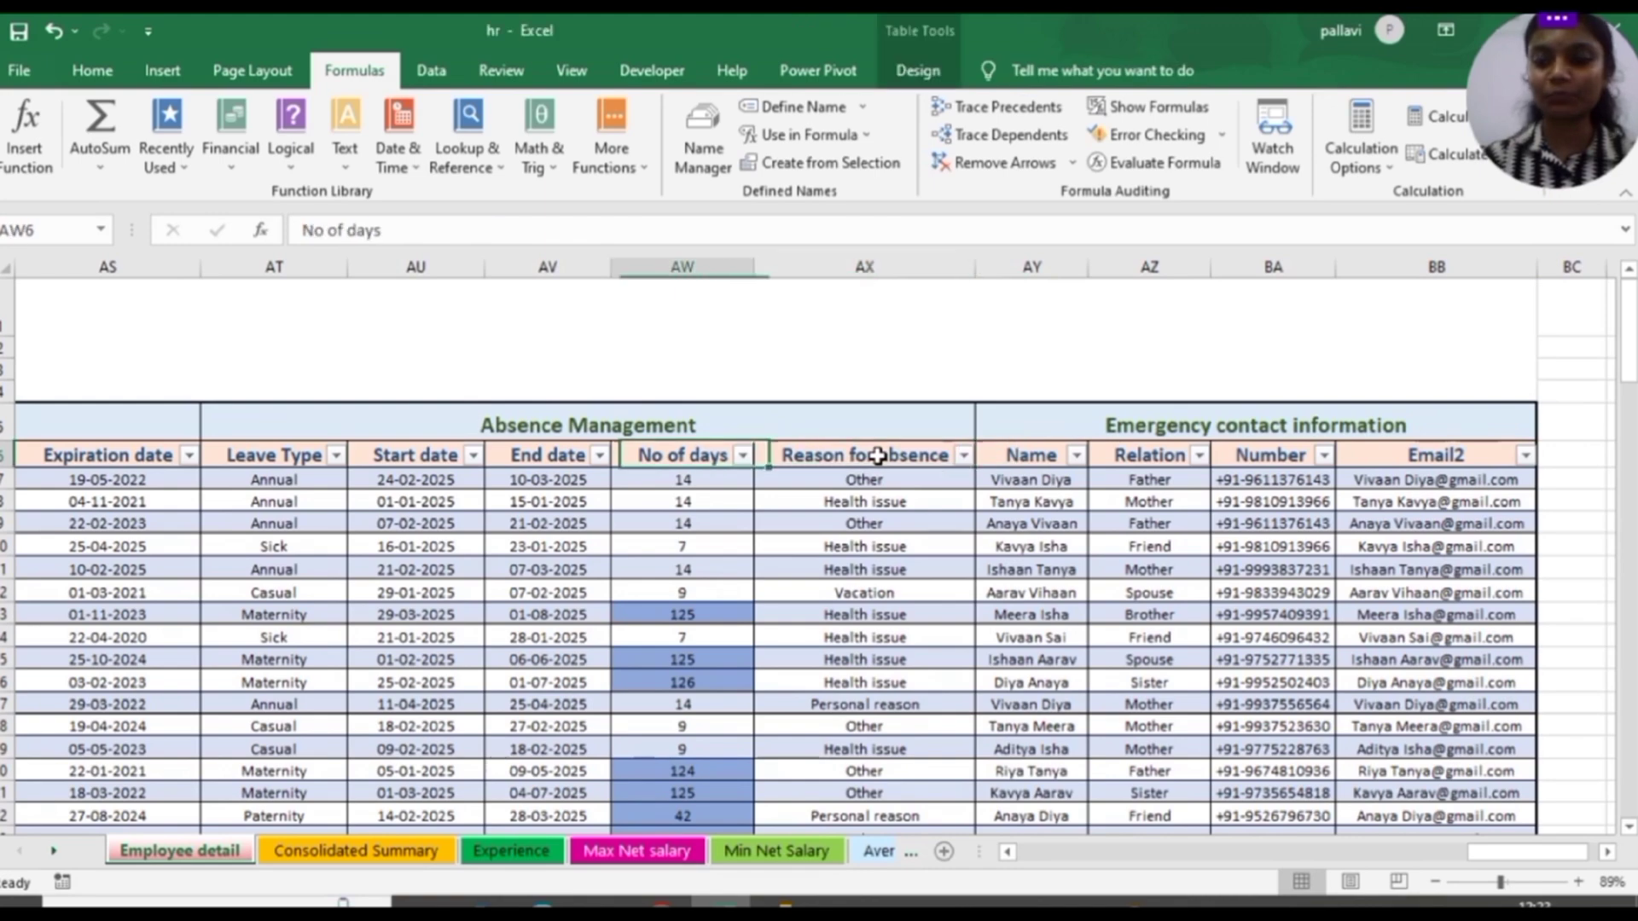
# Return to the Employee id header at the start of the Employee detail table
pyautogui.press('Left')
pyautogui.press('Left')
pyautogui.press('Left')
pyautogui.press('Left')
pyautogui.press('Left')
pyautogui.press('Left')
pyautogui.press('Left')
pyautogui.press('Left')
pyautogui.press('Left')
pyautogui.press('Left')
pyautogui.press('Left')
pyautogui.press('Left')
pyautogui.press('Left')
pyautogui.press('Left')
pyautogui.press('Left')
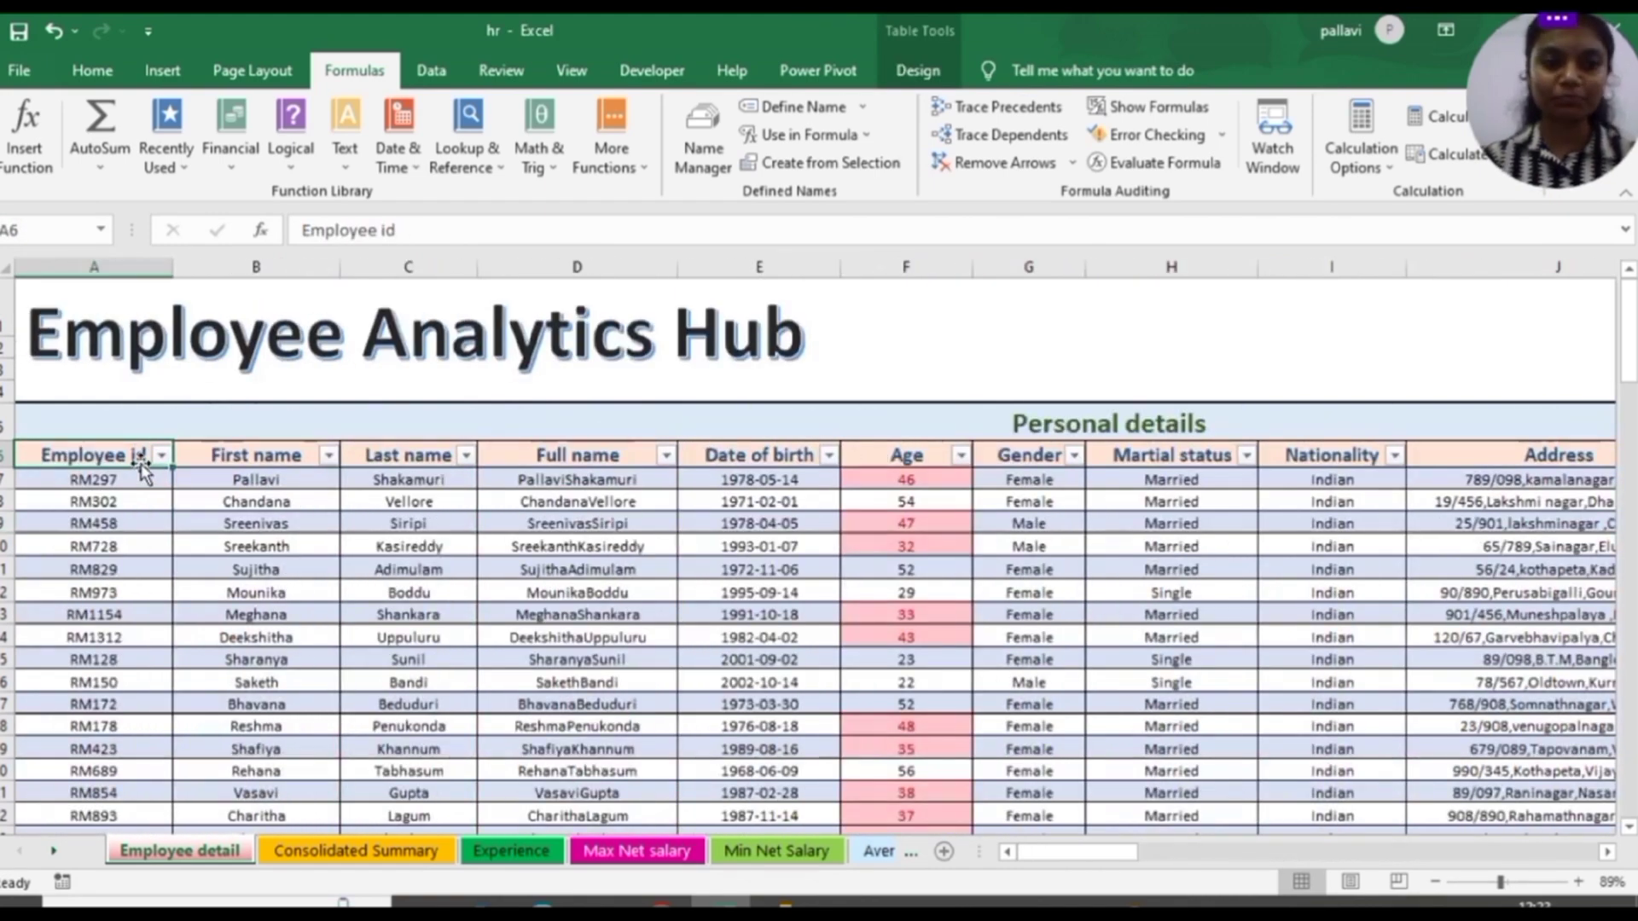
pyautogui.click(137, 482)
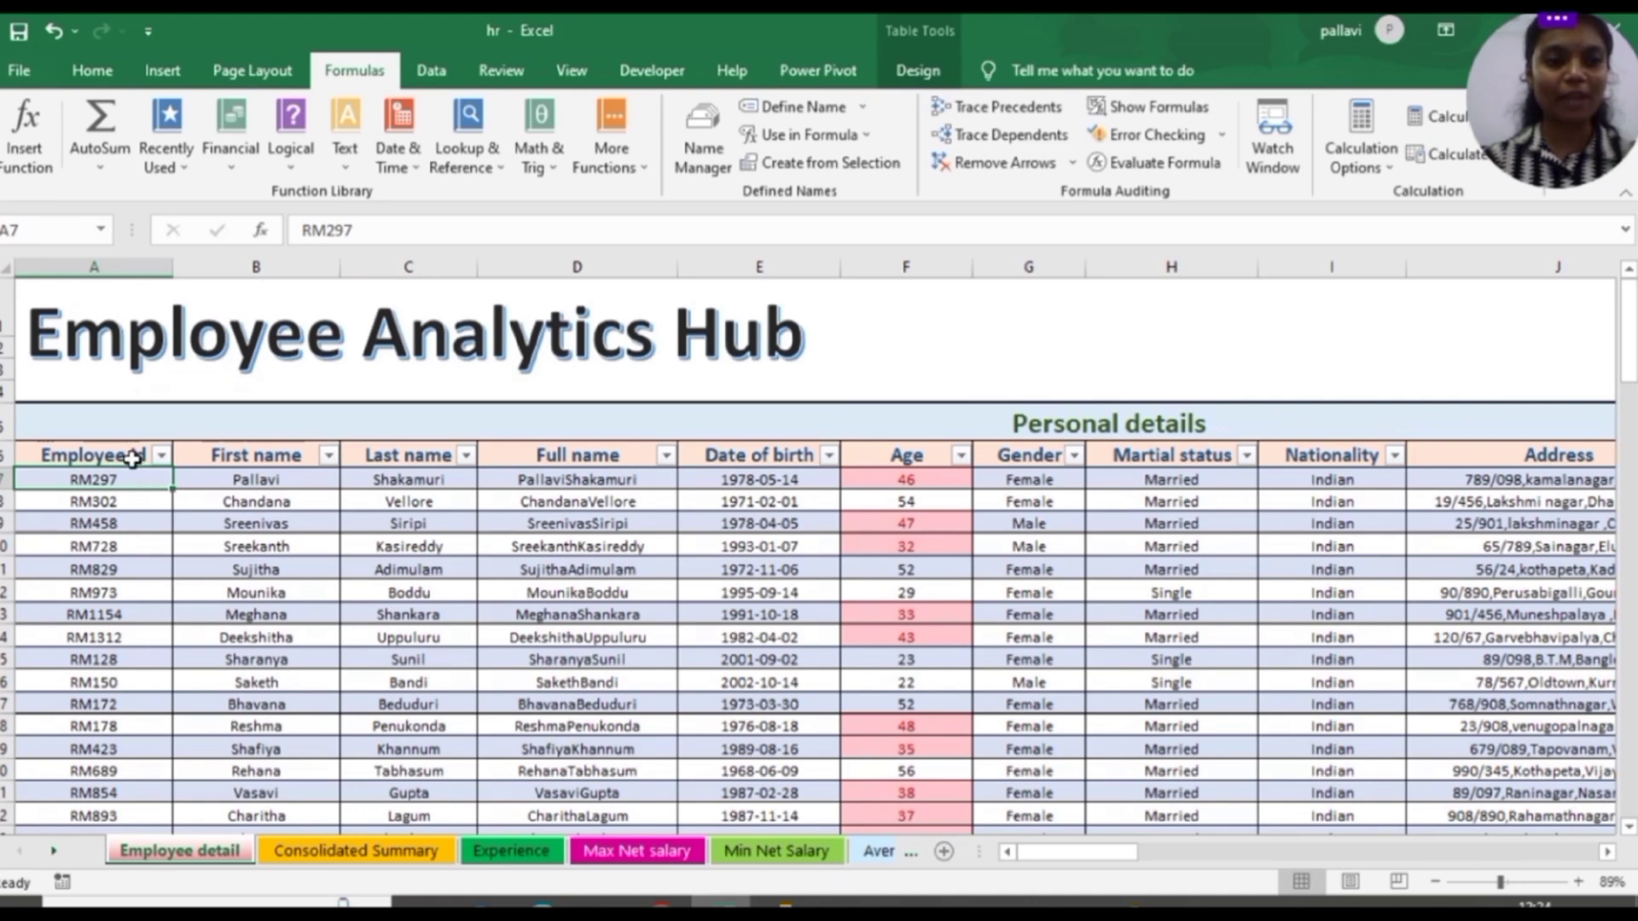
pyautogui.click(132, 458)
# Examine the Personal details headers one by one, from First name through Email
pyautogui.press('Right')
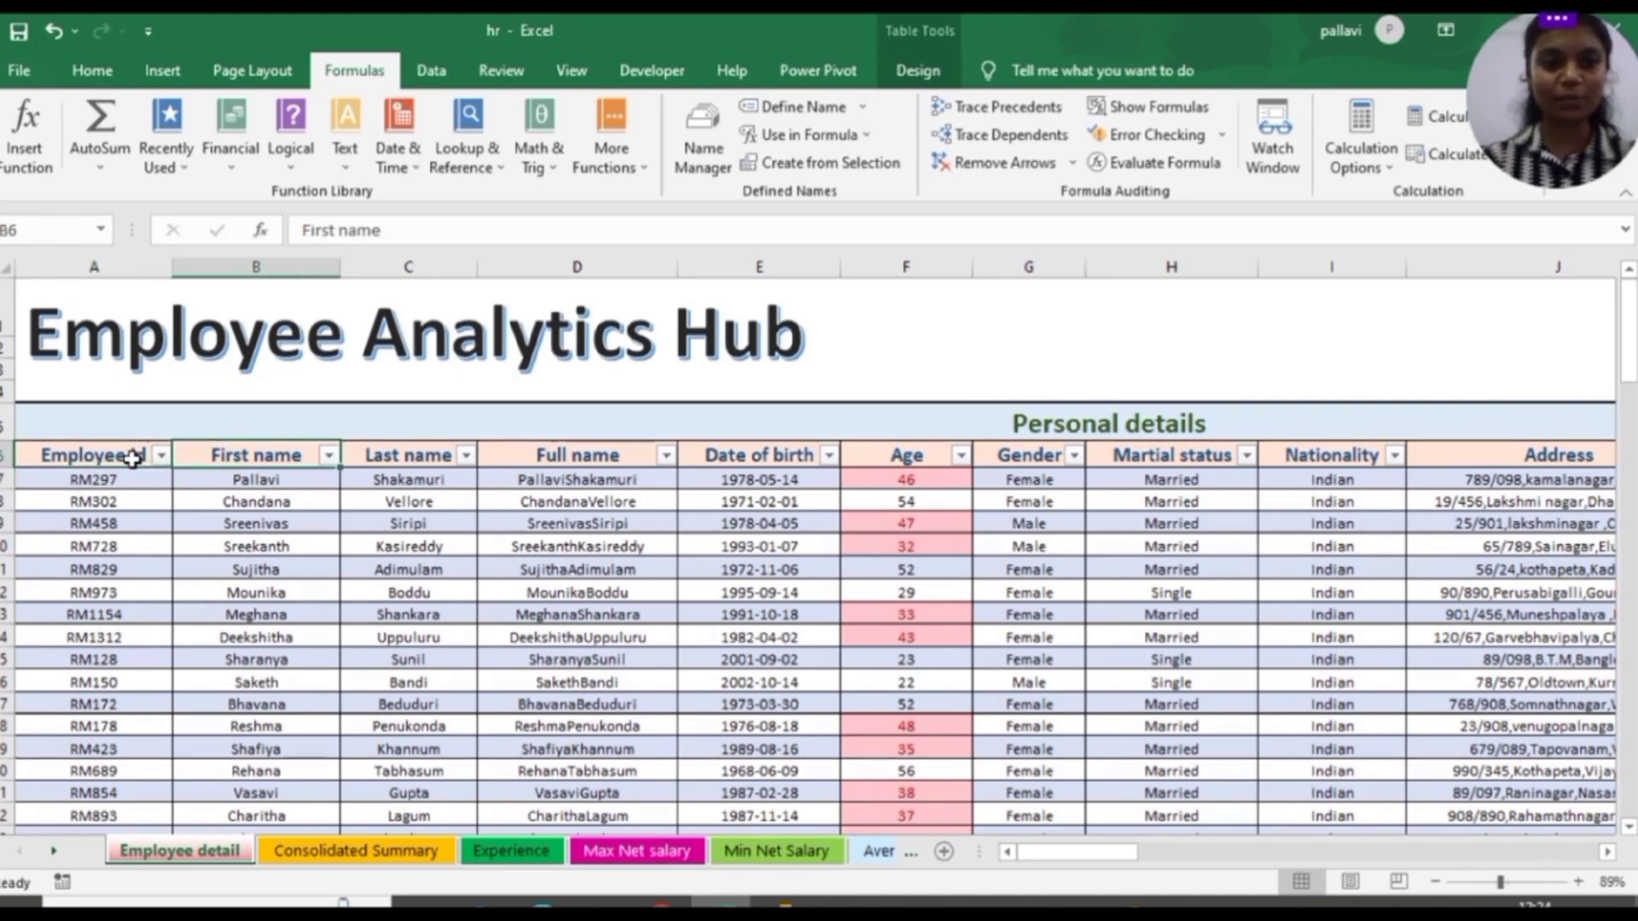
pyautogui.press('Right')
pyautogui.press('Right')
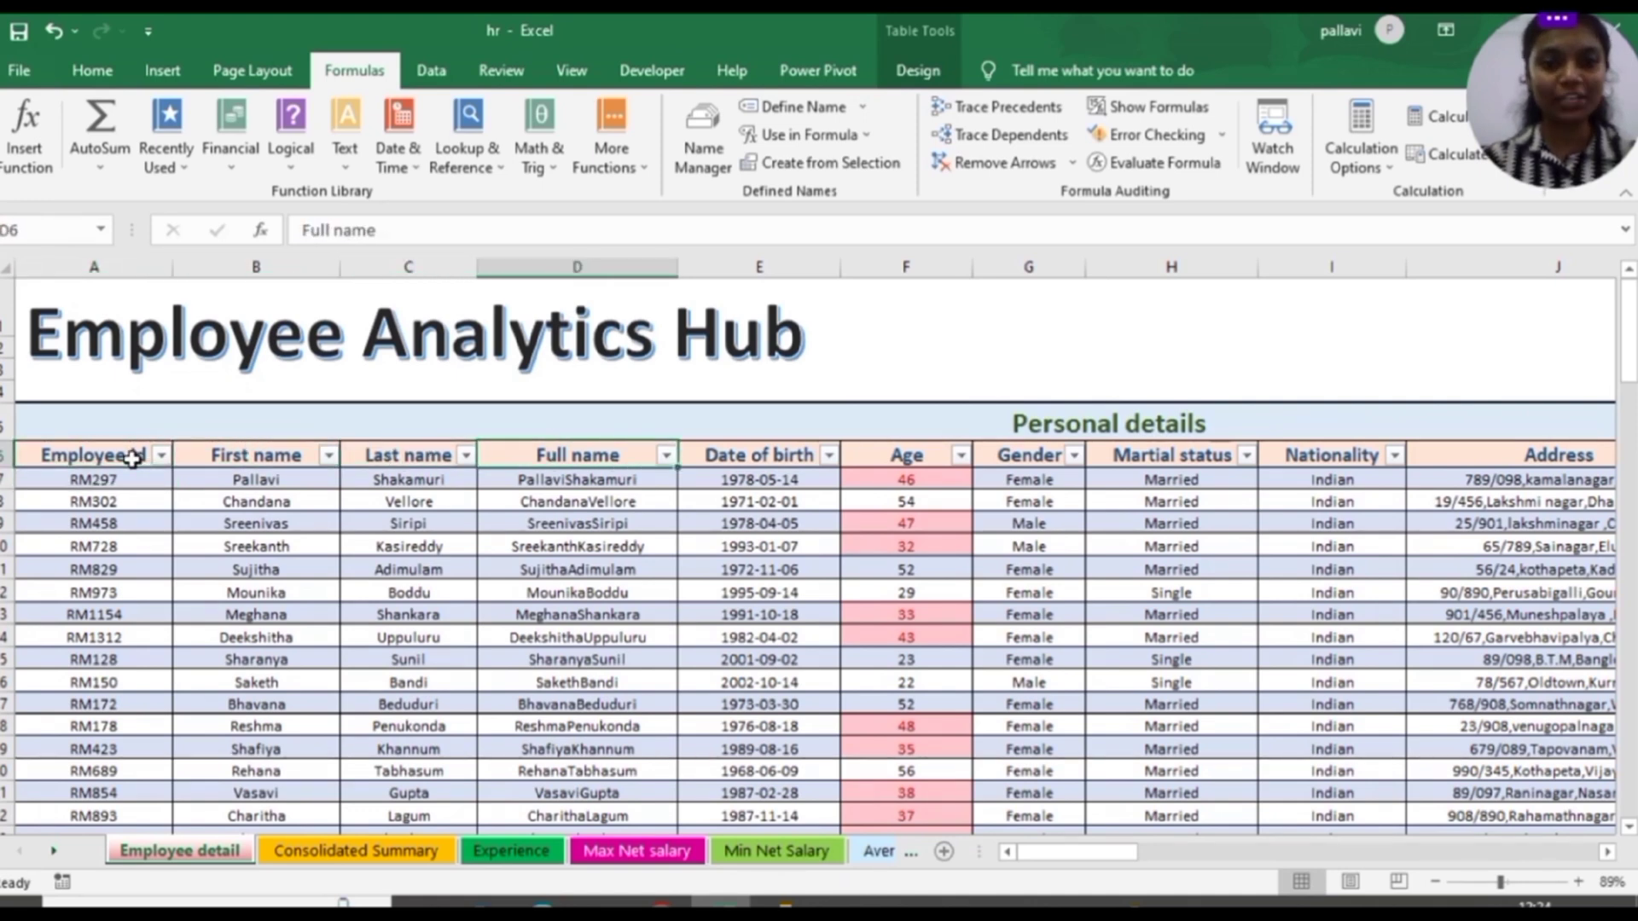
pyautogui.press('Right')
pyautogui.press('Right')
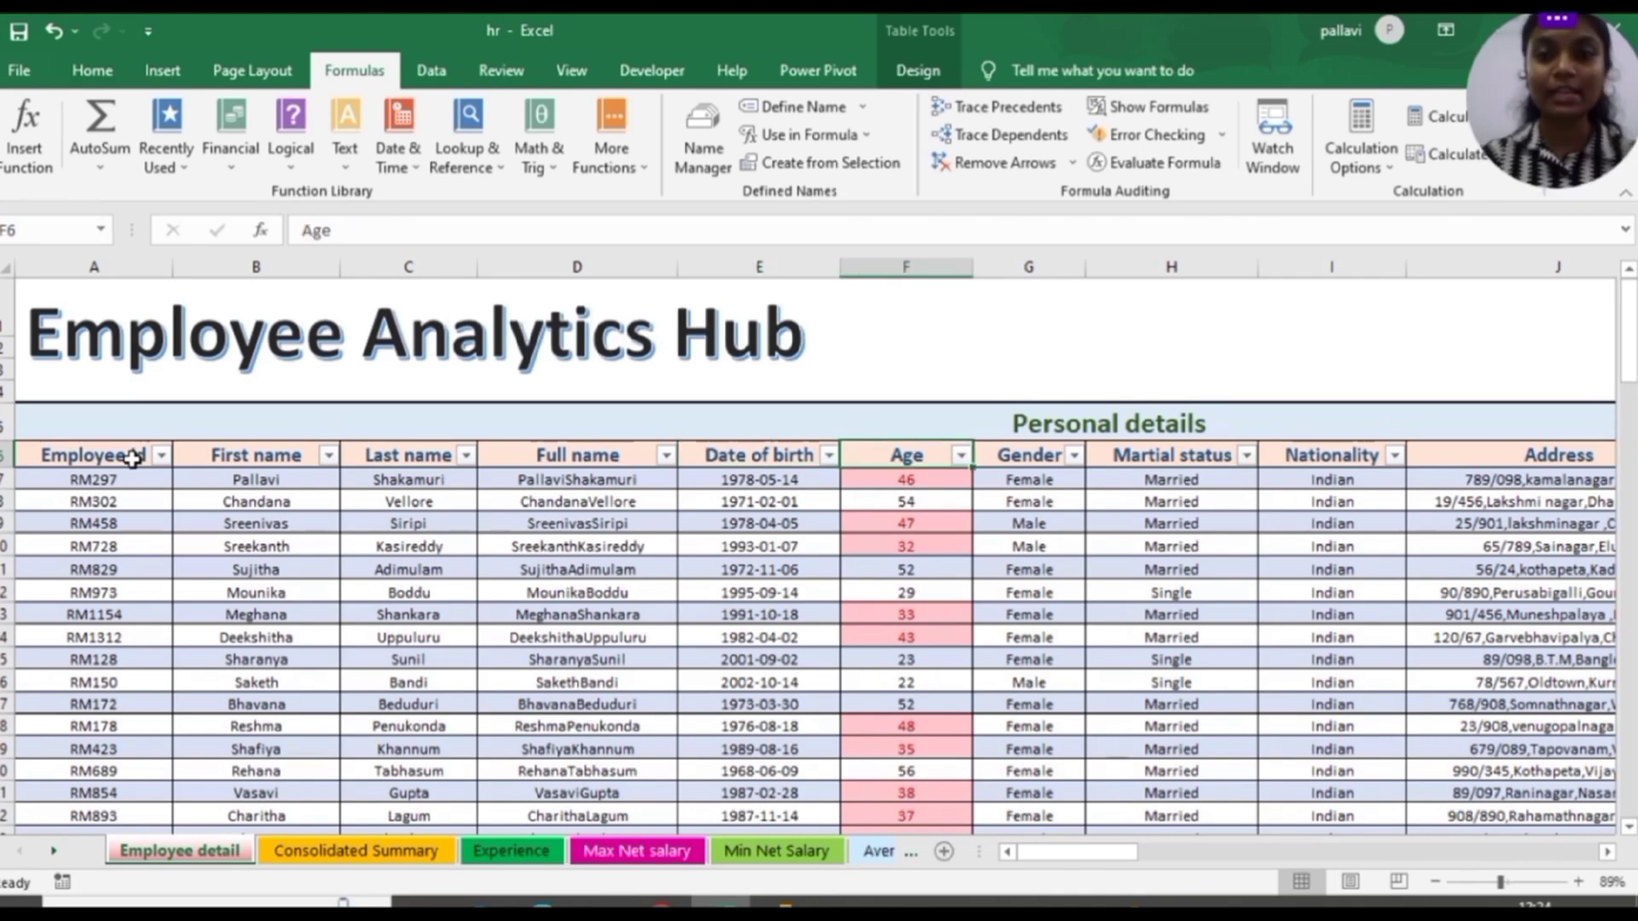
pyautogui.press('Right')
pyautogui.press('Right')
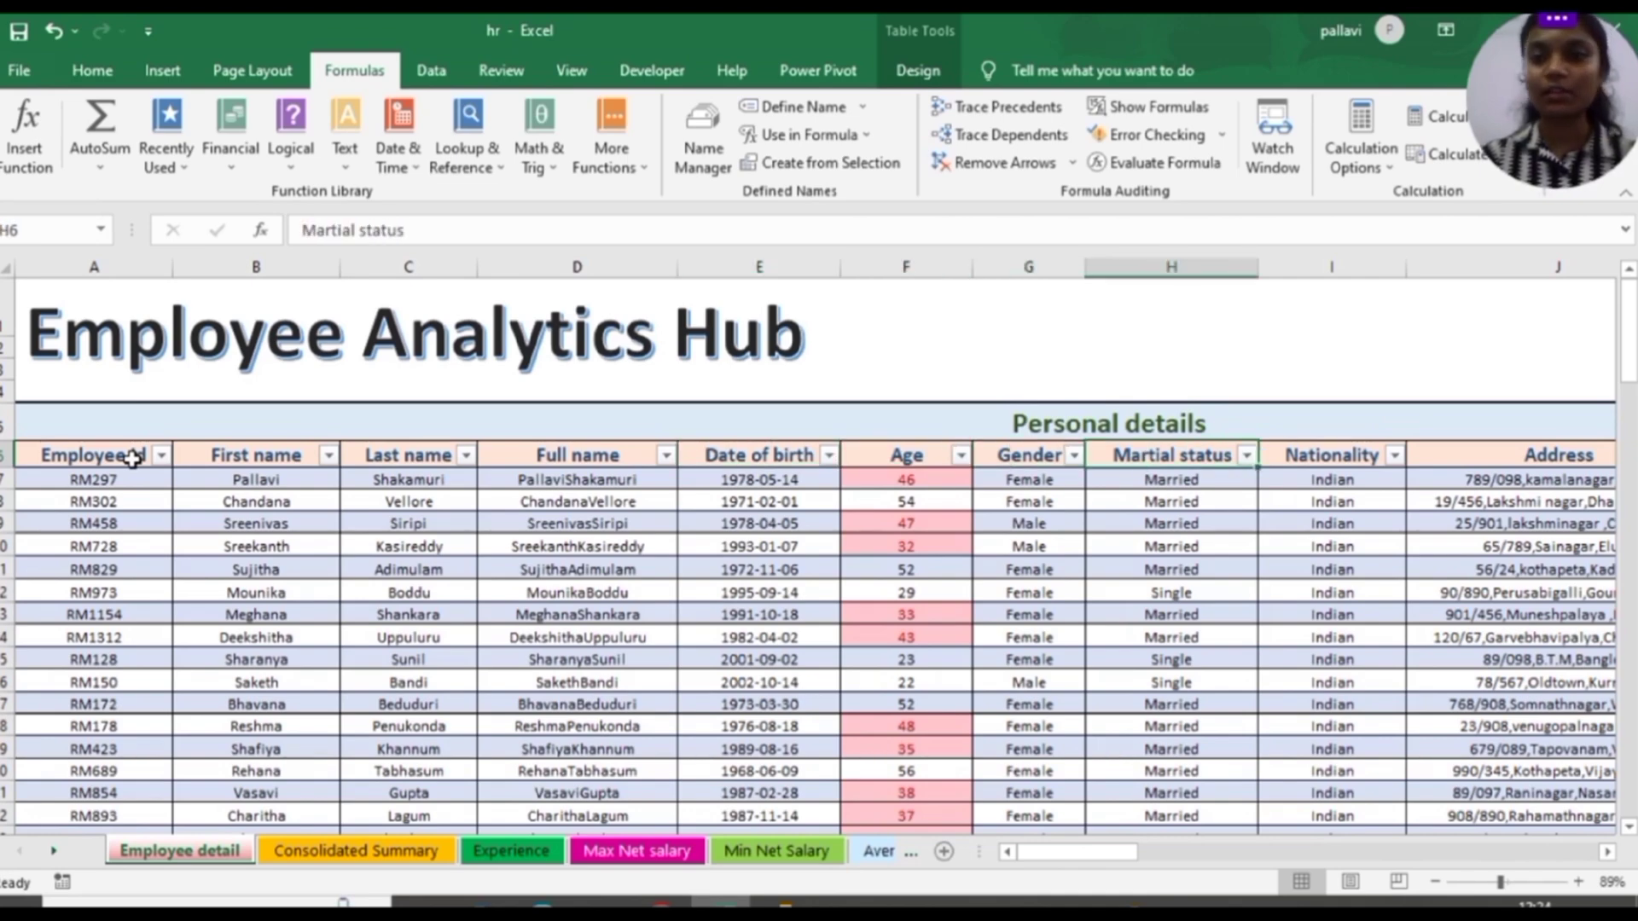
pyautogui.press('Right')
pyautogui.press('Right')
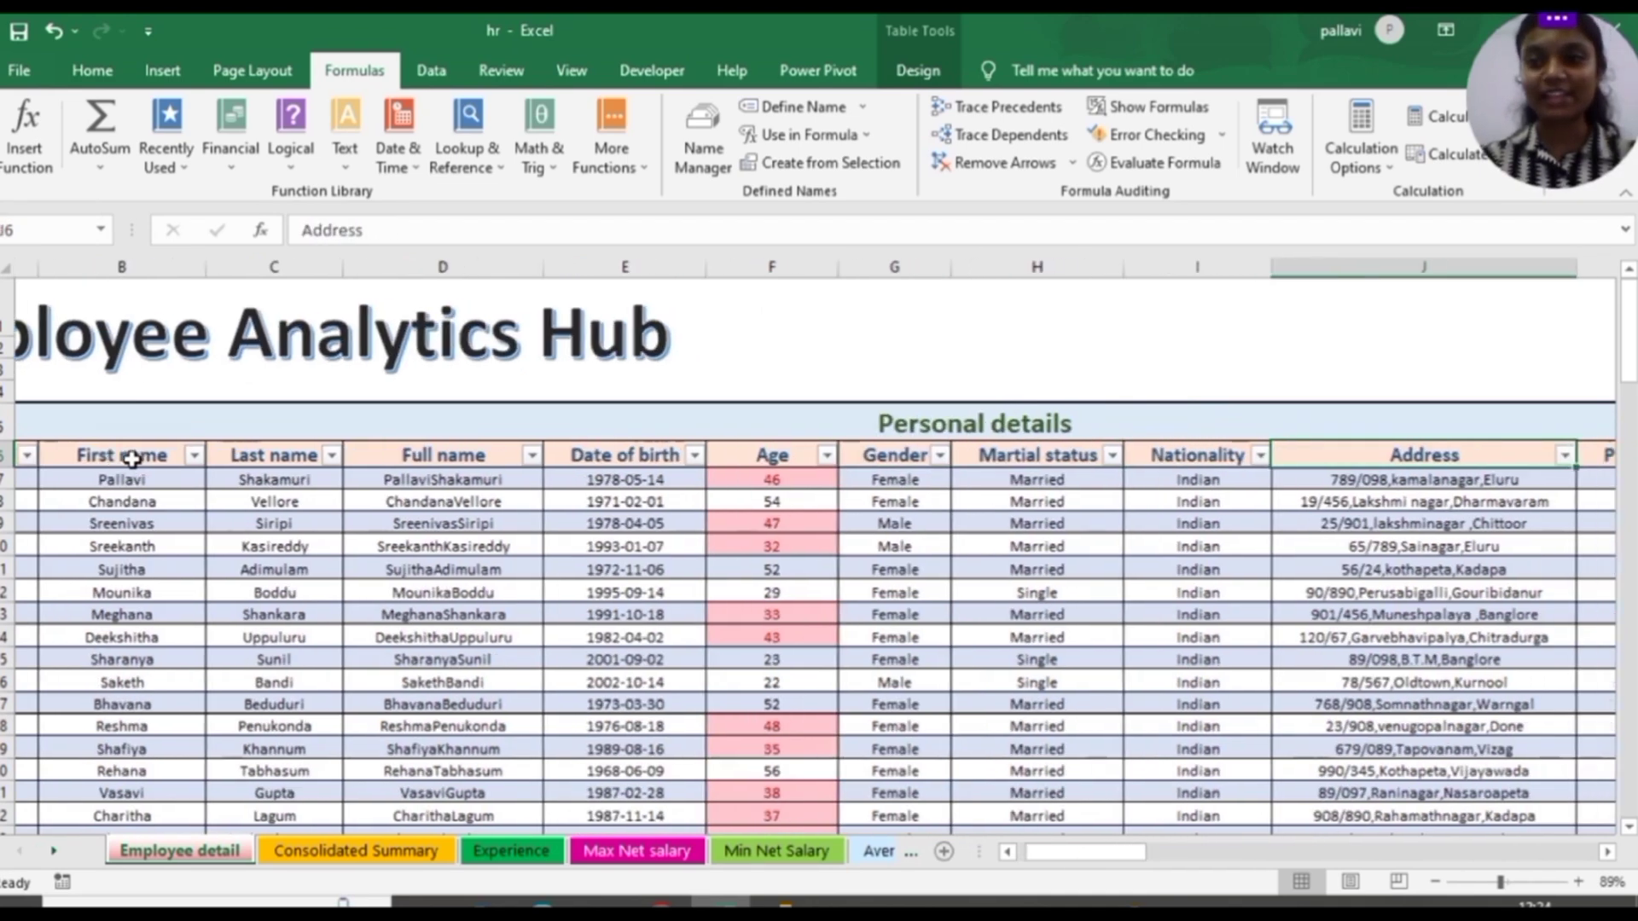
pyautogui.press('Right')
pyautogui.press('Right')
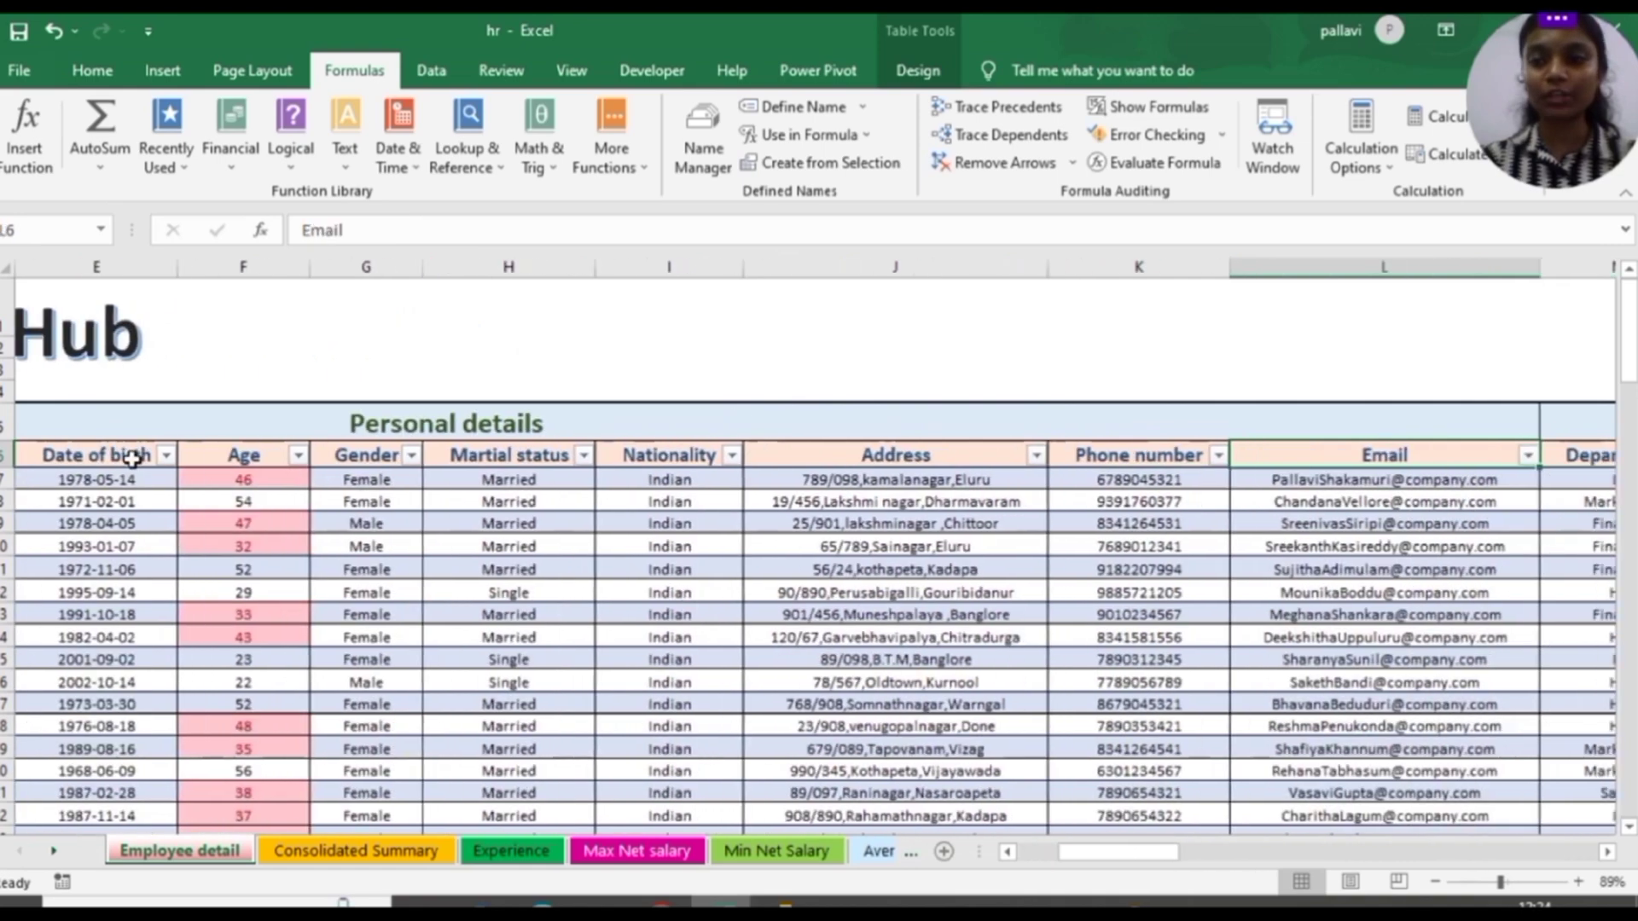
# Examine the Job details headers one by one, from Department through Termination Reason
pyautogui.press('Right')
pyautogui.press('Right')
pyautogui.press('Right')
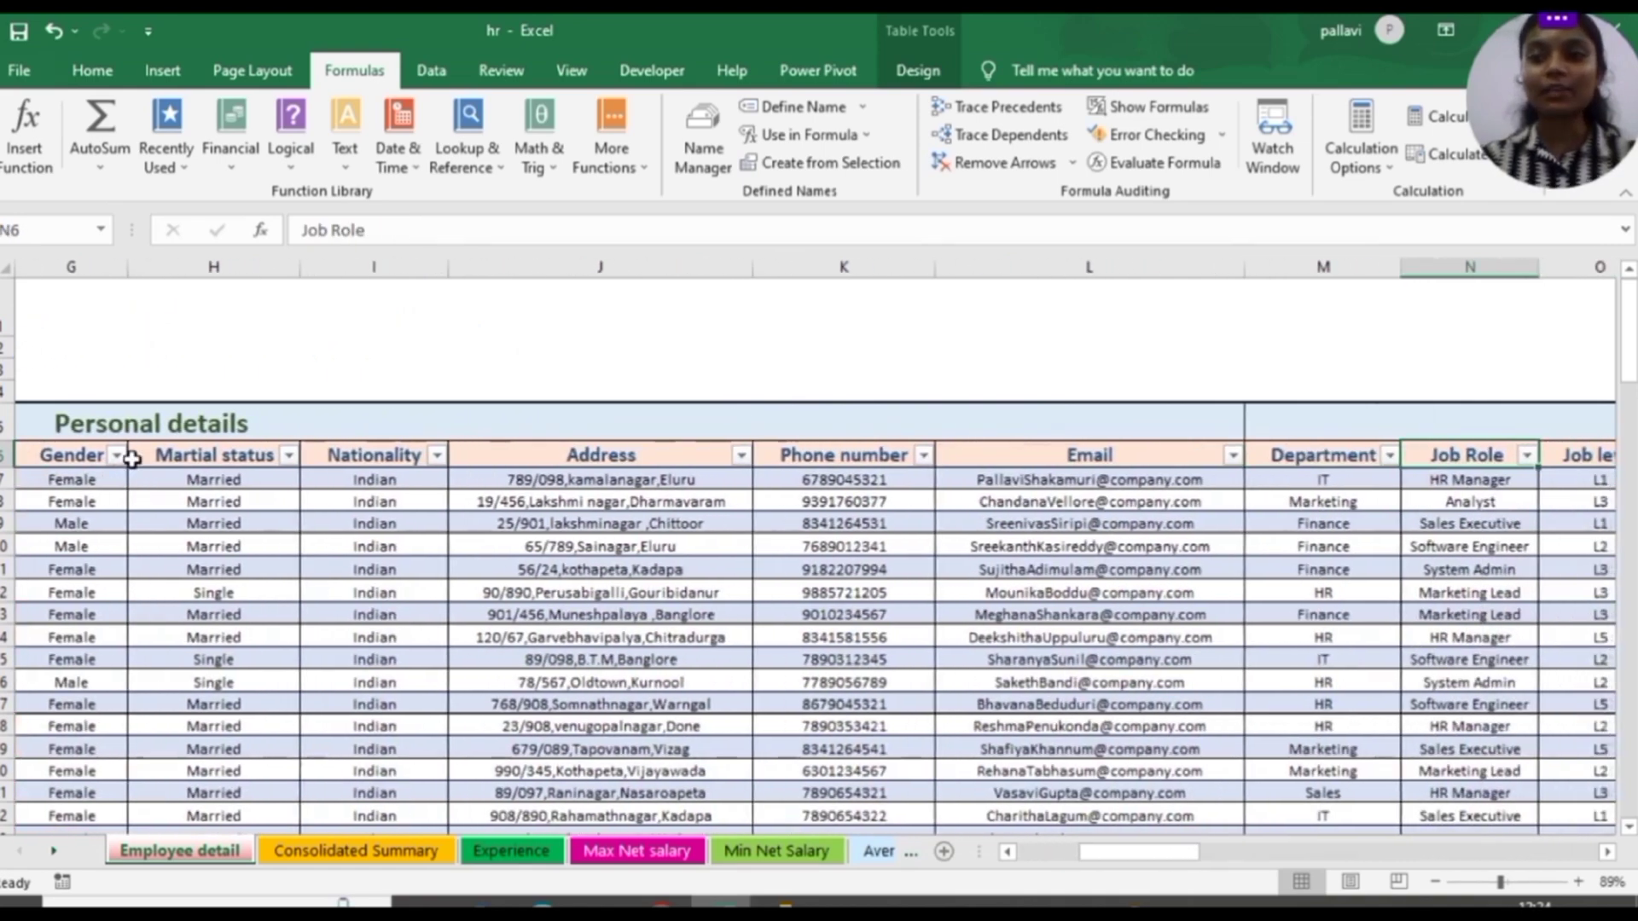
pyautogui.press('Right')
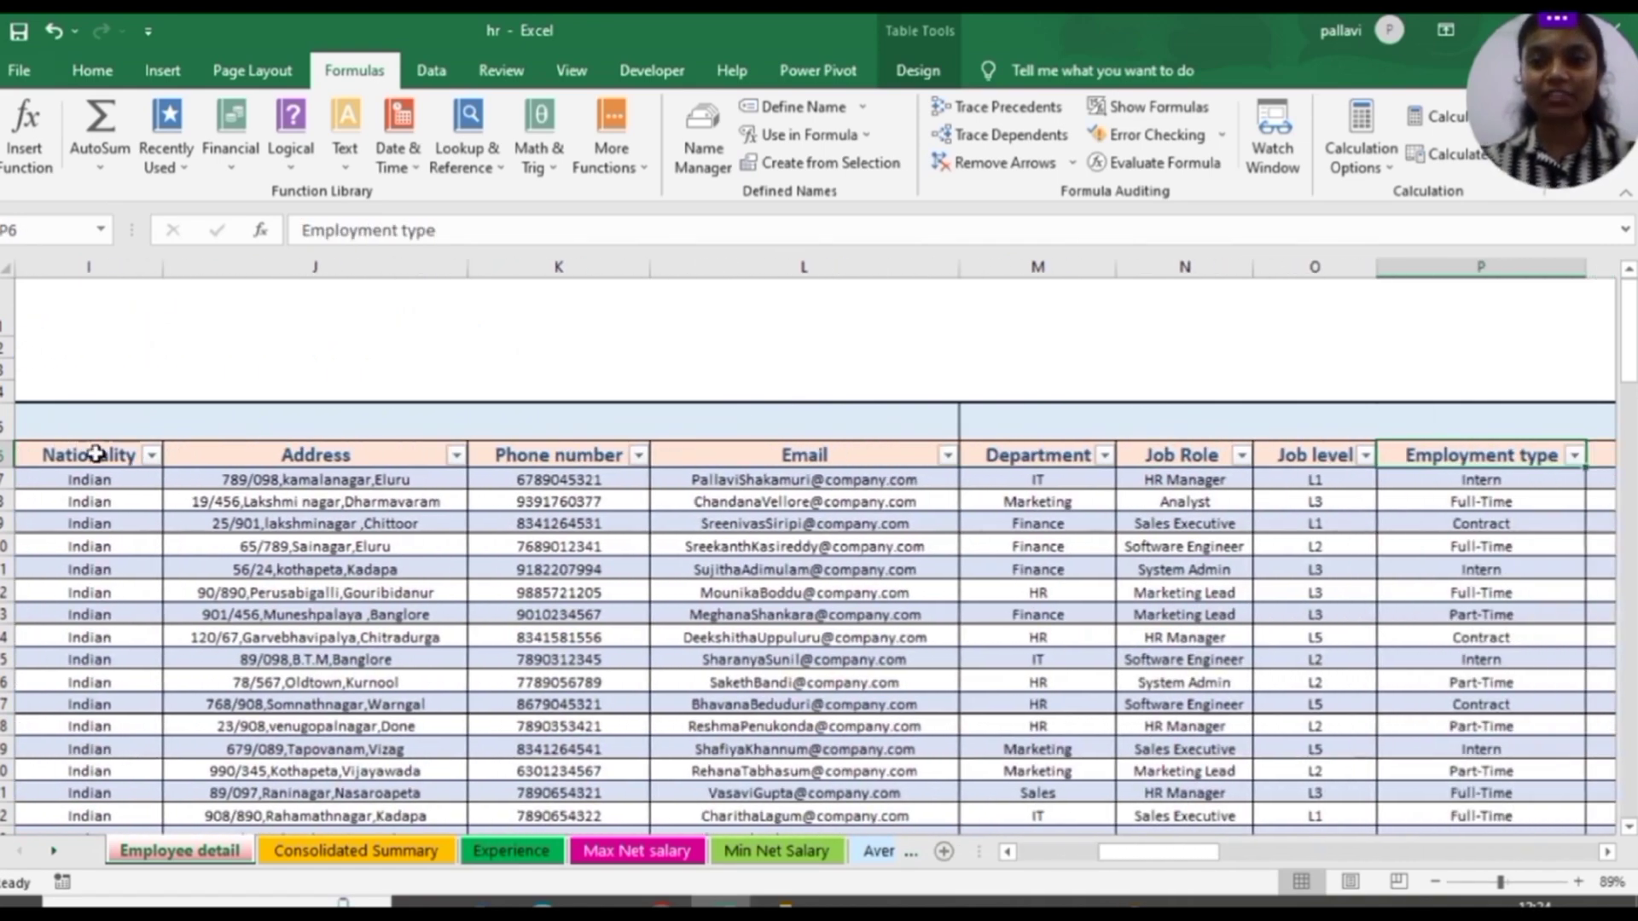
pyautogui.click(995, 461)
pyautogui.press('Right')
pyautogui.press('Right')
pyautogui.press('Right')
pyautogui.press('Right')
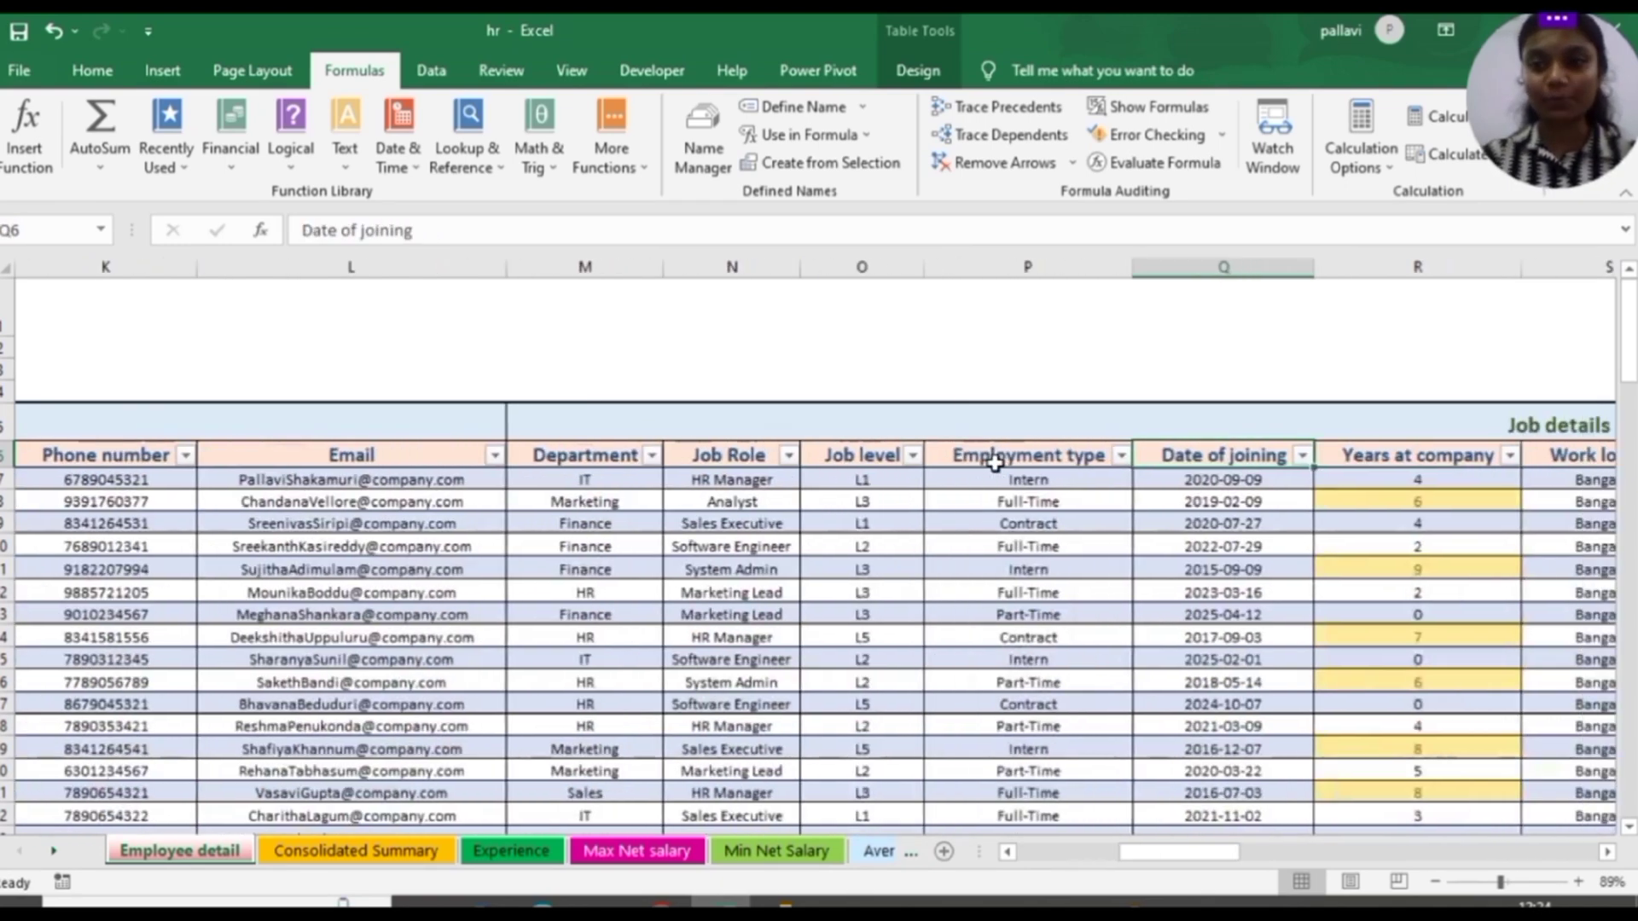
pyautogui.press('Right')
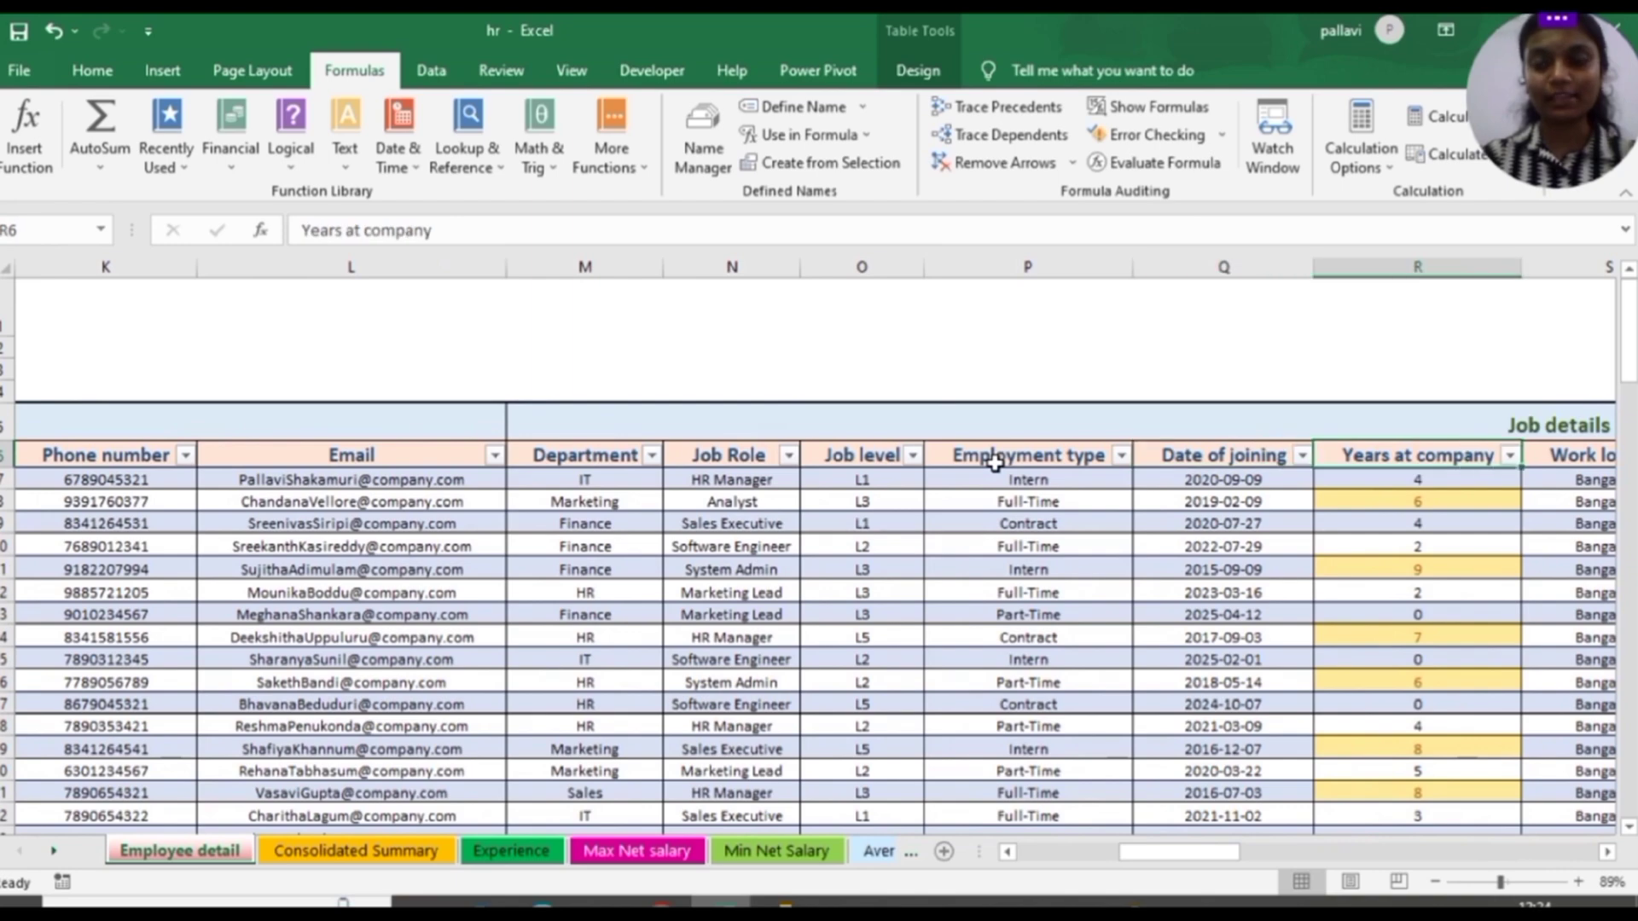
pyautogui.press('Right')
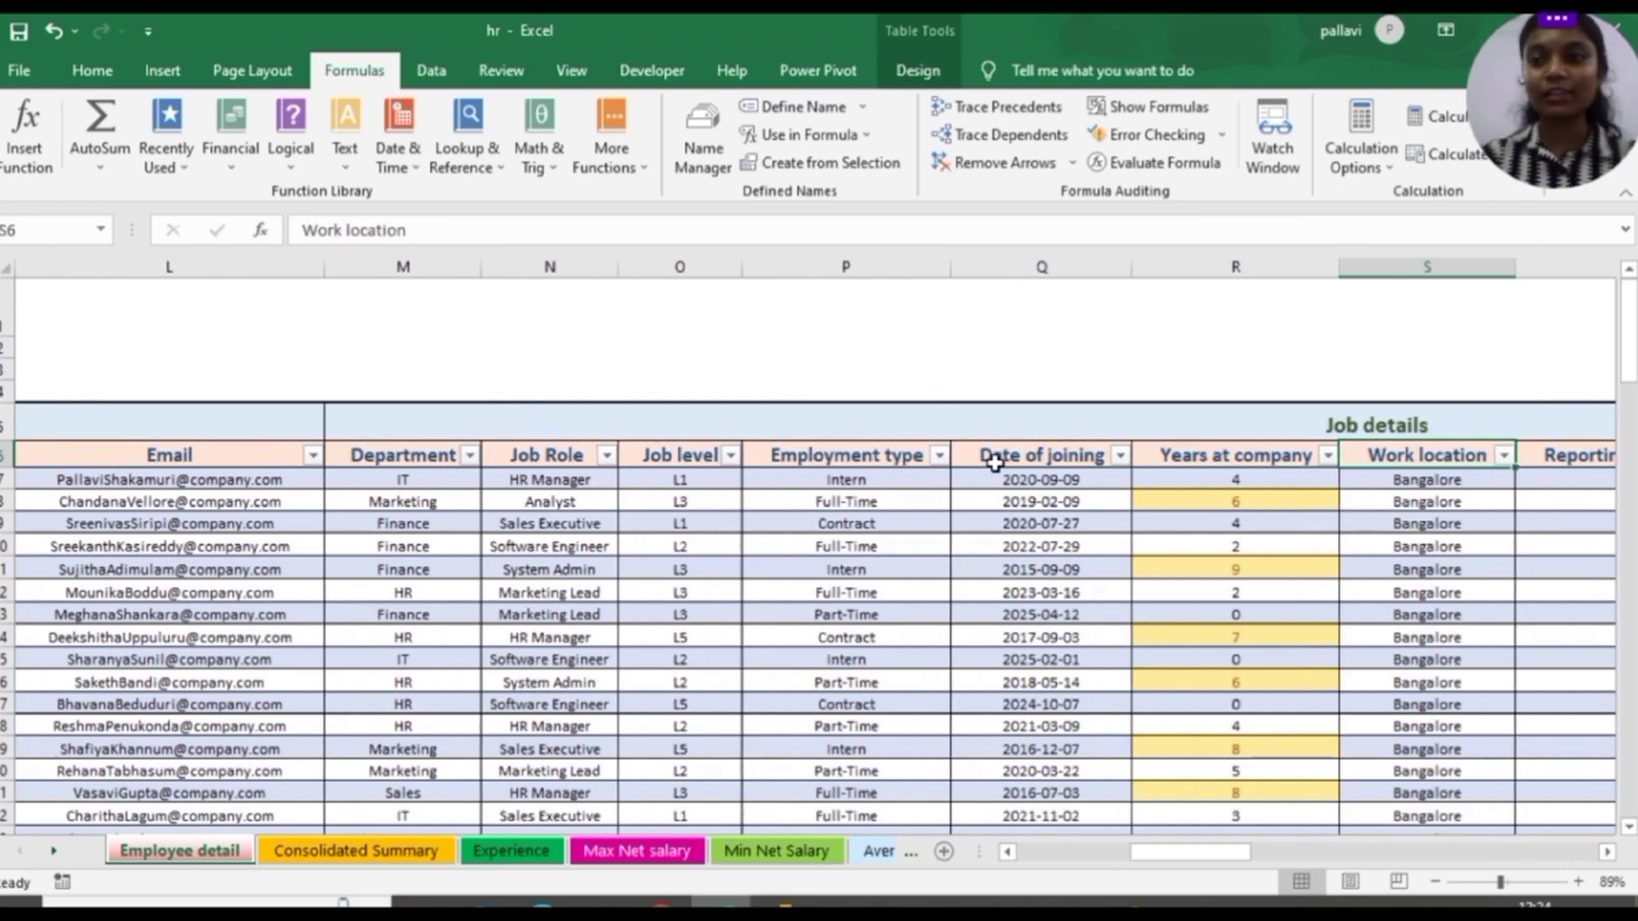
pyautogui.press('Right')
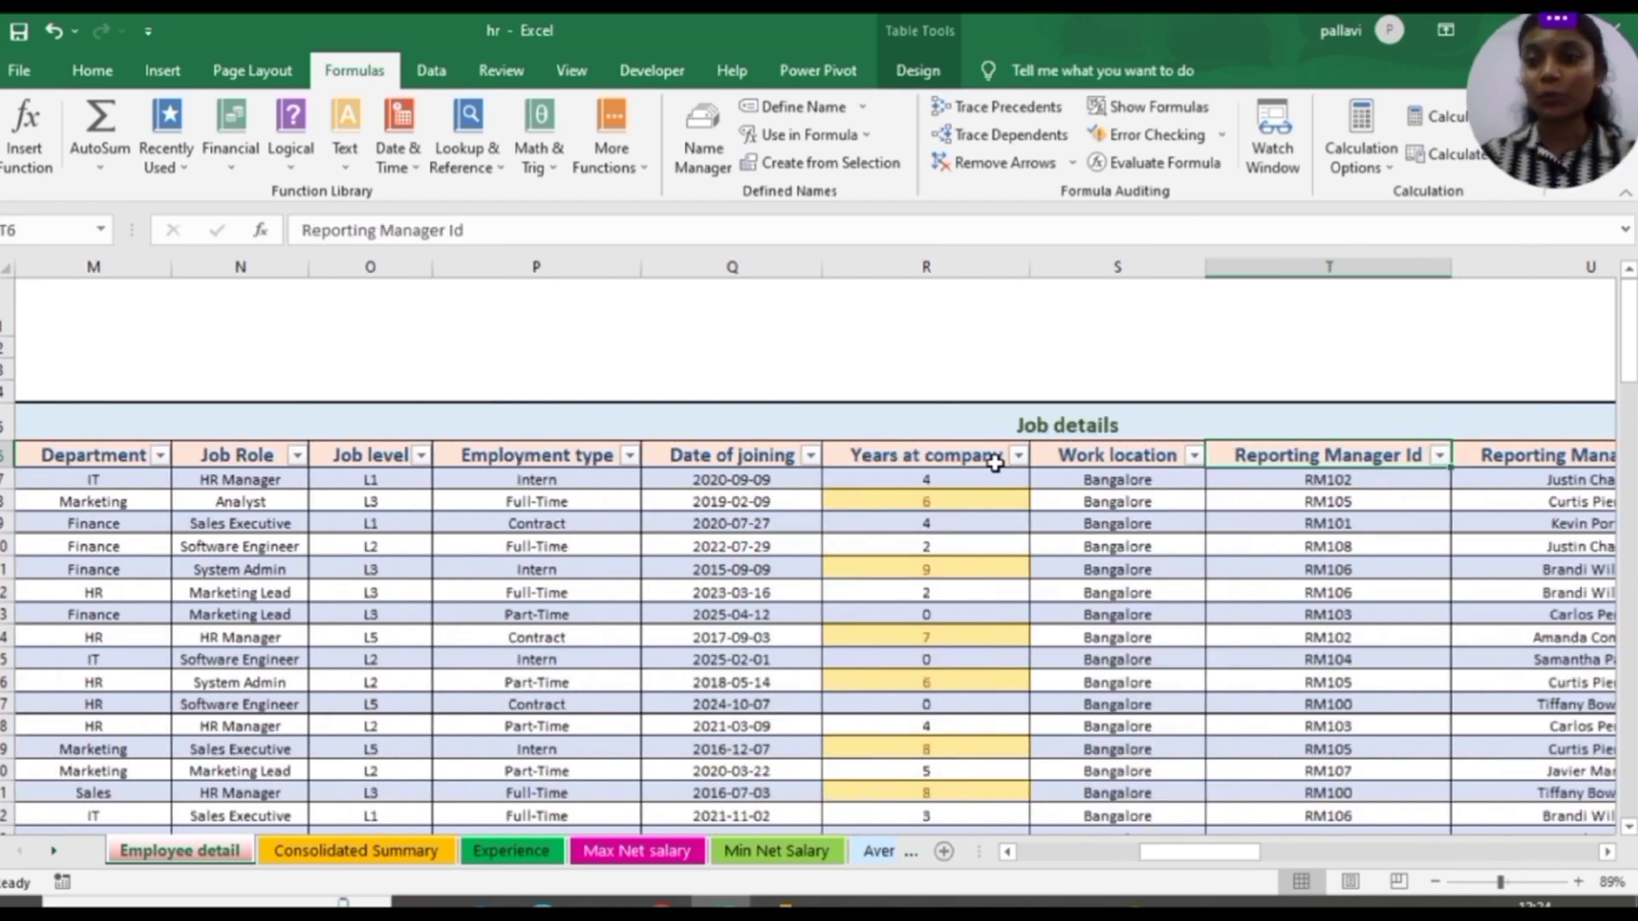
pyautogui.press('Right')
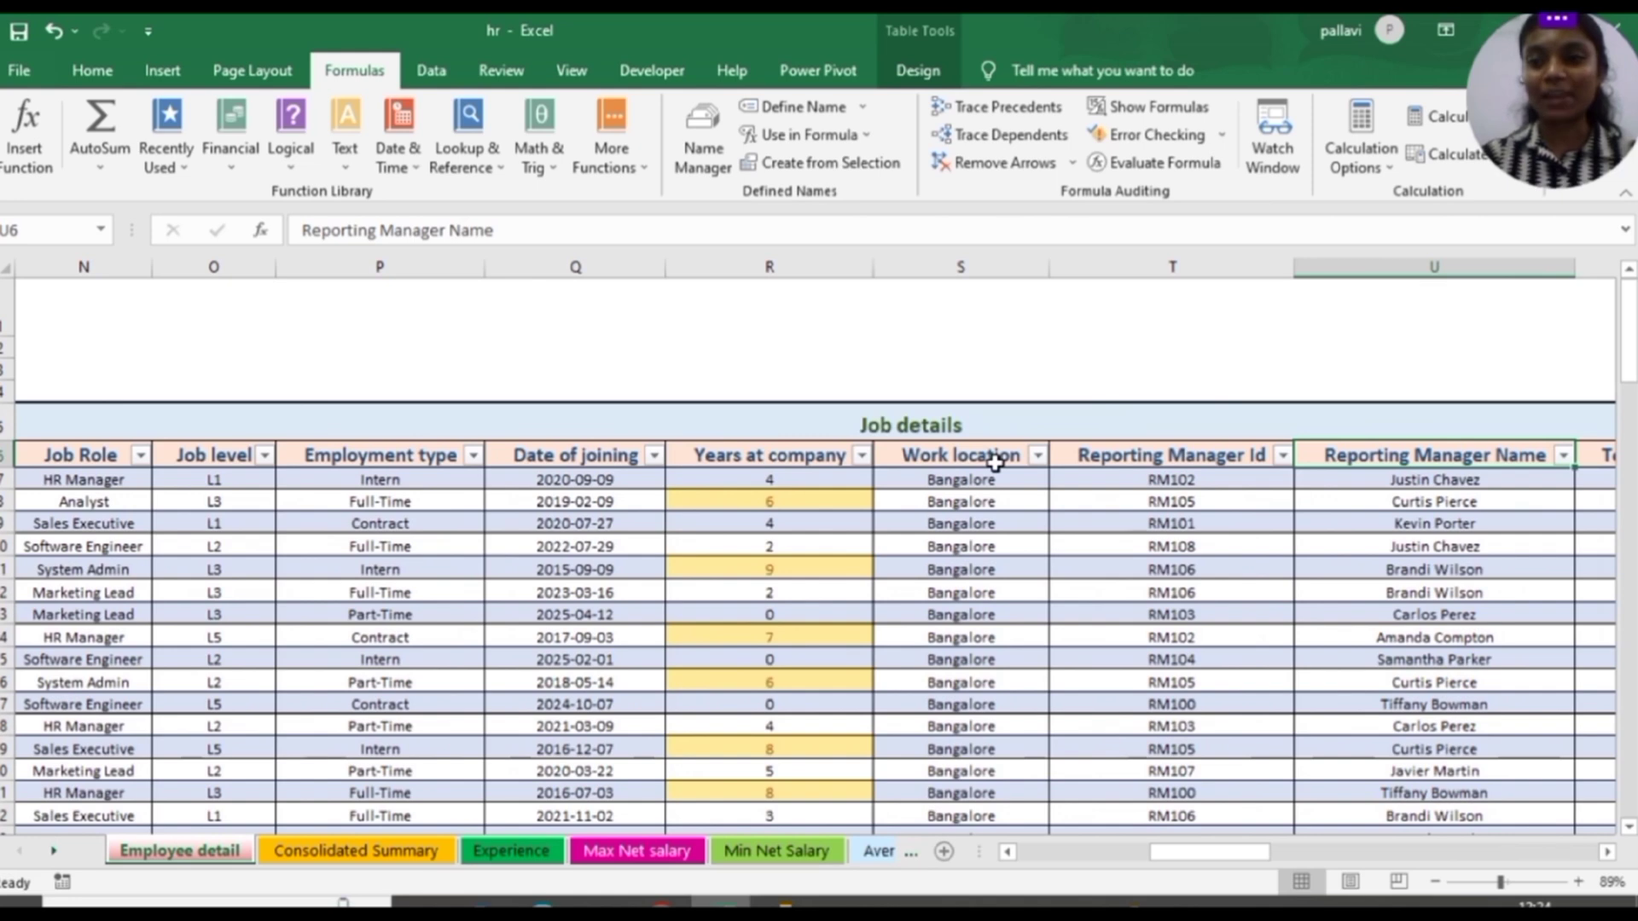
pyautogui.press('Right')
pyautogui.press('Right')
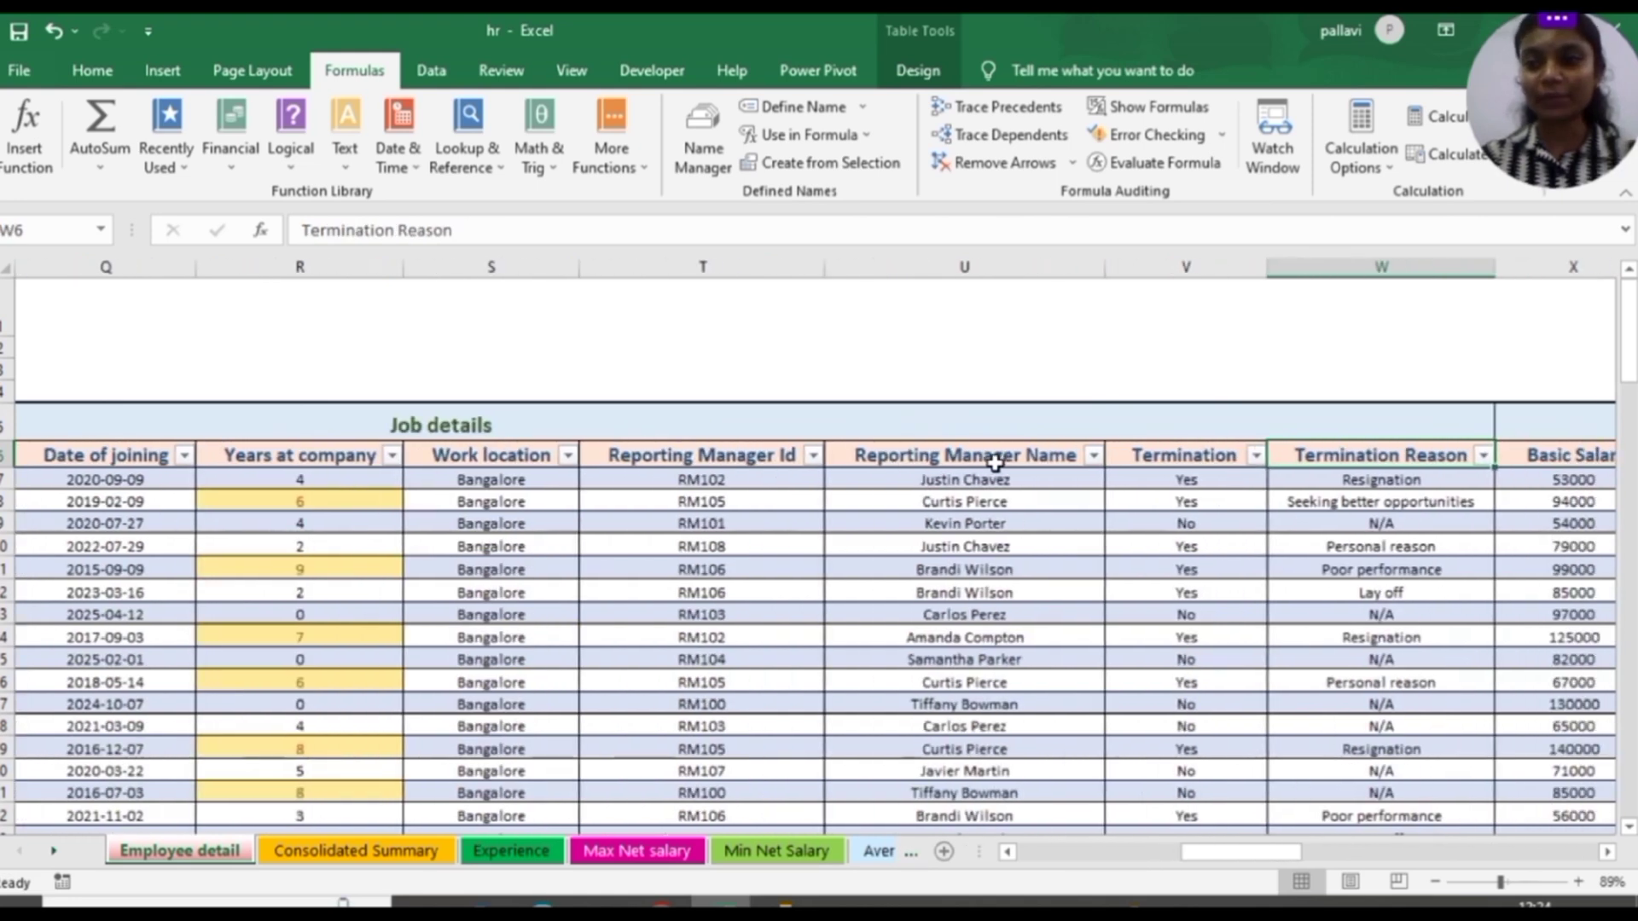
# Examine the Salary details headers, from Basic Salary through the allowances, deductions and net salary to Benefits Package
pyautogui.press('Right')
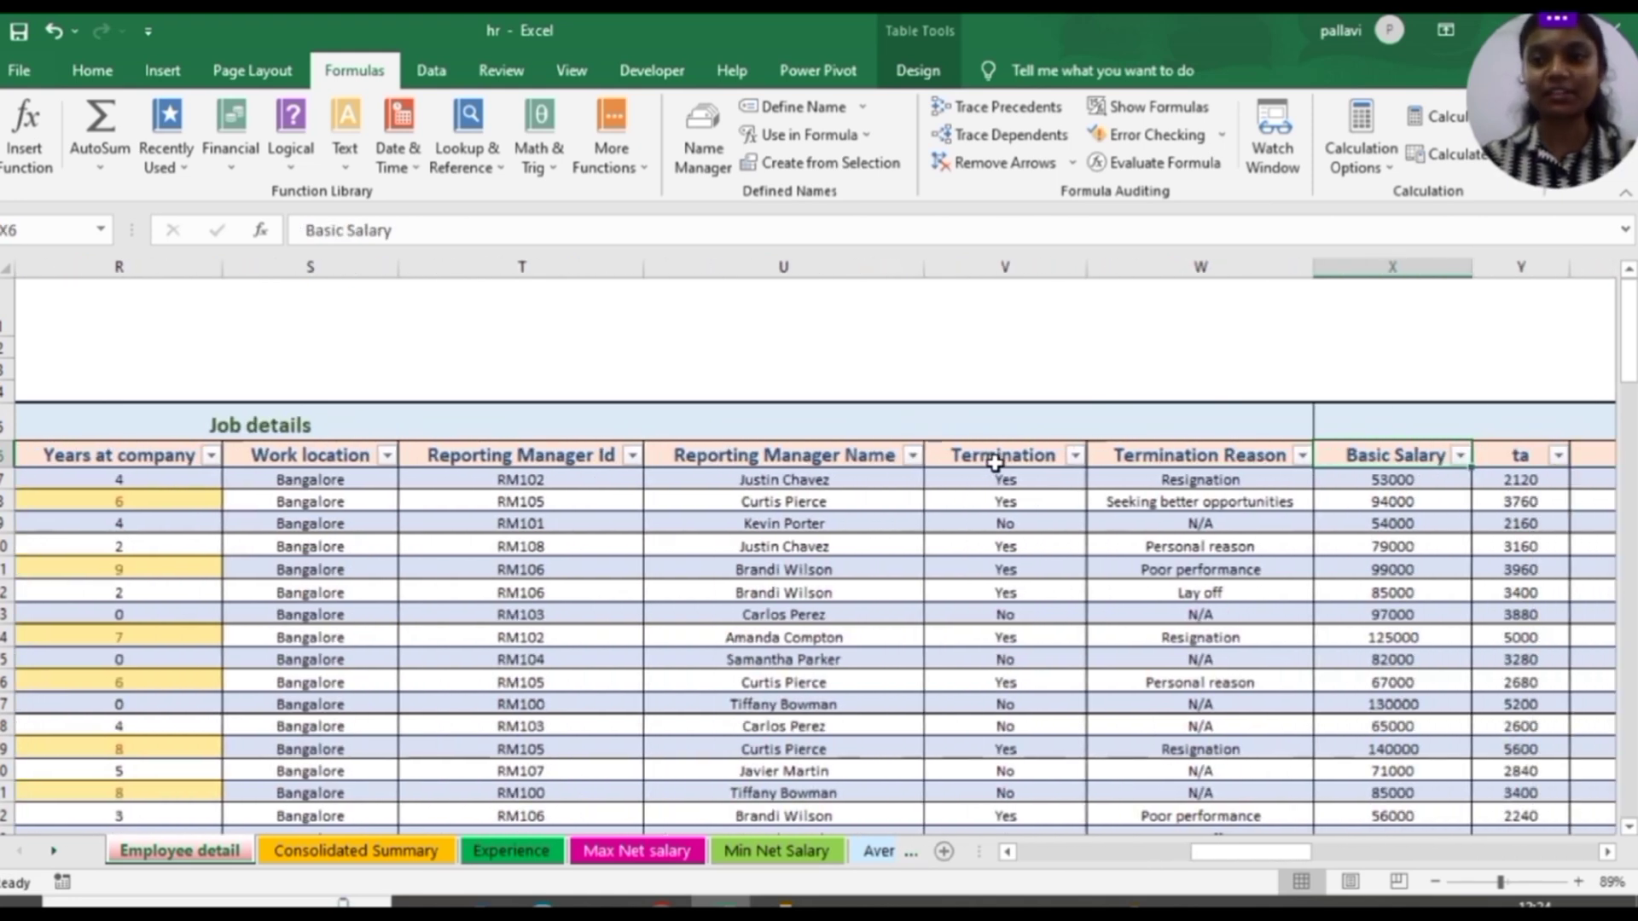
pyautogui.press('Right')
pyautogui.press('Right')
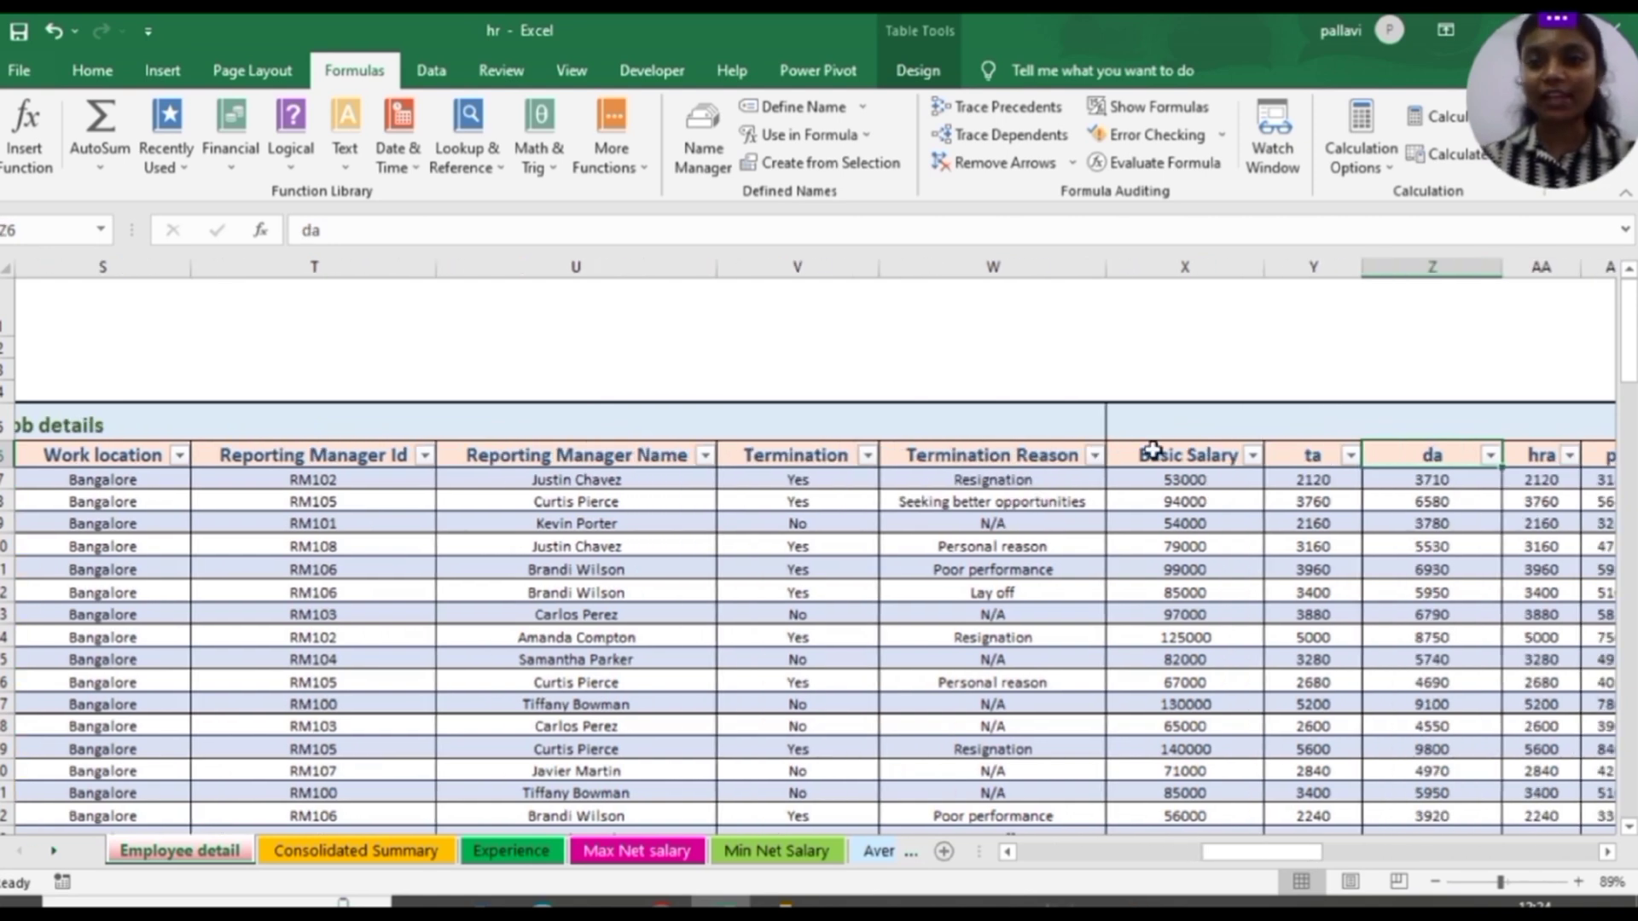
pyautogui.click(1167, 458)
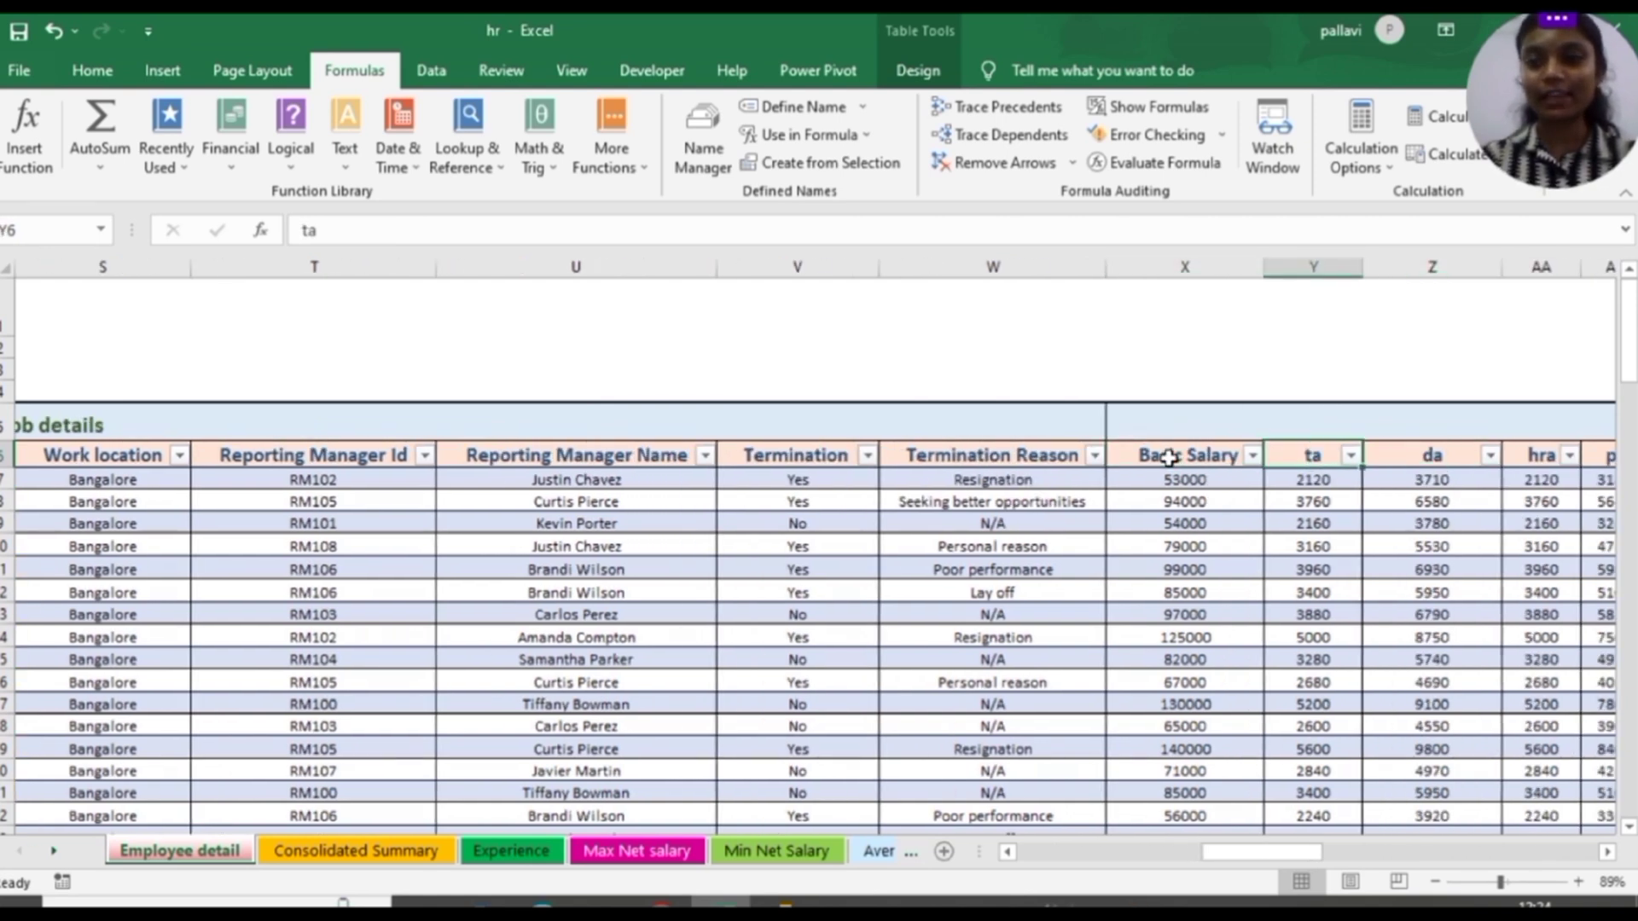
pyautogui.press('Right')
pyautogui.press('Right')
pyautogui.press('Right')
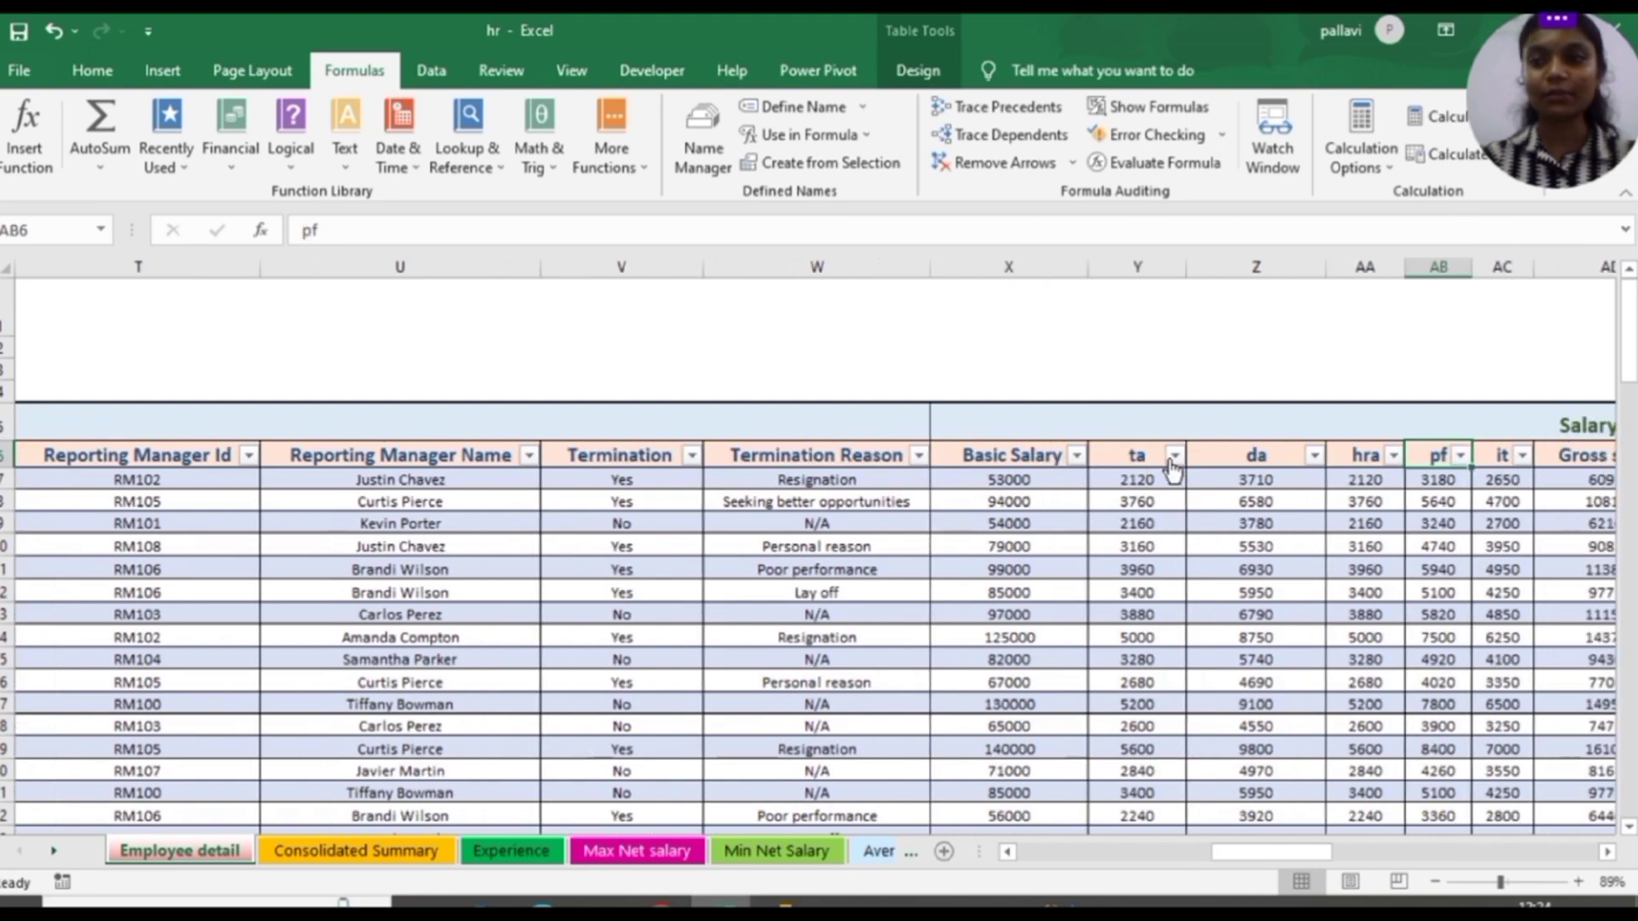
pyautogui.press('Right')
pyautogui.press('Right')
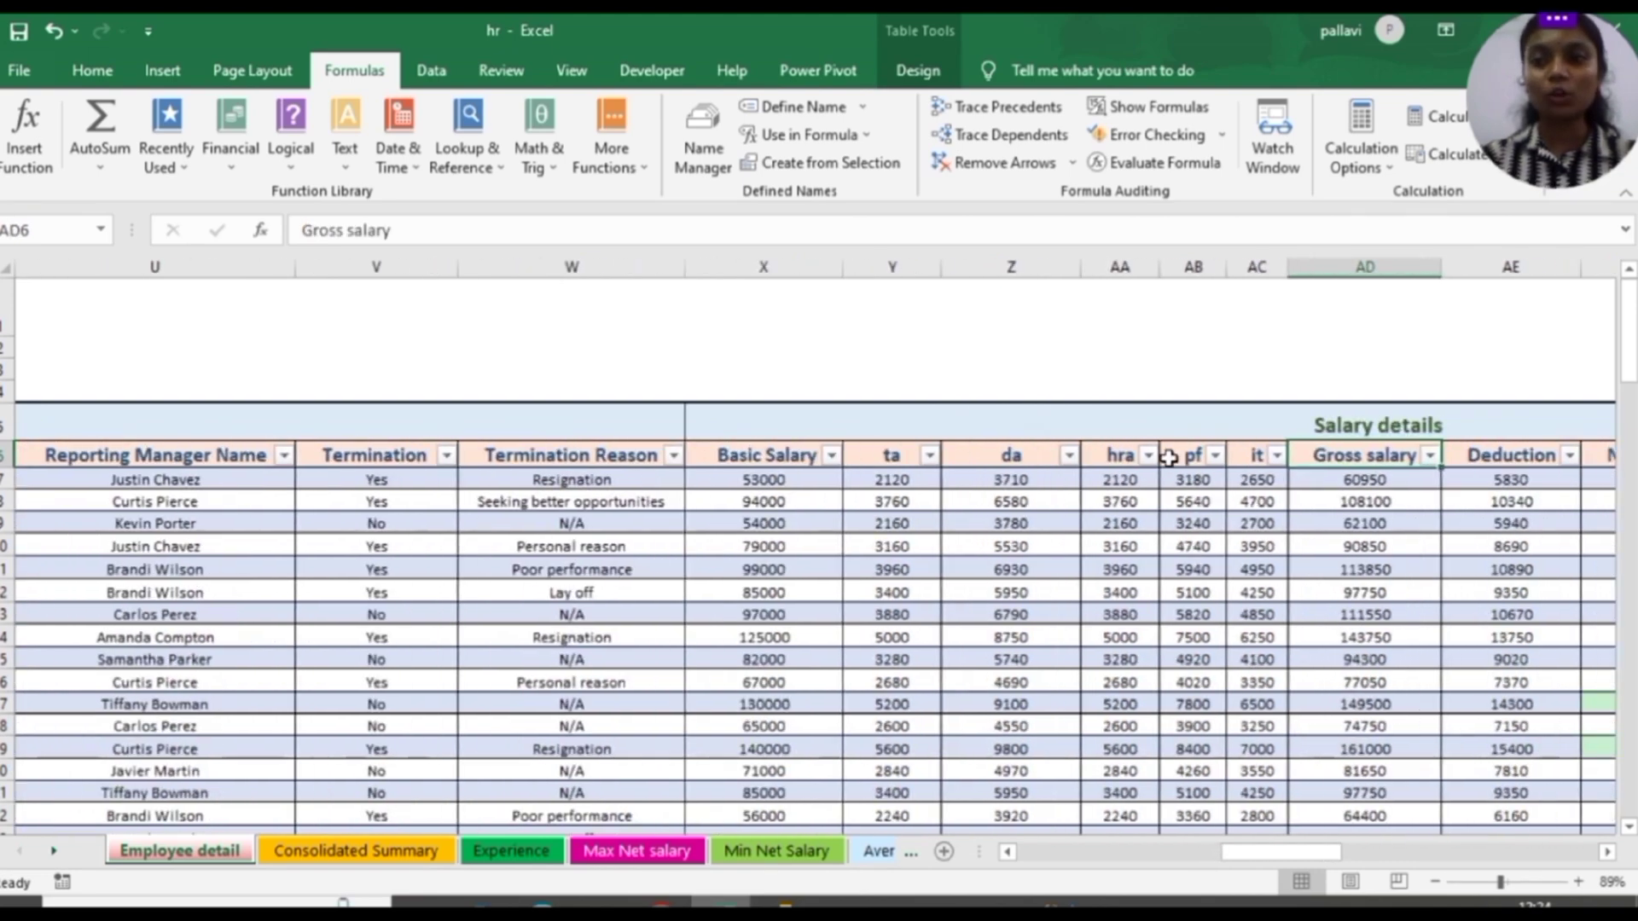
pyautogui.press('Right')
pyautogui.press('Right')
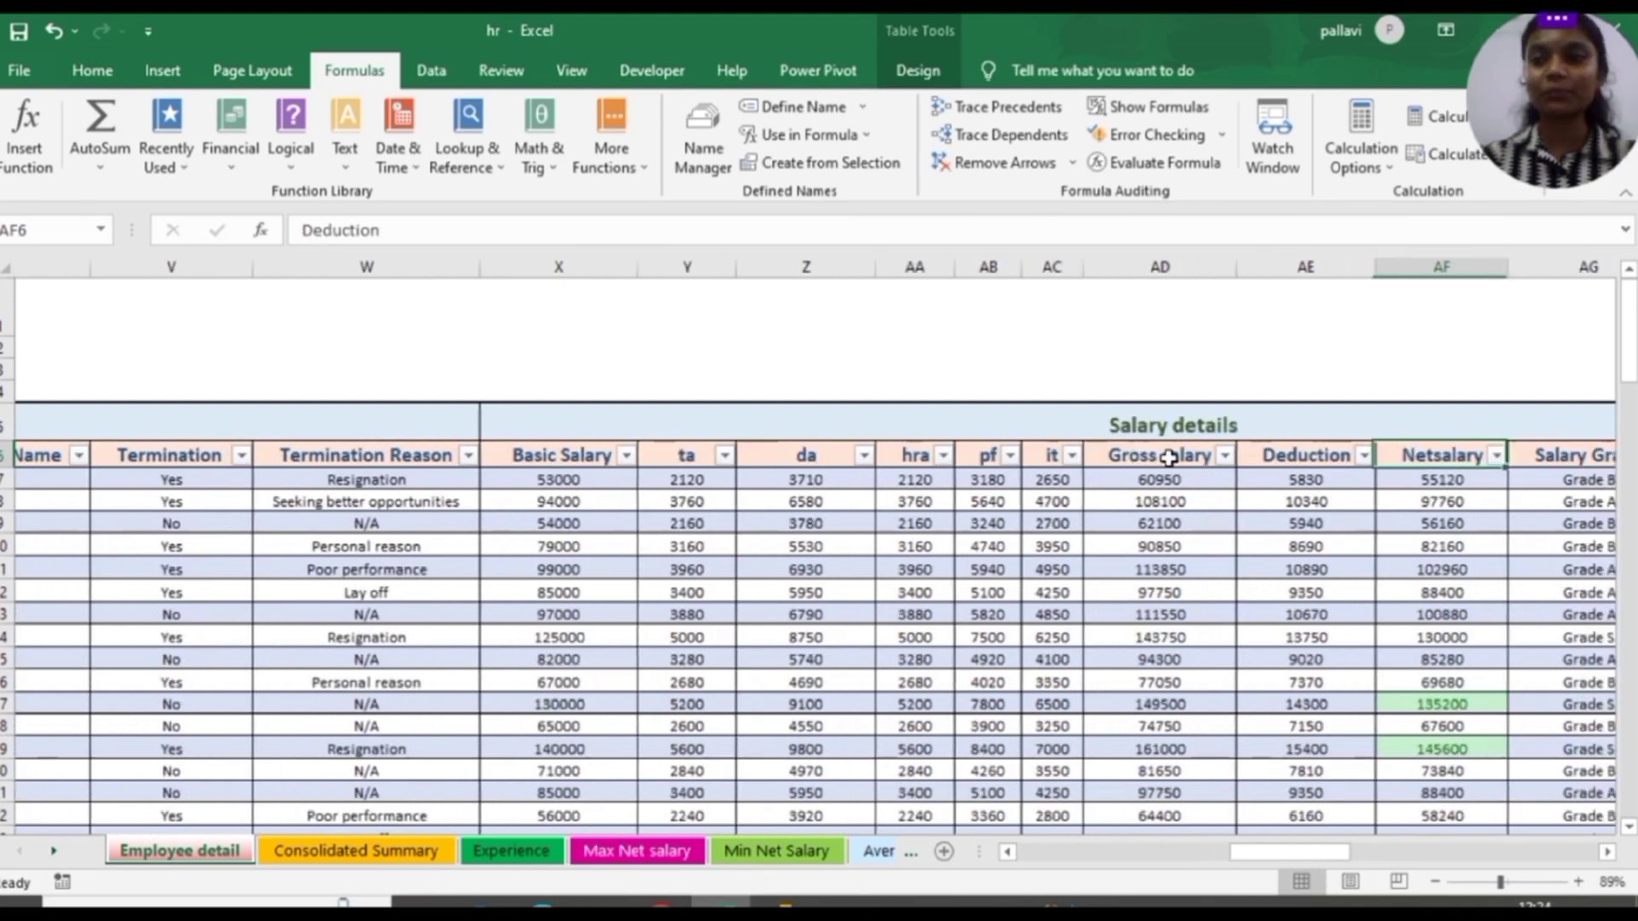
pyautogui.press('Right')
pyautogui.press('Right')
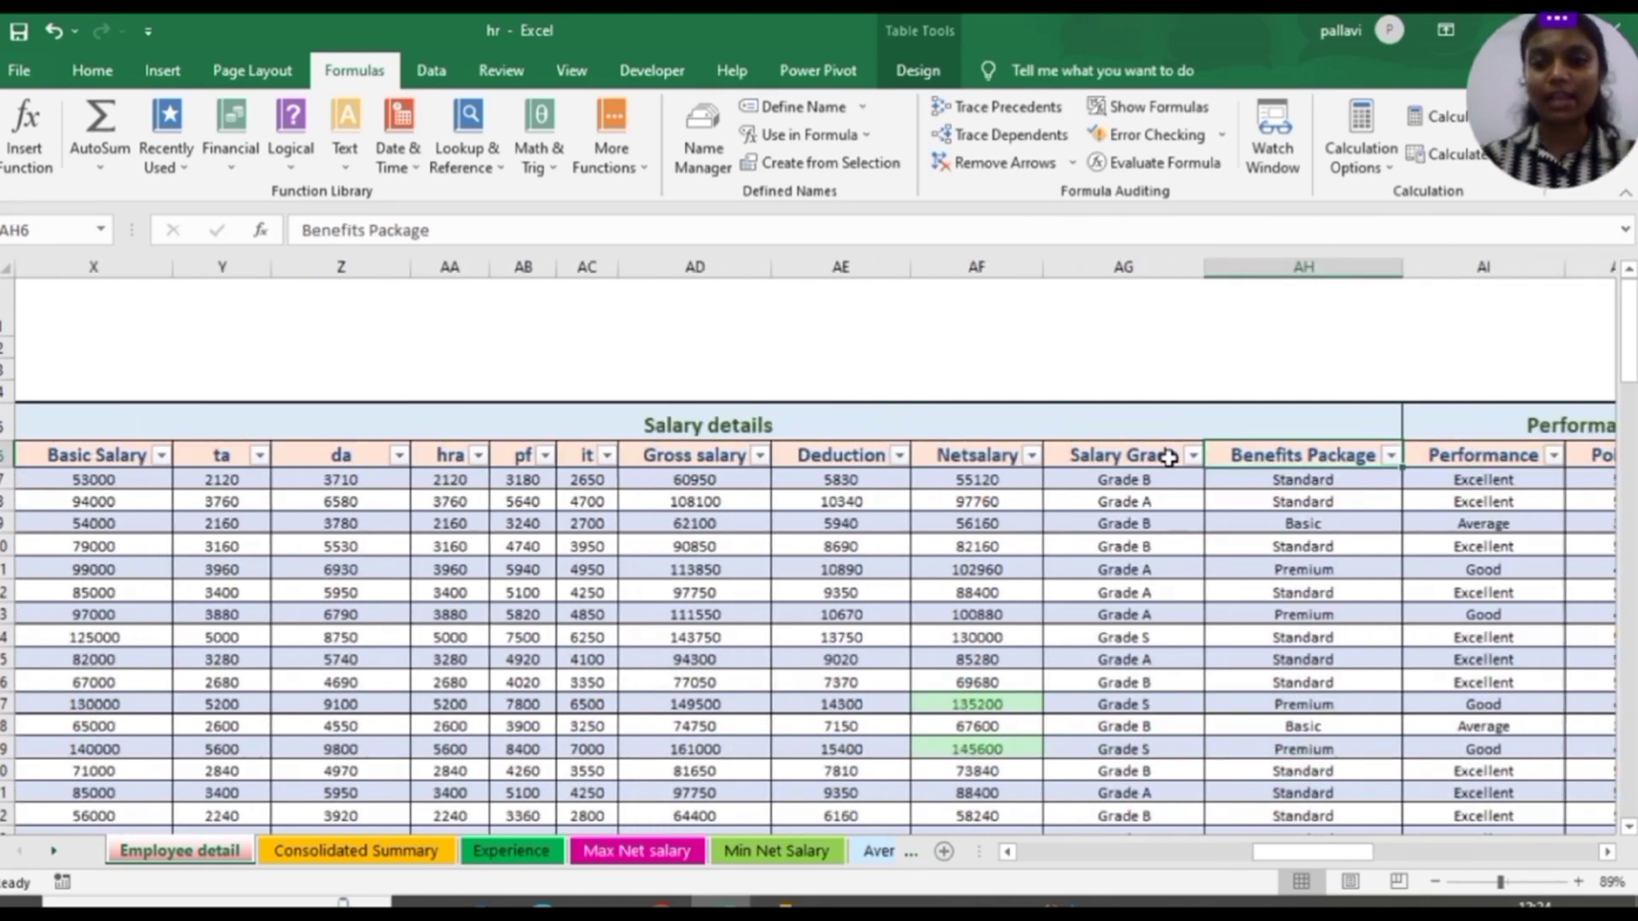
# Examine the Performance and Bank details headers, from Performance through IFSC Code
pyautogui.press('Right')
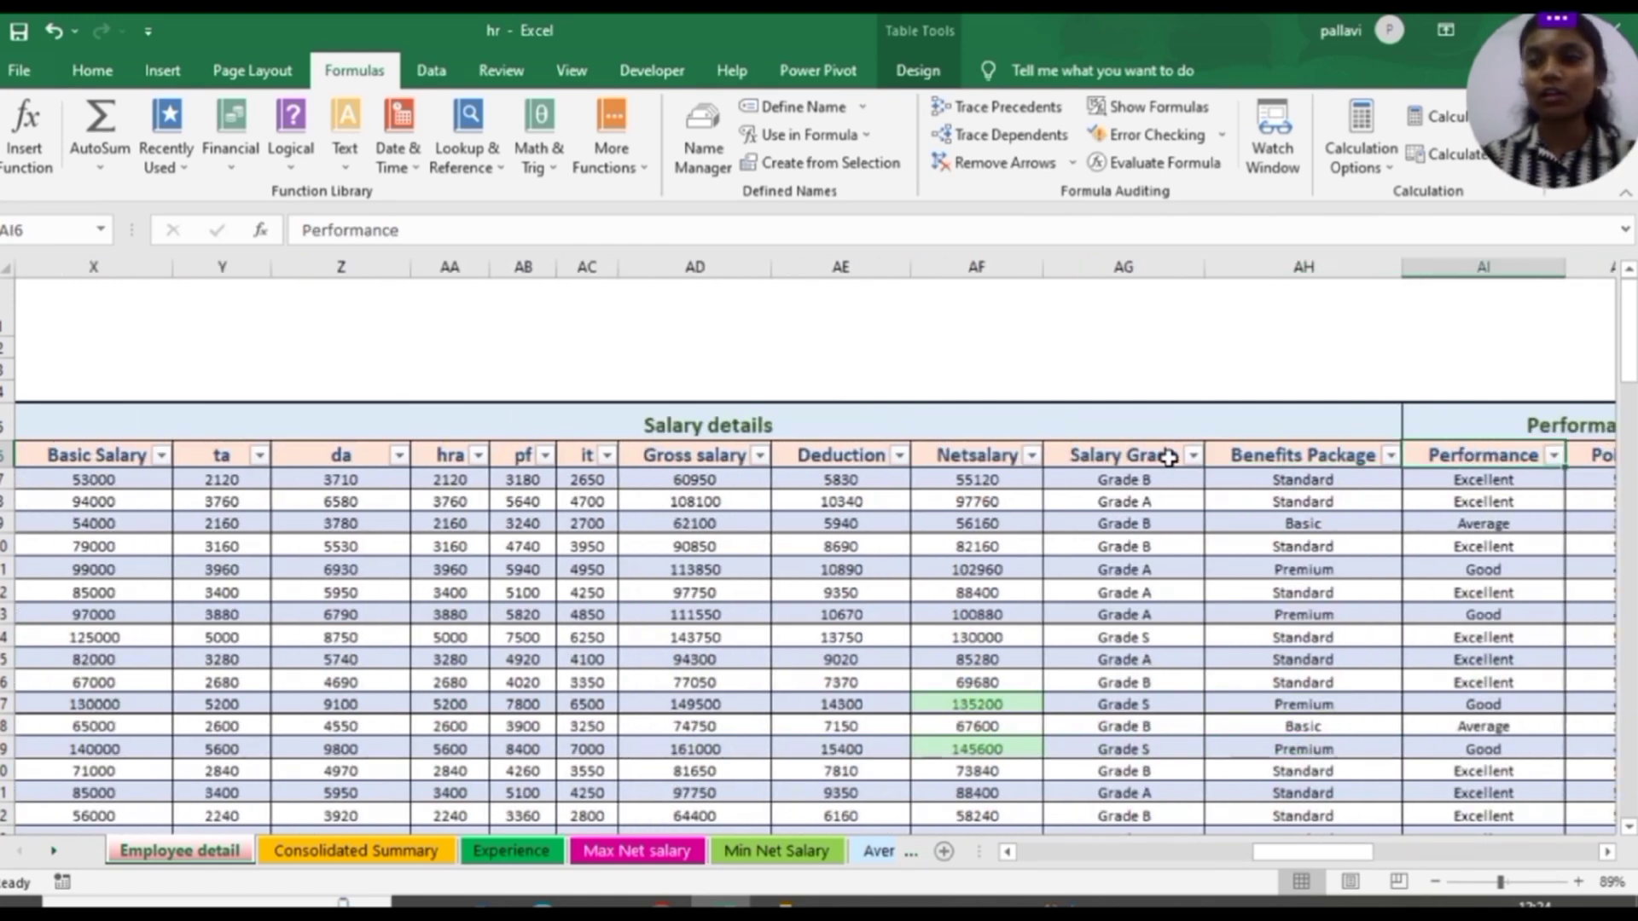
pyautogui.press('Right')
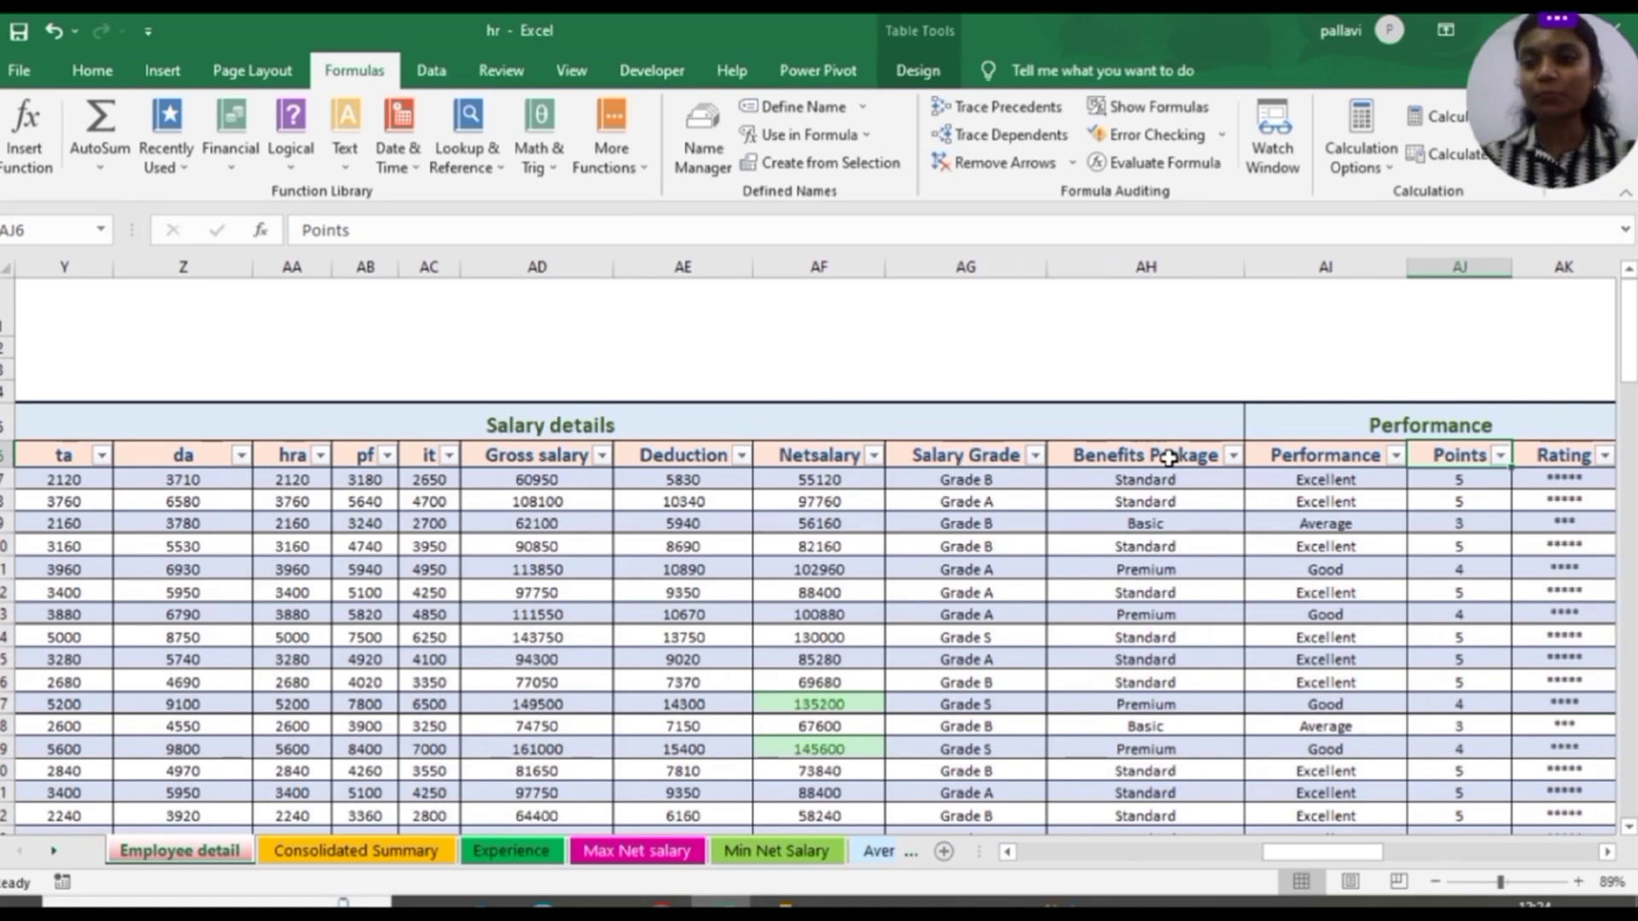
pyautogui.press('Right')
pyautogui.press('Right')
pyautogui.press('Right')
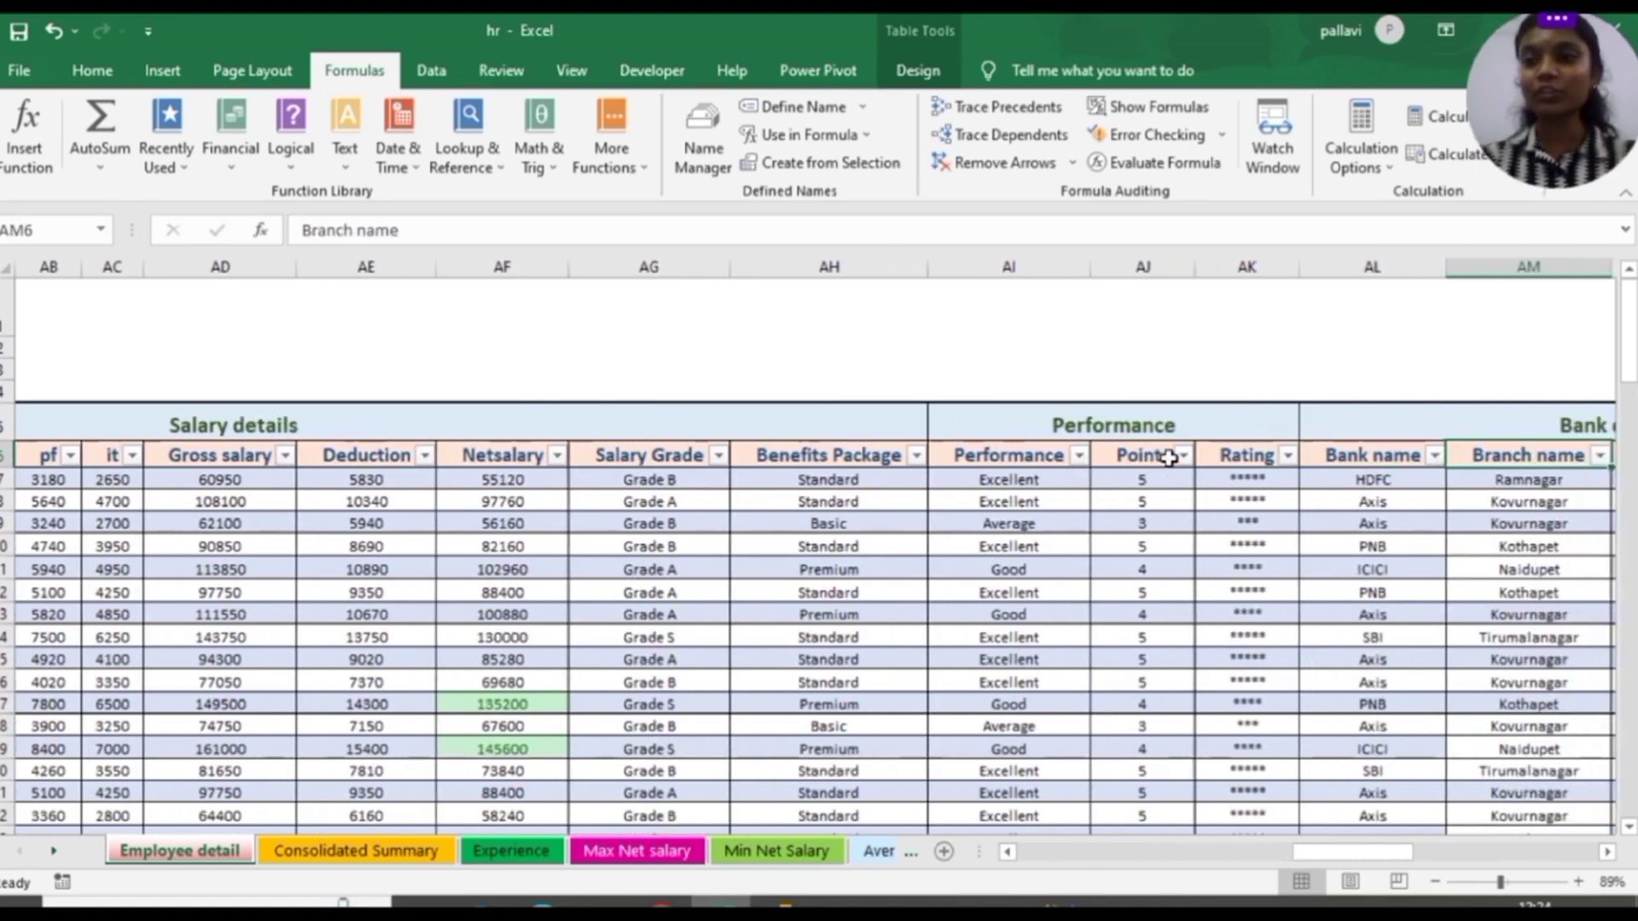
pyautogui.press('Right')
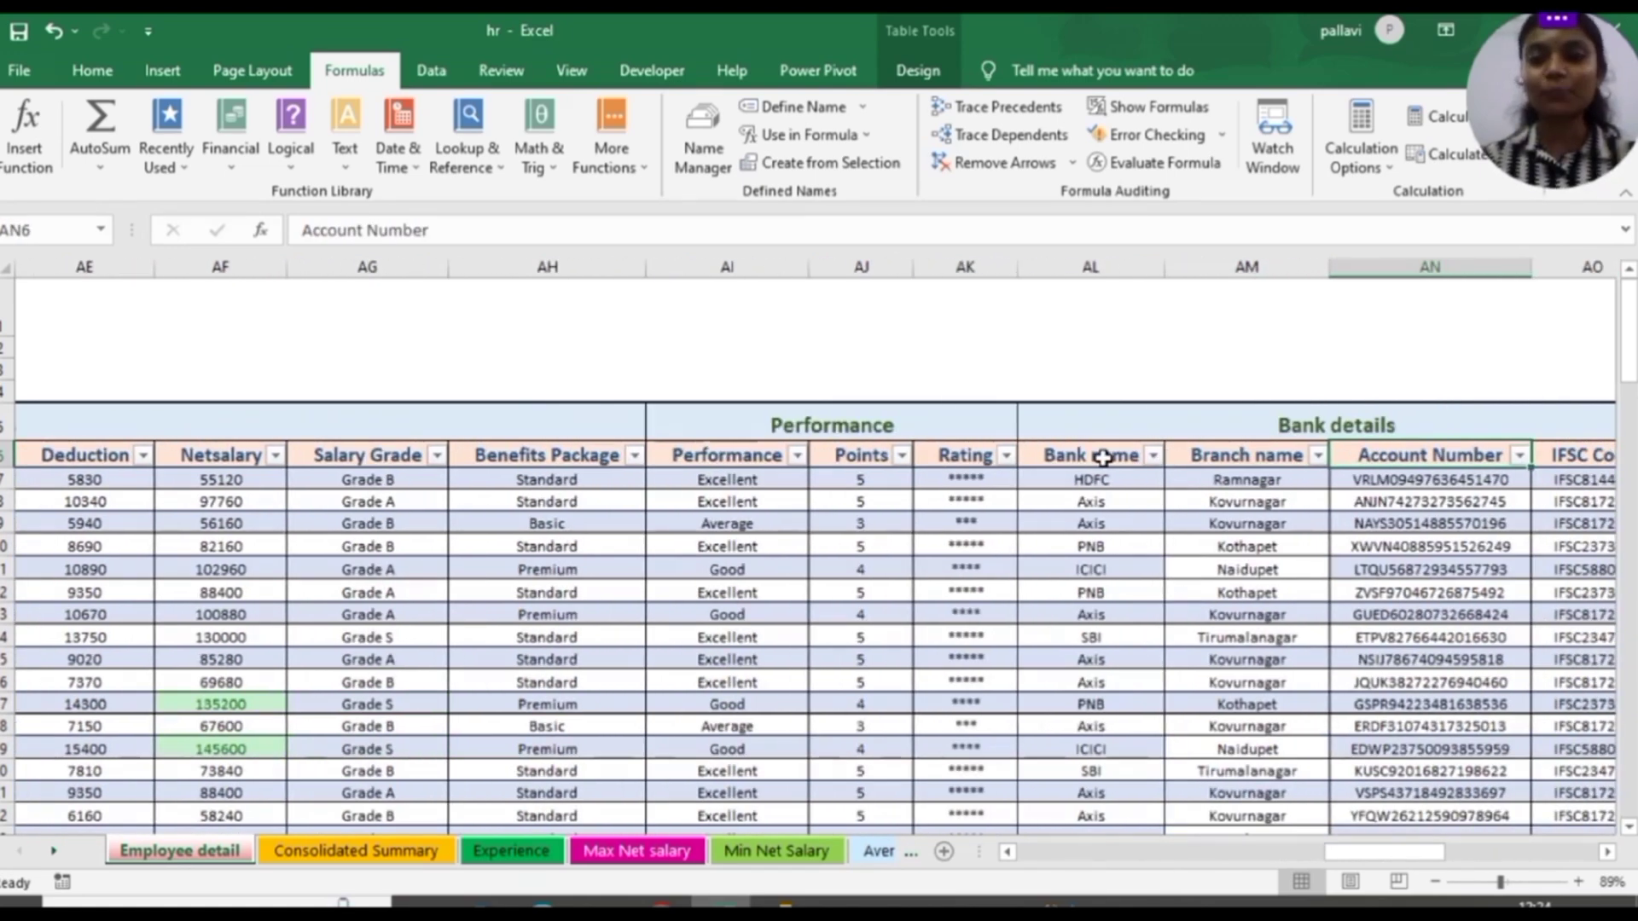
pyautogui.press('Right')
# Examine the Training and Development headers, from Training course through Expiration date
pyautogui.press('Right')
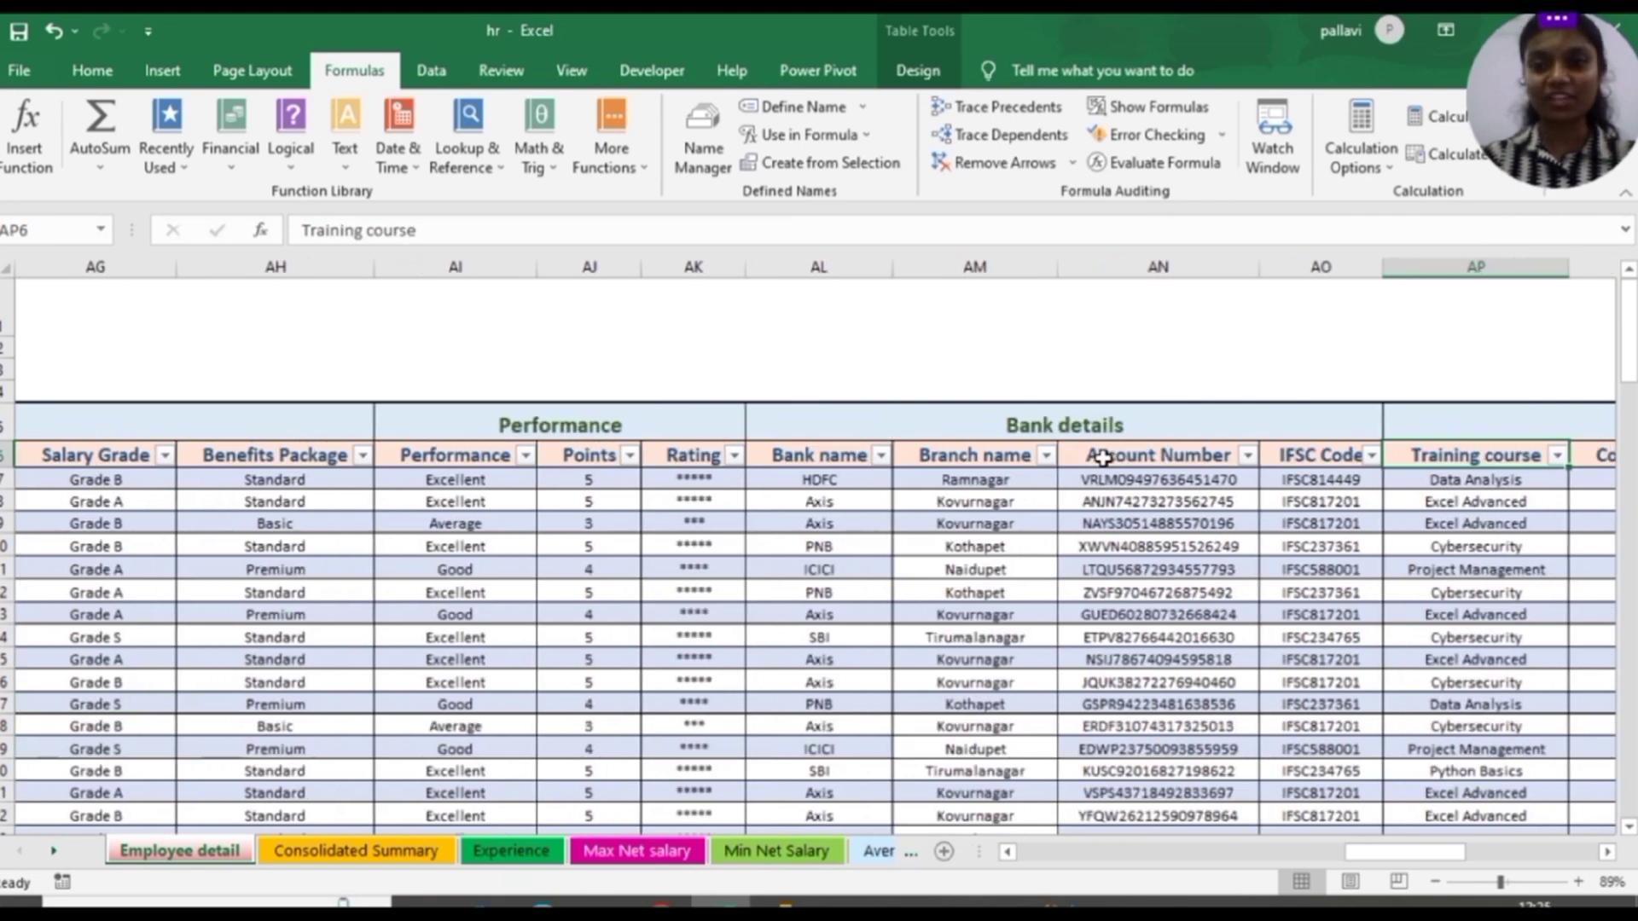
pyautogui.press('Right')
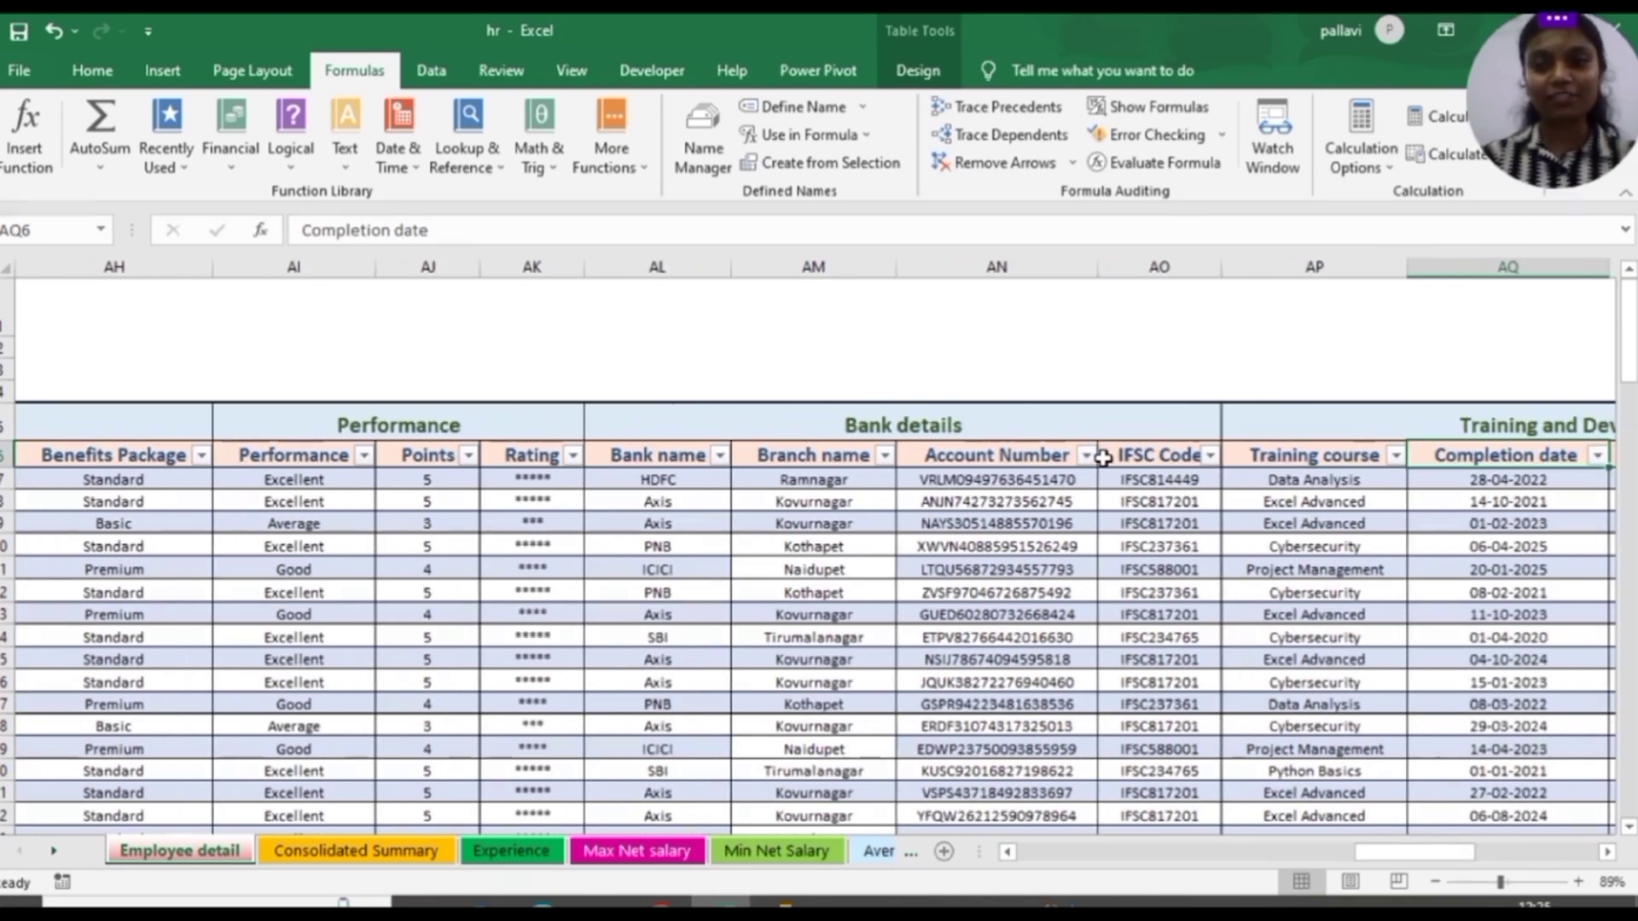
pyautogui.press('Right')
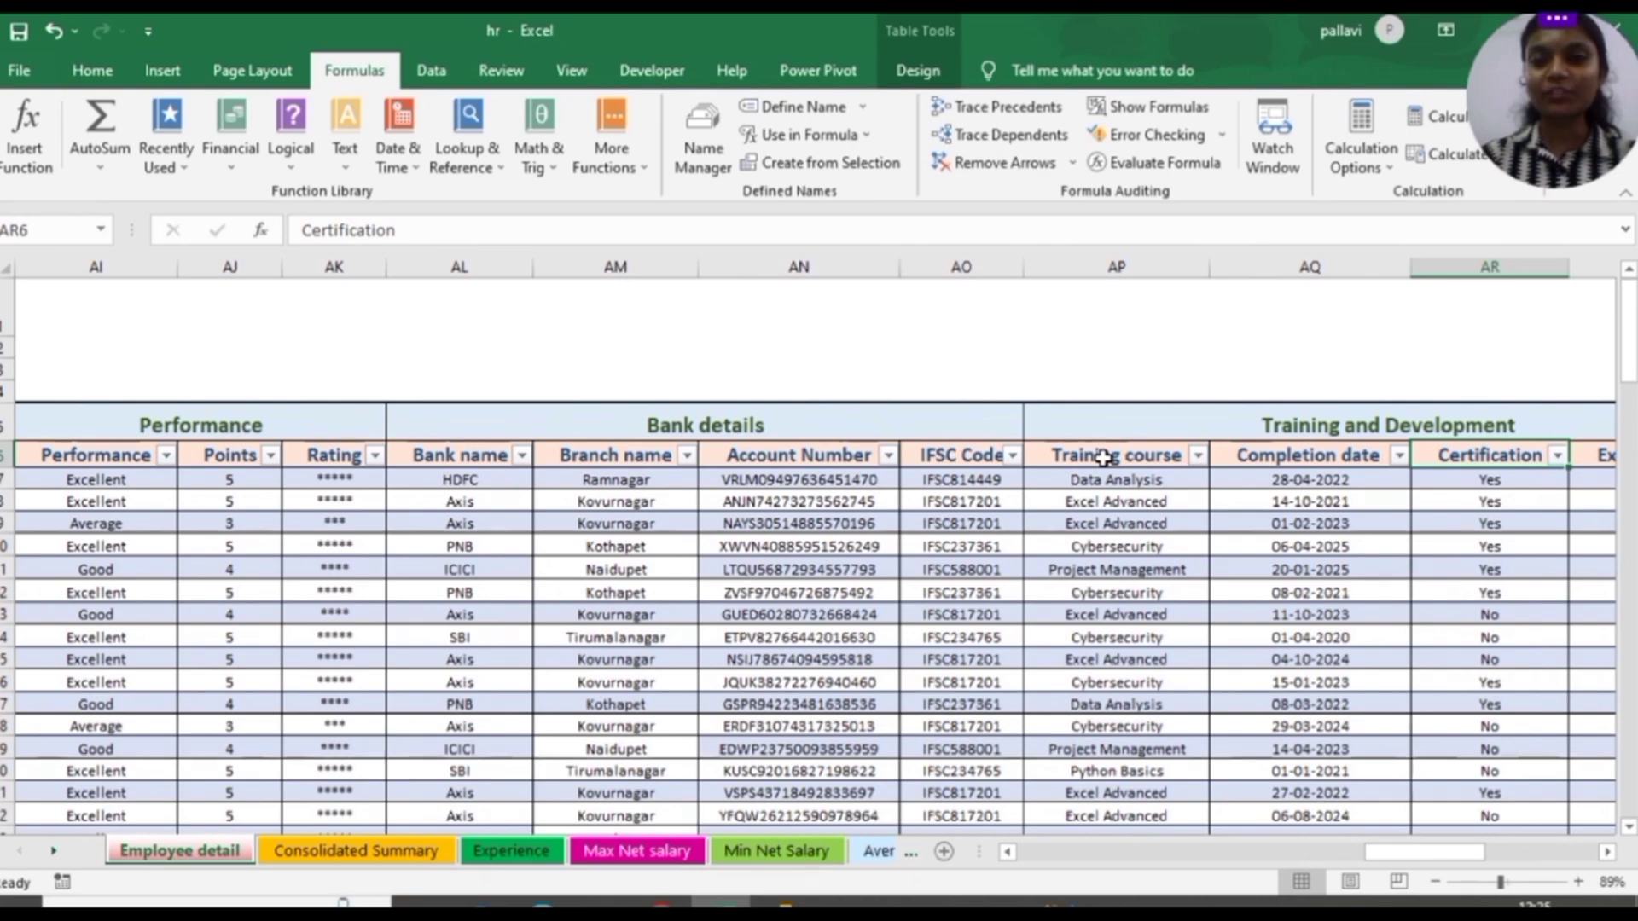
pyautogui.press('Right')
# Examine the Absence Management headers, from Leave Type through Reason for absence
pyautogui.press('Right')
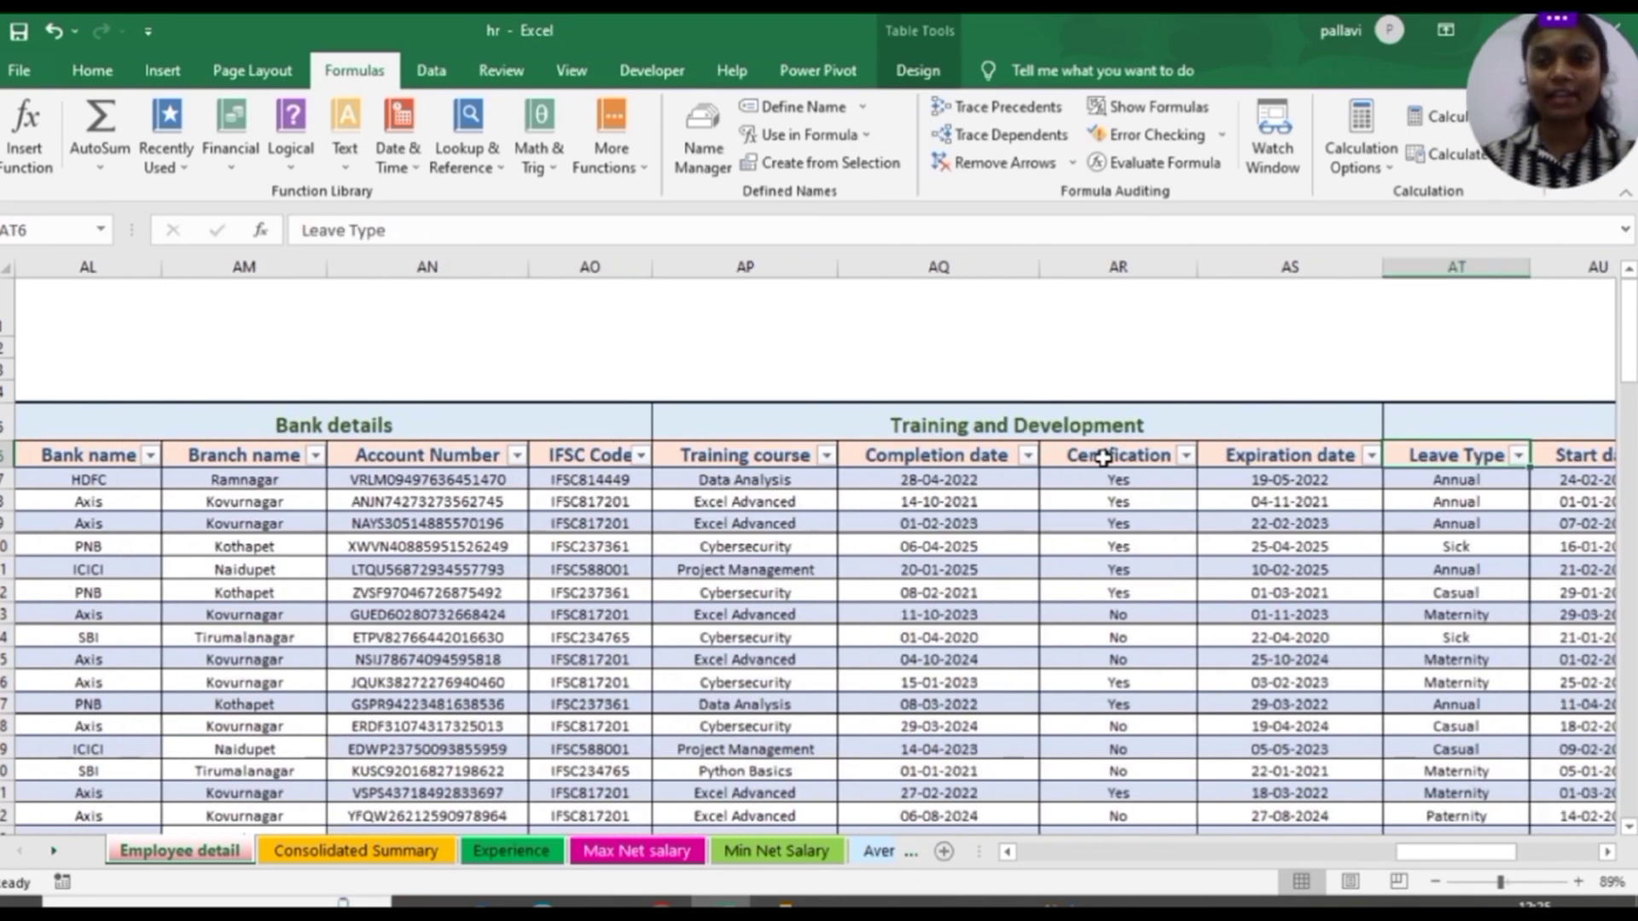
pyautogui.press('Right')
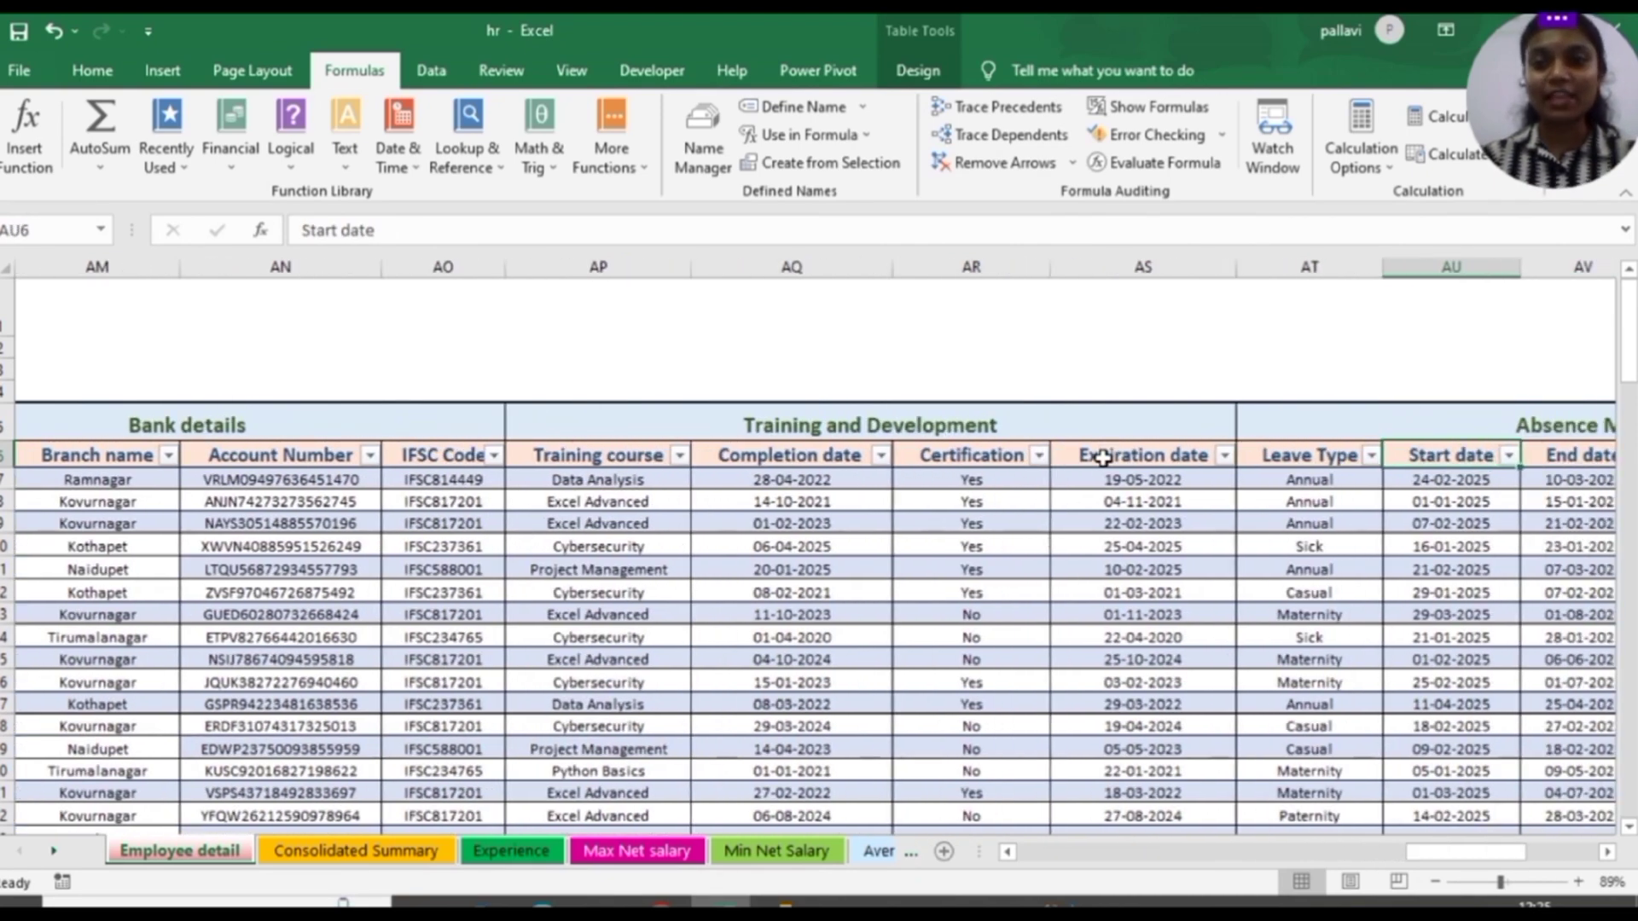
pyautogui.press('Right')
pyautogui.press('Right')
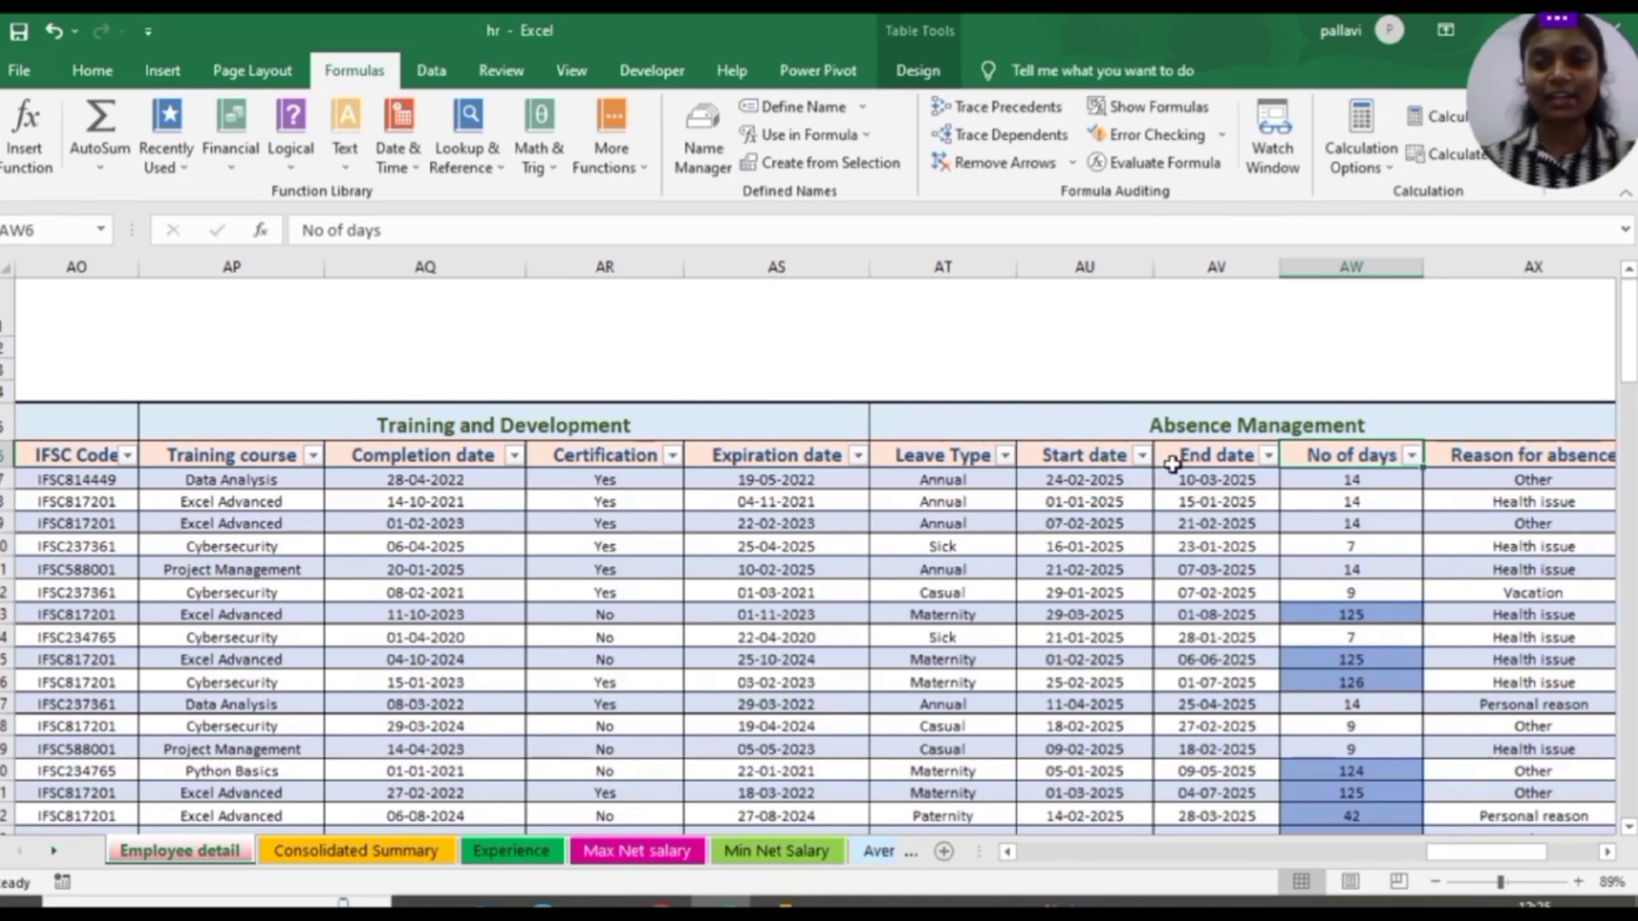
pyautogui.press('Right')
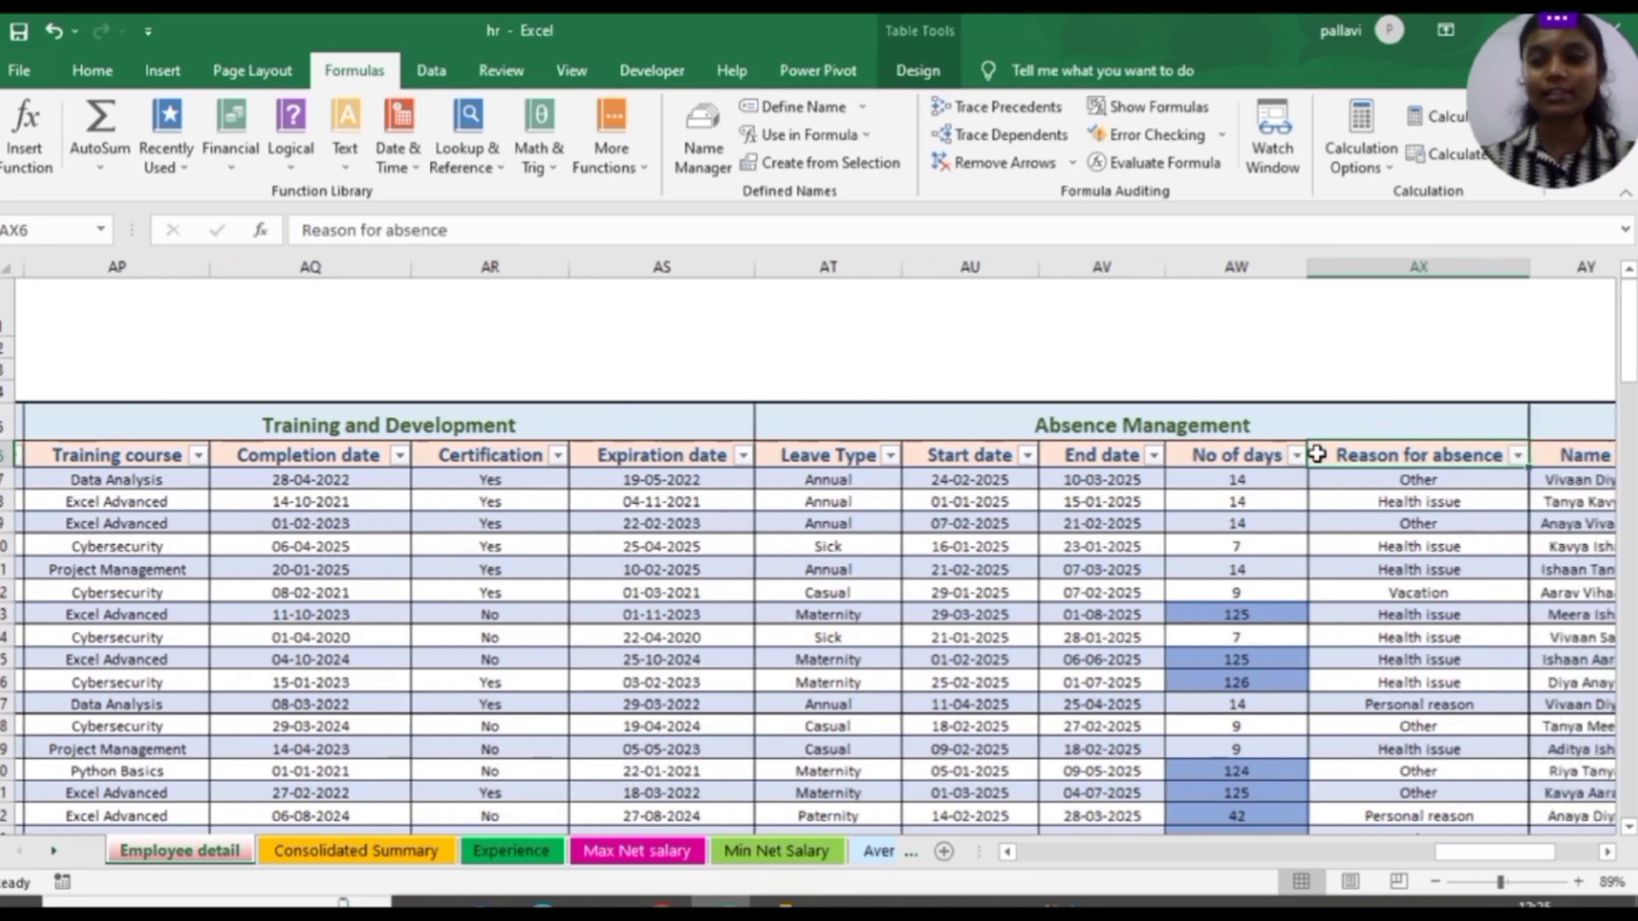
# Examine the Emergency contact information headers: Name, Relation and Number
pyautogui.press('Right')
pyautogui.press('Right')
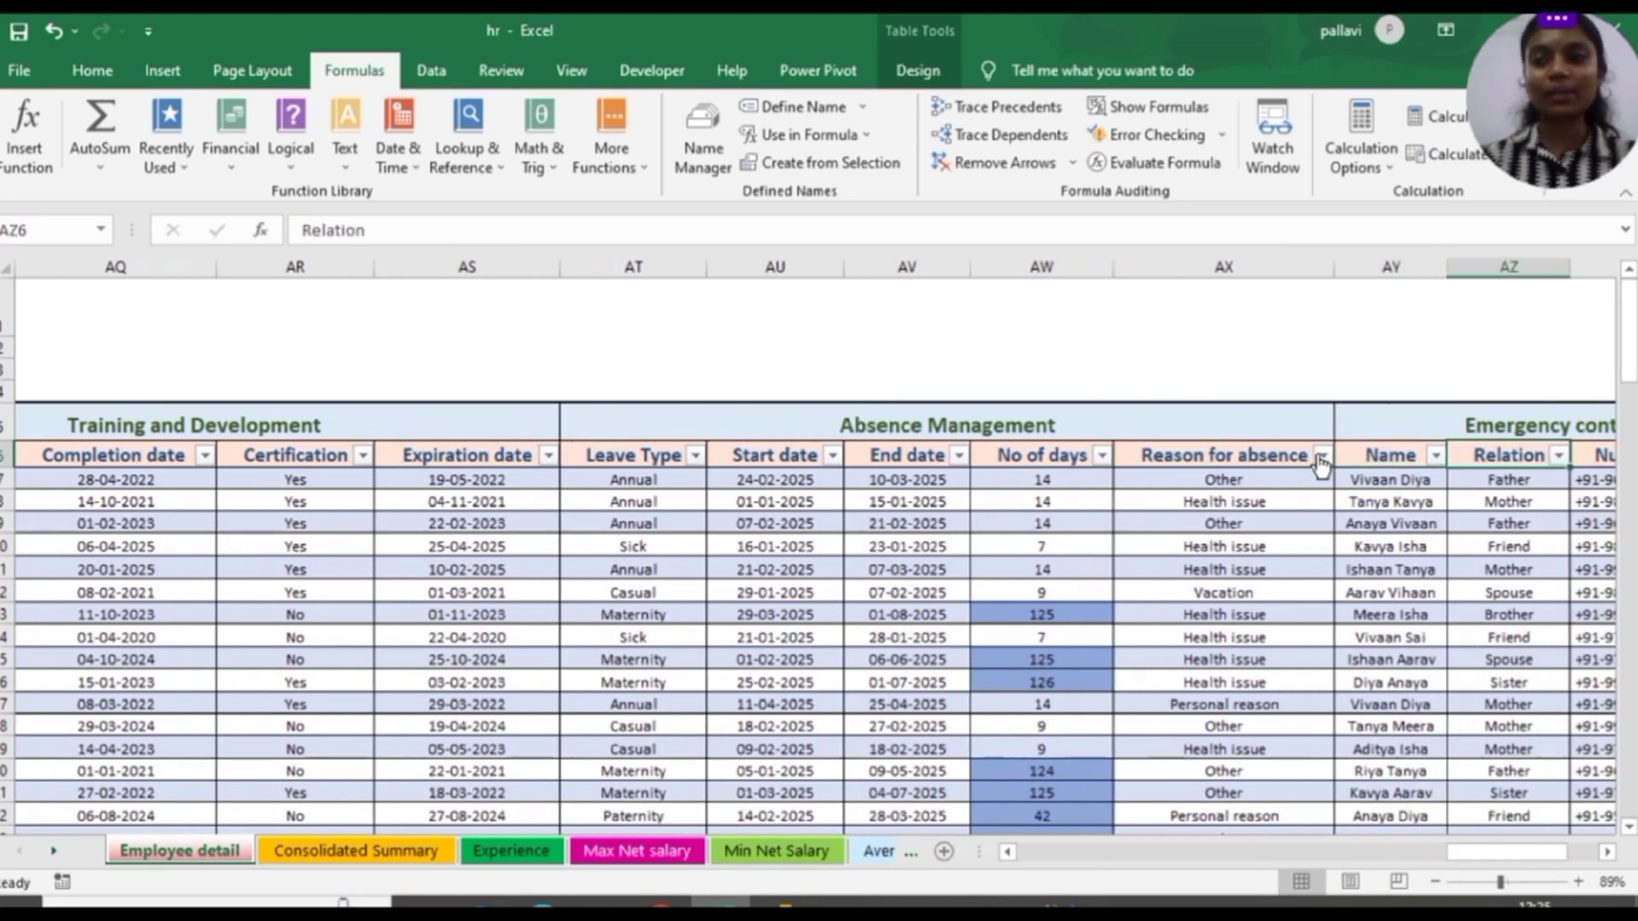
pyautogui.press('Right')
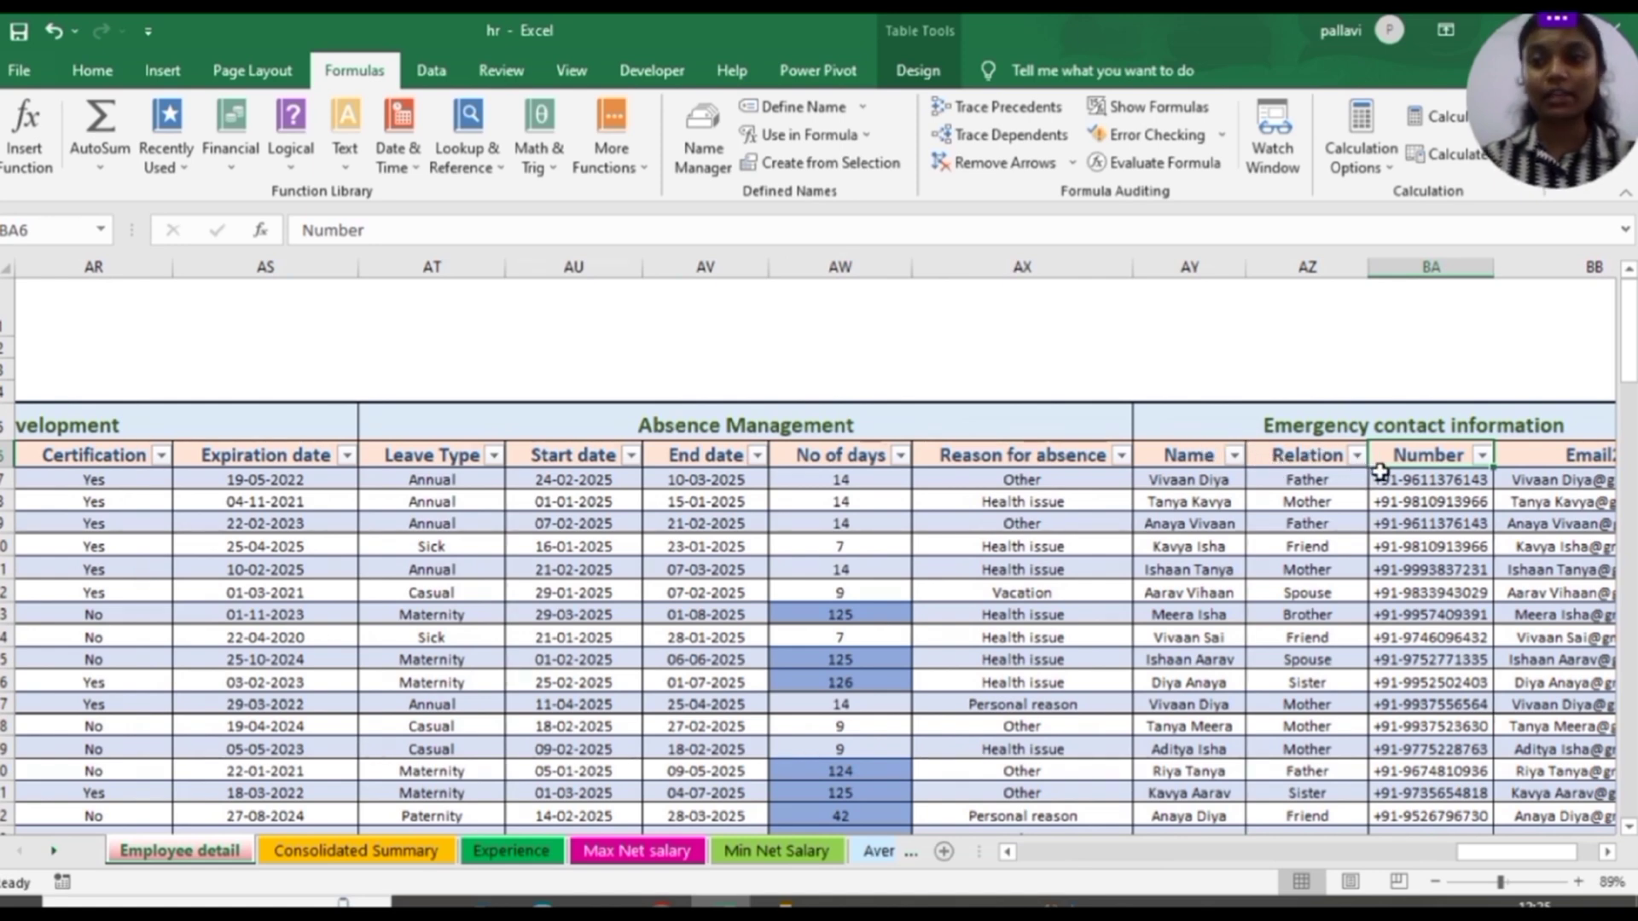
pyautogui.hotkey('ctrl', 'shift', 'Down')
pyautogui.click(1303, 458)
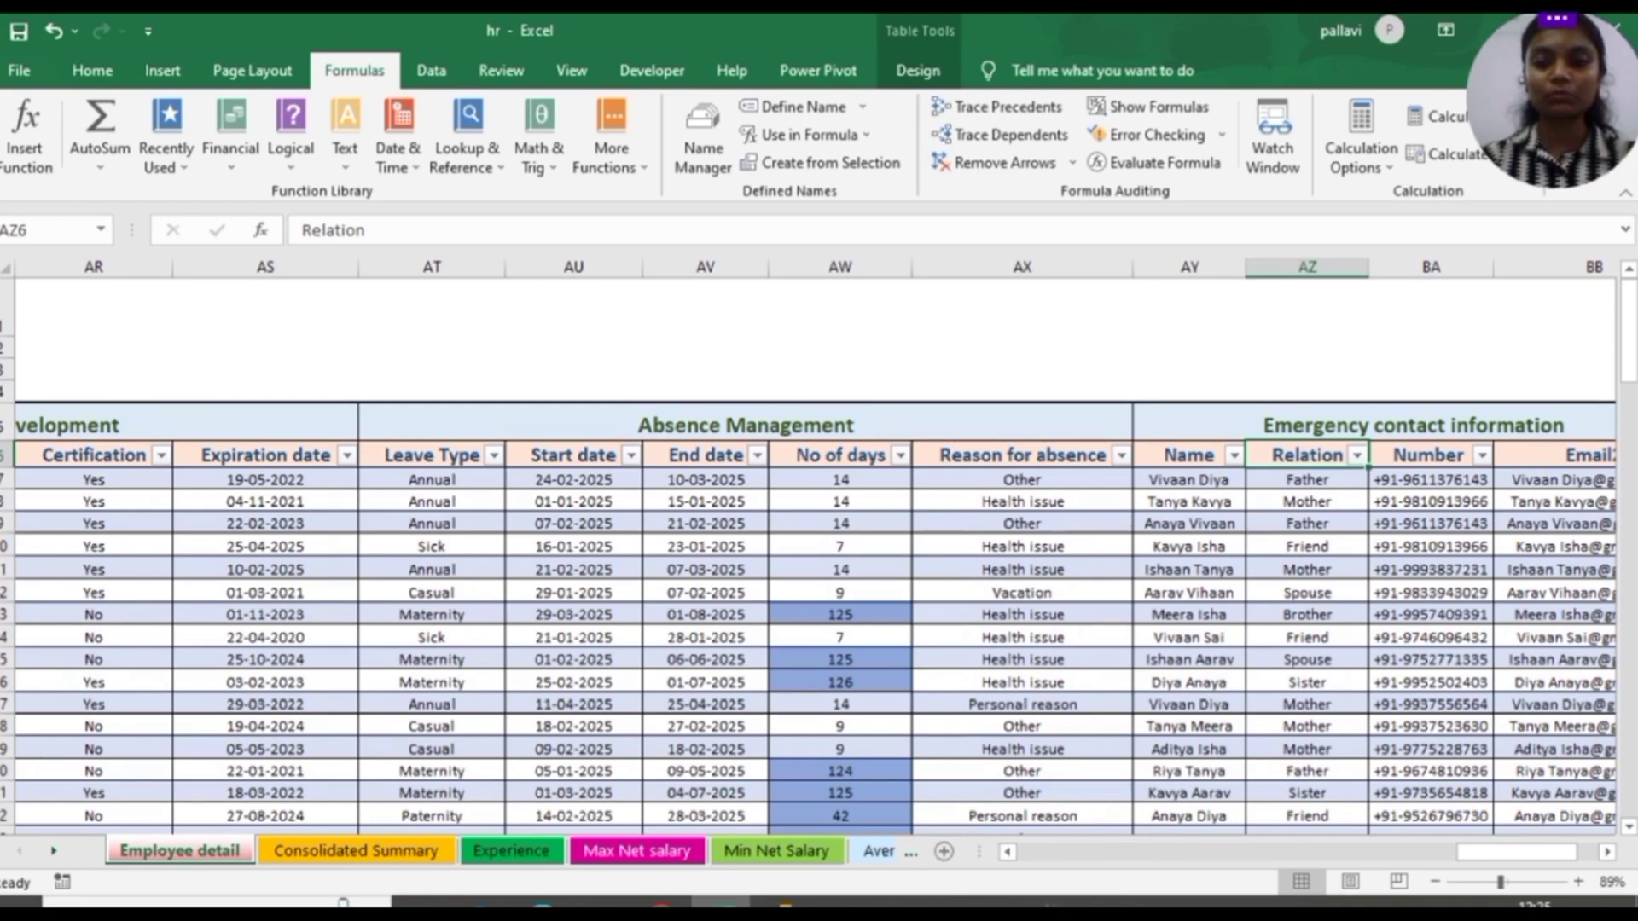
# Return to the start of the Employee detail sheet and examine the first record's Employee id, First name, Last name and Full name cells
pyautogui.hotkey('ctrl', 'Home')
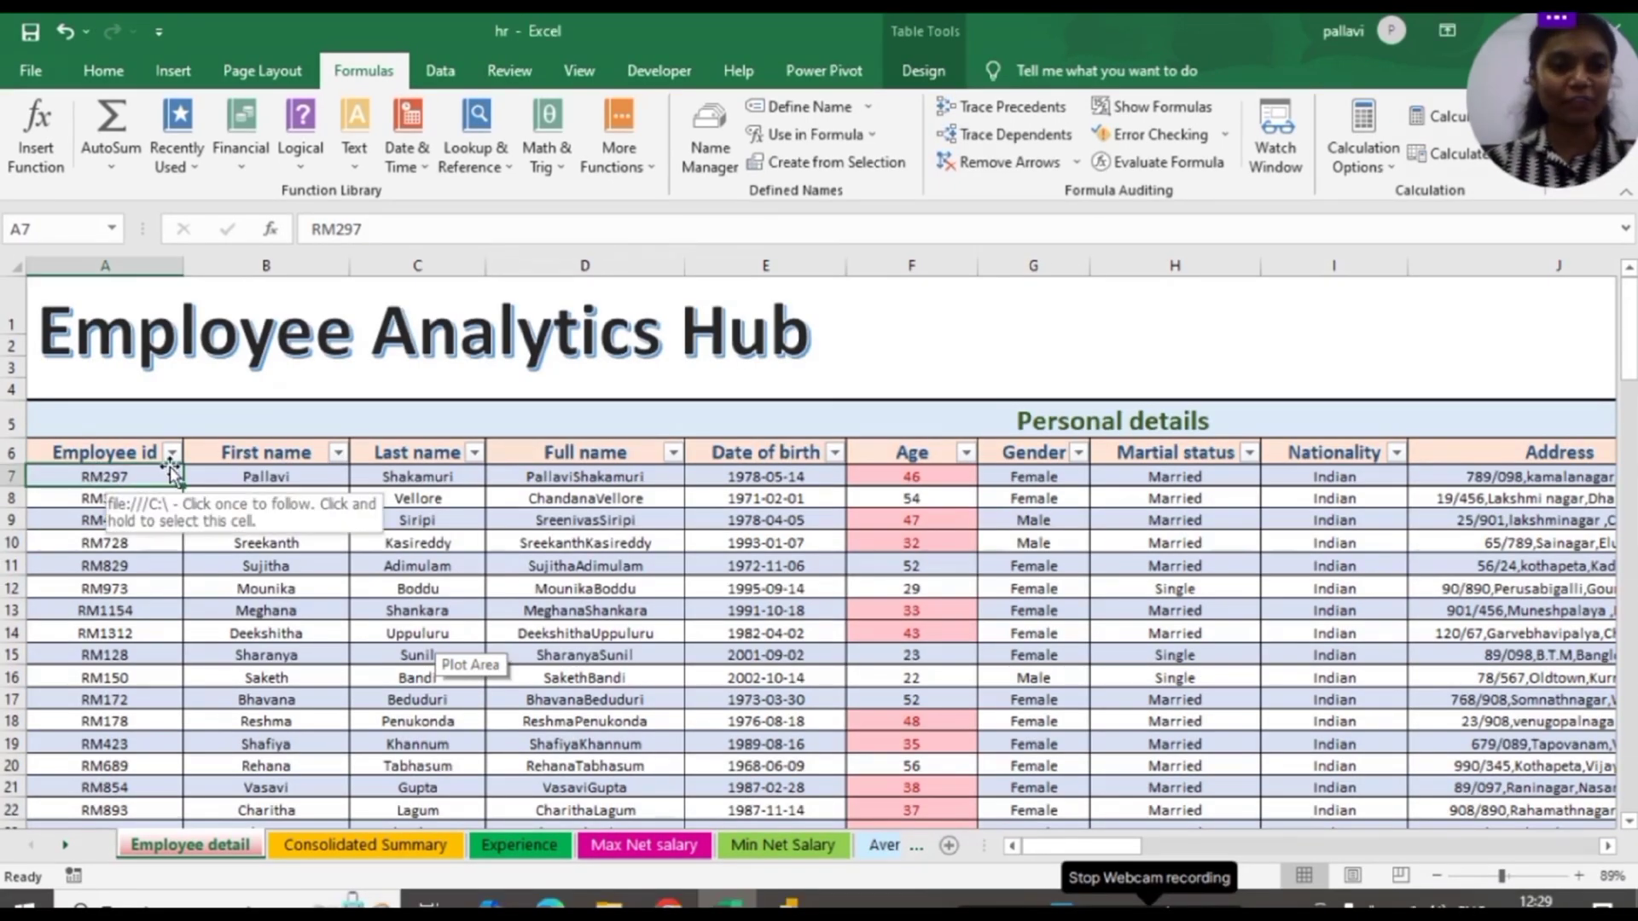
pyautogui.click(245, 474)
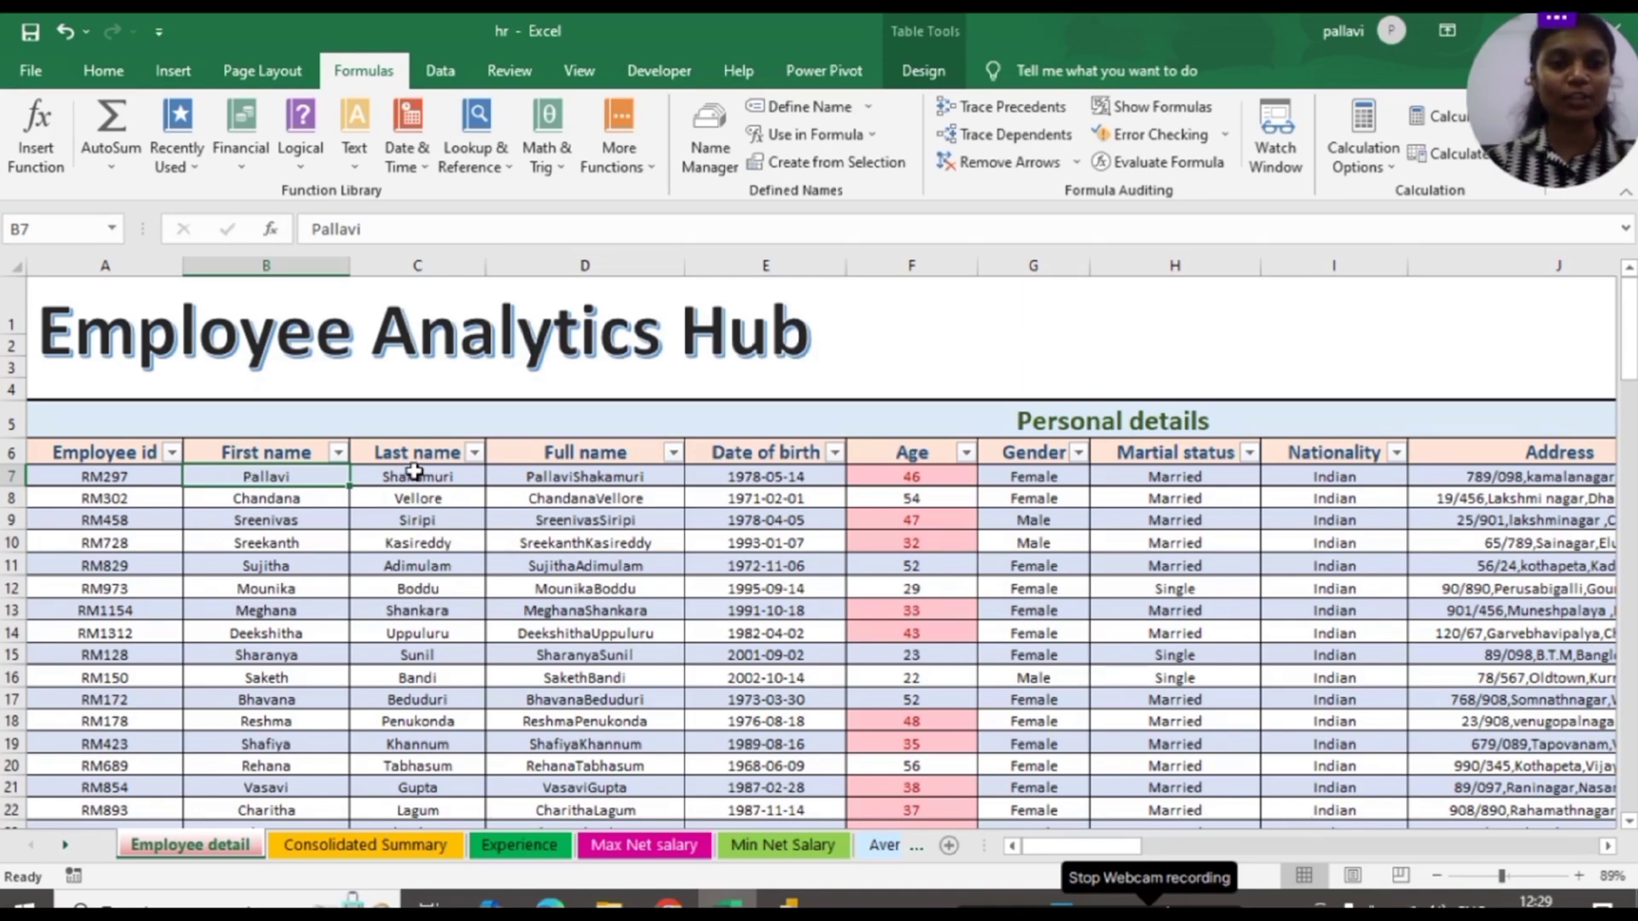
pyautogui.click(414, 472)
pyautogui.click(535, 475)
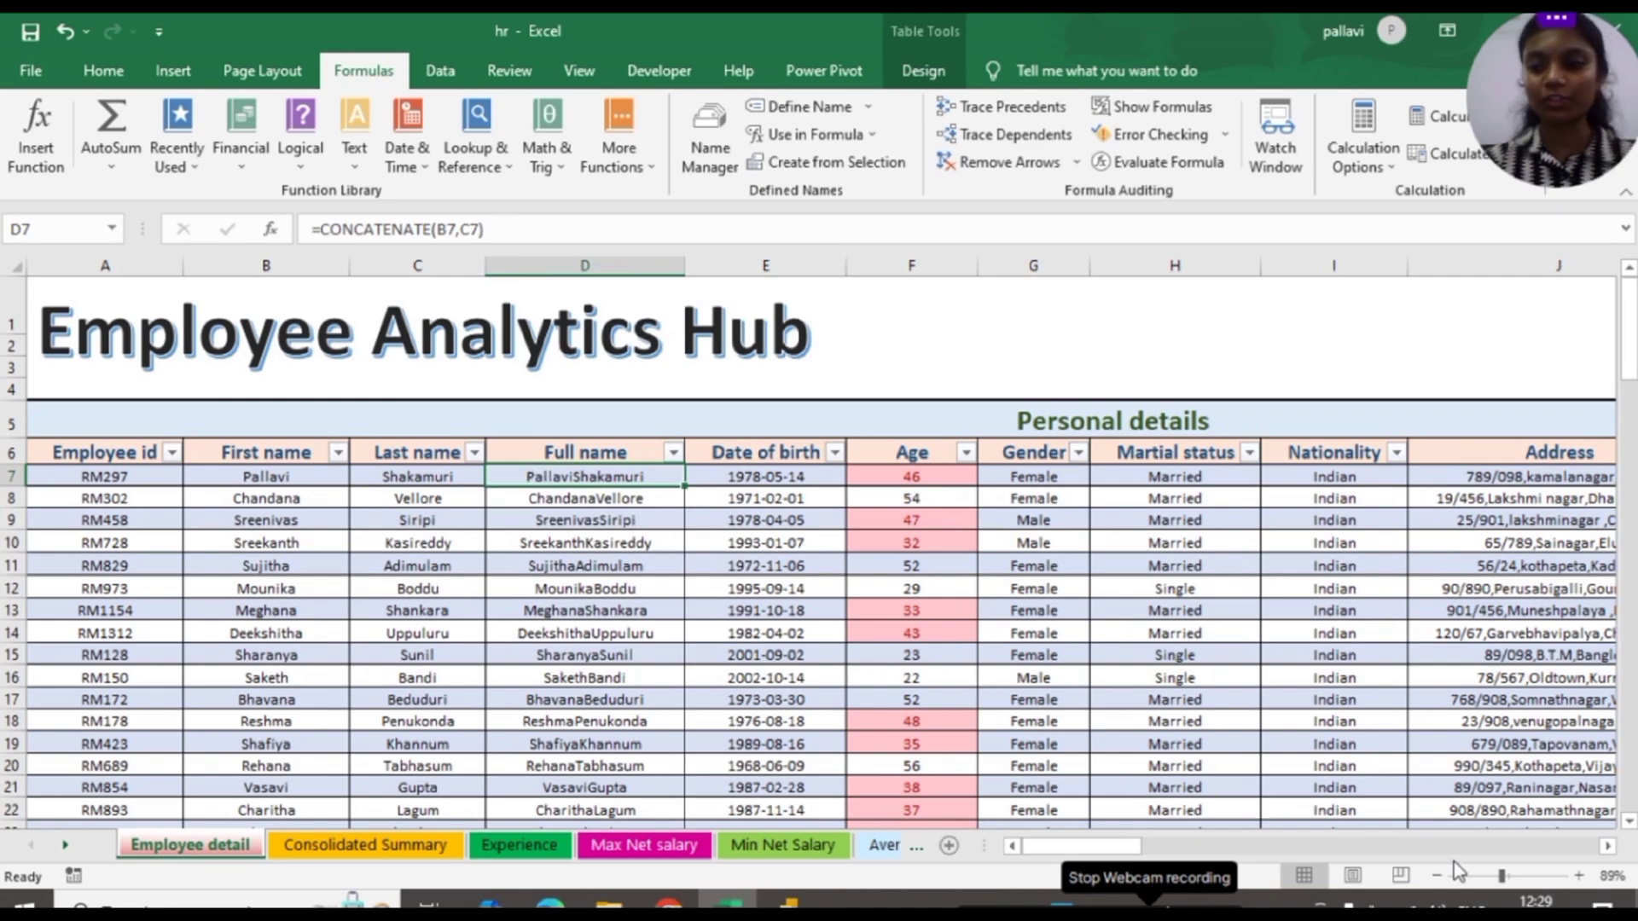
# Display the sheet's formulas at an enlarged view and examine the Full name CONCATENATE formula in D7 with its First name and Last name sources
pyautogui.moveTo(1501, 881); pyautogui.dragTo(1517, 881)
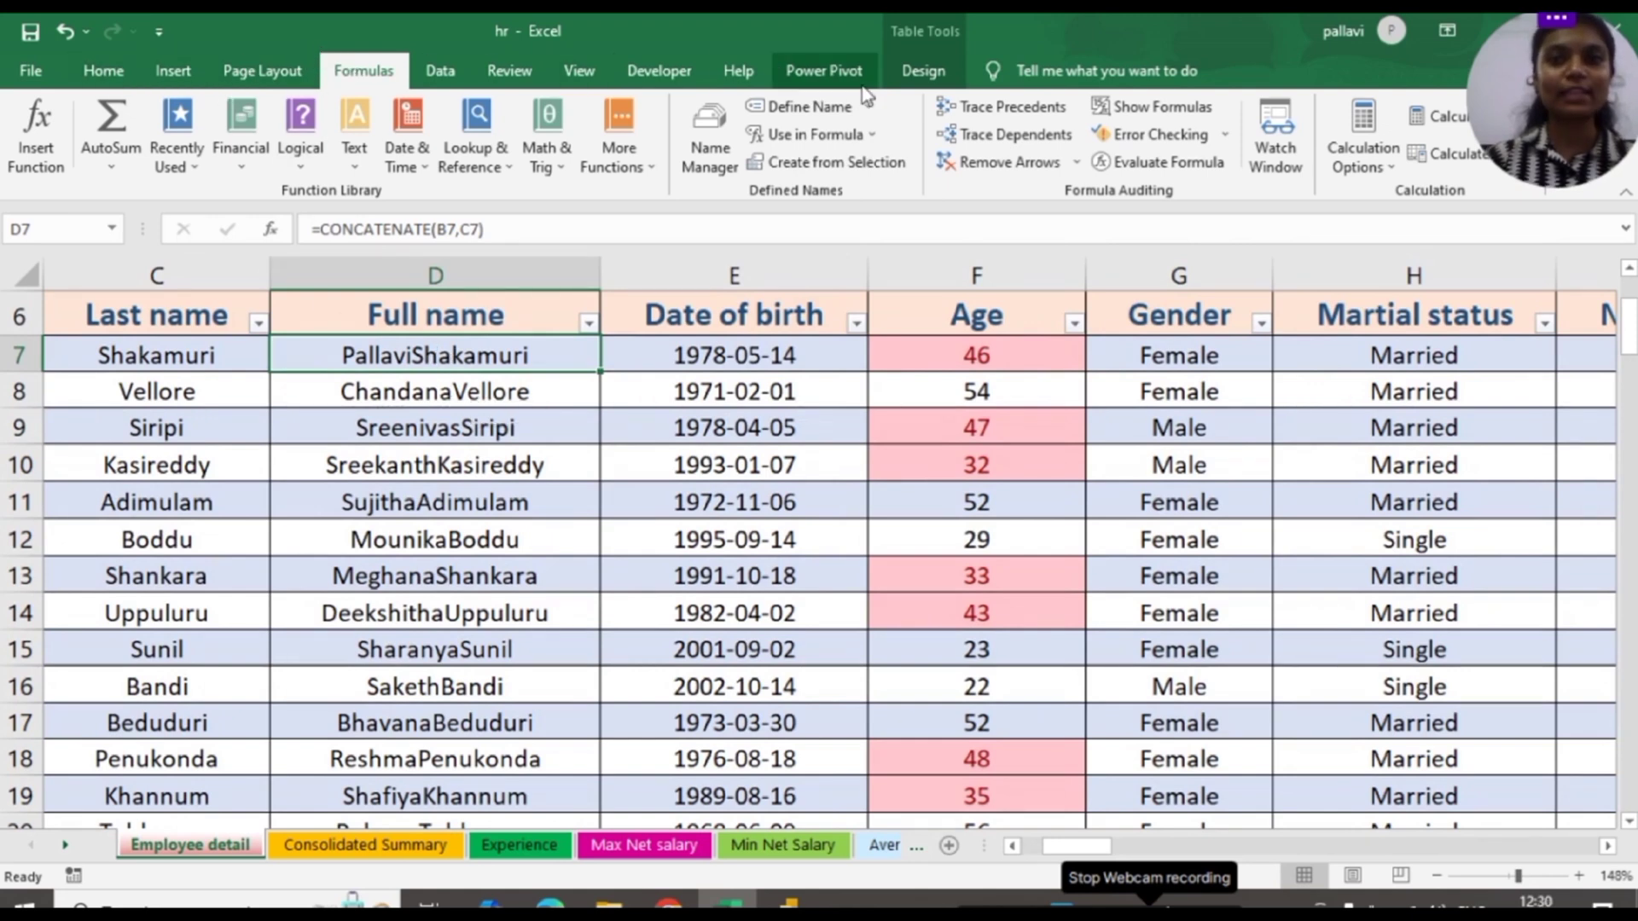
pyautogui.click(1134, 104)
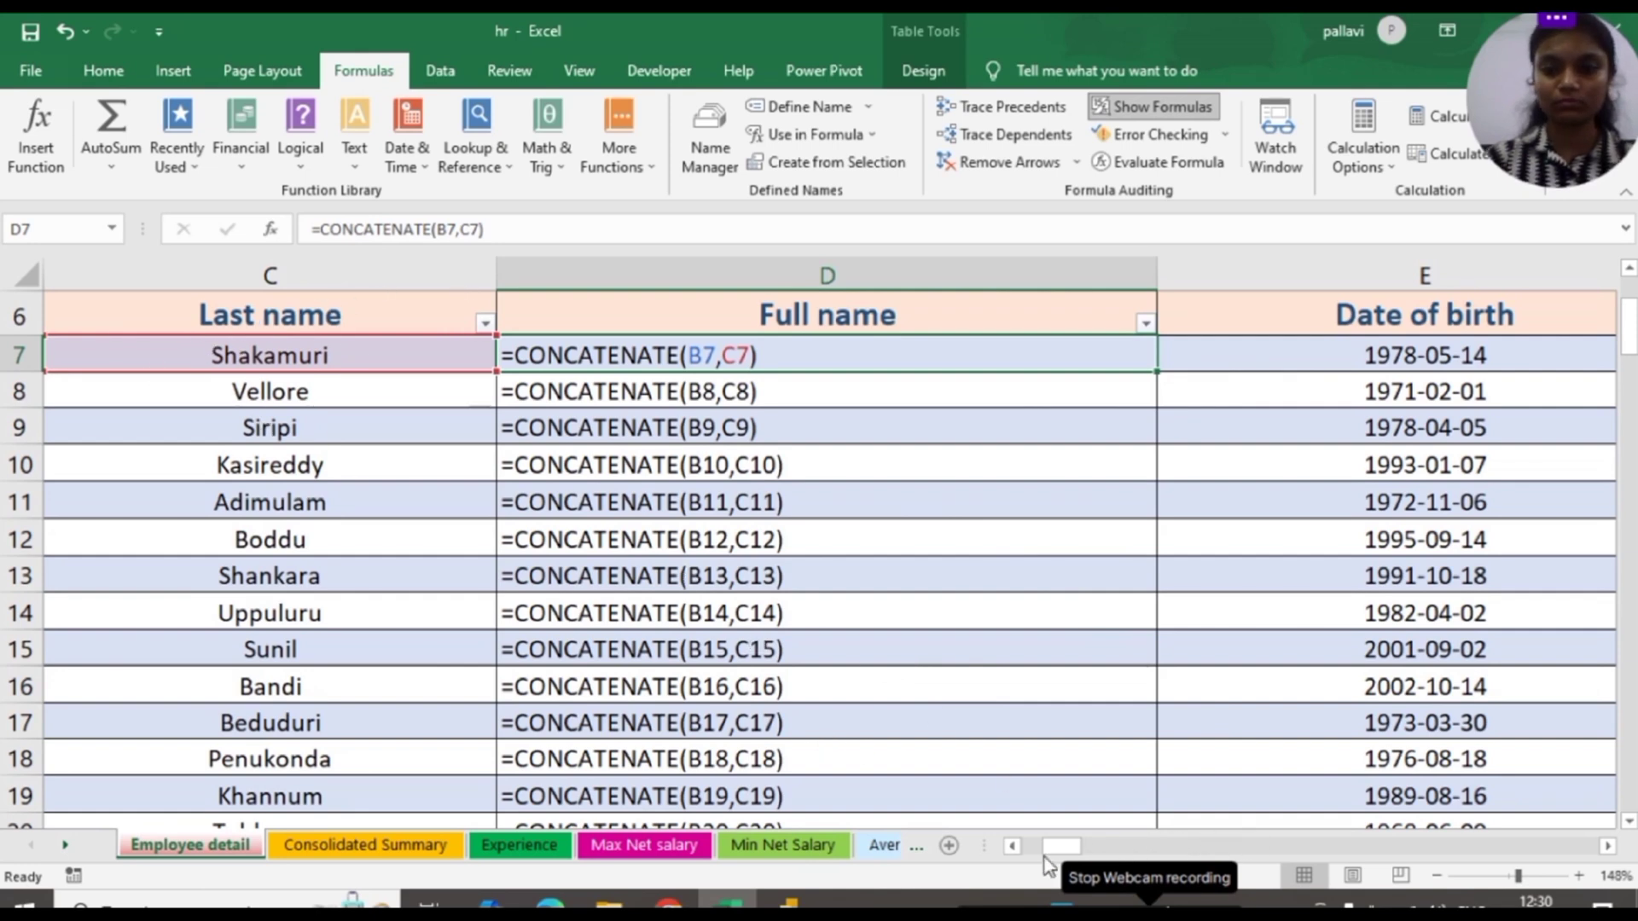
pyautogui.moveTo(1060, 847); pyautogui.dragTo(1015, 851)
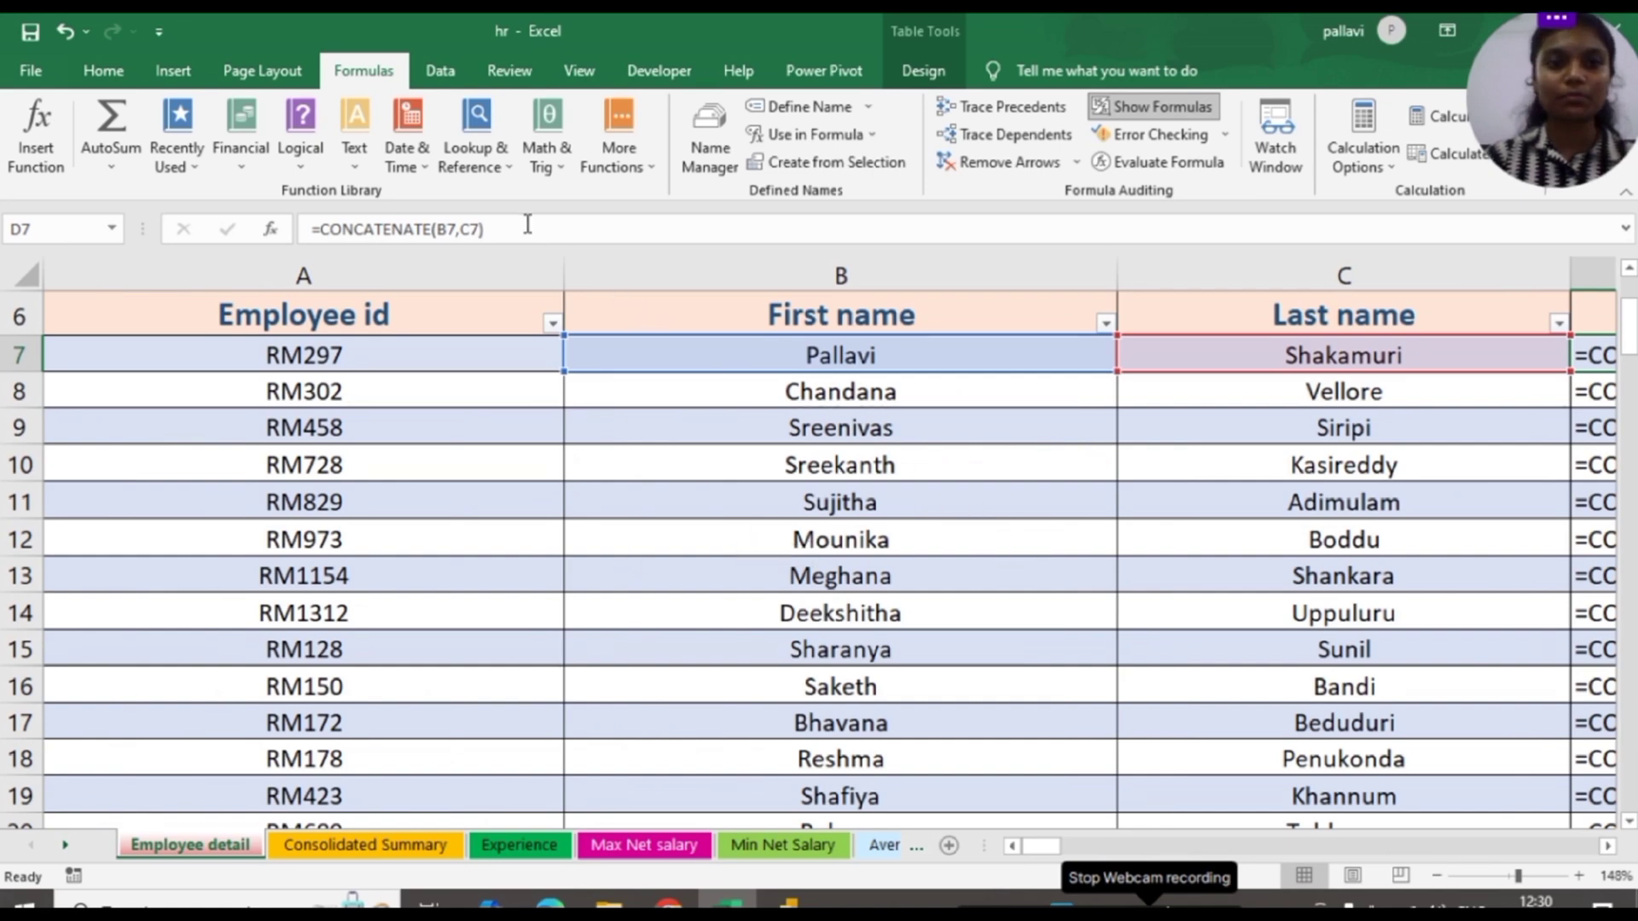
pyautogui.click(1287, 394)
pyautogui.click(1309, 347)
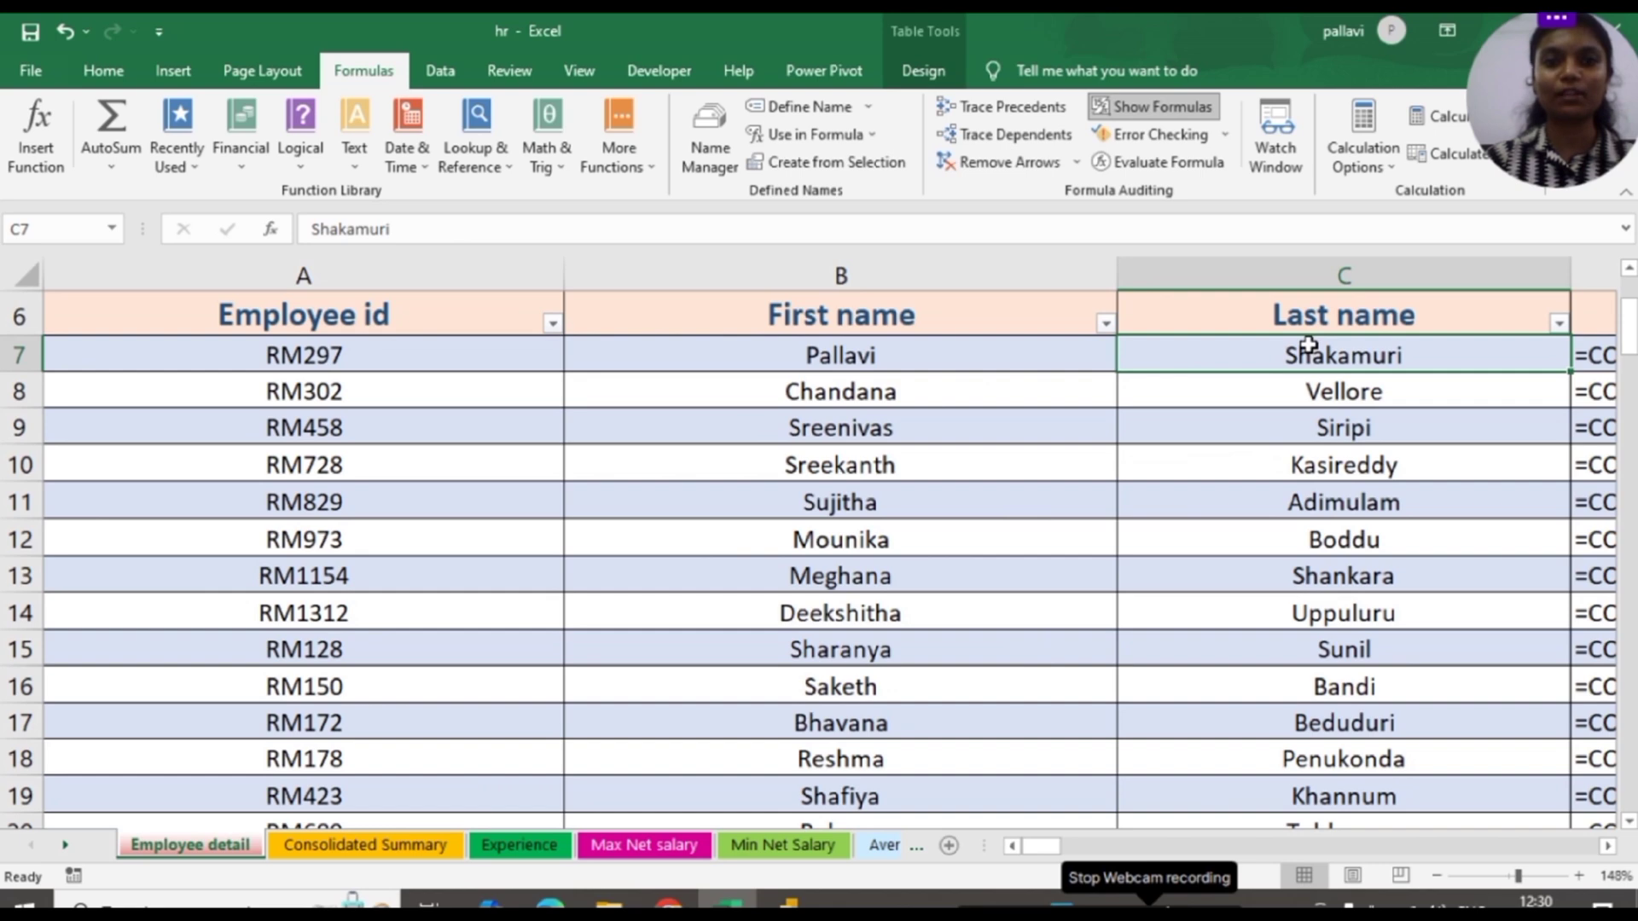
pyautogui.click(1600, 354)
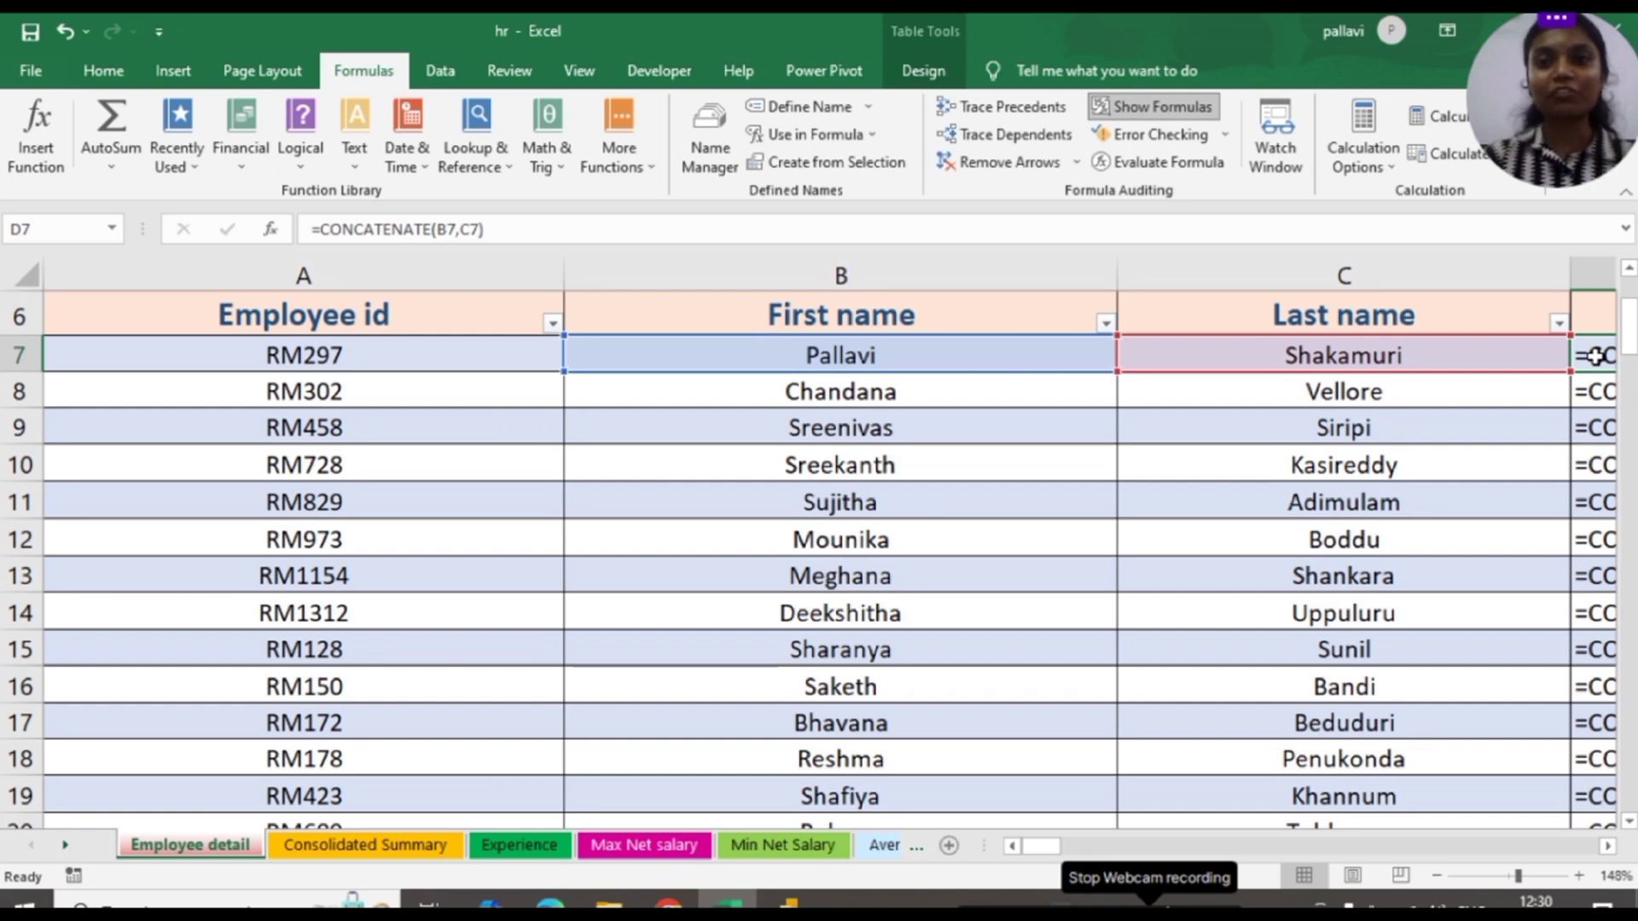
# Trace the precedents of Full name cell D7, clear the arrows and switch the sheet back to showing values
pyautogui.click(1035, 117)
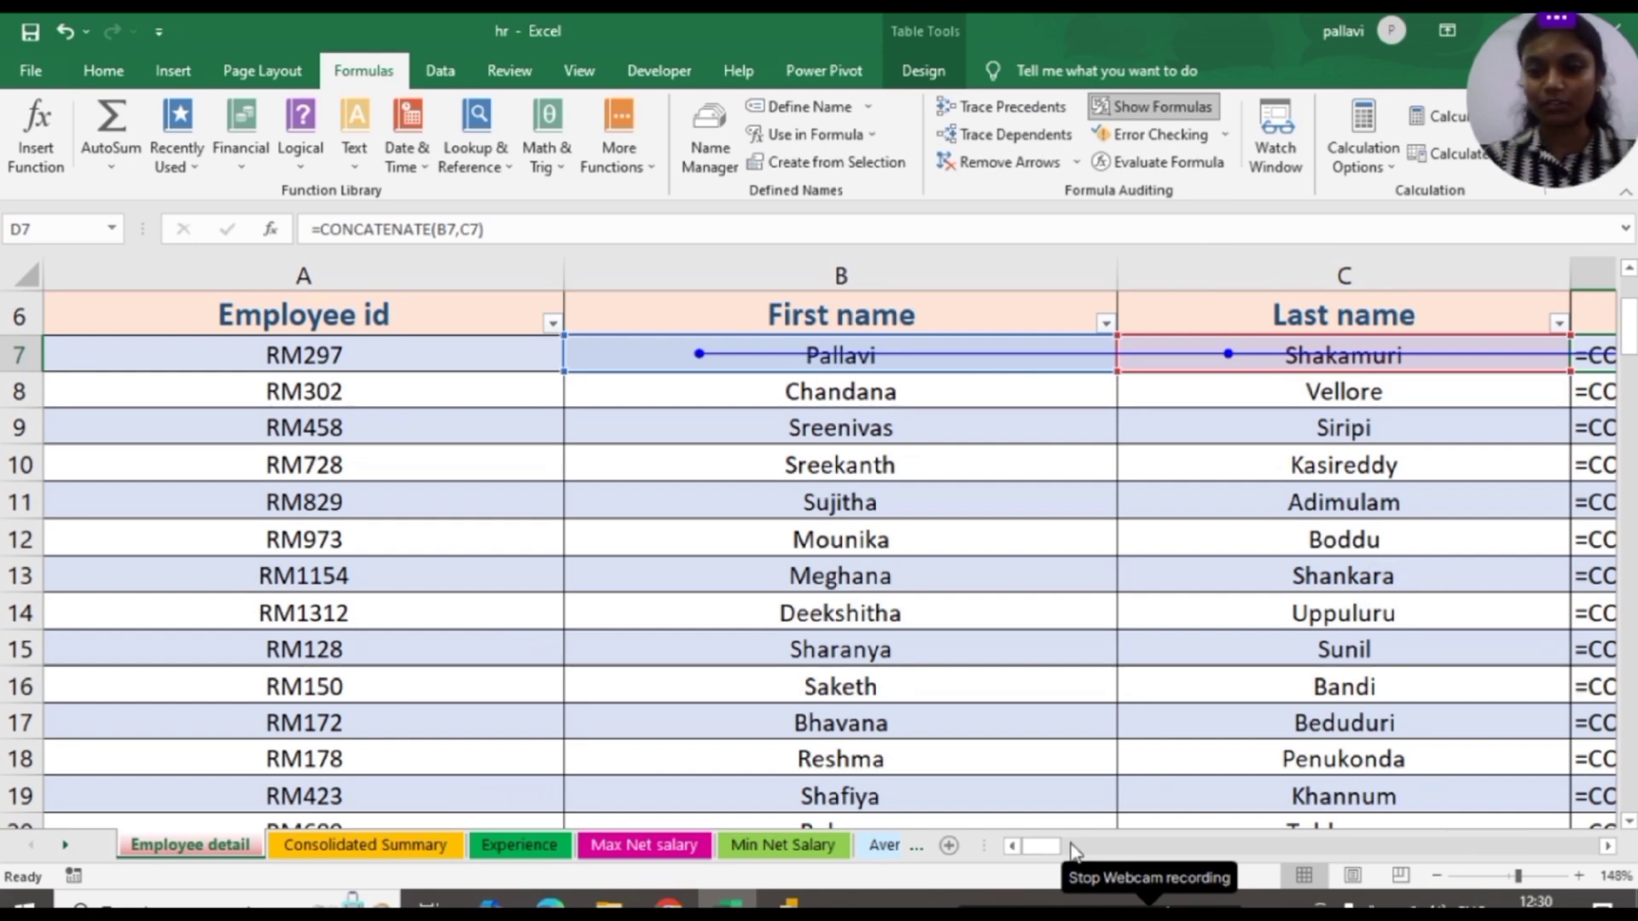
pyautogui.moveTo(1055, 857); pyautogui.dragTo(1075, 857)
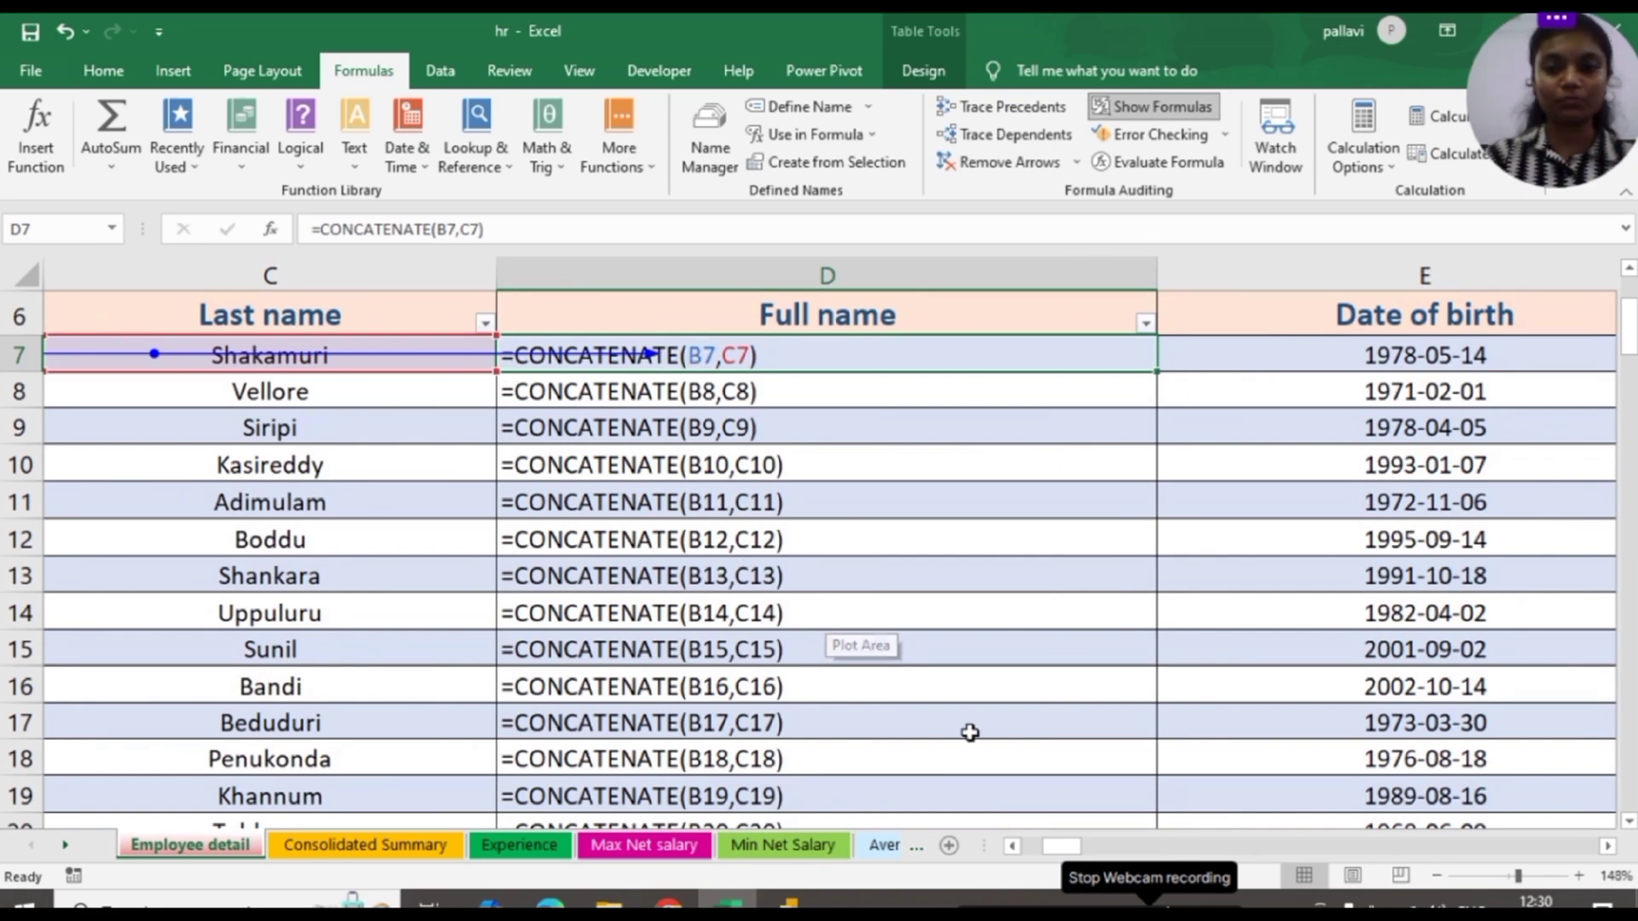
pyautogui.moveTo(1061, 846); pyautogui.dragTo(1062, 847)
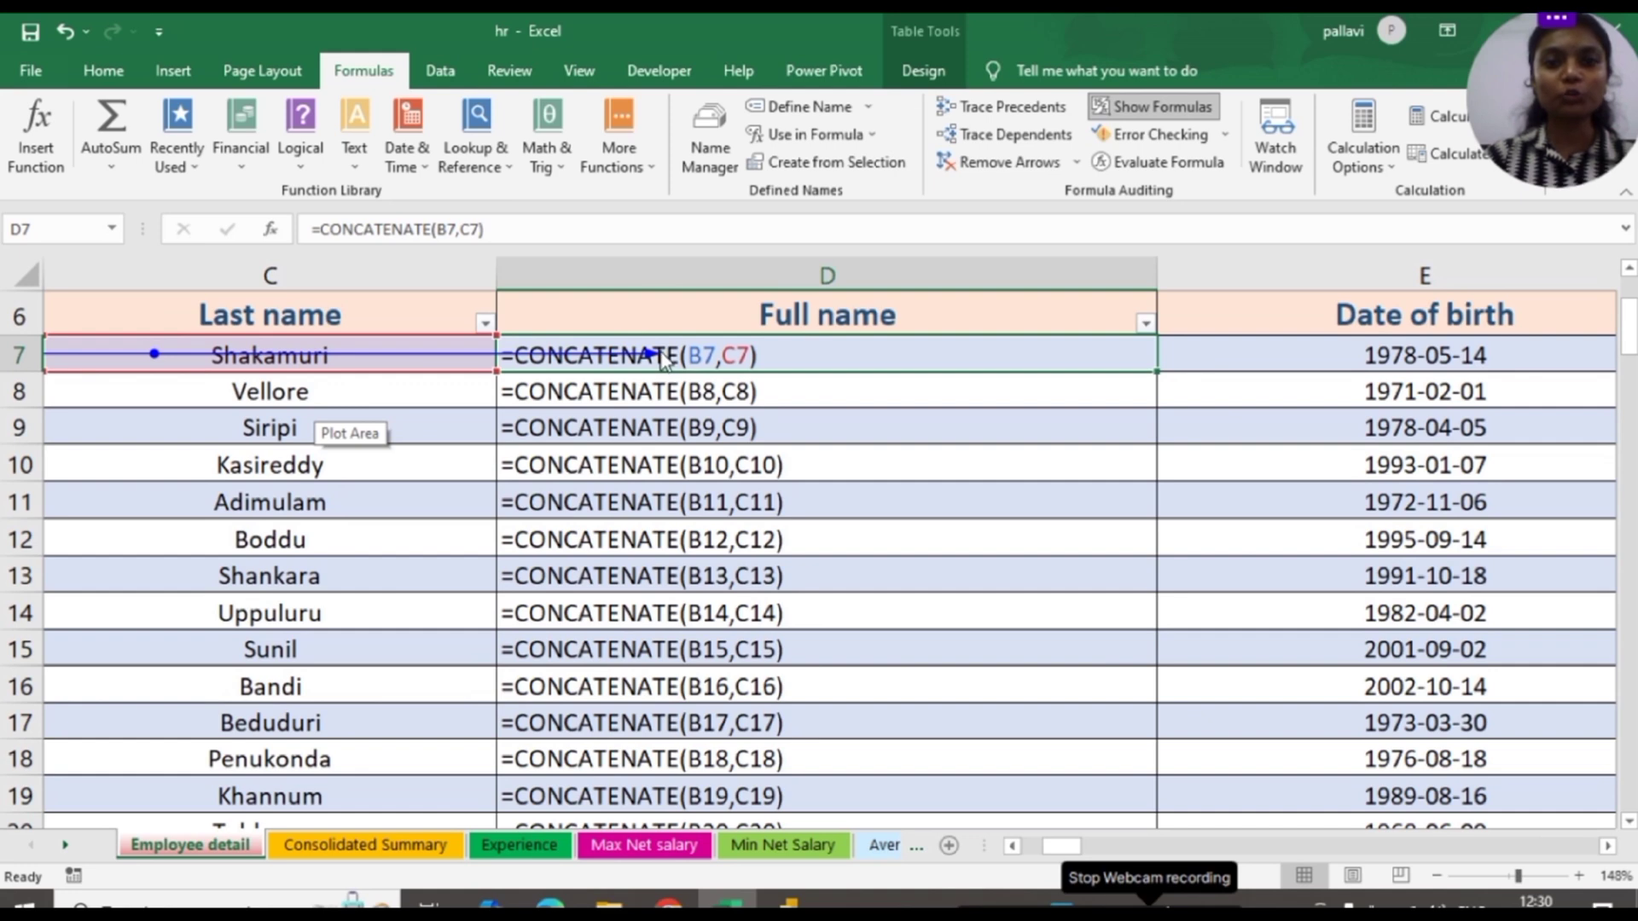
pyautogui.click(1001, 159)
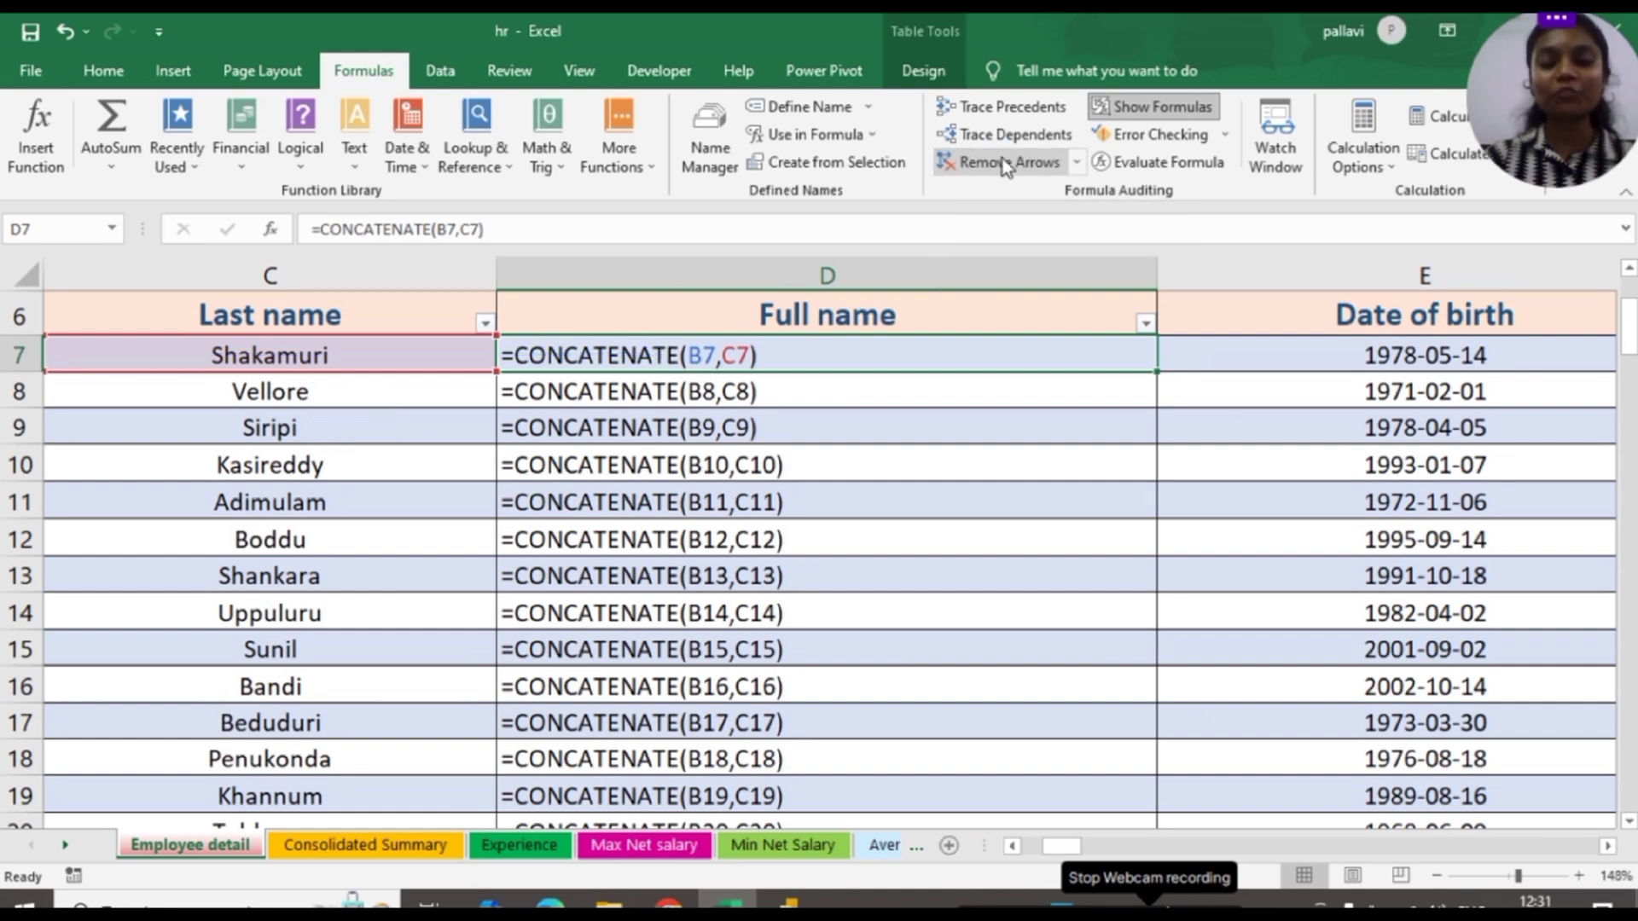
pyautogui.click(1174, 104)
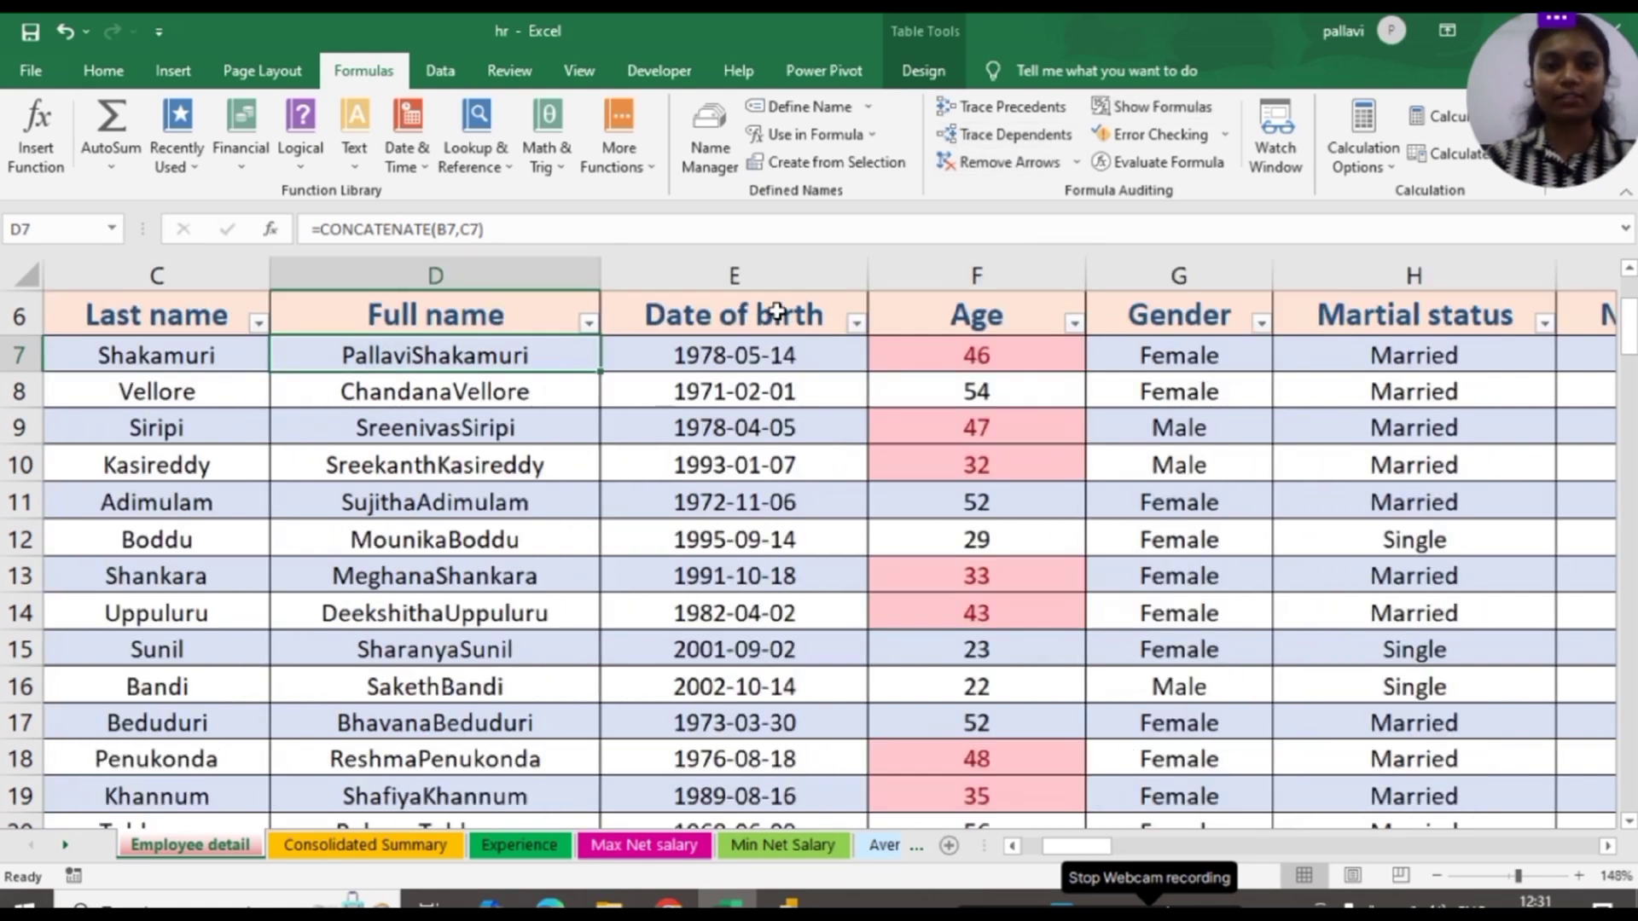
# Examine the first record's Date of birth and display the DATEDIF formulas in the Age column
pyautogui.click(709, 350)
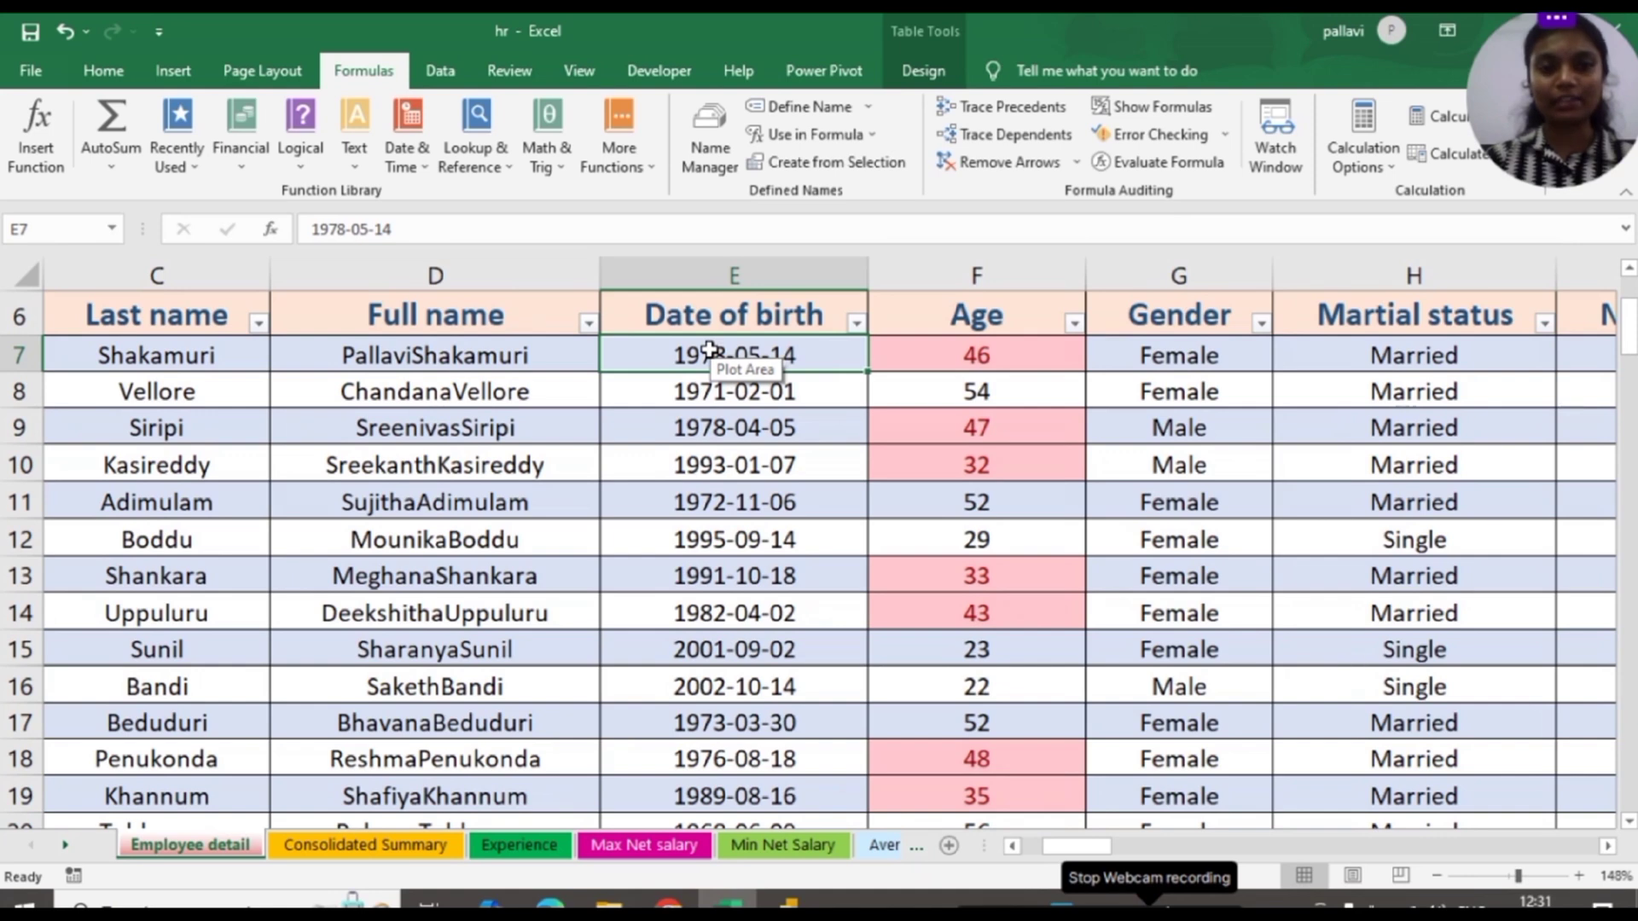
pyautogui.click(918, 359)
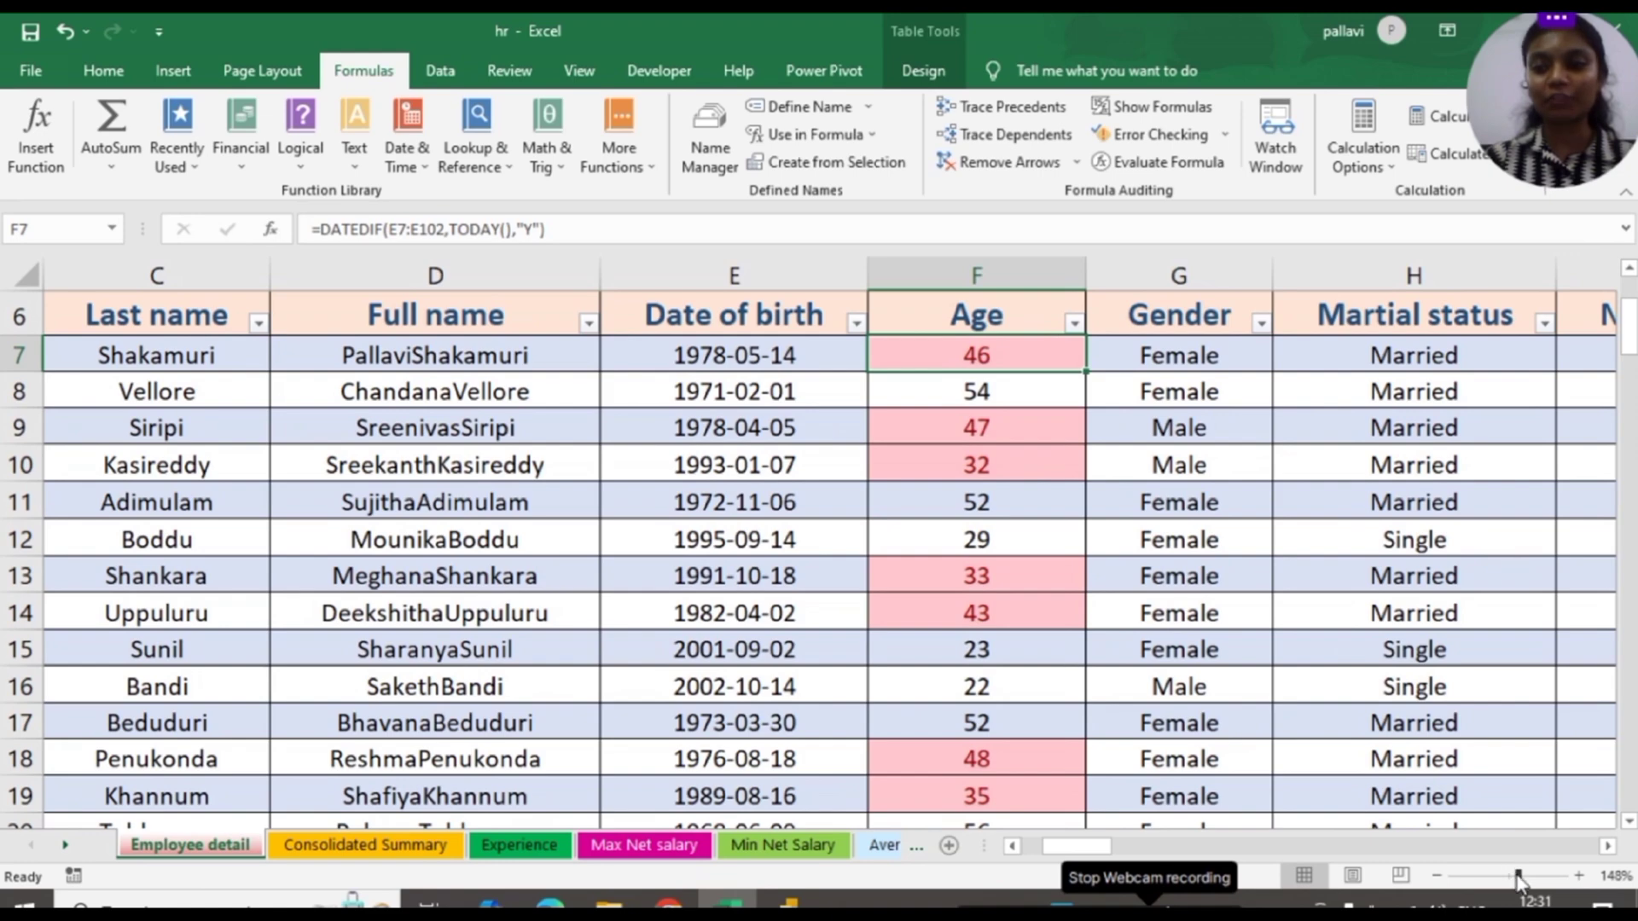
pyautogui.moveTo(1517, 876); pyautogui.dragTo(1527, 877)
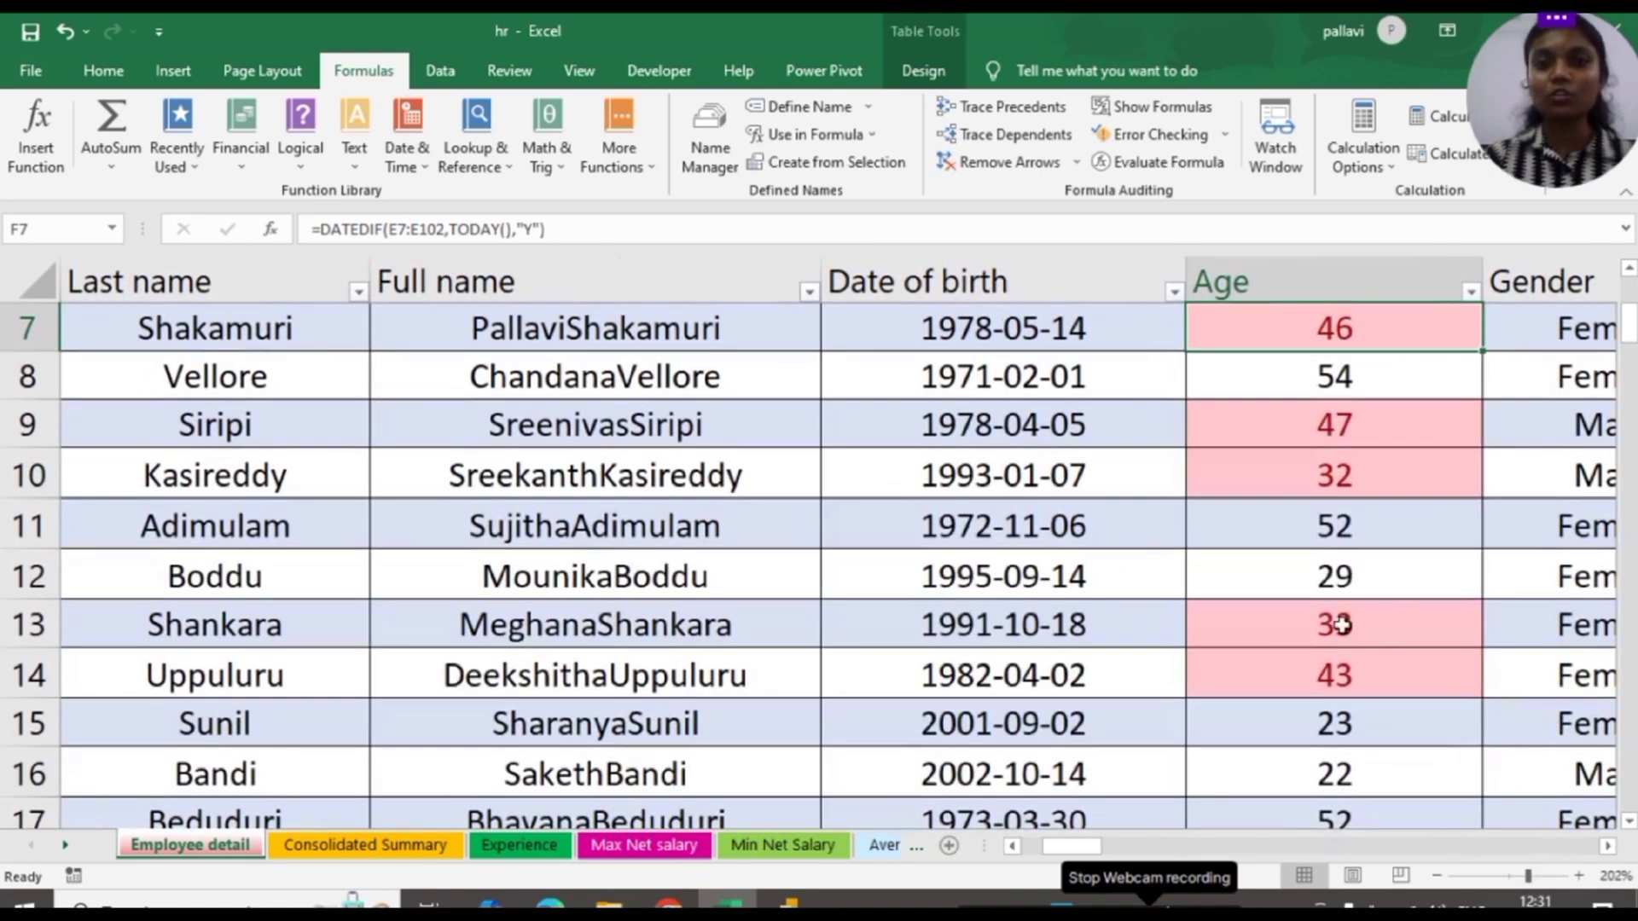
pyautogui.click(1155, 105)
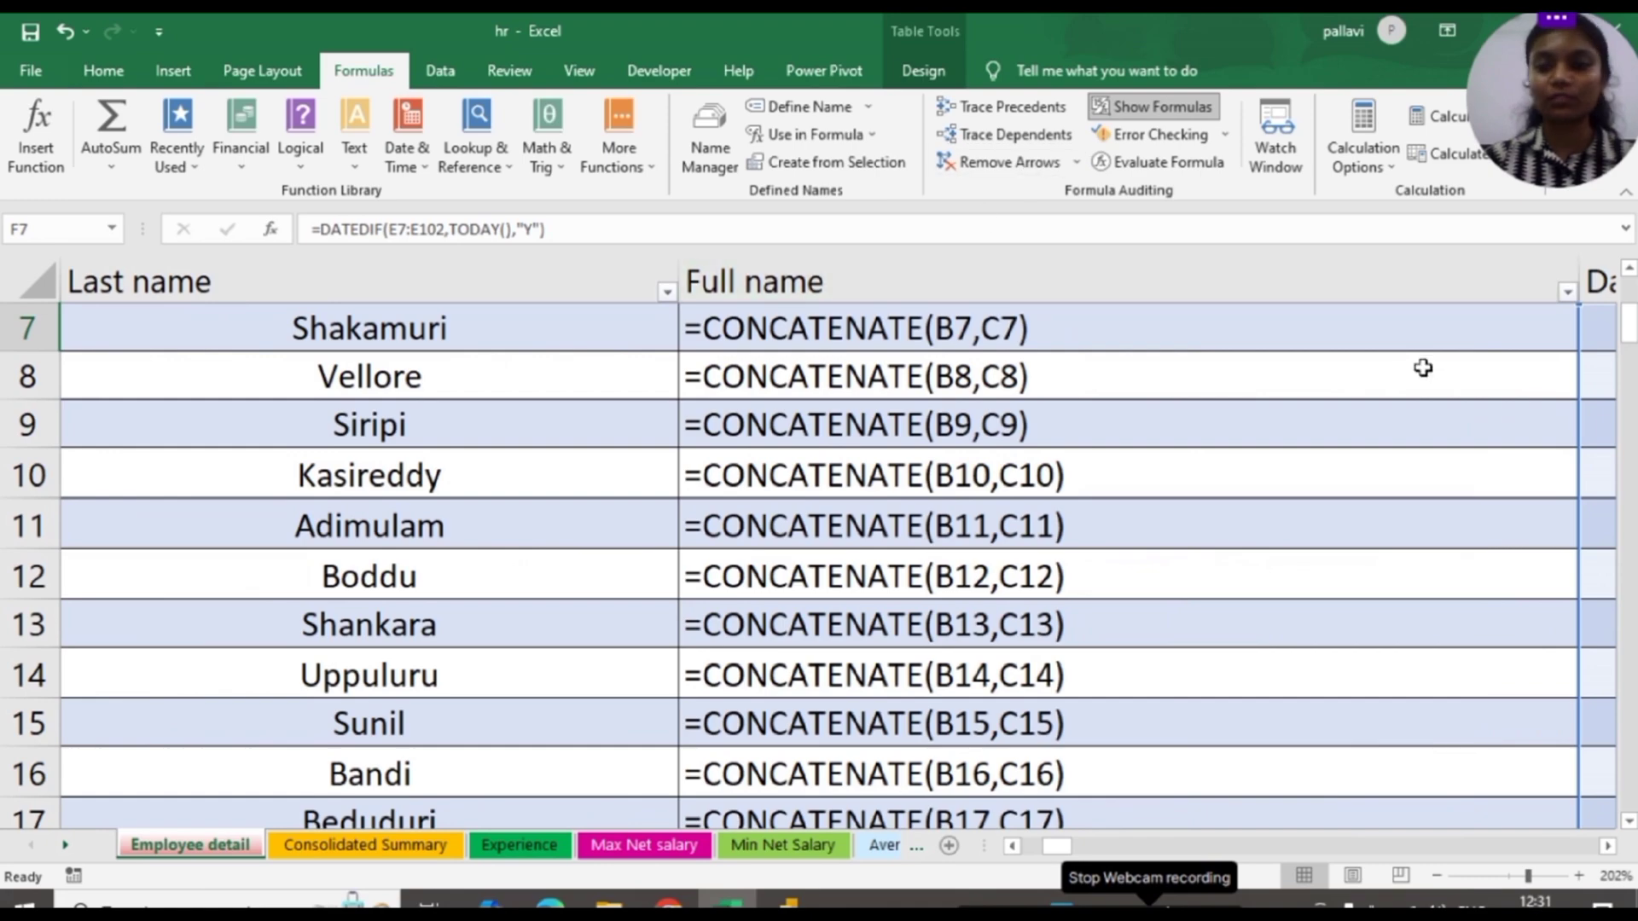
pyautogui.moveTo(1051, 845); pyautogui.dragTo(1073, 845)
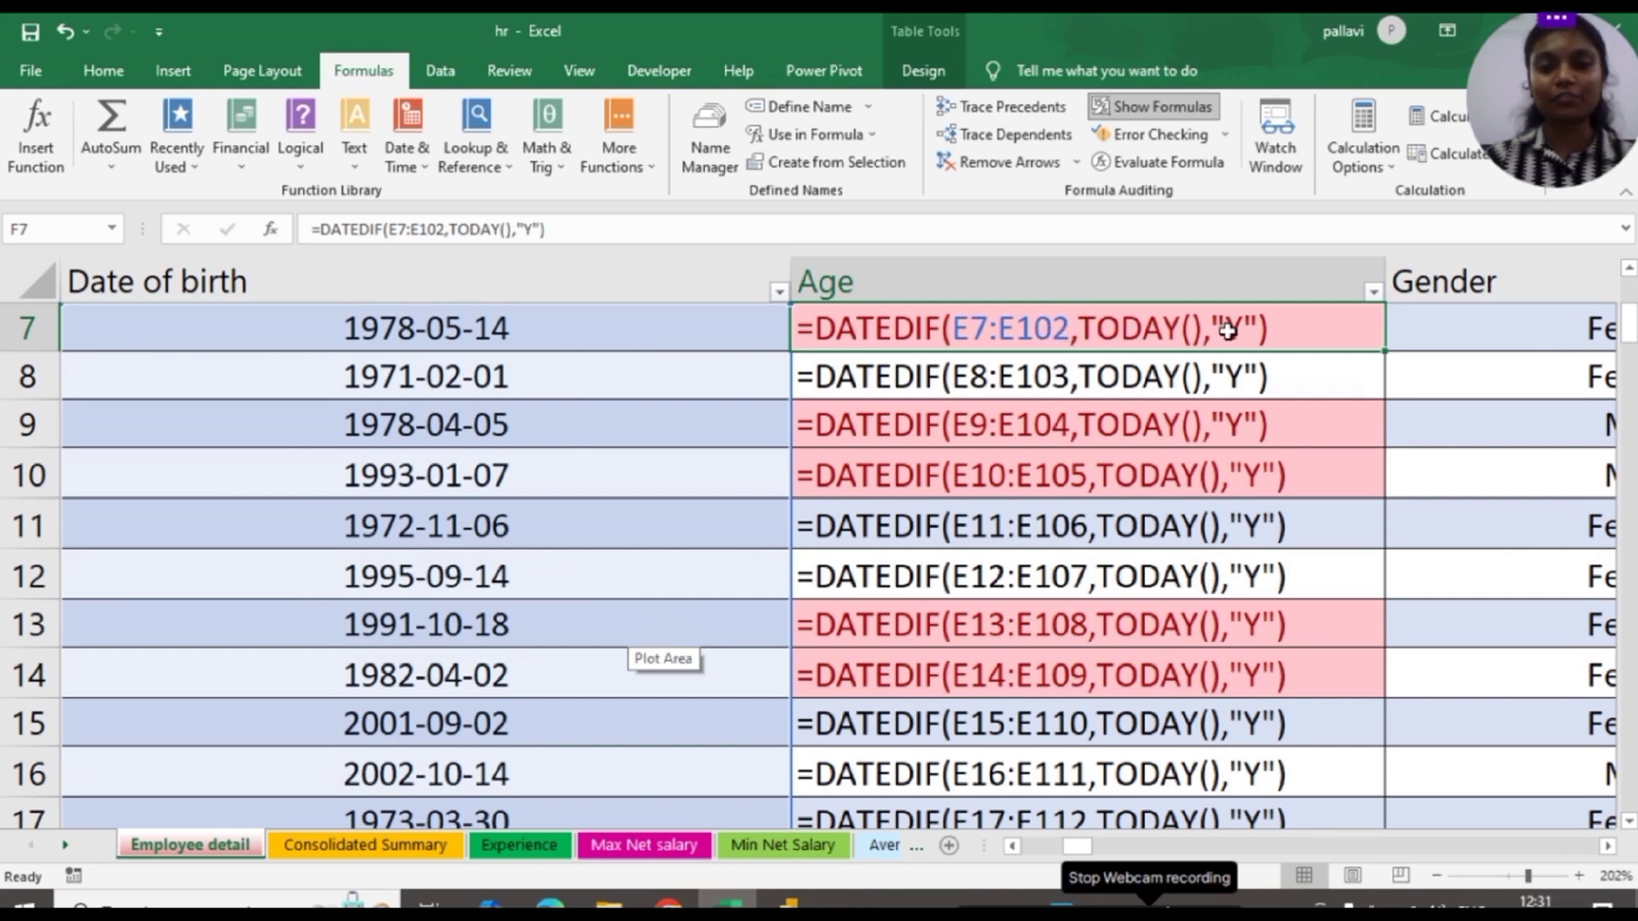
# Trace the precedents of Age cell F7, clear the arrow and switch the sheet back to showing values
pyautogui.click(1009, 108)
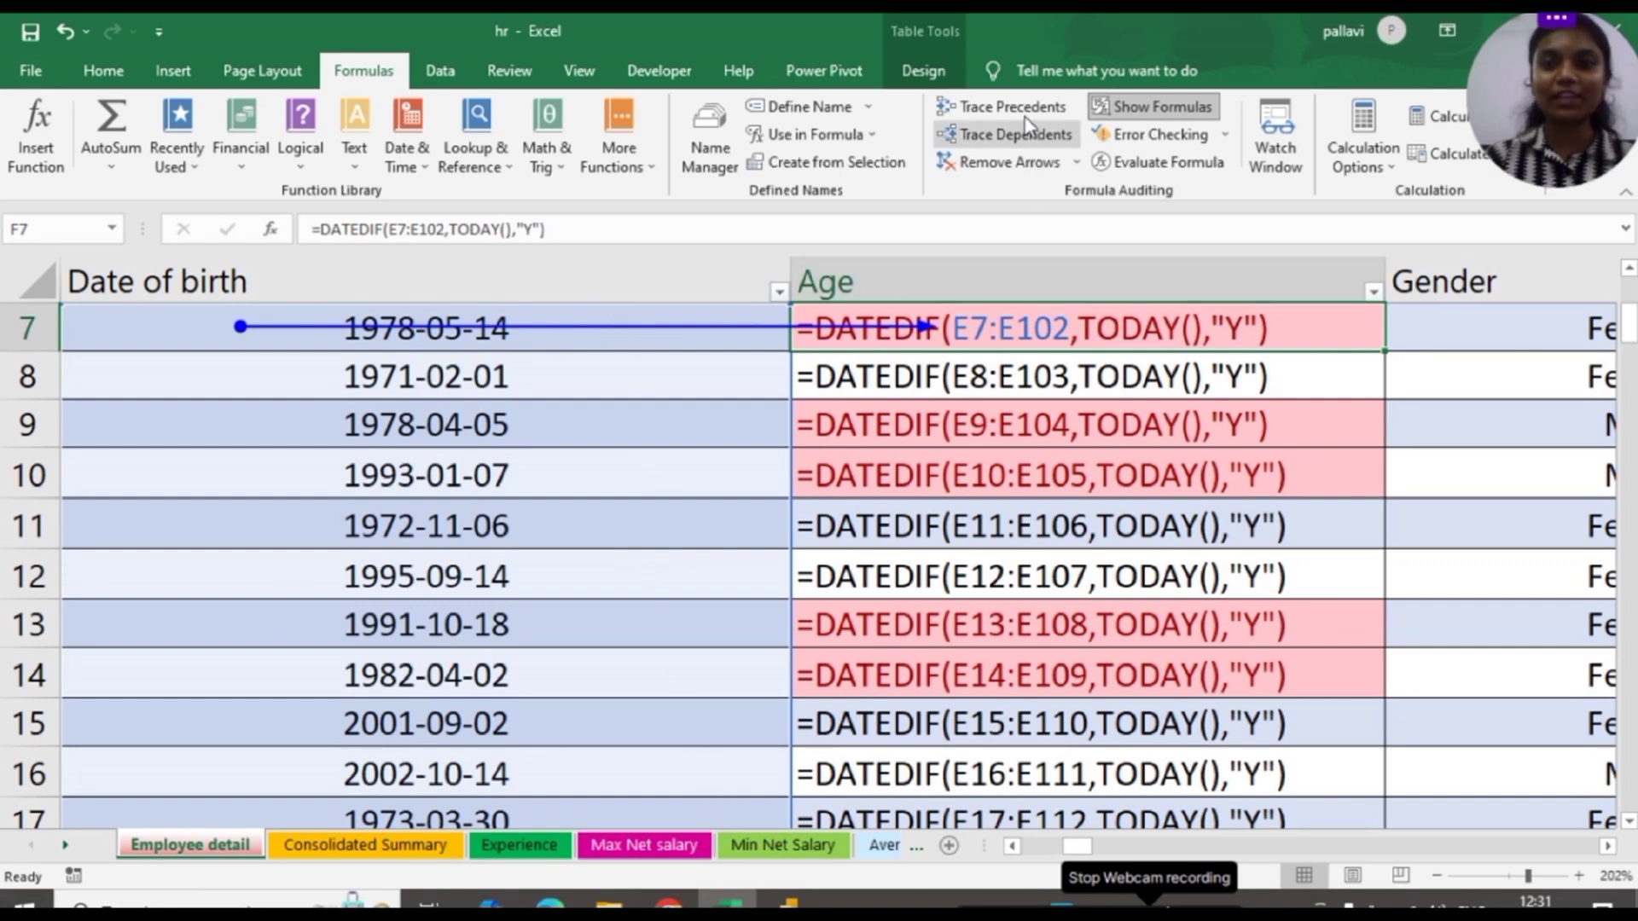
pyautogui.click(1022, 158)
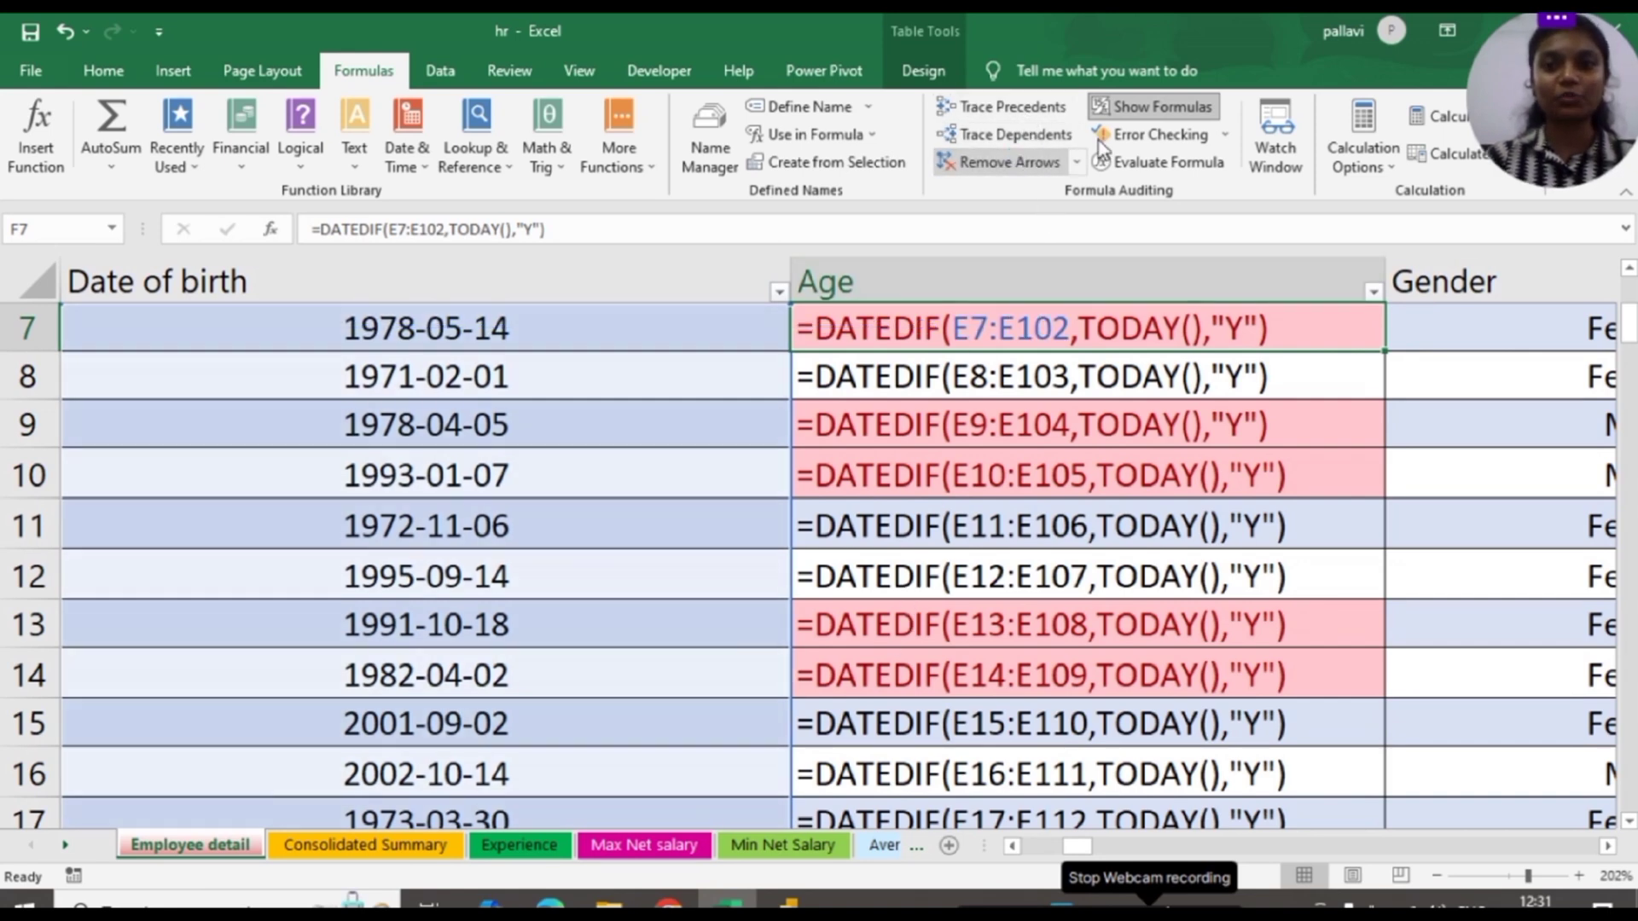
pyautogui.click(1143, 108)
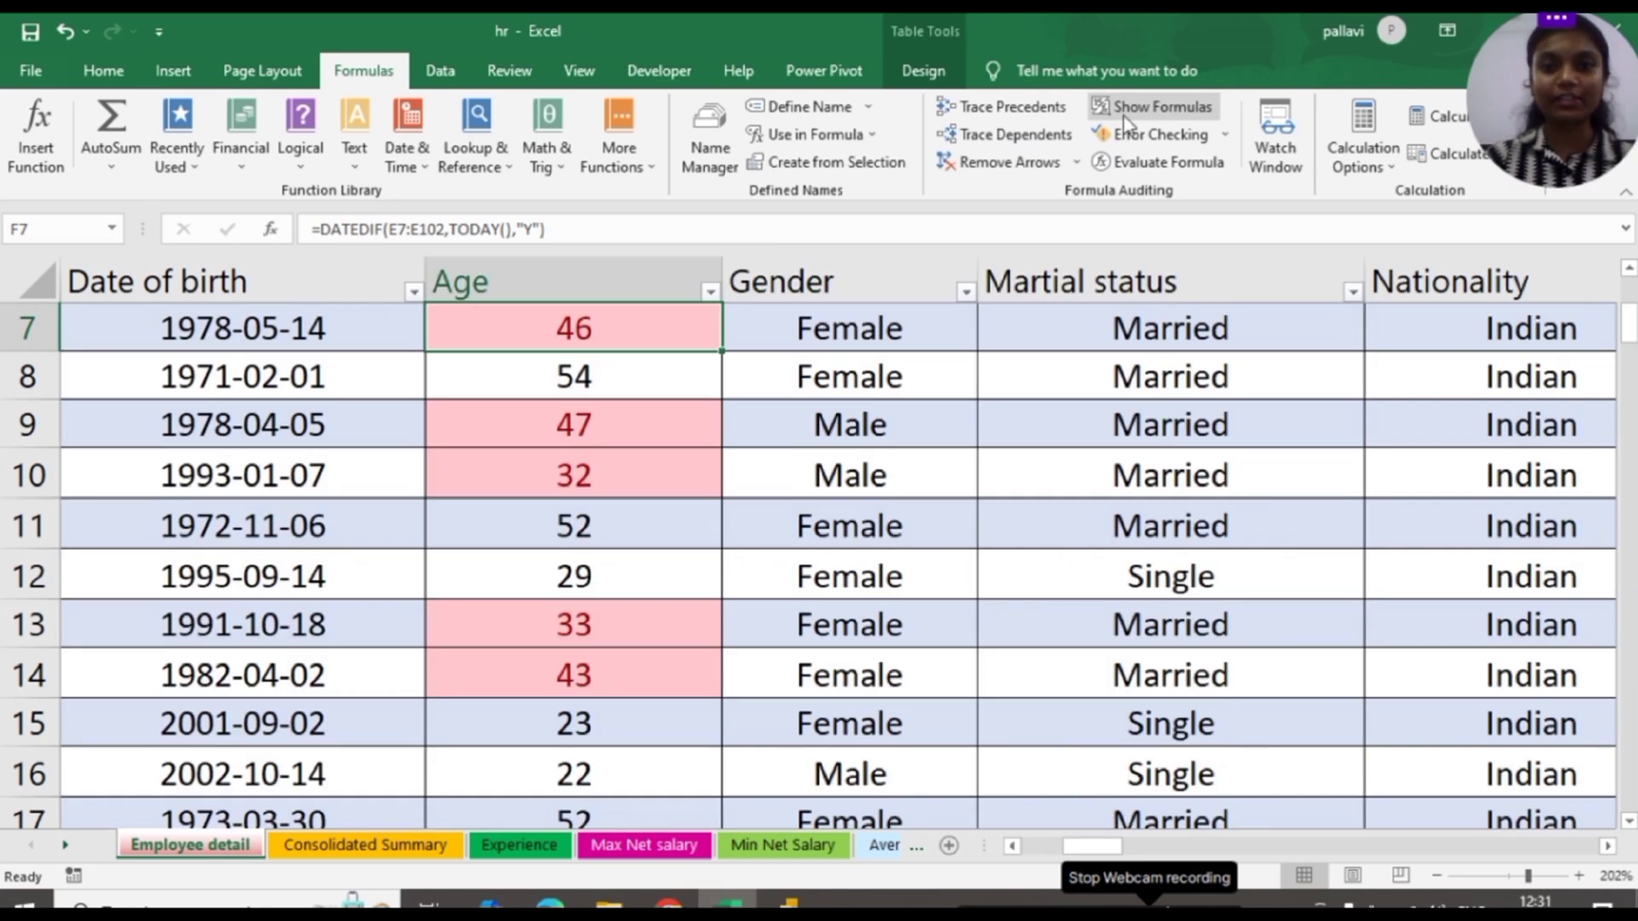
# Examine the first record's cells from Gender through Phone number
pyautogui.click(900, 330)
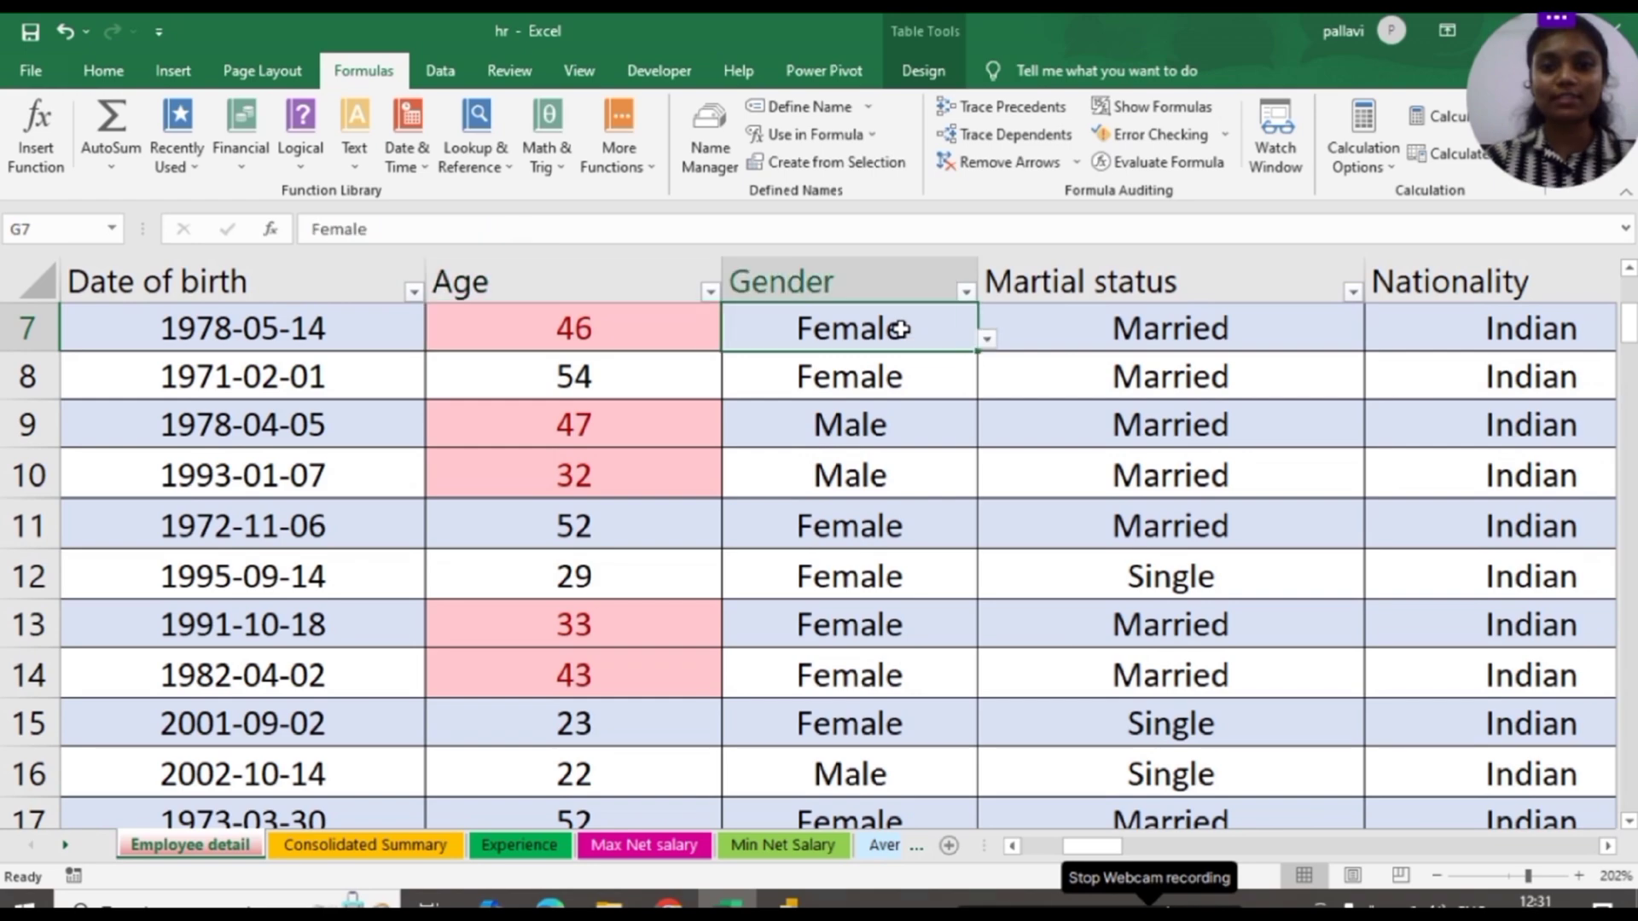
pyautogui.press('Right')
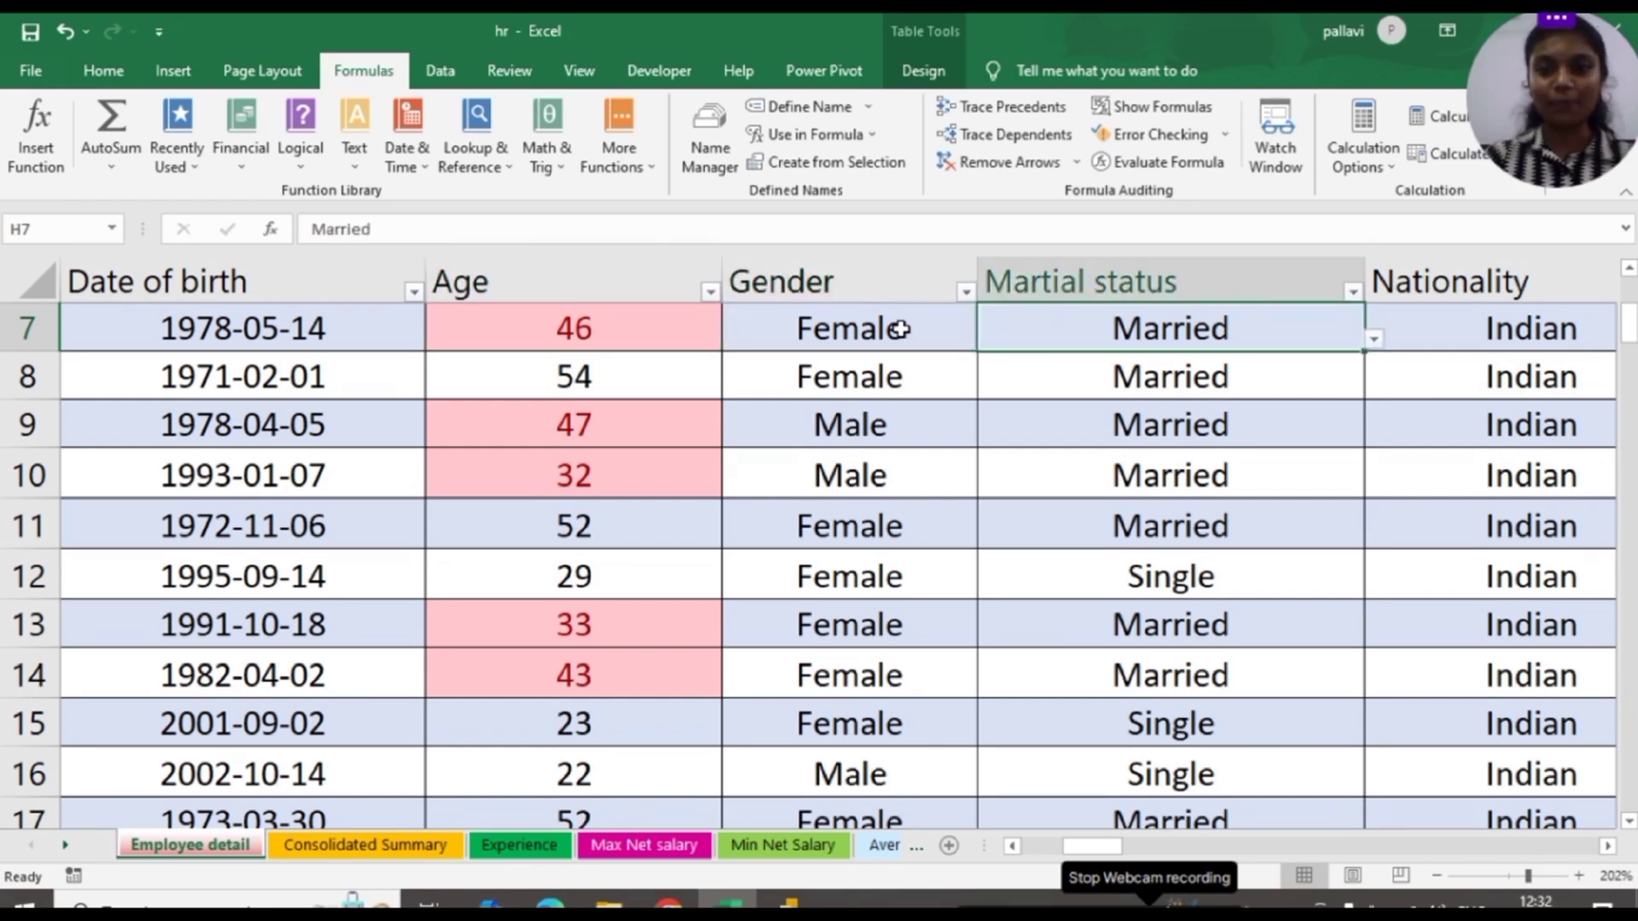
pyautogui.press('Right')
pyautogui.press('Right')
pyautogui.press('Right')
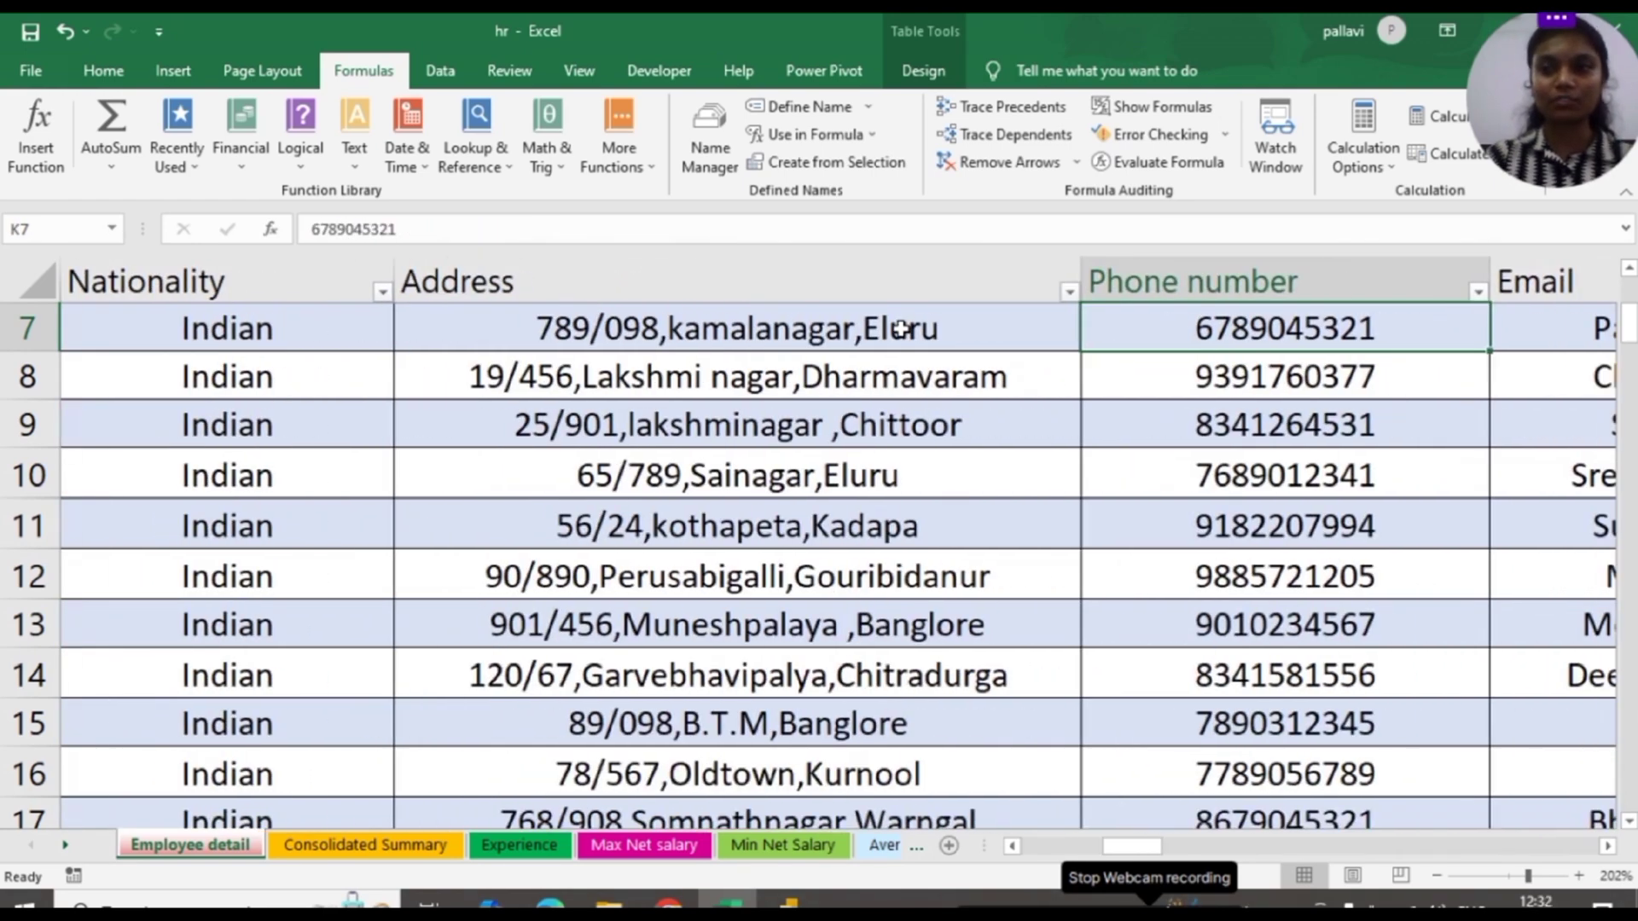
# Examine the Email column's CONCATENATE formulas by displaying the sheet's formulas, and return to showing values
pyautogui.press('Right')
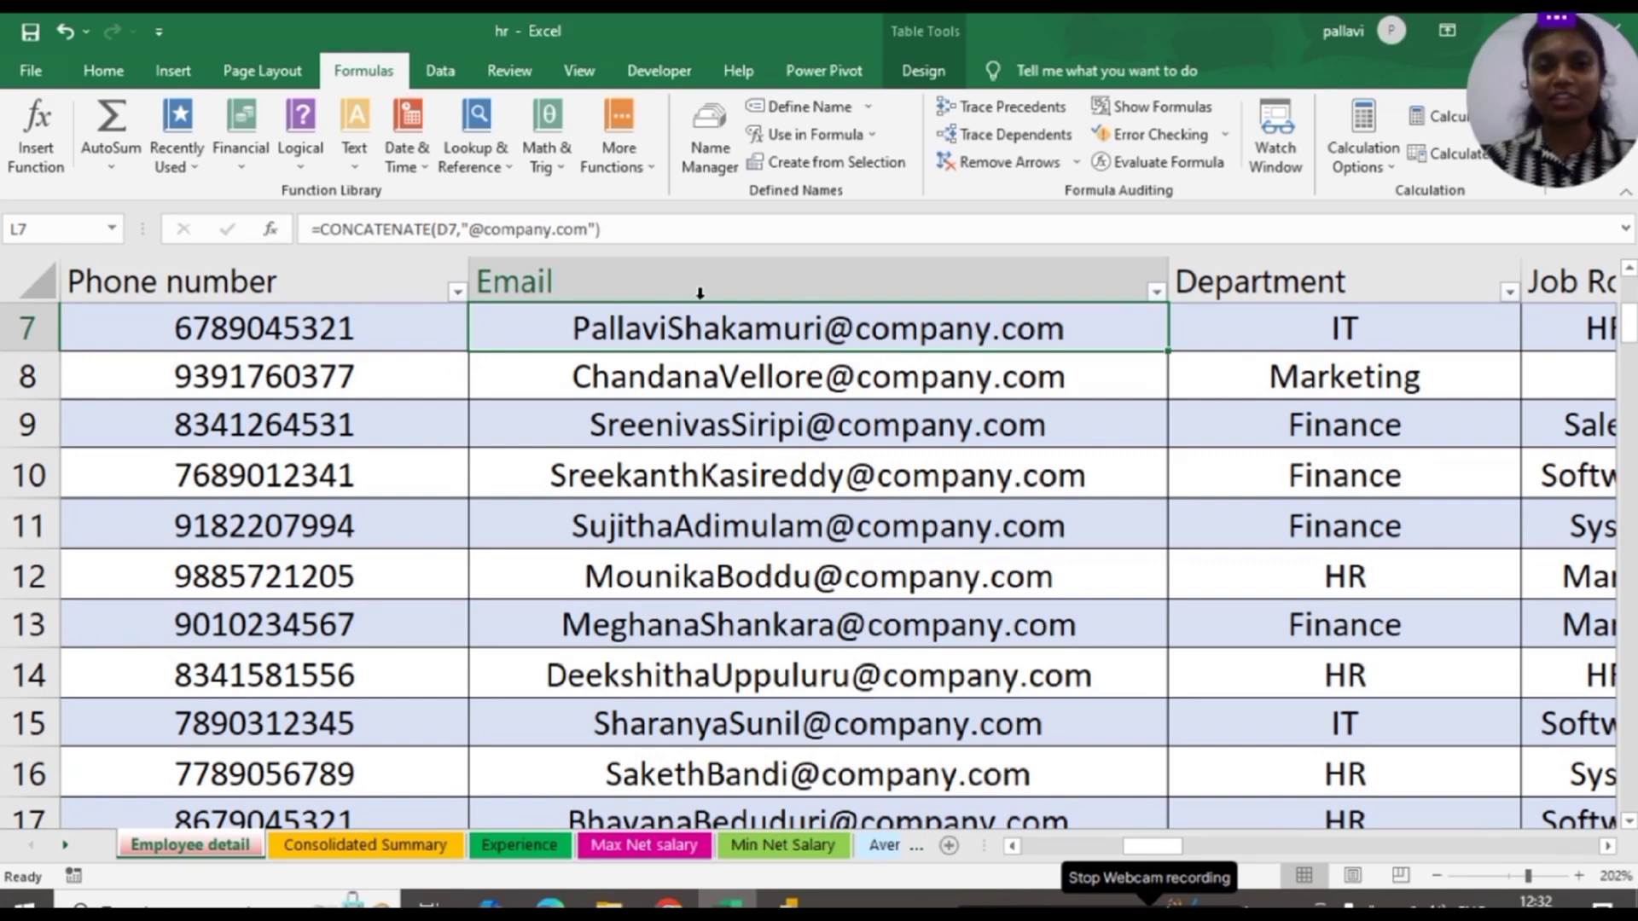
pyautogui.click(1153, 107)
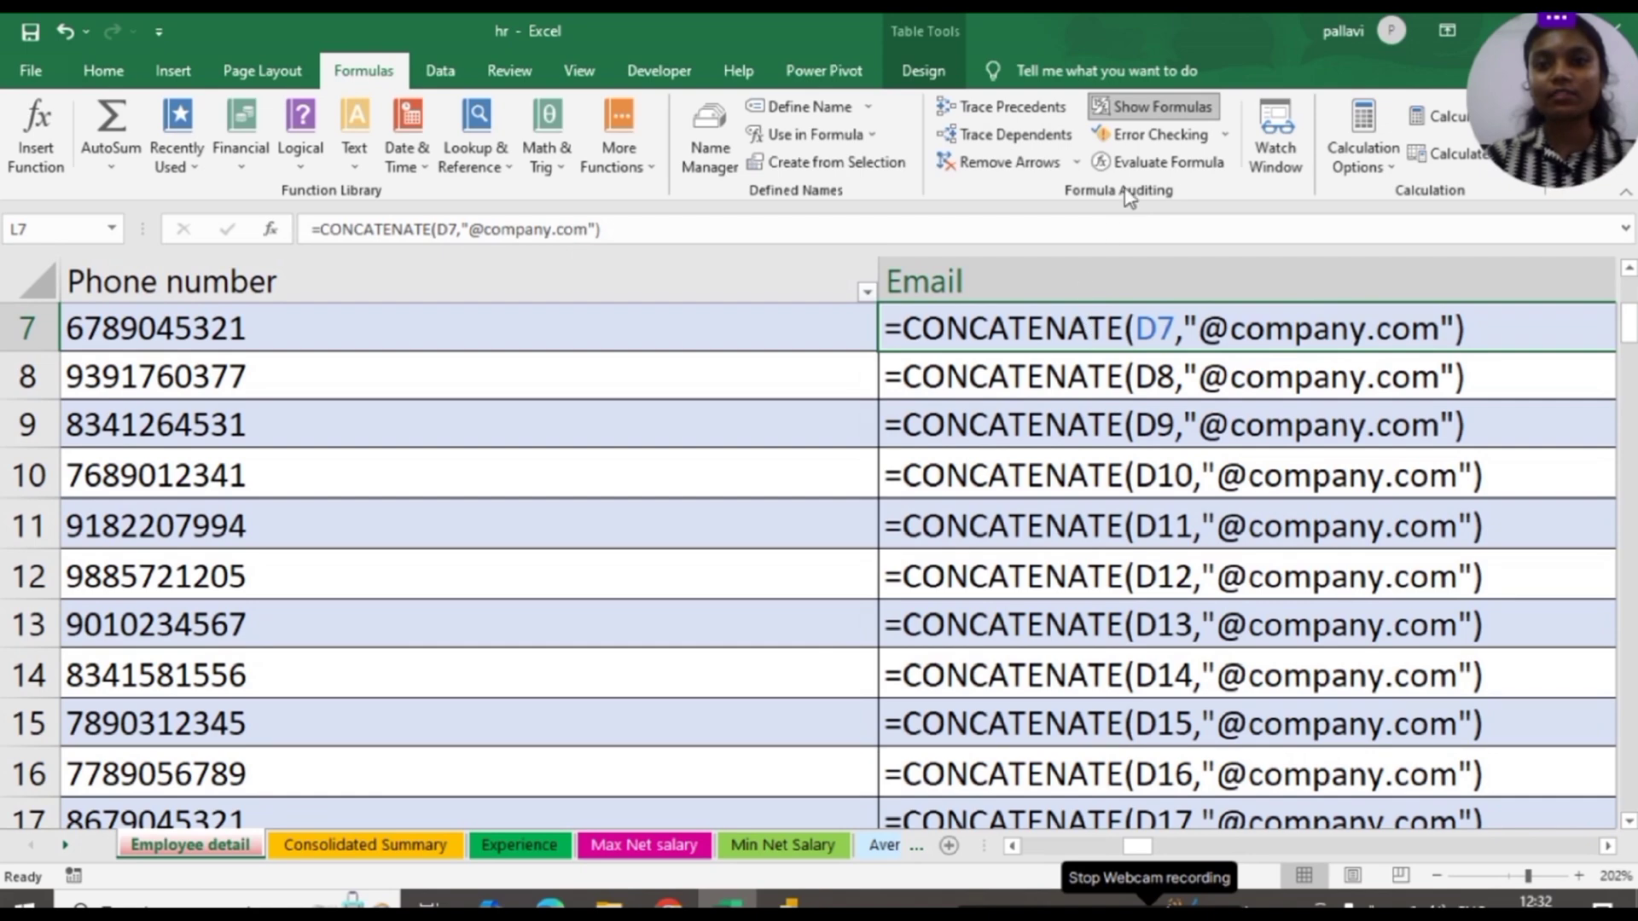
pyautogui.click(1143, 106)
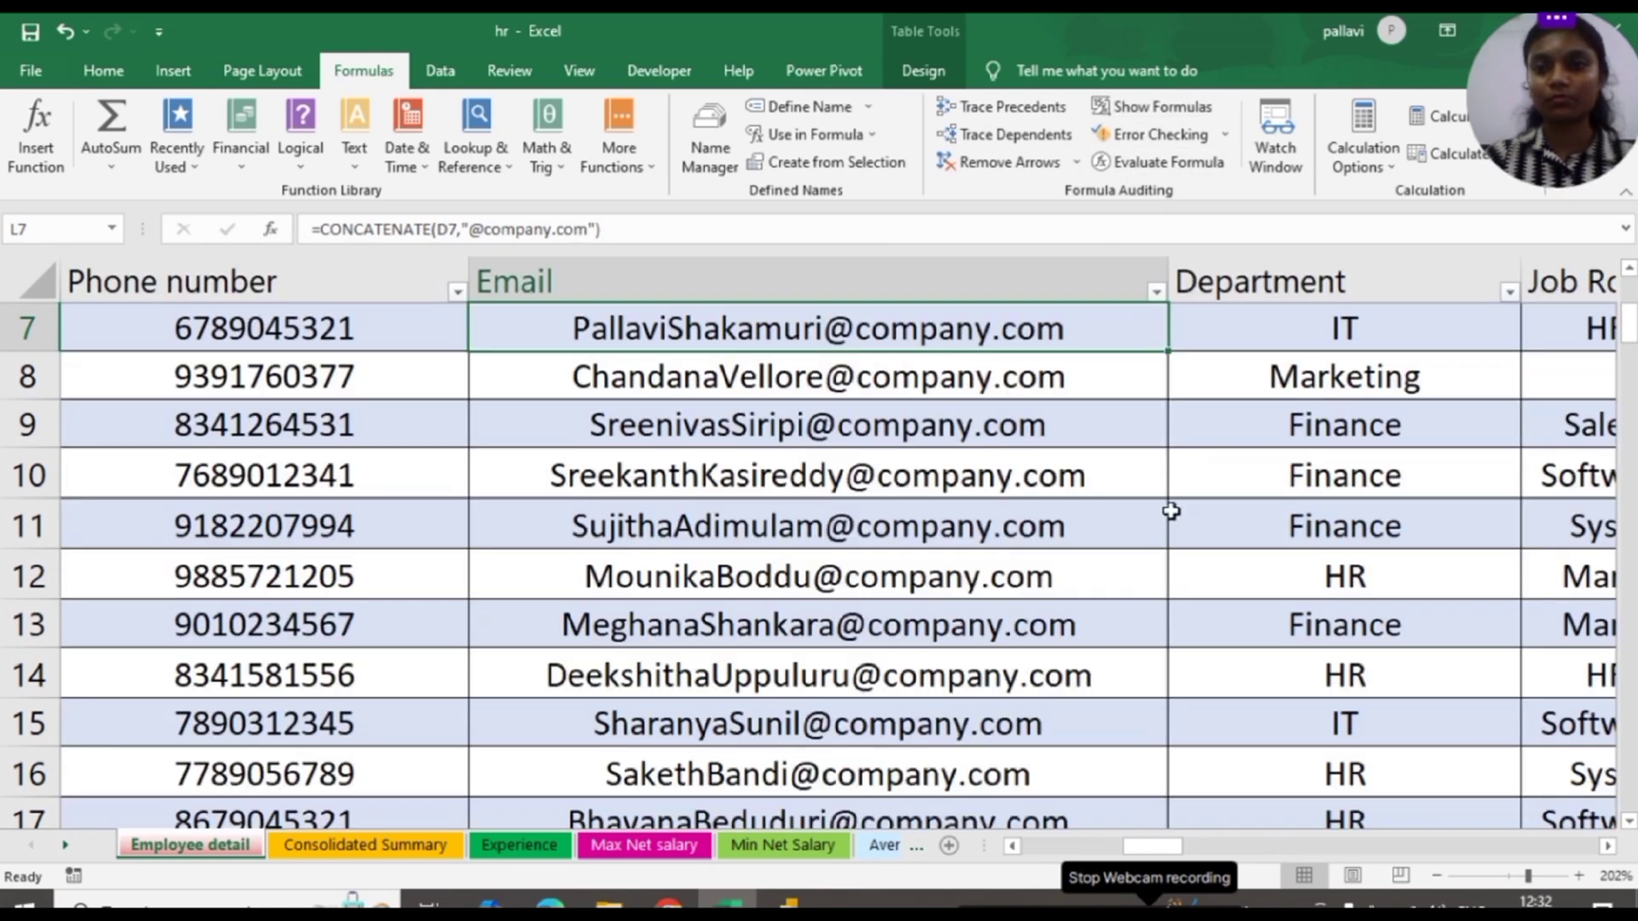
# Examine the first record's job cells from Department through Date of joining
pyautogui.click(1301, 334)
pyautogui.press('Right')
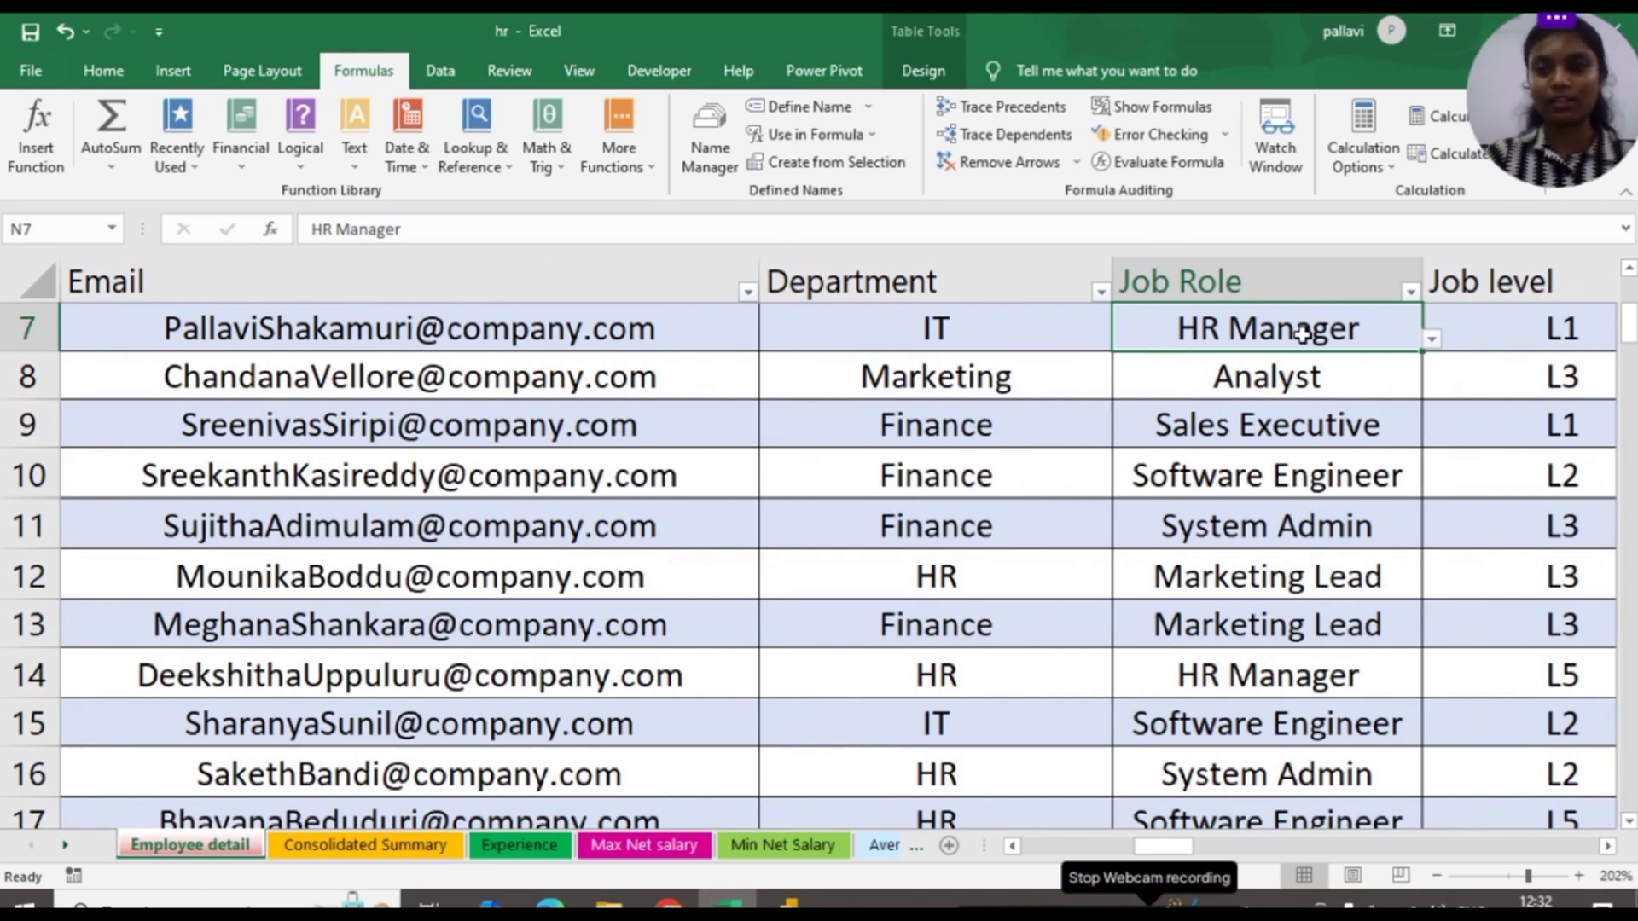
pyautogui.press('Right')
pyautogui.press('Right')
pyautogui.press('Right')
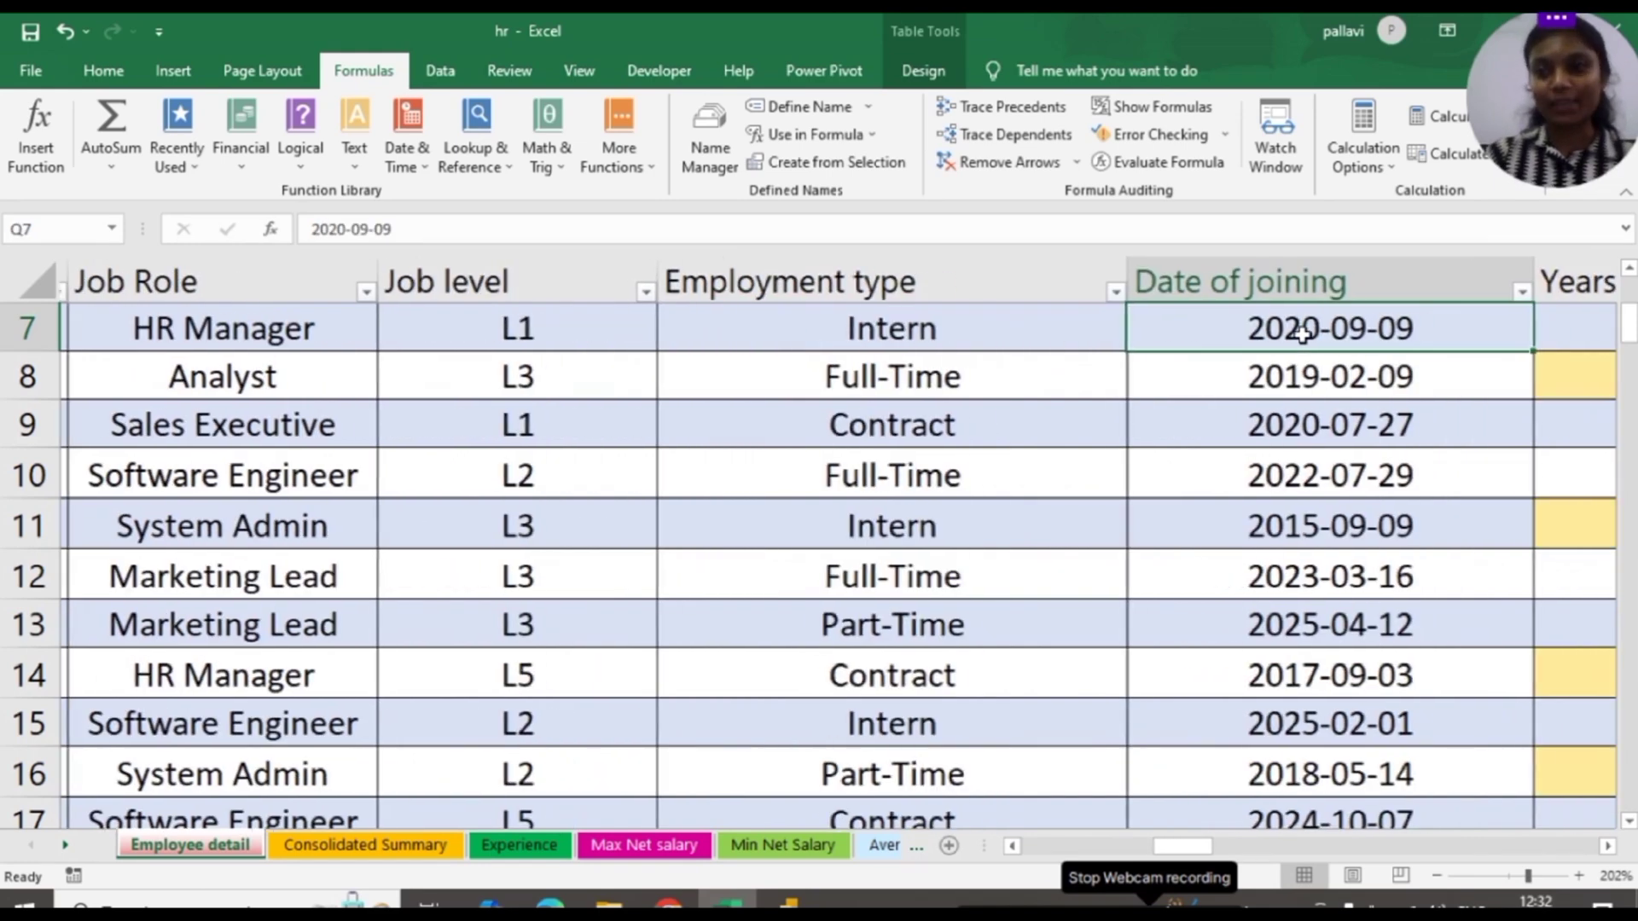
# Enlarge the view on Years at company and display its DATEDIF formulas
pyautogui.press('Right')
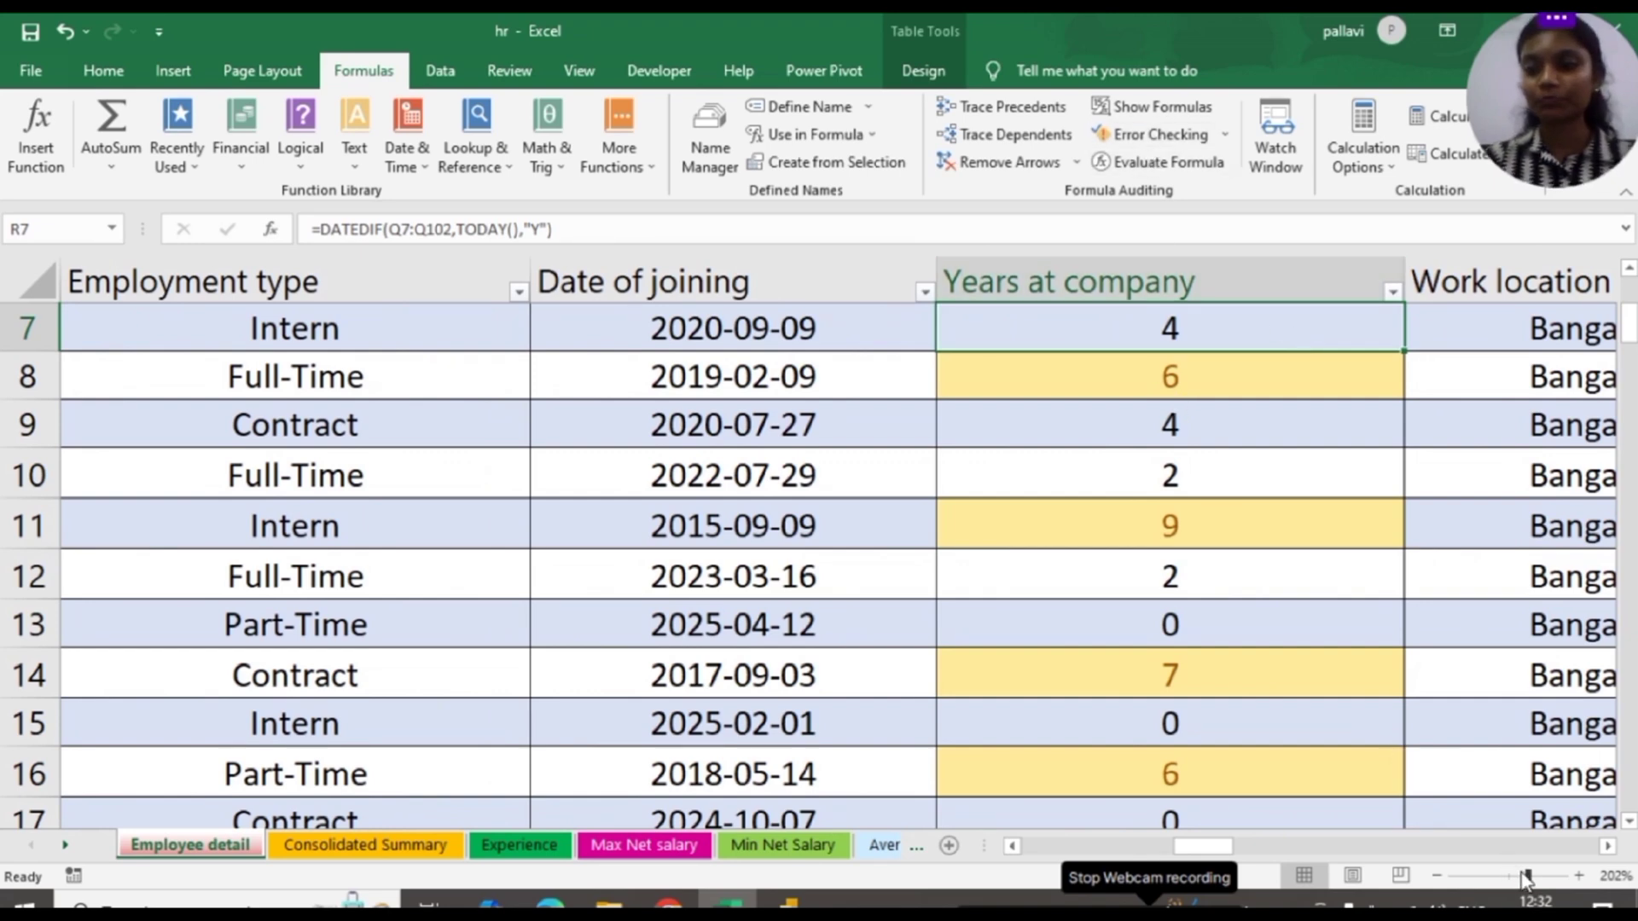
pyautogui.moveTo(1527, 877); pyautogui.dragTo(1536, 877)
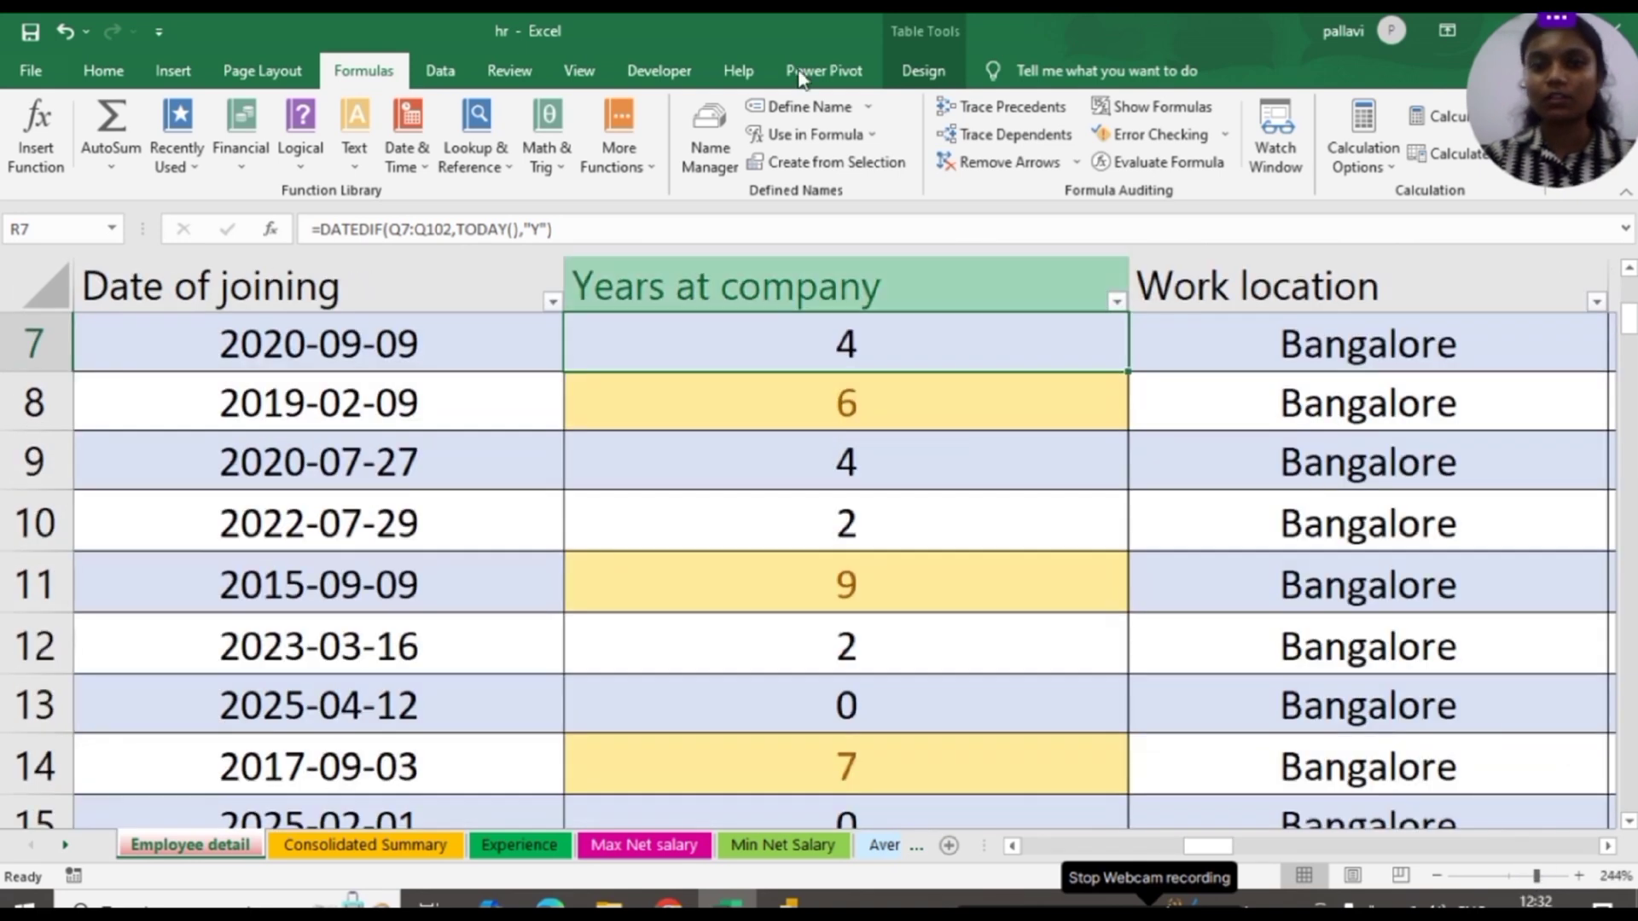
pyautogui.click(1143, 105)
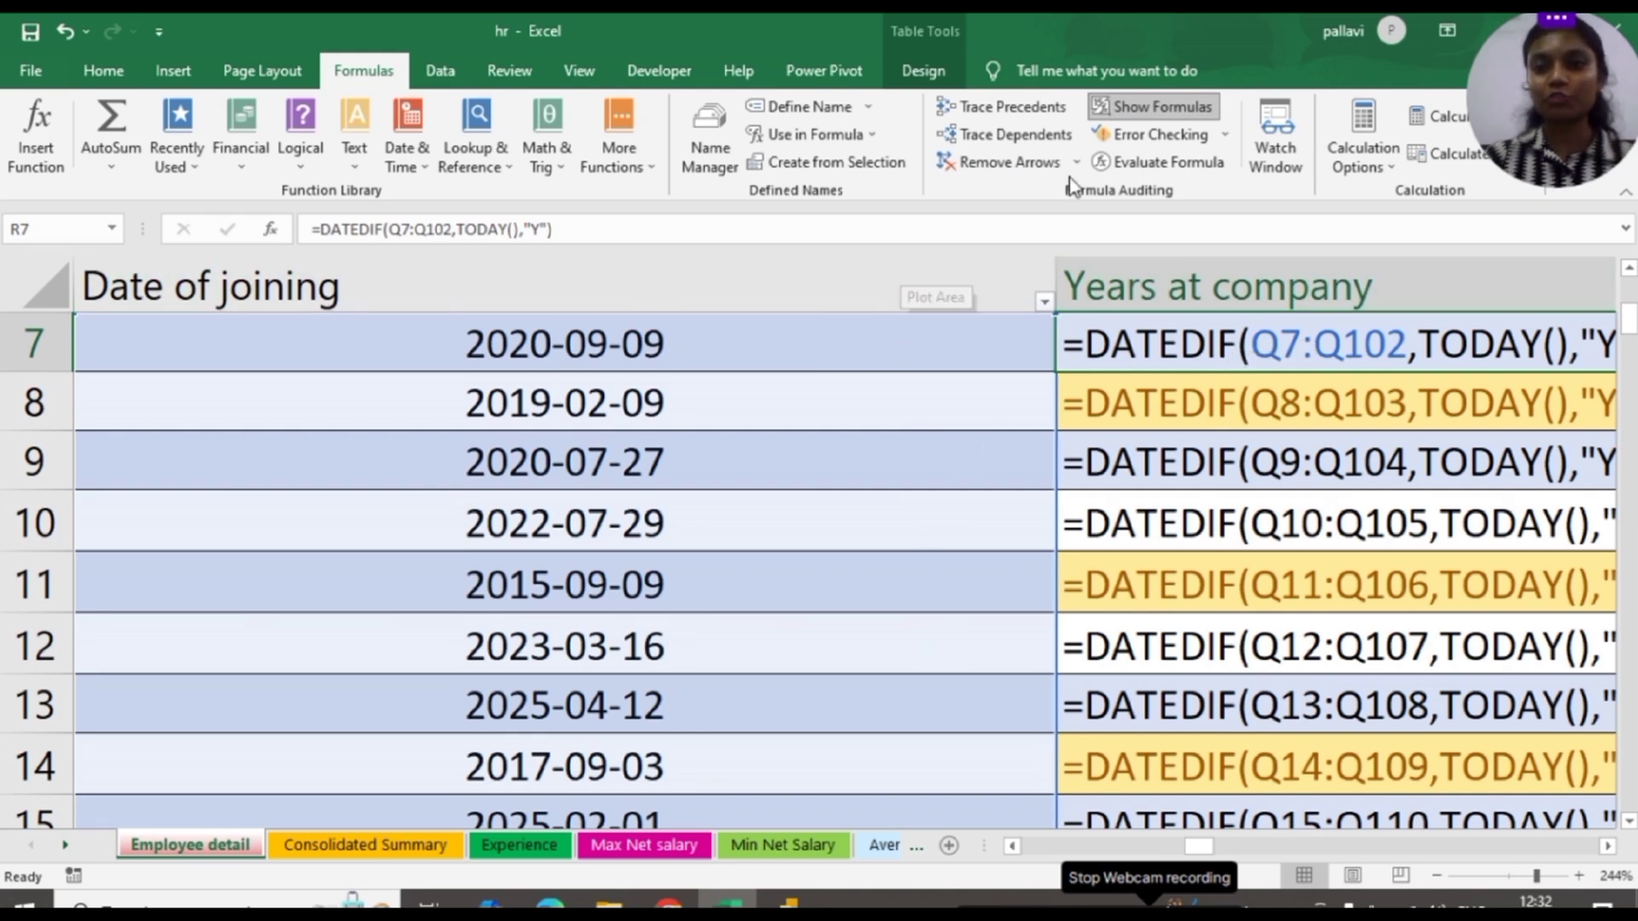
# Trace the precedents of the first record's Years at company formula, and return the sheet to showing values
pyautogui.click(1024, 109)
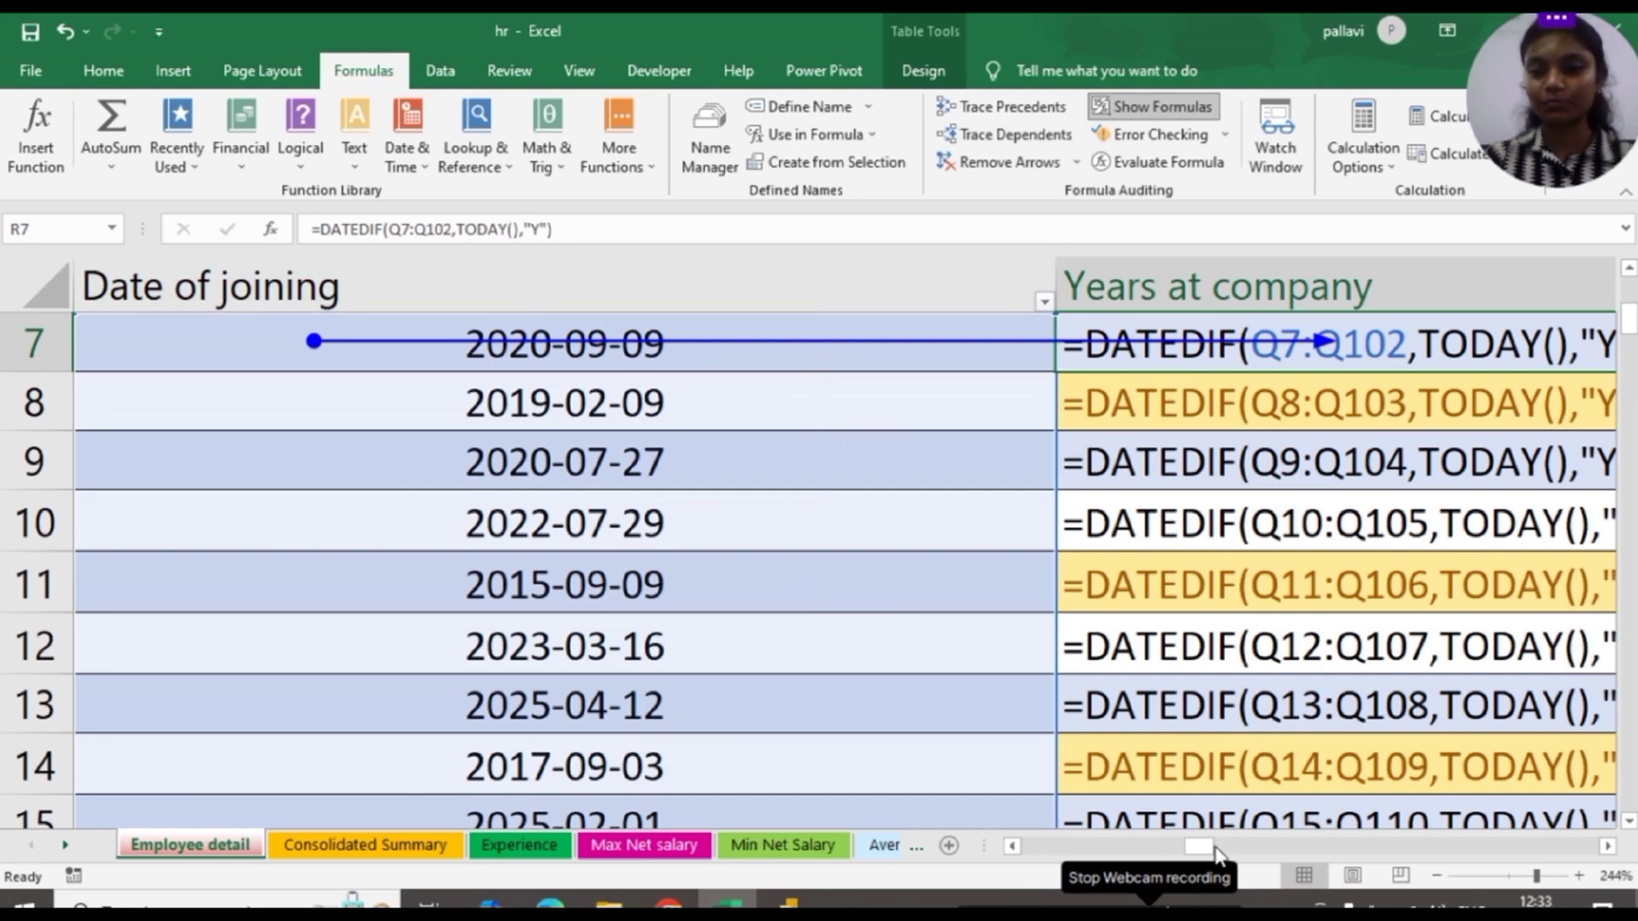
pyautogui.moveTo(1221, 849); pyautogui.dragTo(1233, 848)
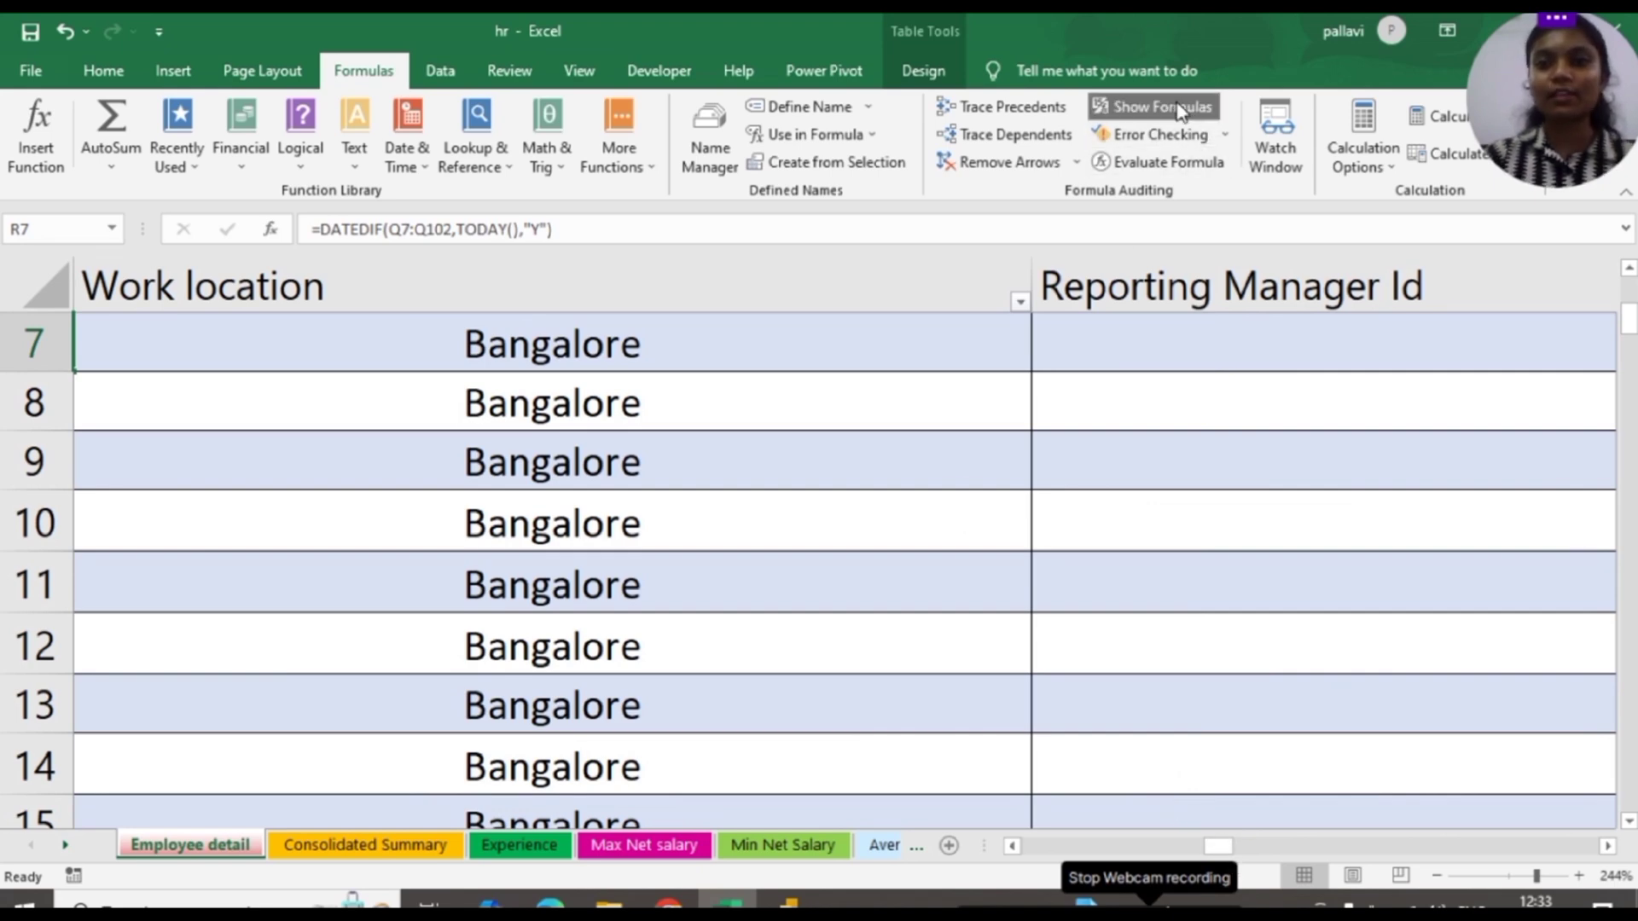
pyautogui.click(1147, 106)
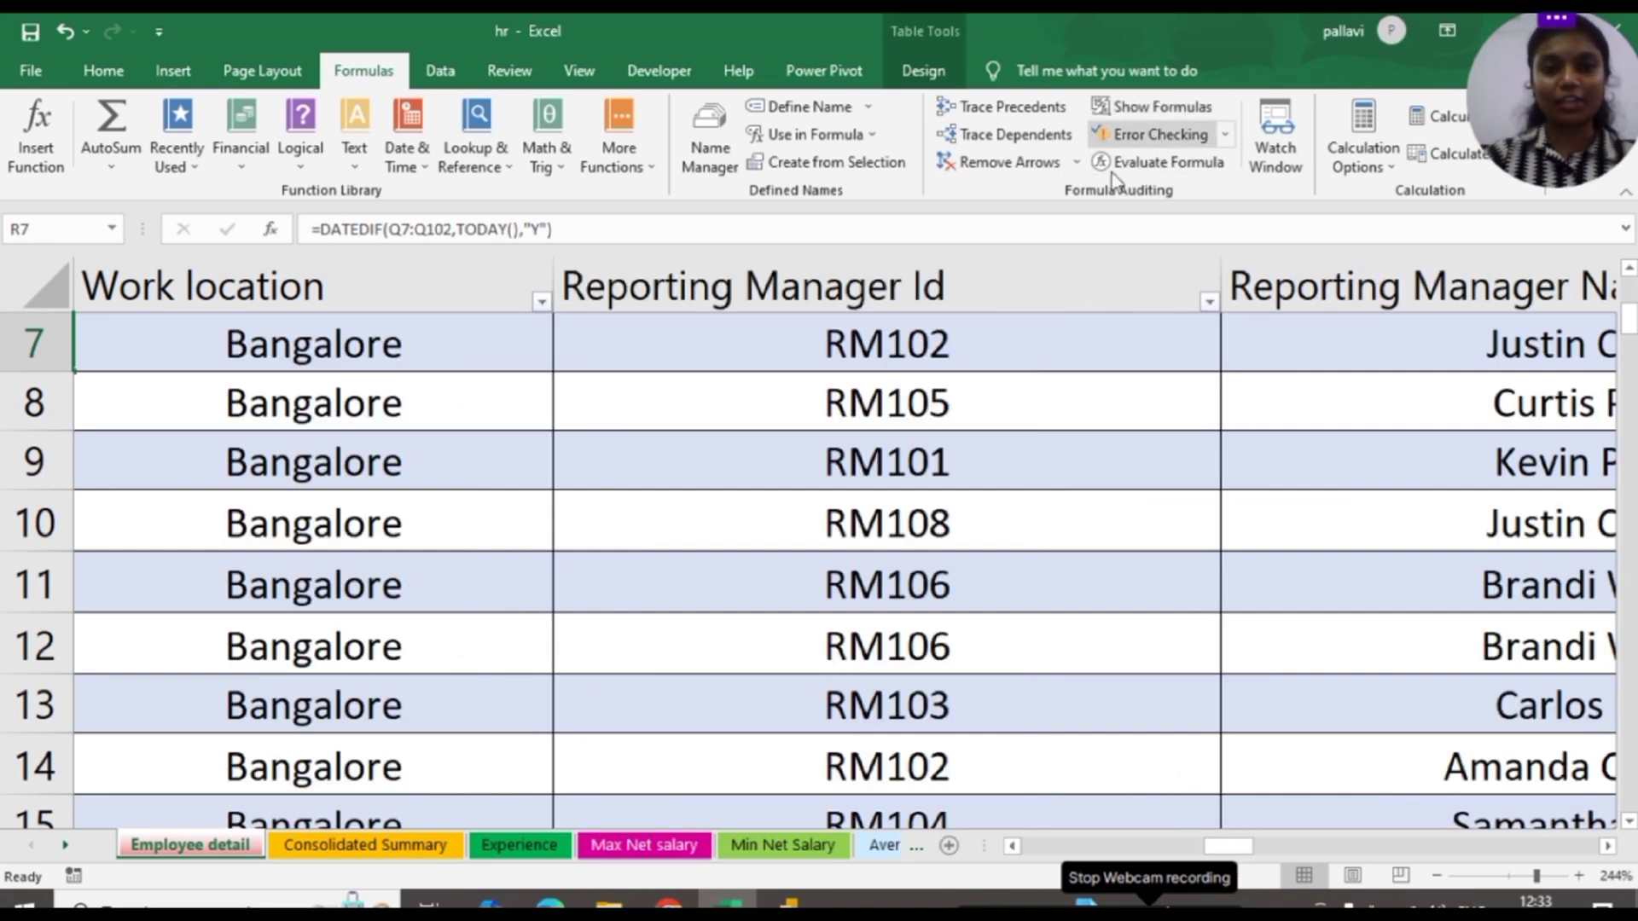
# Examine the first record's cells from Reporting Manager Id through Termination, Termination Reason and Basic Salary
pyautogui.click(820, 344)
pyautogui.press('Right')
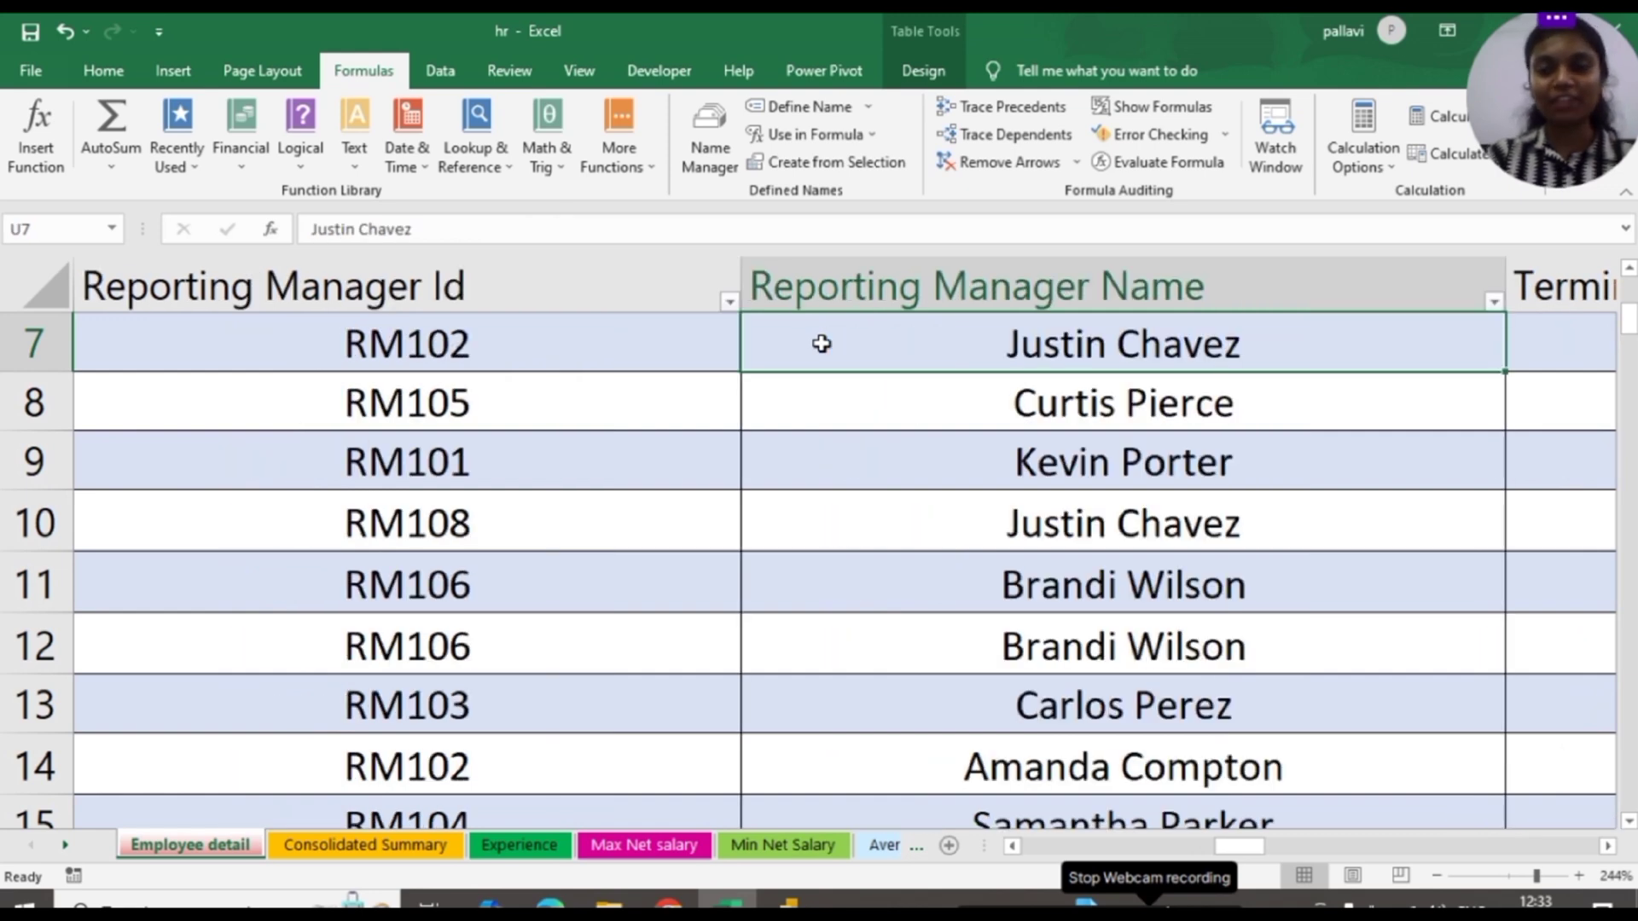
pyautogui.press('Right')
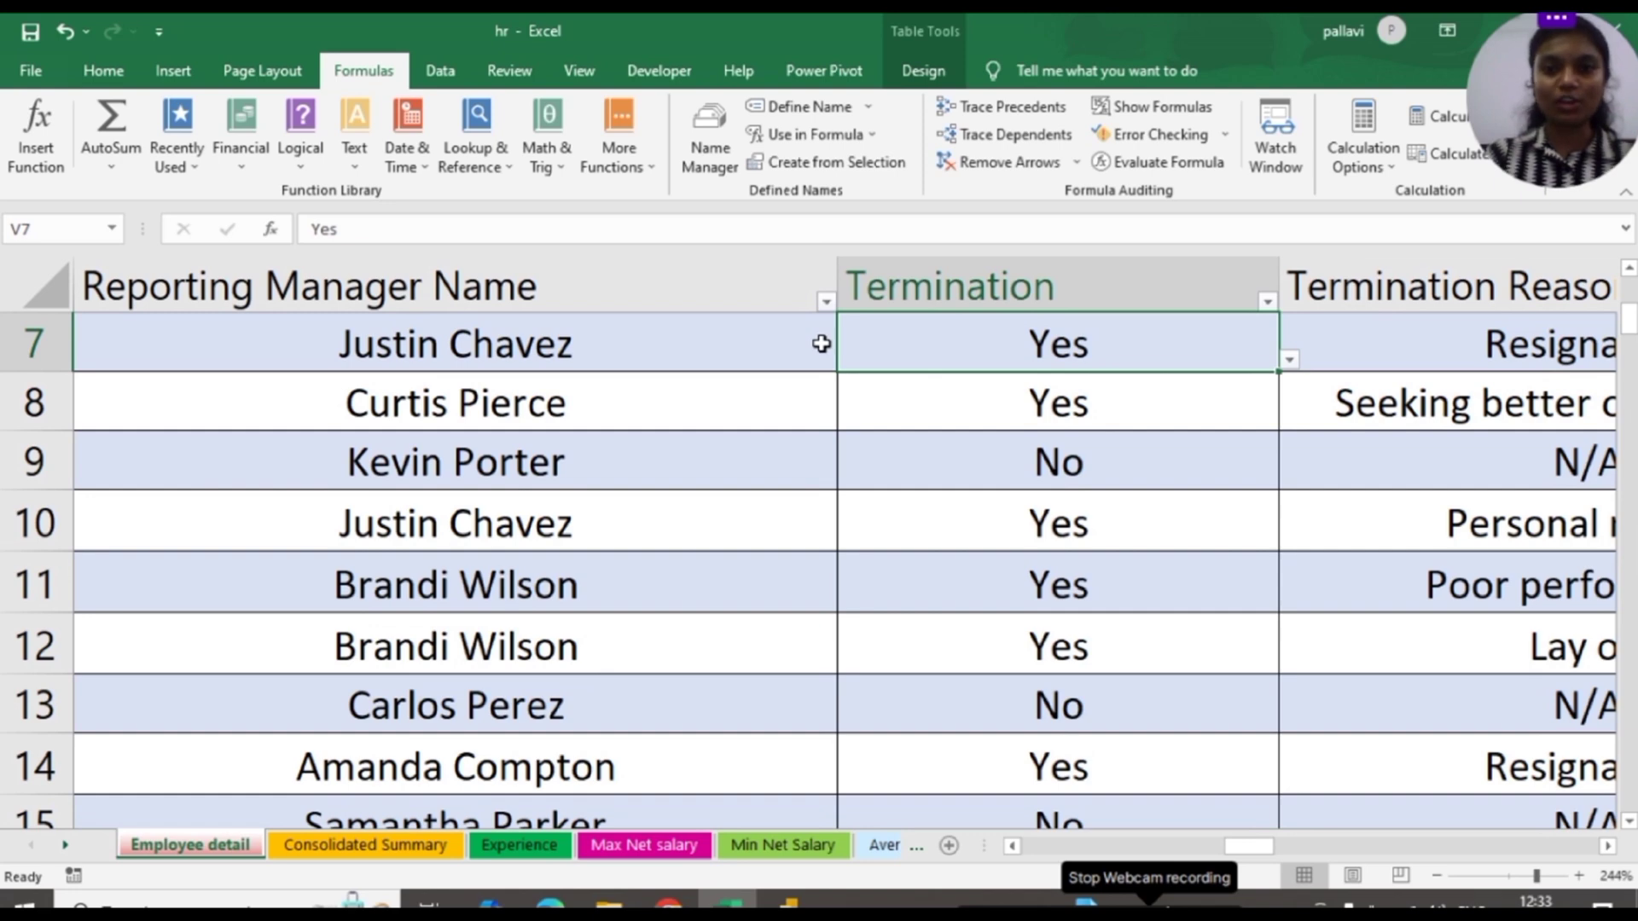
pyautogui.press('Right')
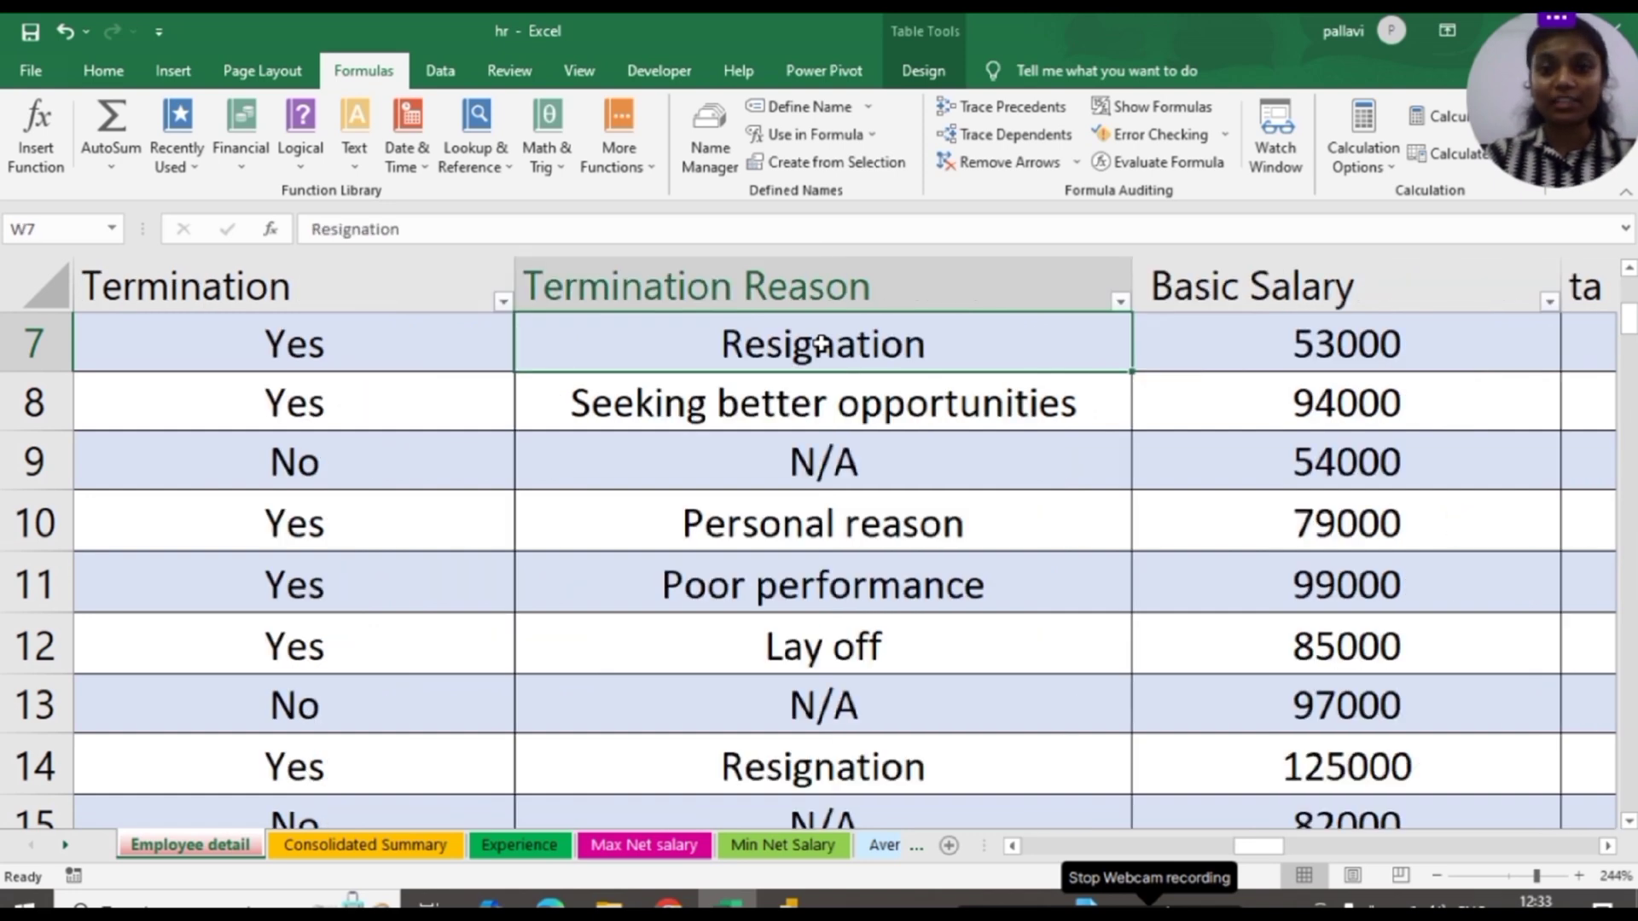
pyautogui.press('Right')
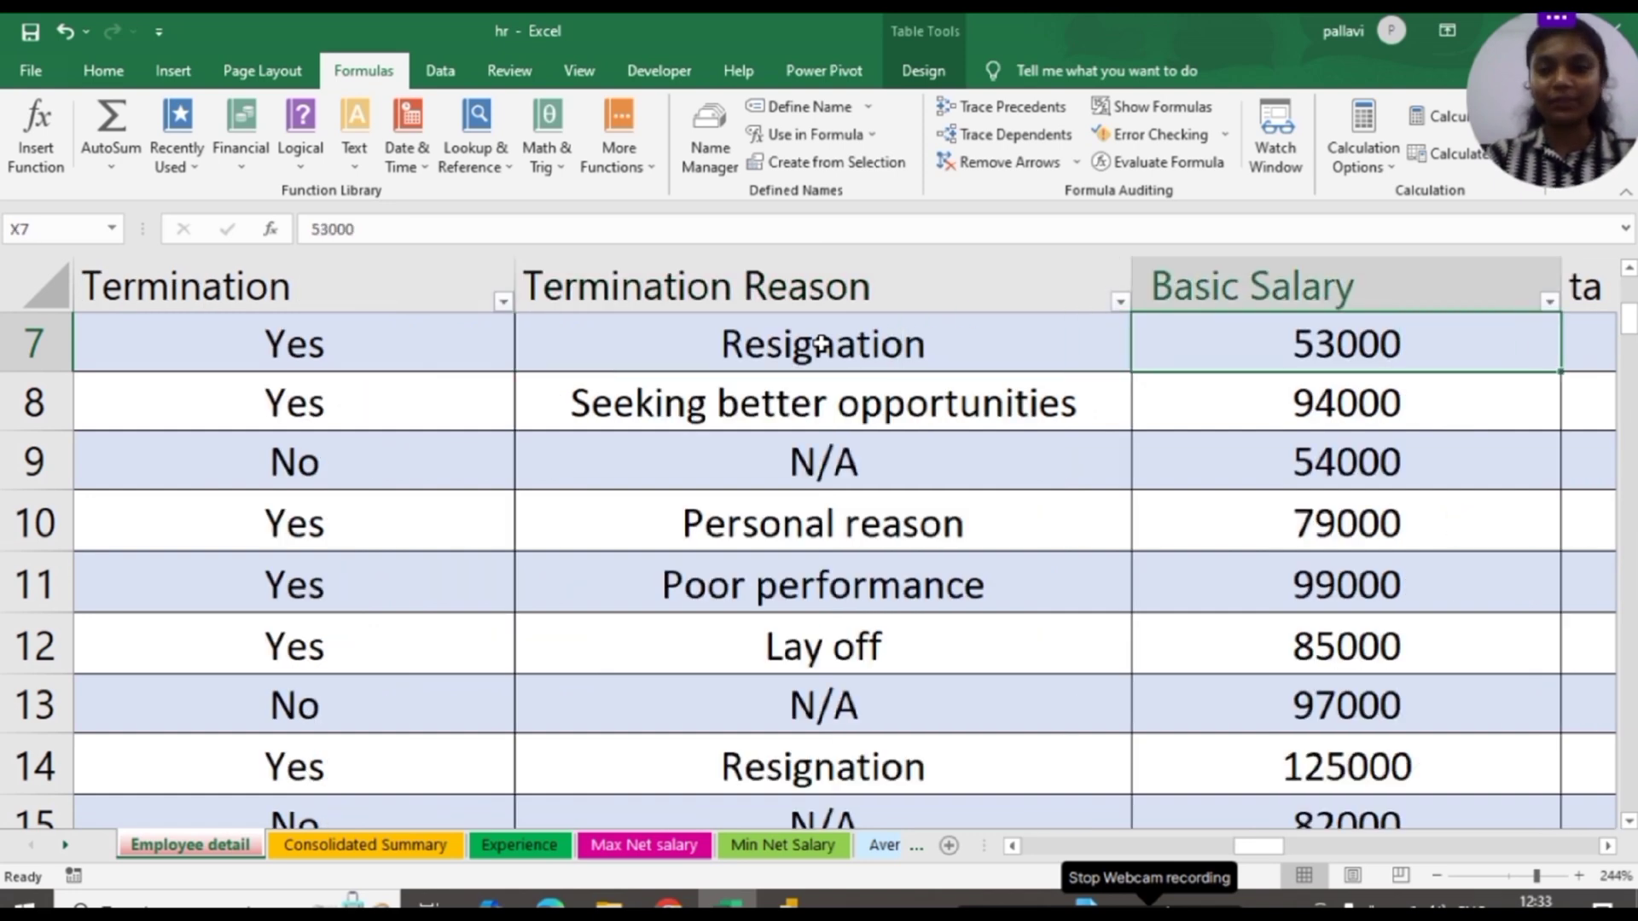
# Display the sheet's formulas at the ta column and widen that column to fit the first record's full IF formula
pyautogui.press('Right')
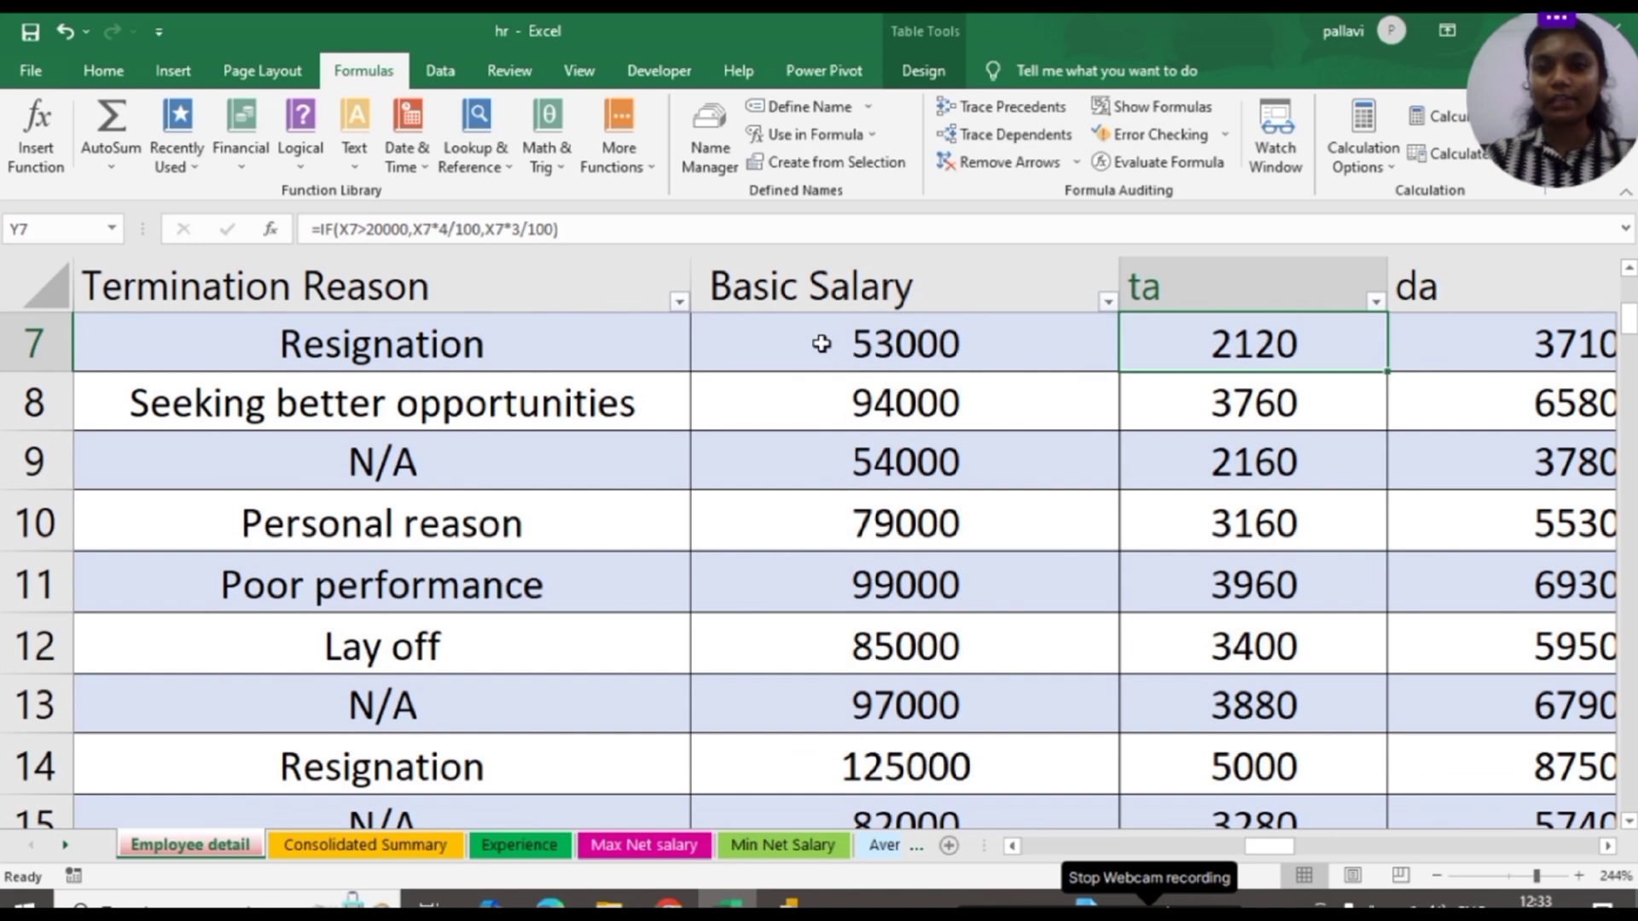
pyautogui.press('Right')
pyautogui.click(683, 330)
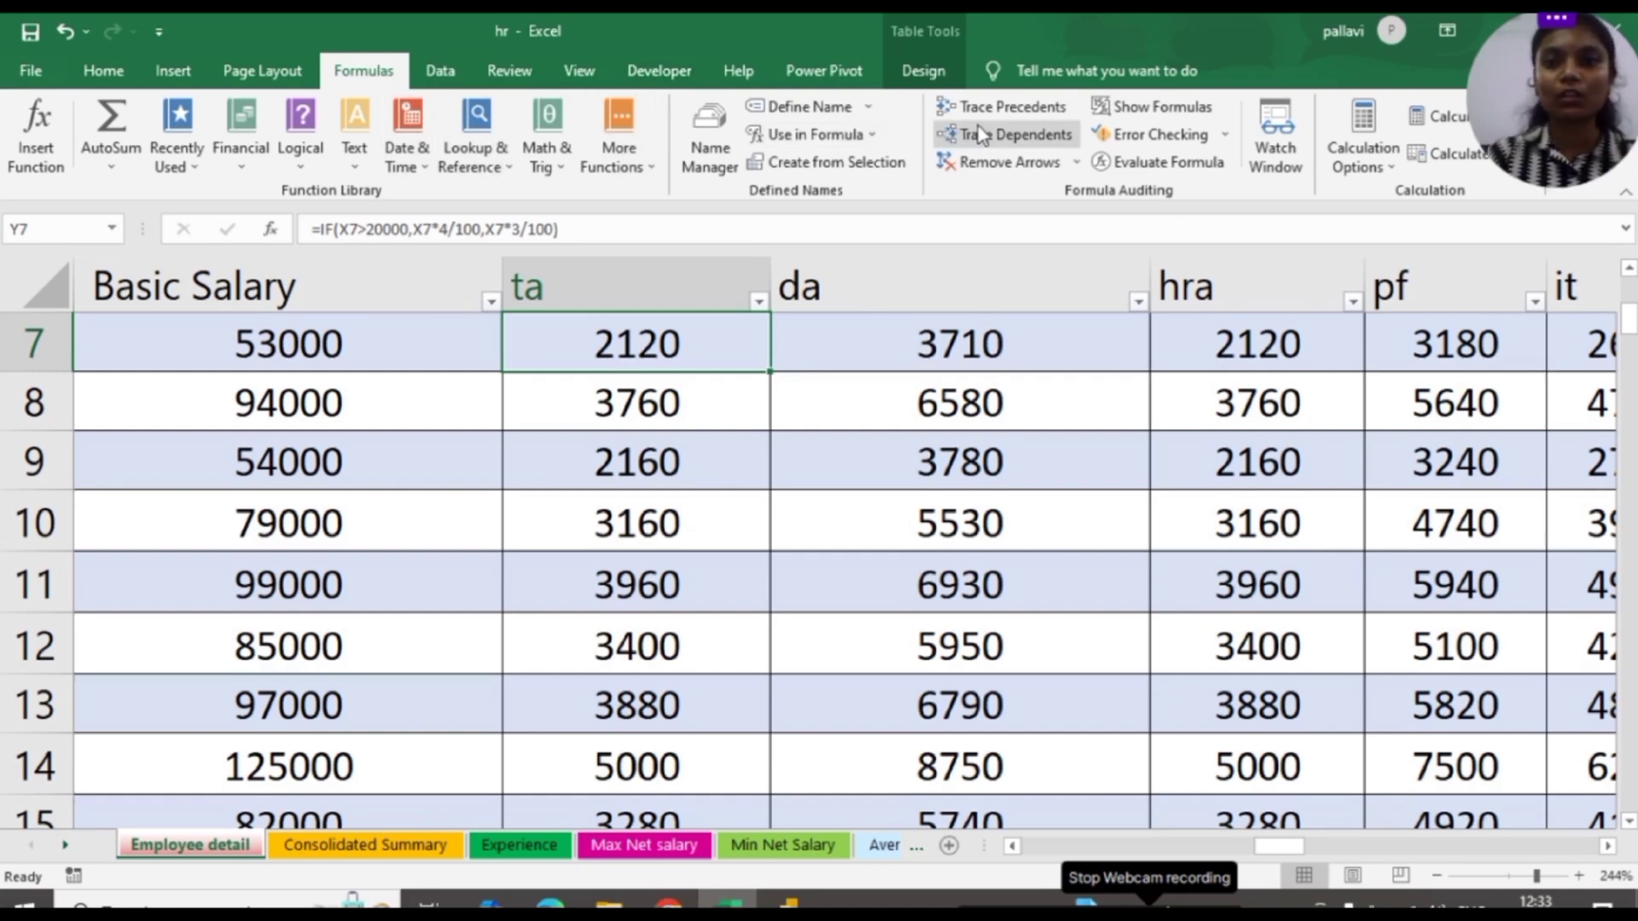
pyautogui.click(1132, 111)
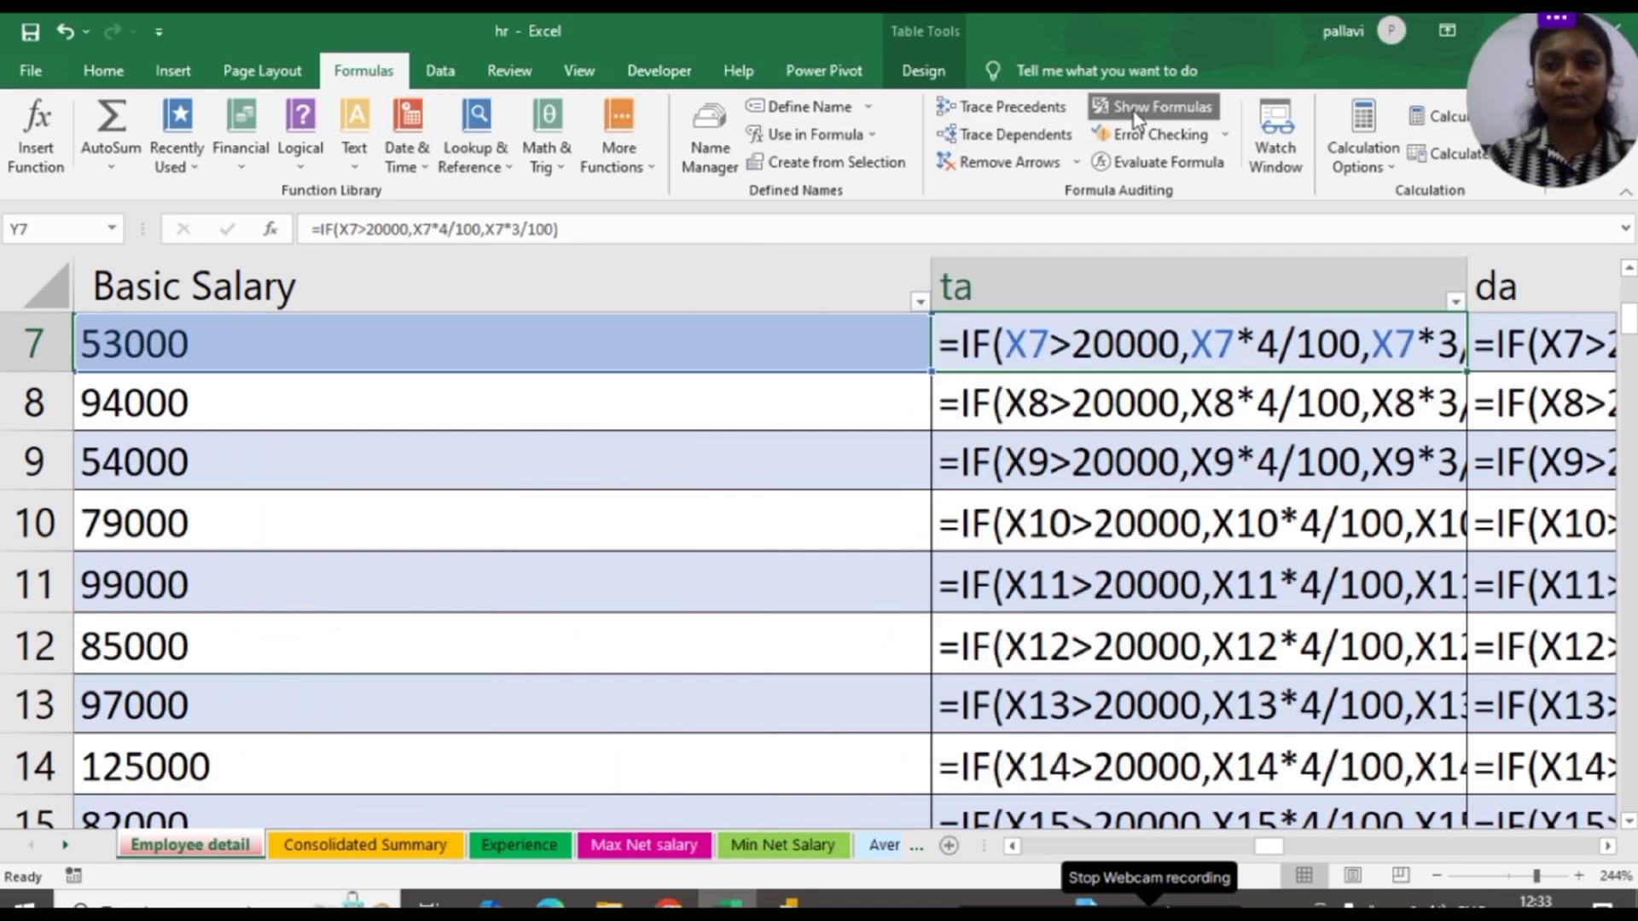
pyautogui.moveTo(1462, 269); pyautogui.dragTo(1606, 281)
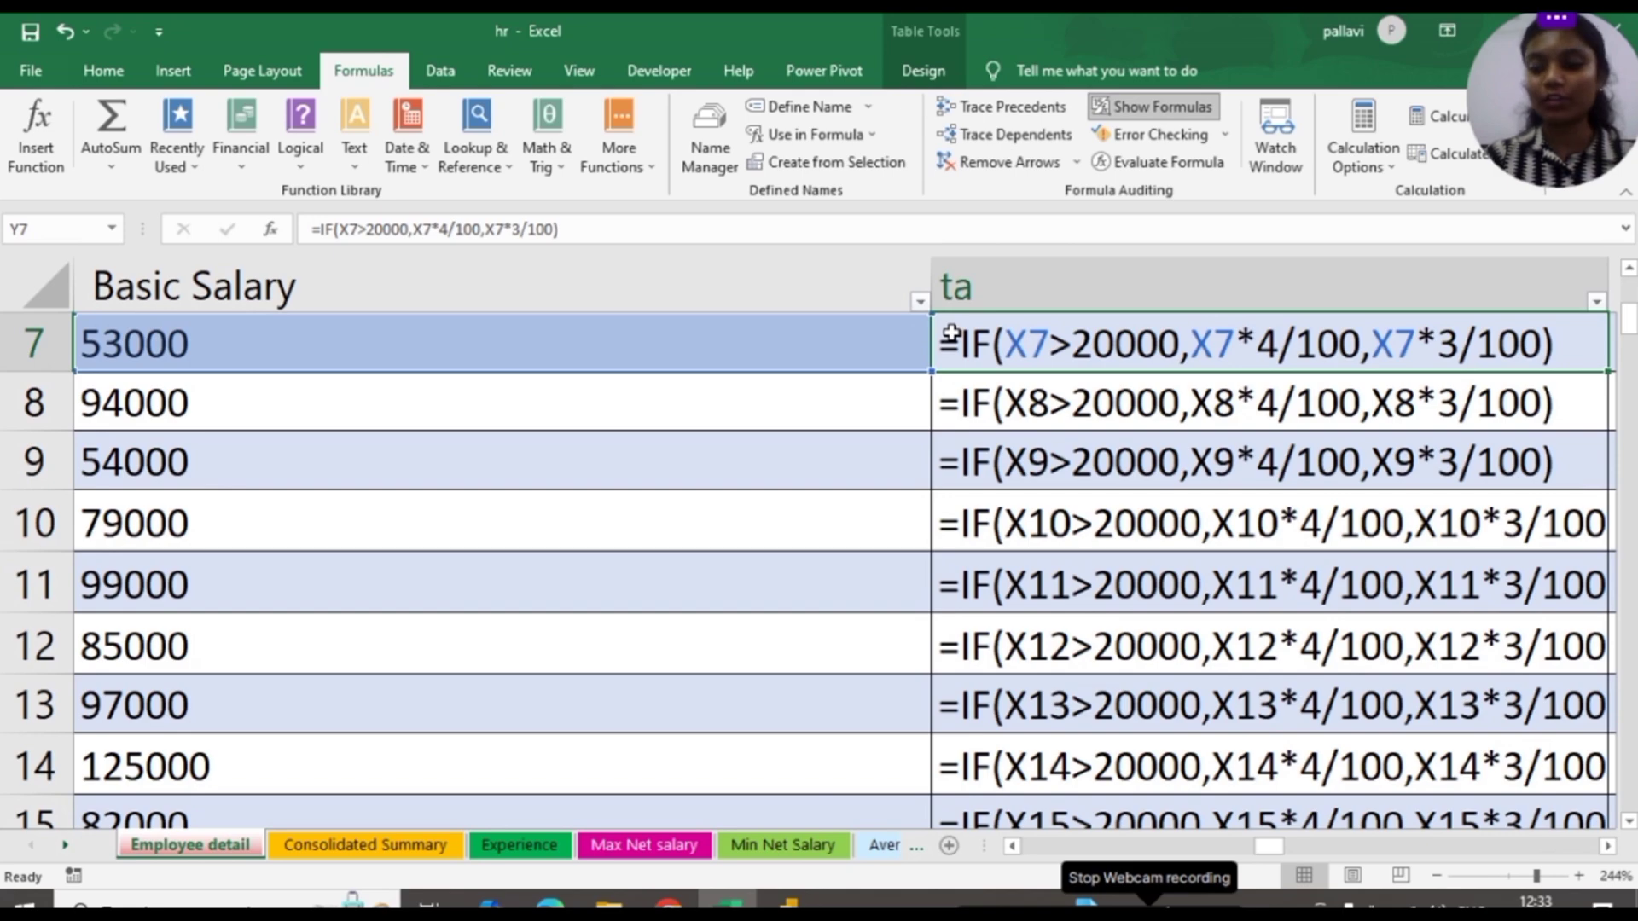
# Examine the first record's formulas in da, hra, pf, it, Gross salary and Deduction
pyautogui.press('Right')
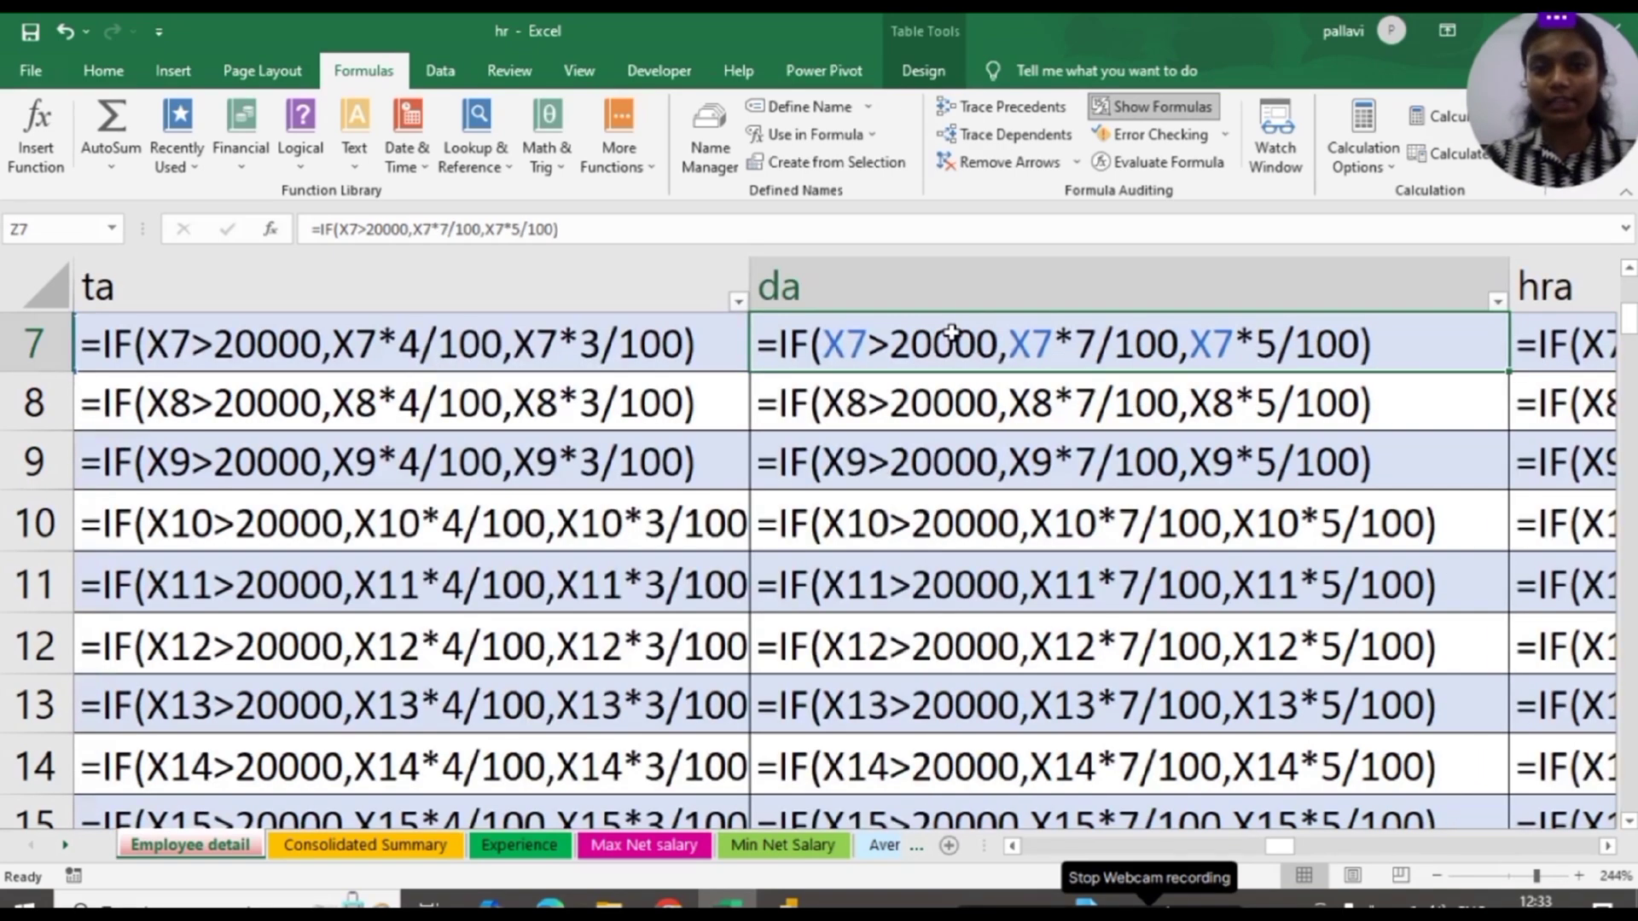
pyautogui.press('Right')
pyautogui.press('Right')
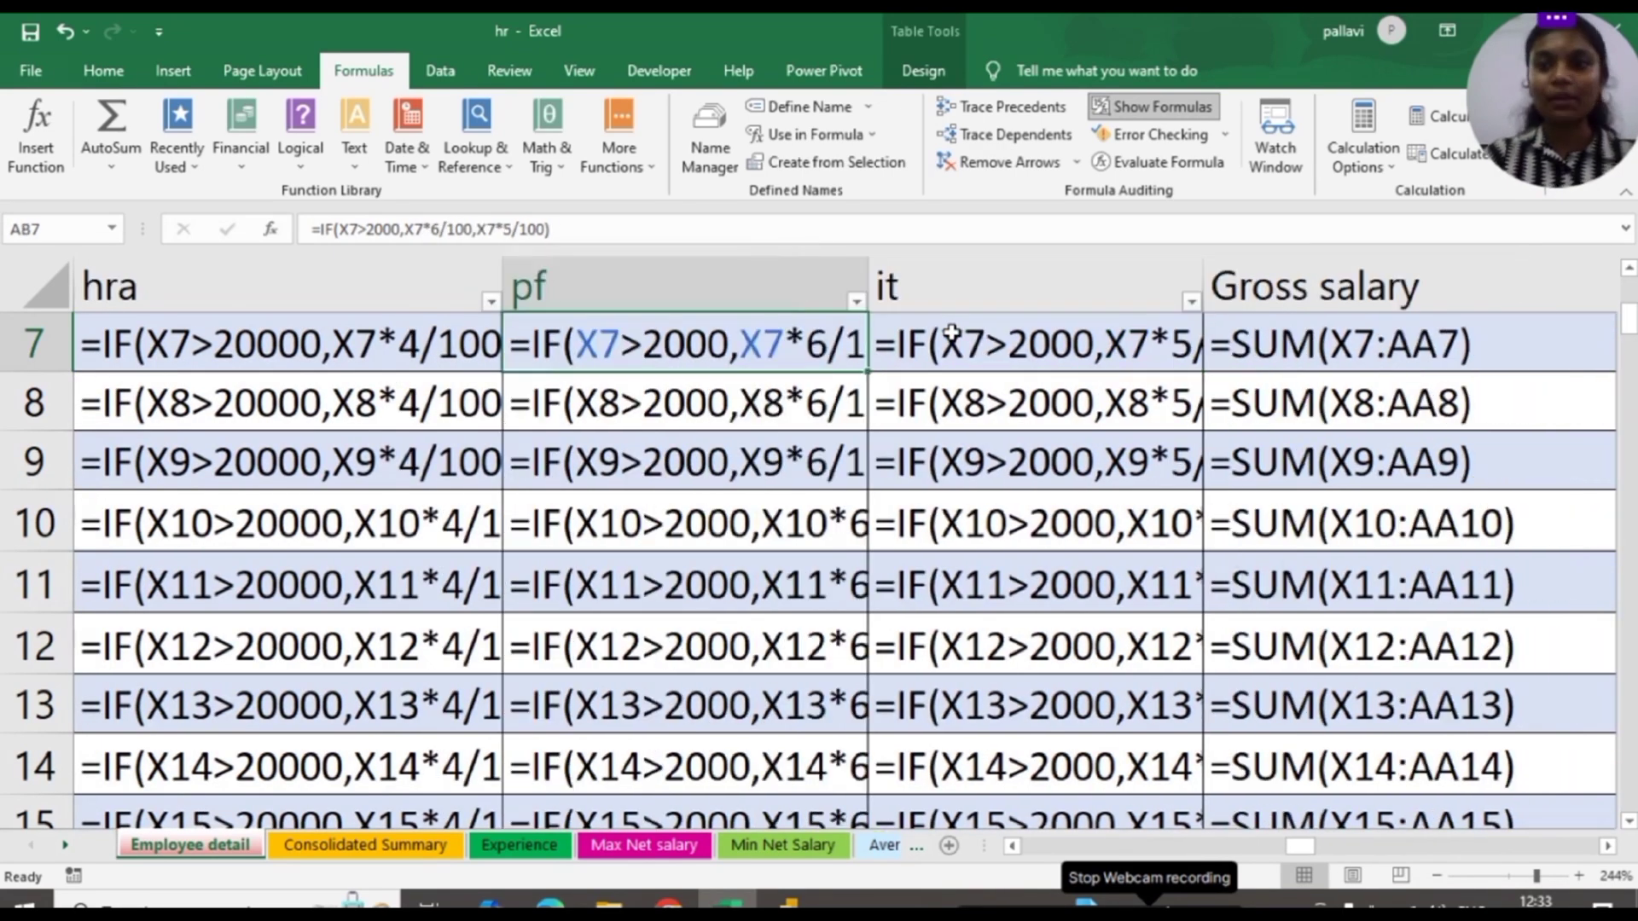
pyautogui.press('Right')
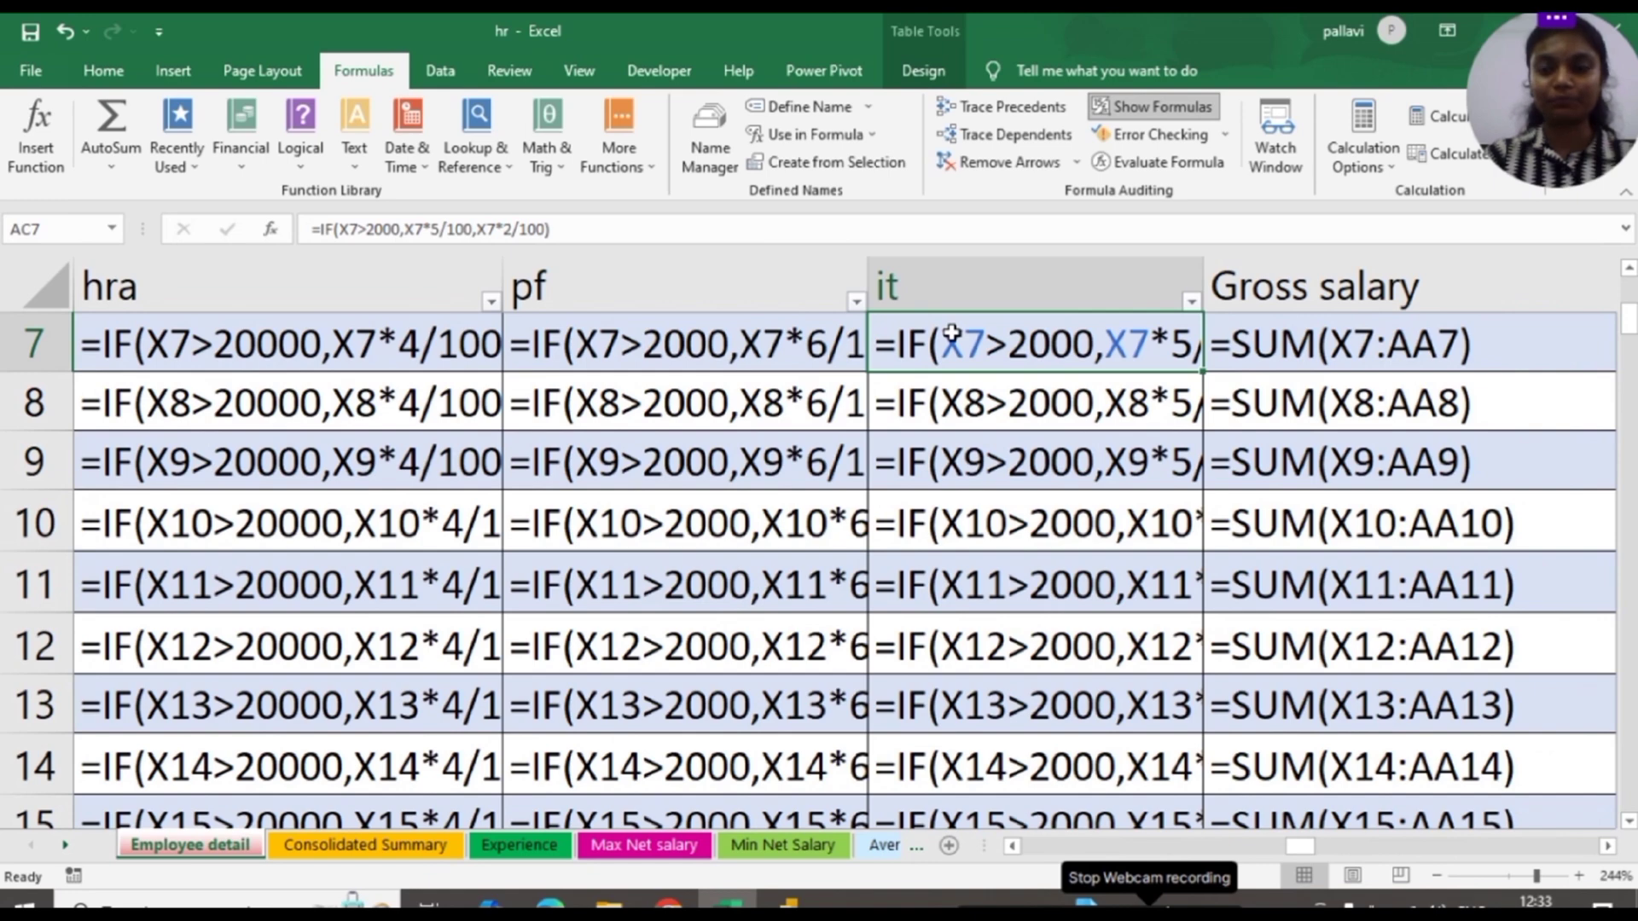
pyautogui.click(1250, 342)
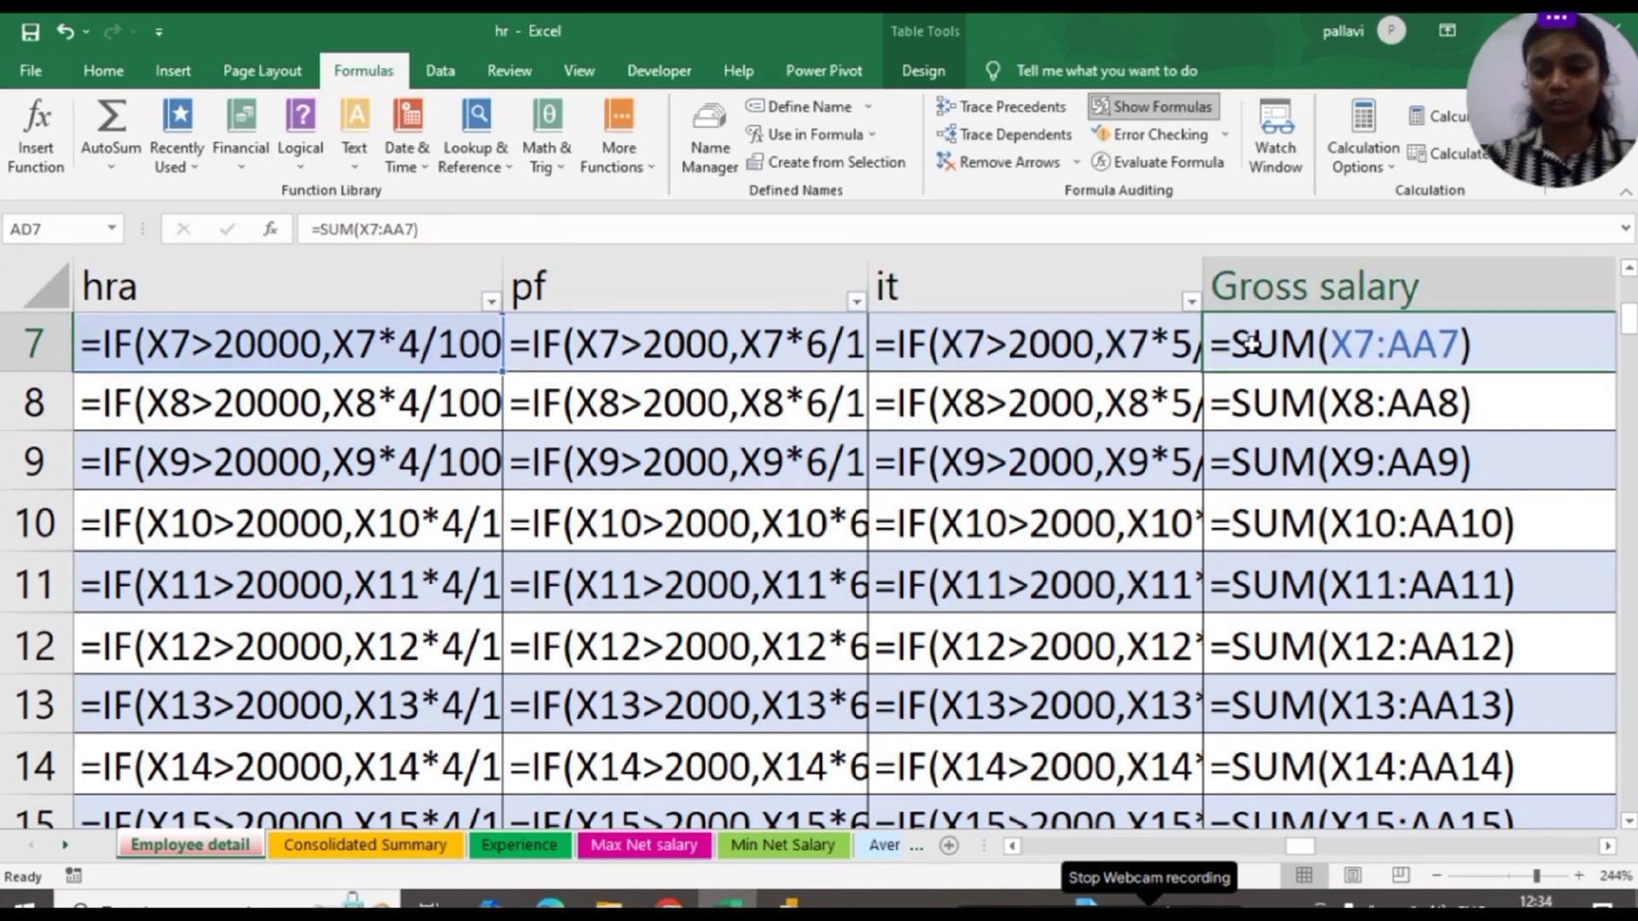
pyautogui.press('Right')
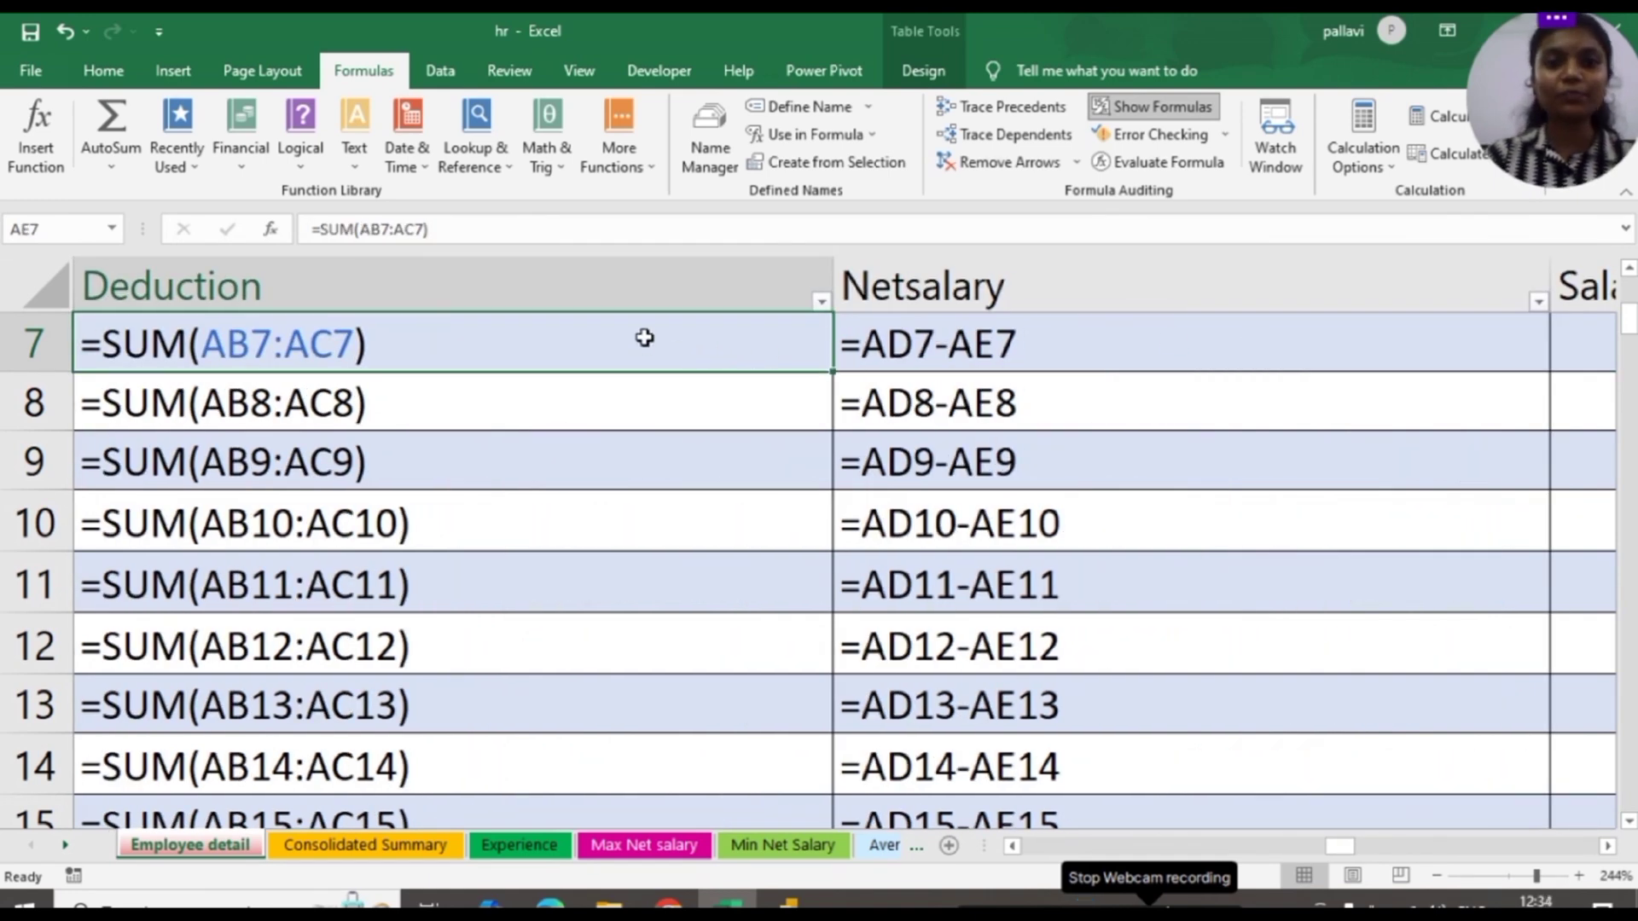
# Trace the precedents of the first record's Gross salary and examine its source cells from Basic Salary through hra
pyautogui.press('Left')
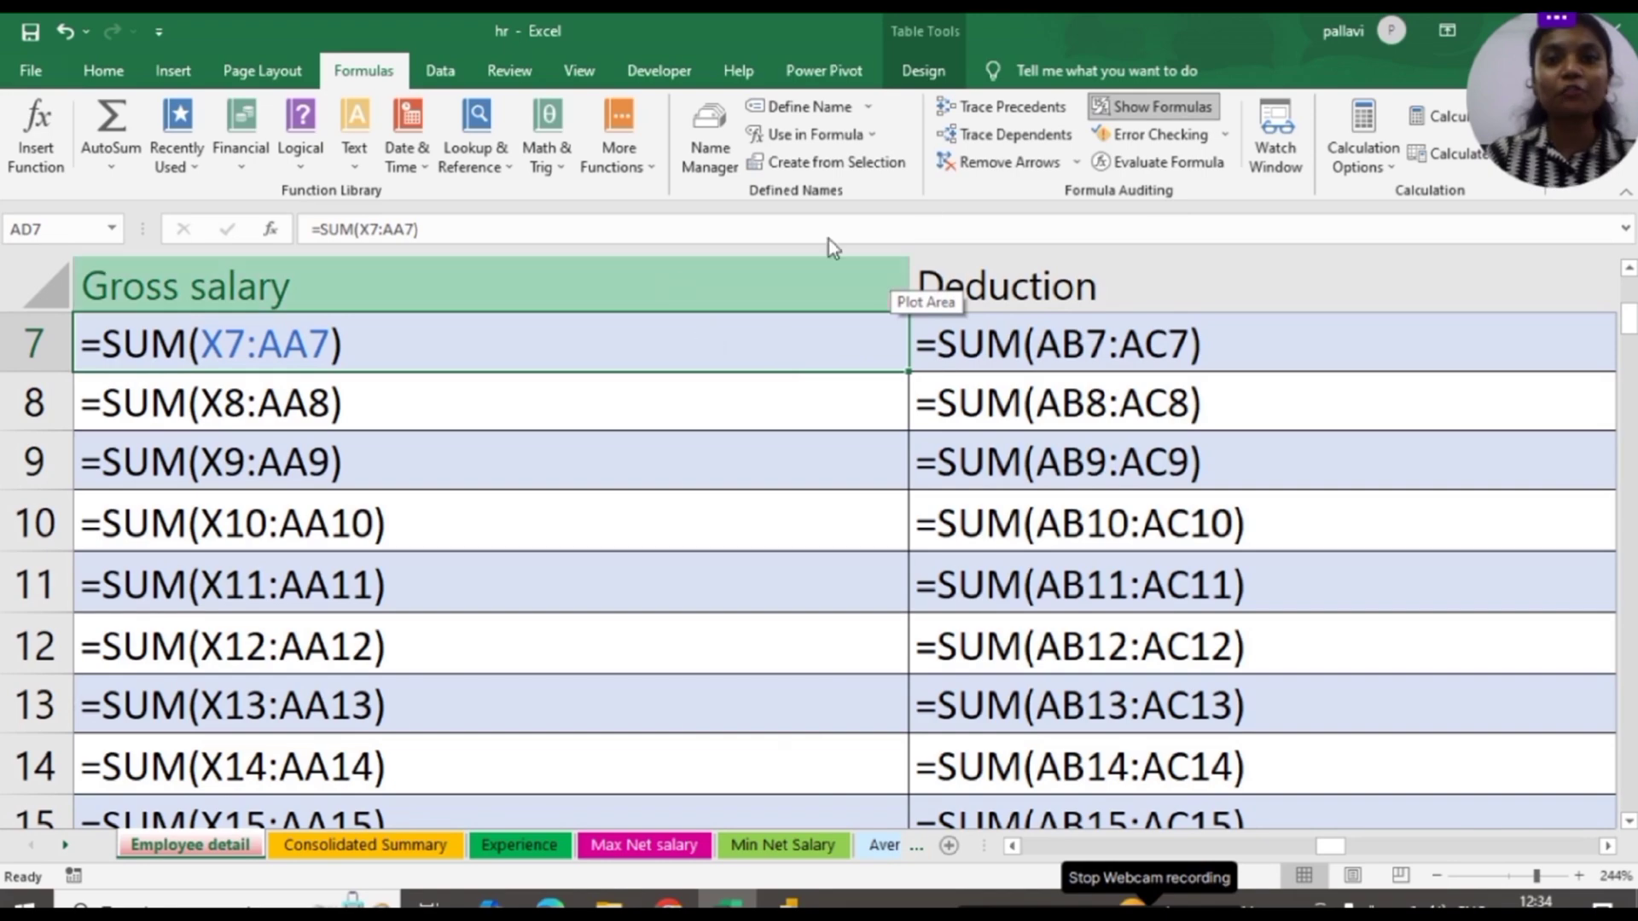
pyautogui.click(1000, 110)
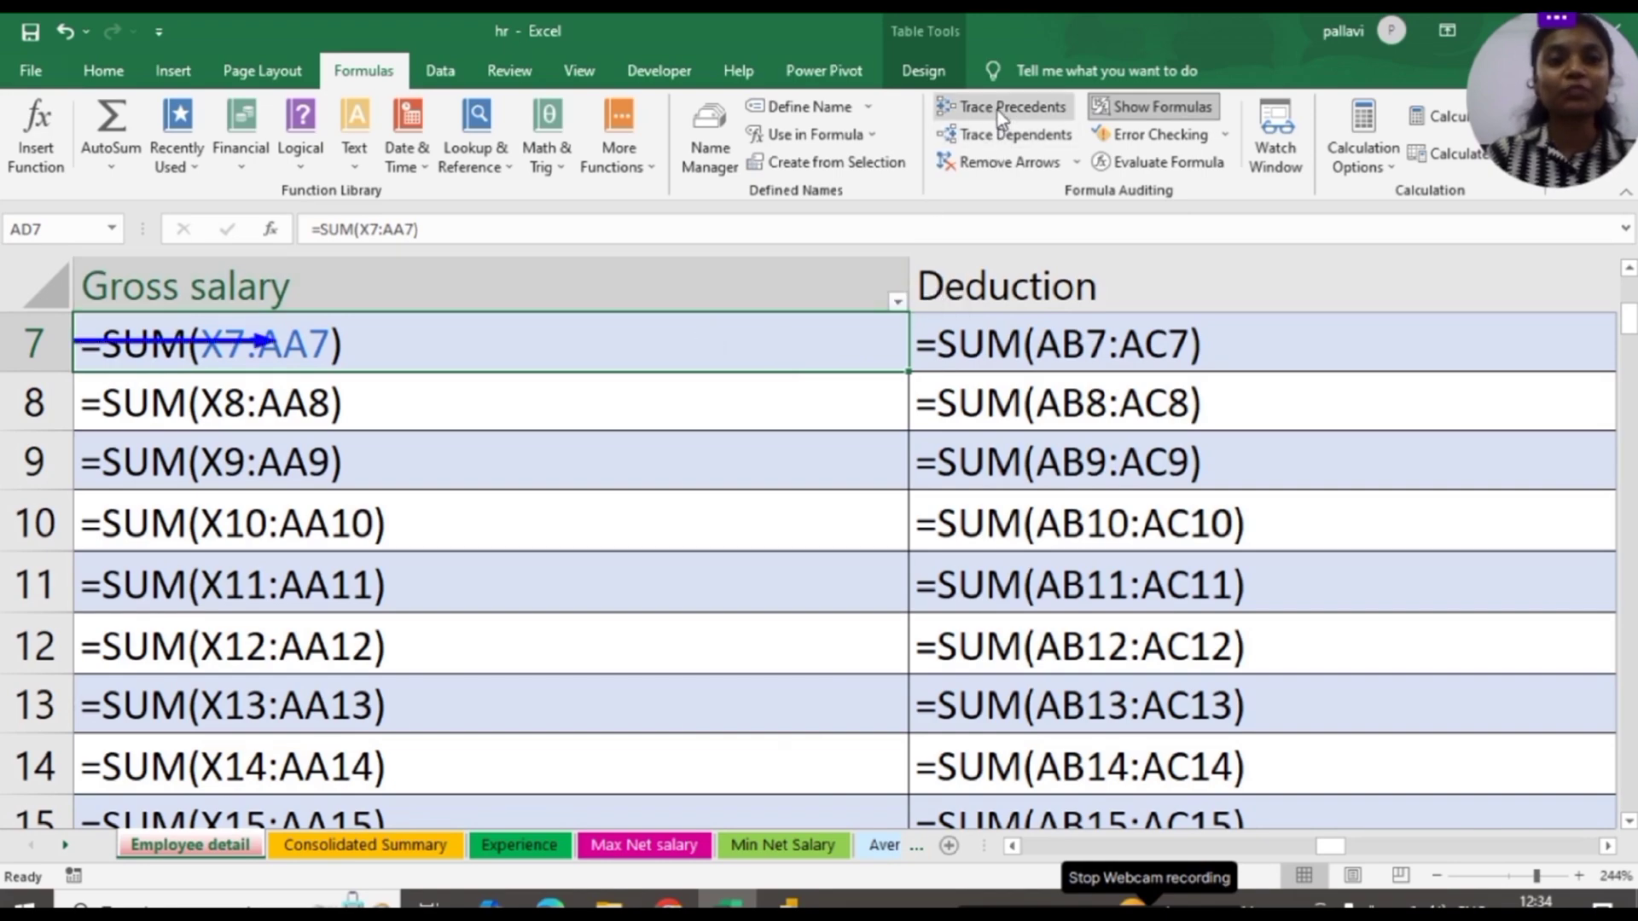
pyautogui.moveTo(1324, 849); pyautogui.dragTo(1268, 847)
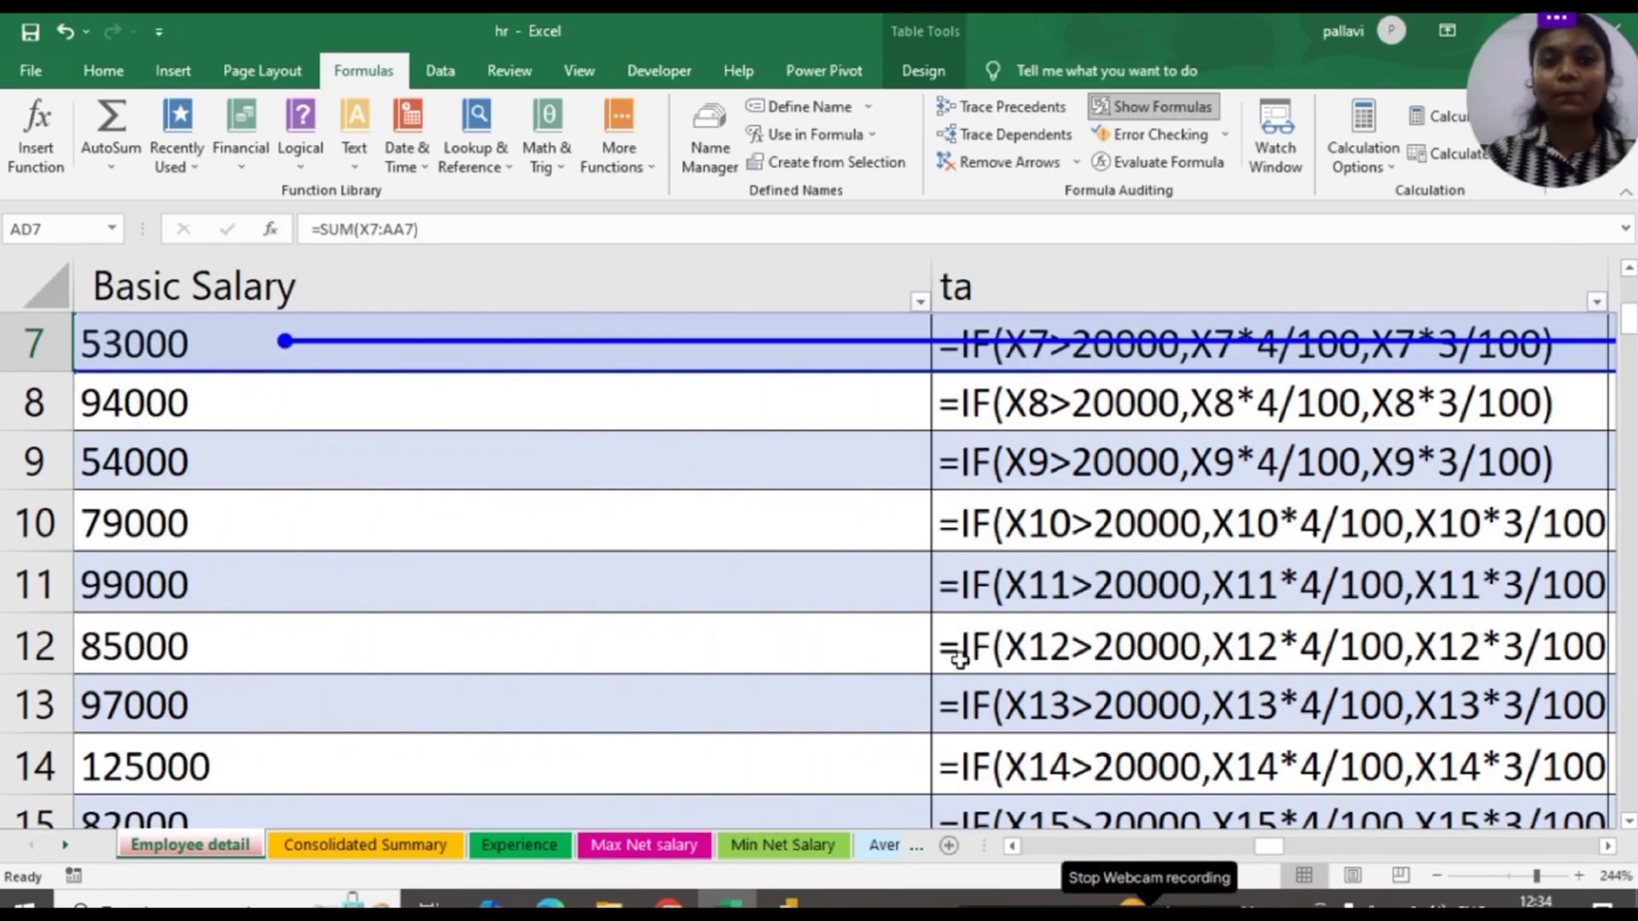
pyautogui.click(870, 356)
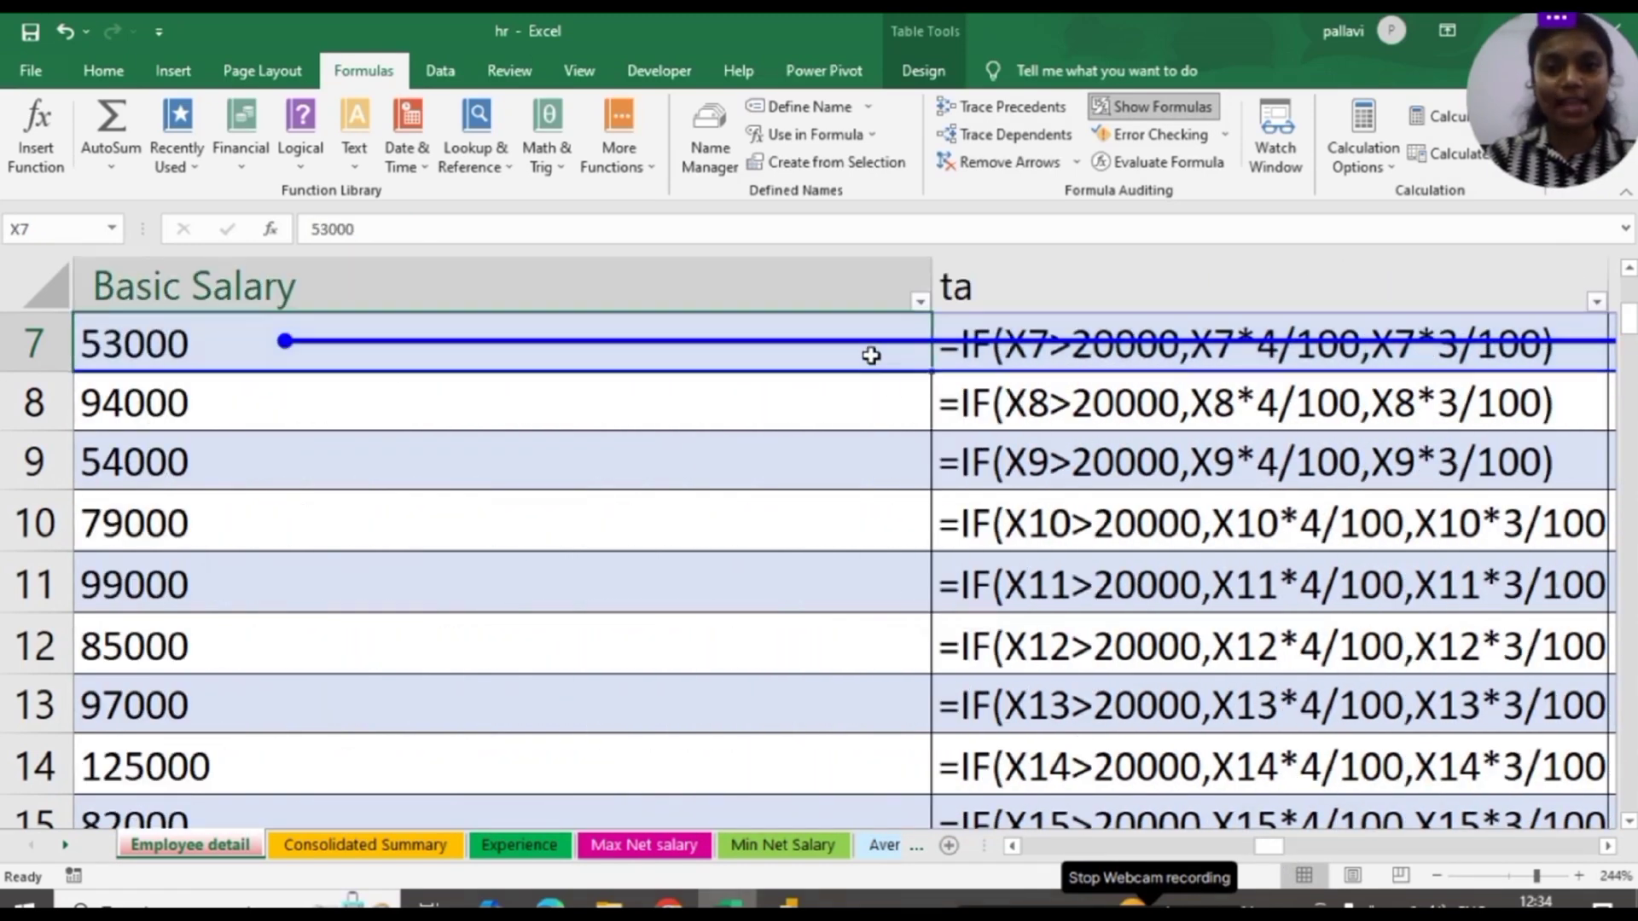
pyautogui.press('Right')
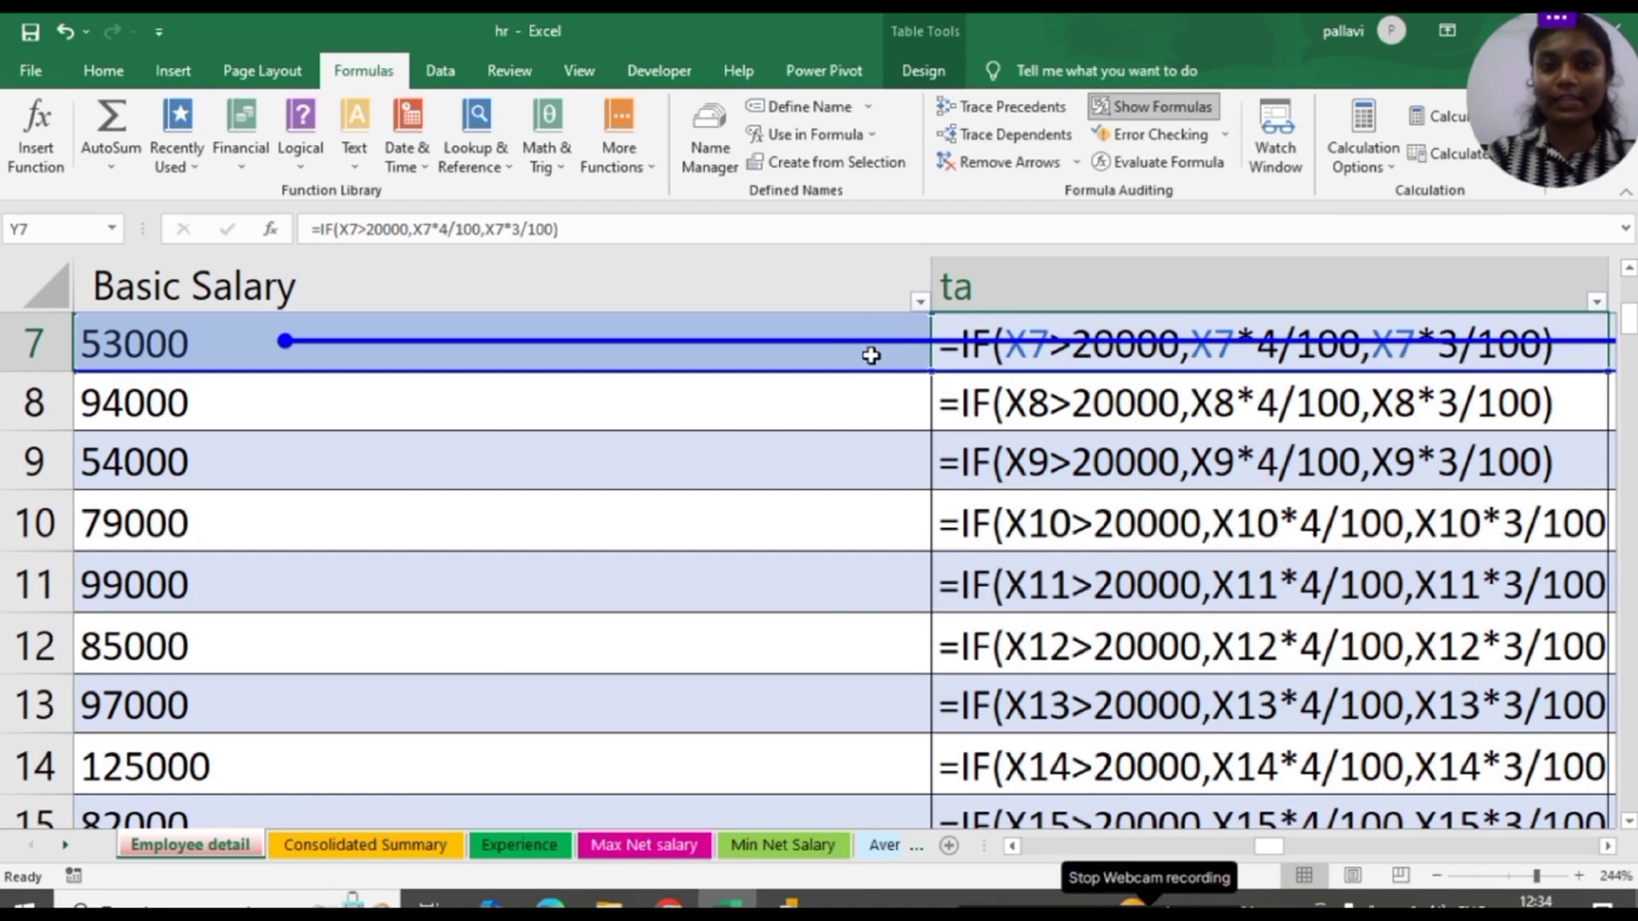
pyautogui.press('Right')
pyautogui.press('Right')
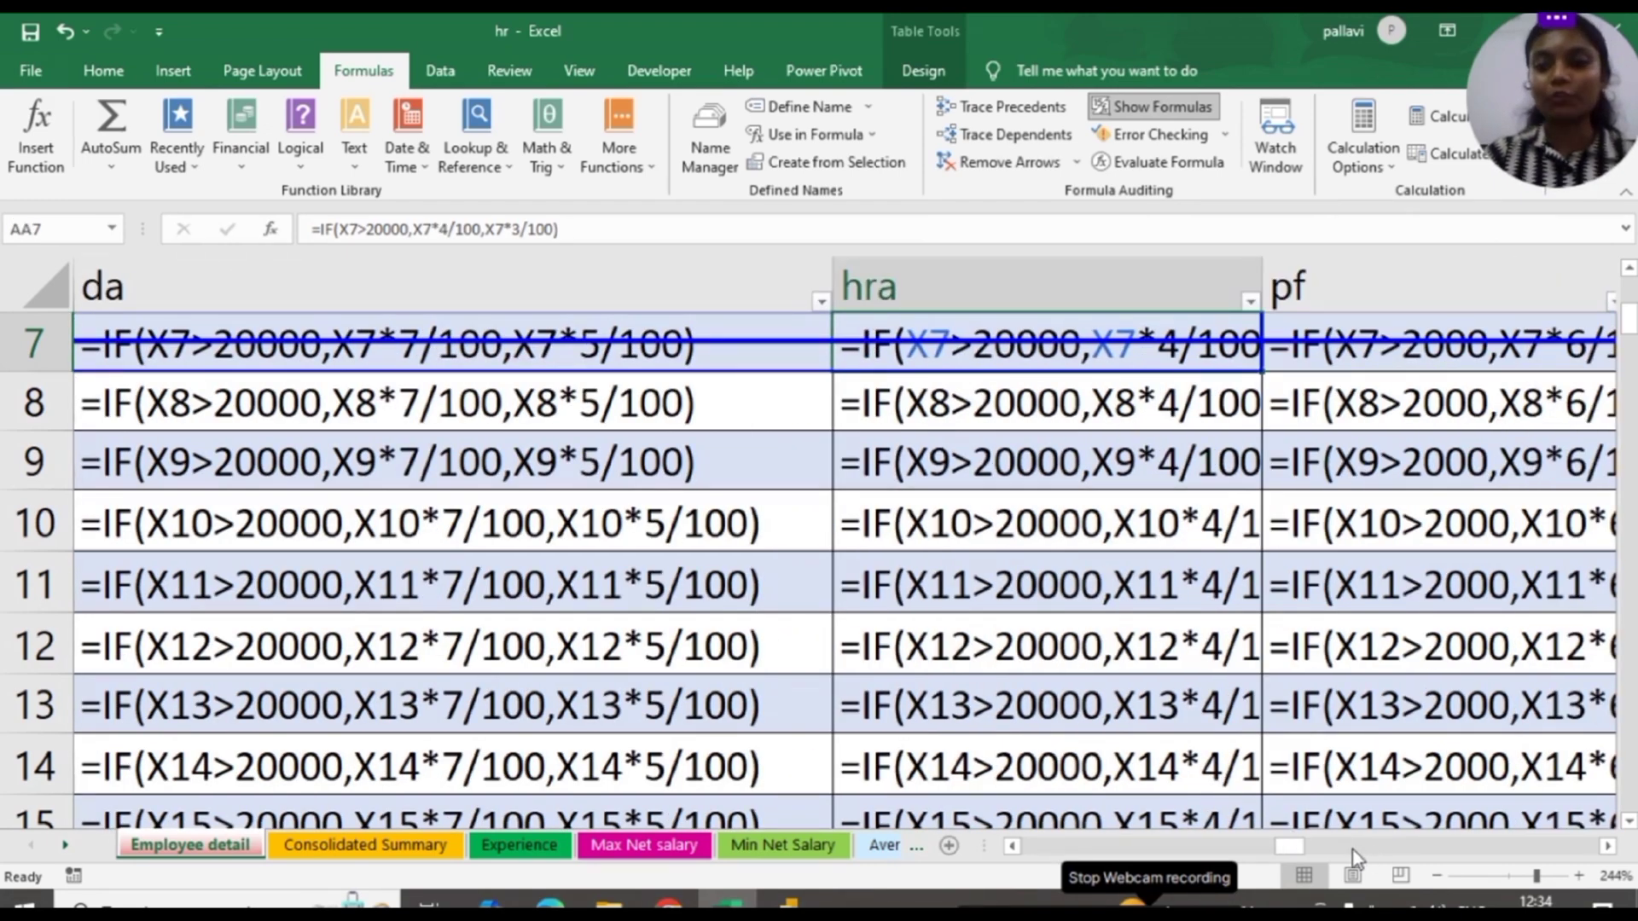
pyautogui.hscroll(3, 1303, 846)
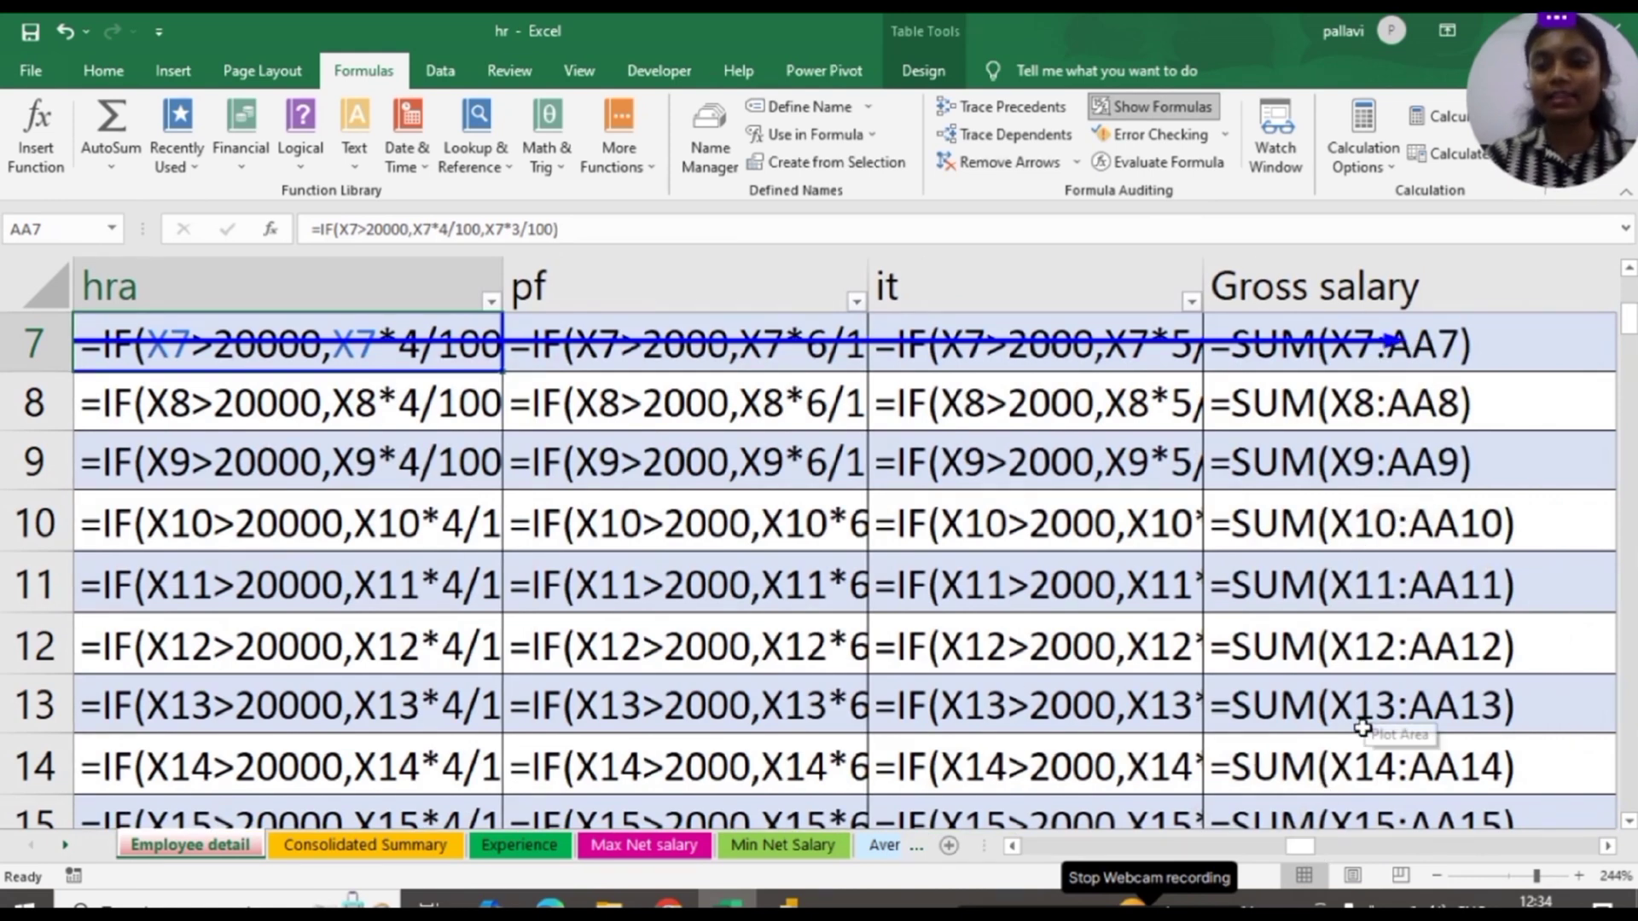
pyautogui.press('Right')
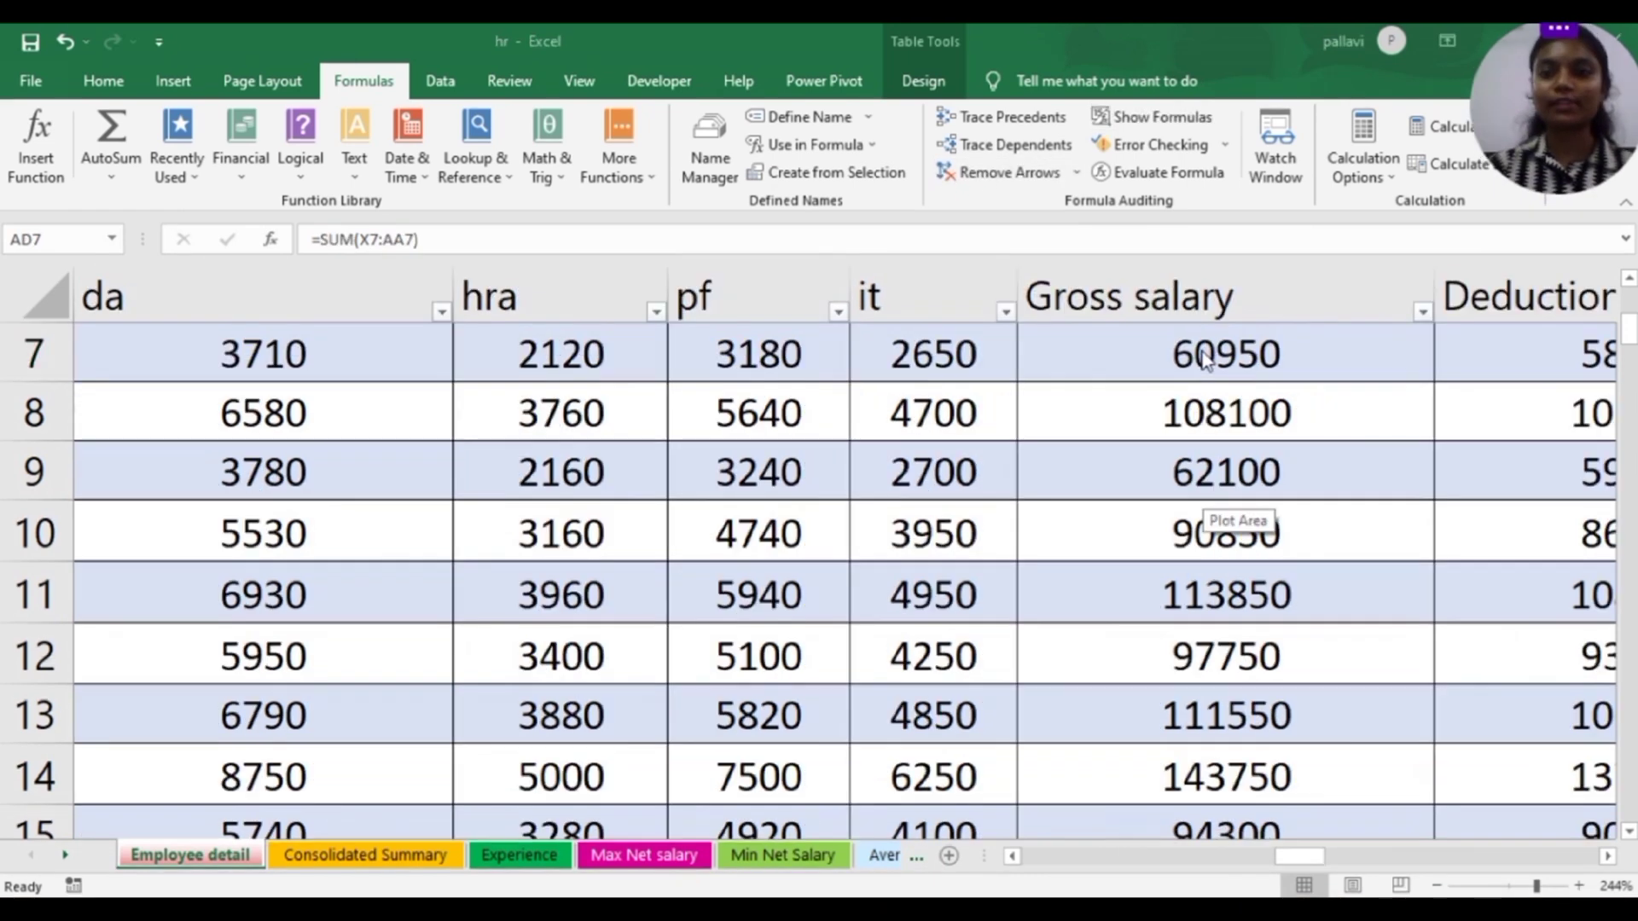
# Display the sheet's formulas again and trace the precedents of Gross salary in cell AD7
pyautogui.click(1201, 350)
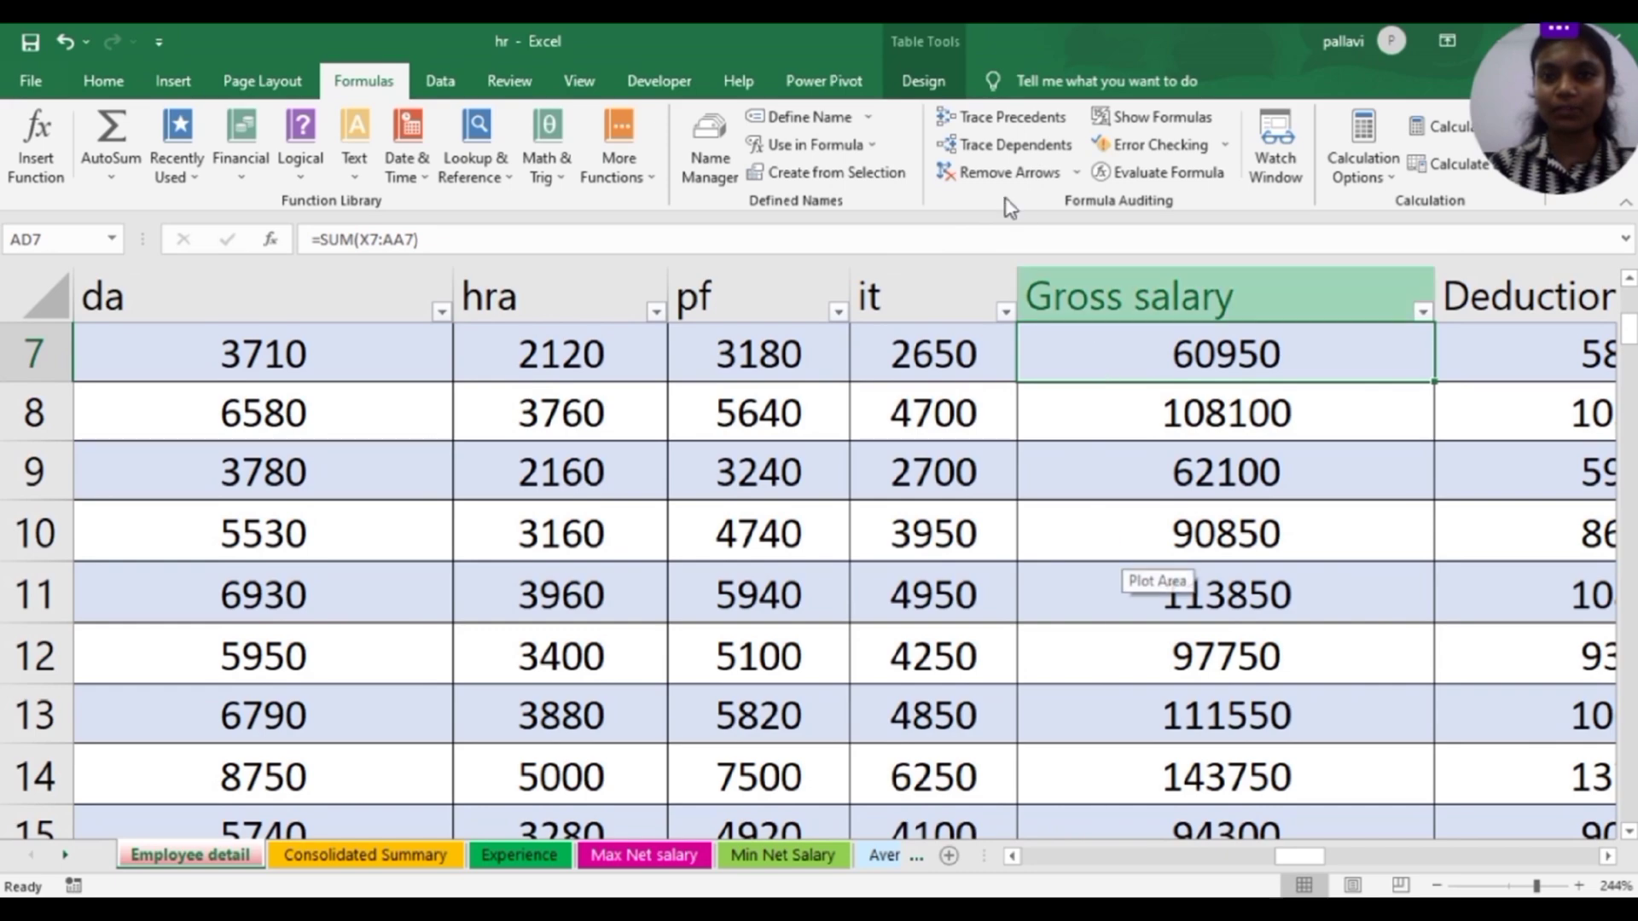
pyautogui.click(1129, 120)
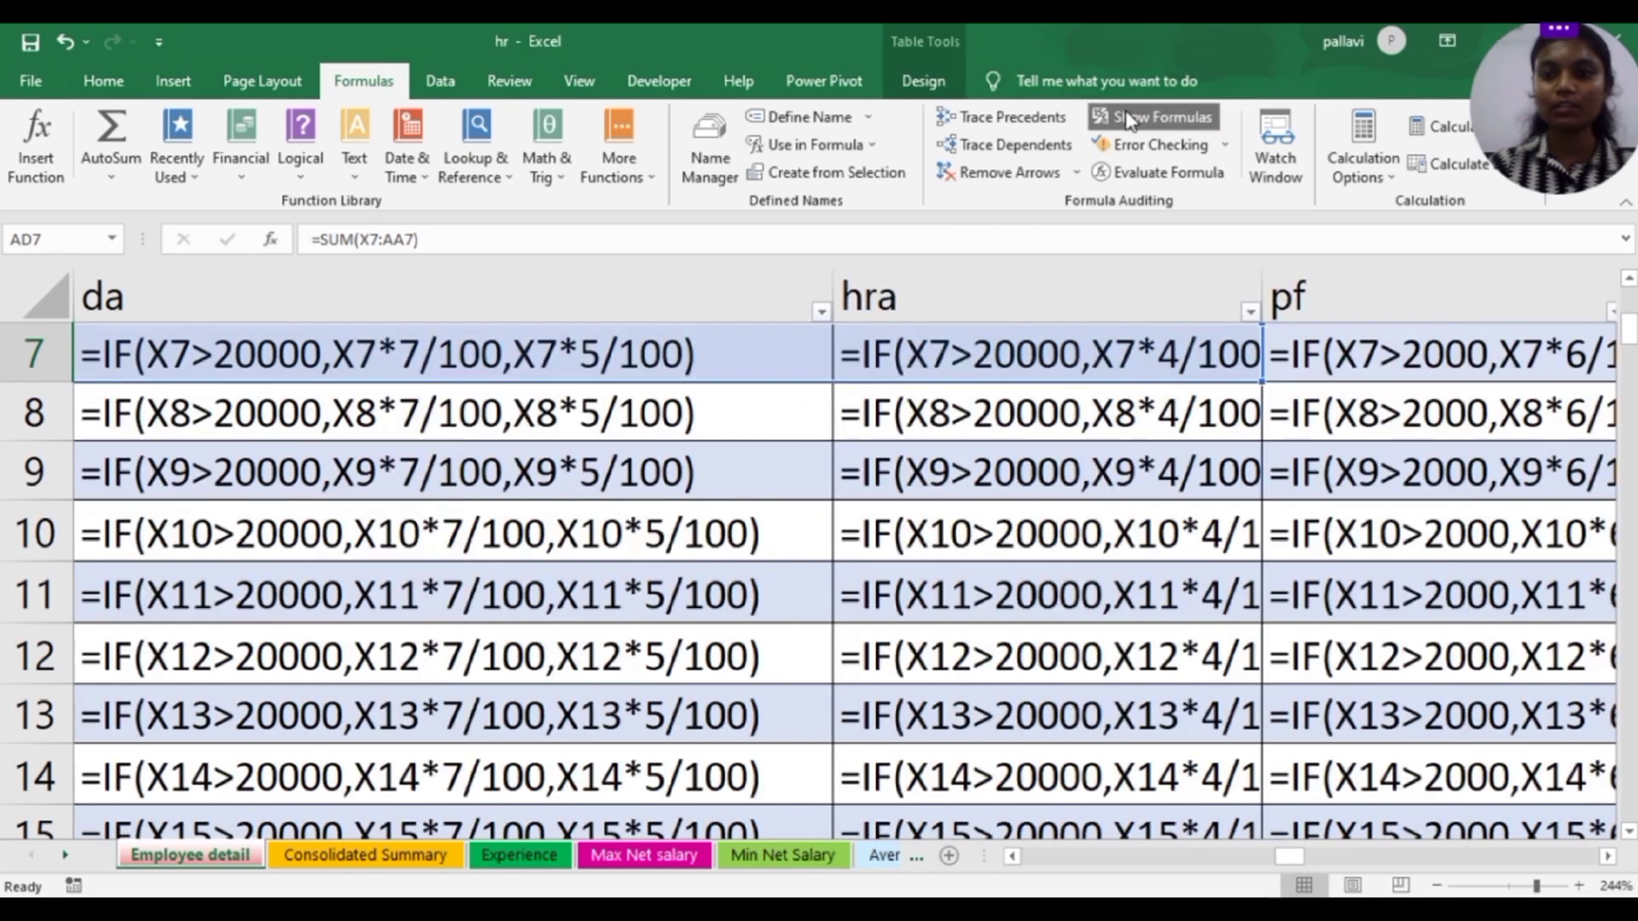
pyautogui.moveTo(1299, 860); pyautogui.dragTo(1322, 860)
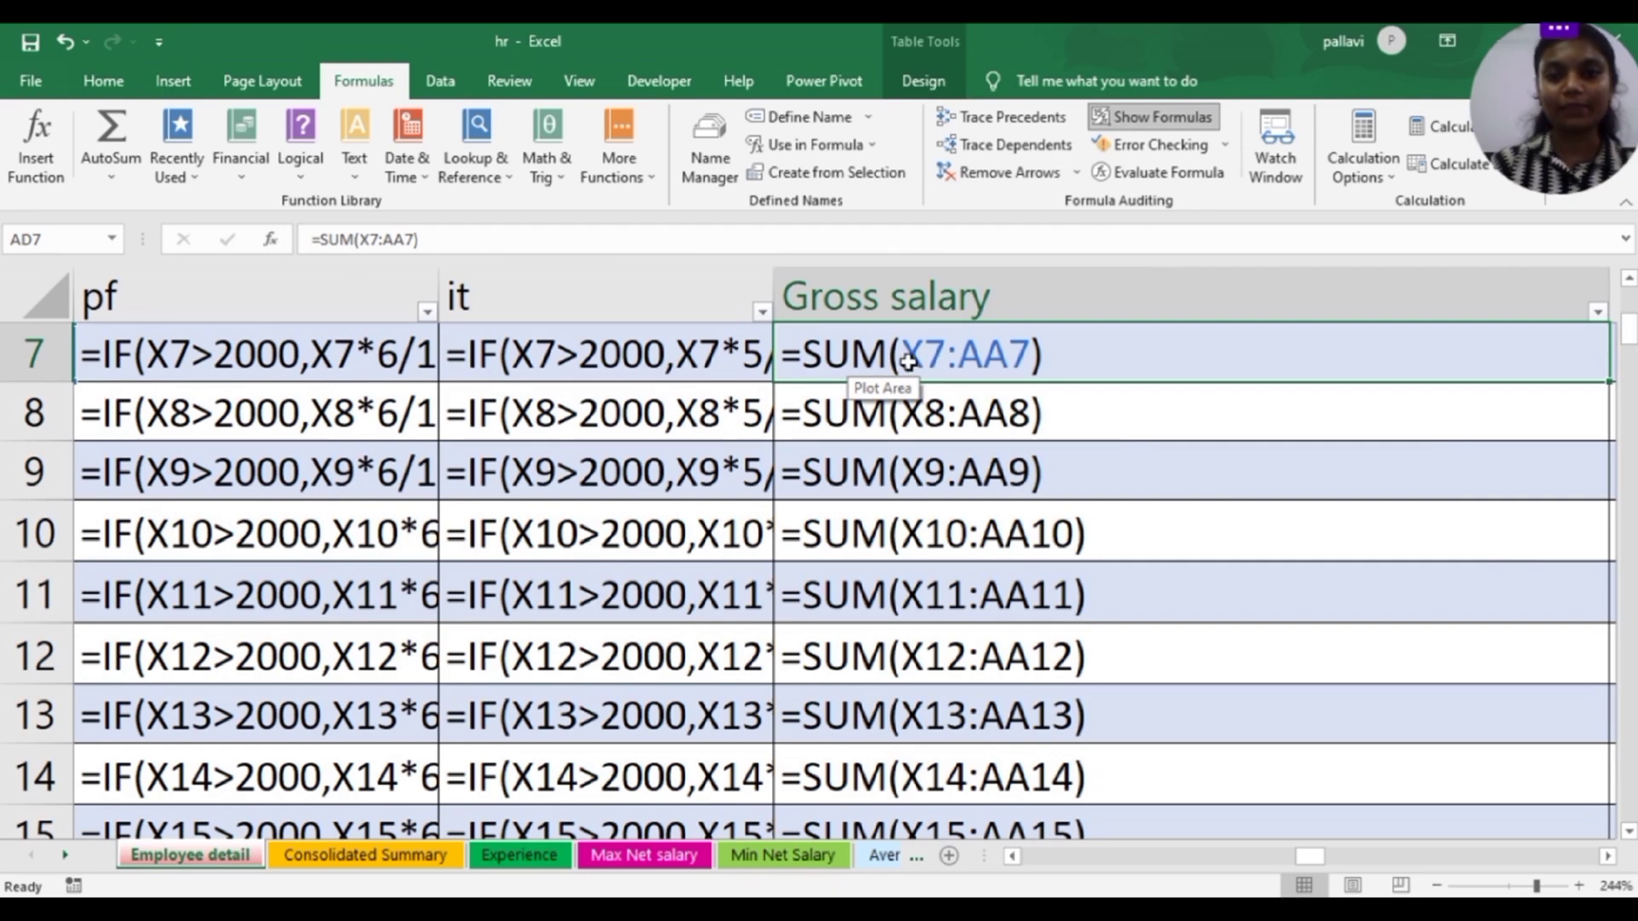
pyautogui.click(1015, 120)
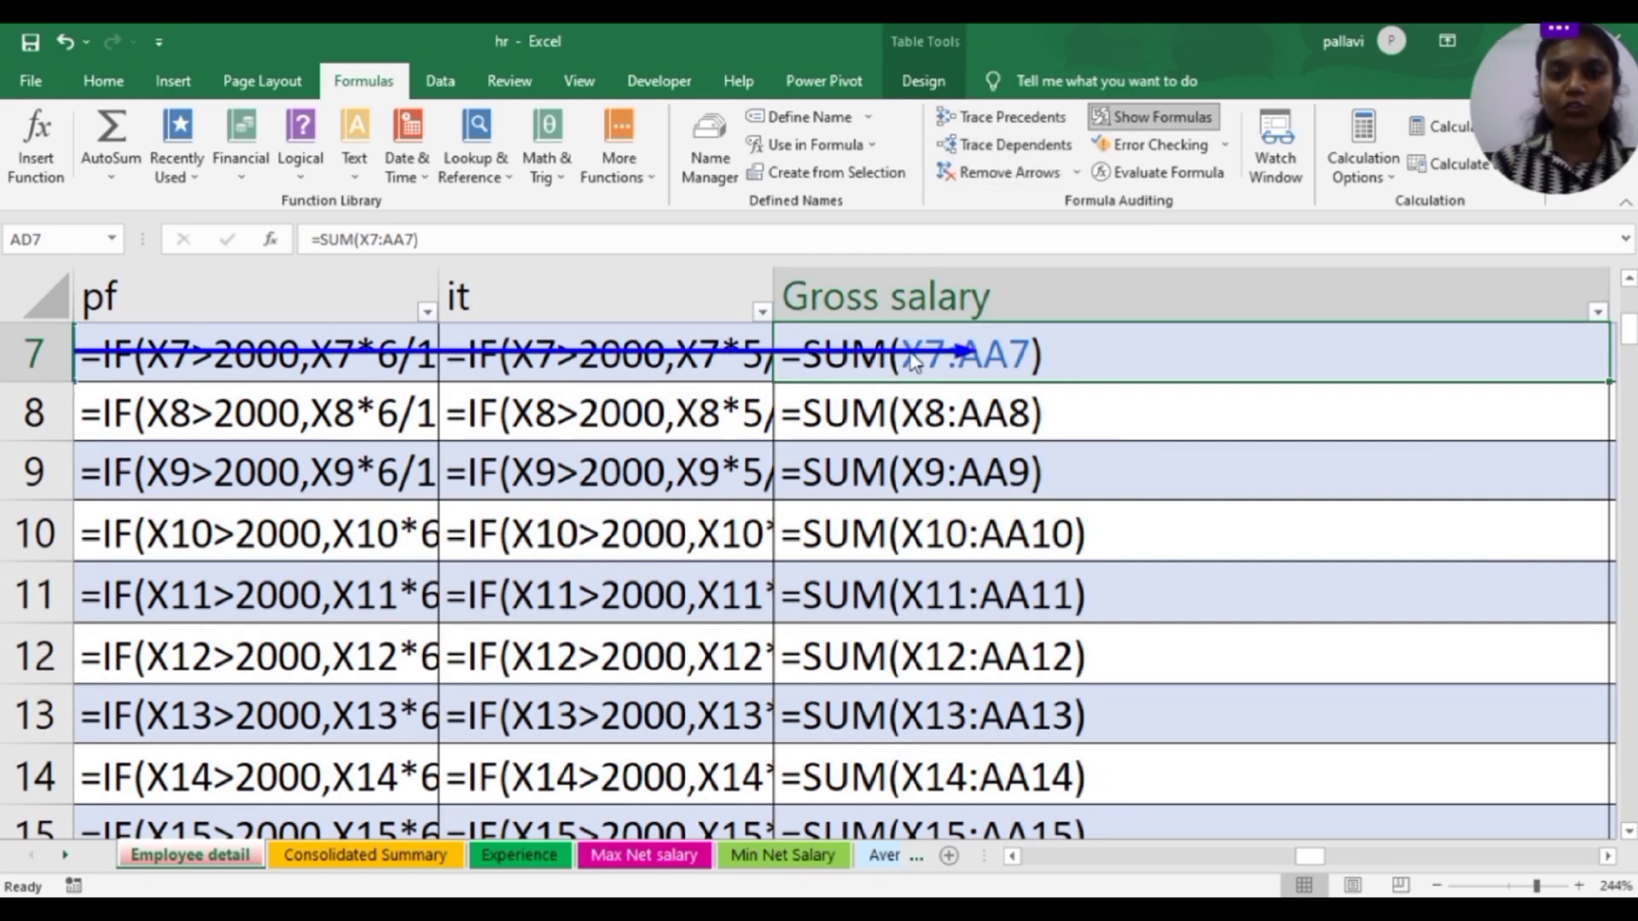
# Follow the tracer arrow from Basic Salary across ta, da and hra to the Gross salary formula
pyautogui.moveTo(1298, 865); pyautogui.dragTo(1262, 862)
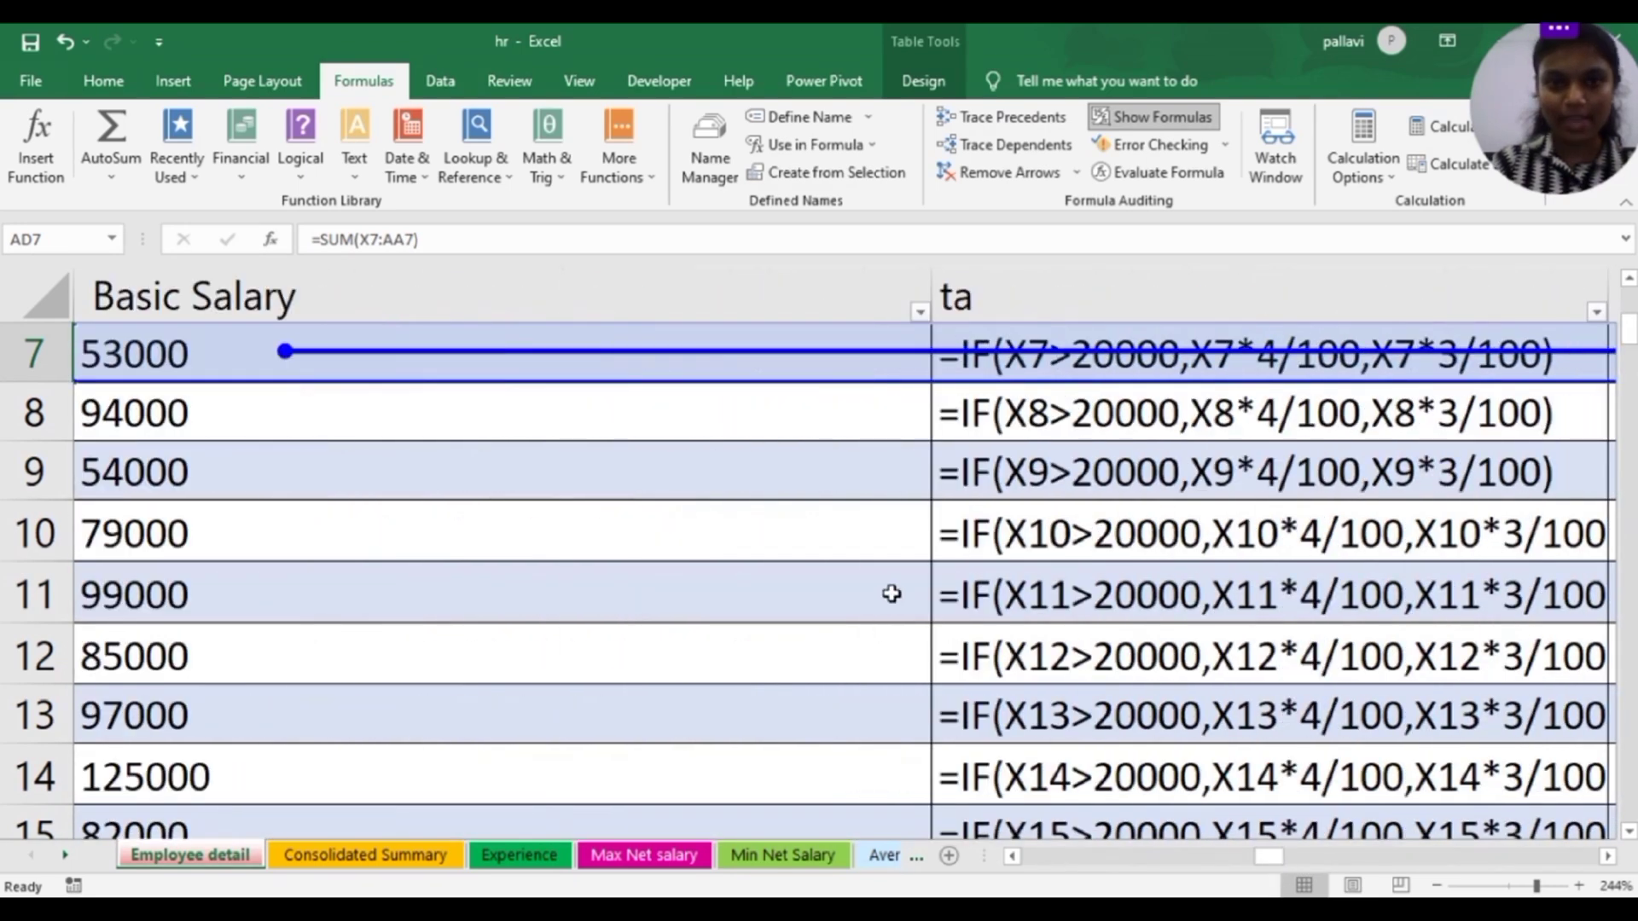
pyautogui.click(838, 367)
pyautogui.press('Right')
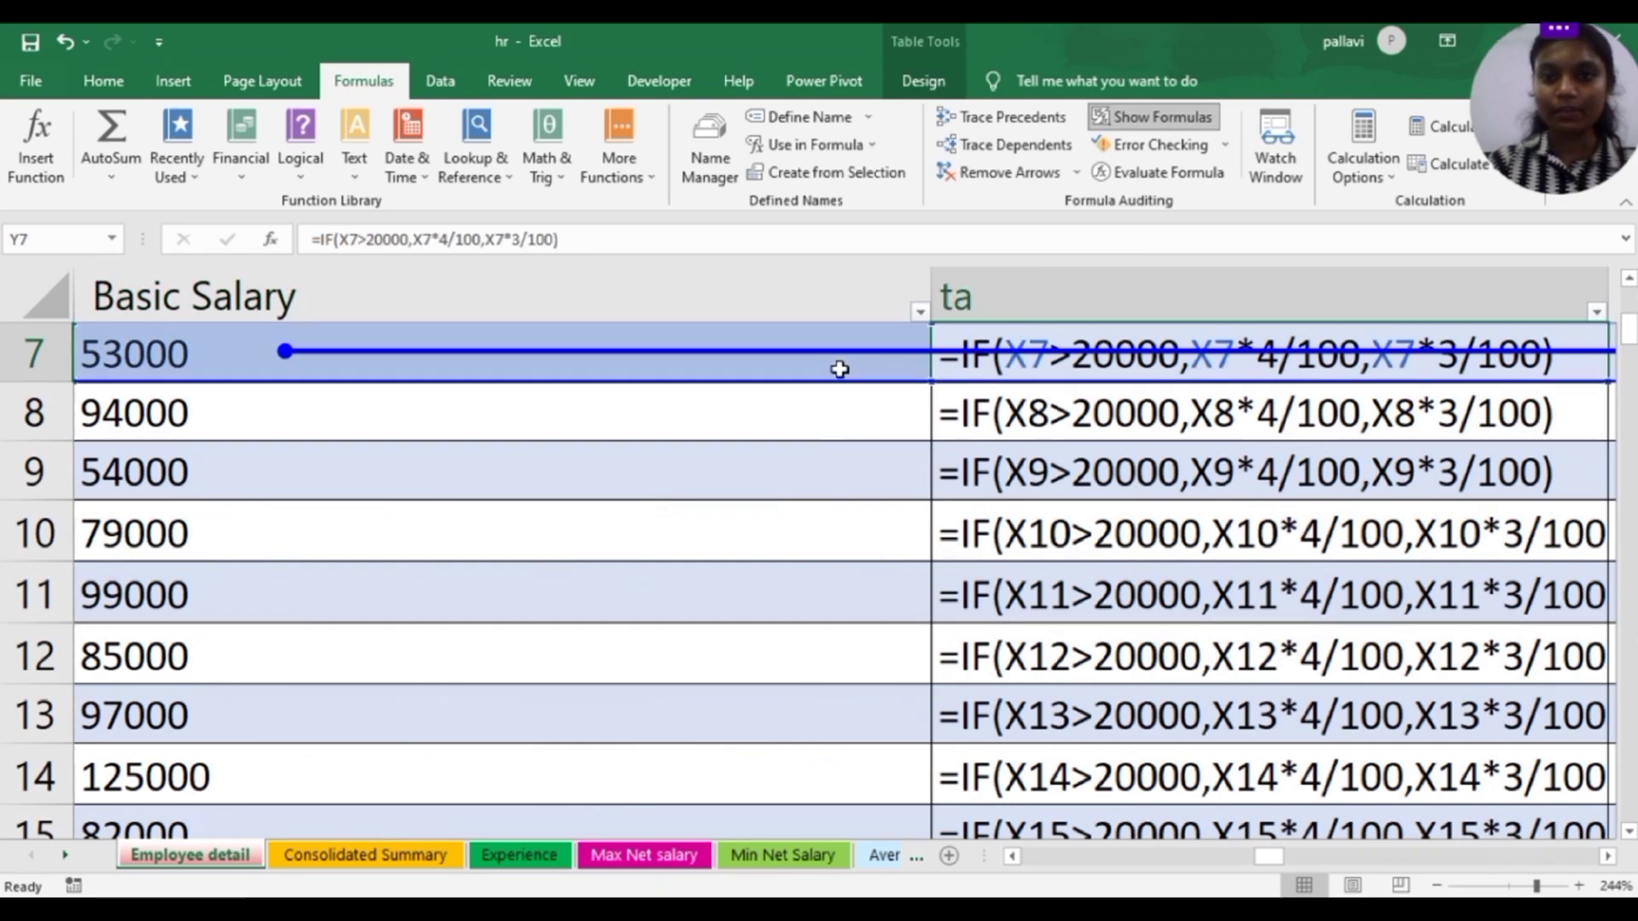
pyautogui.press('Right')
pyautogui.press('Right')
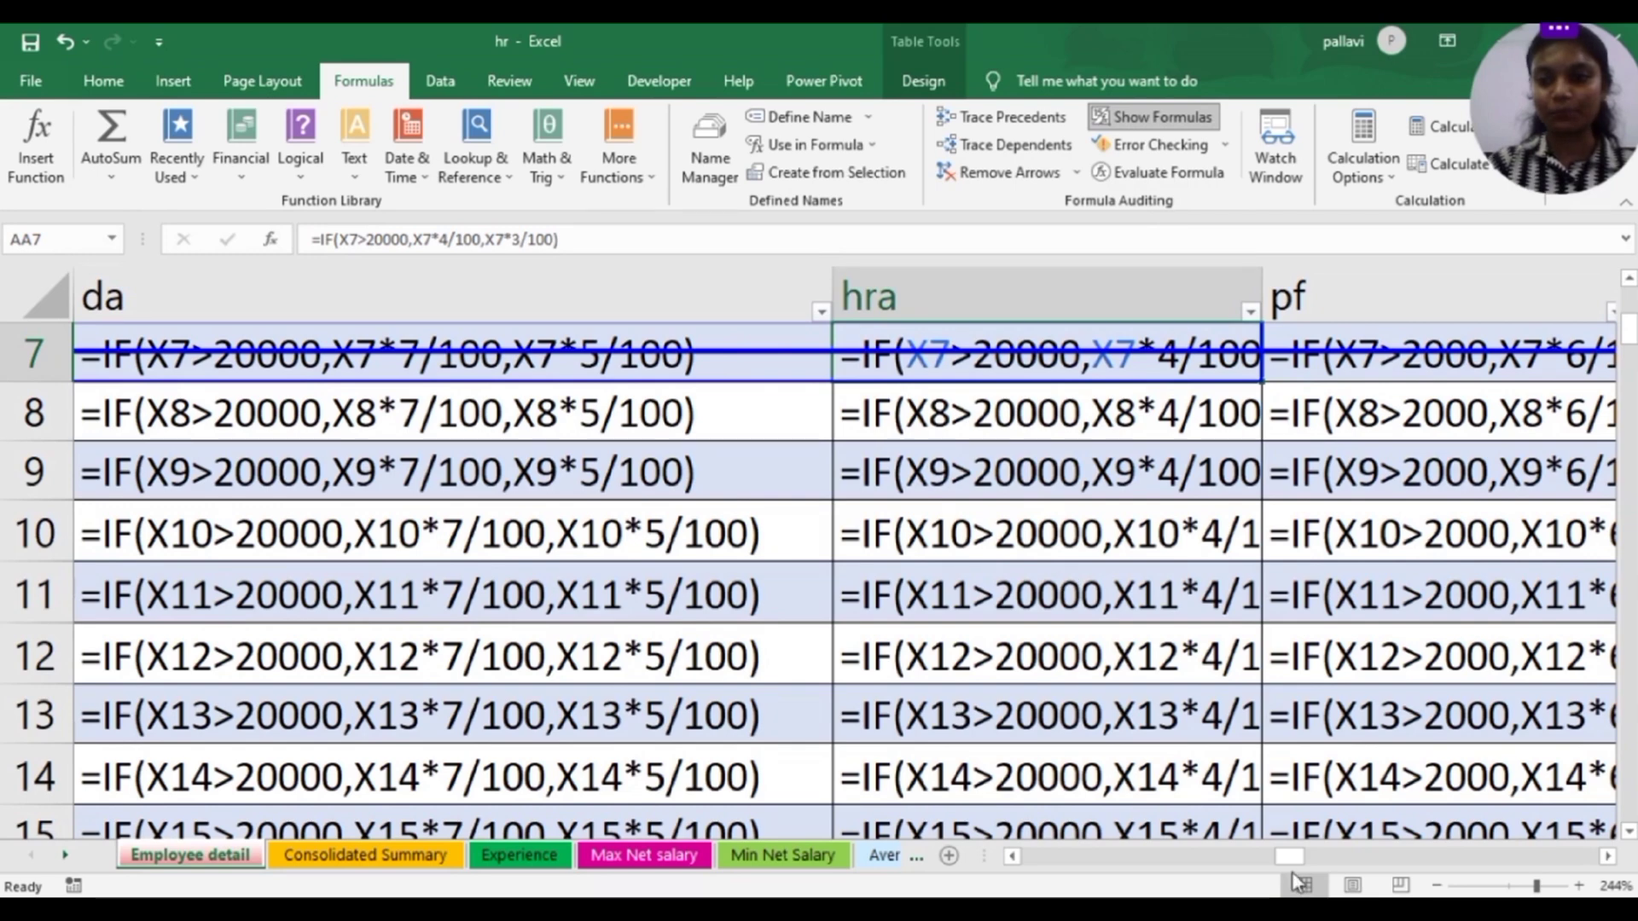
pyautogui.moveTo(1298, 856); pyautogui.dragTo(1323, 853)
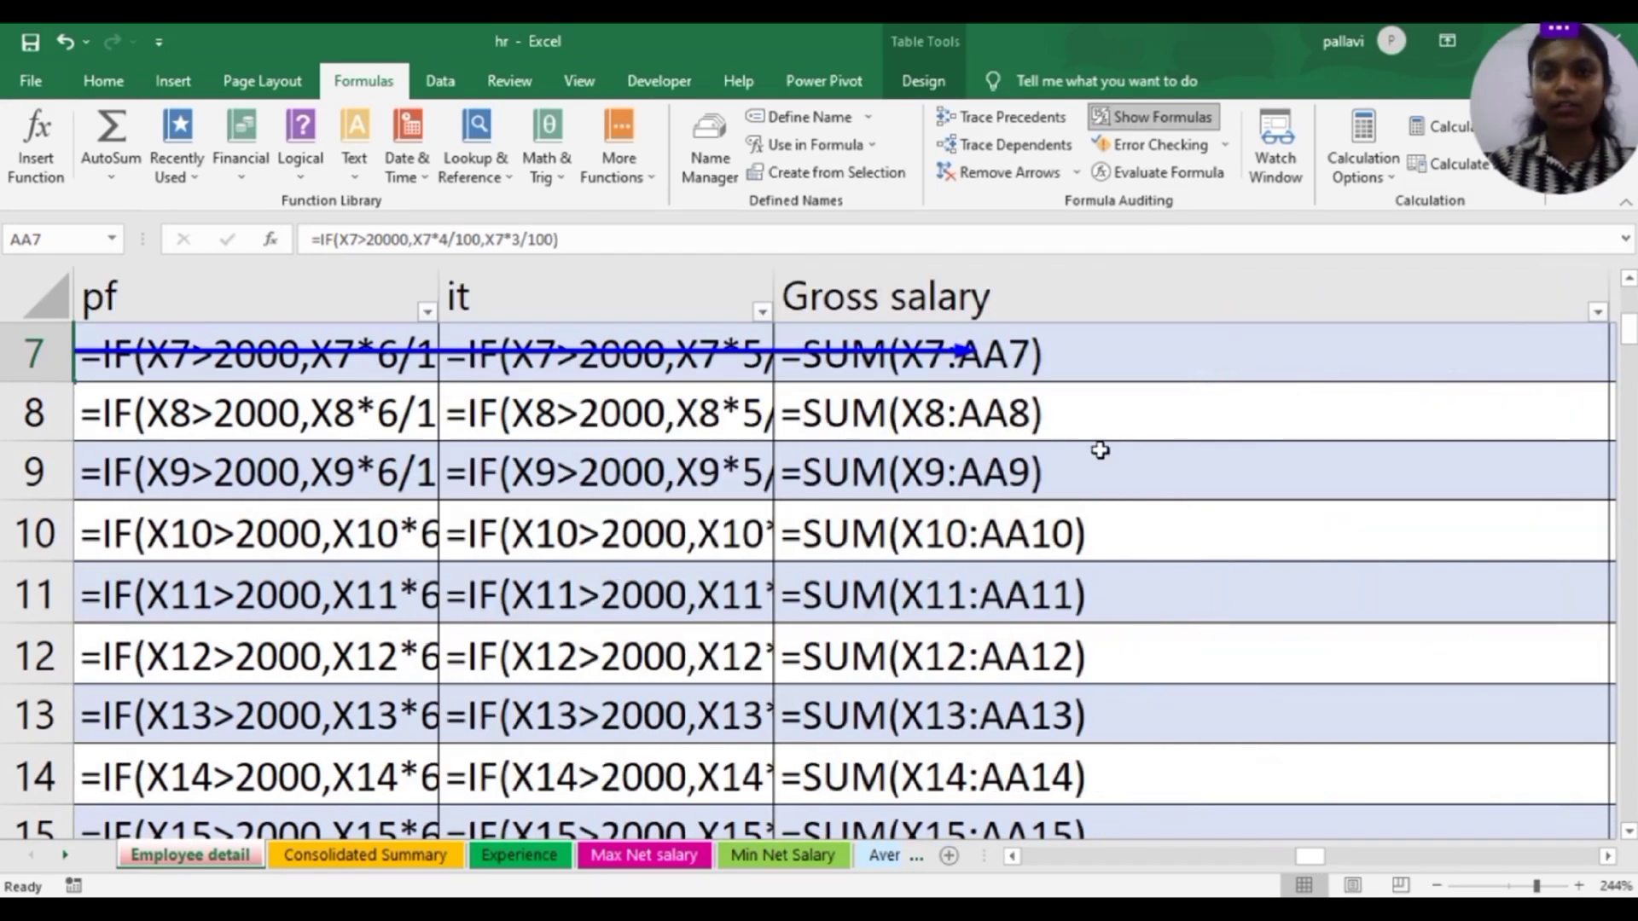
# Remove the tracer arrows and examine the first record's Gross salary and Deduction SUM formulas
pyautogui.click(1015, 175)
pyautogui.click(1015, 174)
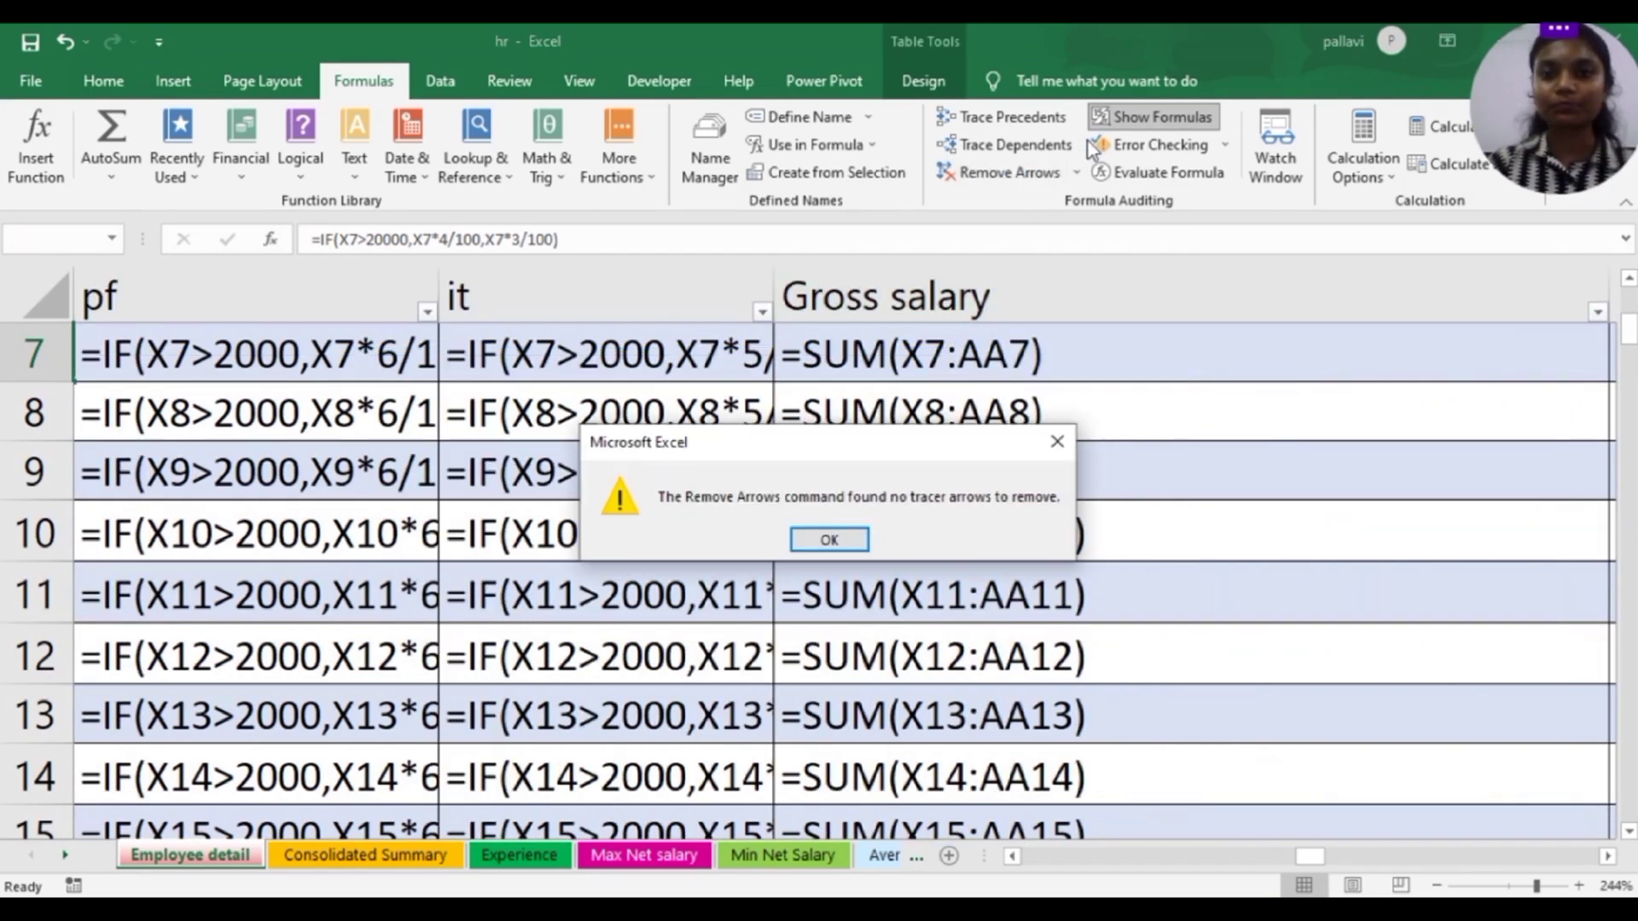
pyautogui.click(854, 538)
pyautogui.click(949, 353)
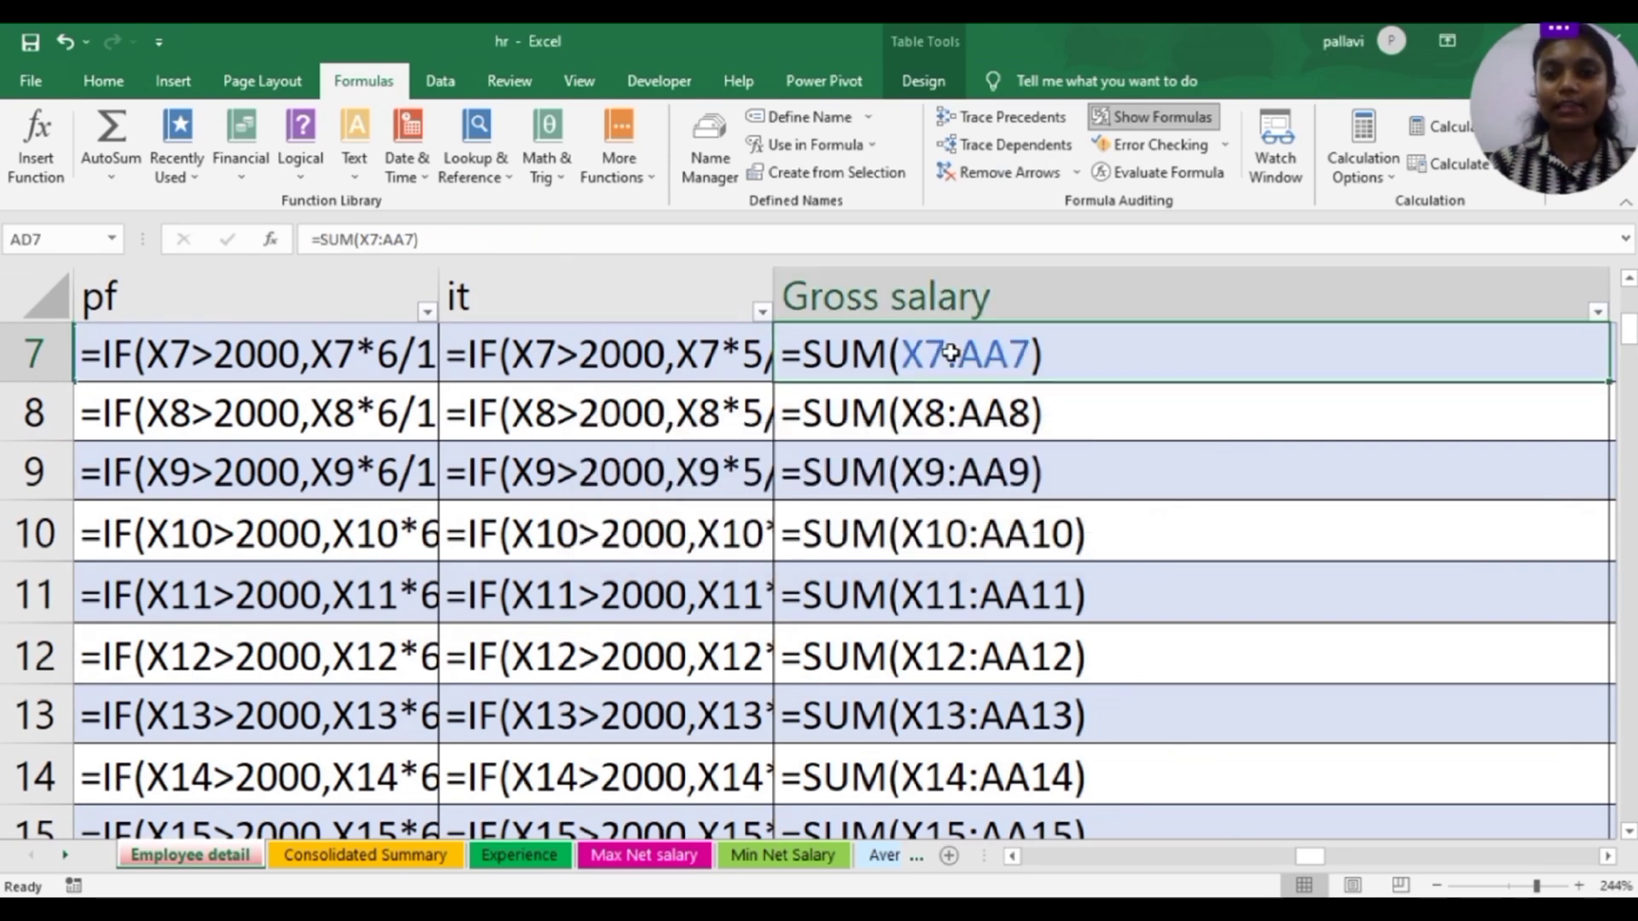
pyautogui.press('Right')
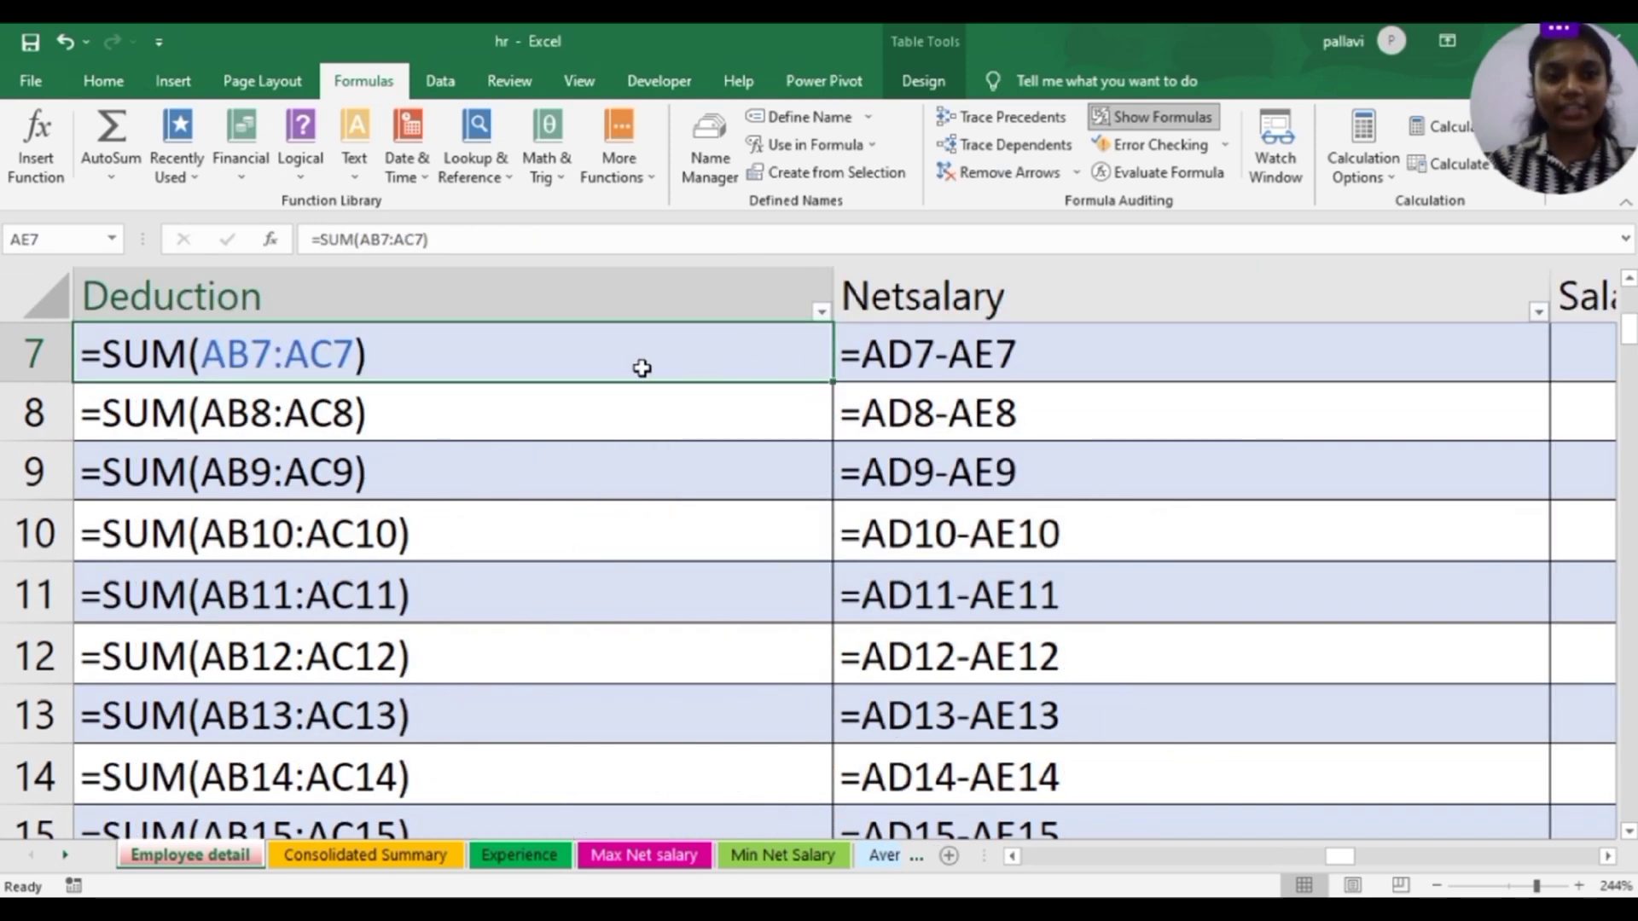
# Trace the precedents of Deduction in cell AE7 back to pf and it, and clear the formula display and tracer arrows
pyautogui.click(995, 118)
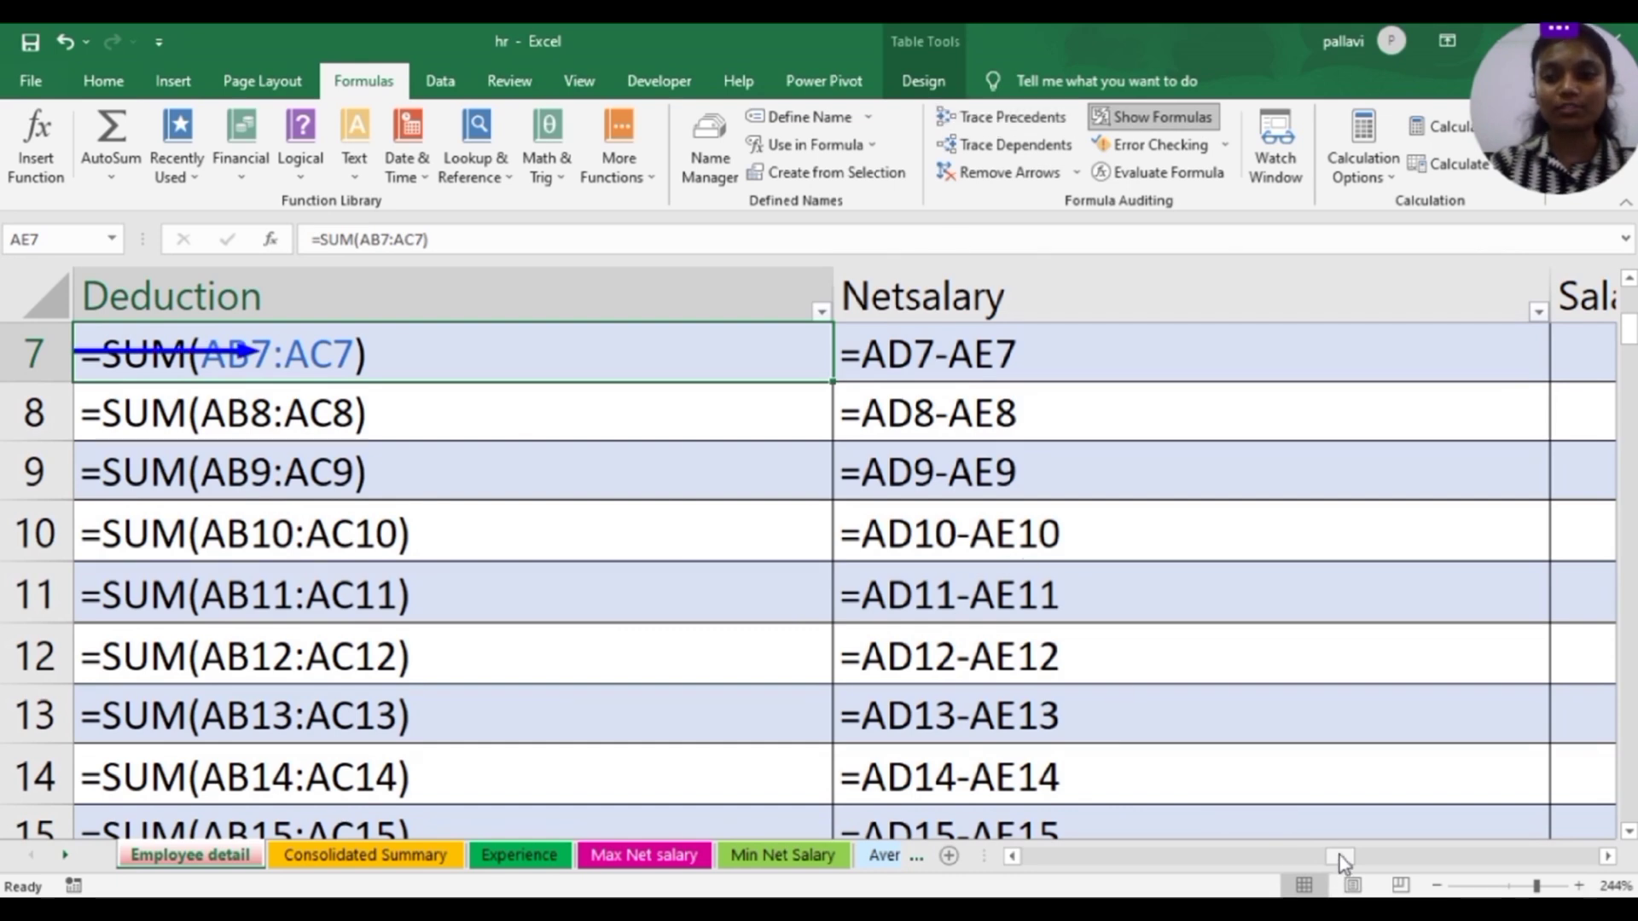
pyautogui.moveTo(1337, 855); pyautogui.dragTo(1299, 856)
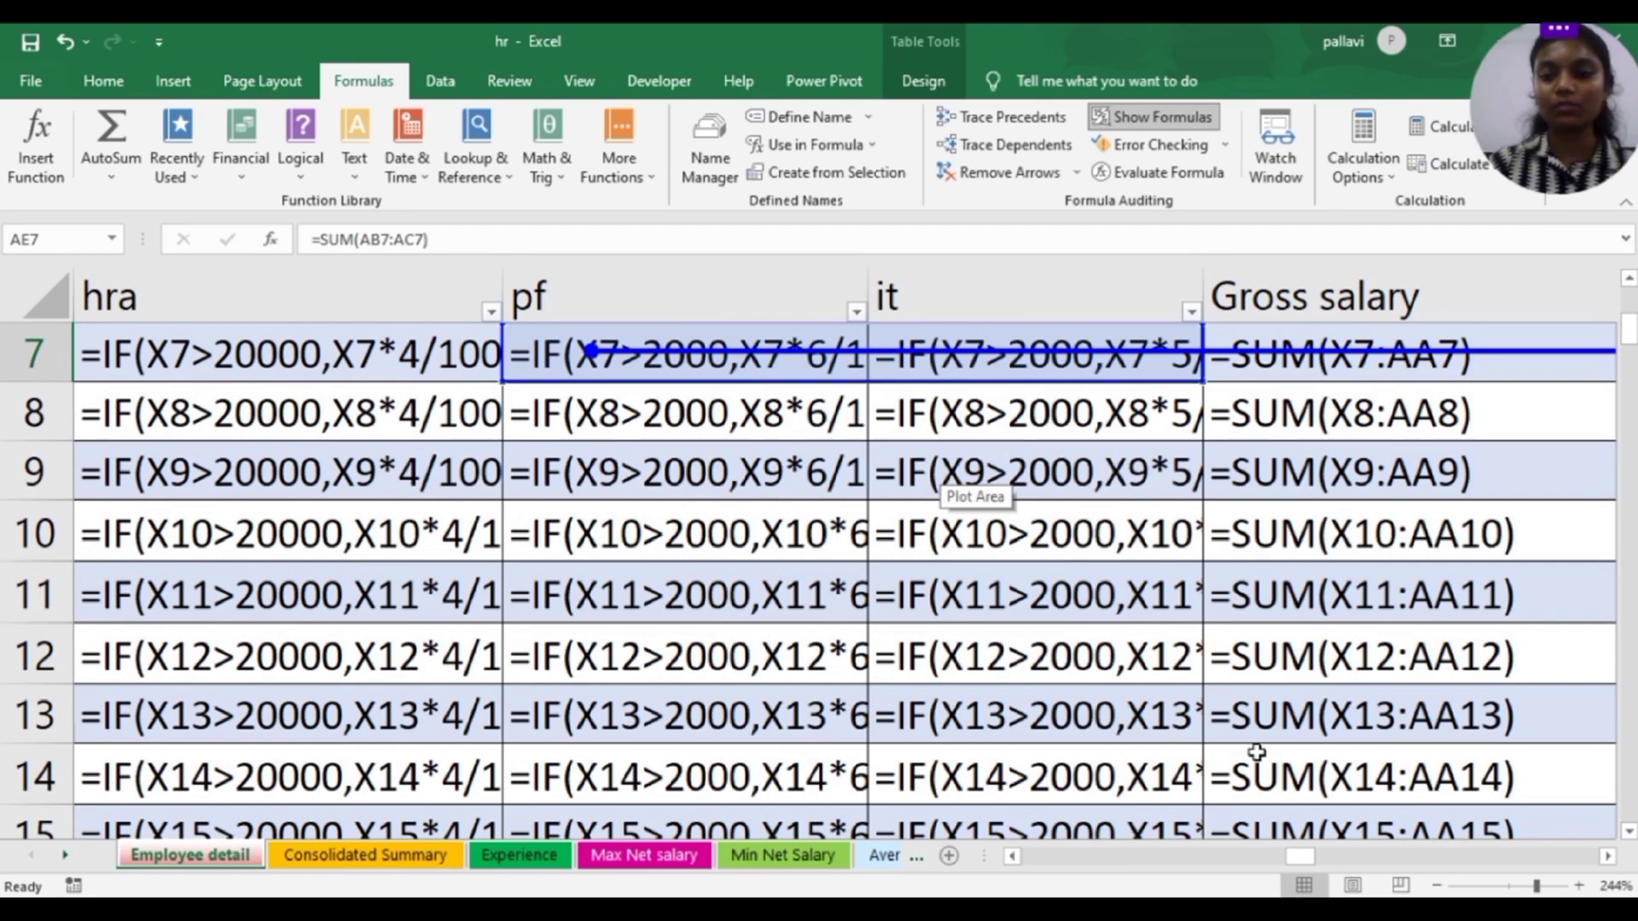
pyautogui.moveTo(1301, 853); pyautogui.dragTo(1328, 857)
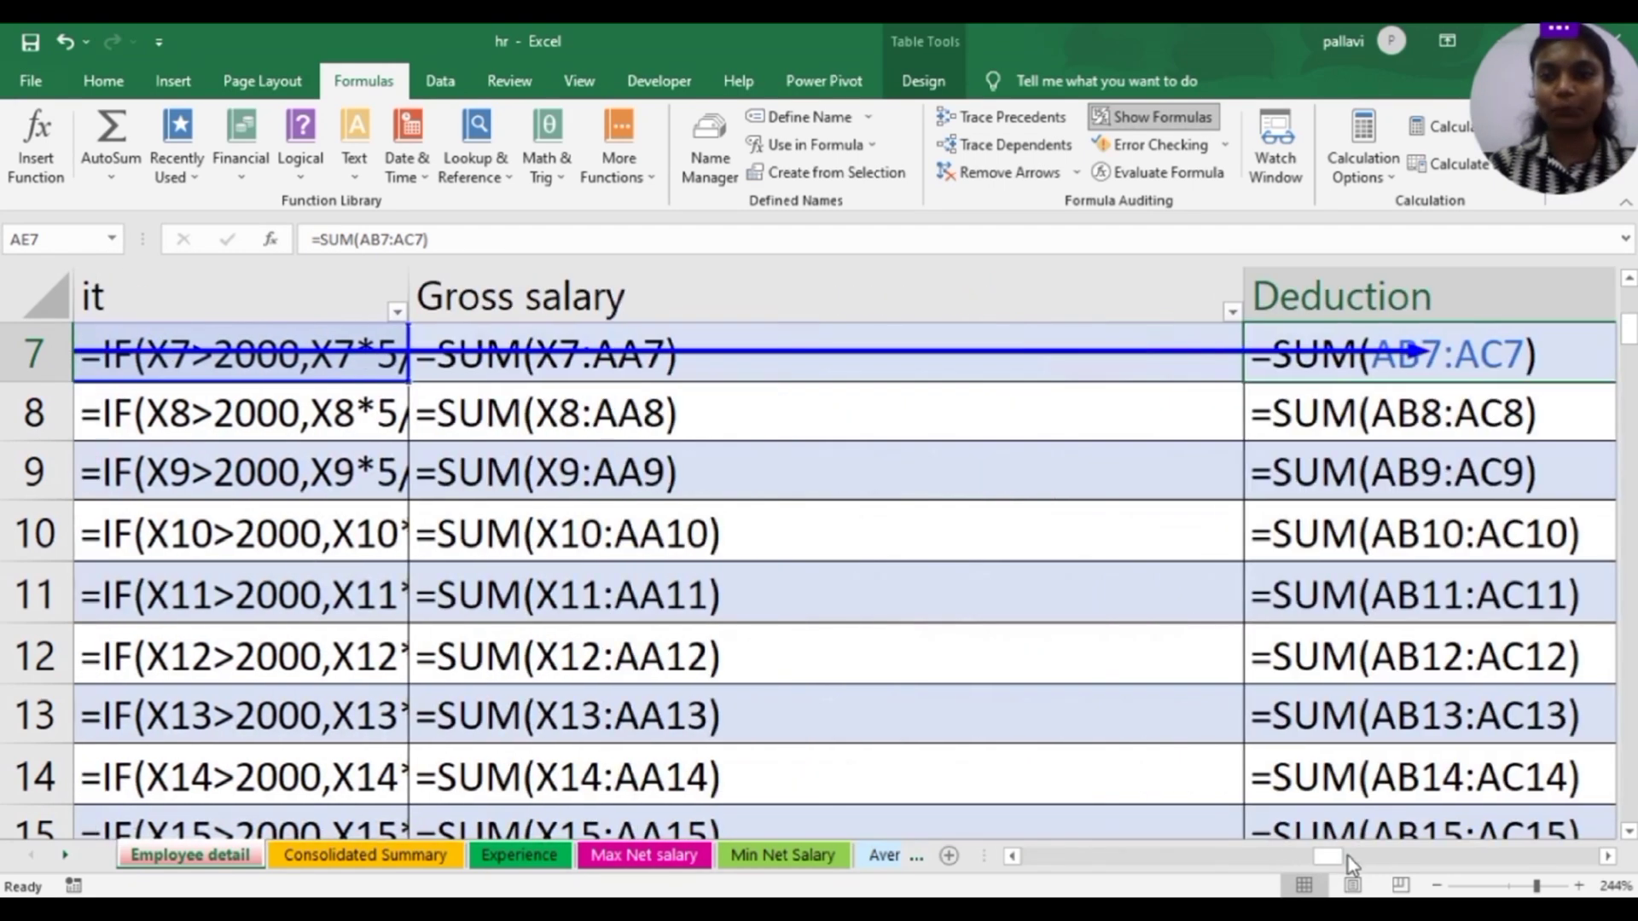
pyautogui.click(1348, 857)
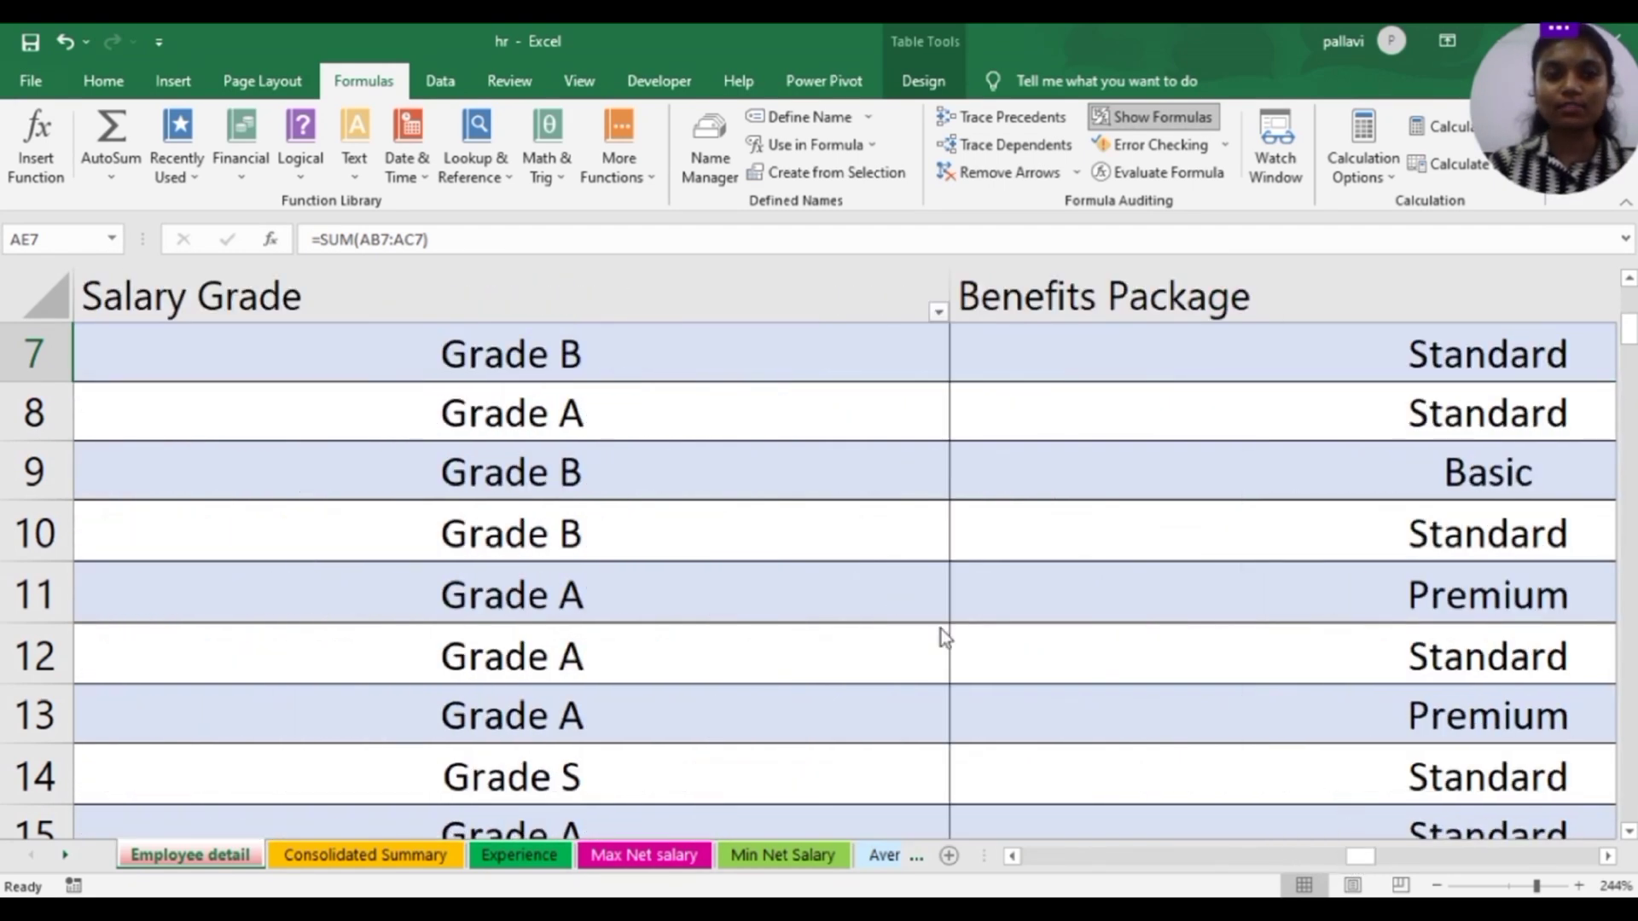
pyautogui.moveTo(1360, 855); pyautogui.dragTo(1334, 856)
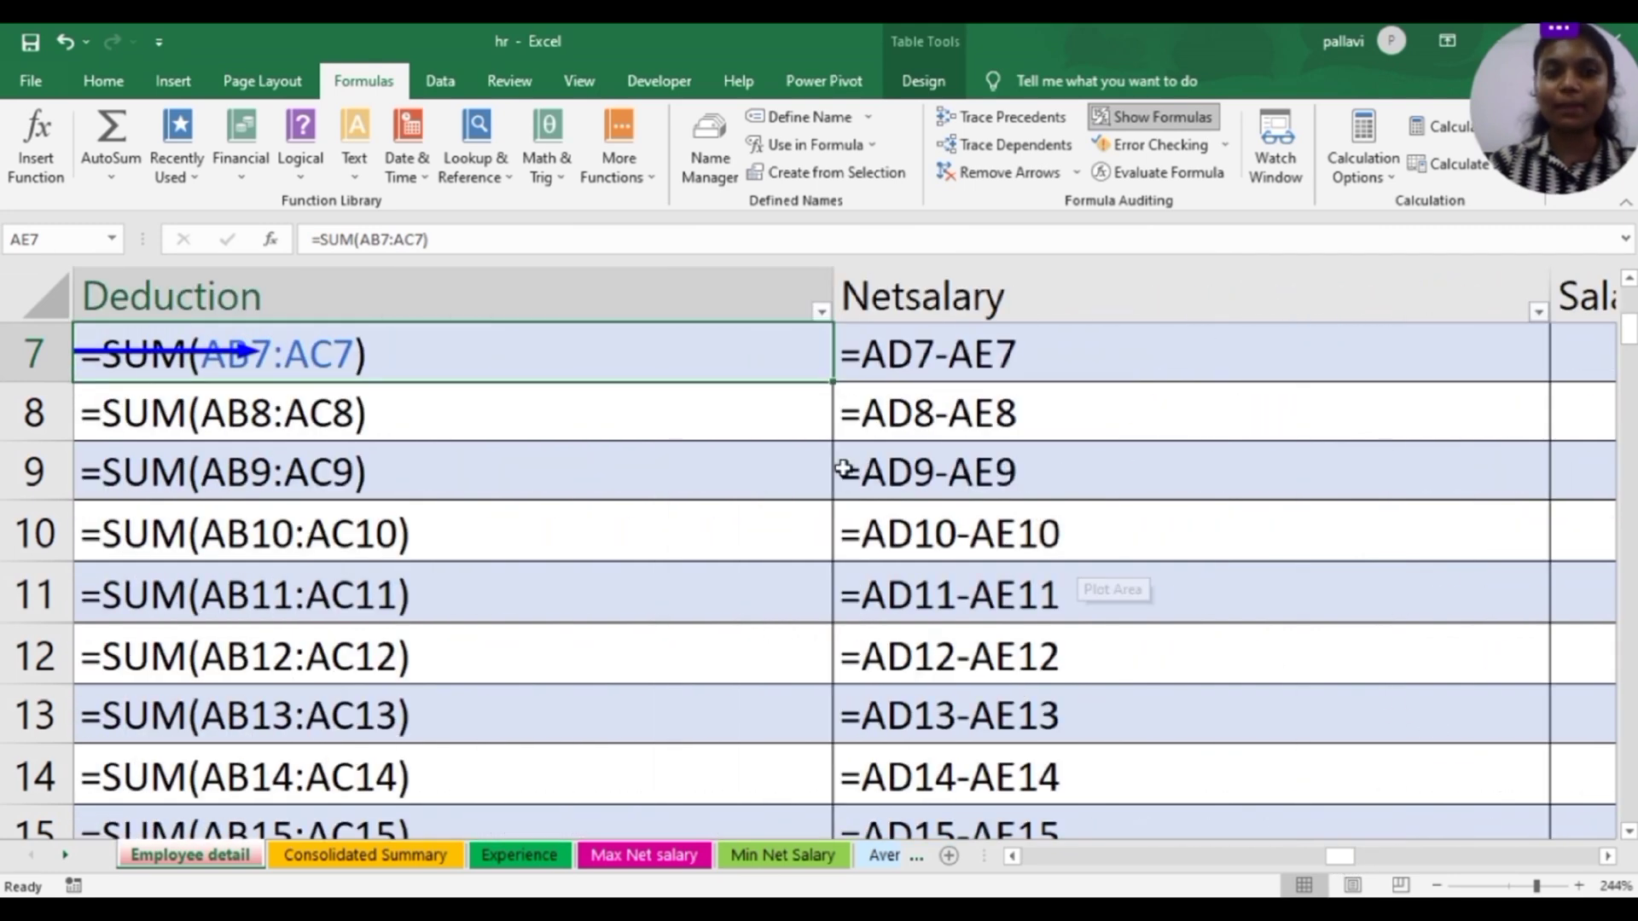
pyautogui.click(1152, 117)
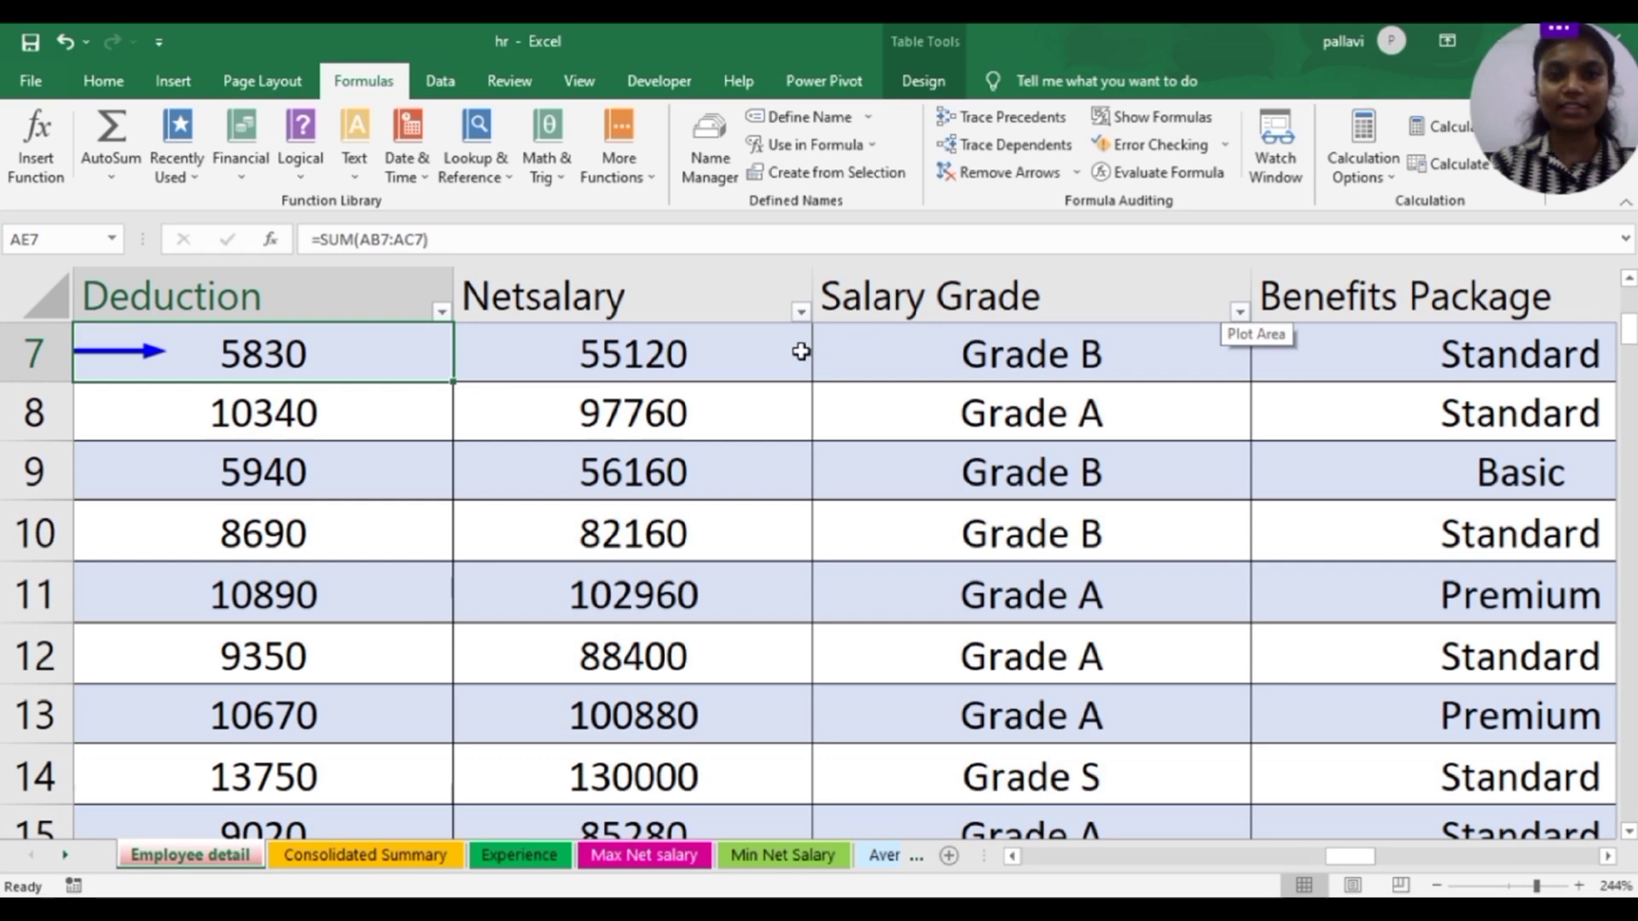
pyautogui.click(993, 172)
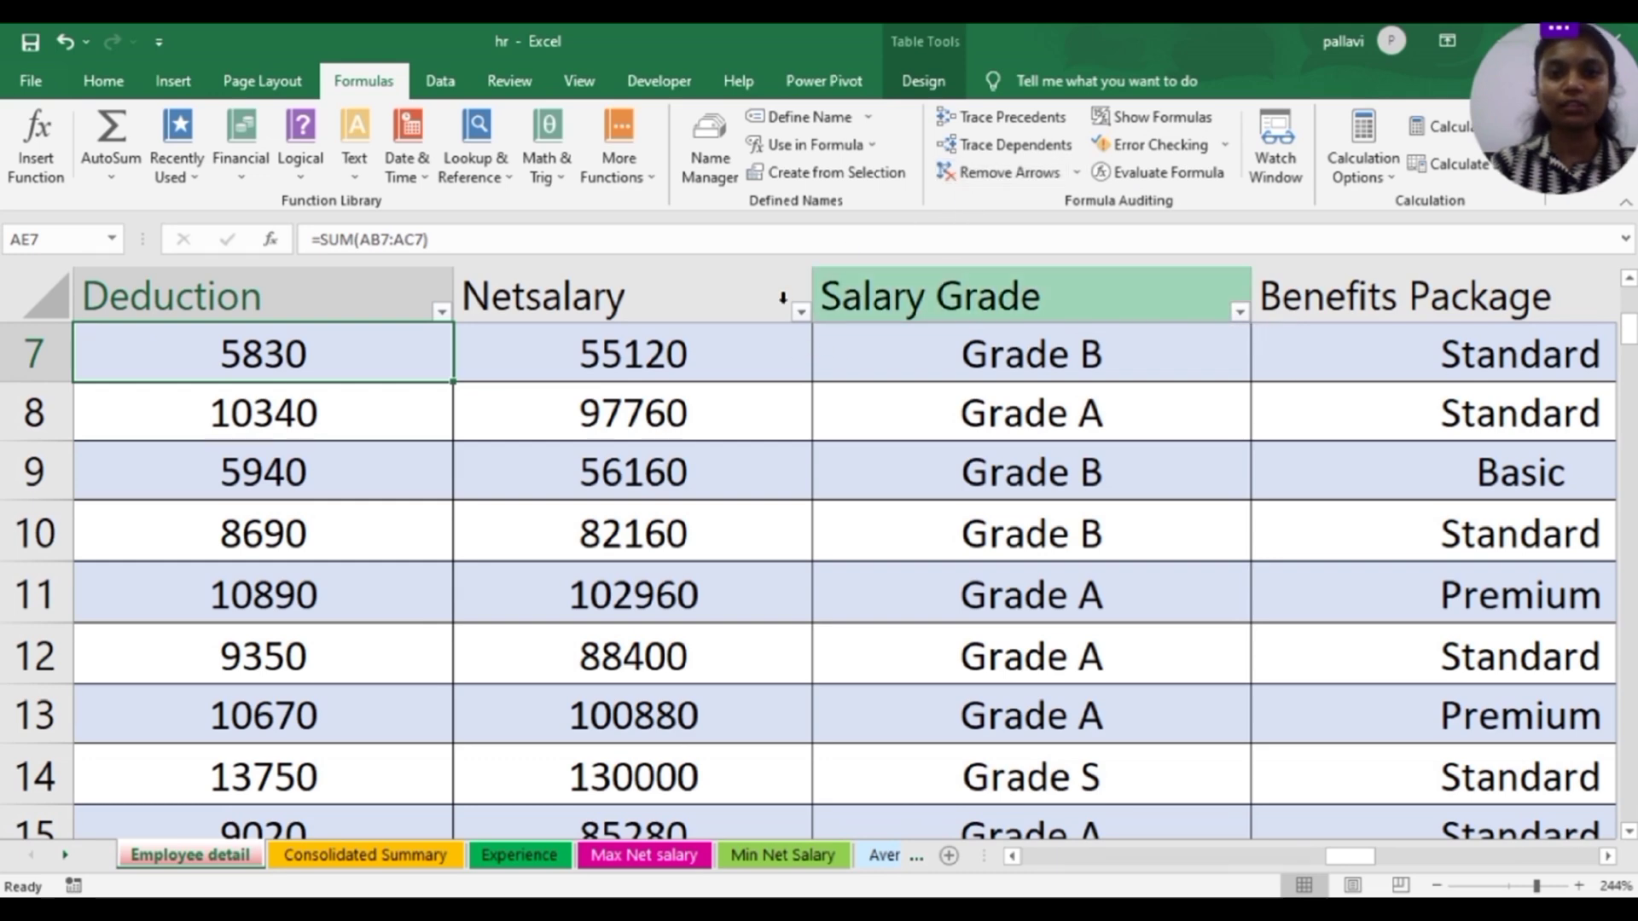
# Display the sheet's formulas and trace the precedents of Netsalary in cell AF7 back to Gross salary and Deduction
pyautogui.click(721, 351)
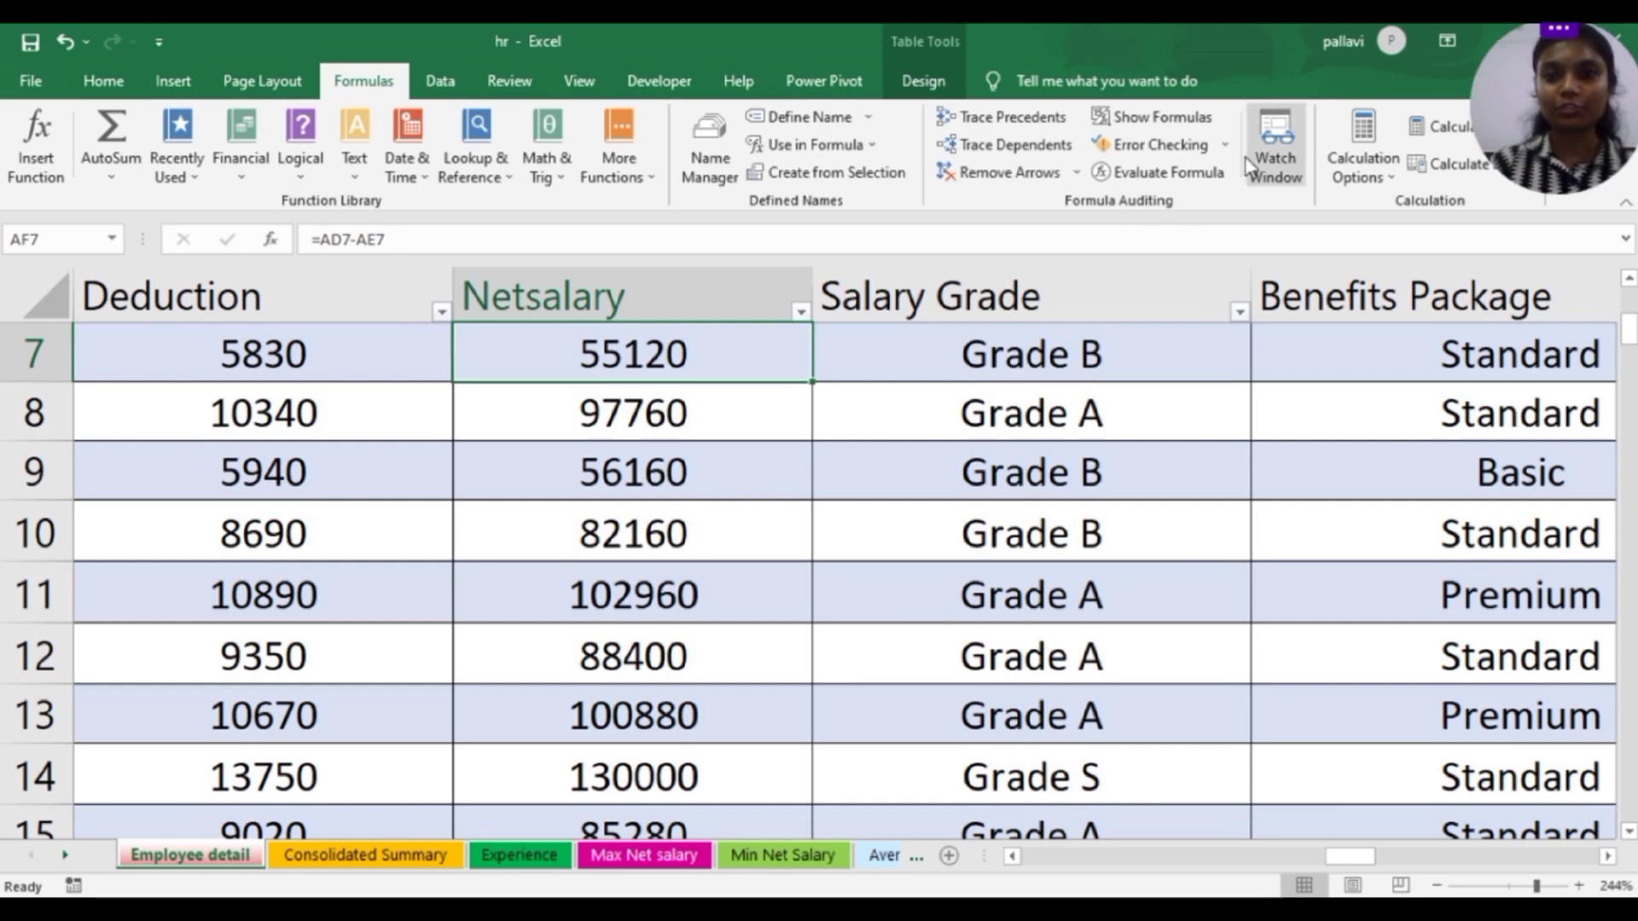
pyautogui.click(1172, 117)
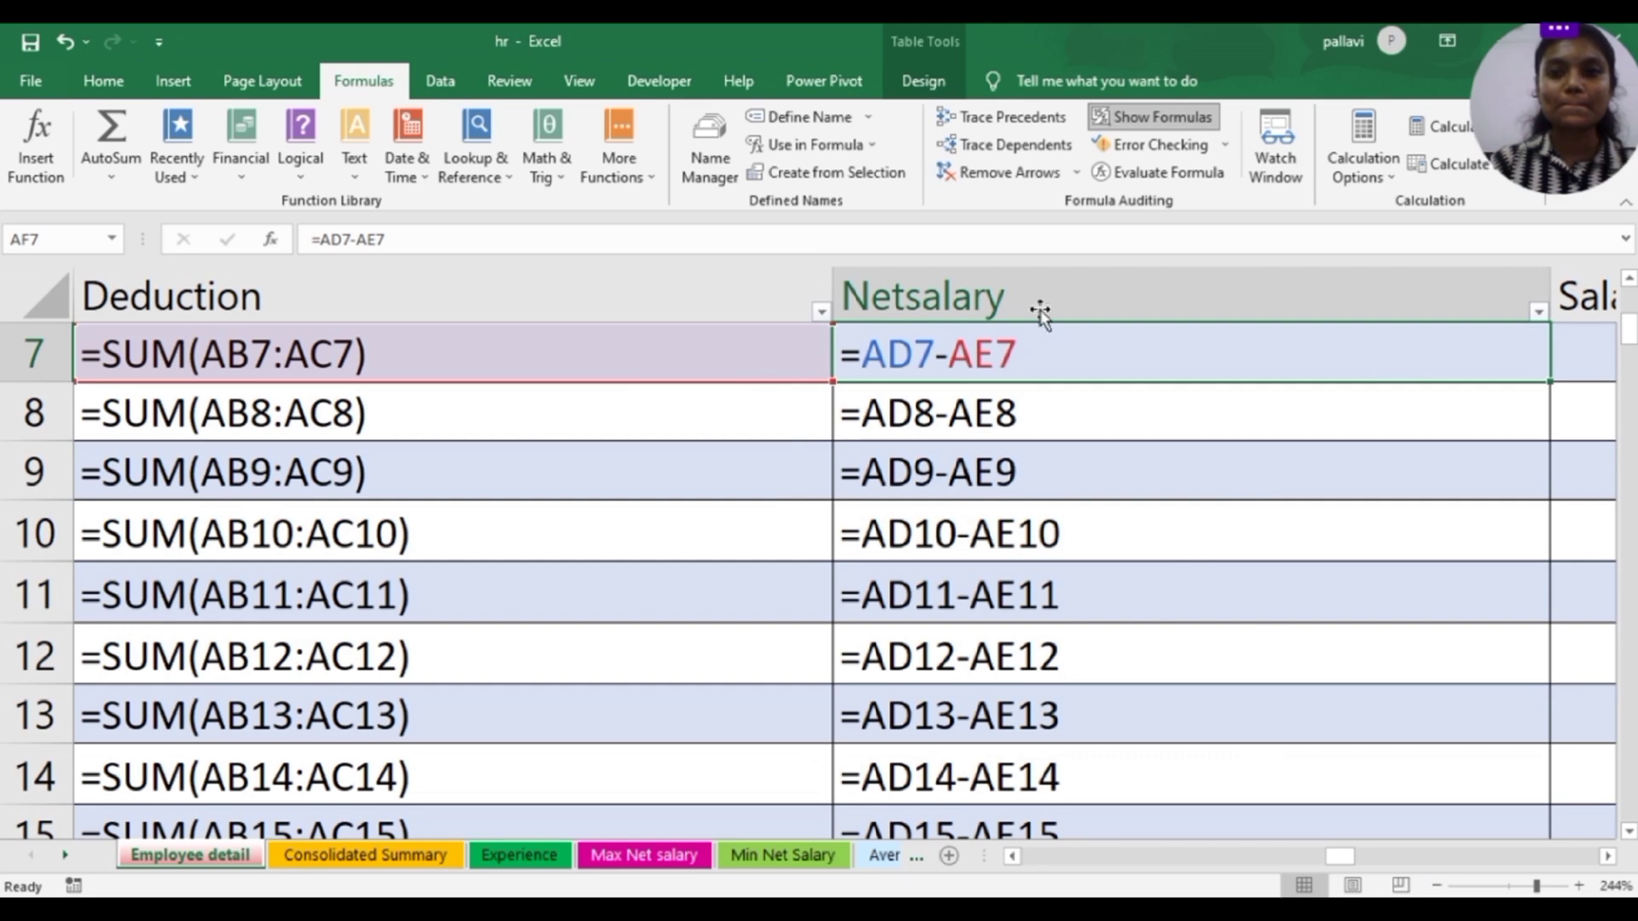
pyautogui.click(1013, 119)
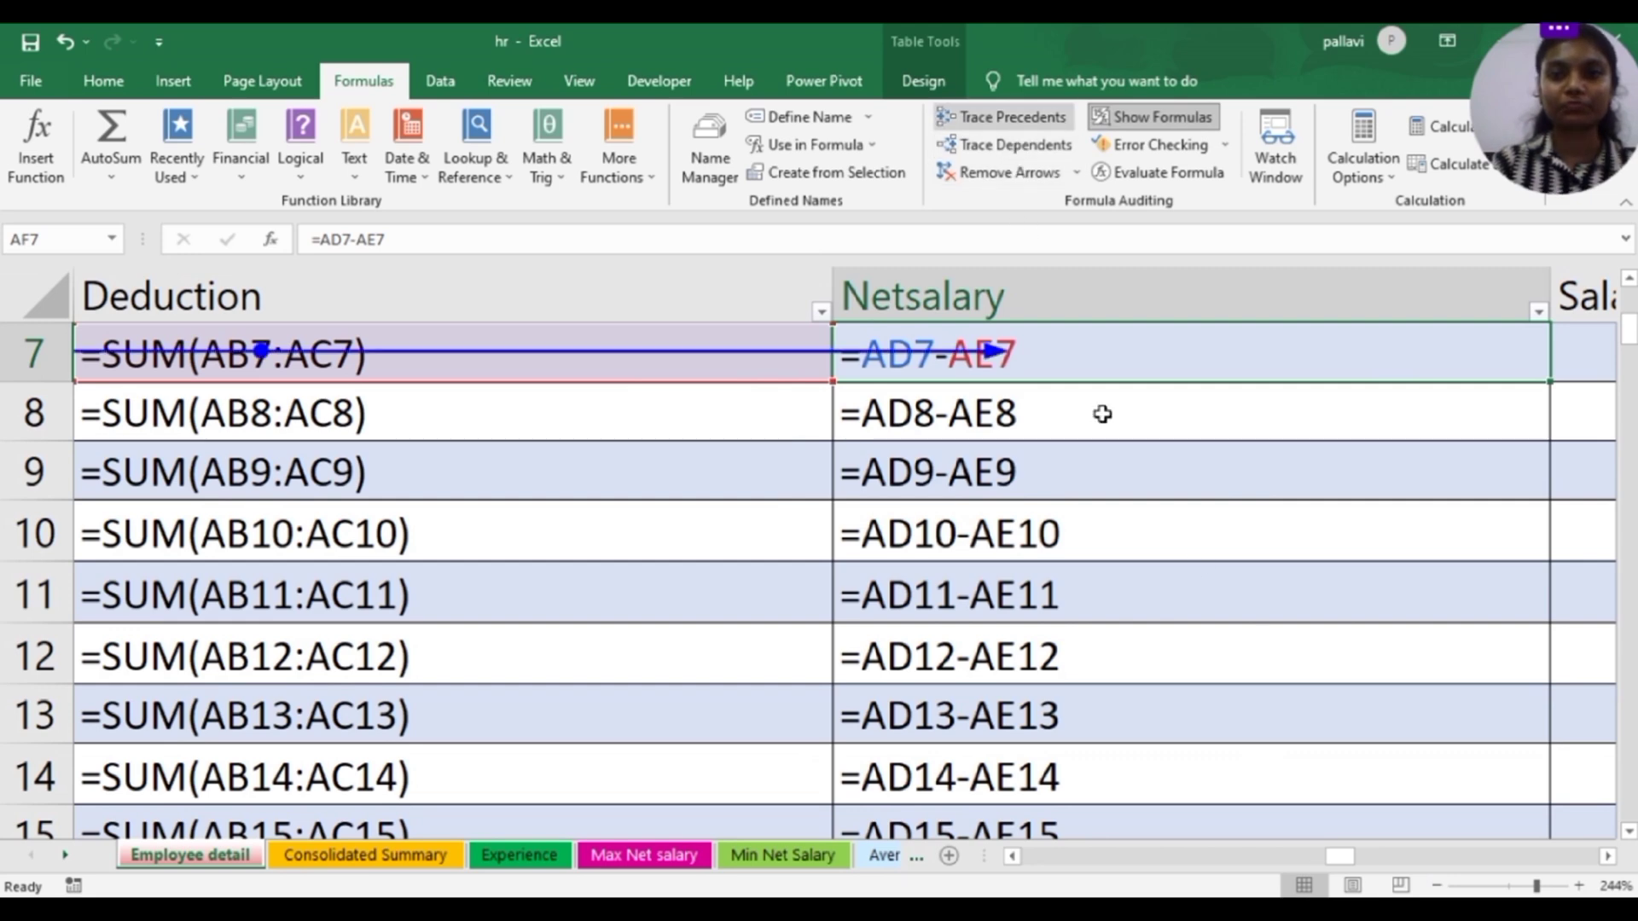
pyautogui.moveTo(1339, 856); pyautogui.dragTo(1320, 856)
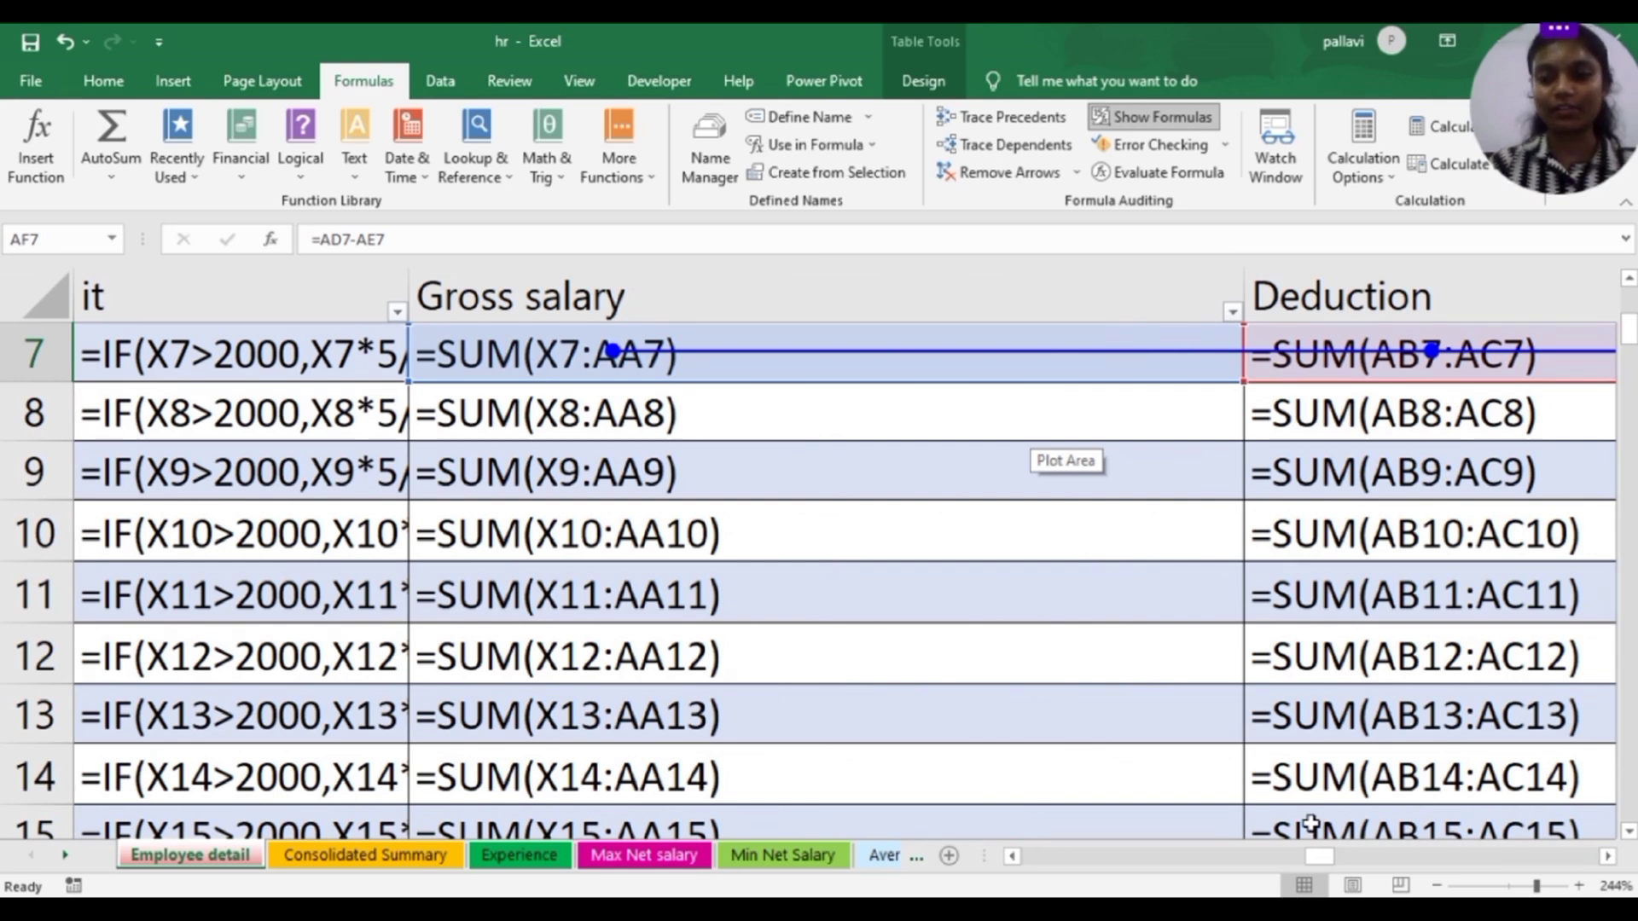
pyautogui.moveTo(1318, 857); pyautogui.dragTo(1360, 857)
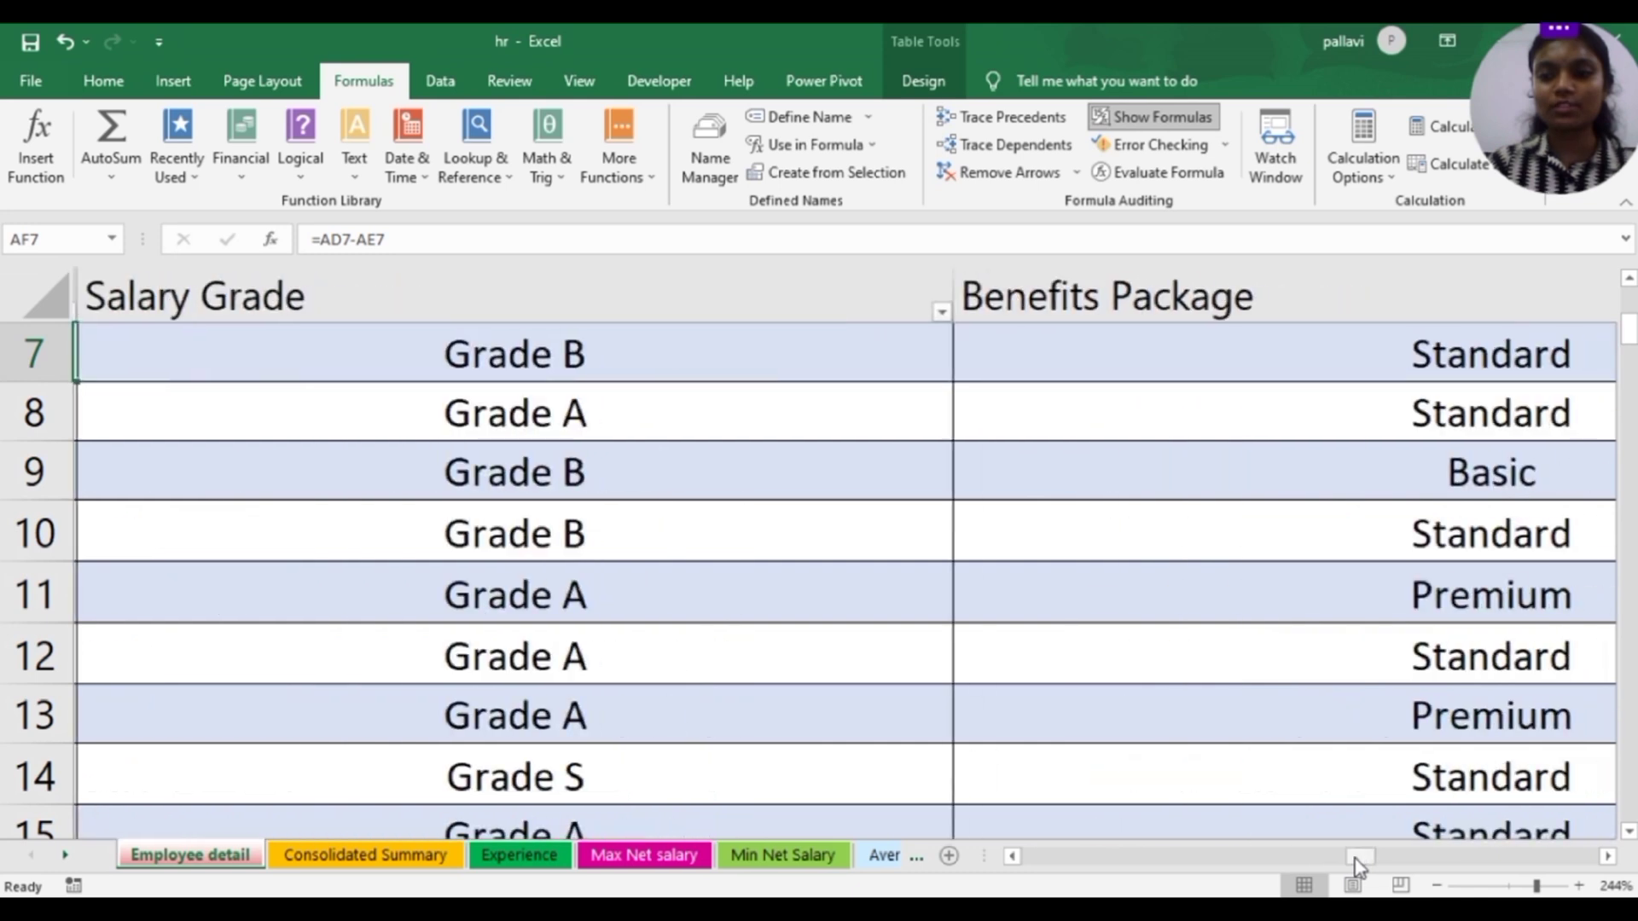
# Return the sheet to showing values and step through the first record's Salary Grade, Benefits Package, Performance and Points cells
pyautogui.click(576, 344)
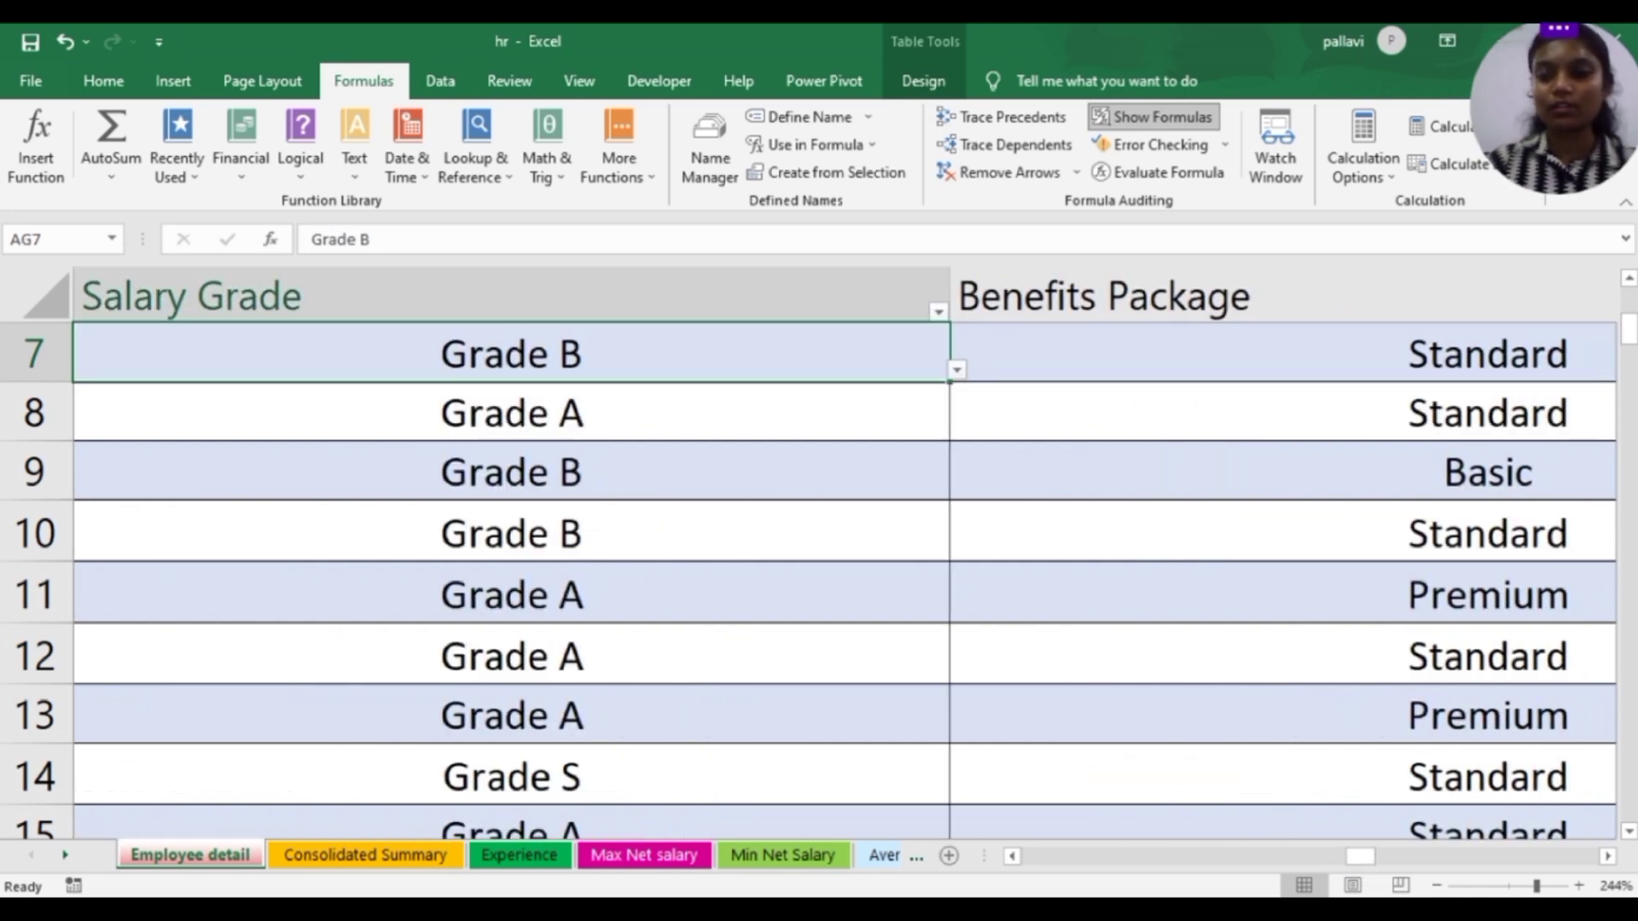
pyautogui.moveTo(1535, 888); pyautogui.dragTo(1538, 889)
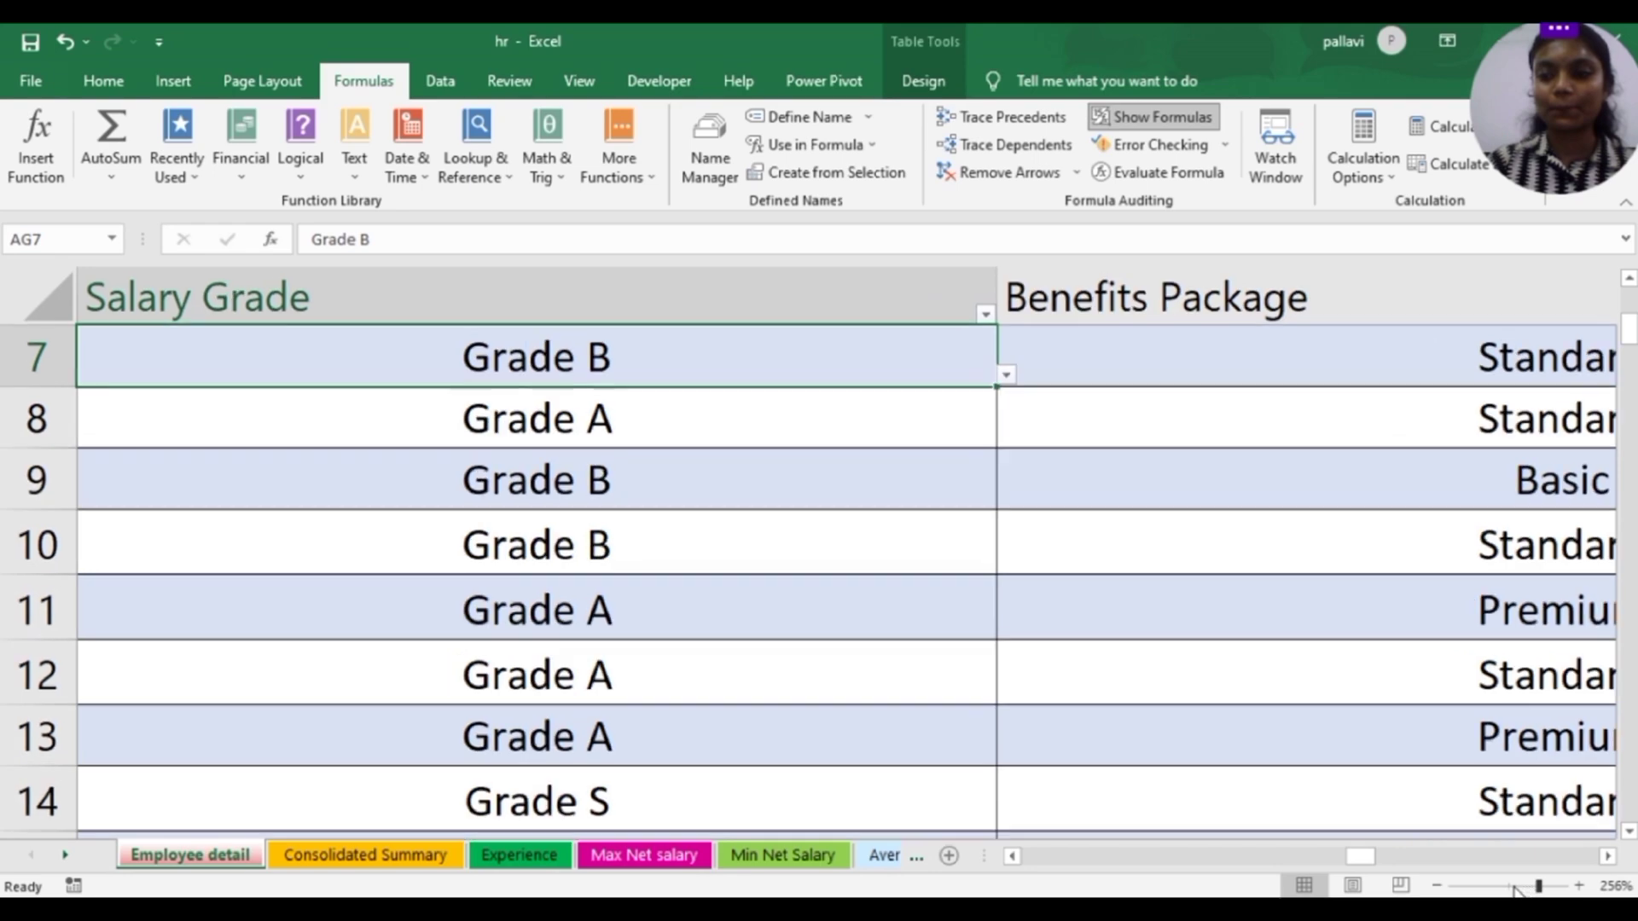
pyautogui.click(1480, 887)
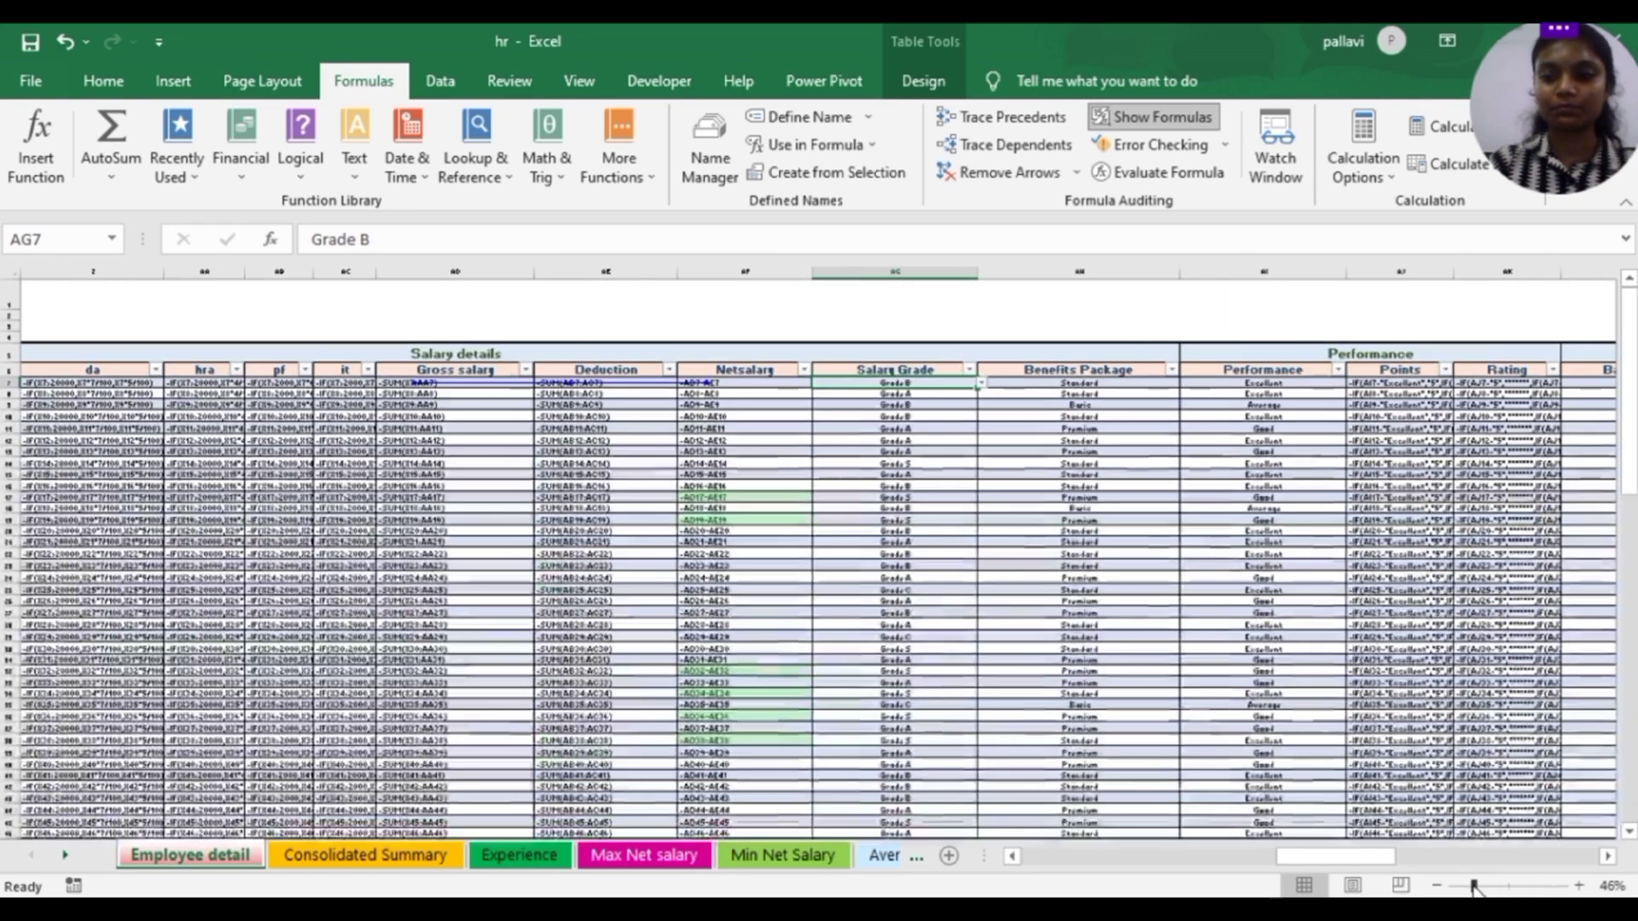
pyautogui.moveTo(1478, 887); pyautogui.dragTo(1495, 887)
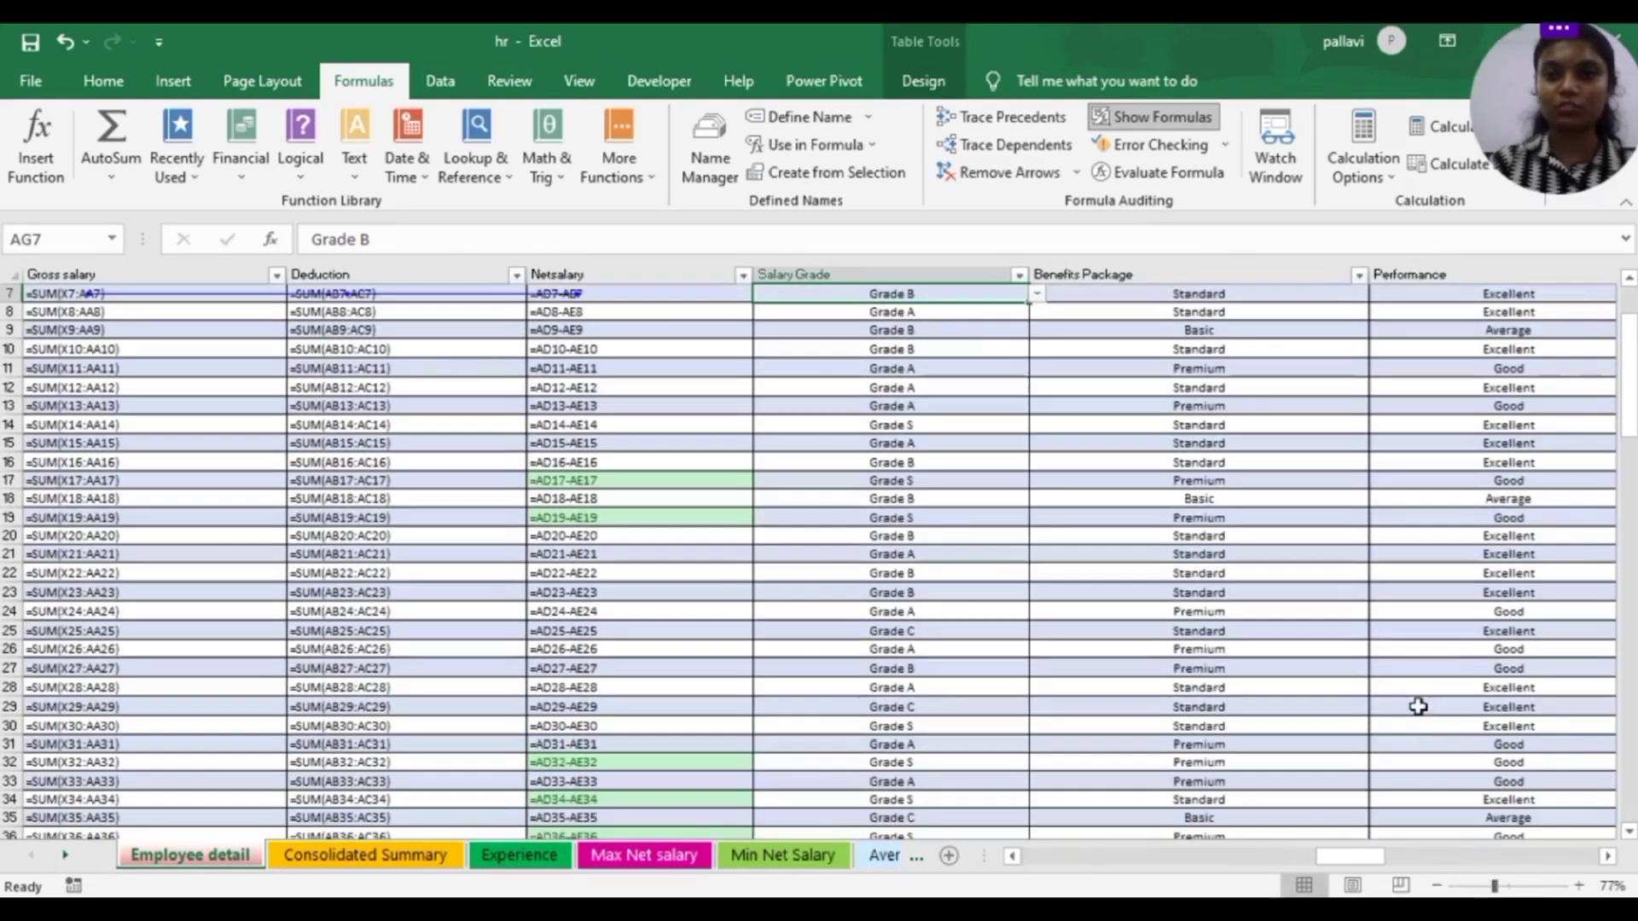
pyautogui.click(1125, 120)
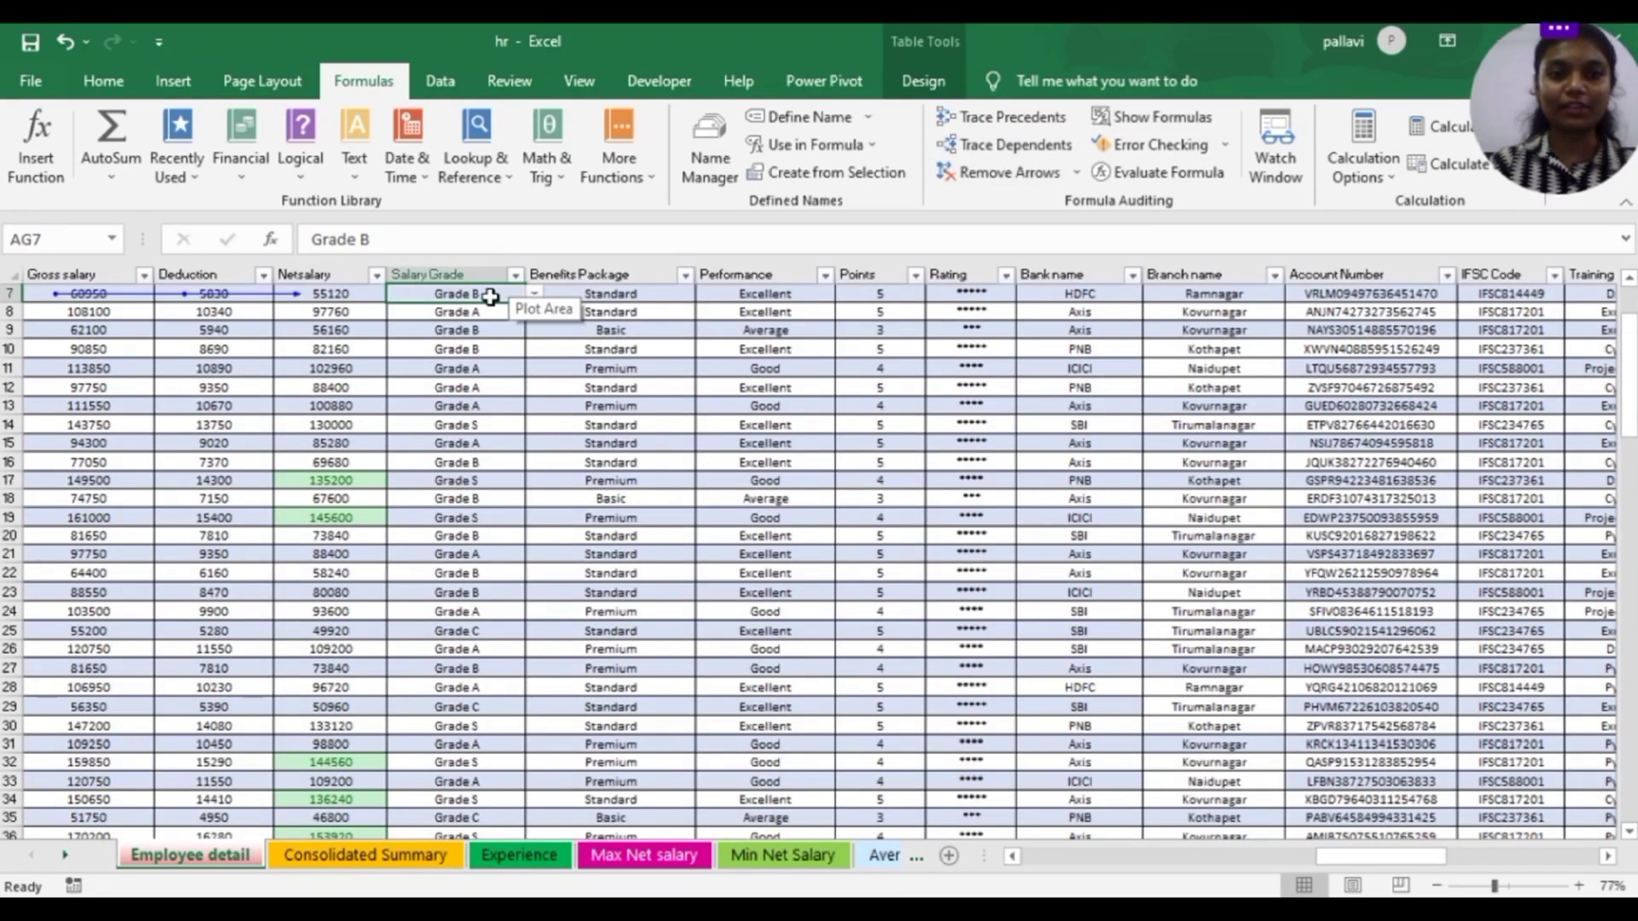
pyautogui.press('Right')
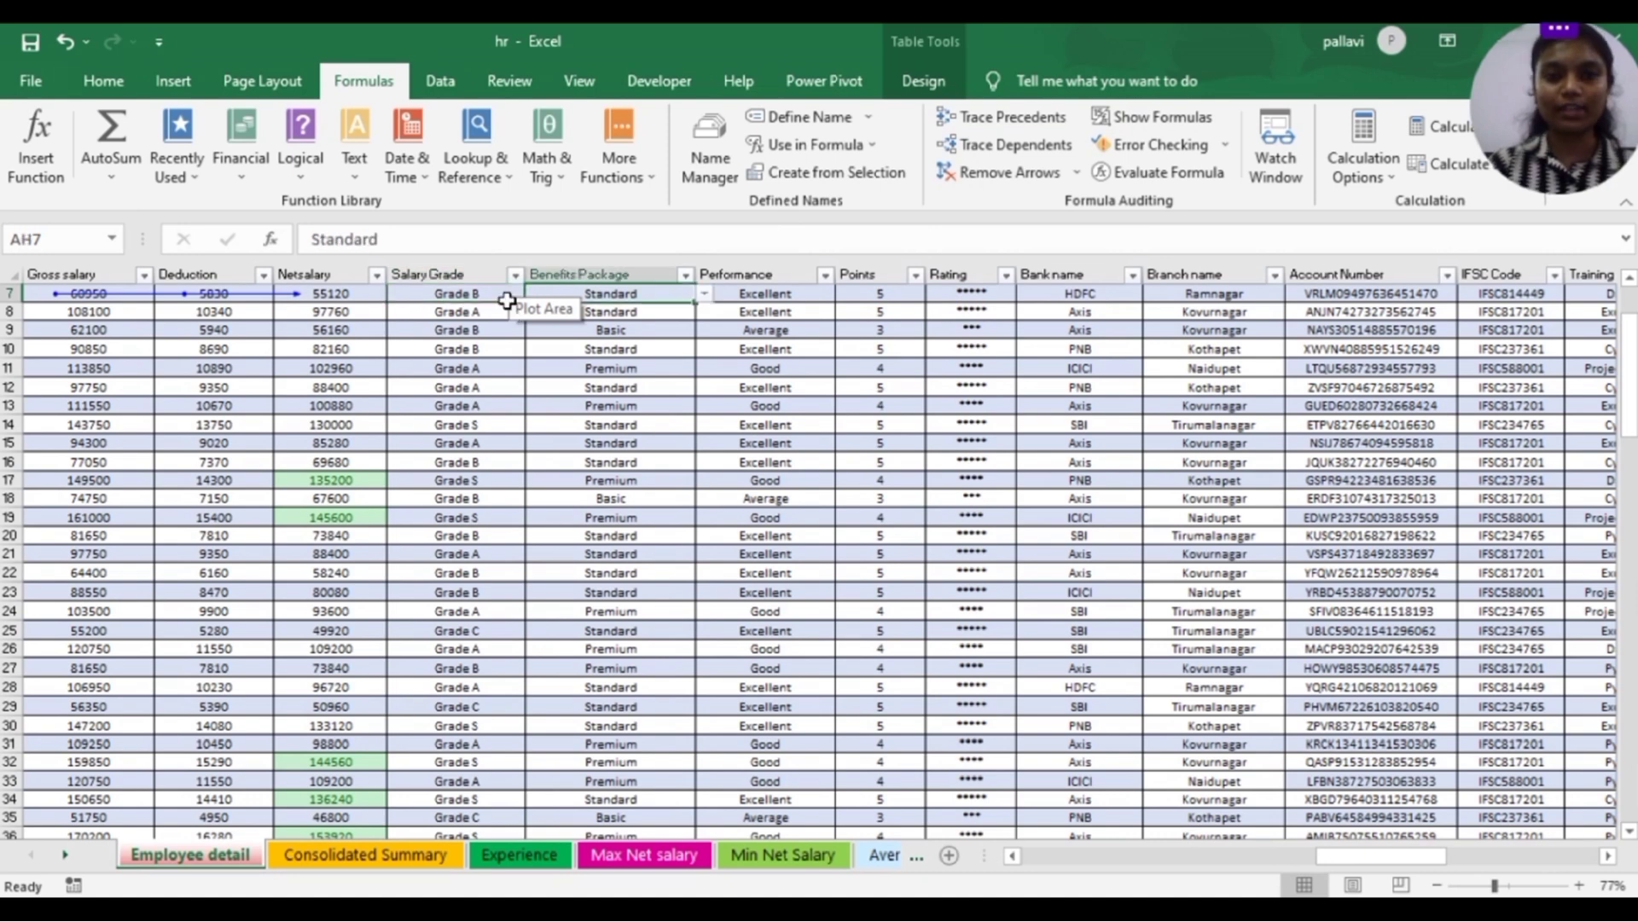
pyautogui.press('Right')
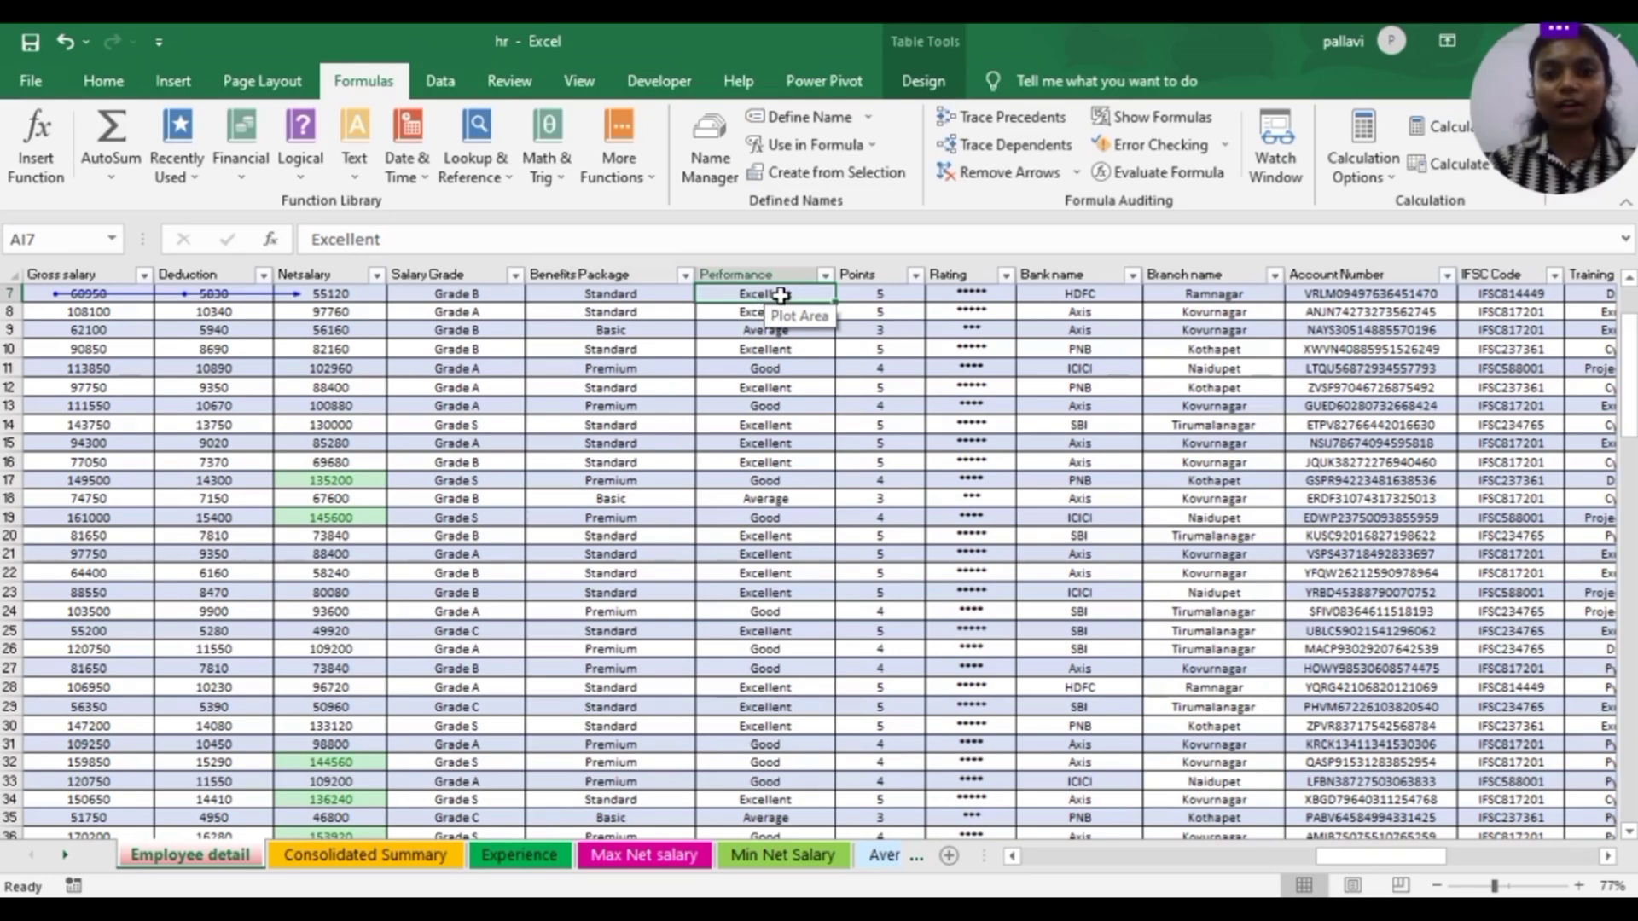
pyautogui.press('Right')
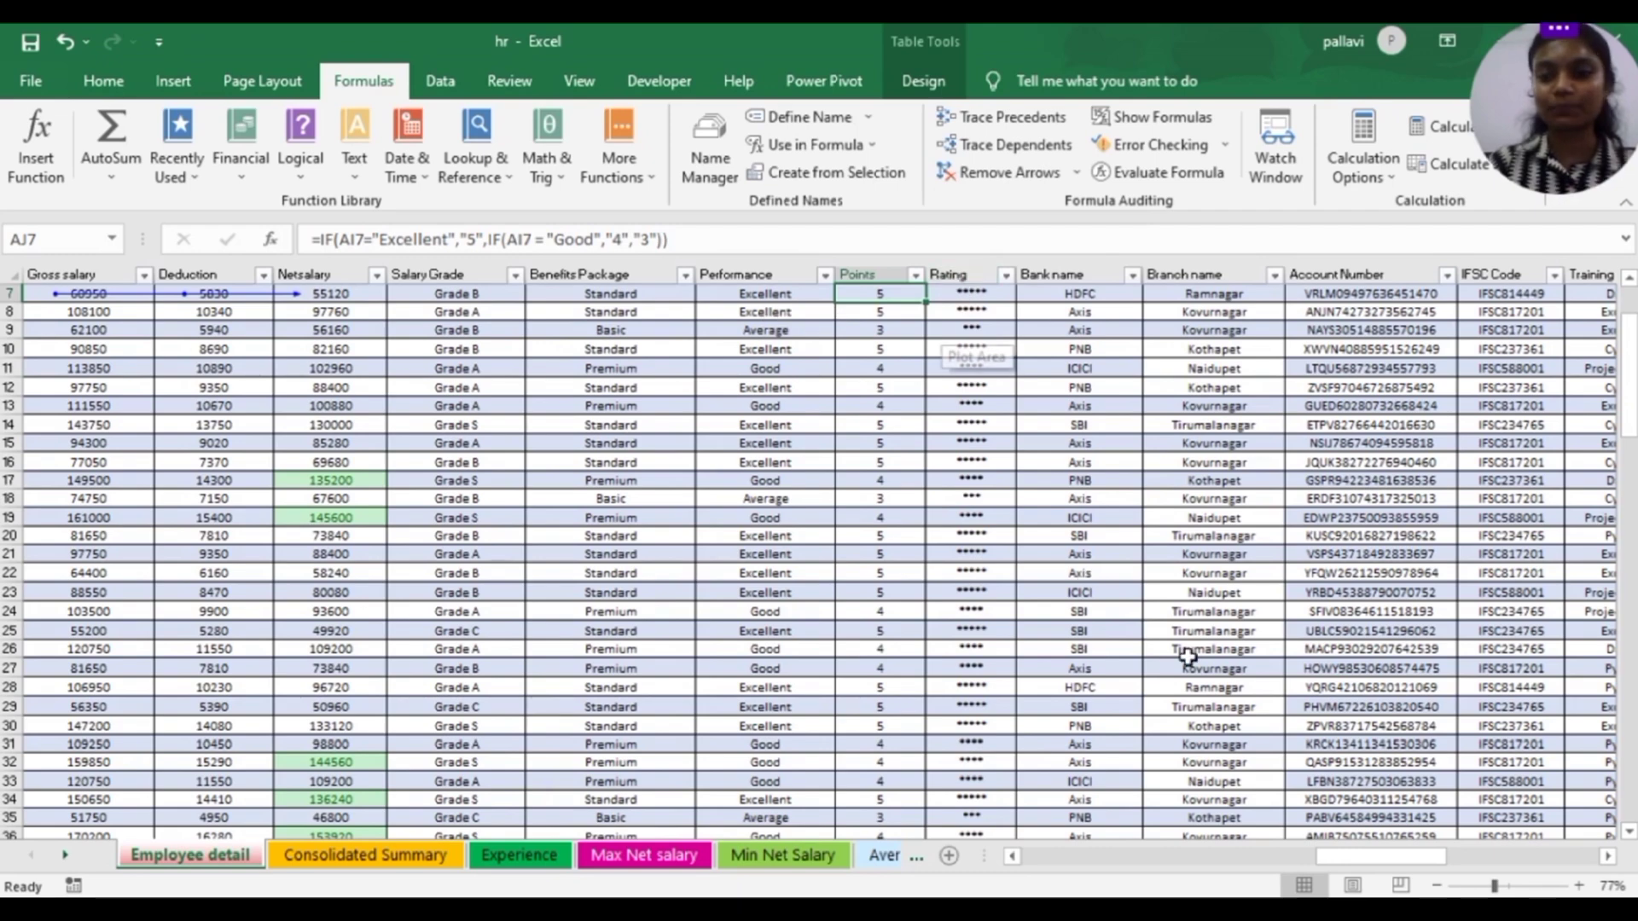
# With formulas displayed, widen the Points column to fit its nested IF formula and trace the precedents of cell AJ8
pyautogui.moveTo(1494, 889); pyautogui.dragTo(1519, 889)
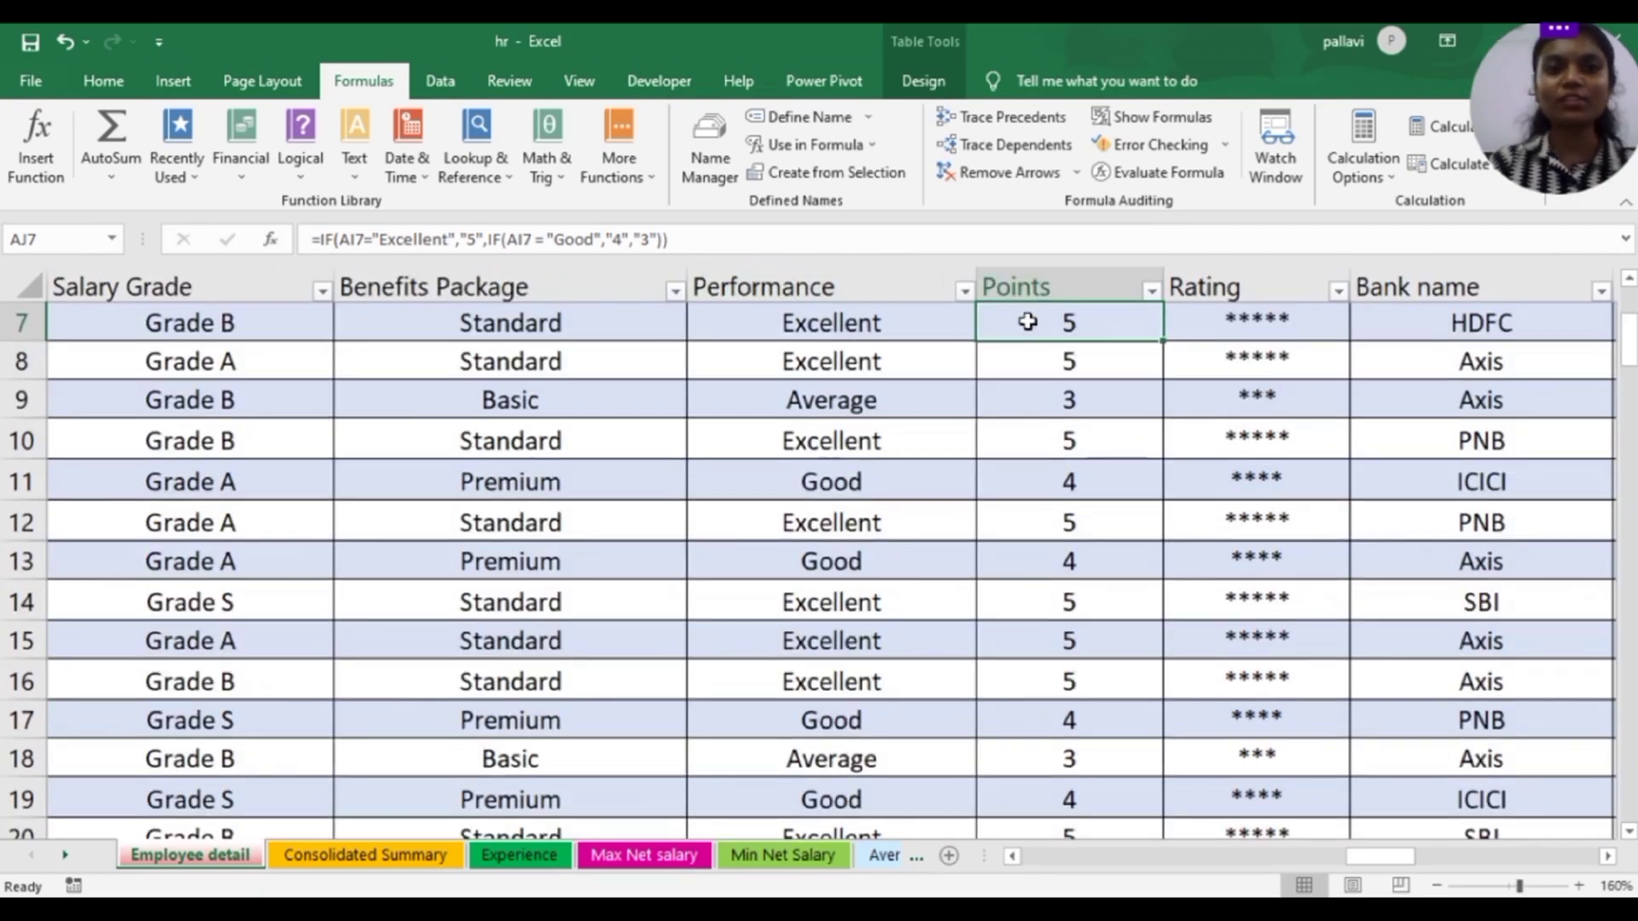
pyautogui.click(1141, 120)
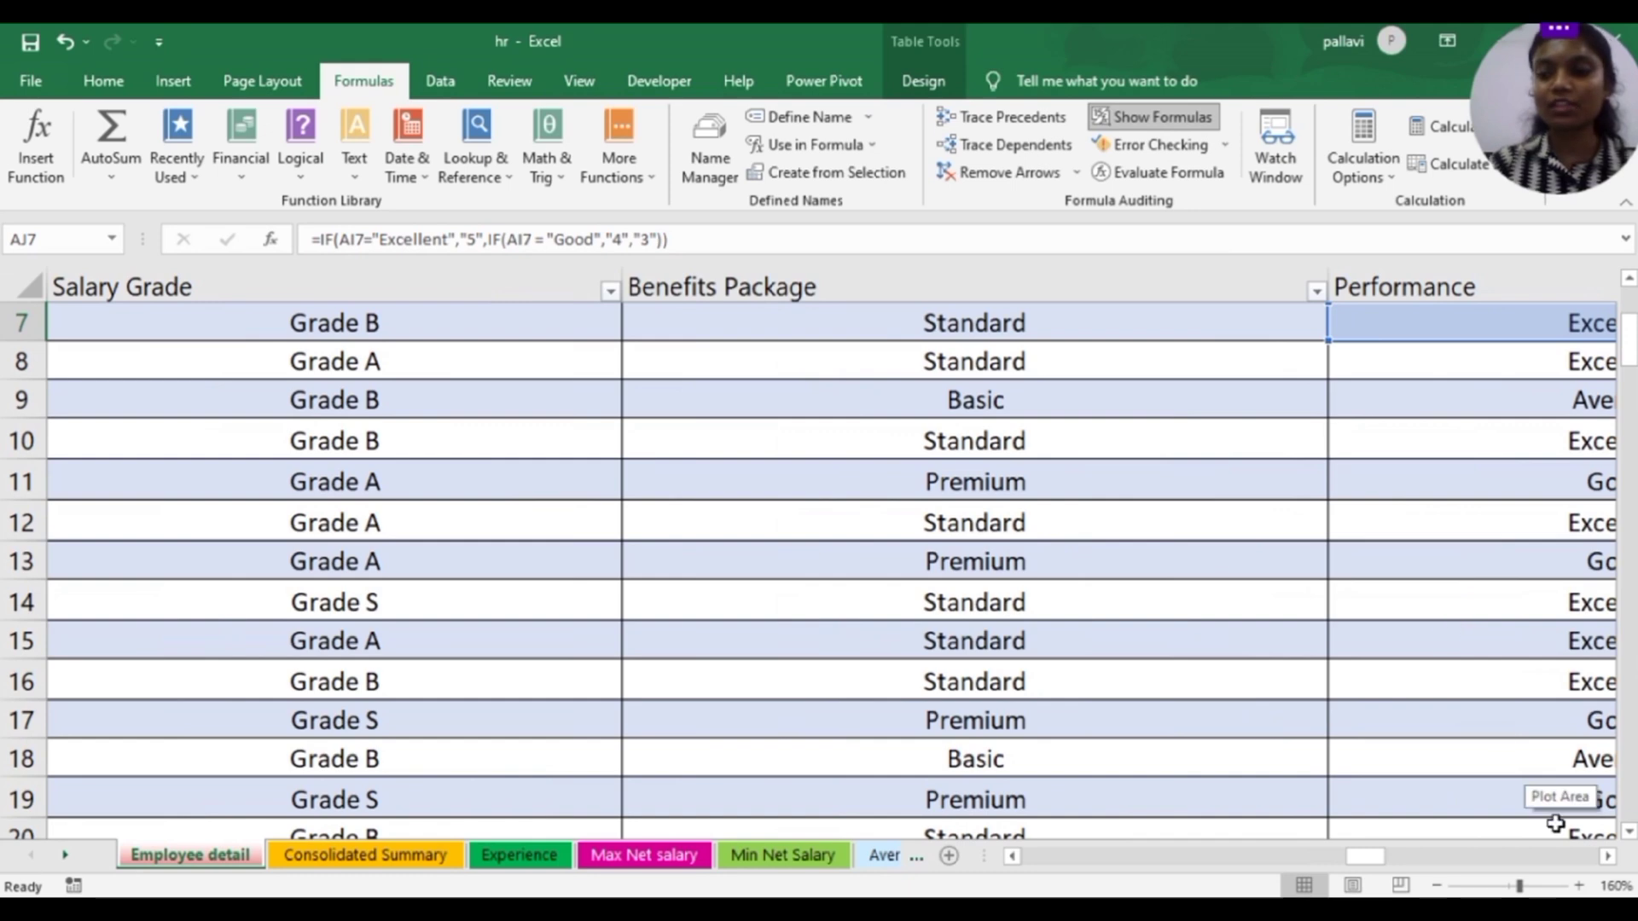
pyautogui.click(1528, 887)
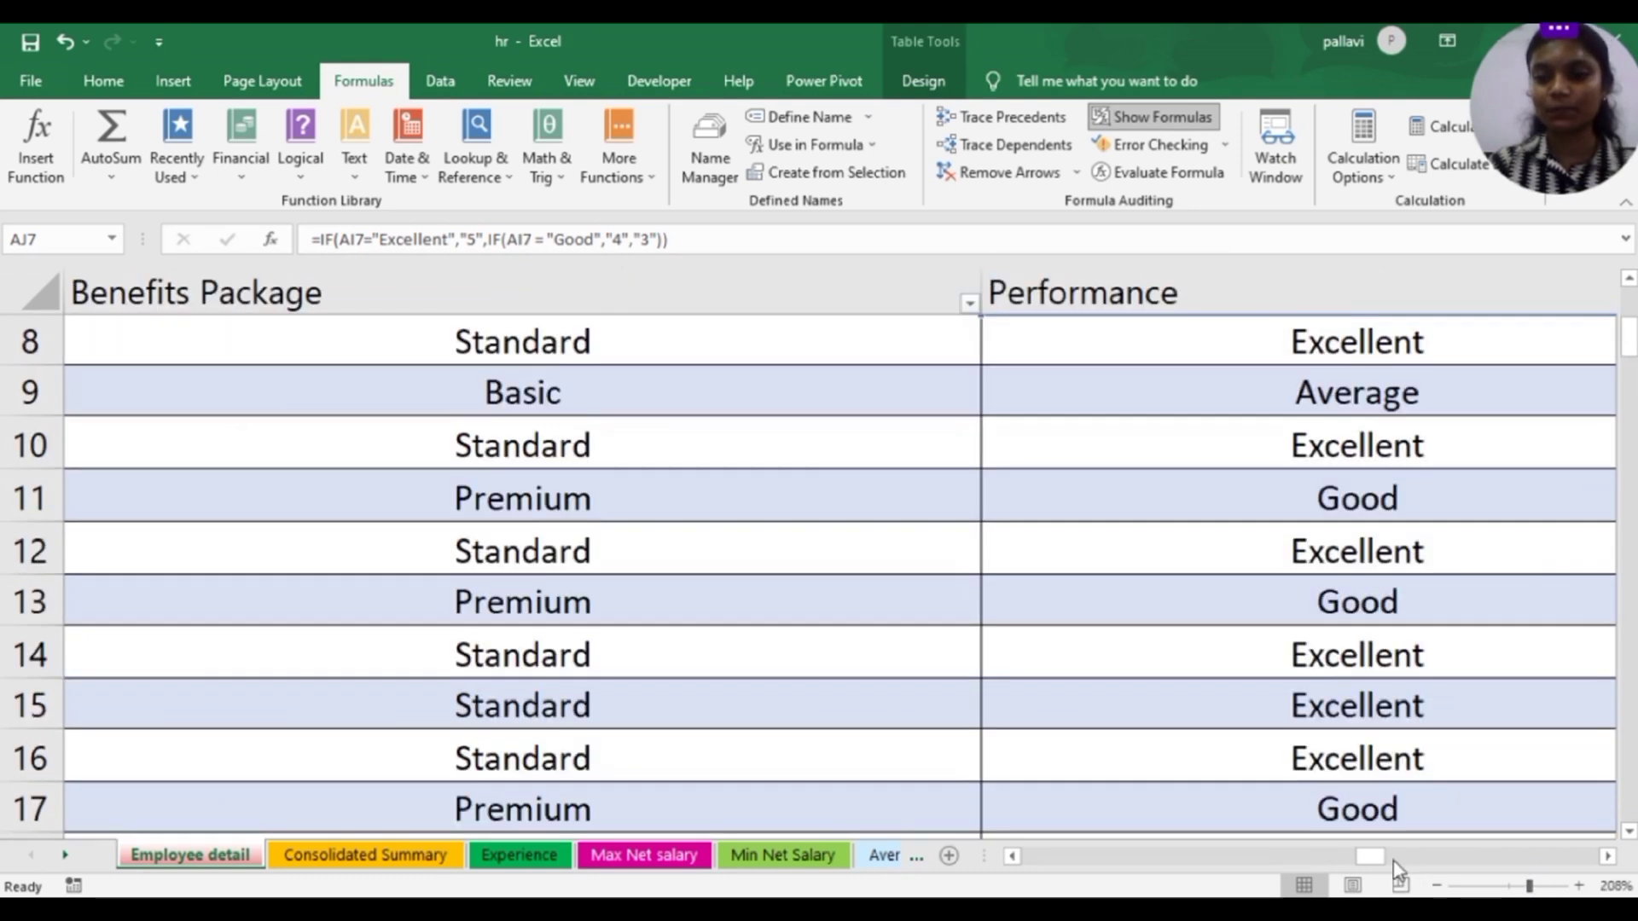
pyautogui.moveTo(1390, 863)
pyautogui.mouseDown()
pyautogui.moveTo(1443, 860)
pyautogui.moveTo(1332, 858)
pyautogui.moveTo(1402, 860)
pyautogui.moveTo(1389, 861)
pyautogui.mouseUp()
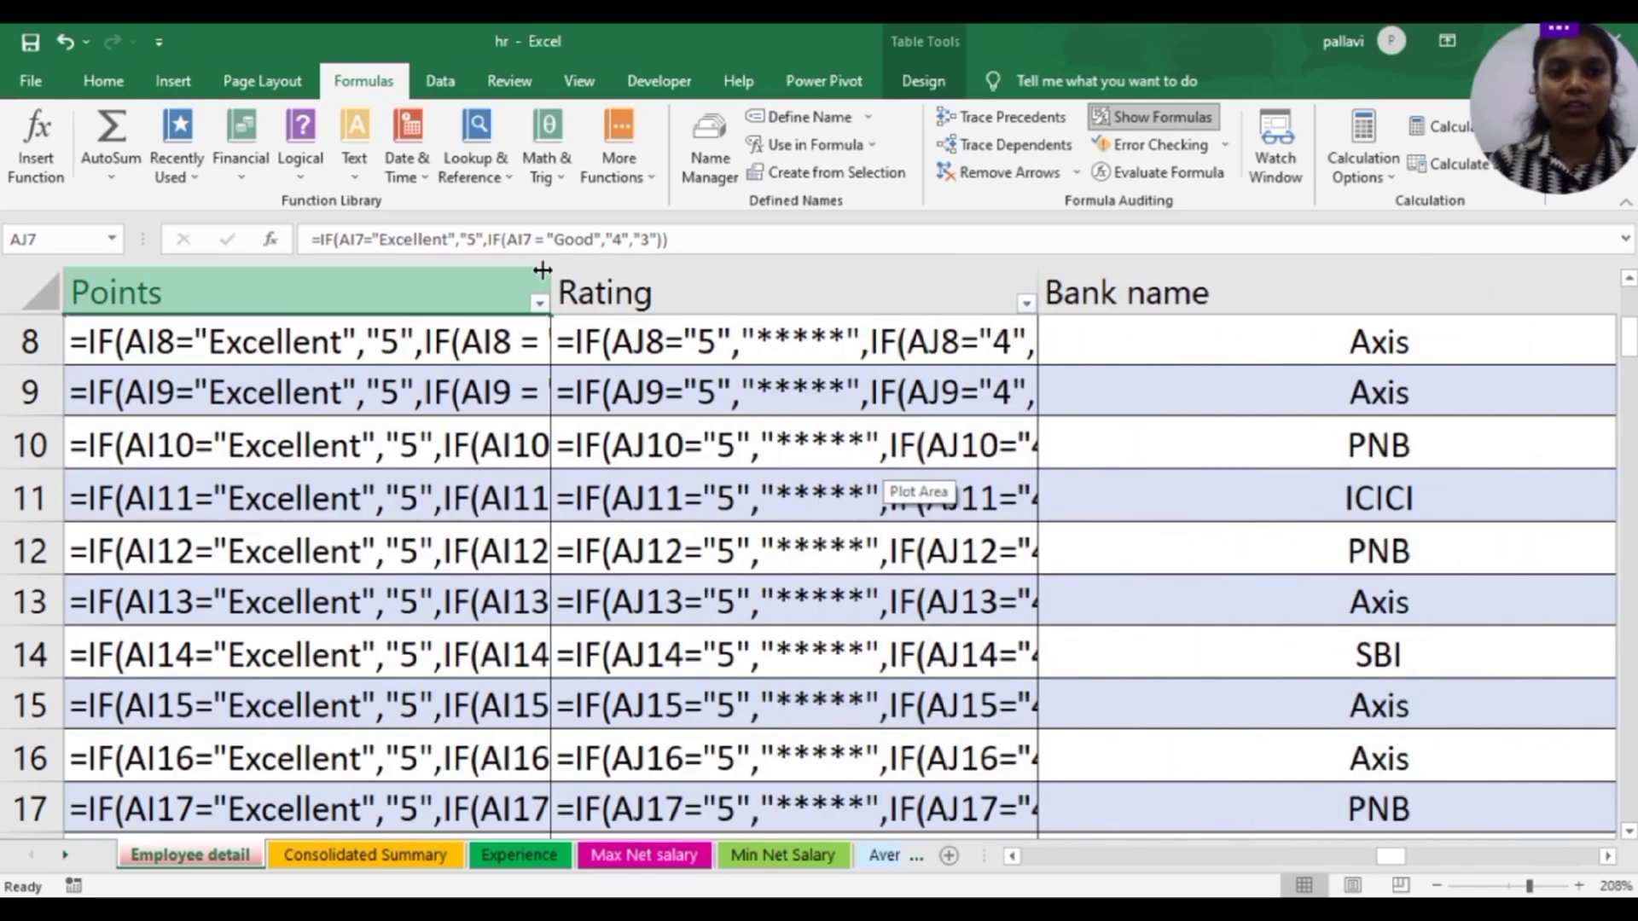
pyautogui.moveTo(555, 279); pyautogui.dragTo(826, 286)
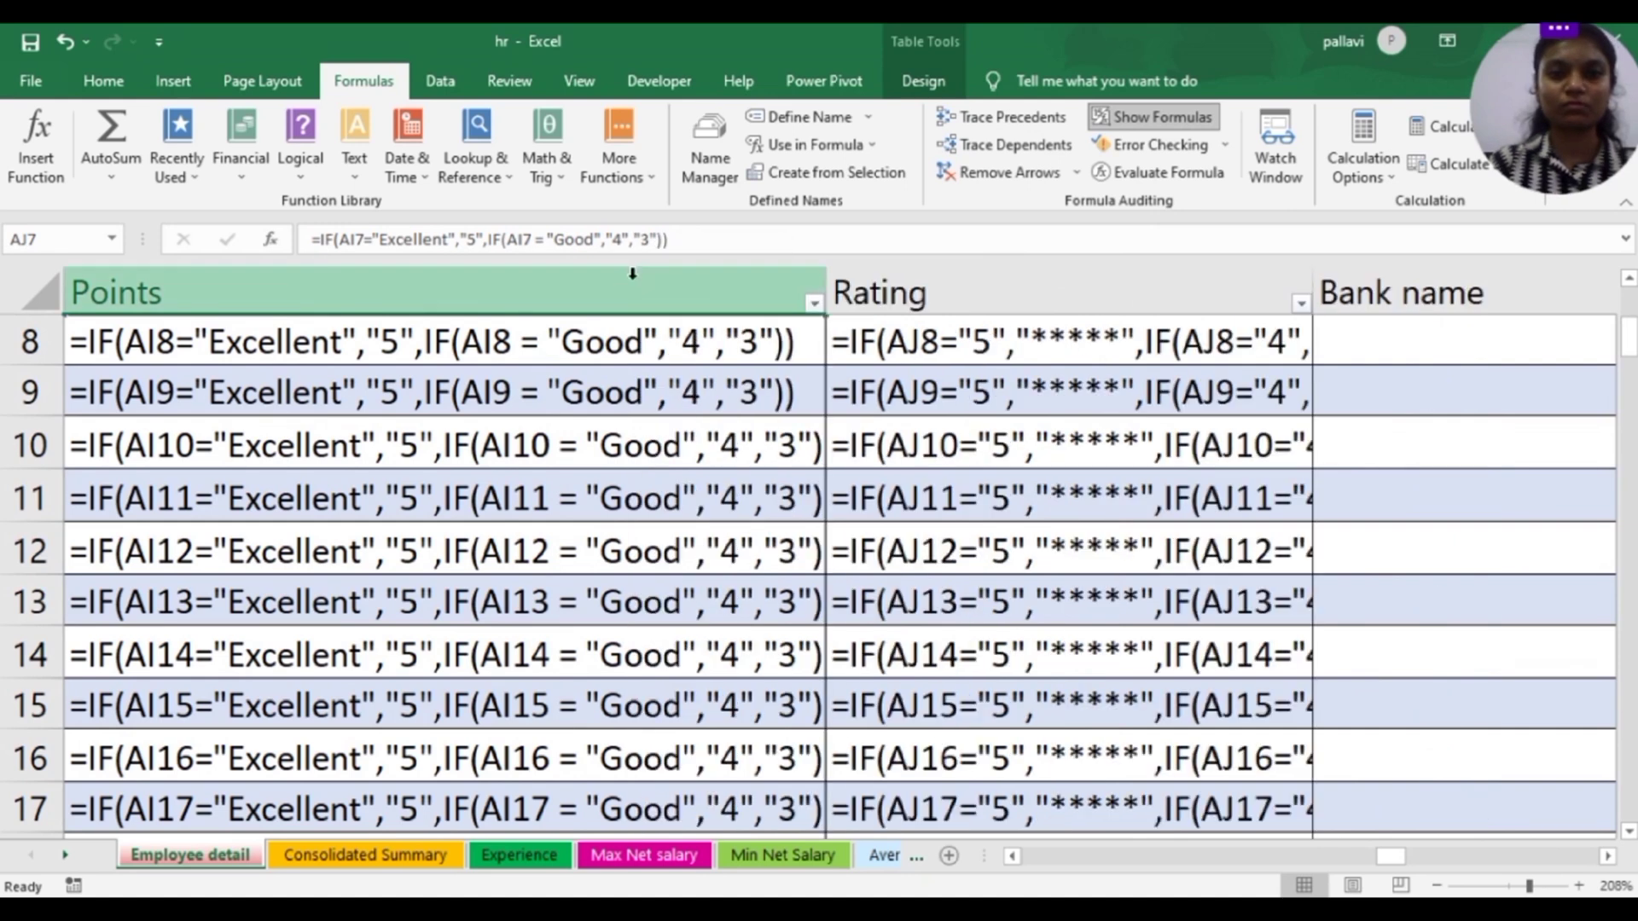
pyautogui.click(437, 333)
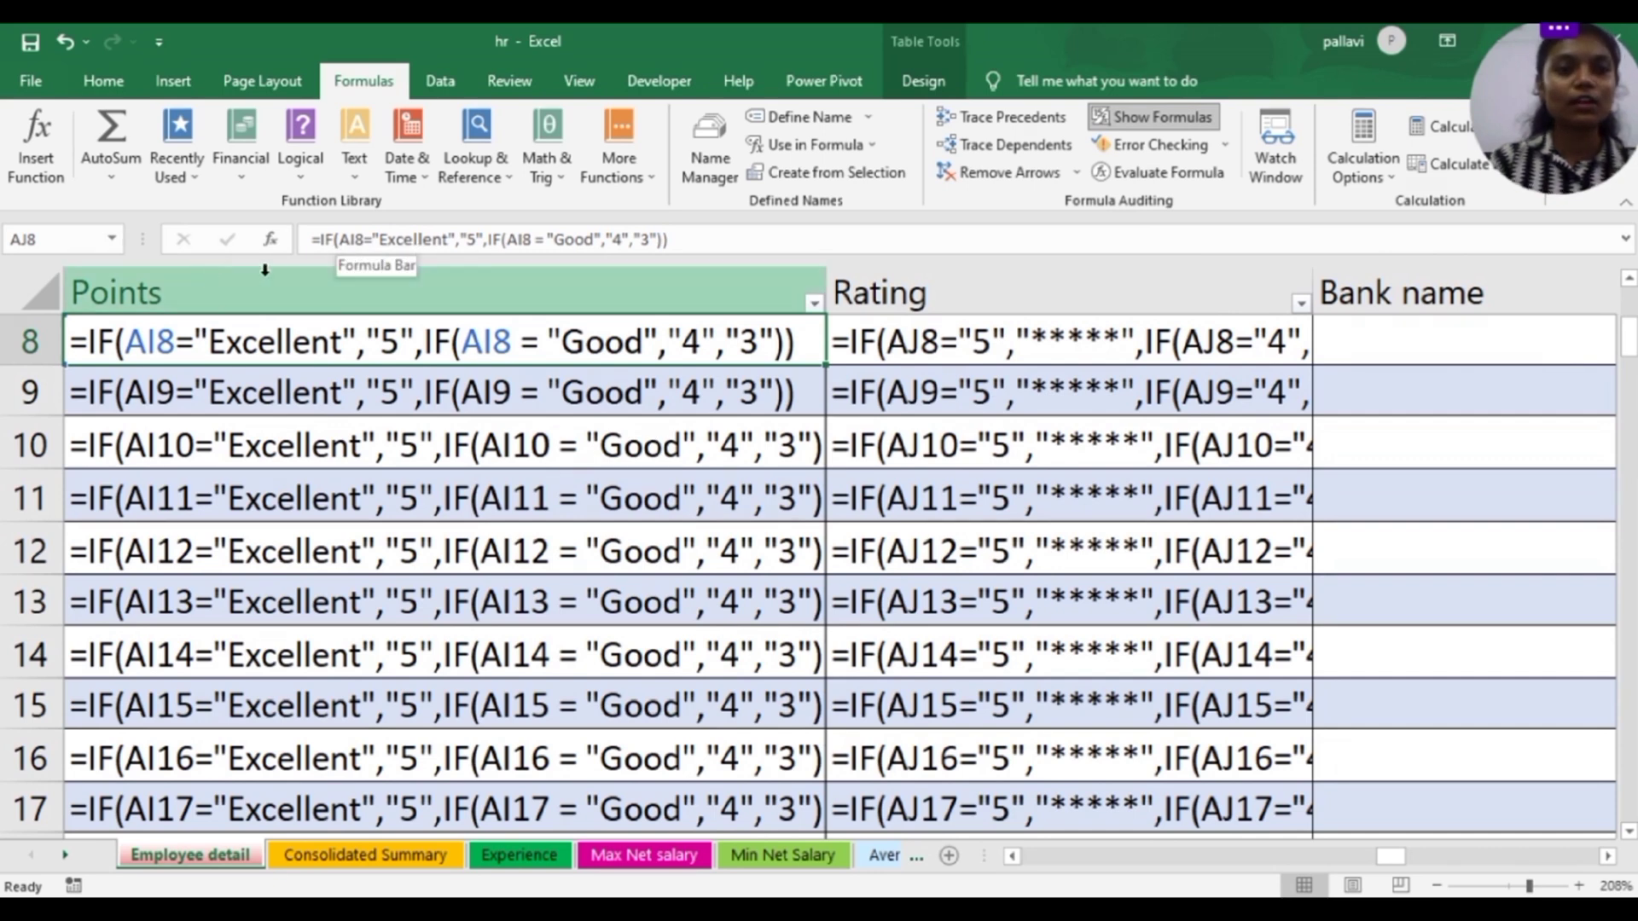
pyautogui.click(1002, 116)
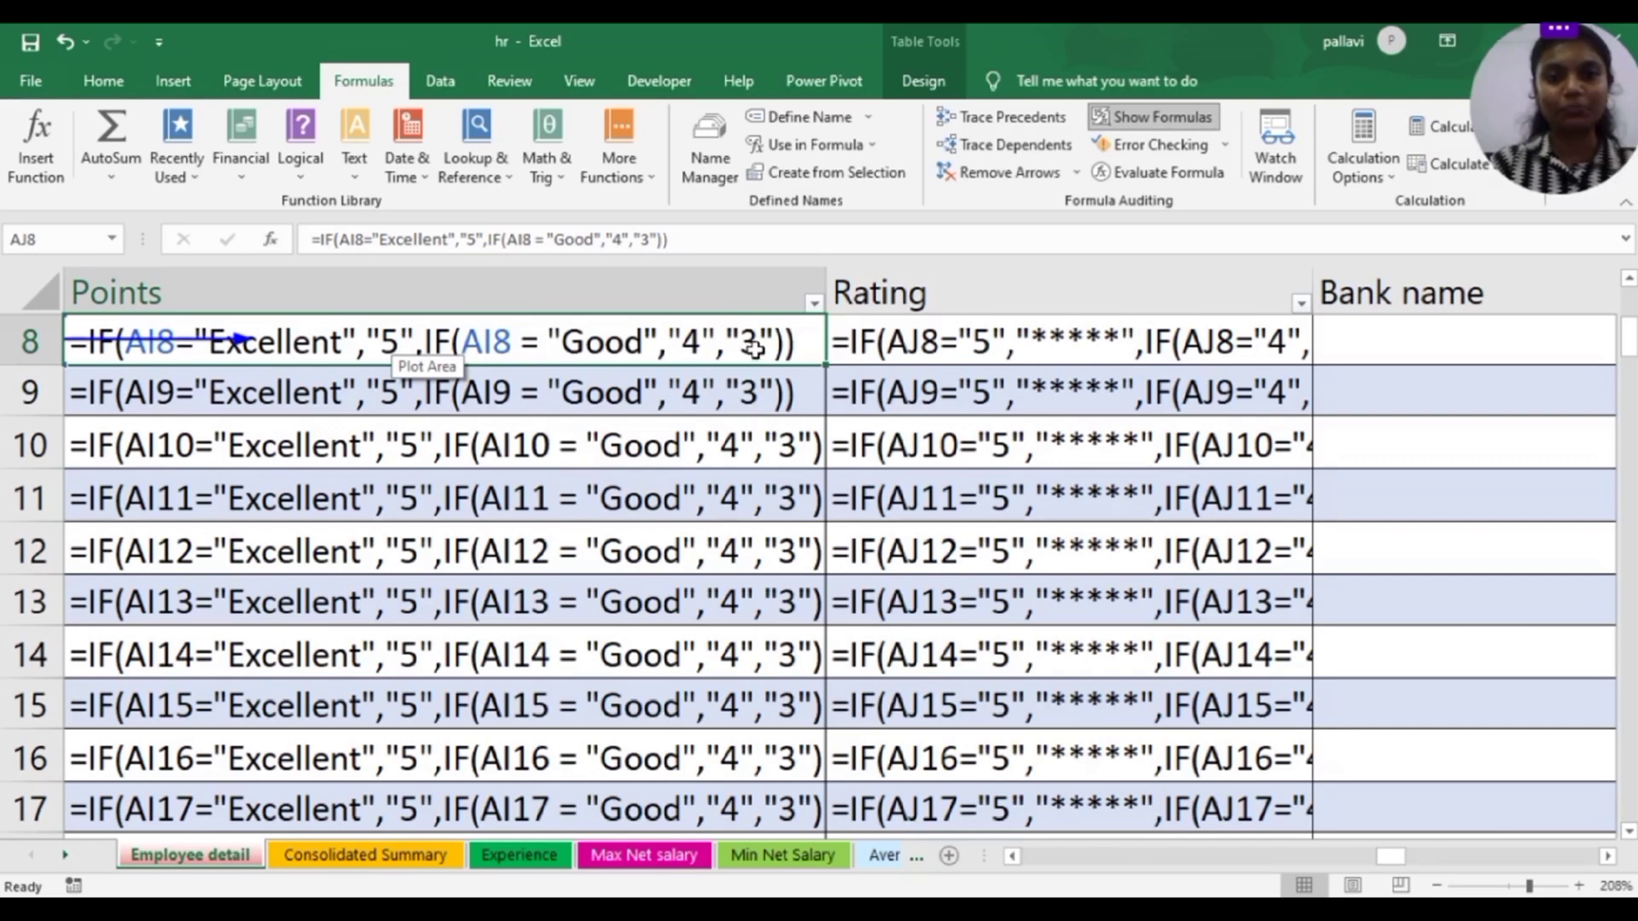
# Widen the Rating column to fit cell AK8's nested IF formula, and clear the formula display and tracer arrows
pyautogui.click(893, 339)
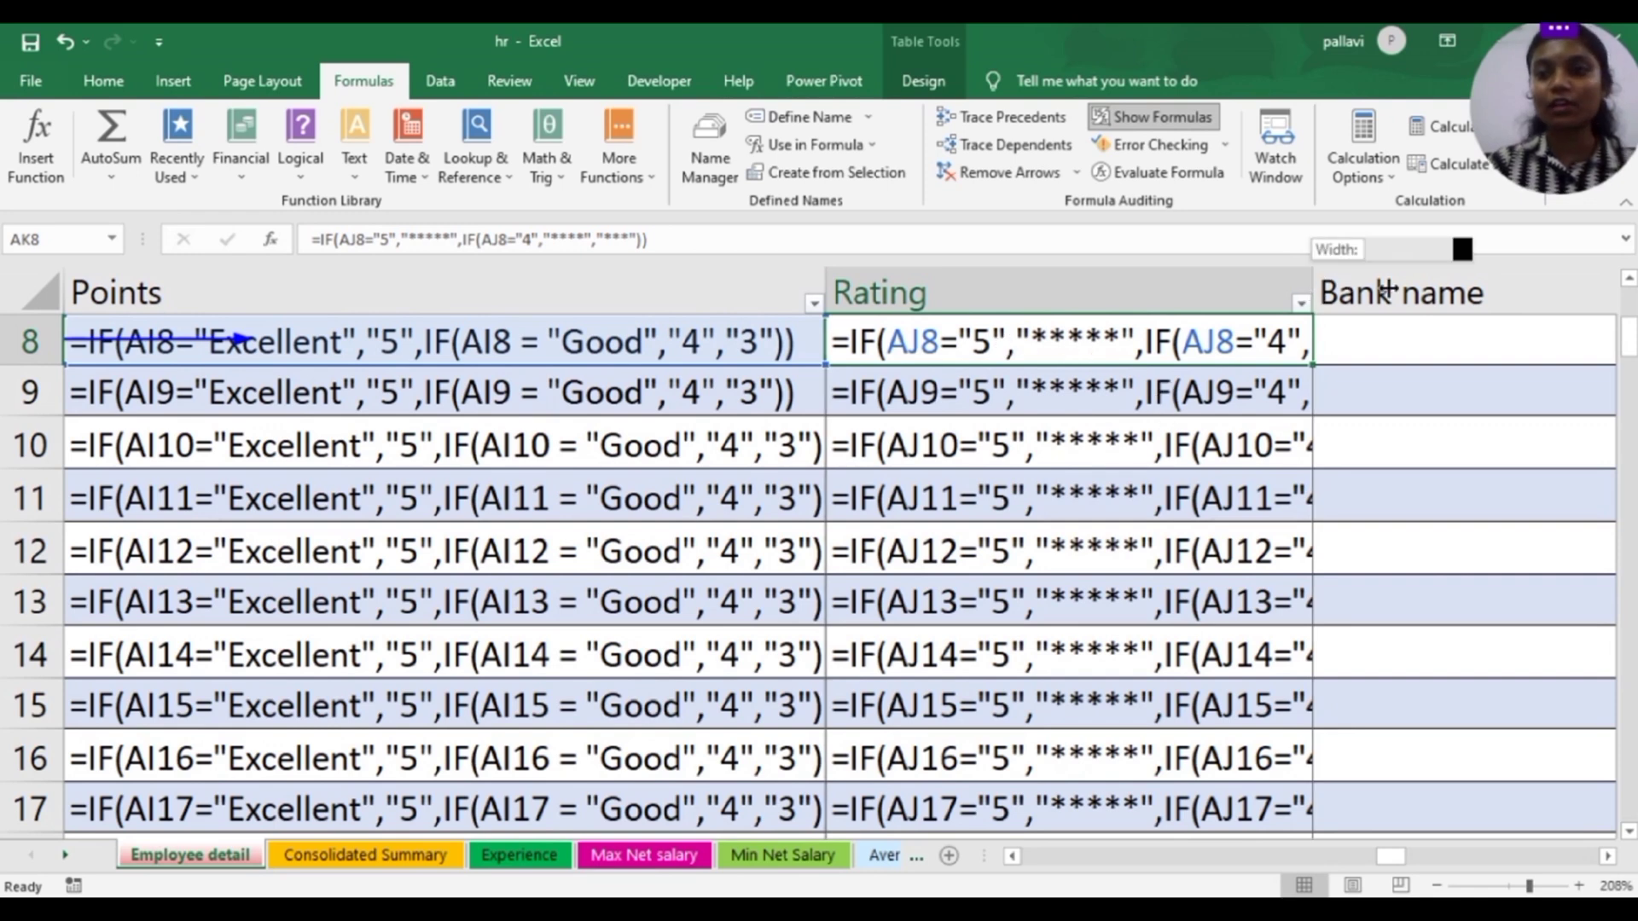
pyautogui.moveTo(1411, 290); pyautogui.dragTo(1552, 294)
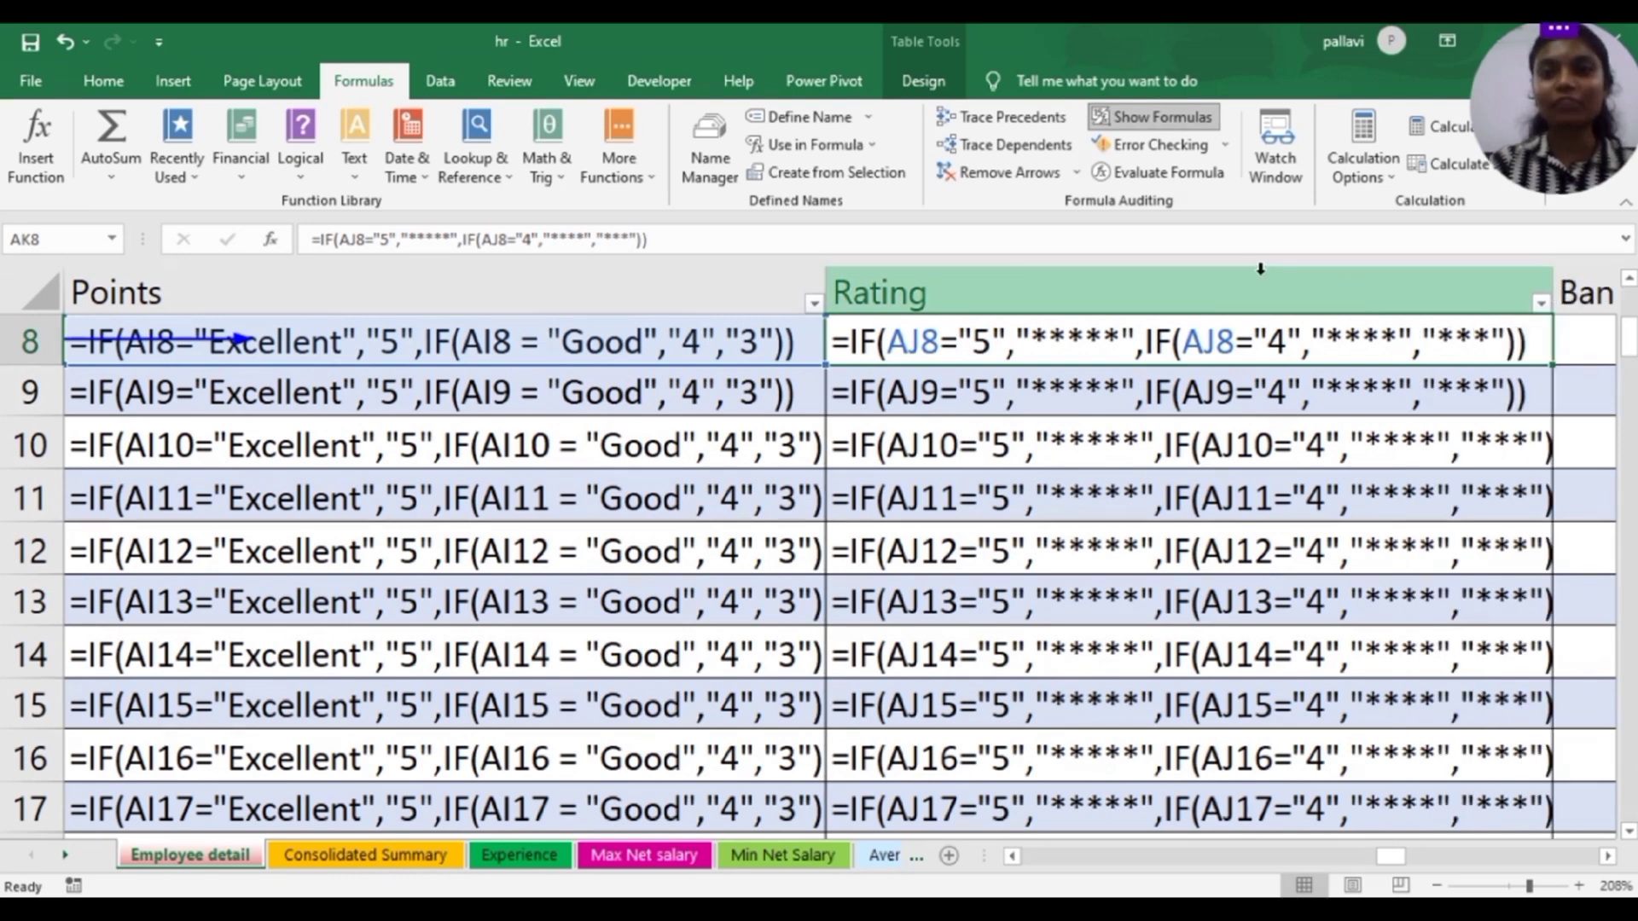
pyautogui.click(1171, 109)
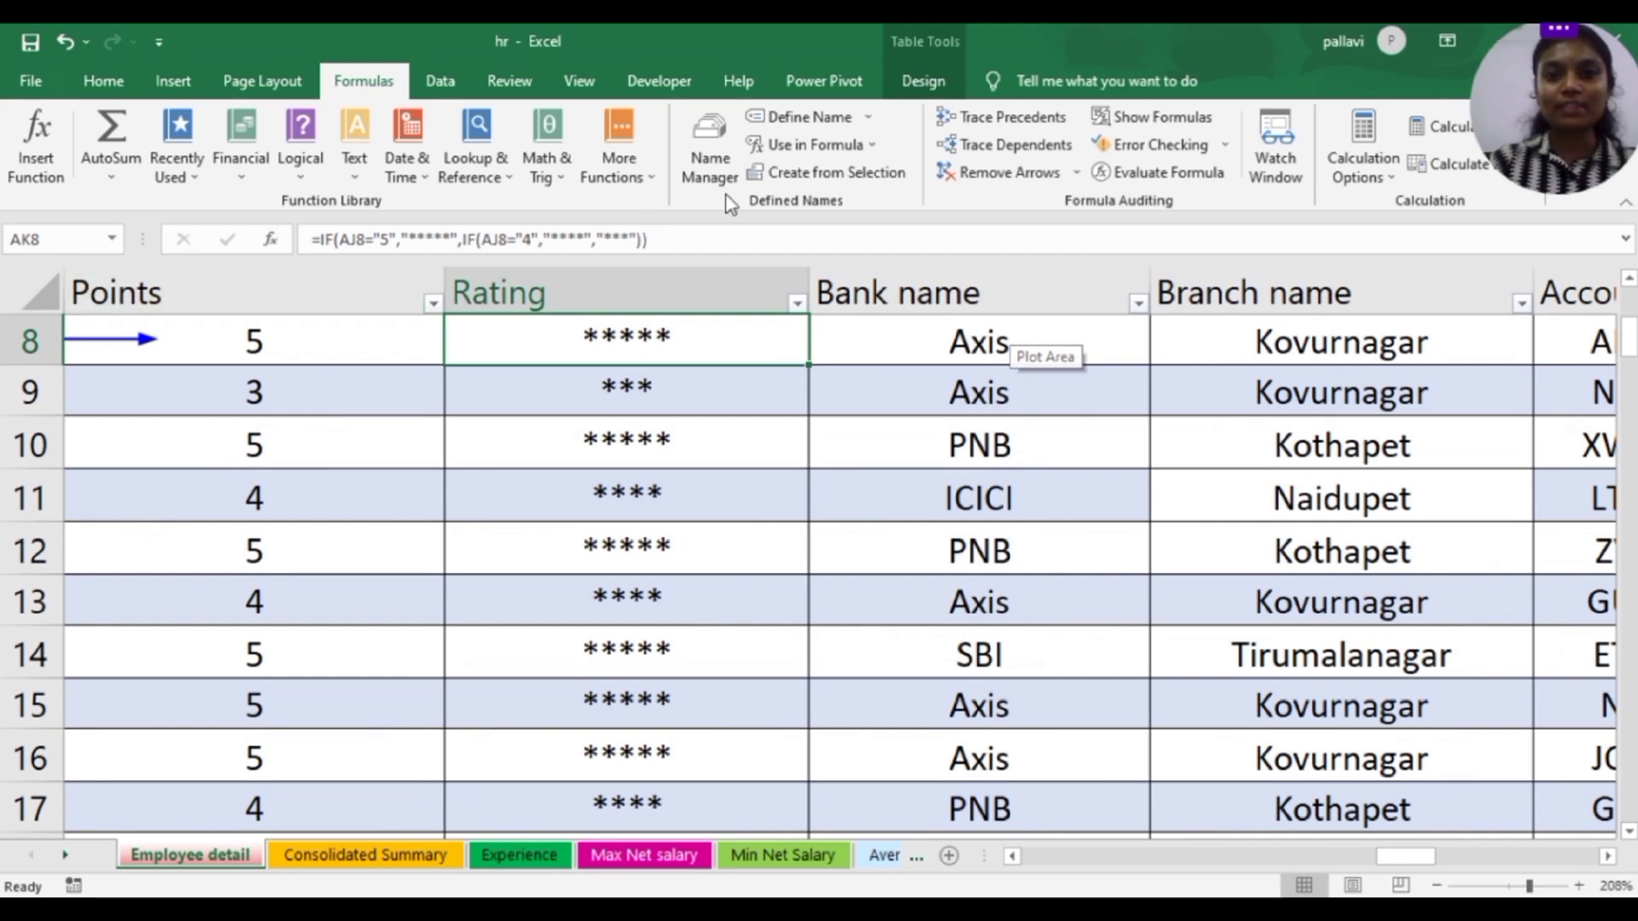
pyautogui.click(974, 183)
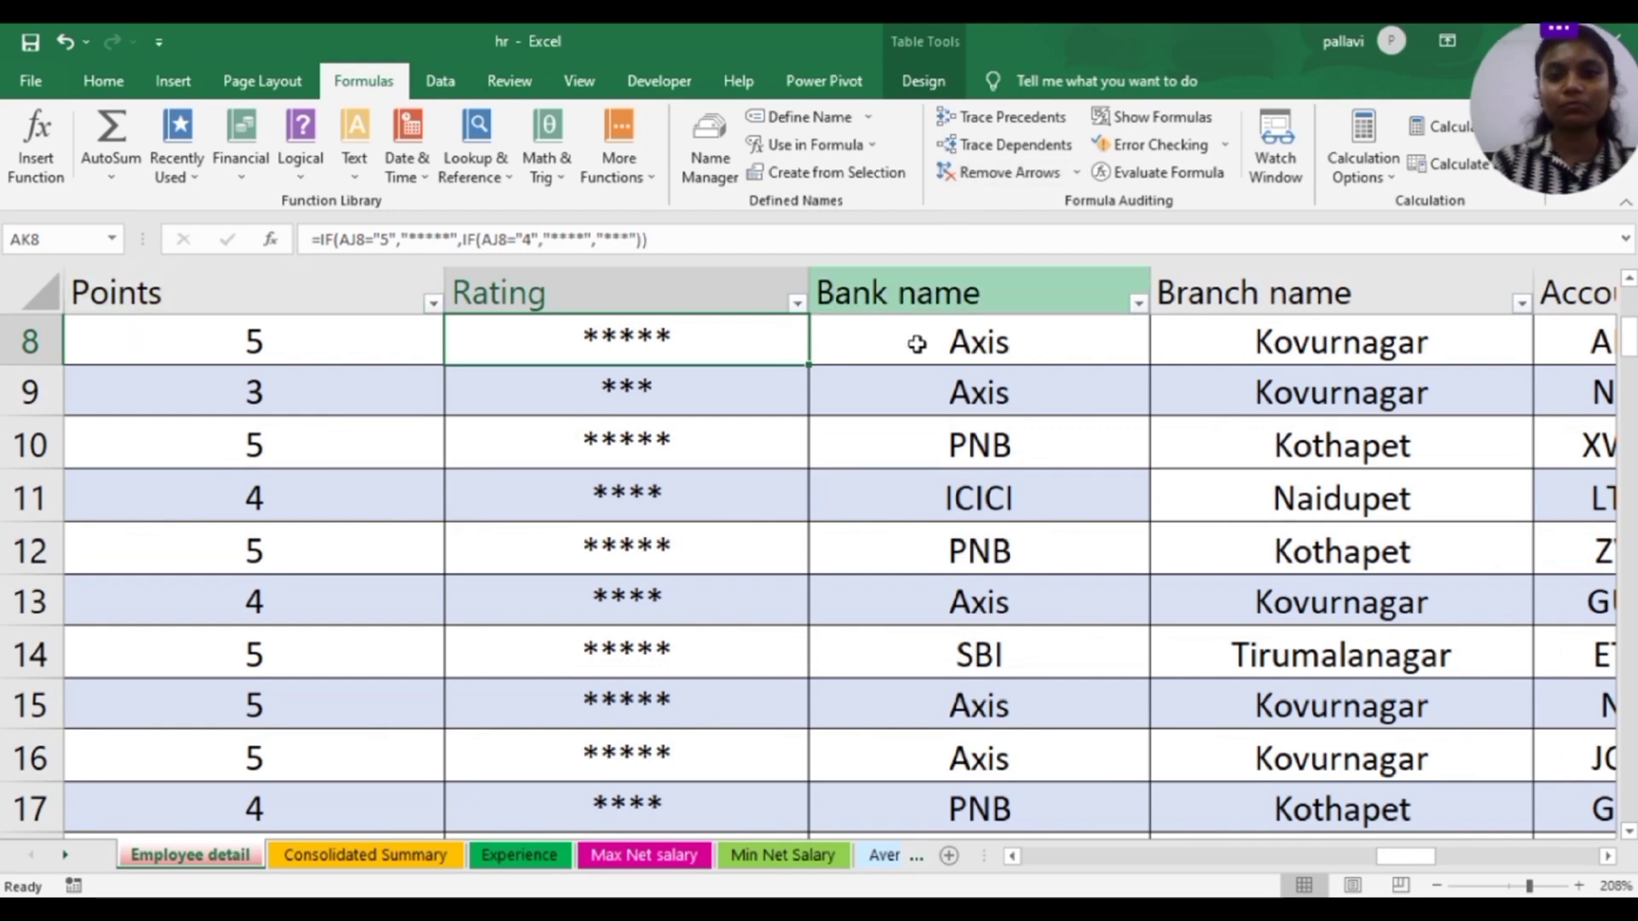
# Step through the row 8 record's bank details from Bank name to IFSC Code and on to its Training course
pyautogui.click(939, 357)
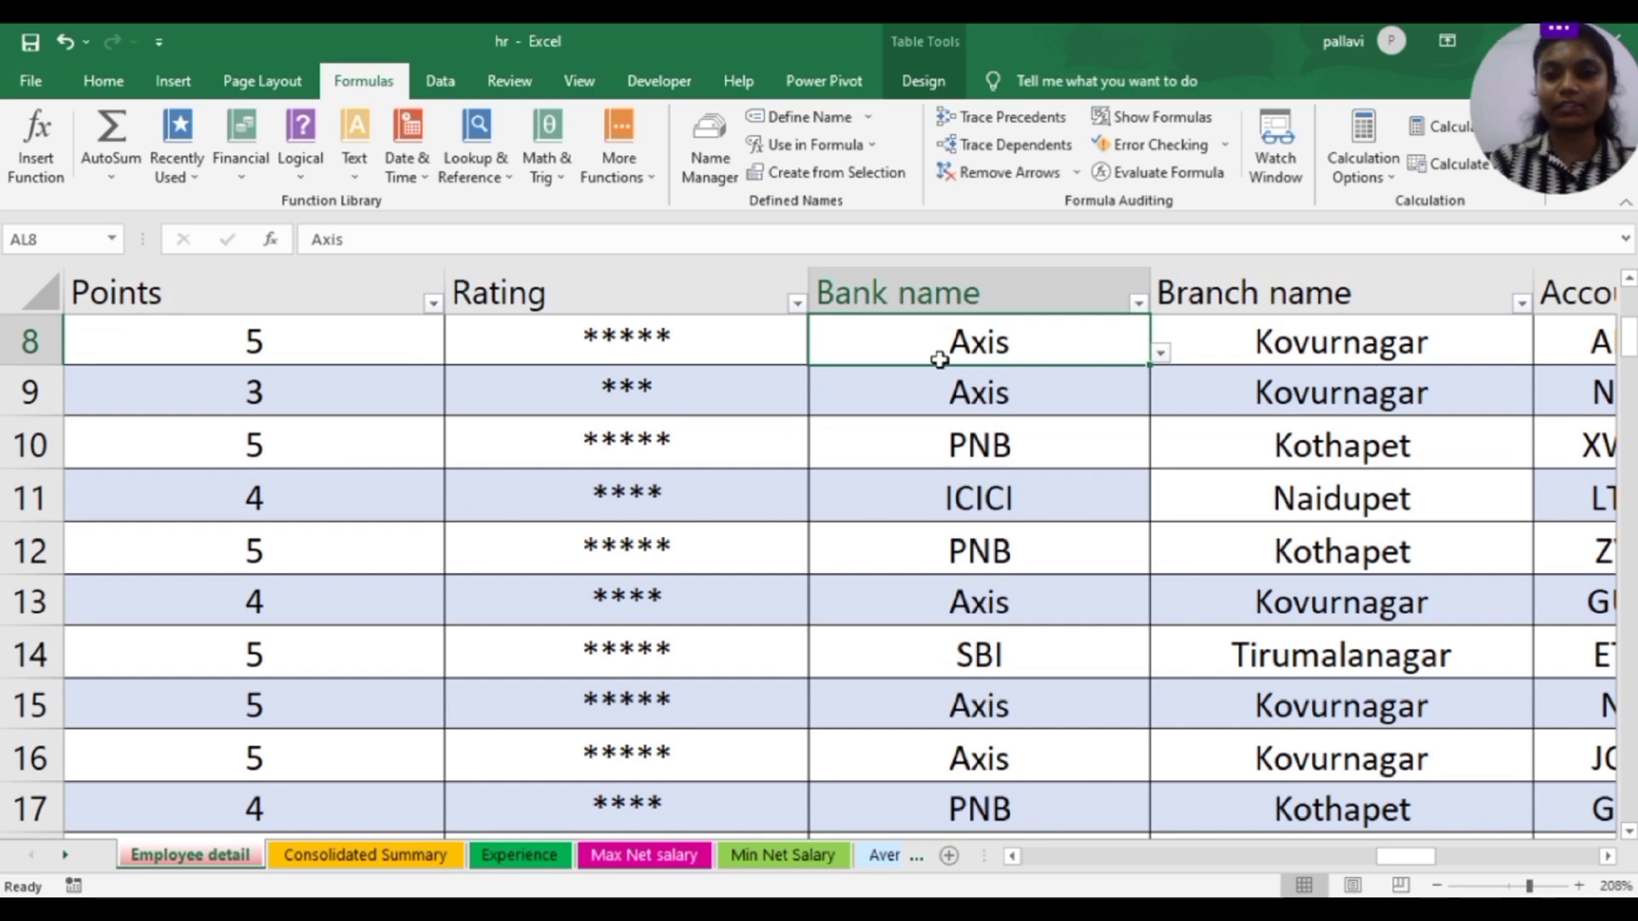
pyautogui.press('Right')
pyautogui.press('Right')
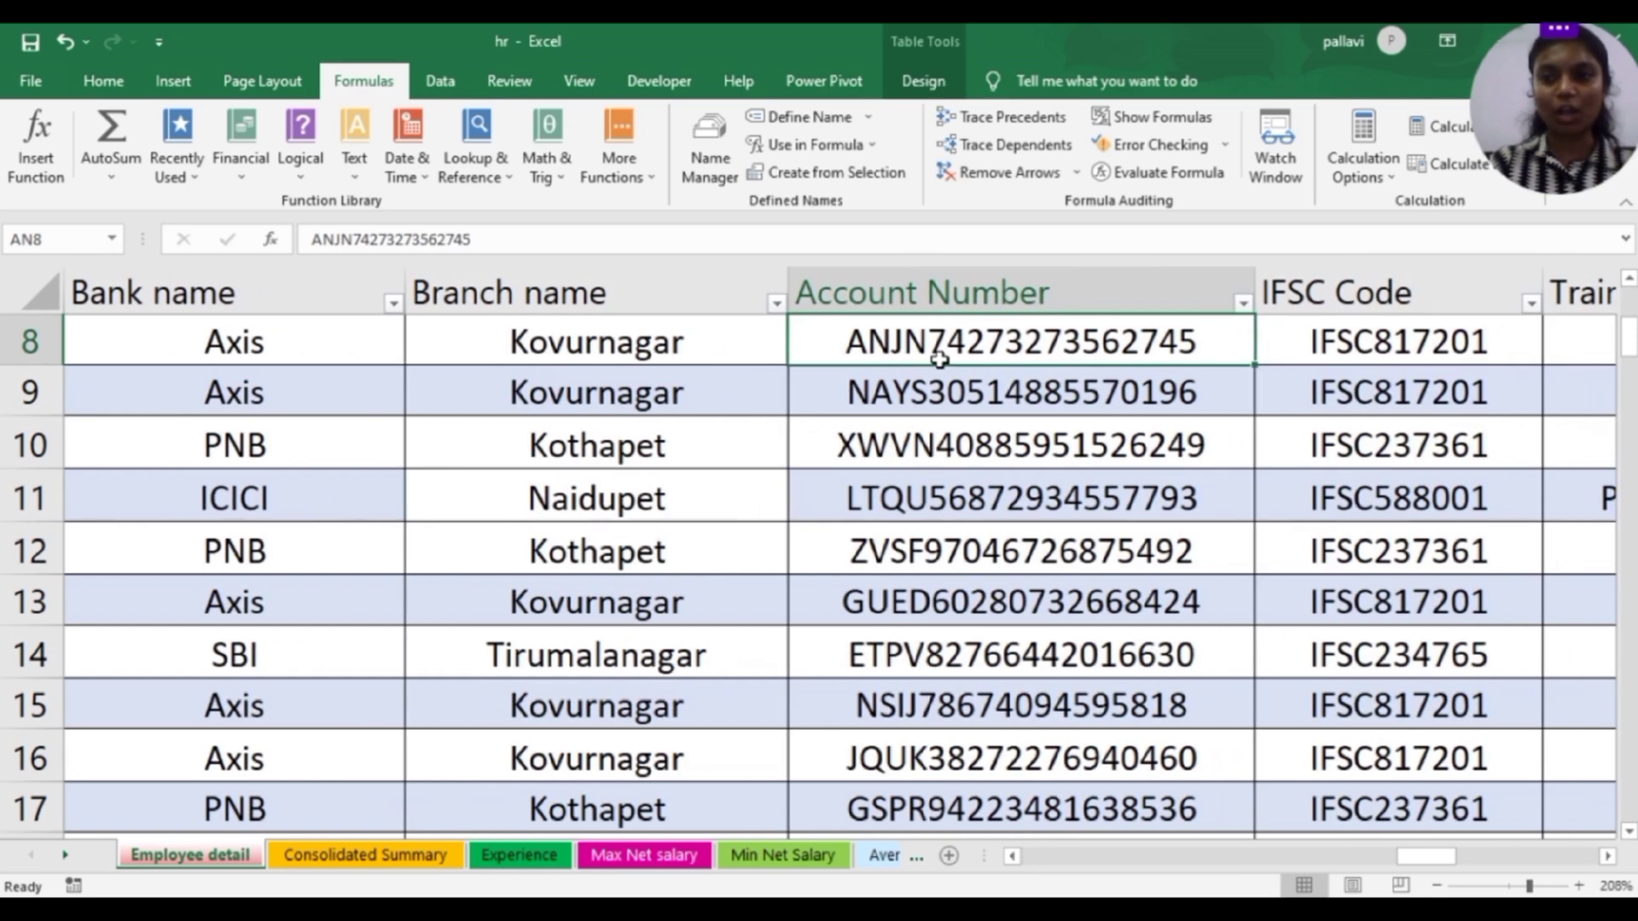
pyautogui.press('Right')
pyautogui.press('Right')
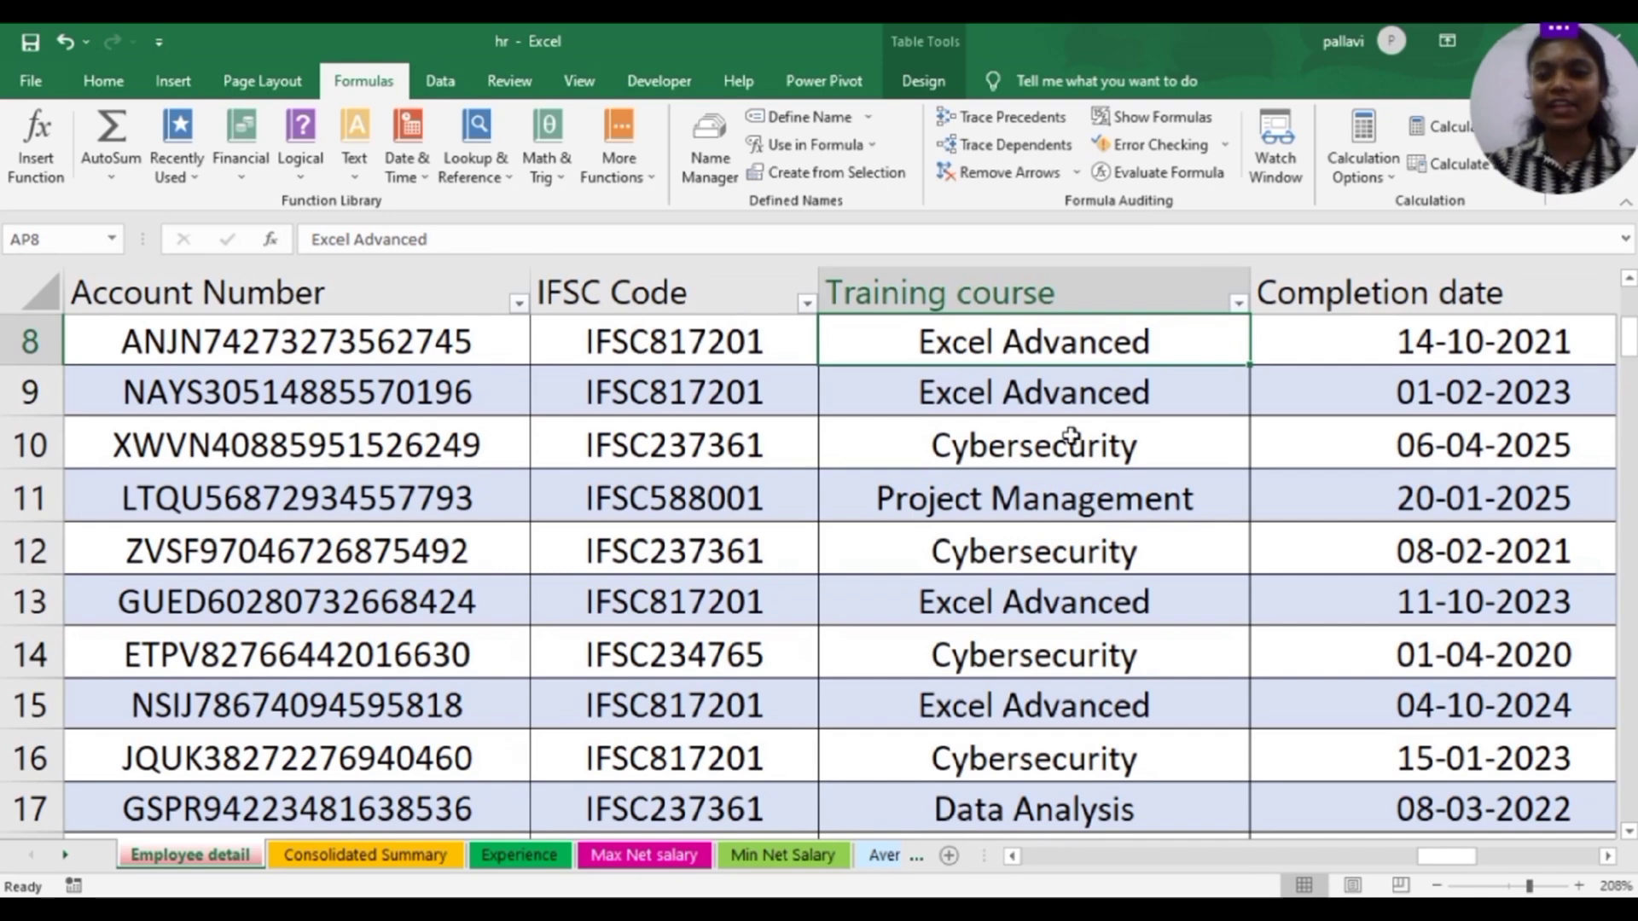
pyautogui.moveTo(1529, 886); pyautogui.dragTo(1497, 888)
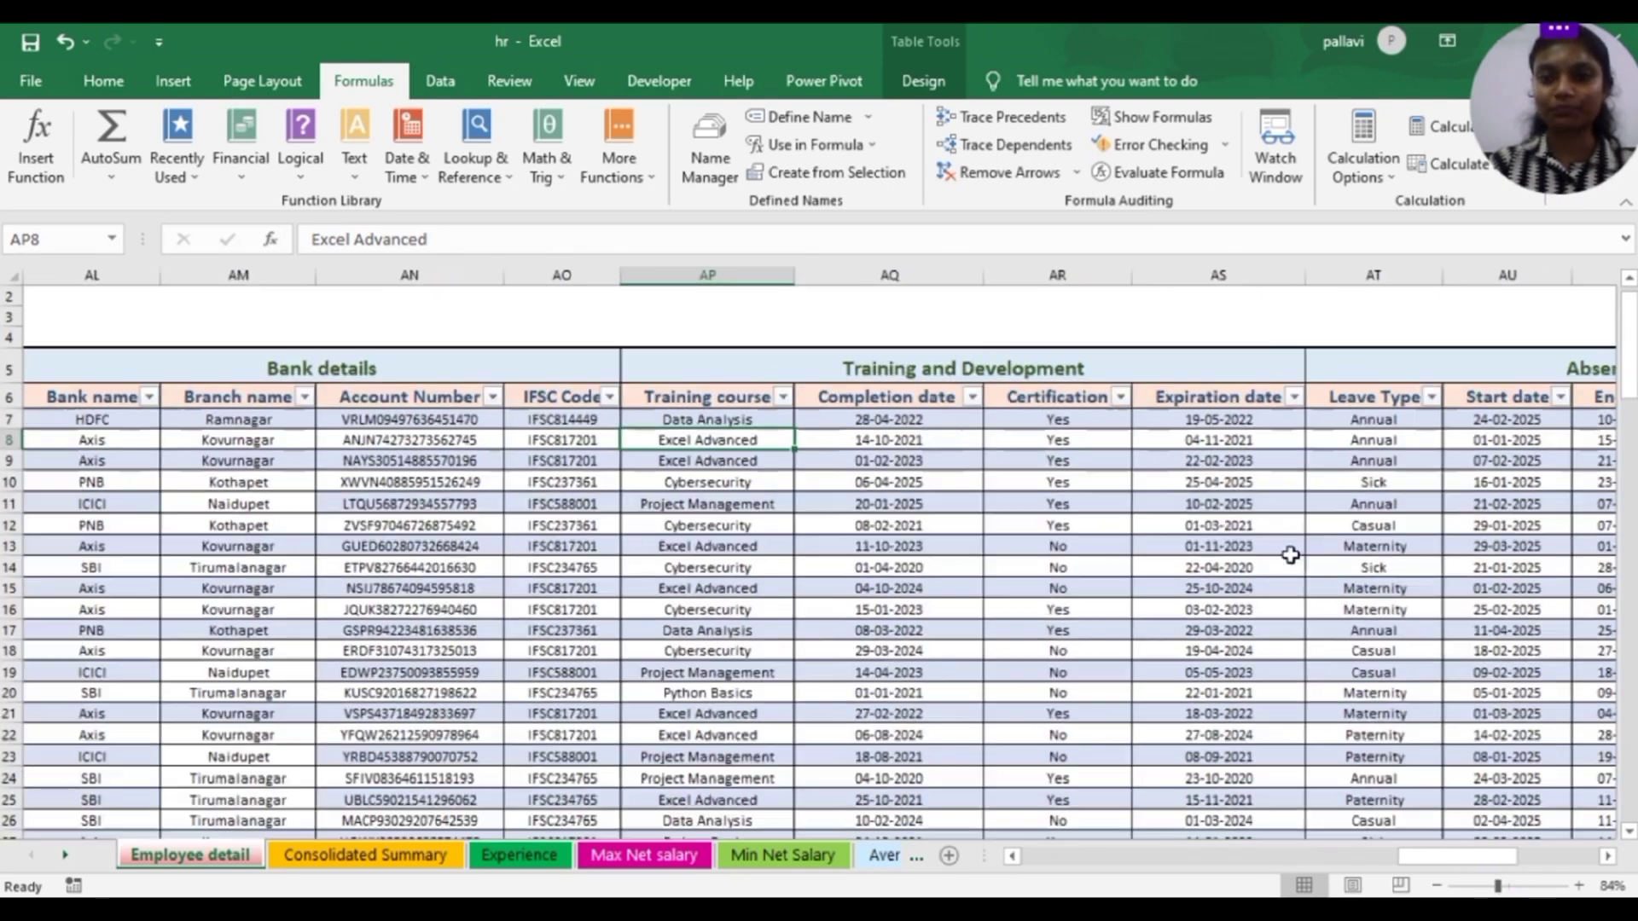
# Step through the row 7 record's Completion date, Certification and Expiration date cells in Training and Development
pyautogui.click(909, 417)
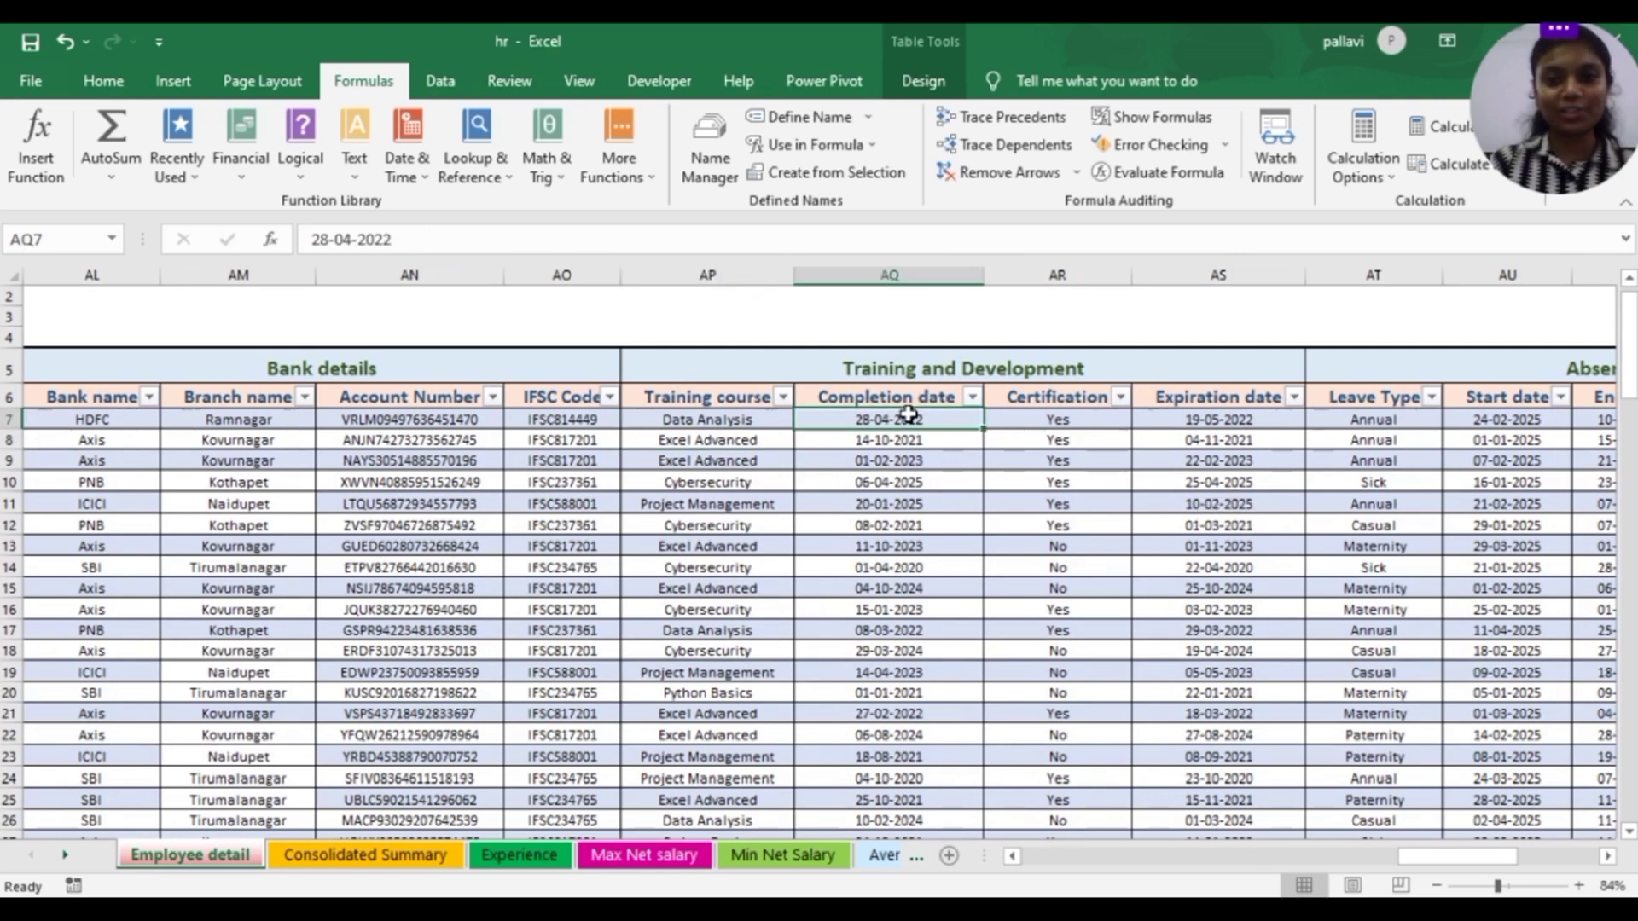
pyautogui.press('Right')
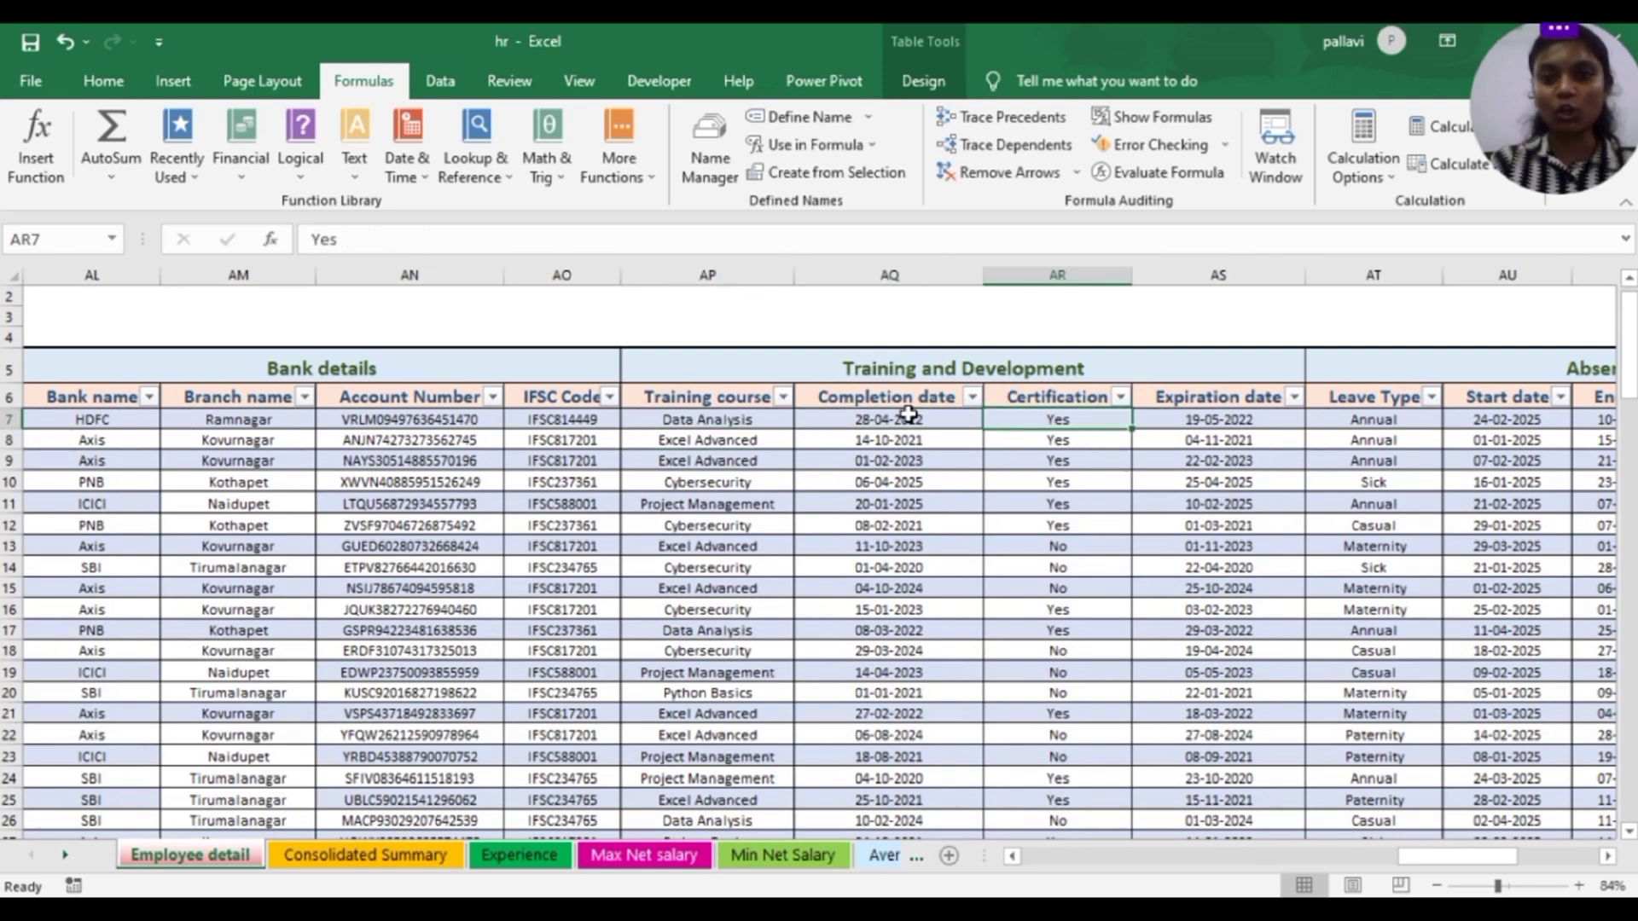
pyautogui.press('Right')
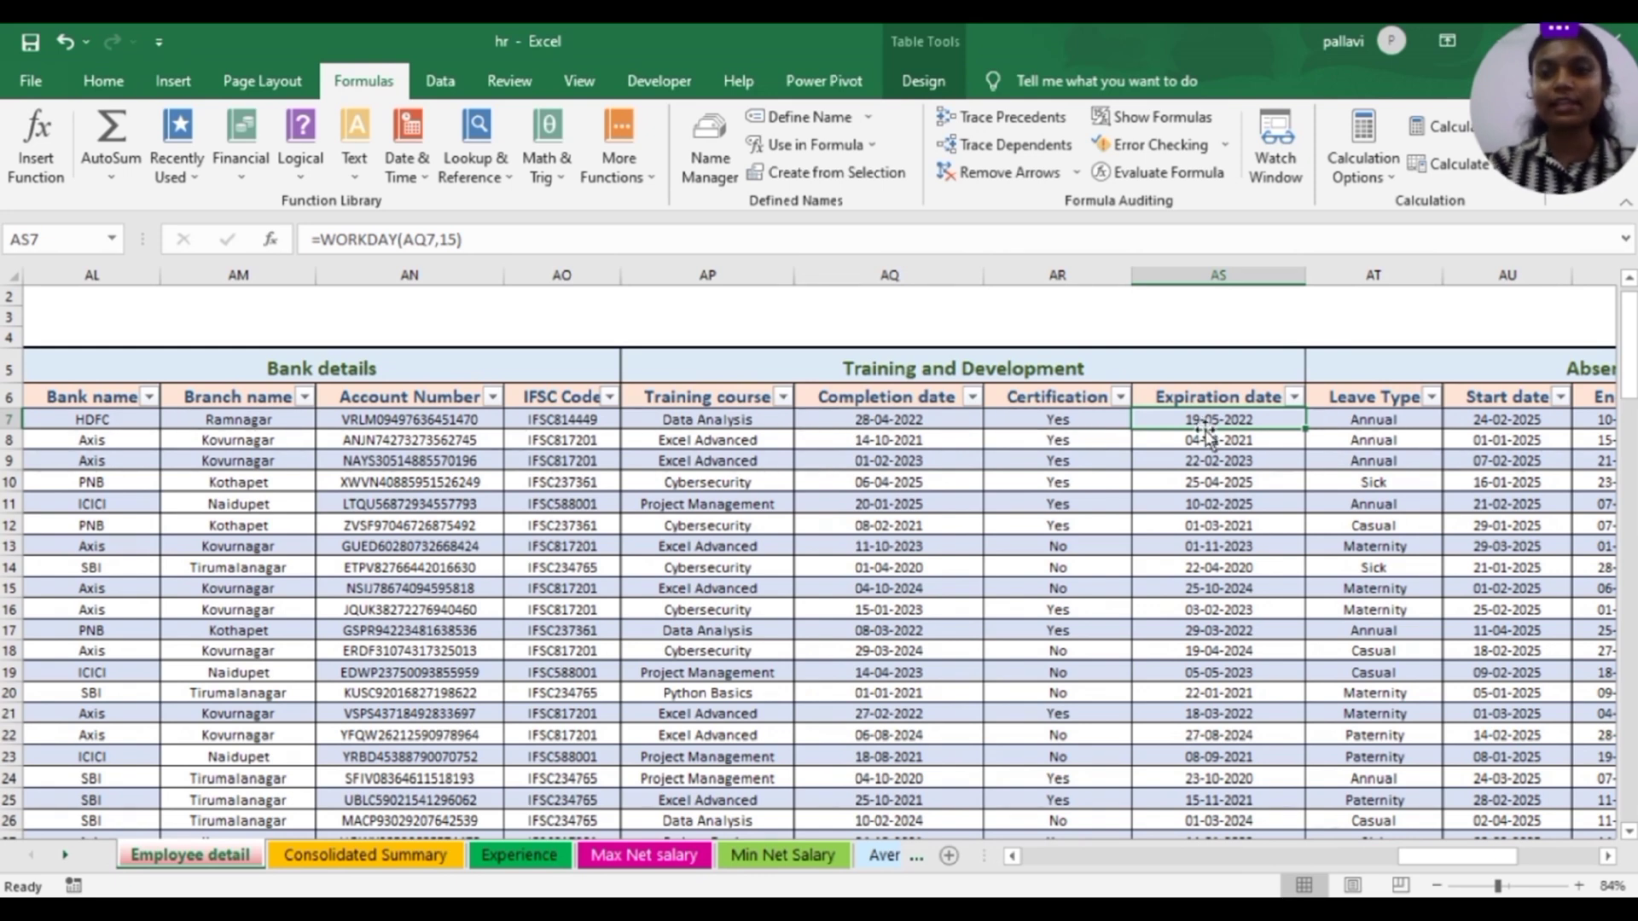
# Display the sheet's formulas and enlarge the view to 310% to examine the Expiration date formula in AS12
pyautogui.click(1148, 120)
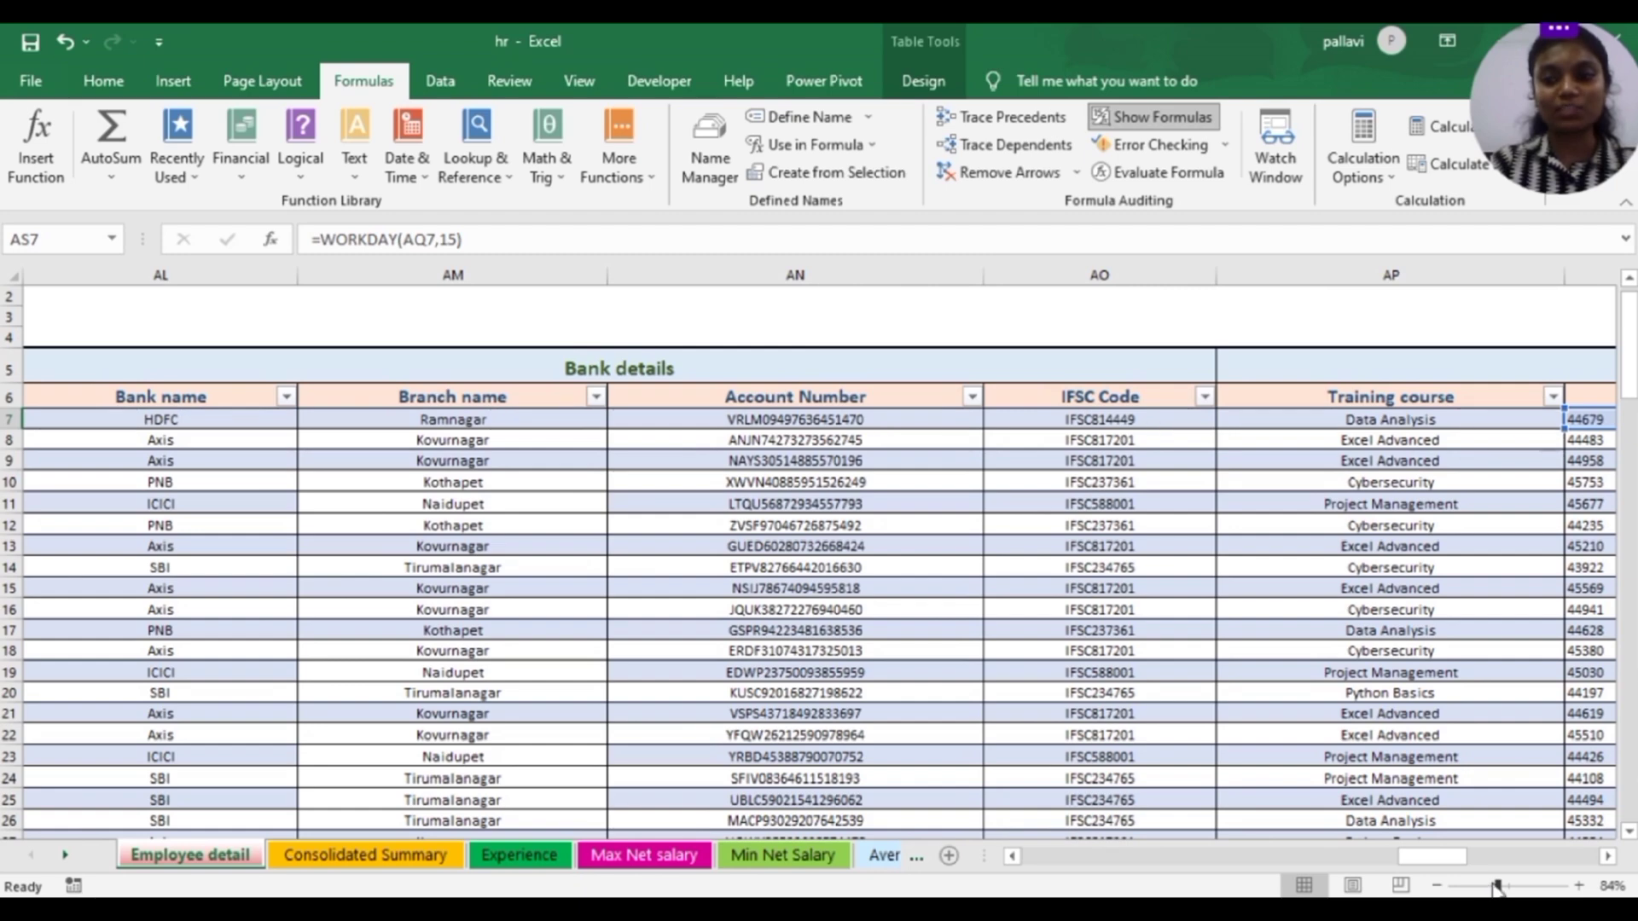
pyautogui.moveTo(1497, 887); pyautogui.dragTo(1548, 887)
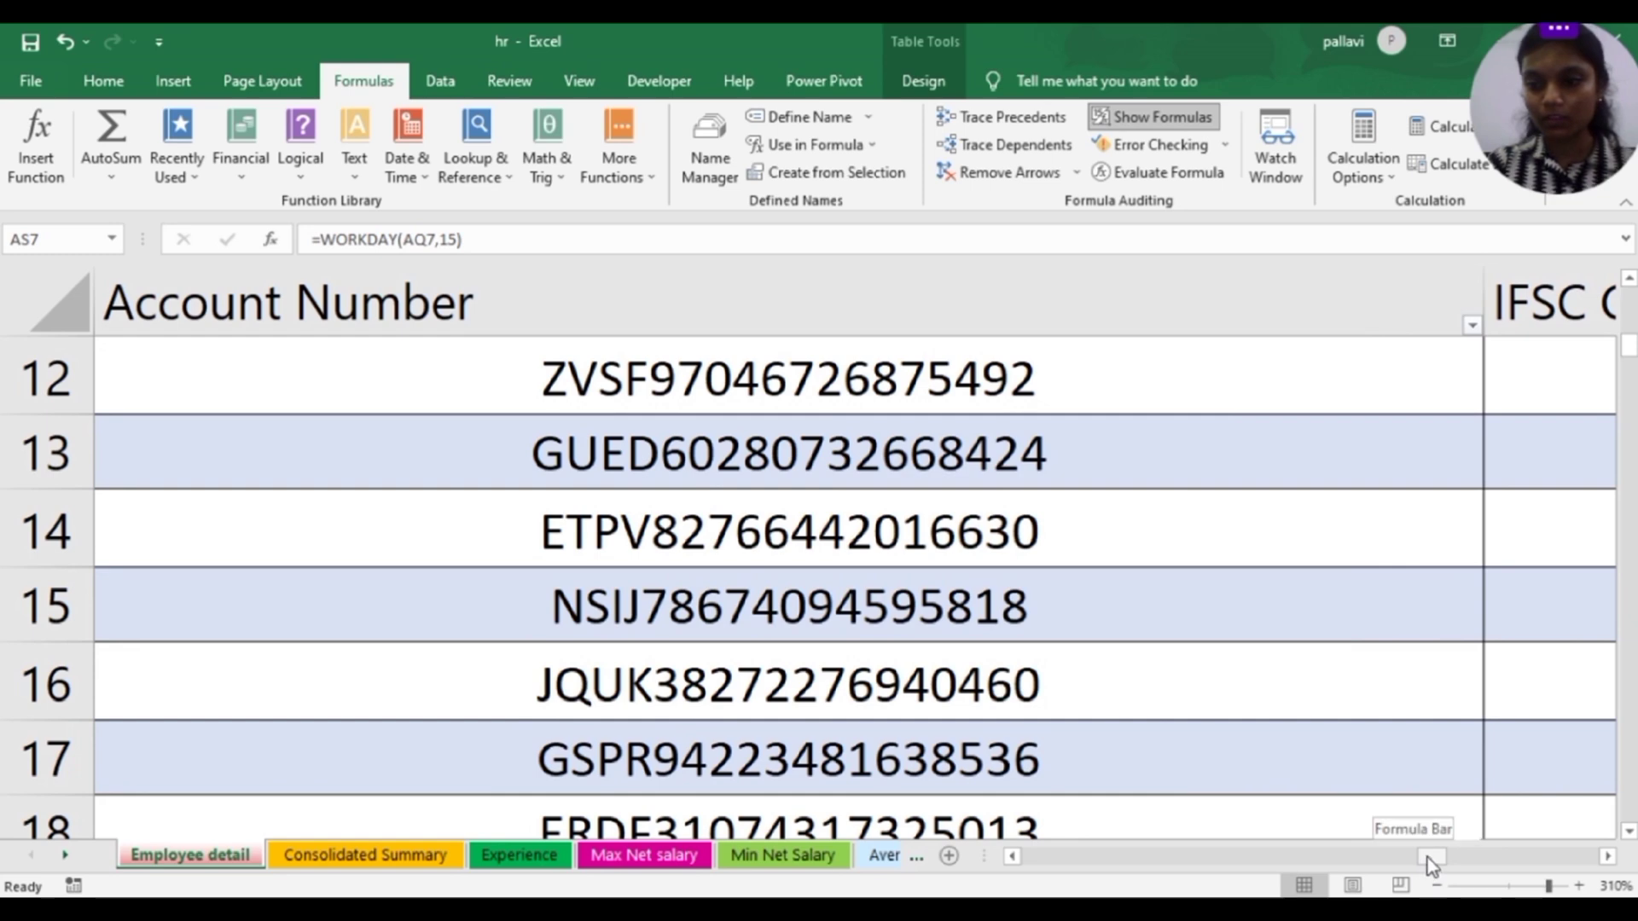
pyautogui.moveTo(1430, 860); pyautogui.dragTo(1472, 857)
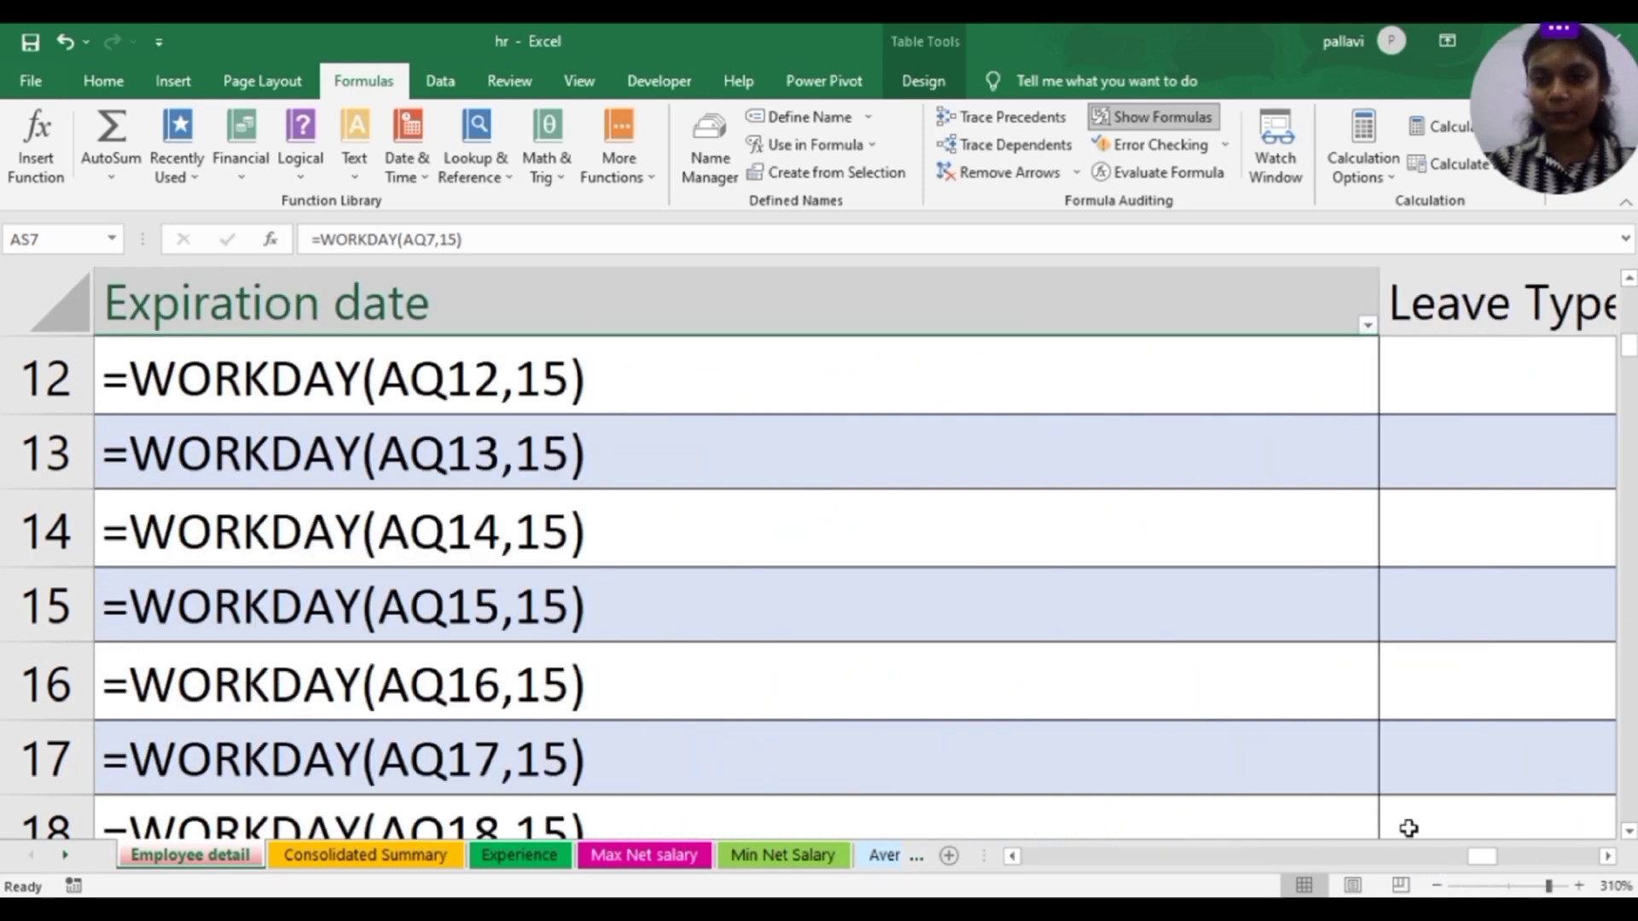
pyautogui.click(714, 382)
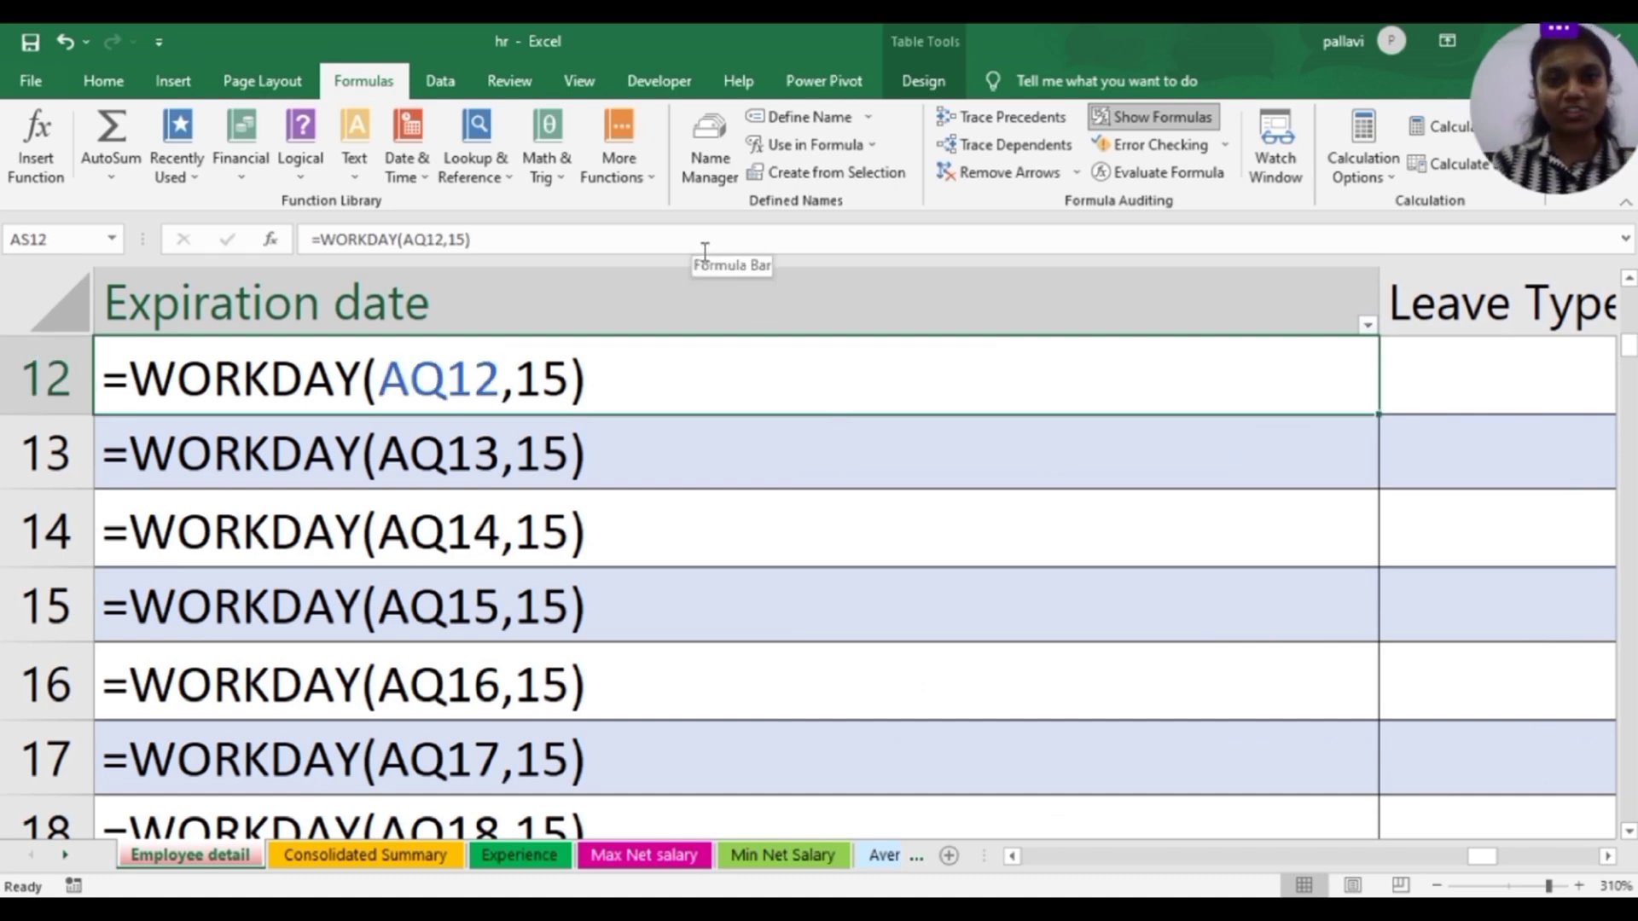
# Trace the precedents of the Expiration date formula in AS12 and follow the arrow back across the Certification column
pyautogui.click(439, 77)
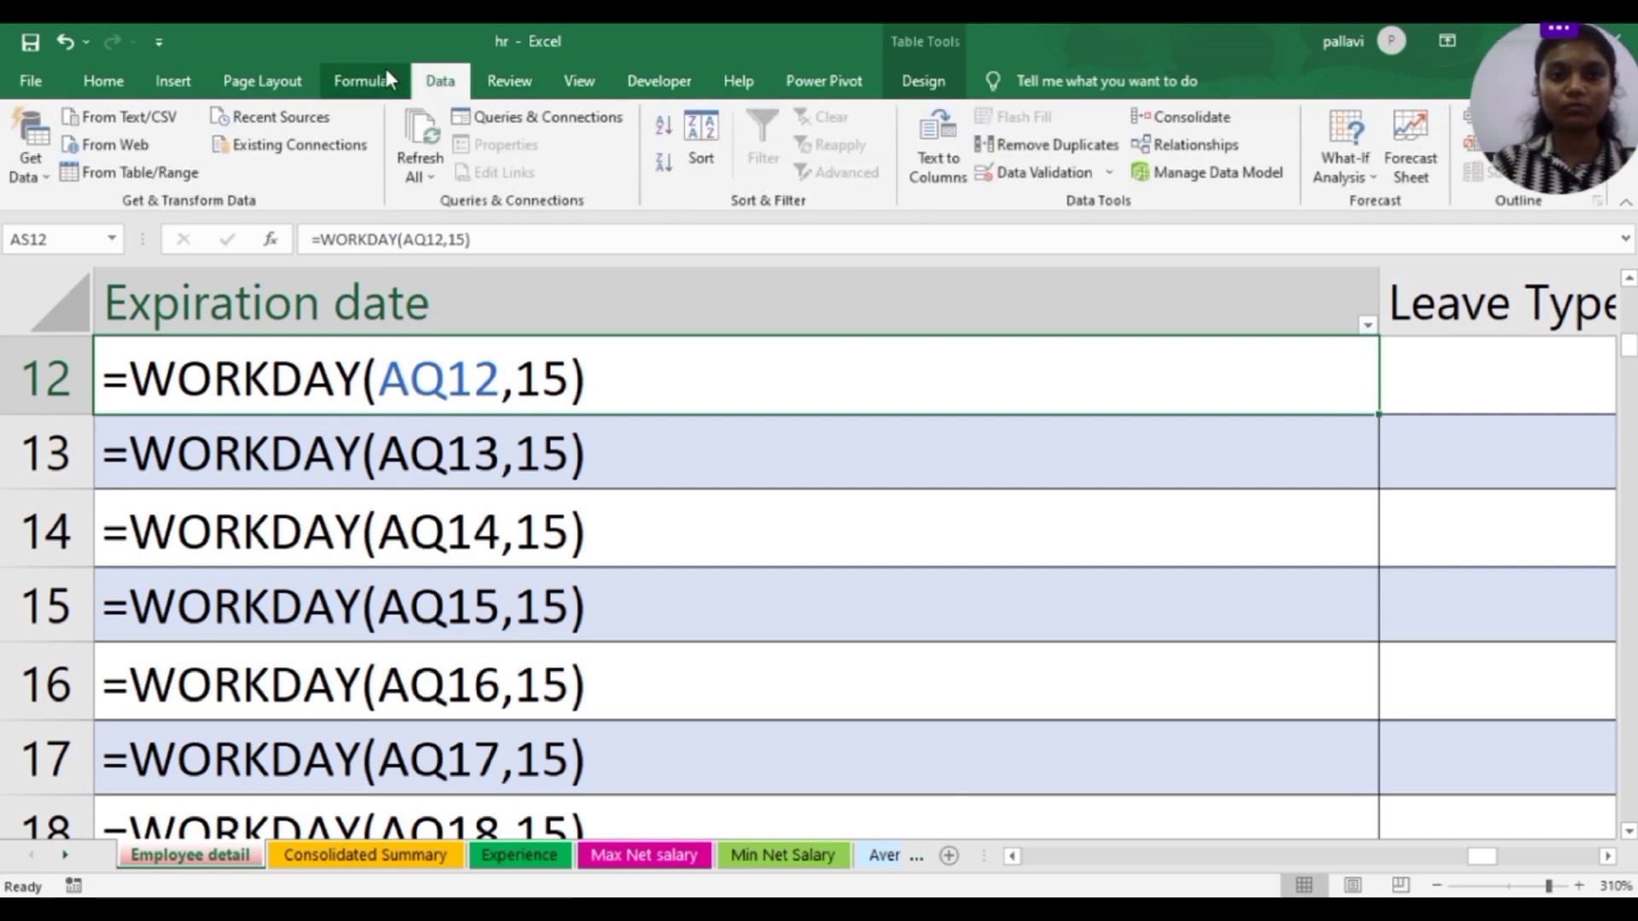
pyautogui.click(383, 75)
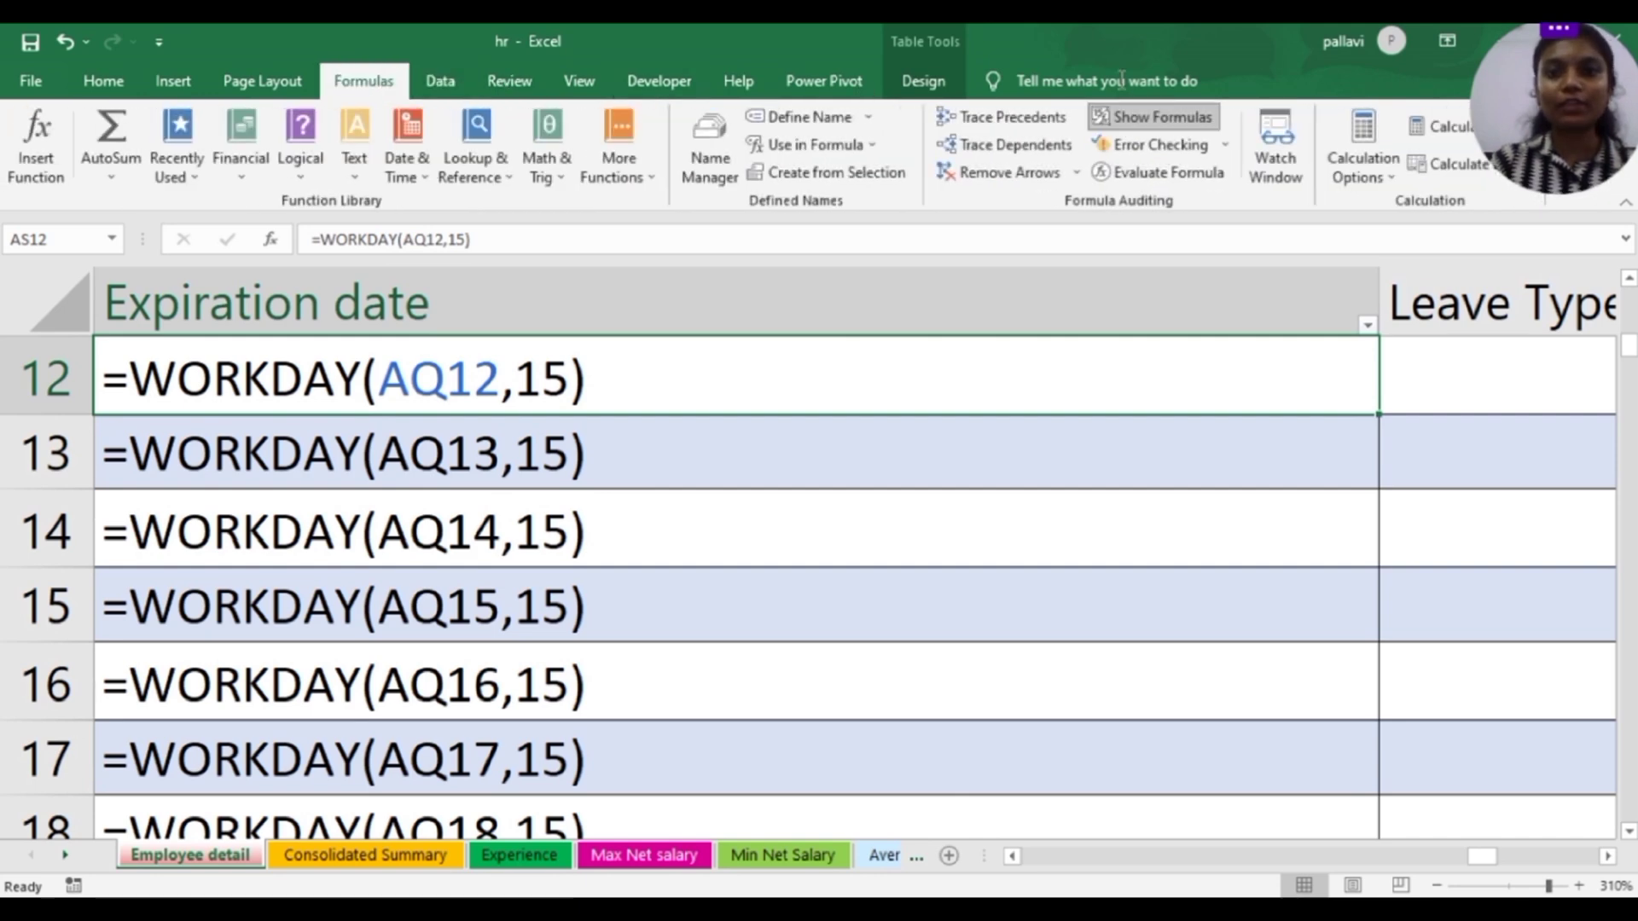
pyautogui.click(1055, 122)
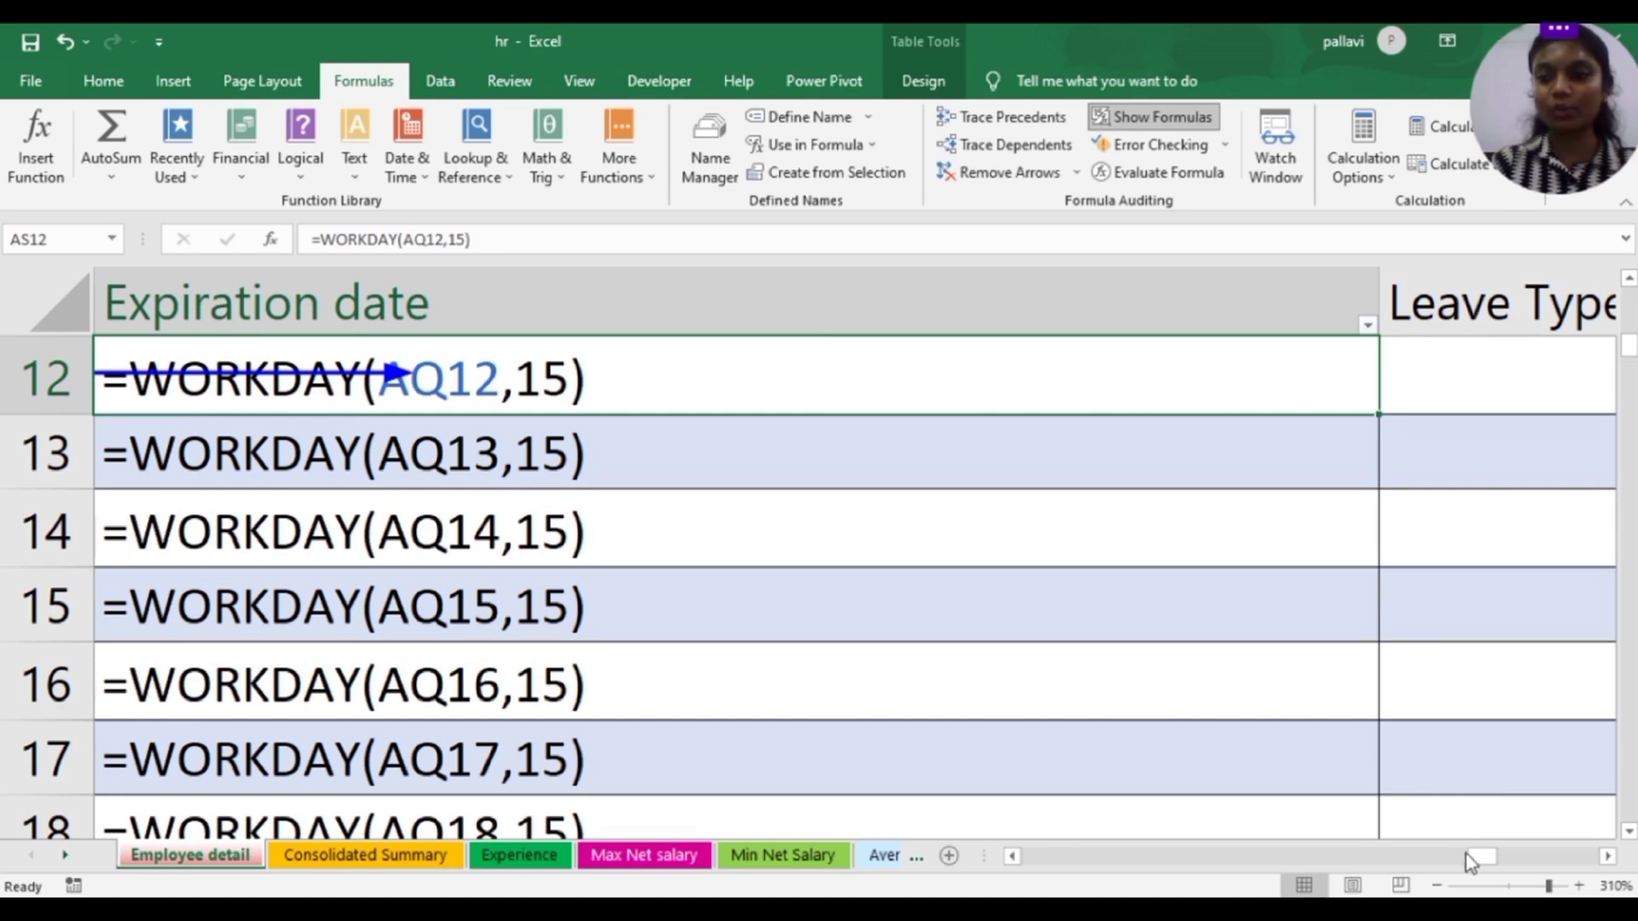
pyautogui.moveTo(1442, 858); pyautogui.dragTo(1483, 859)
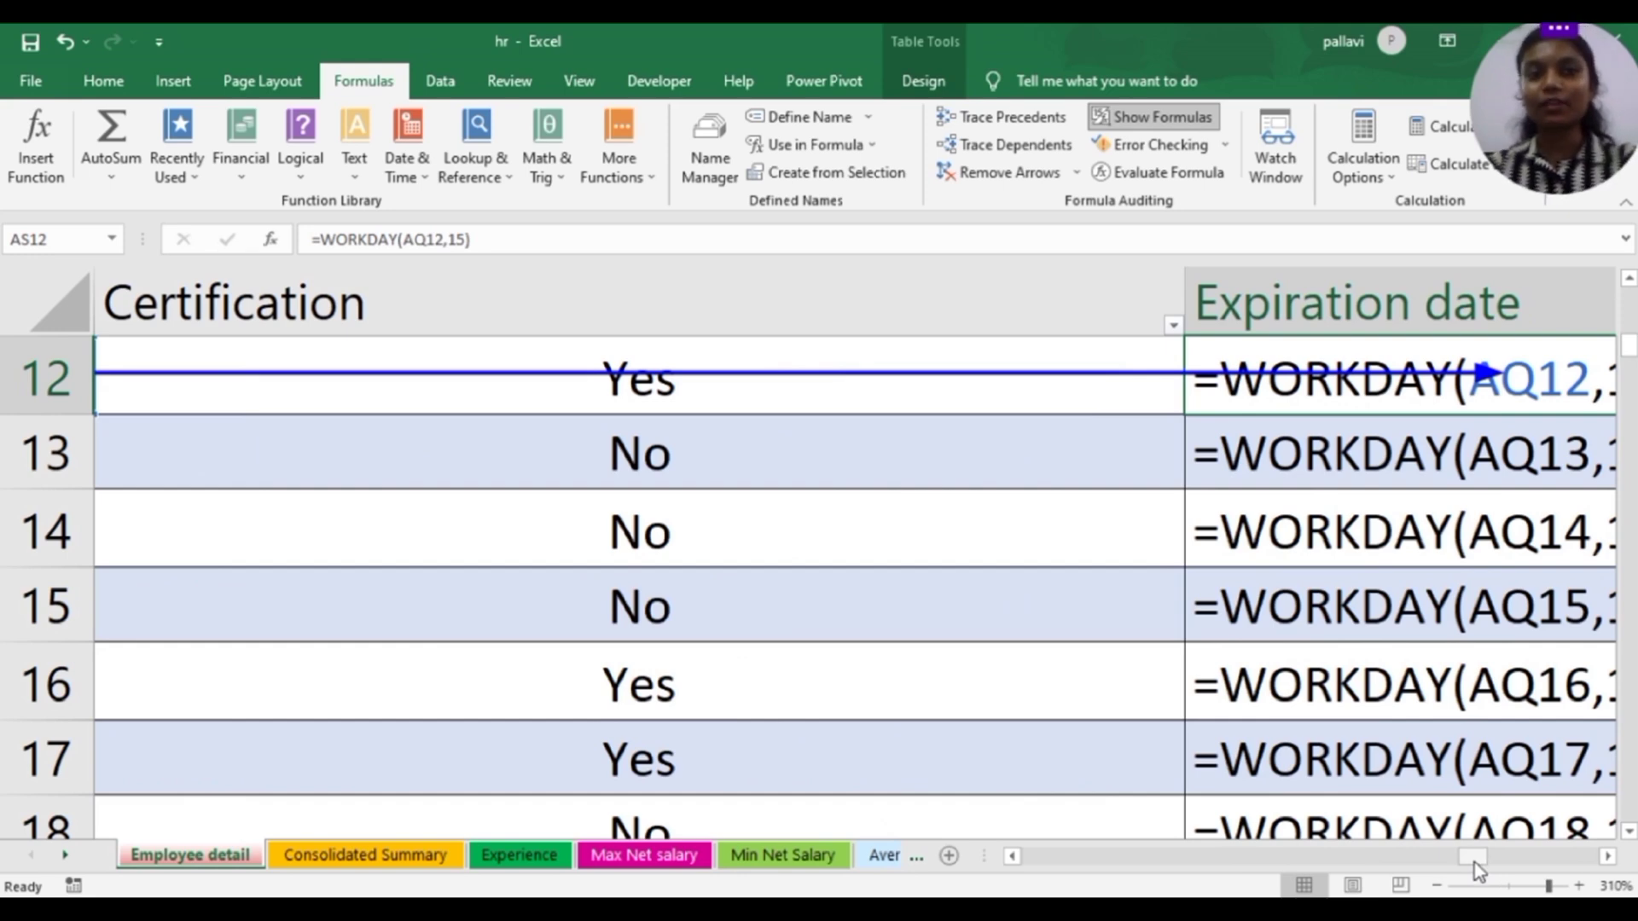
# Select AS14 in the Expiration date column, return the sheet to showing values and clear the tracer arrows
pyautogui.click(1450, 538)
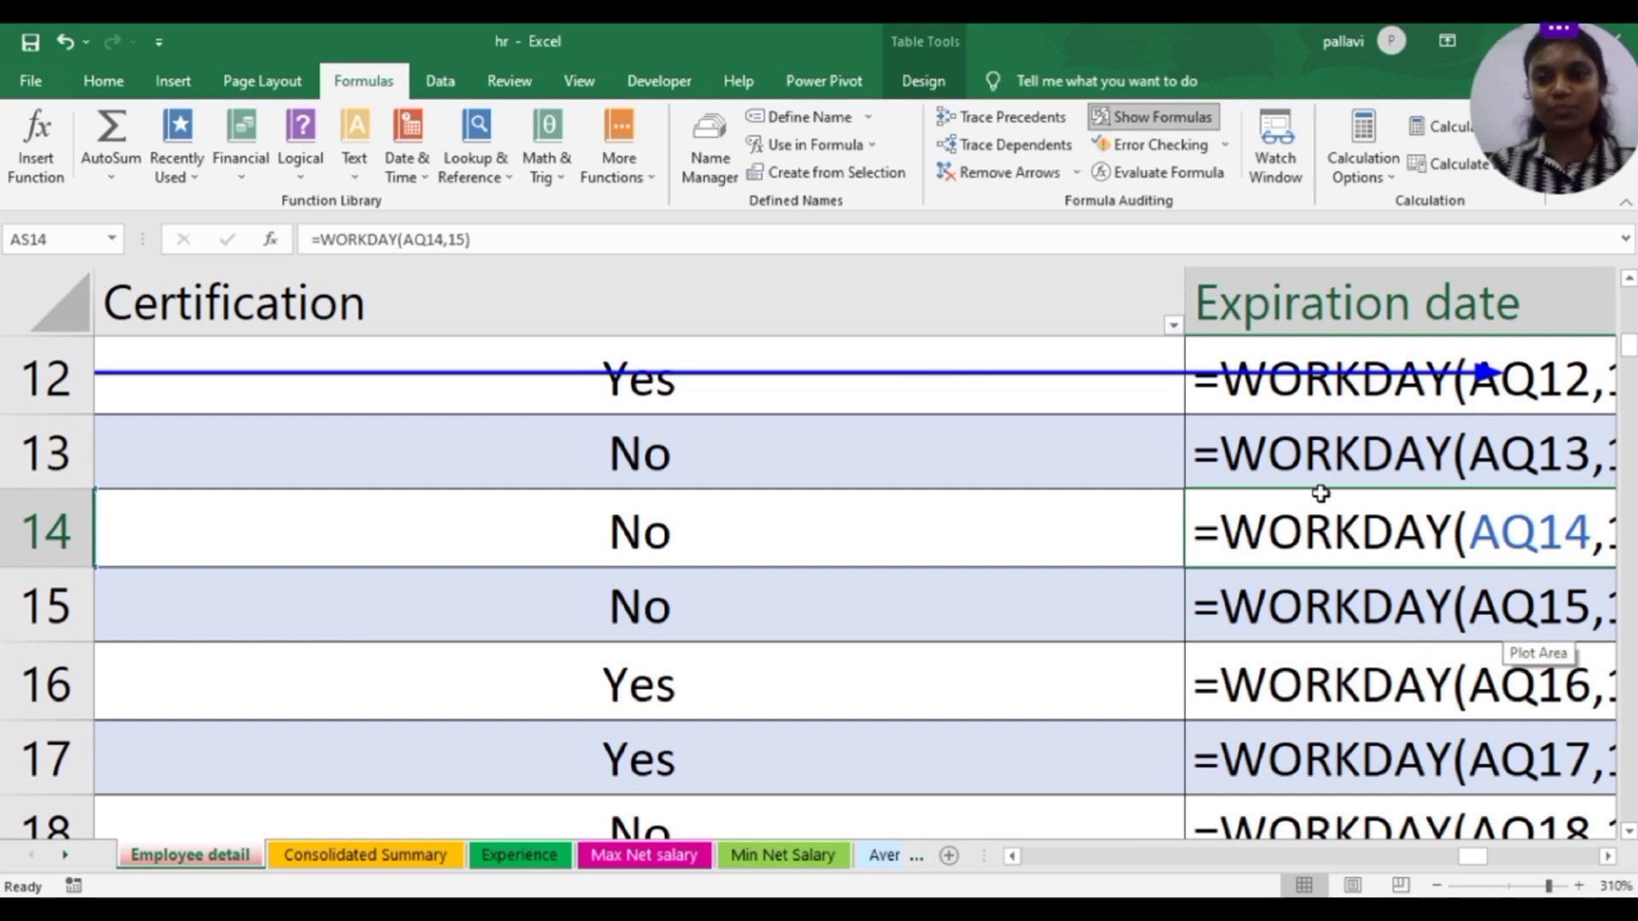
pyautogui.click(1156, 130)
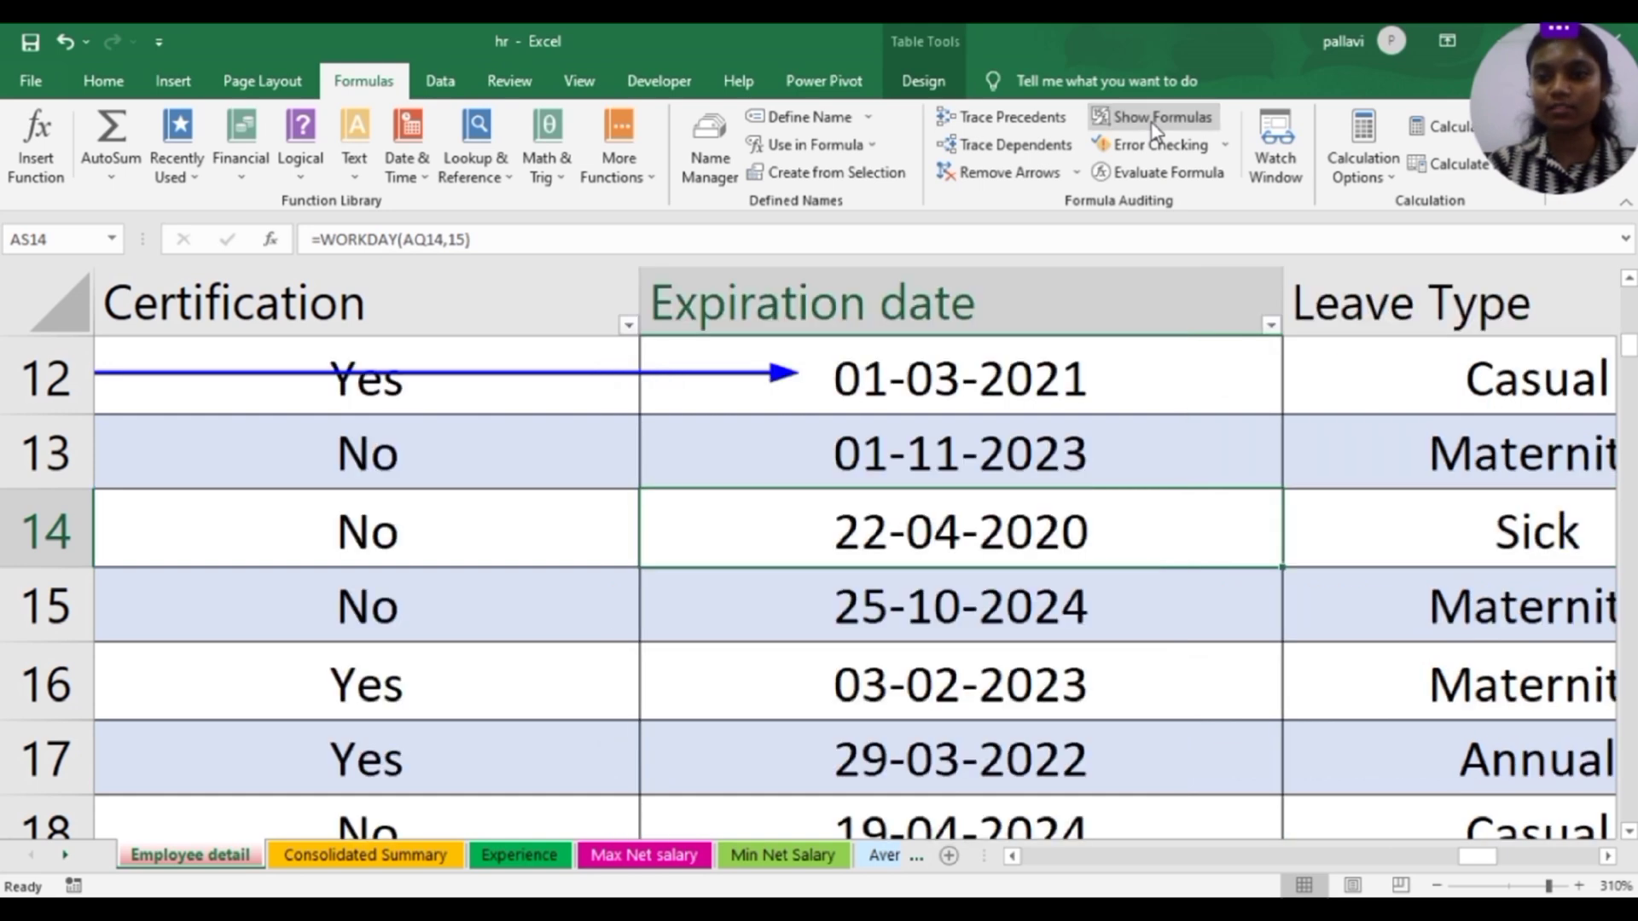
pyautogui.click(1027, 175)
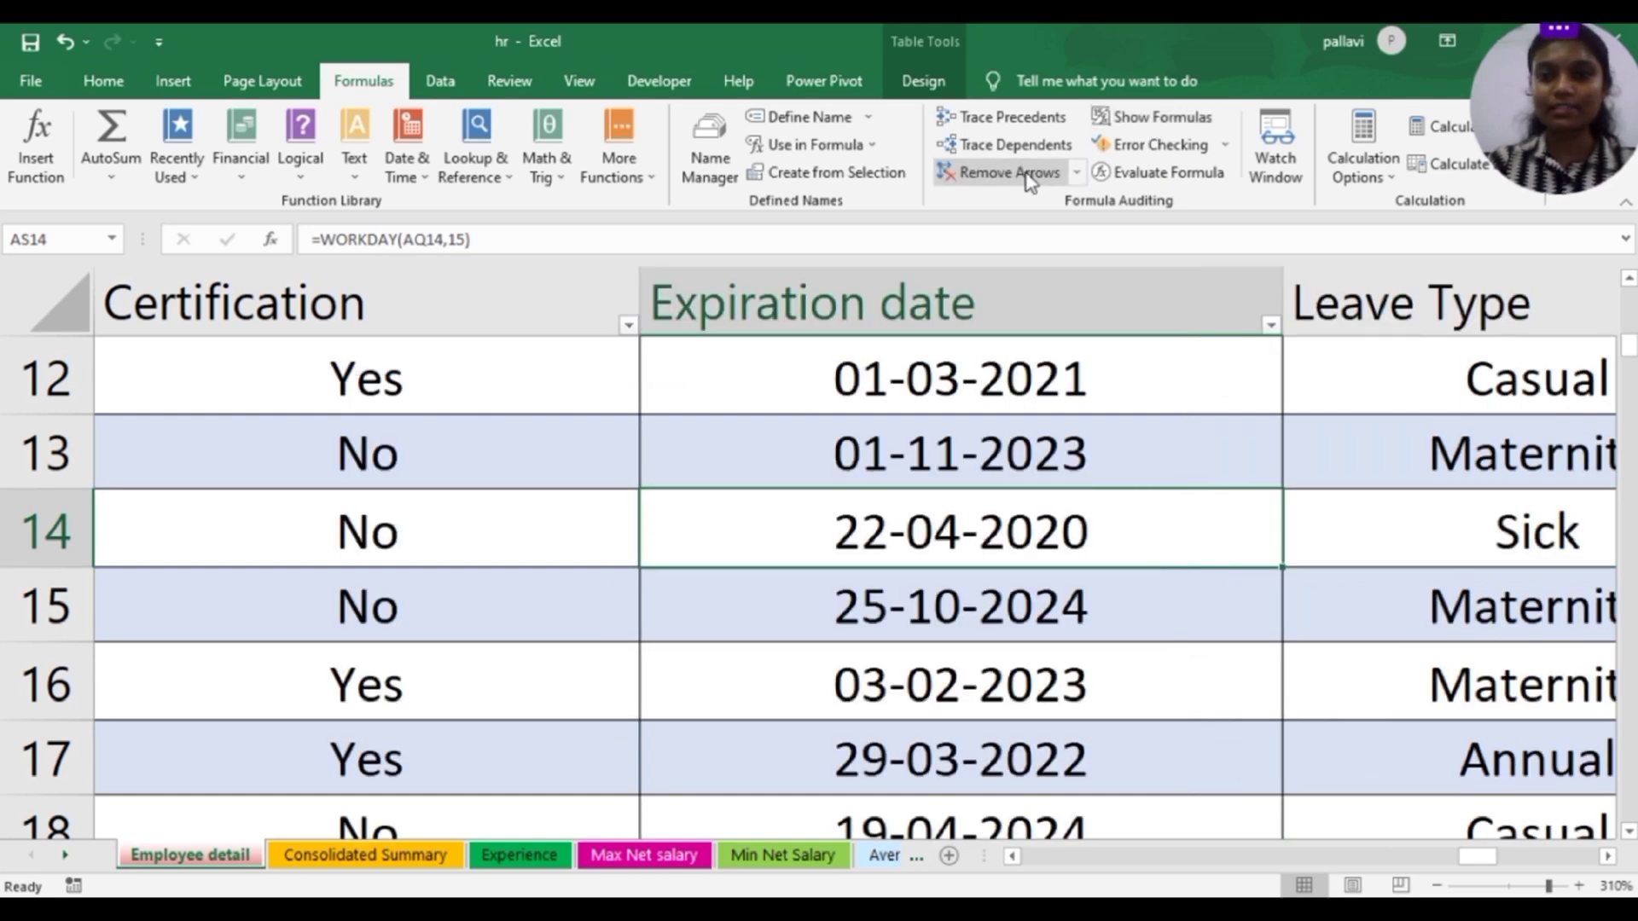
# With formulas displayed, apply the Short Date format to the Start date in AU7 and open the cell for editing
pyautogui.press('Right')
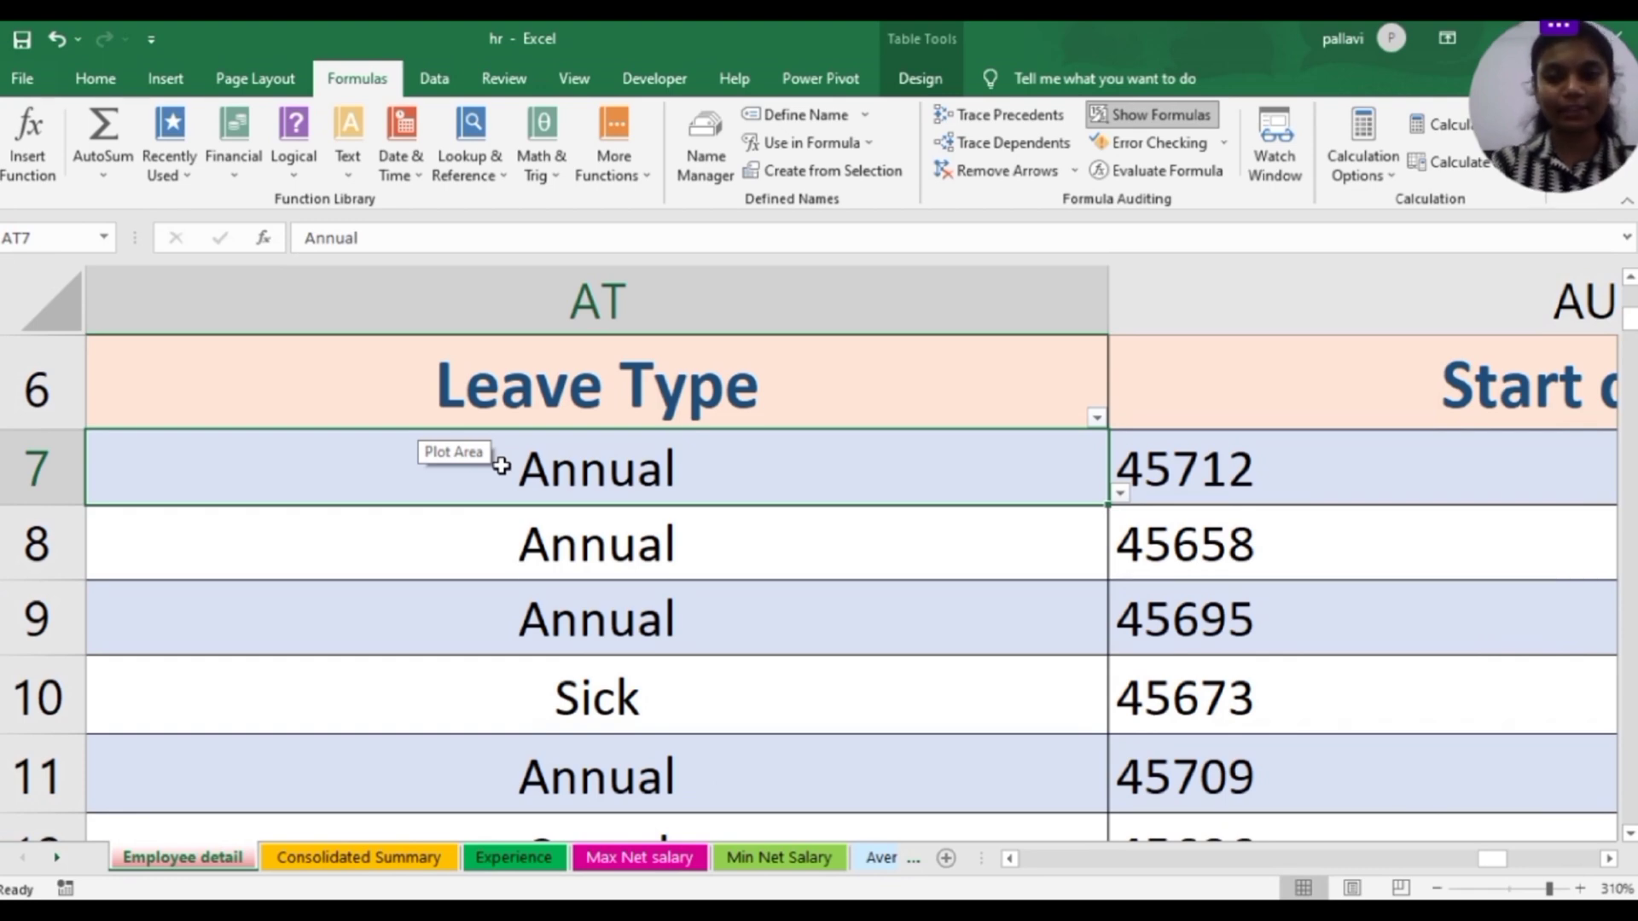
pyautogui.press('Right')
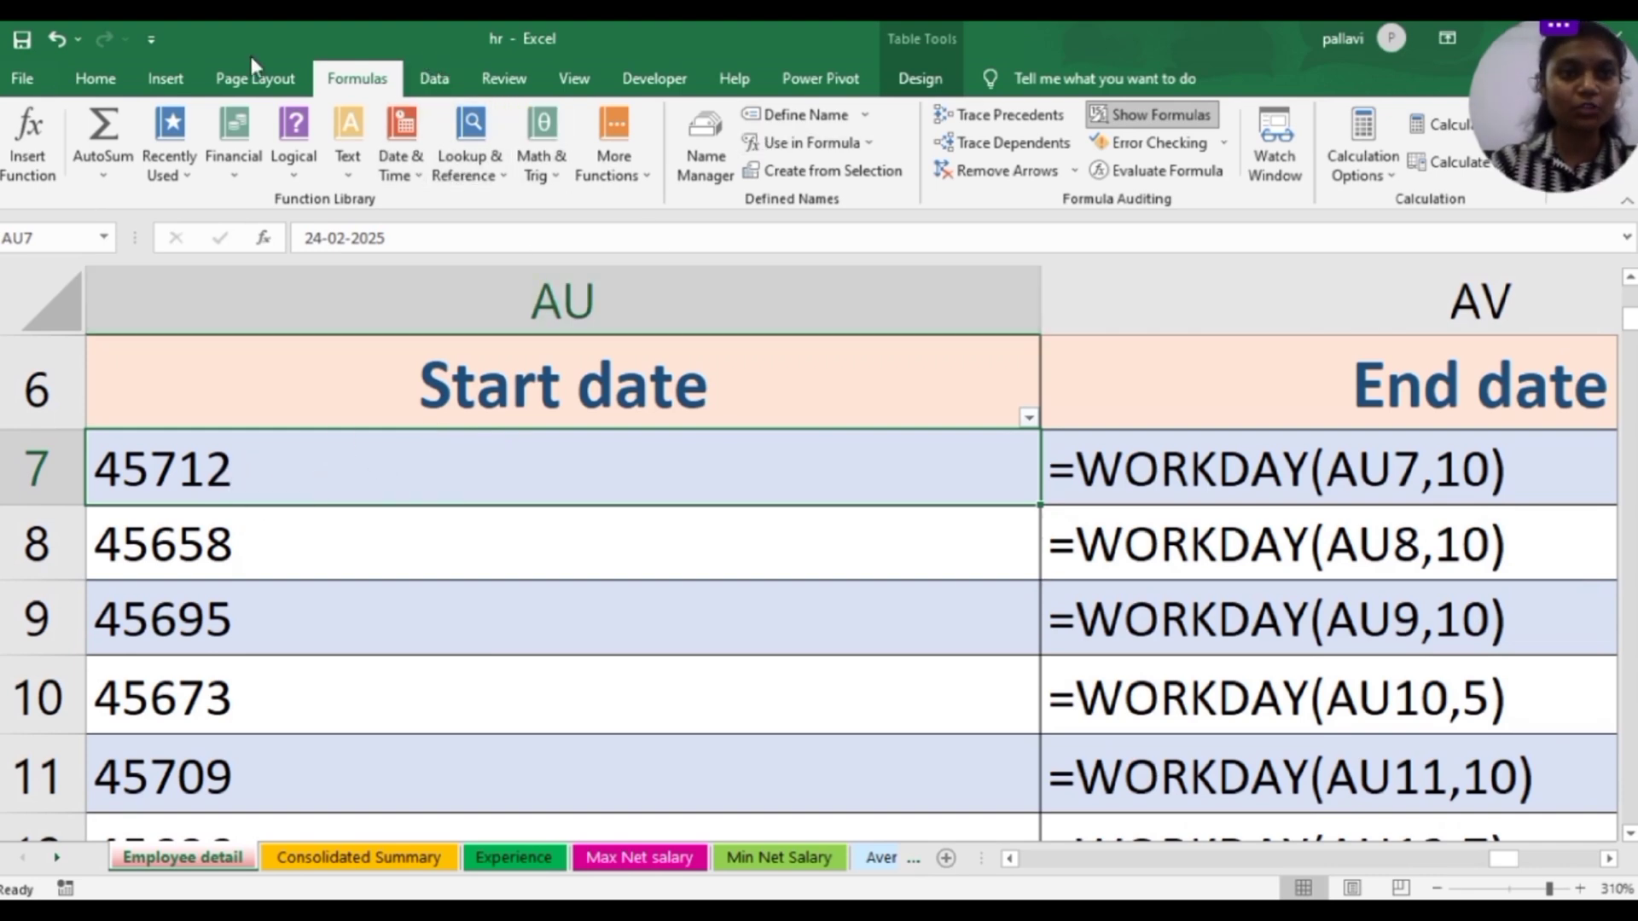
pyautogui.click(83, 74)
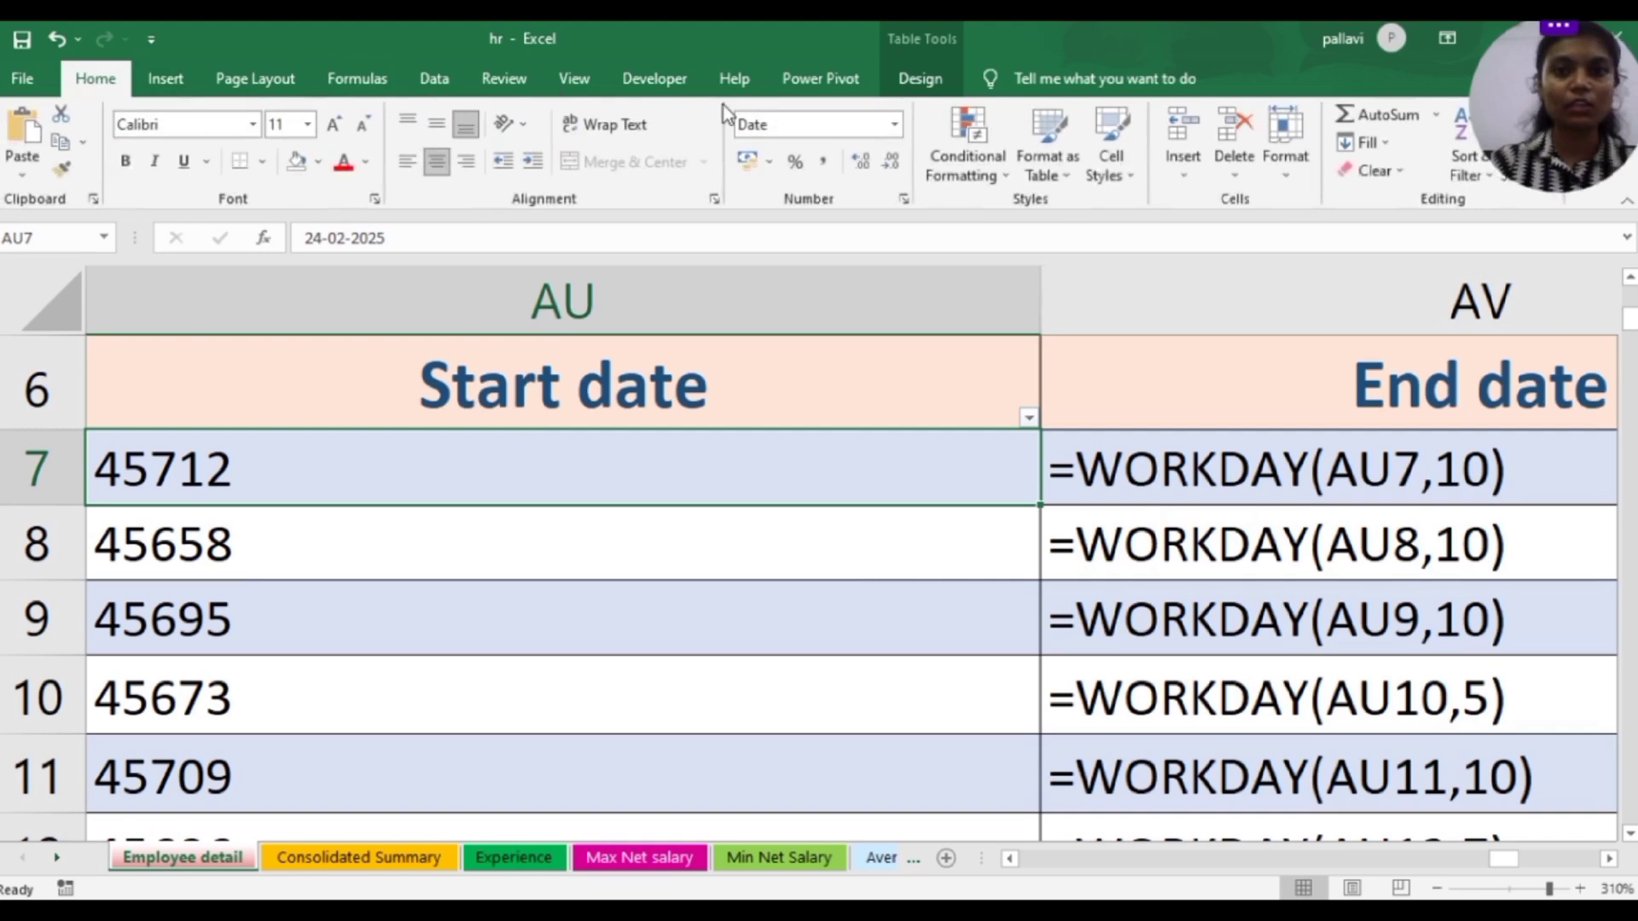
pyautogui.click(893, 126)
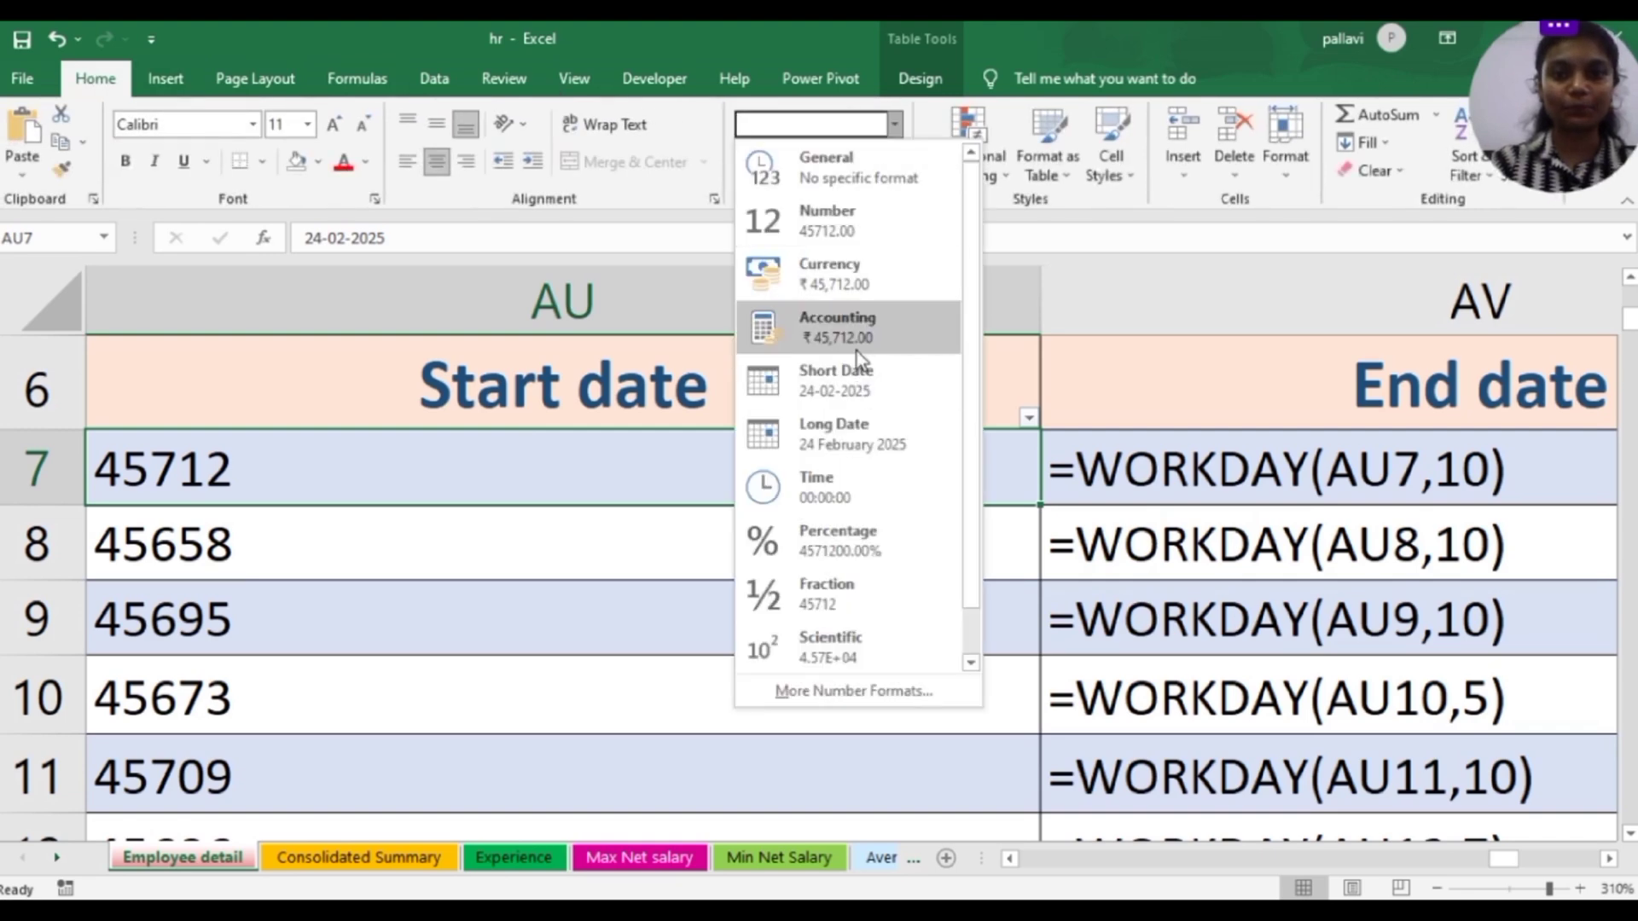
pyautogui.click(857, 384)
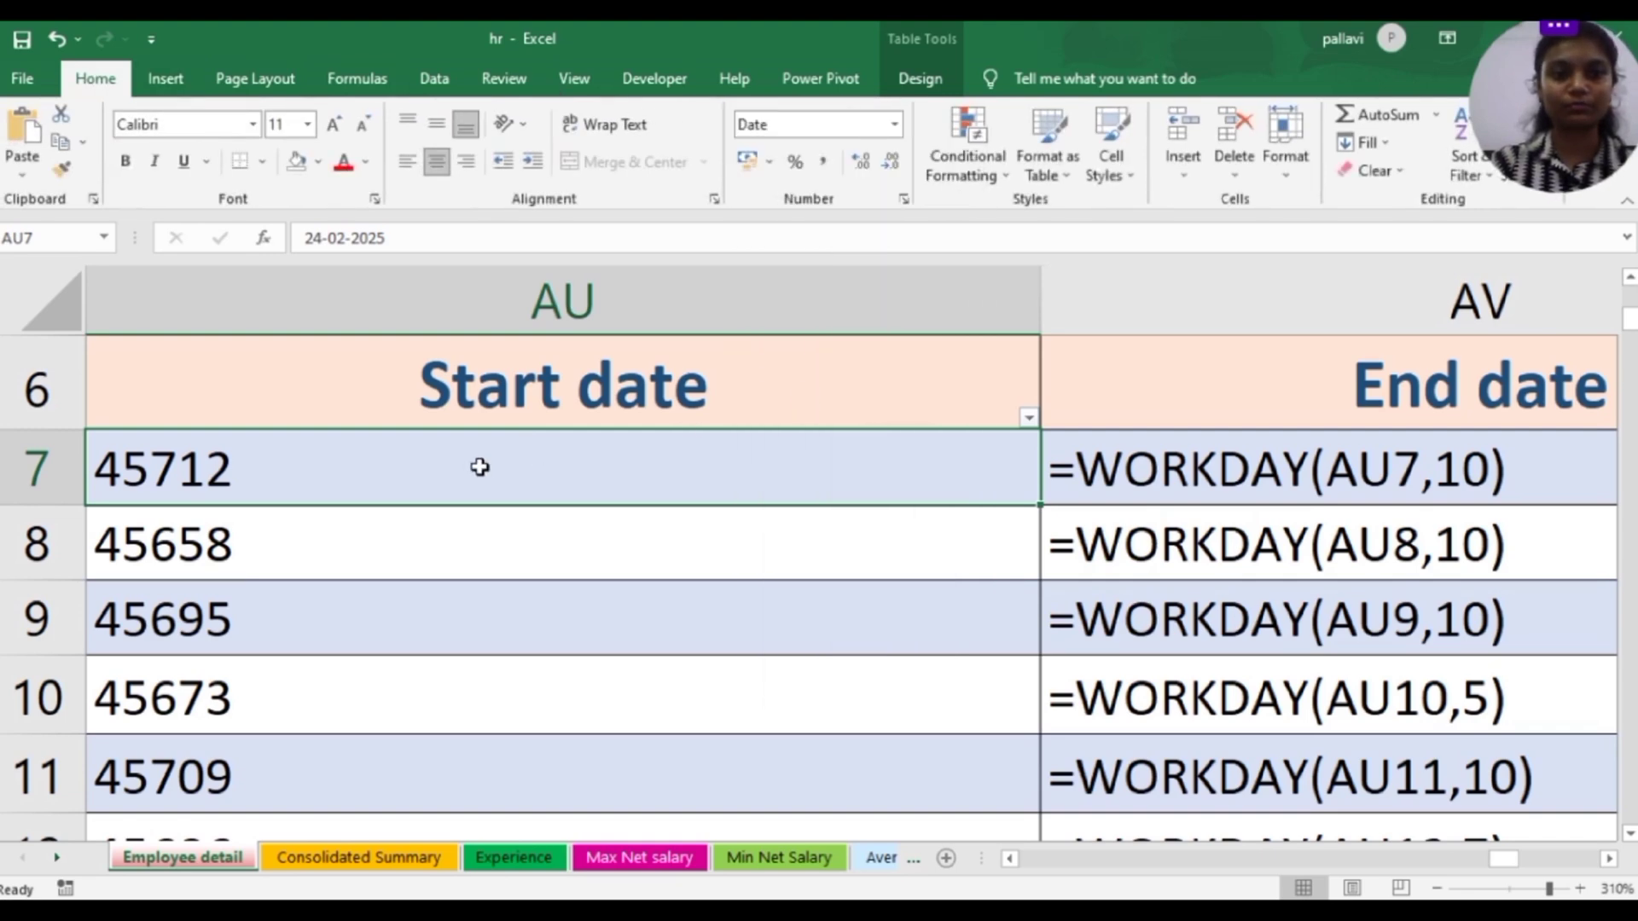
pyautogui.click(411, 236)
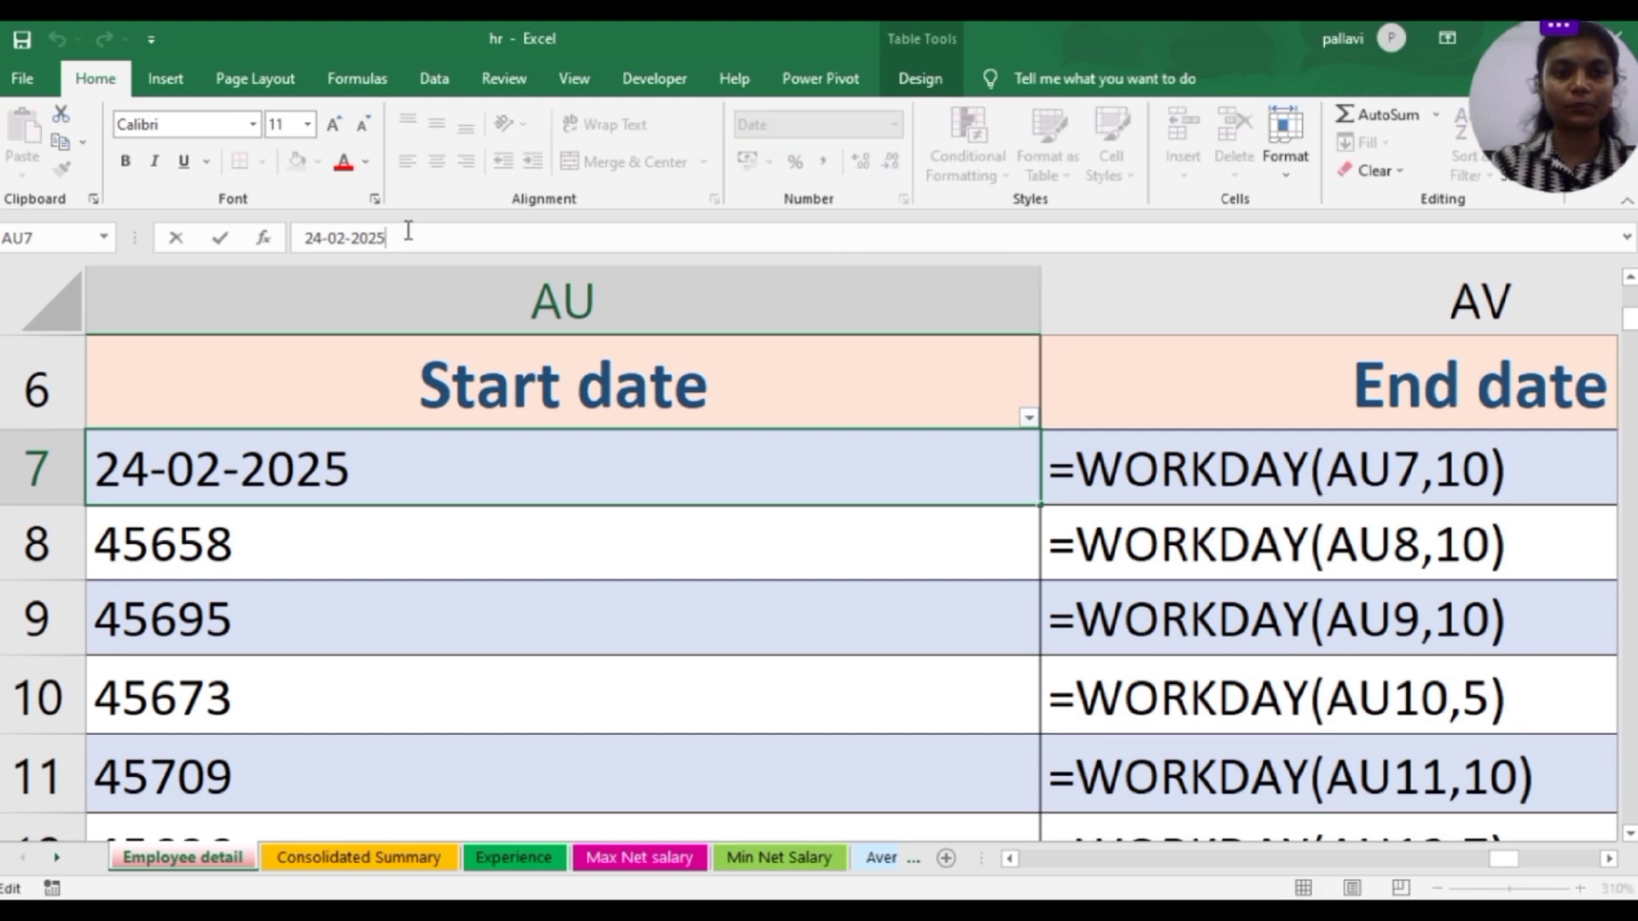
# Compare the End date formula in AV7 with the No of days formula in AW7 and the cells it references
pyautogui.click(1239, 458)
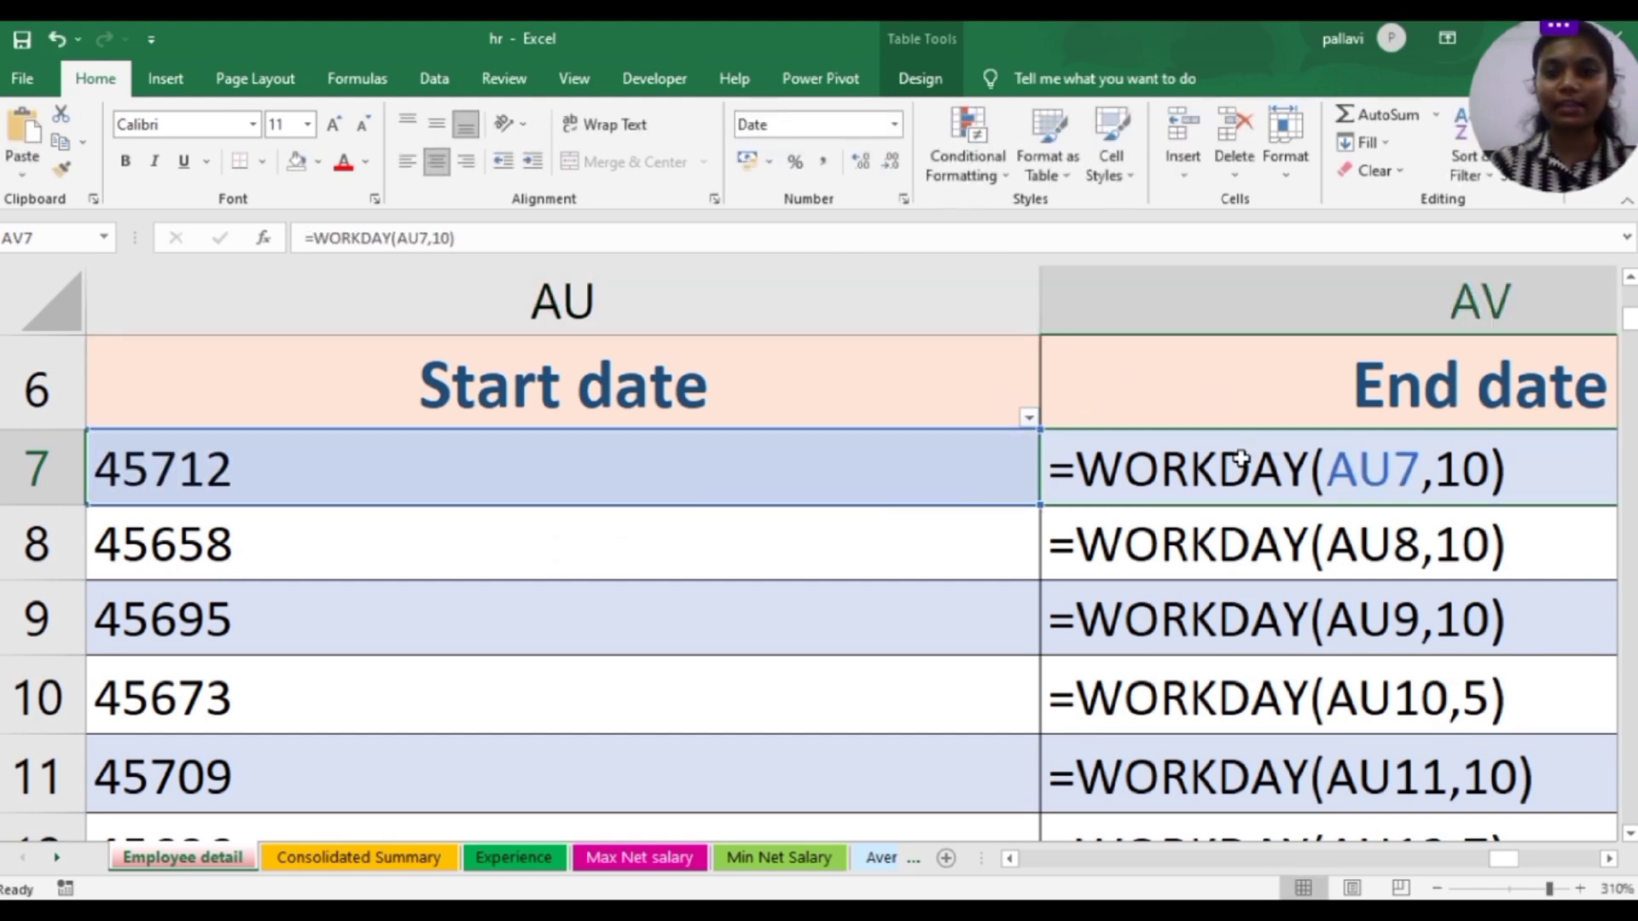
pyautogui.press('Right')
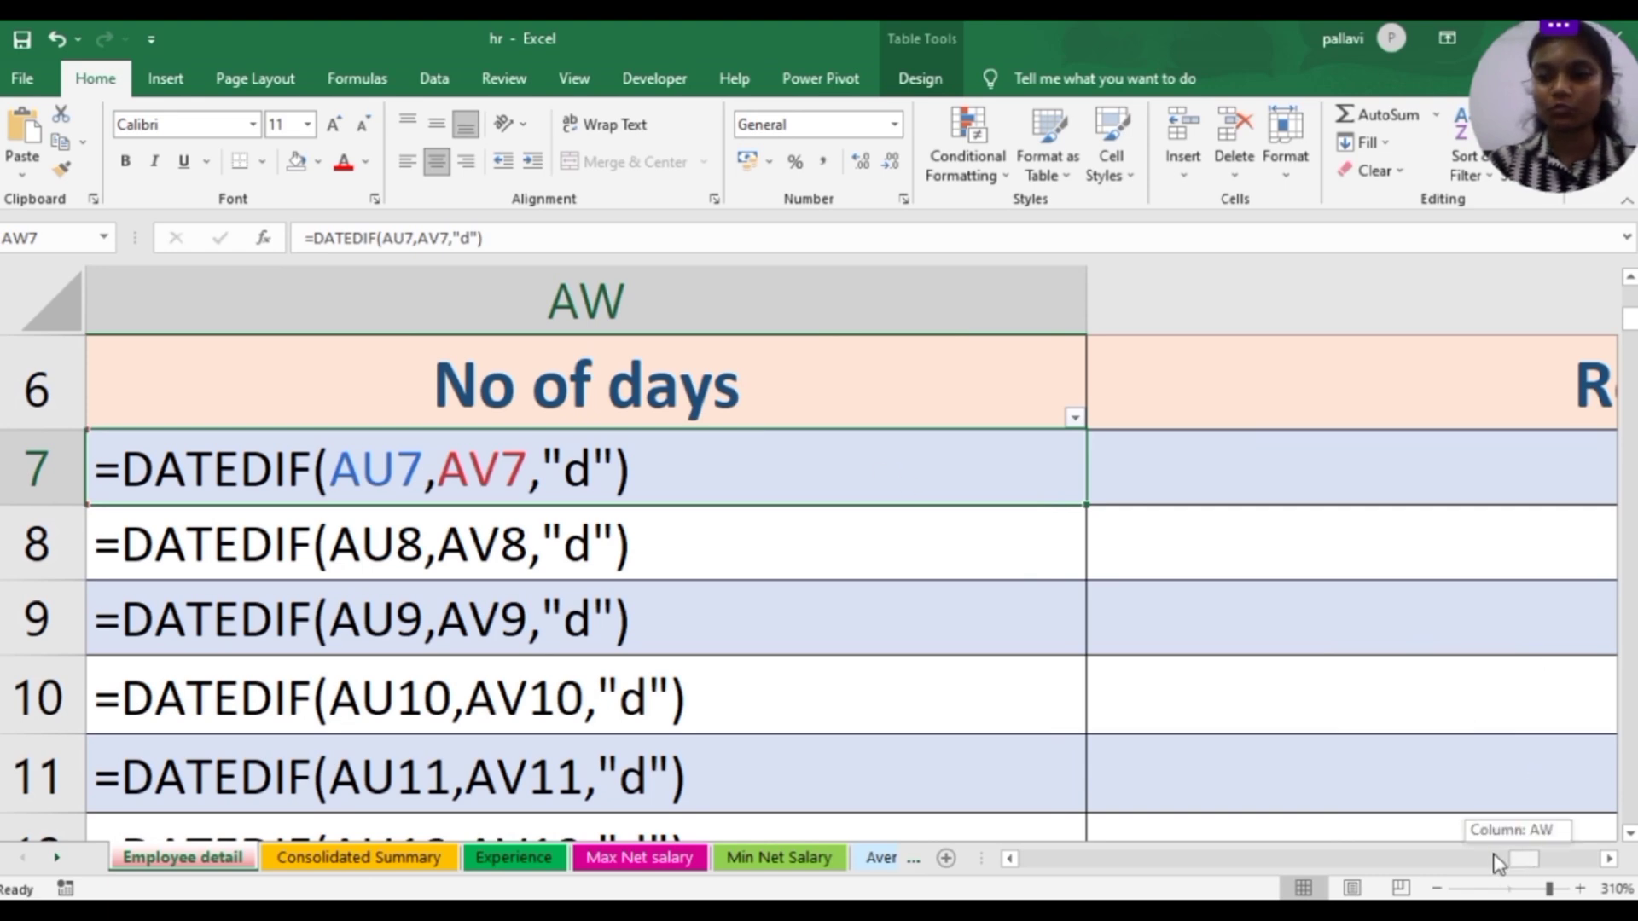
pyautogui.moveTo(1498, 863); pyautogui.dragTo(1502, 859)
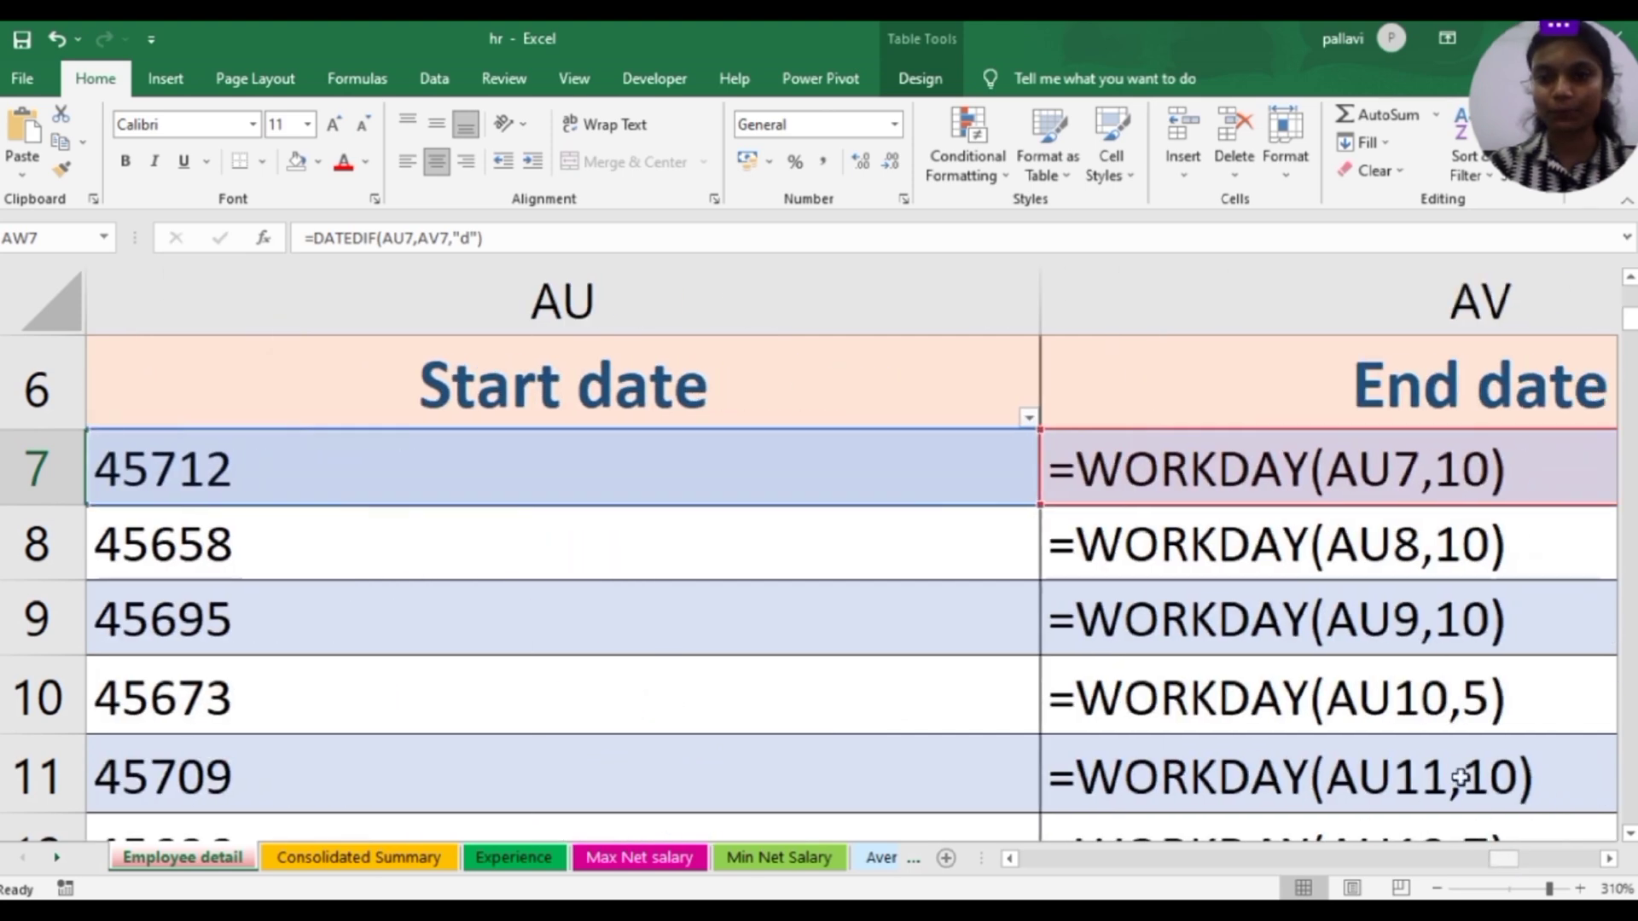
# Trace the precedents of the End date WORKDAY formula in AV7, and remove the tracer arrow
pyautogui.click(1234, 470)
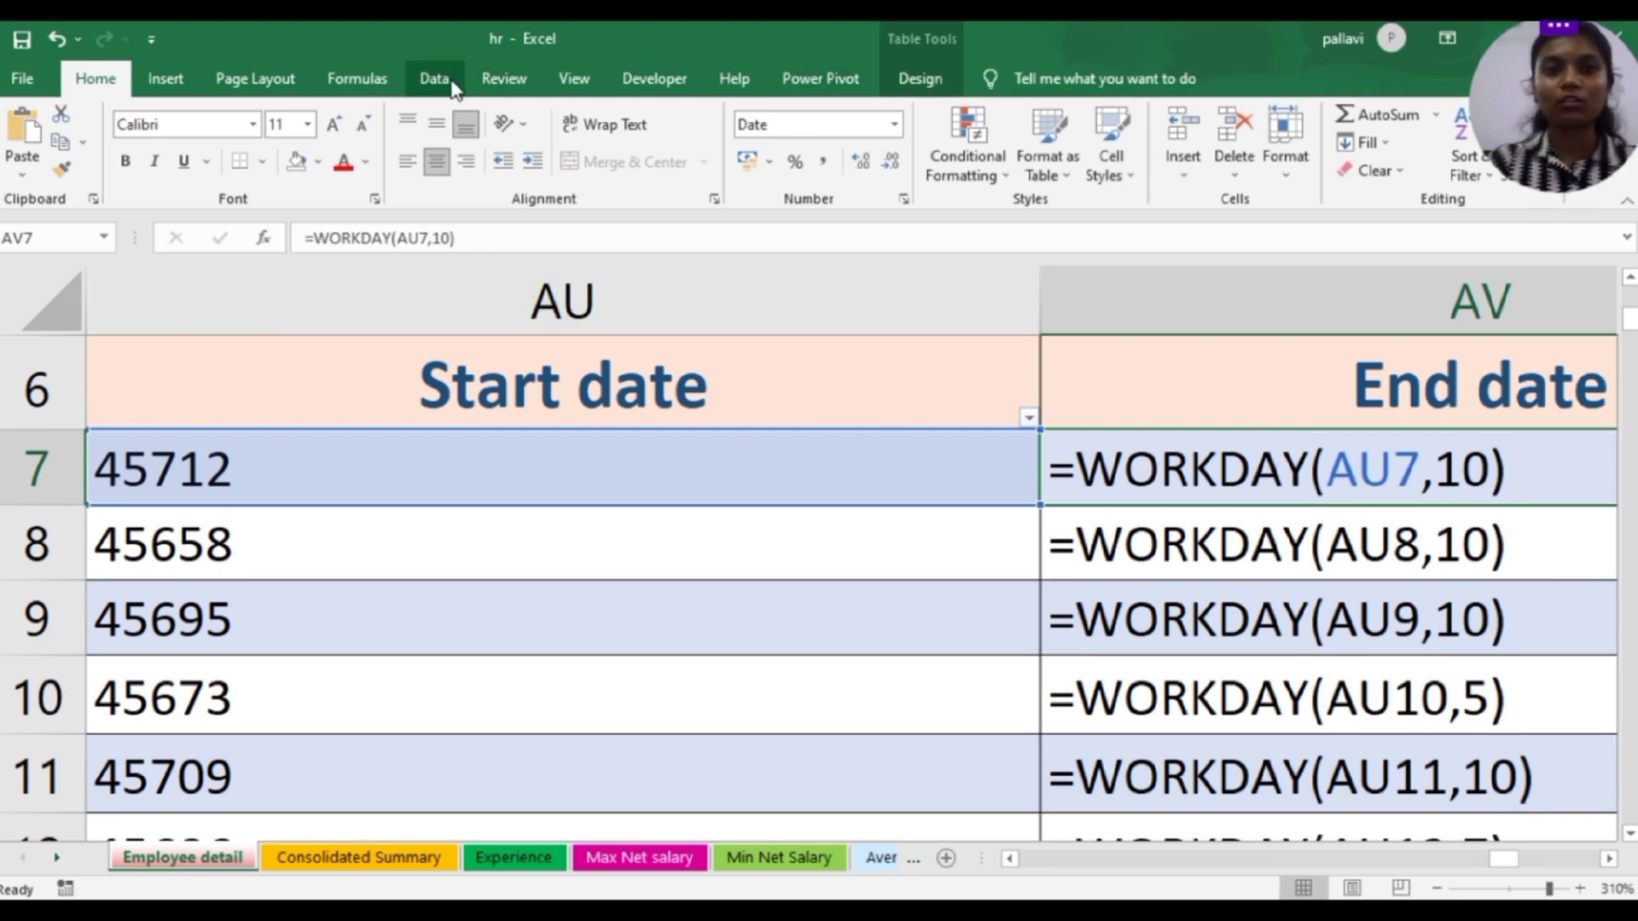
pyautogui.click(380, 82)
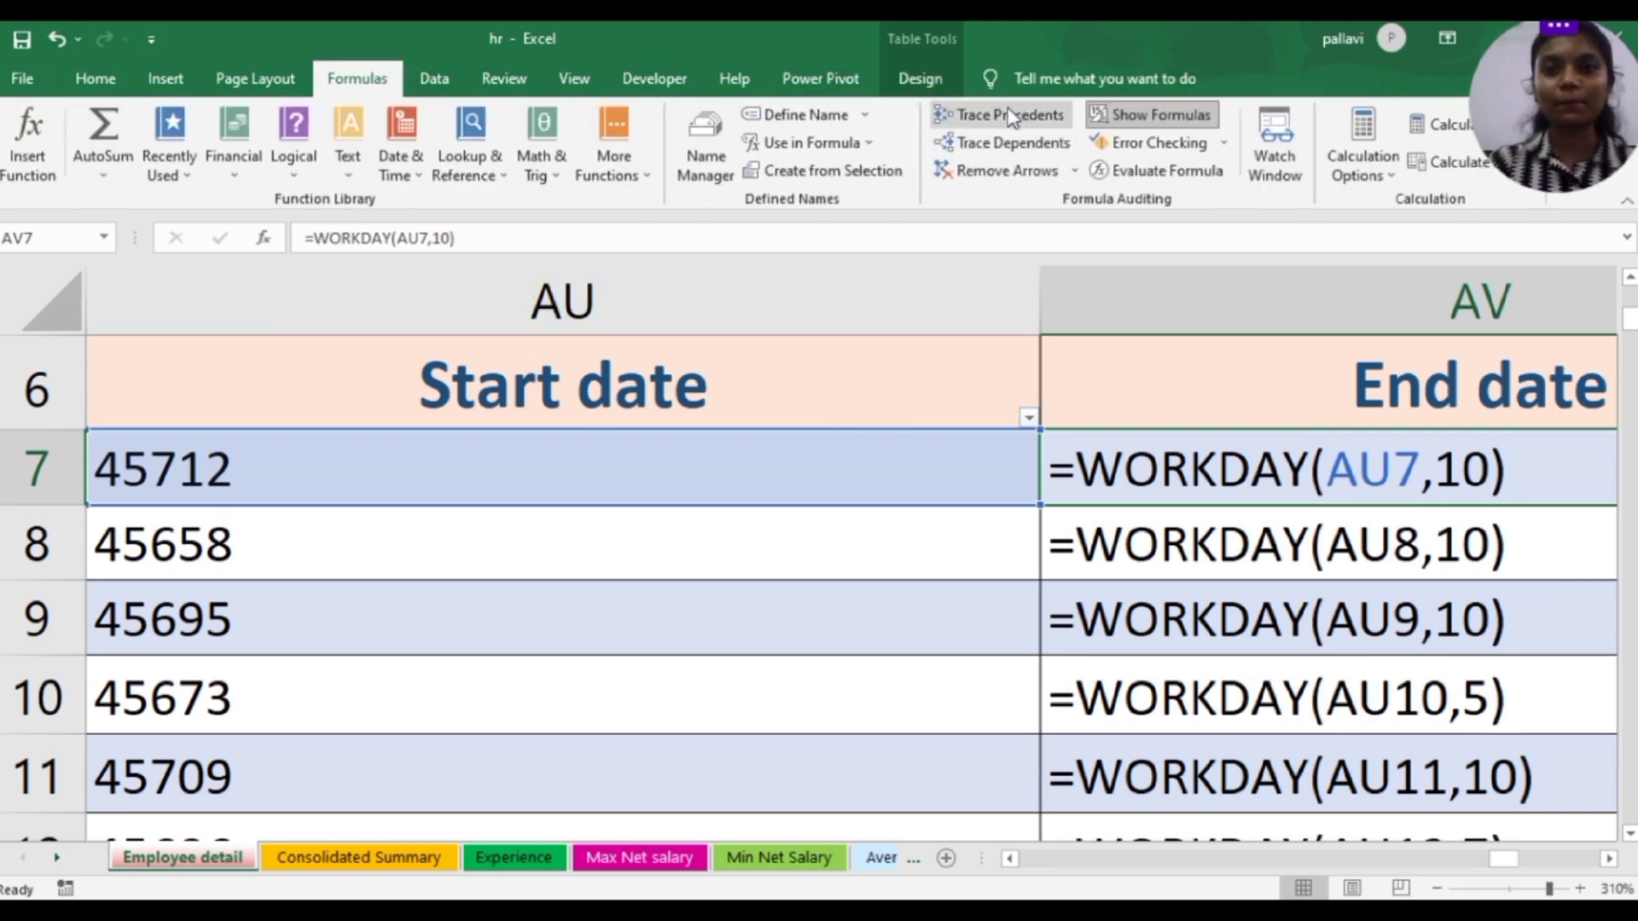
pyautogui.click(1007, 116)
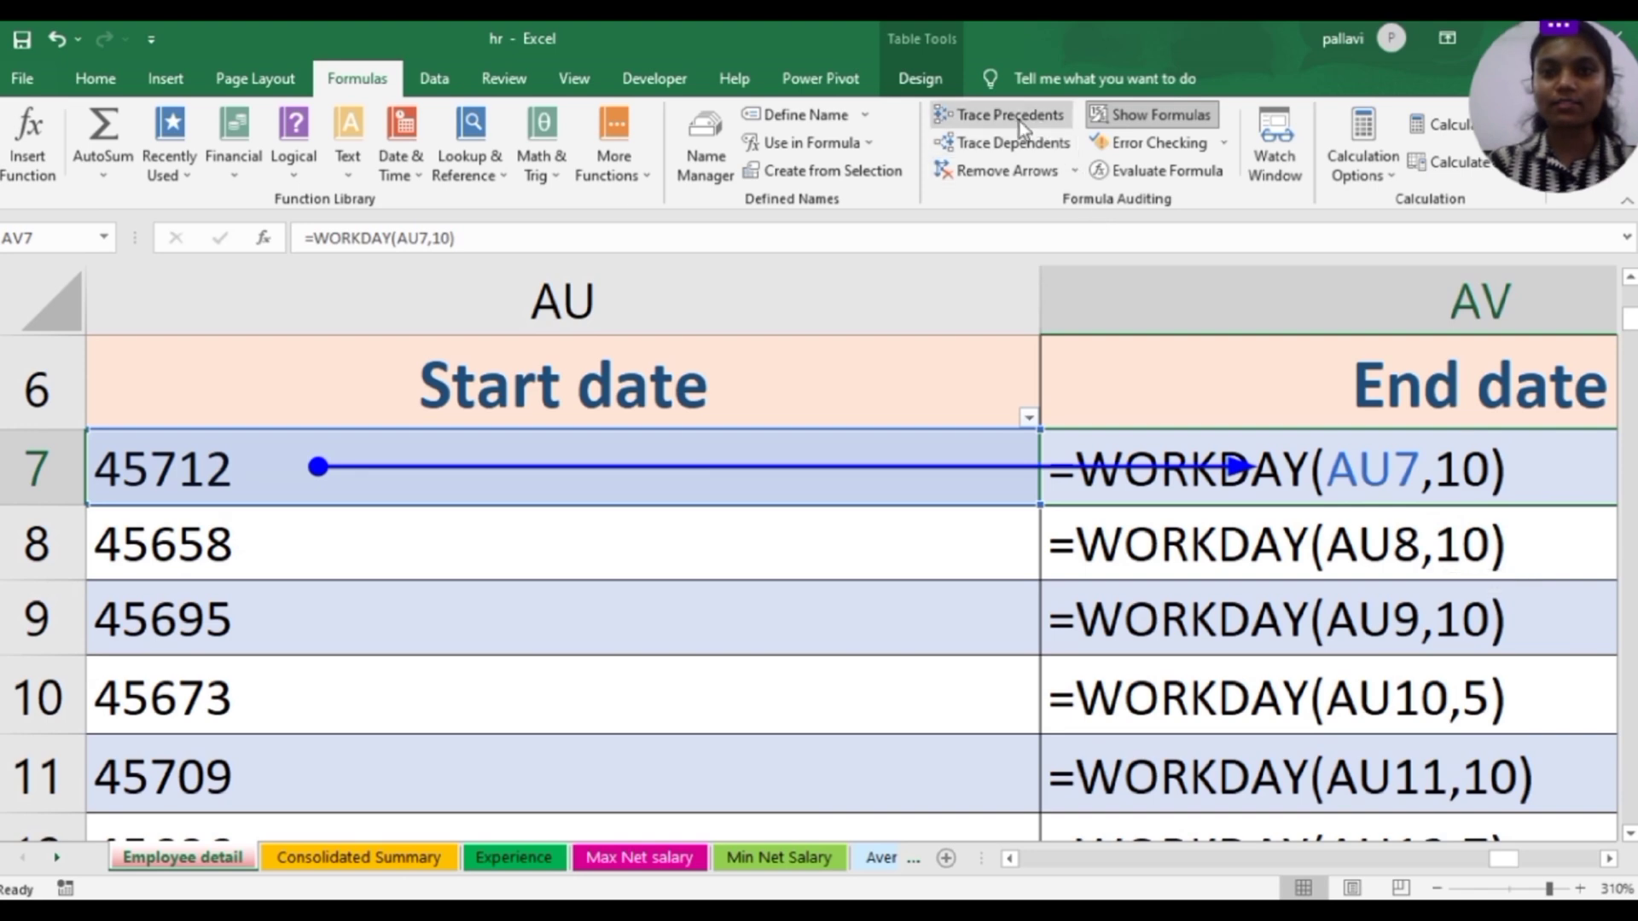
pyautogui.click(1009, 170)
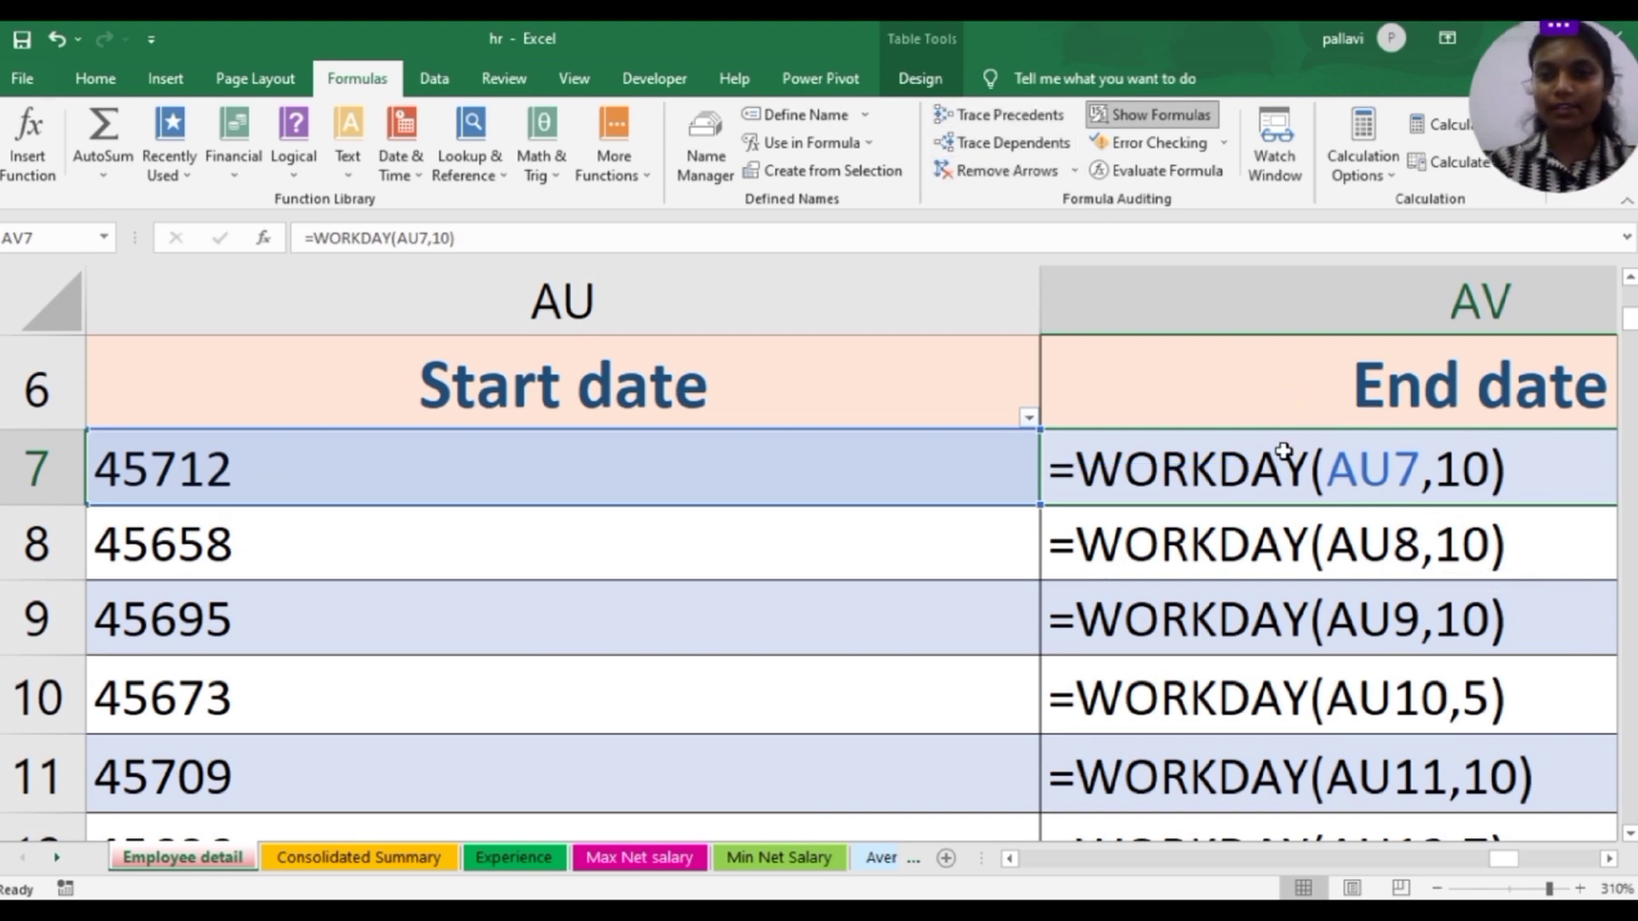
# Examine the No of days formula in AW7, return the sheet to values and move on to Reason for absence
pyautogui.press('Right')
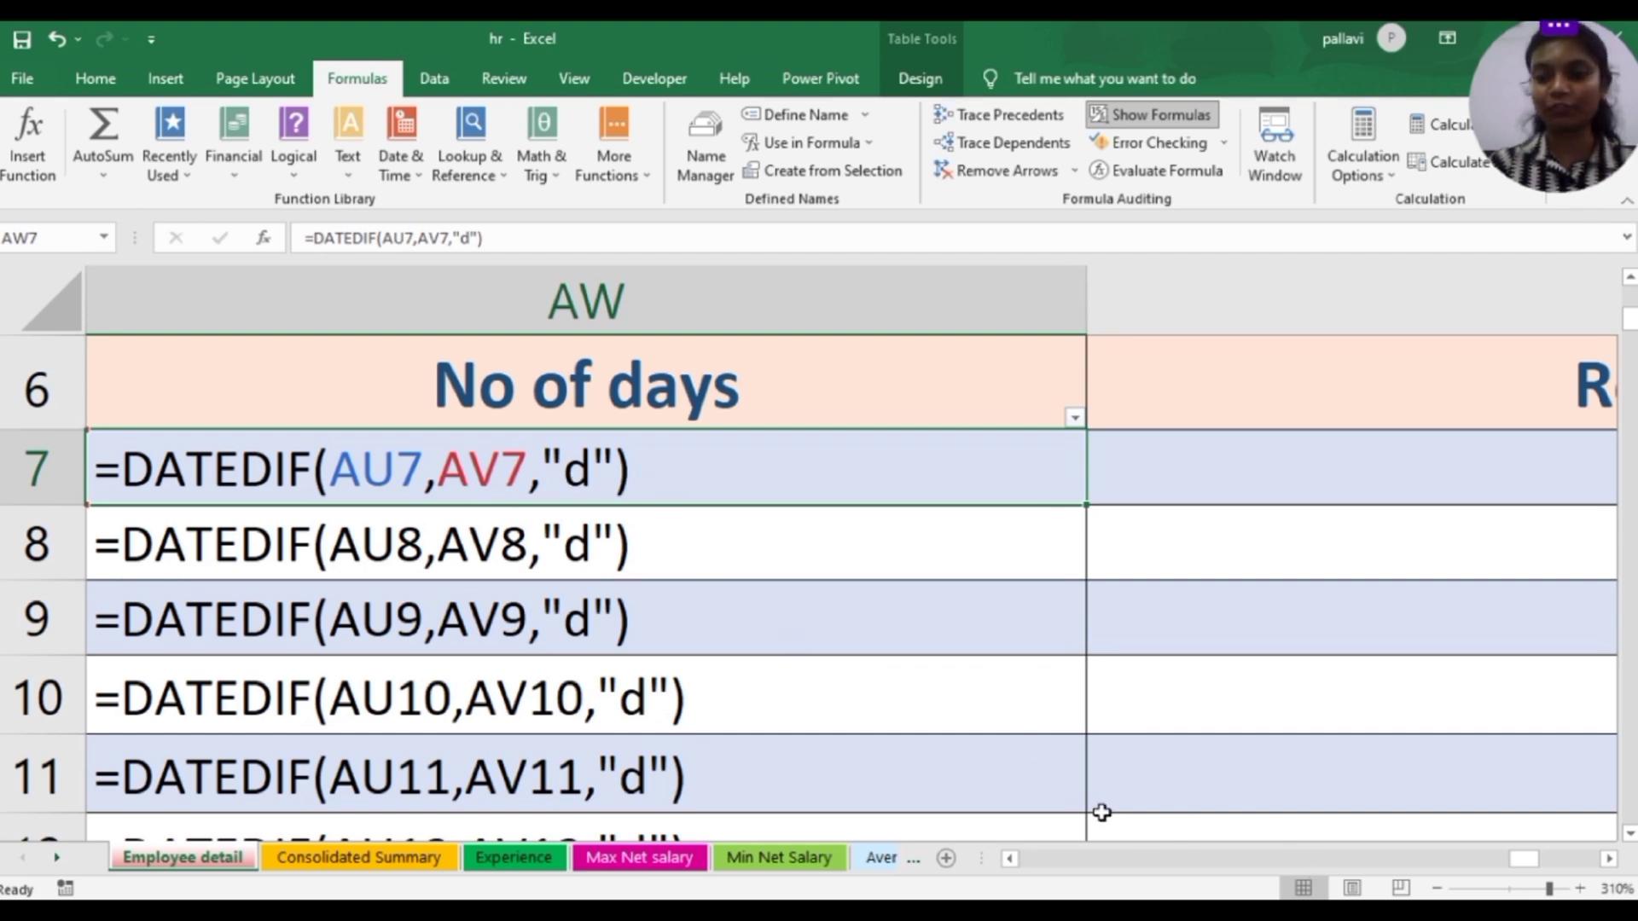
pyautogui.click(1130, 117)
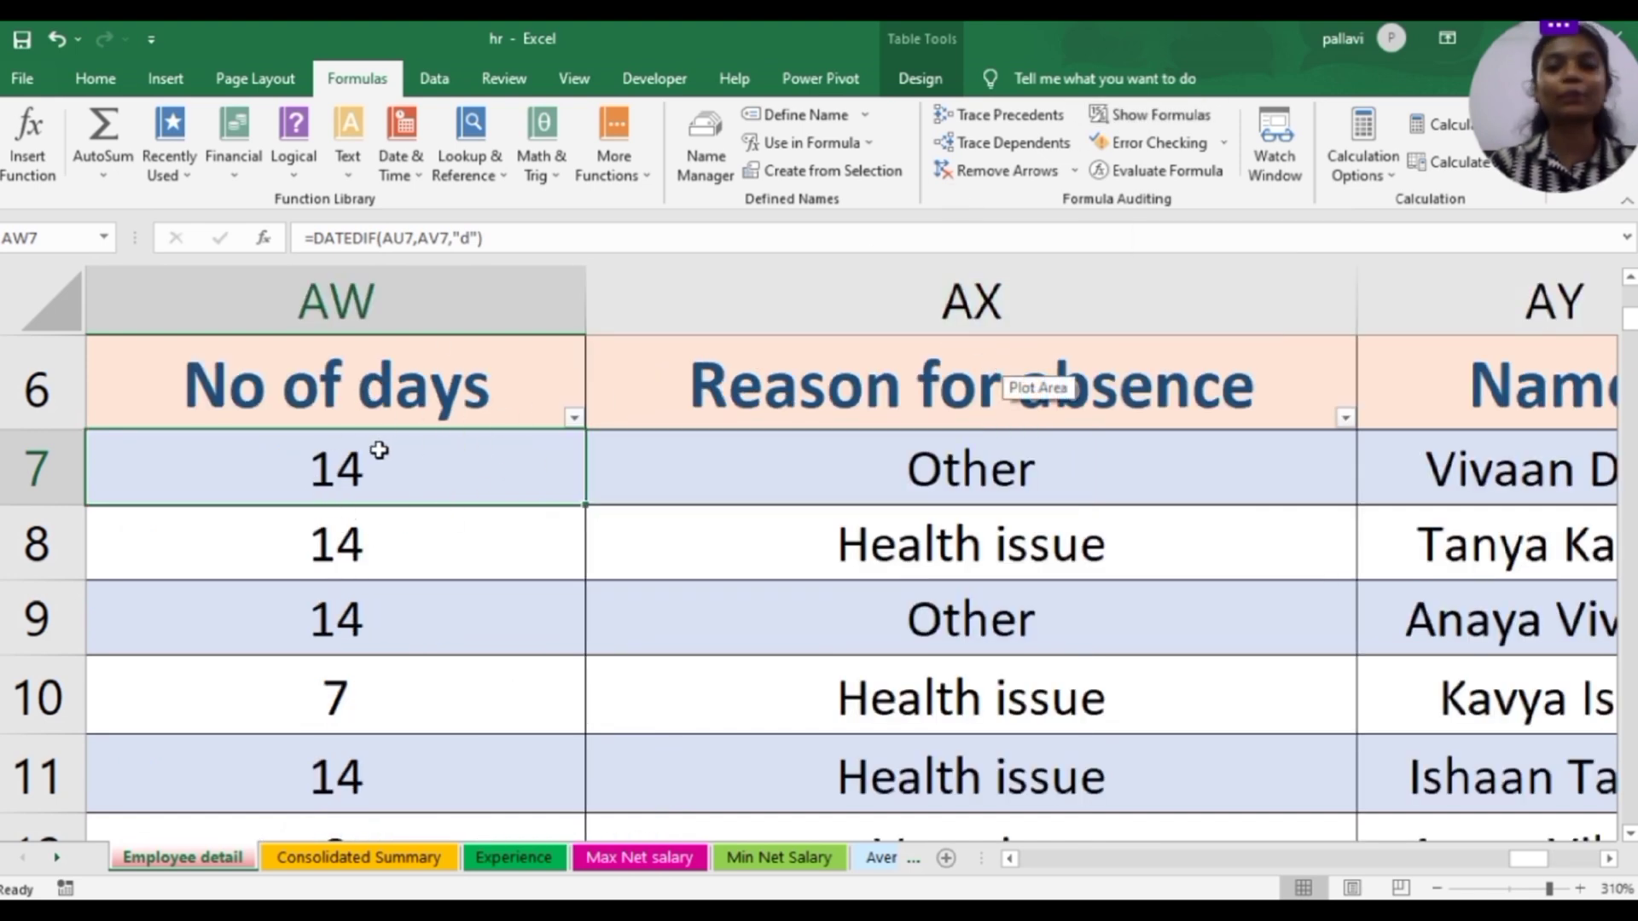
pyautogui.click(755, 469)
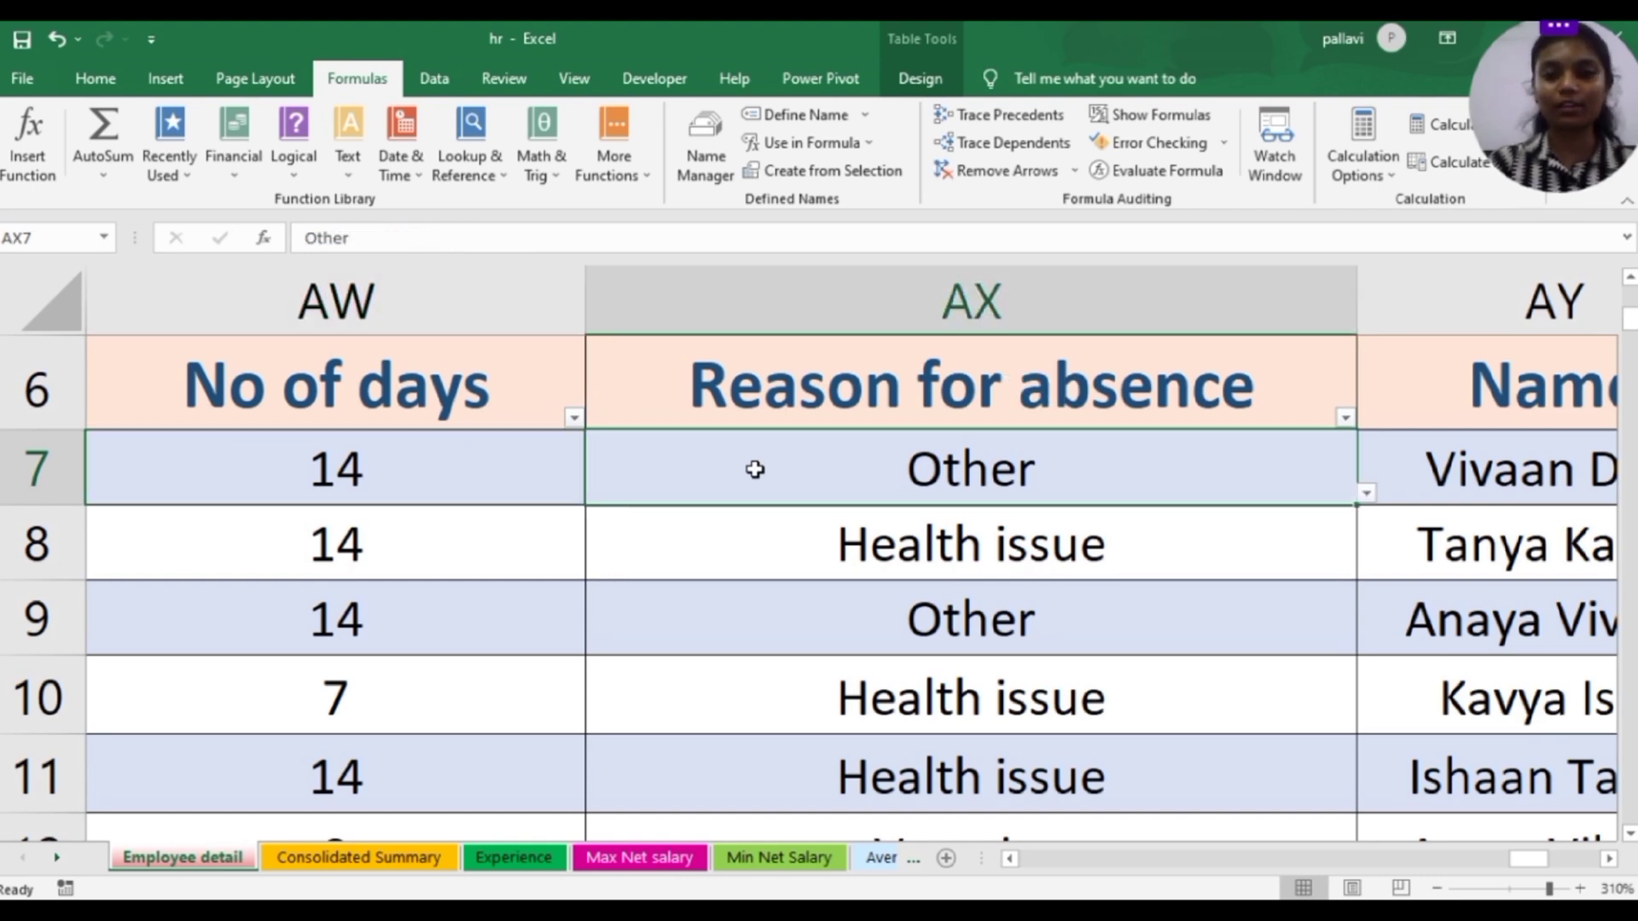
# Step through row 7's contact Name, Relation, Number and Email2 cells, and display the formulas at BB7
pyautogui.press('Right')
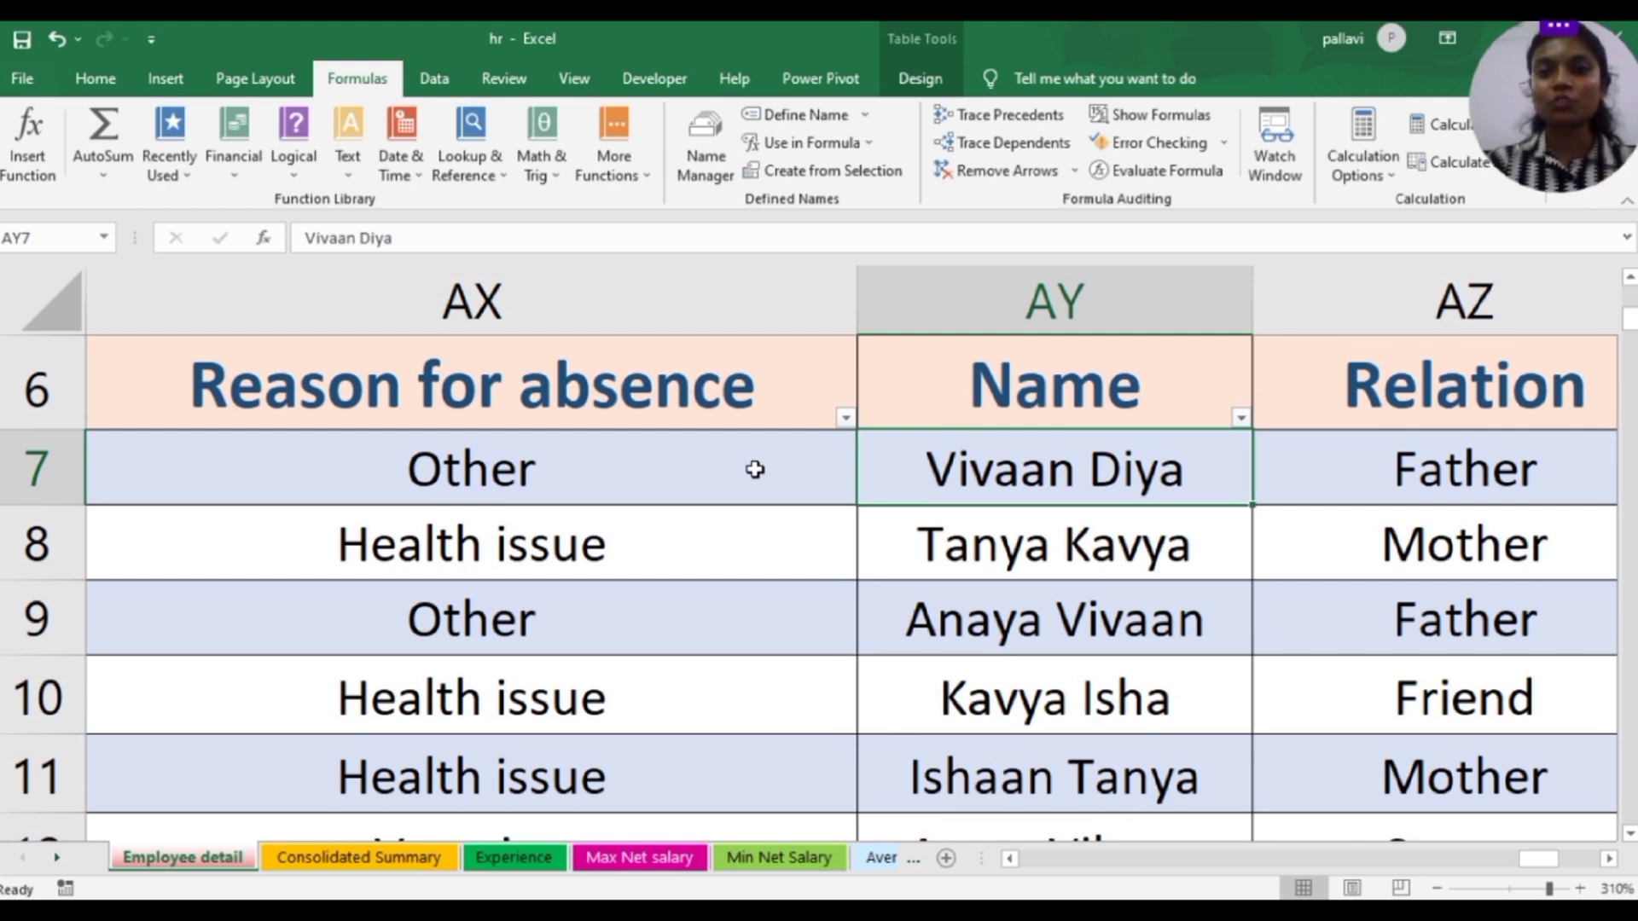
pyautogui.press('Right')
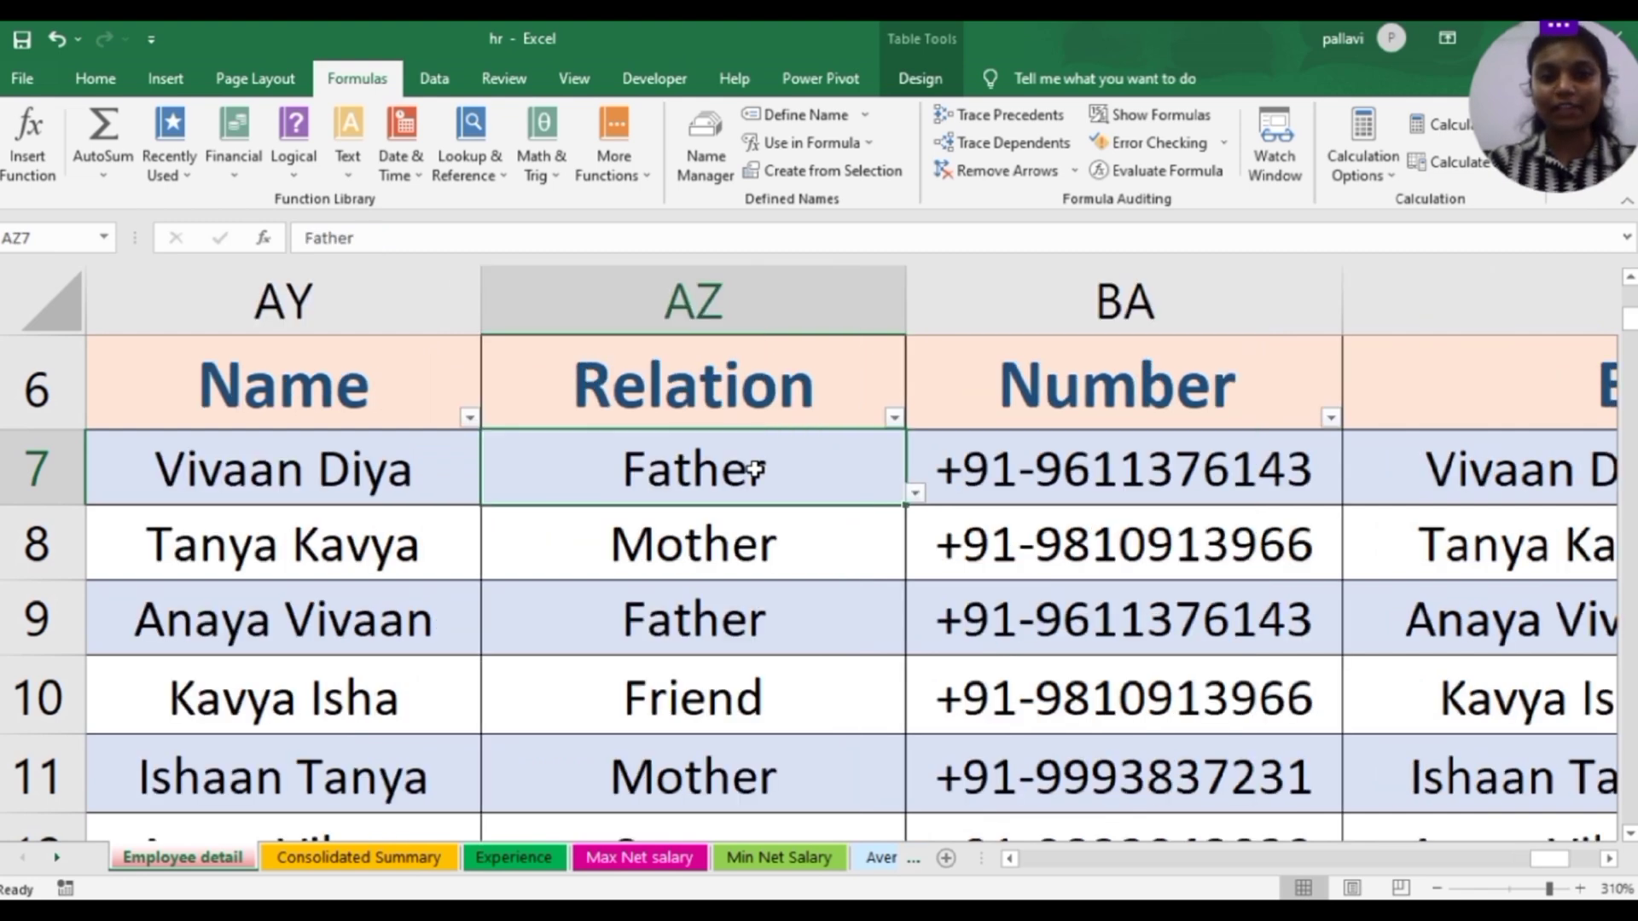
pyautogui.press('Right')
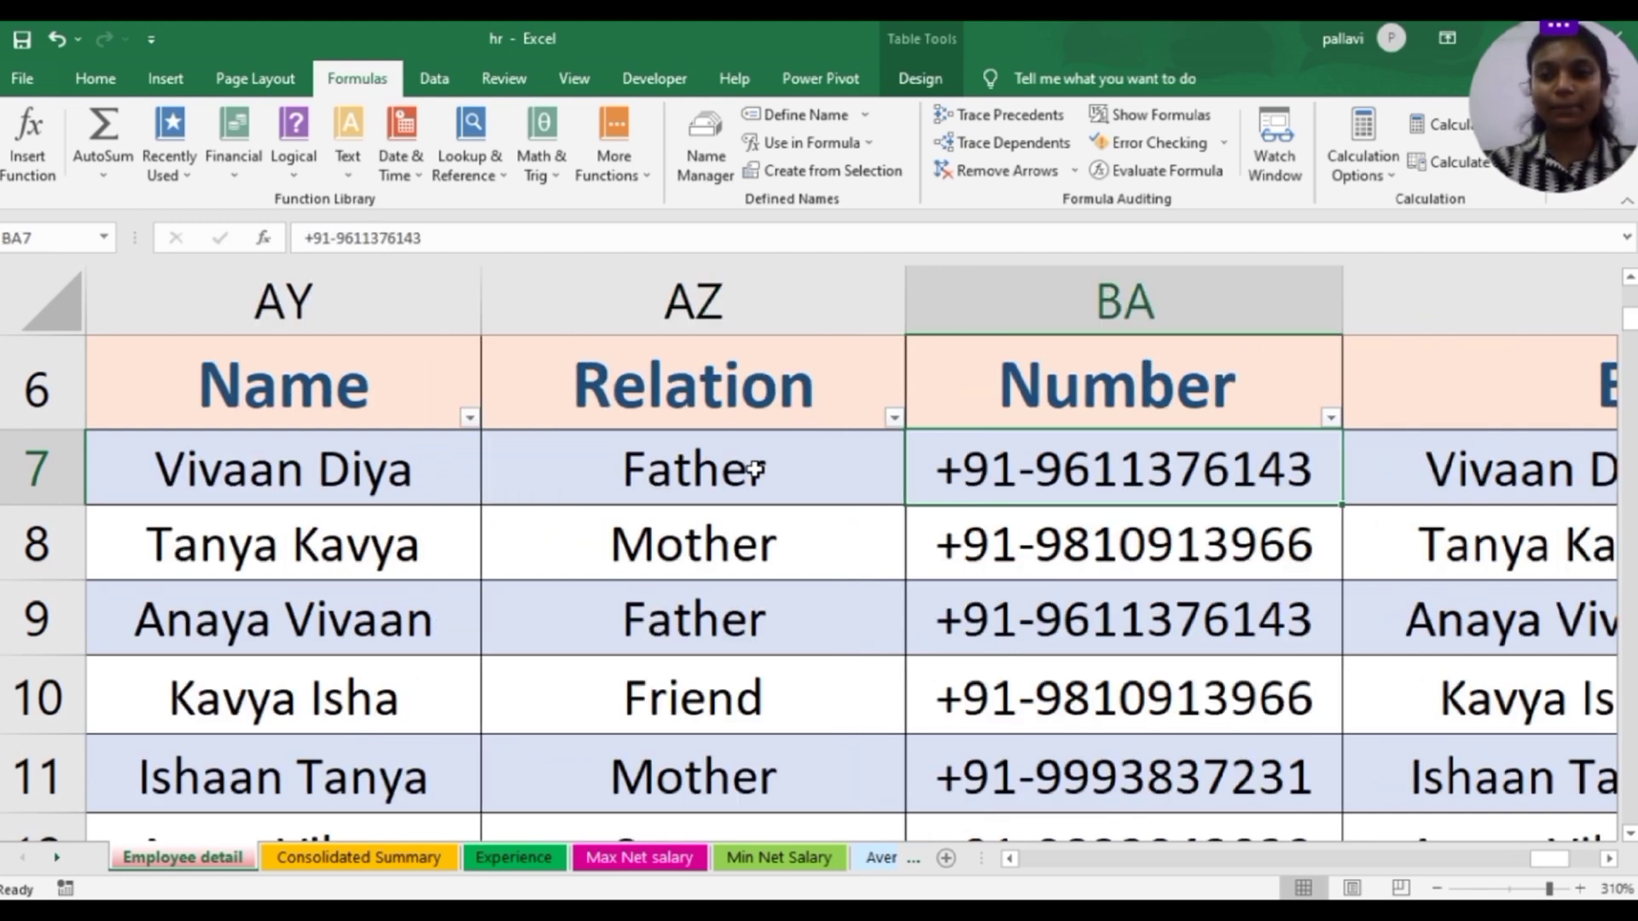
pyautogui.press('Right')
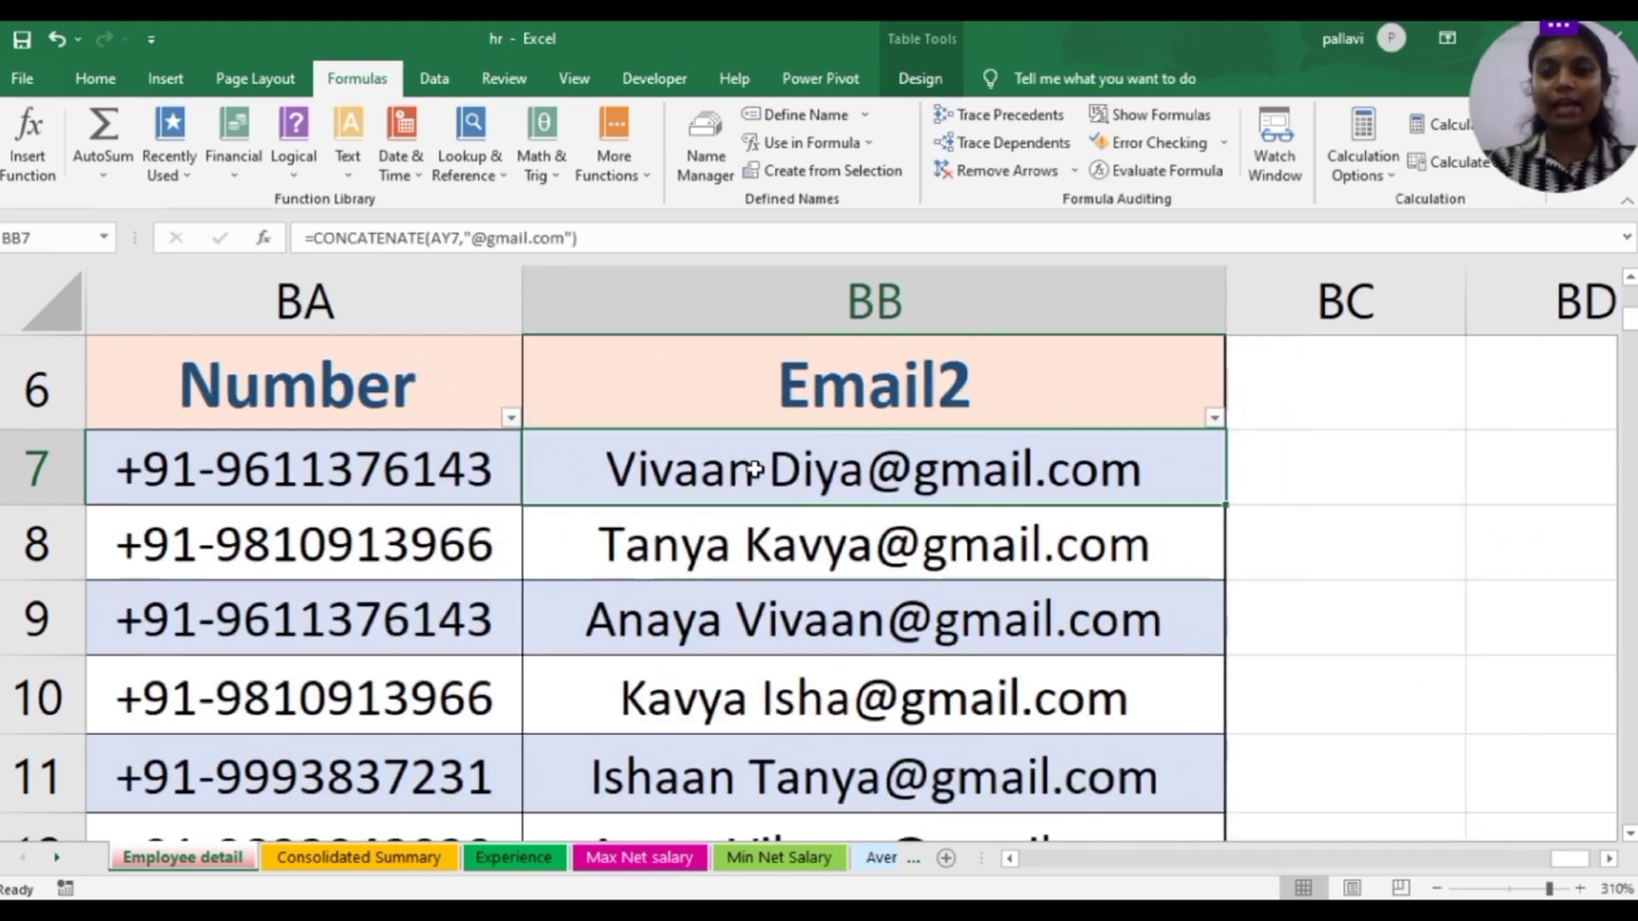
pyautogui.click(1132, 120)
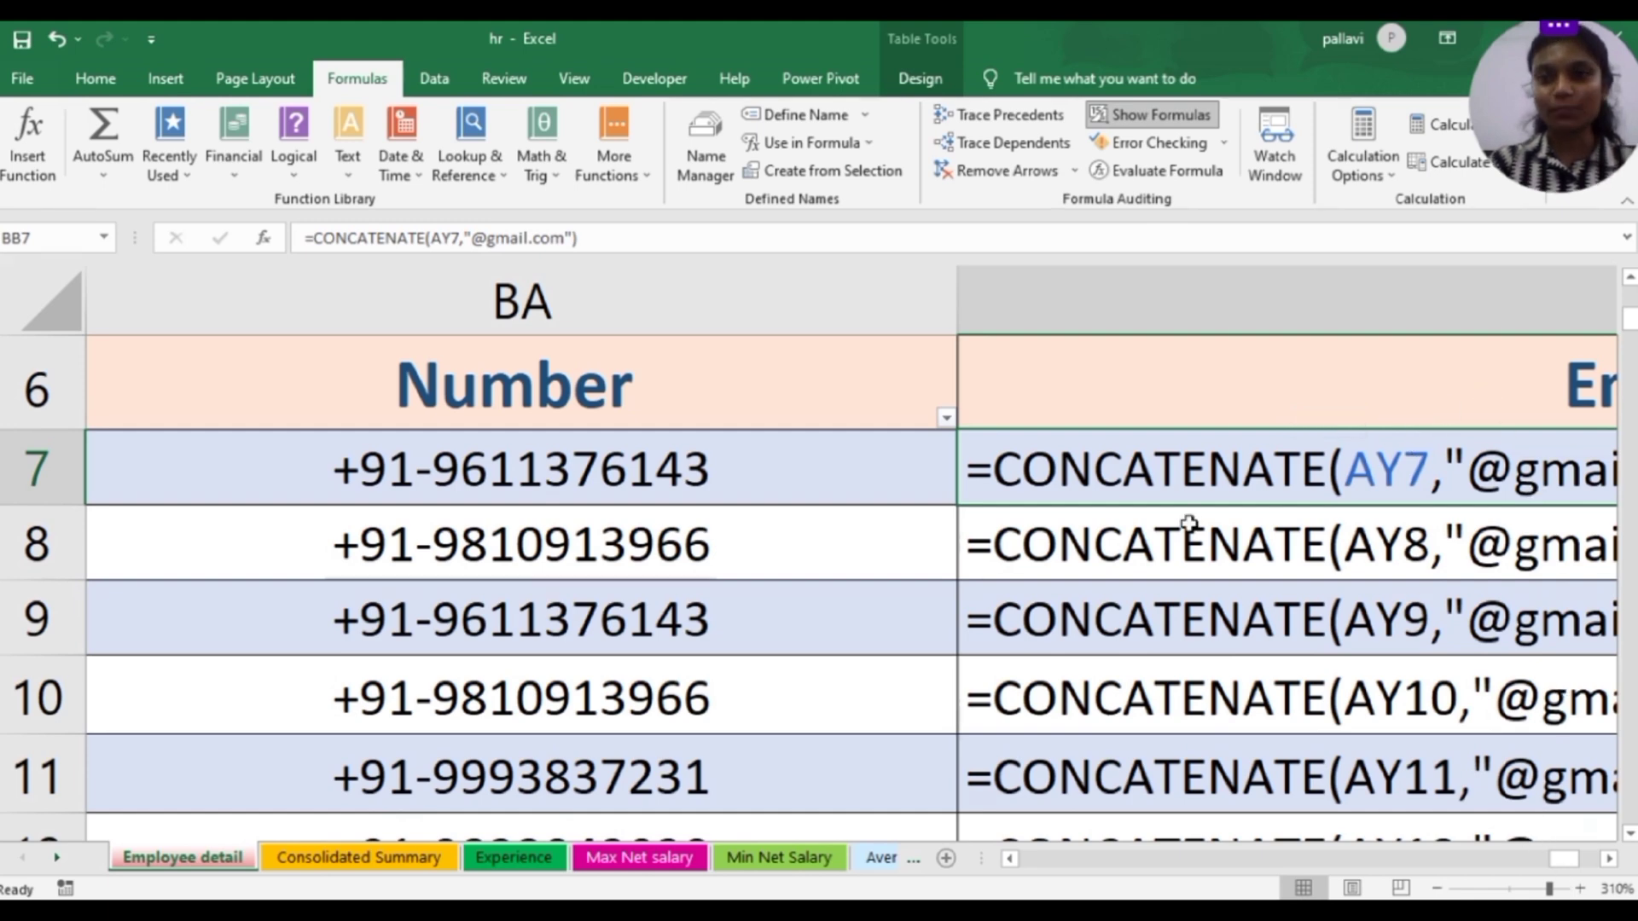
# Return the sheet to values and go back to the Personal details to check the Age formula in F7
pyautogui.click(1166, 117)
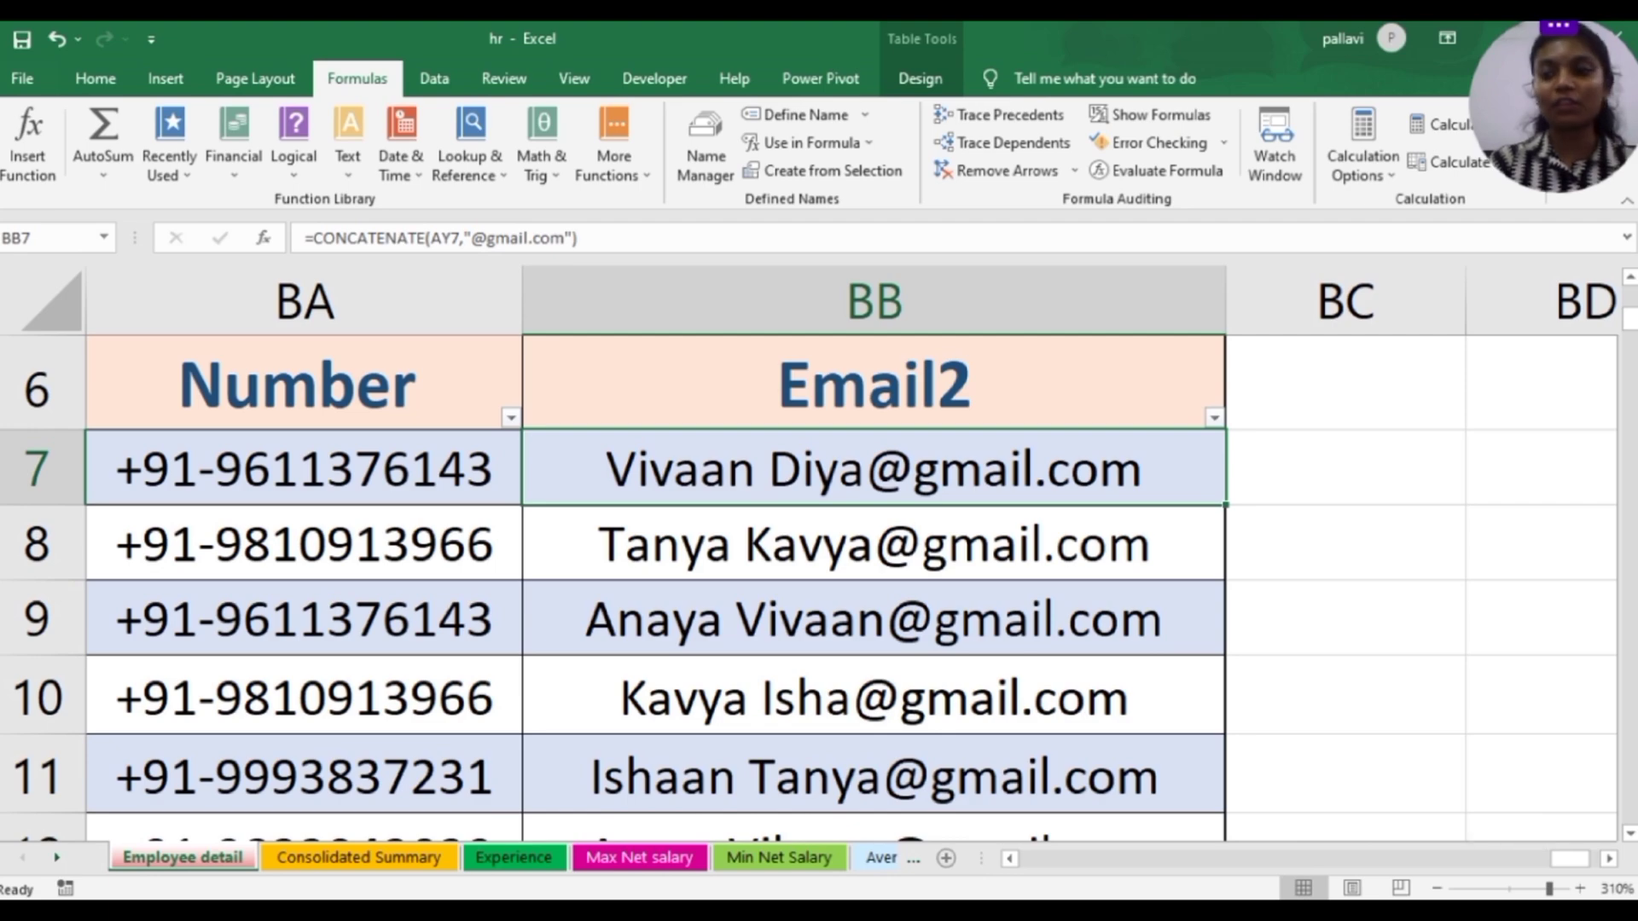
pyautogui.moveTo(1552, 891); pyautogui.dragTo(1470, 889)
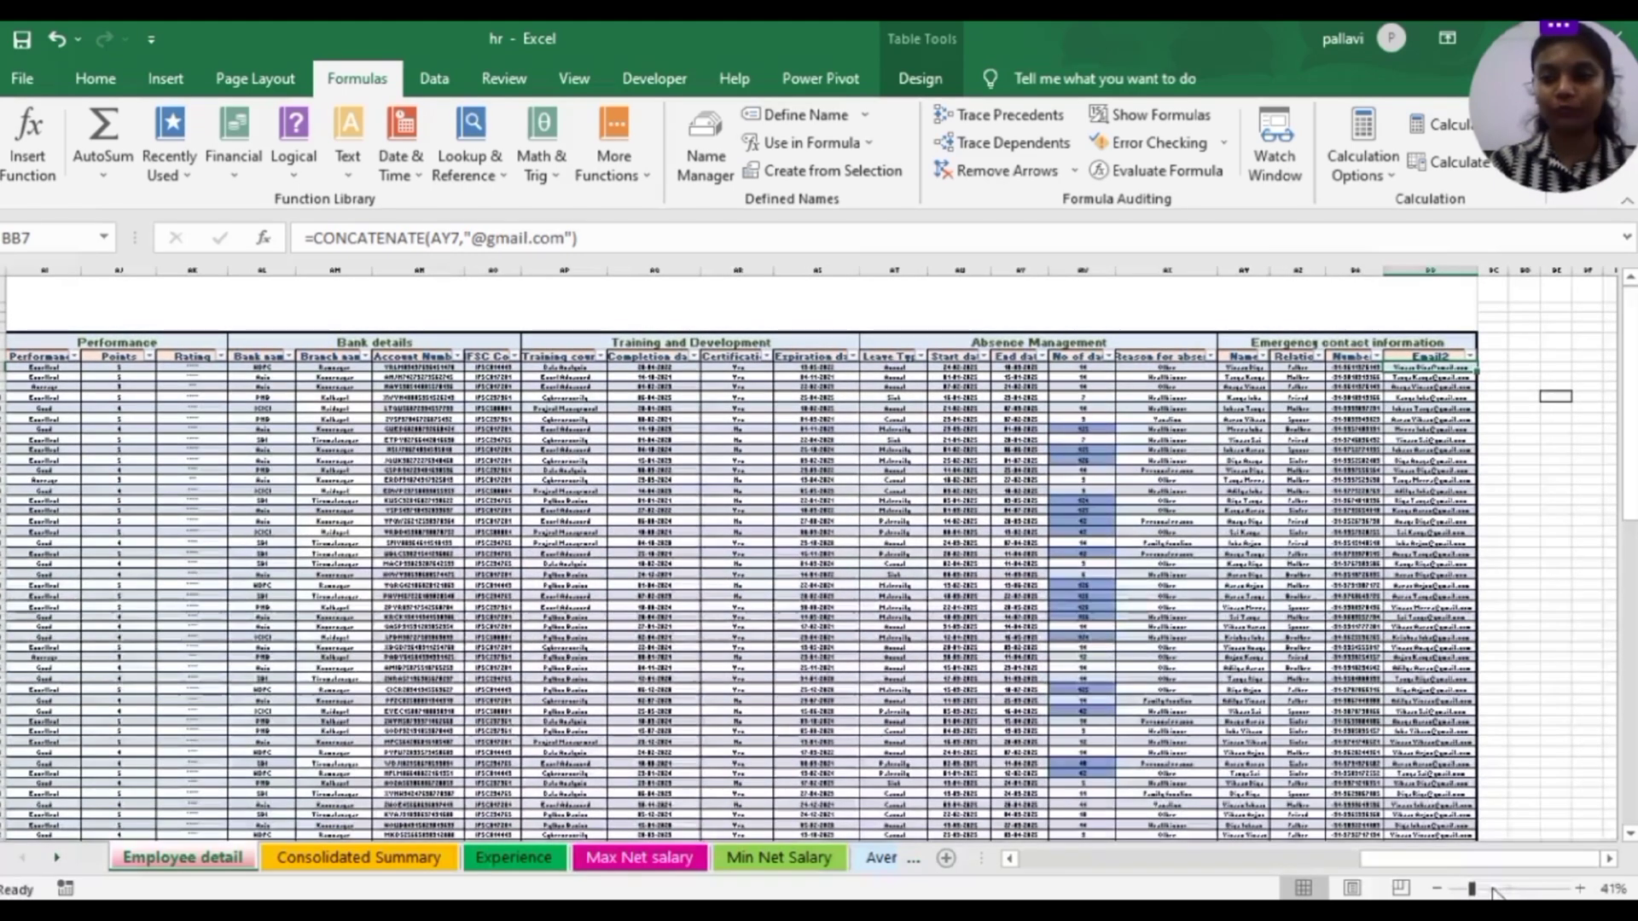
pyautogui.click(1510, 889)
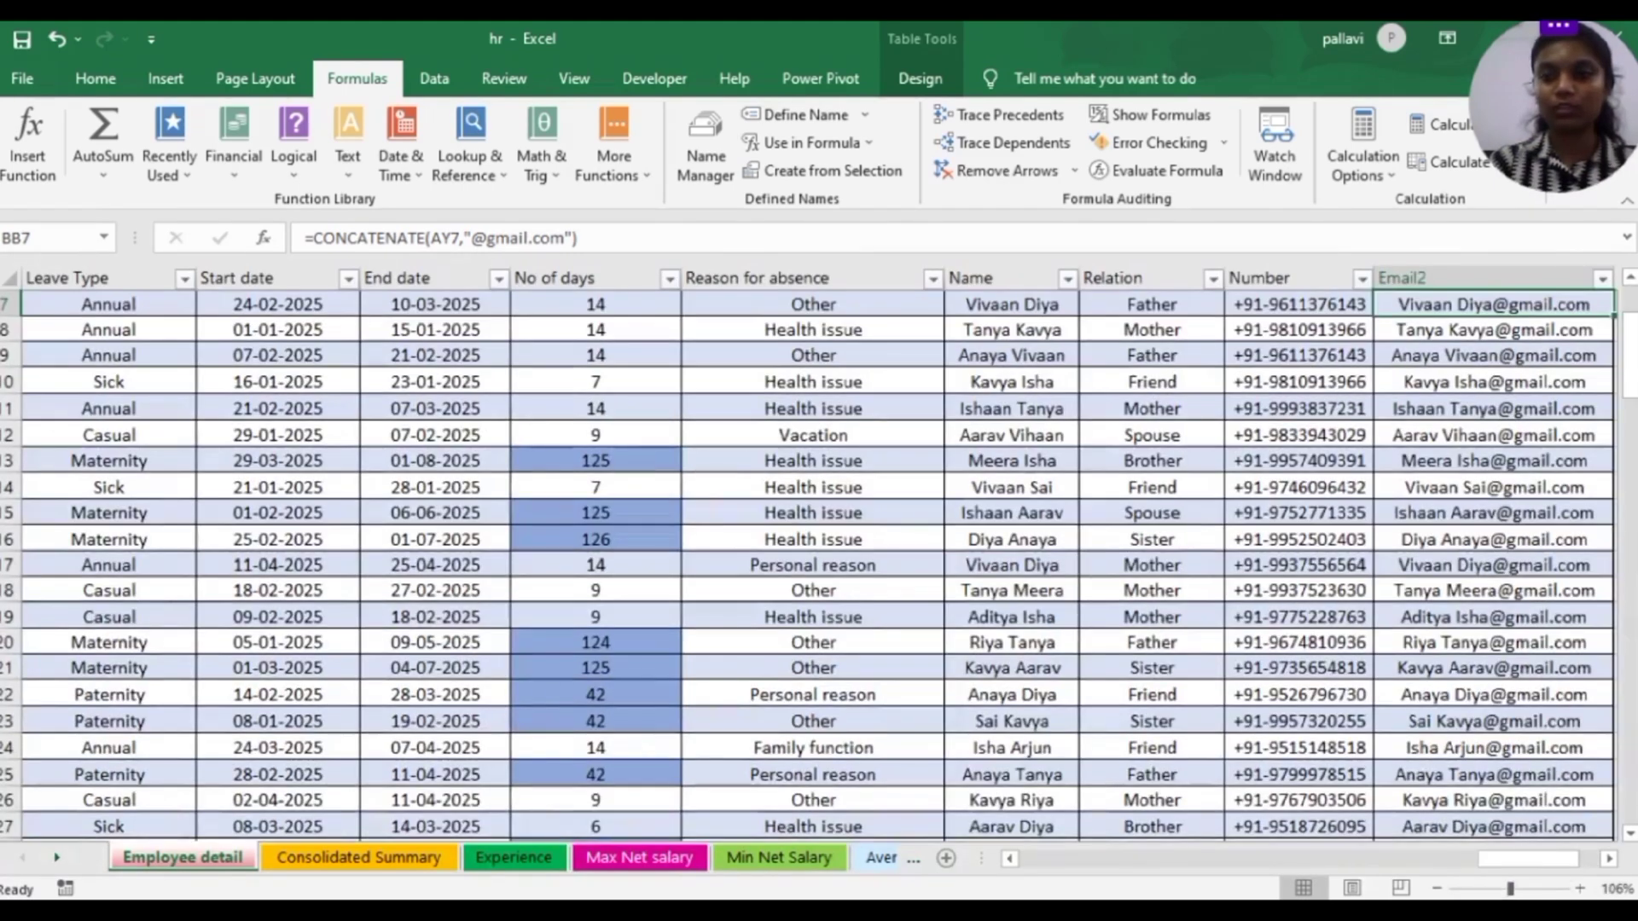
pyautogui.moveTo(1498, 863); pyautogui.dragTo(1036, 862)
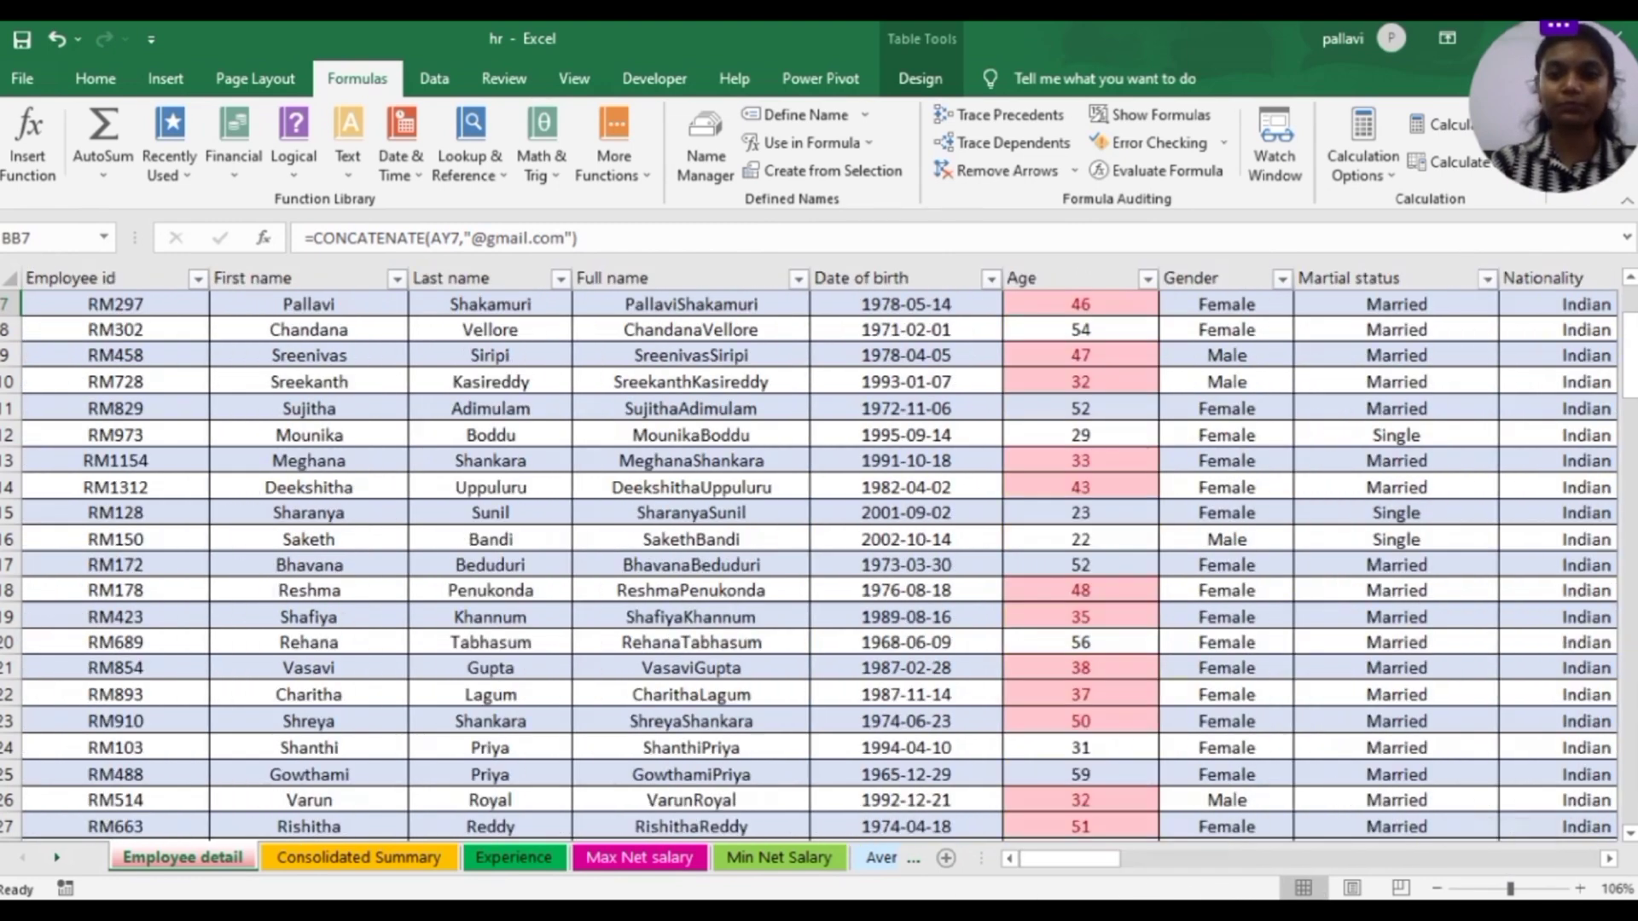
pyautogui.moveTo(722, 911)
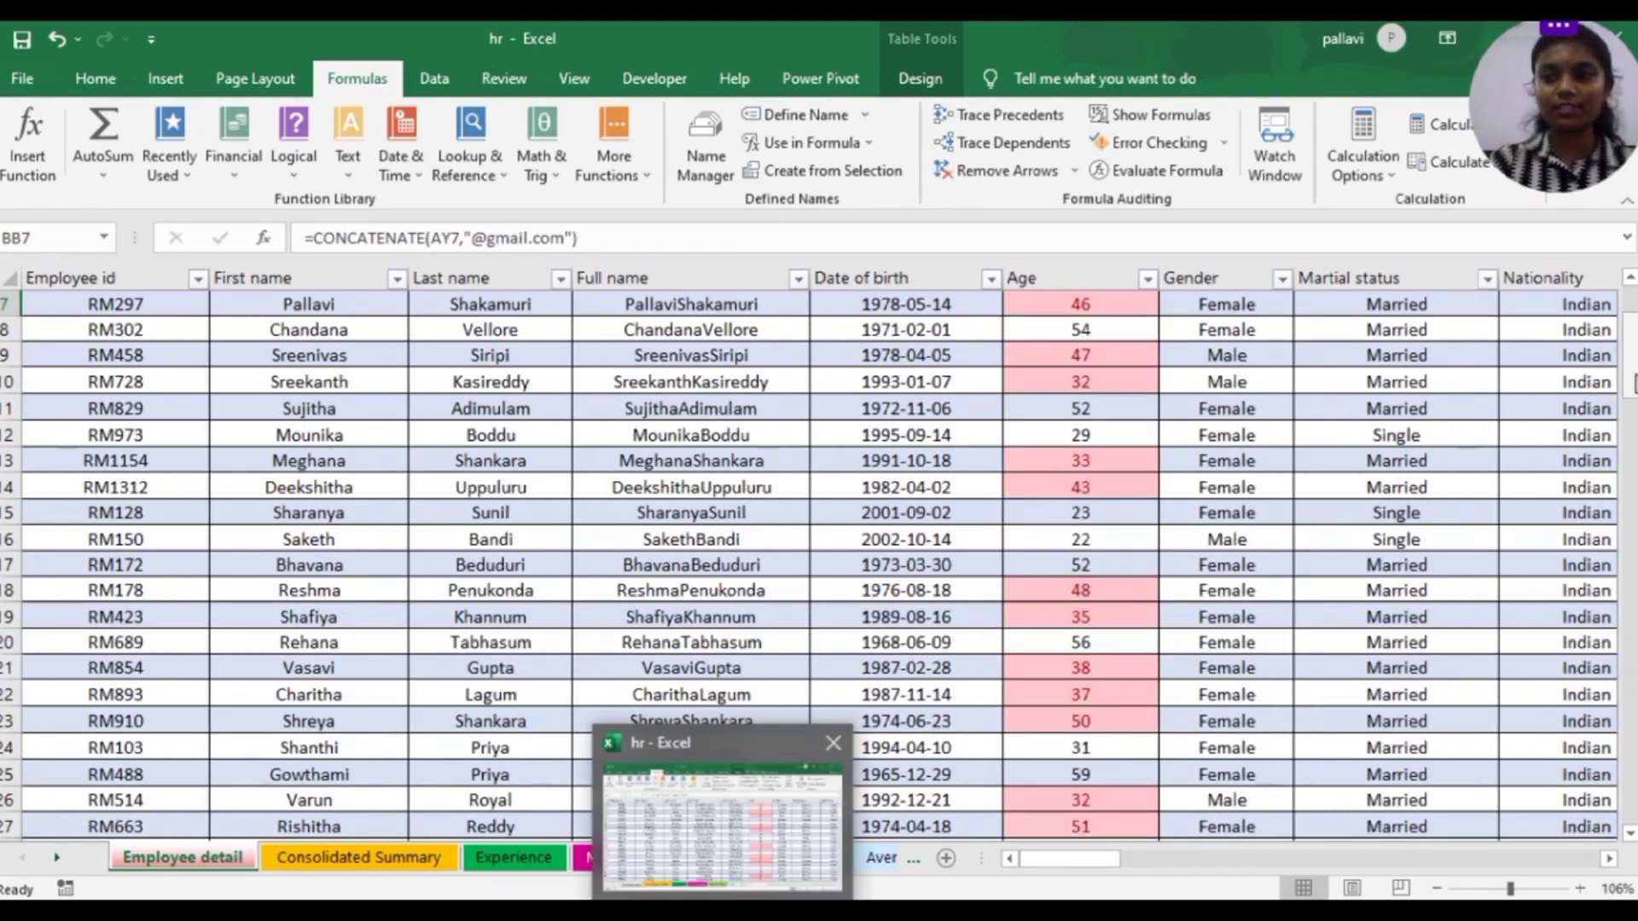
pyautogui.moveTo(1629, 373); pyautogui.dragTo(1630, 352)
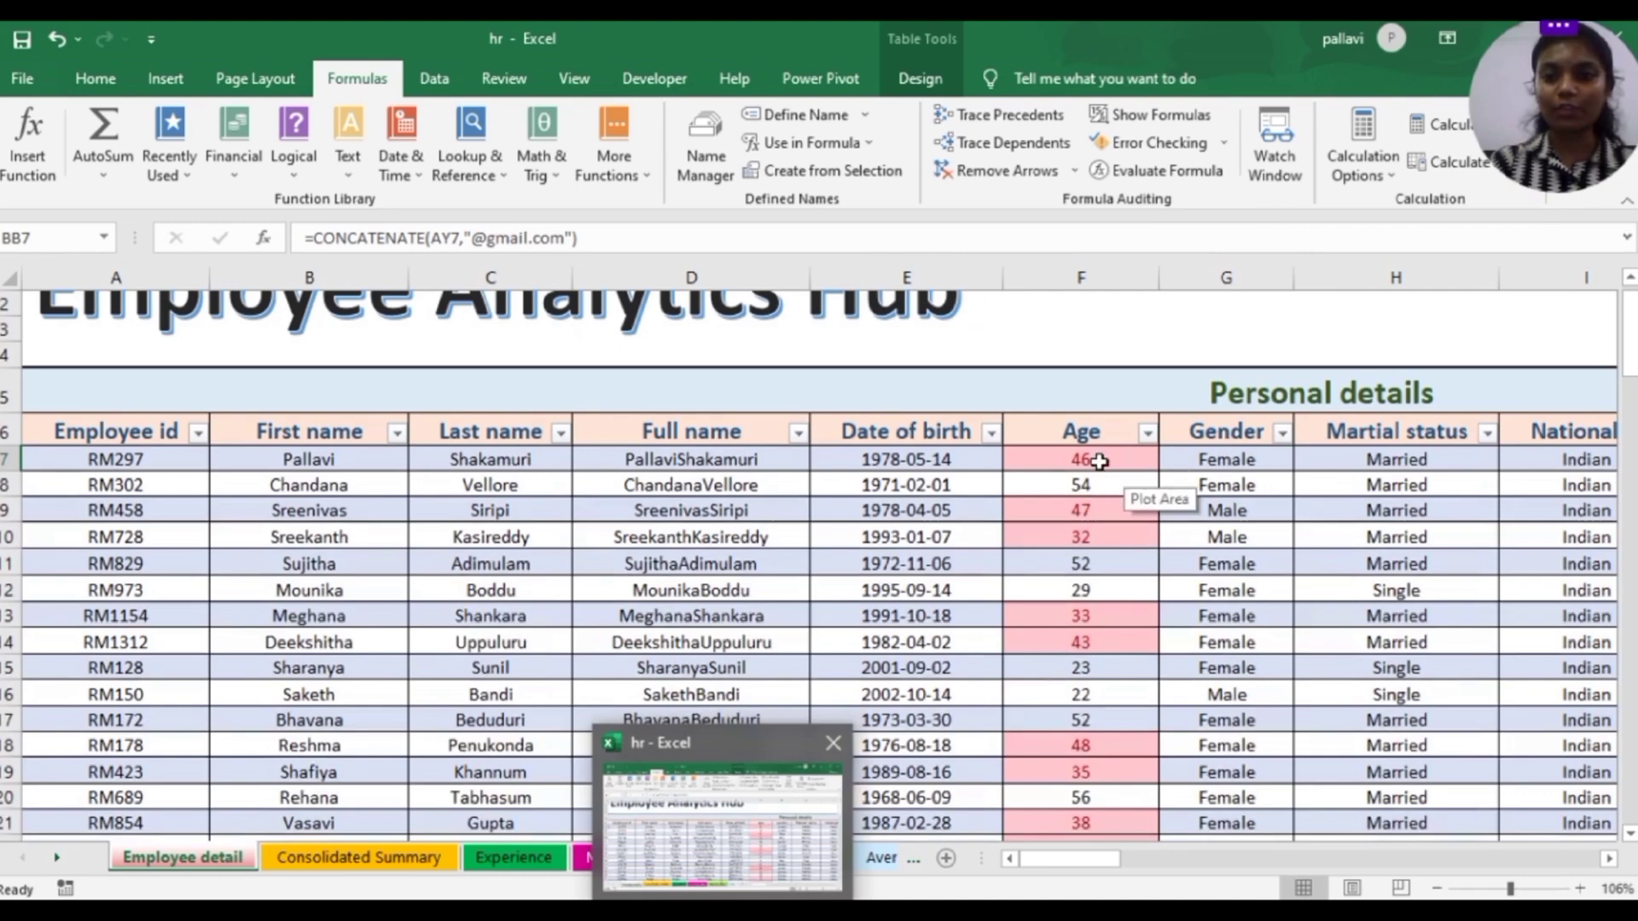
pyautogui.click(1098, 461)
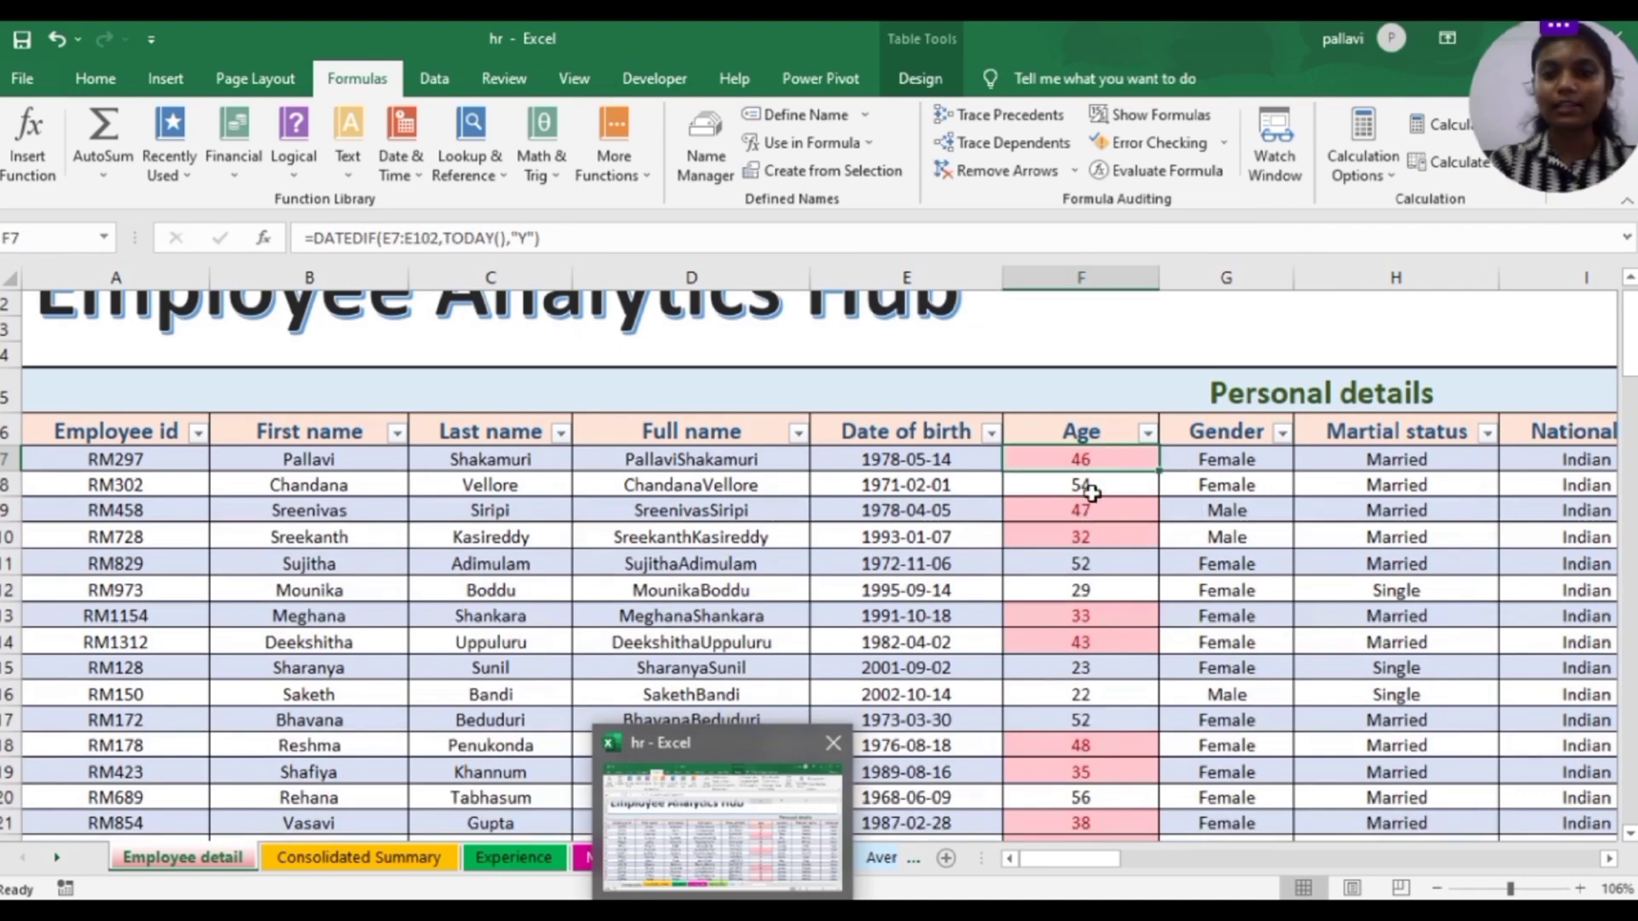
# Highlight the Age values in F7:F102 that are greater than 41 with Light Red Fill with Dark Red Text
pyautogui.moveTo(1098, 458); pyautogui.dragTo(1108, 747)
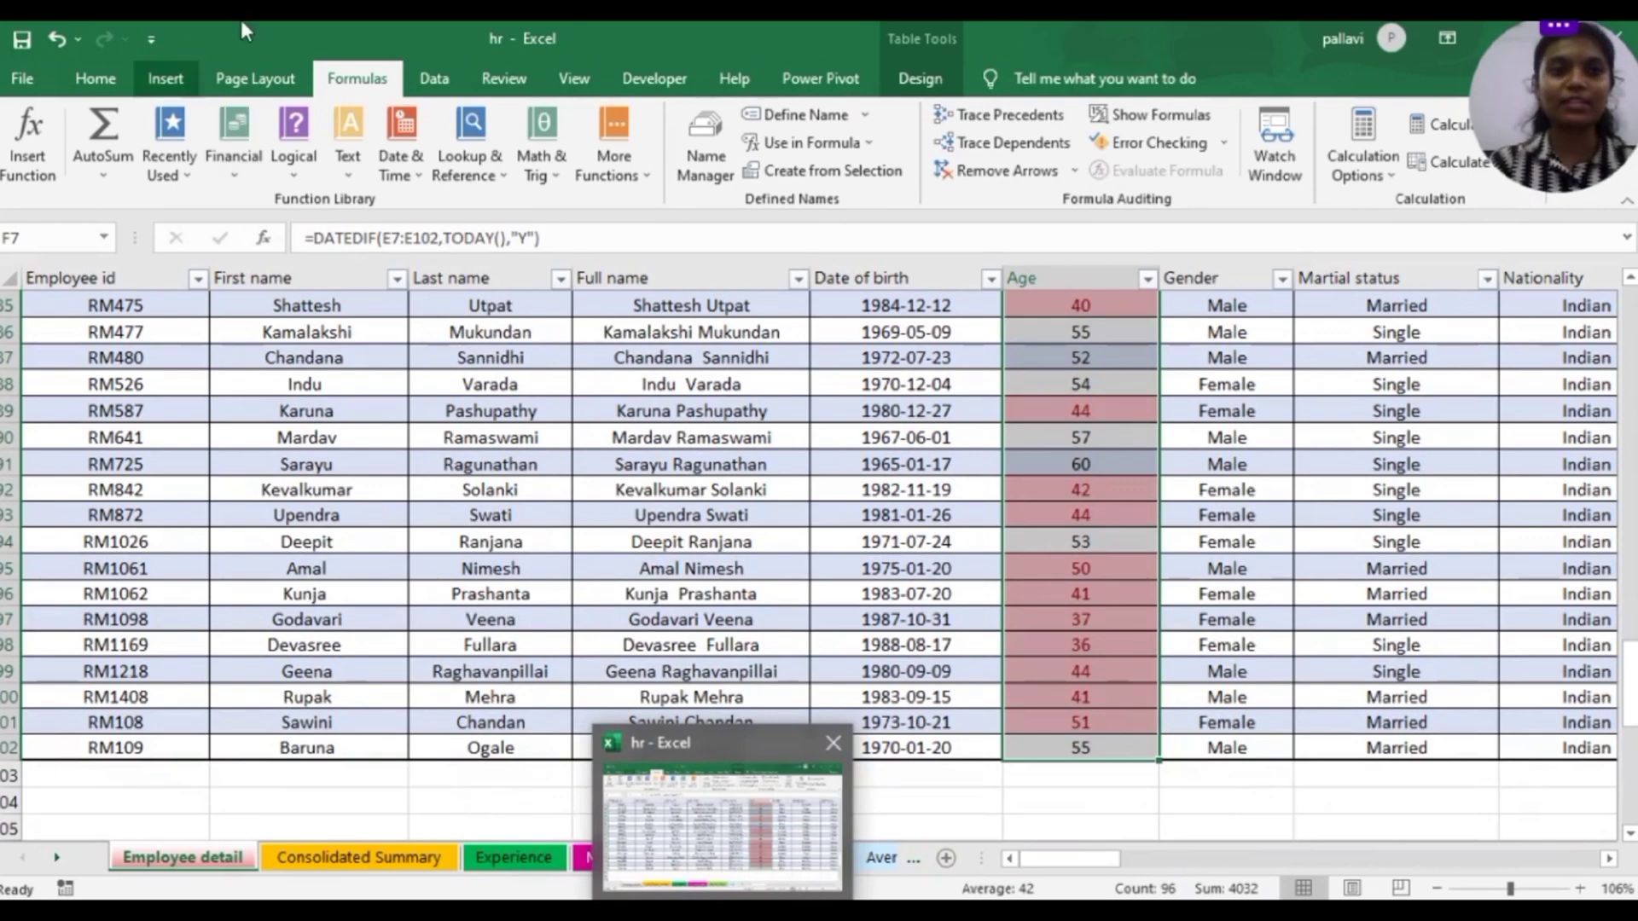
pyautogui.click(165, 77)
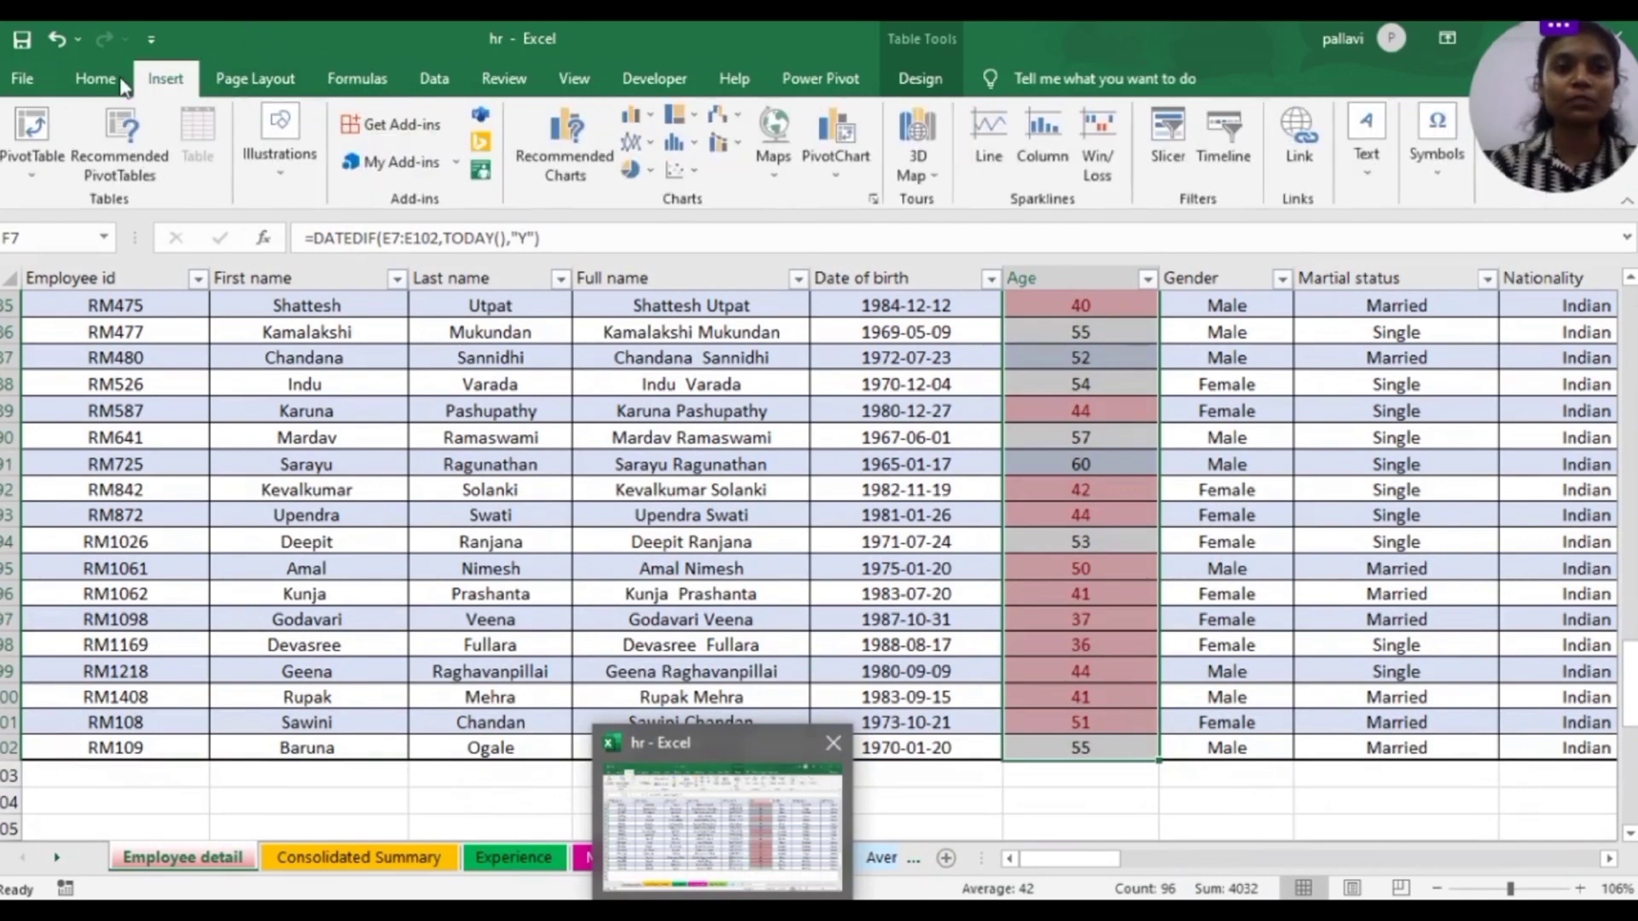
pyautogui.click(98, 78)
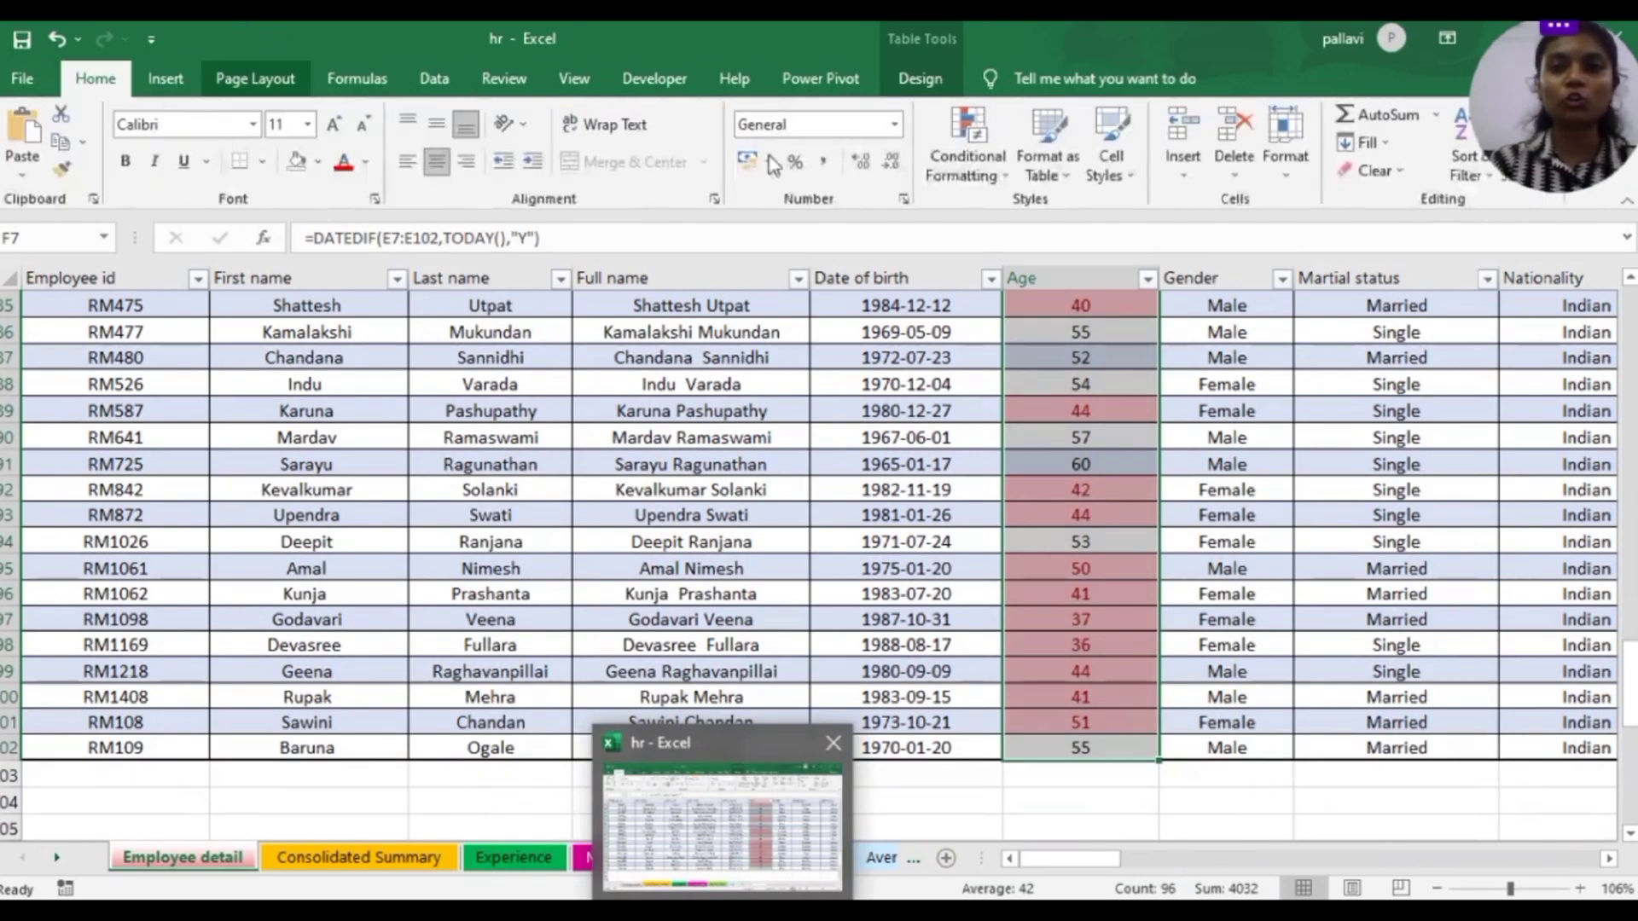
pyautogui.click(966, 154)
pyautogui.moveTo(1001, 200)
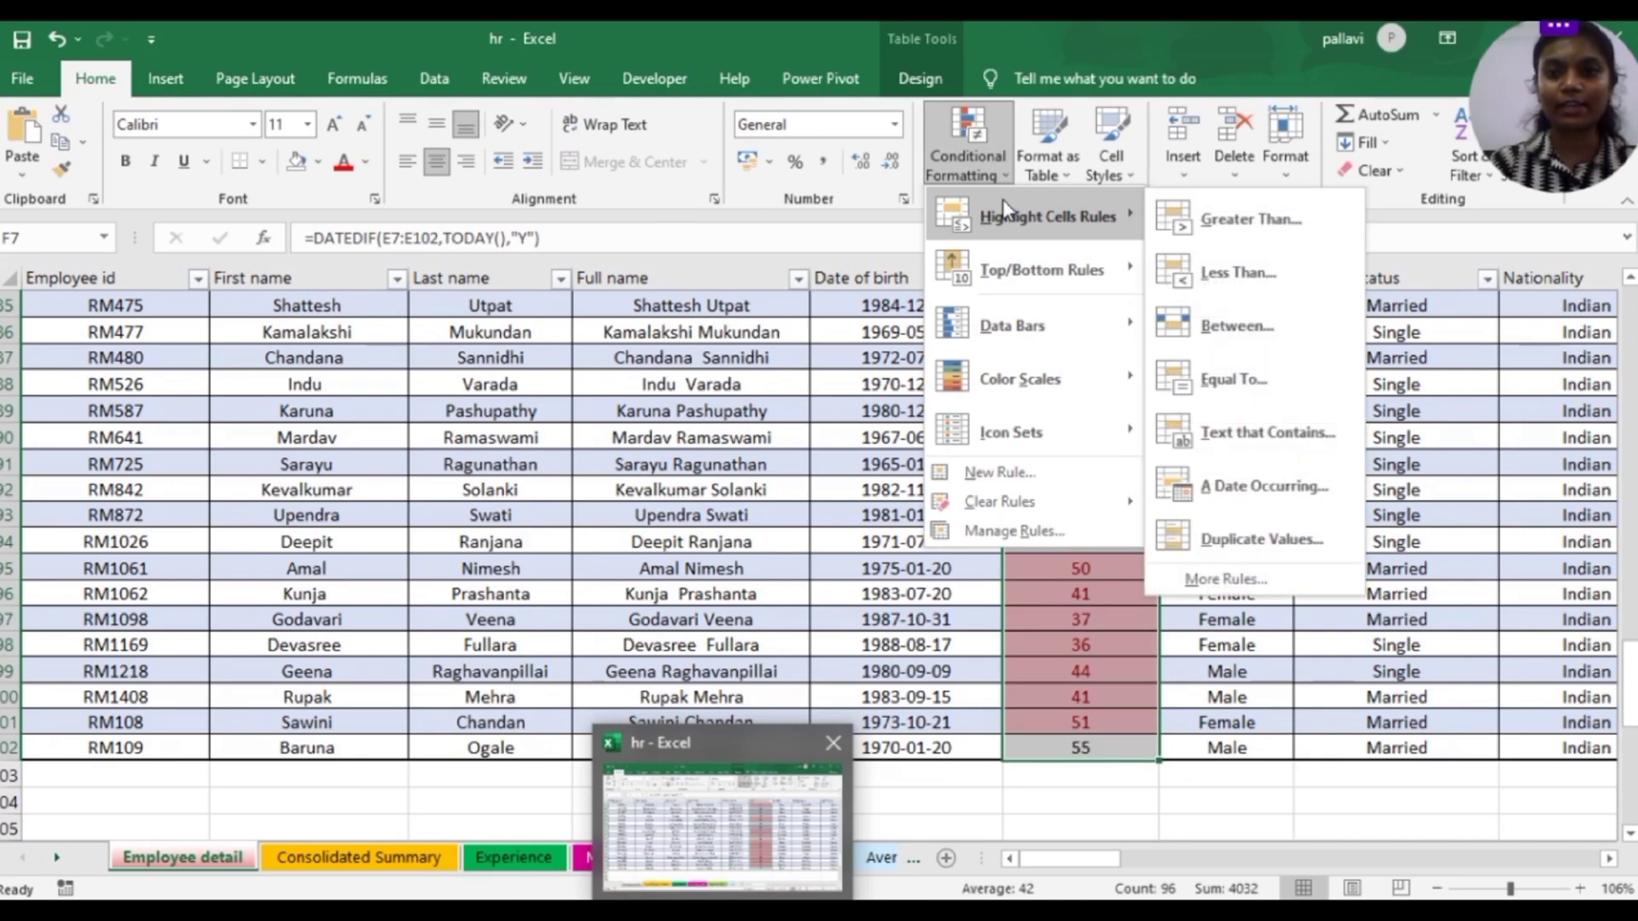
pyautogui.click(1205, 229)
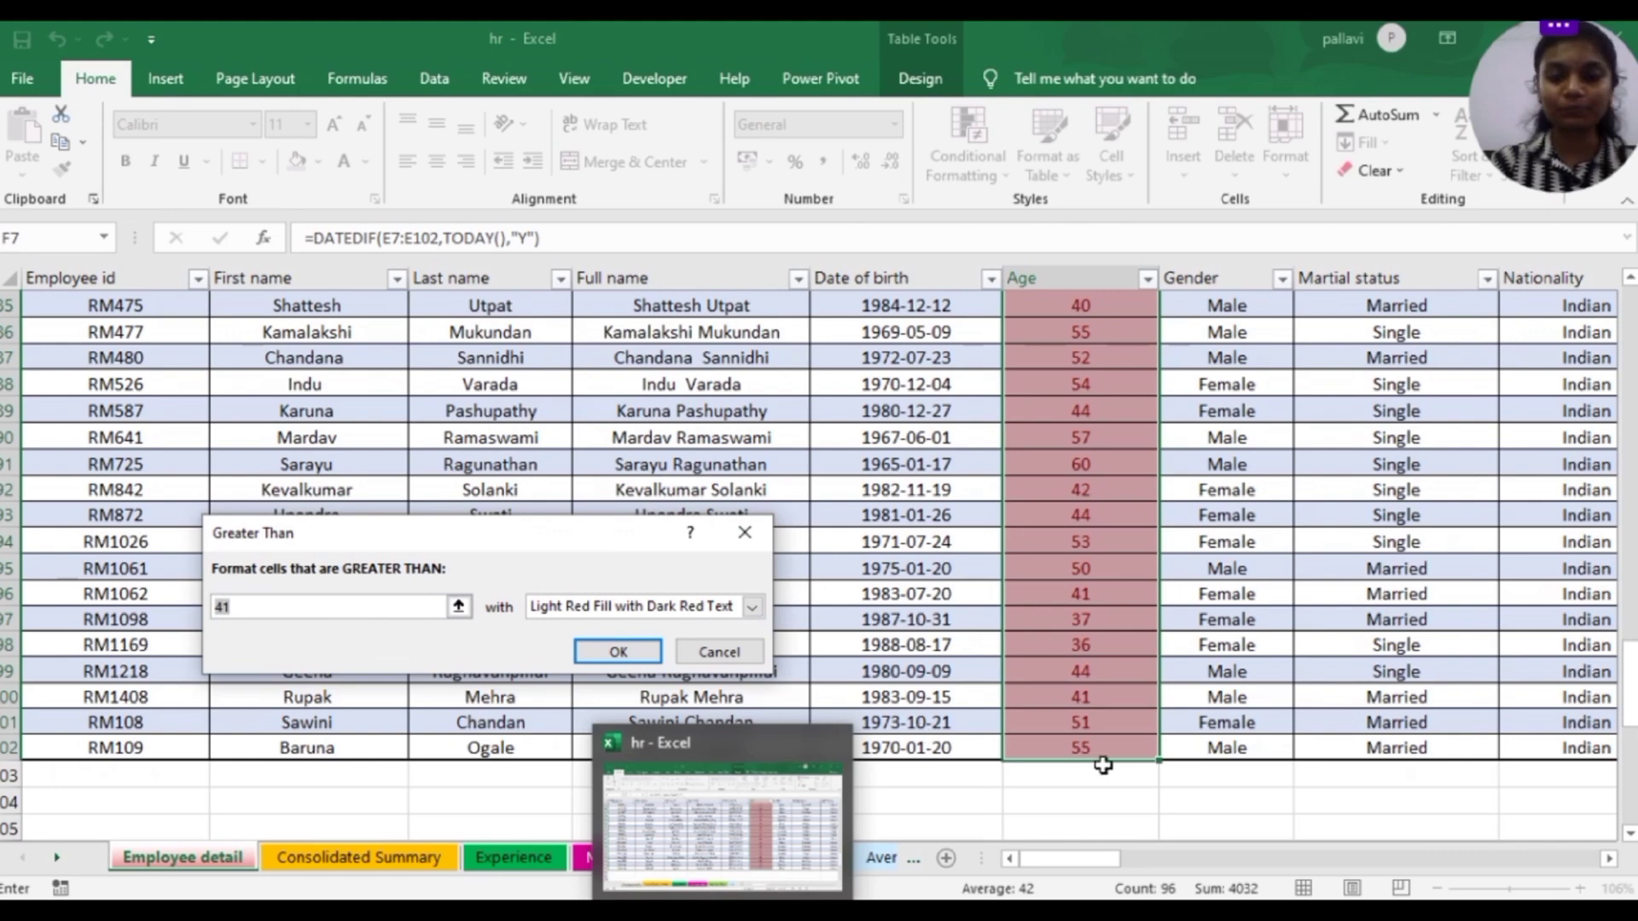
pyautogui.click(1493, 888)
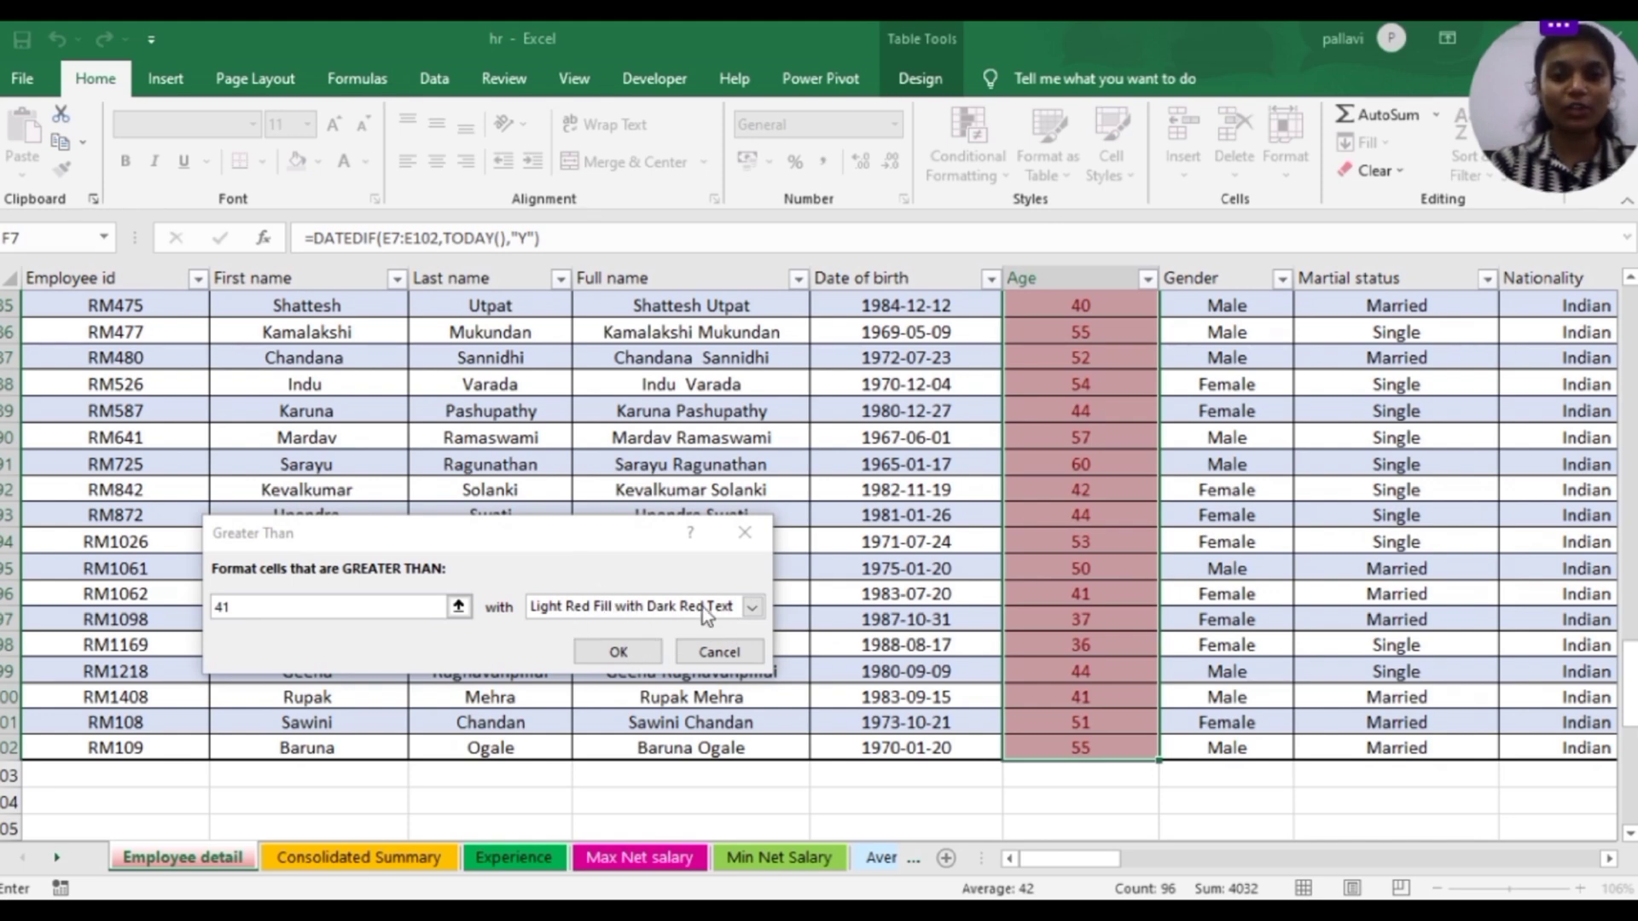
pyautogui.click(619, 651)
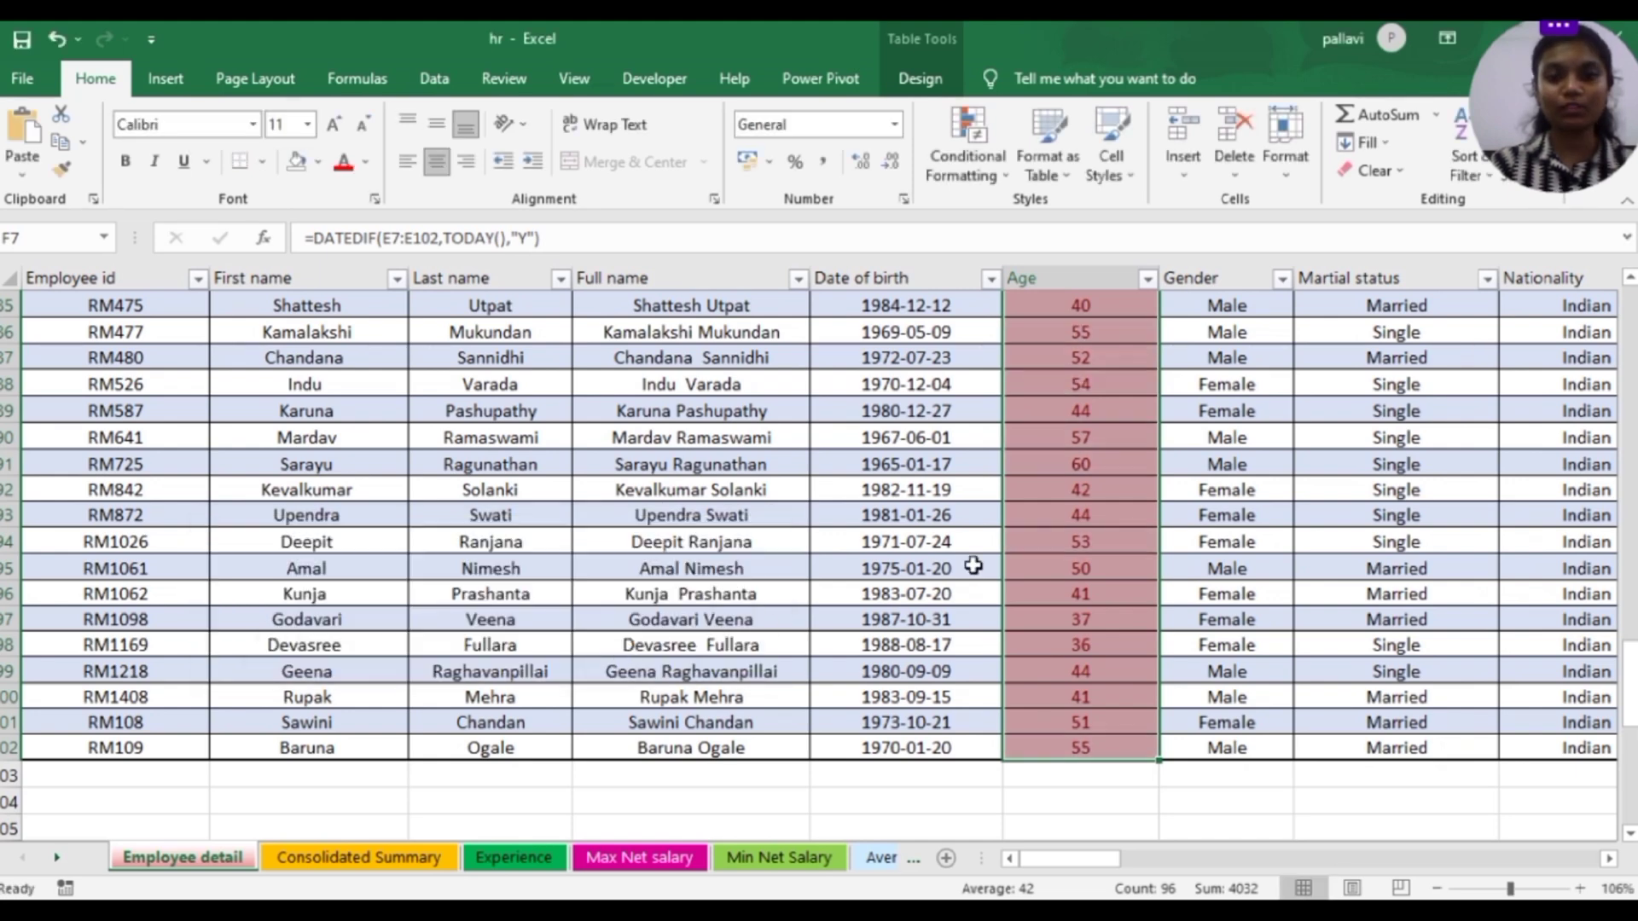
pyautogui.click(1123, 506)
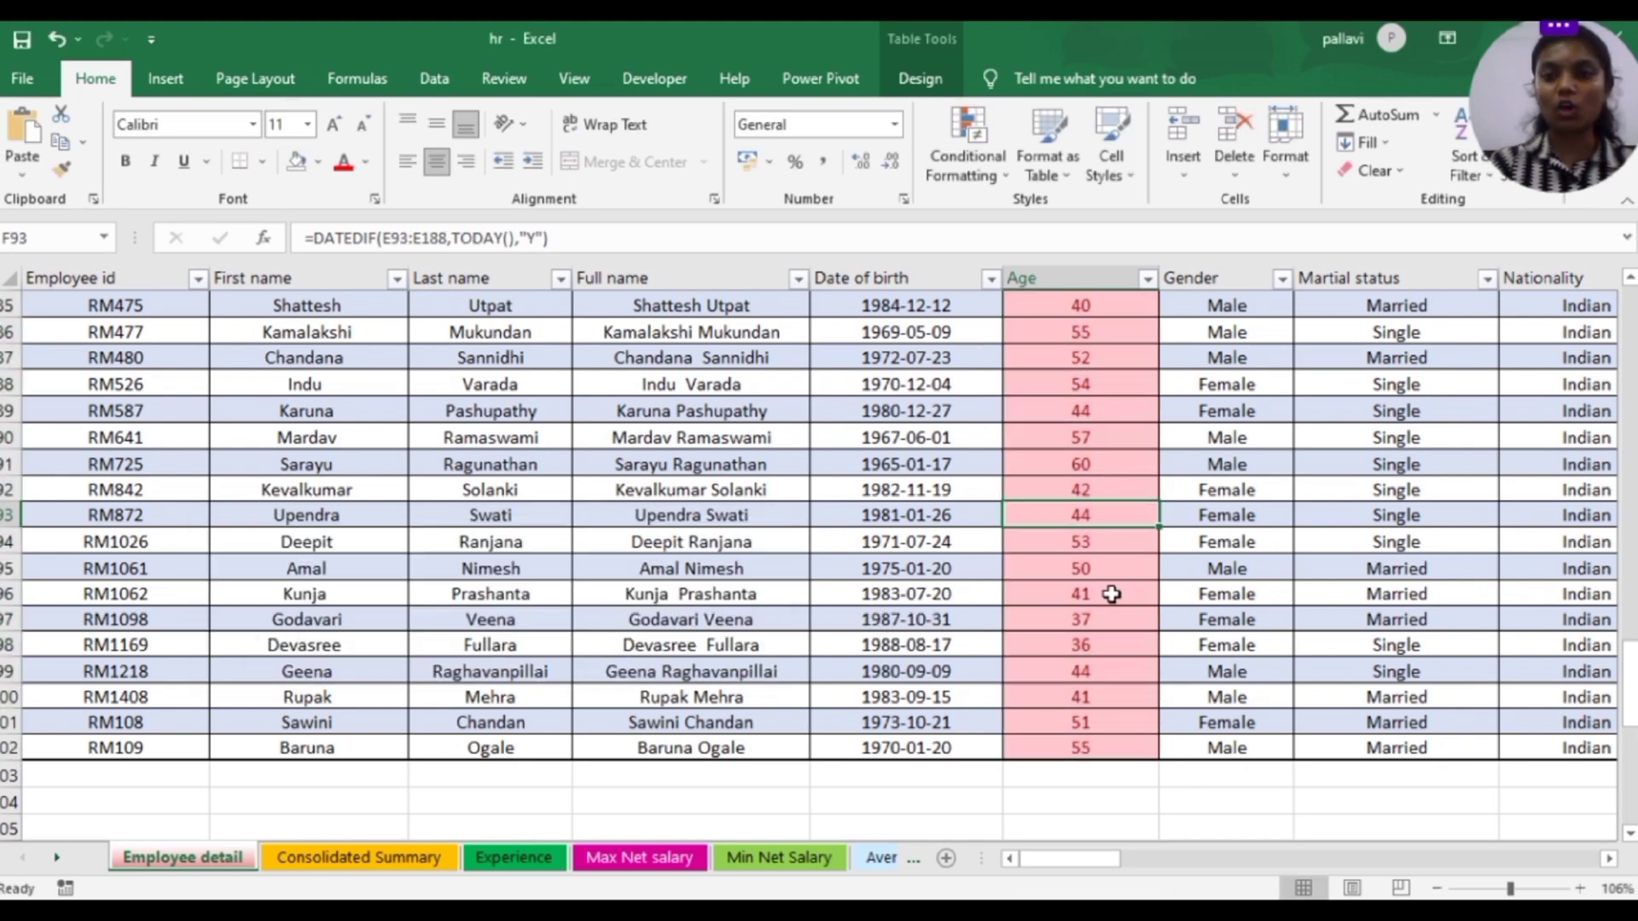
# Add a Greater Than 50 highlight rule to the Age values in F7:F102, using Light Red Fill with Dark Red Text
pyautogui.moveTo(1130, 746); pyautogui.dragTo(1107, 538)
pyautogui.moveTo(1126, 737); pyautogui.dragTo(1092, 401)
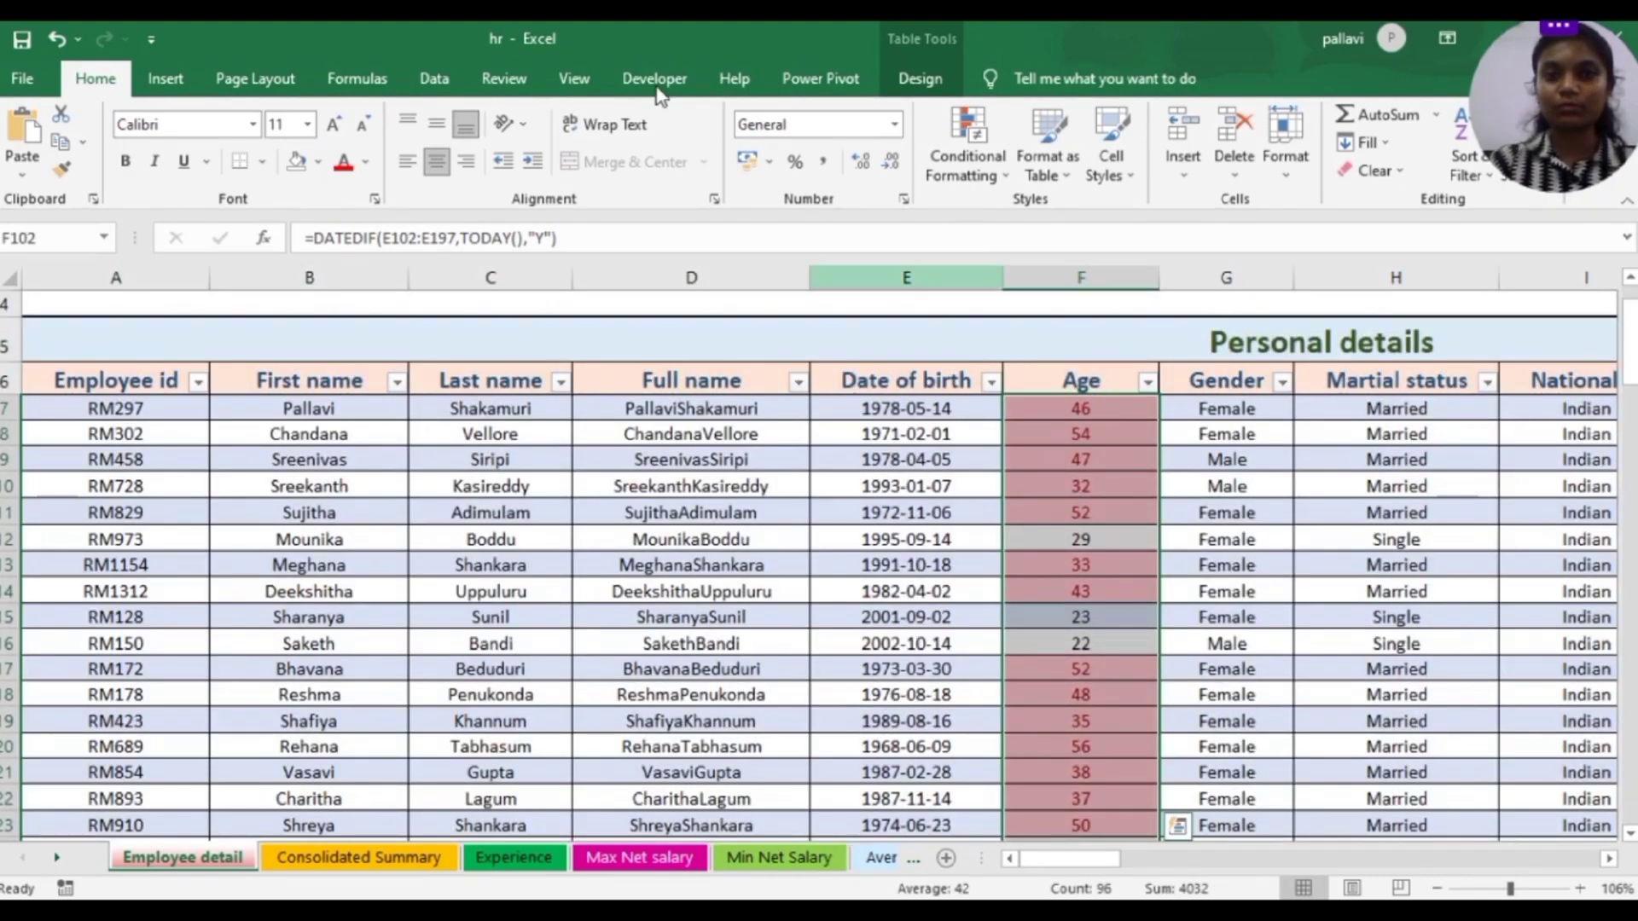
pyautogui.click(966, 145)
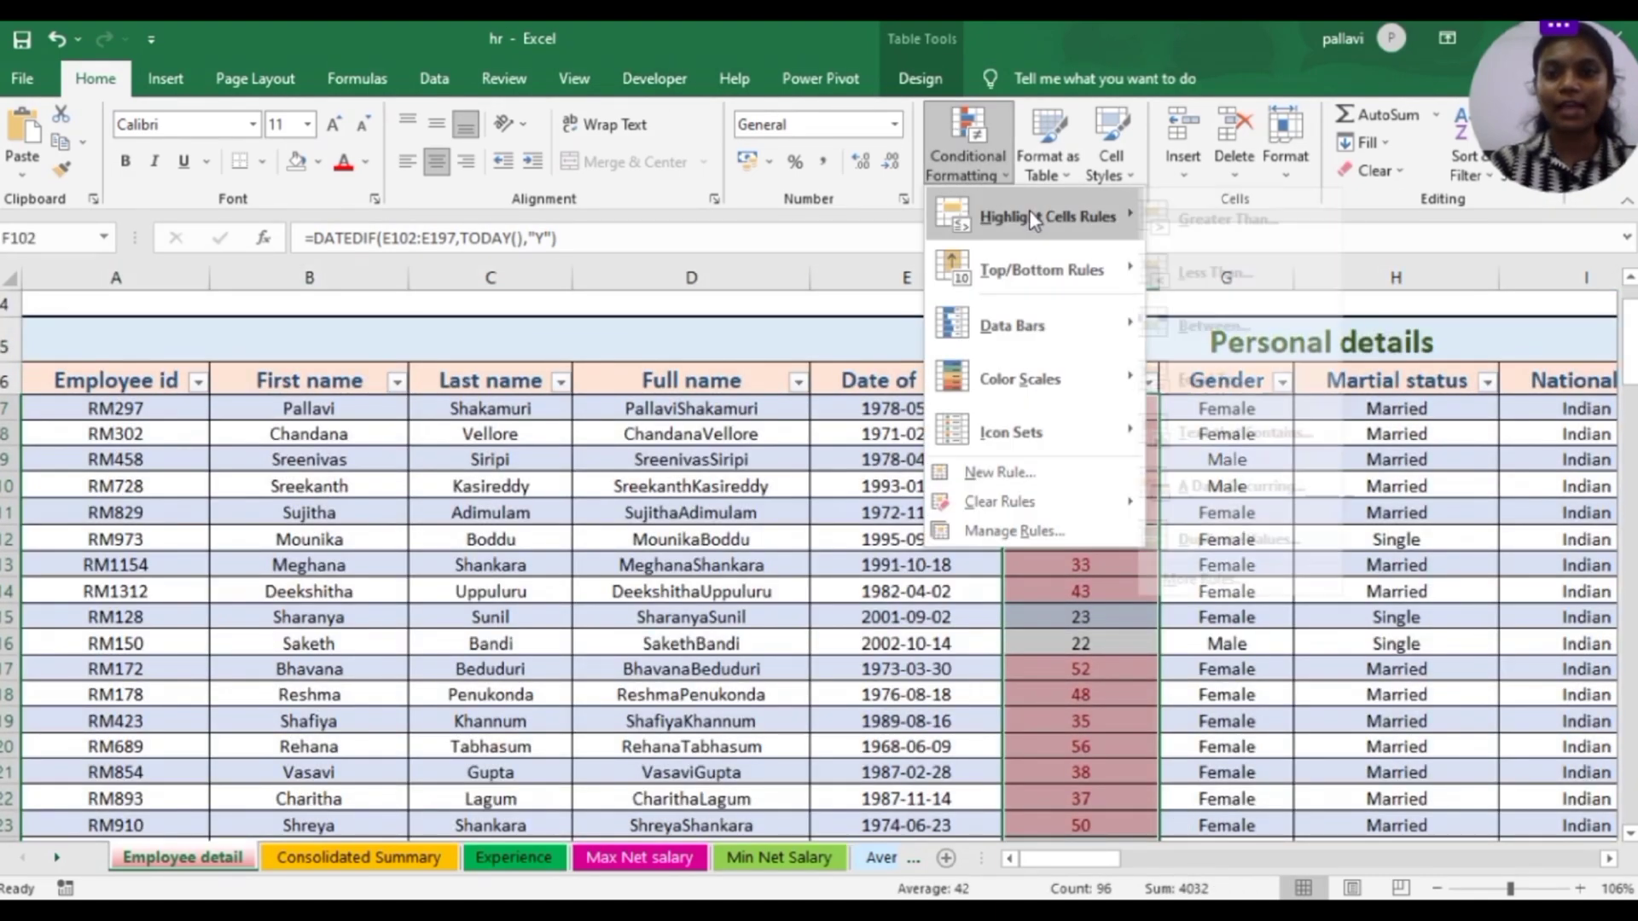
pyautogui.moveTo(1027, 210)
pyautogui.click(1217, 227)
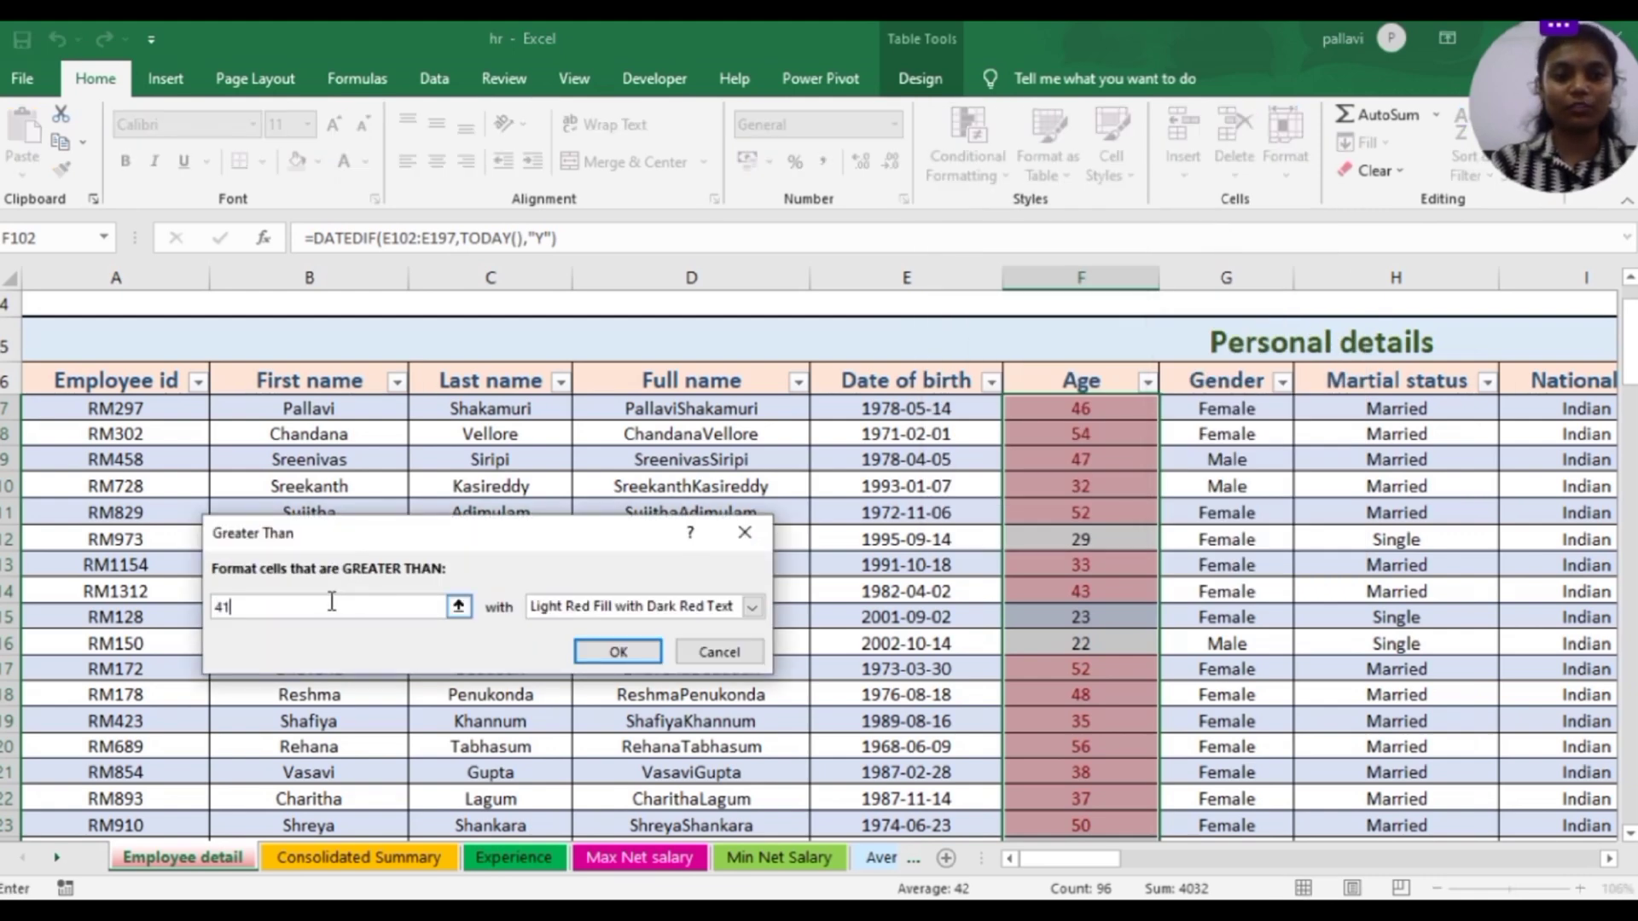
pyautogui.press('BackSpace')
pyautogui.press('BackSpace')
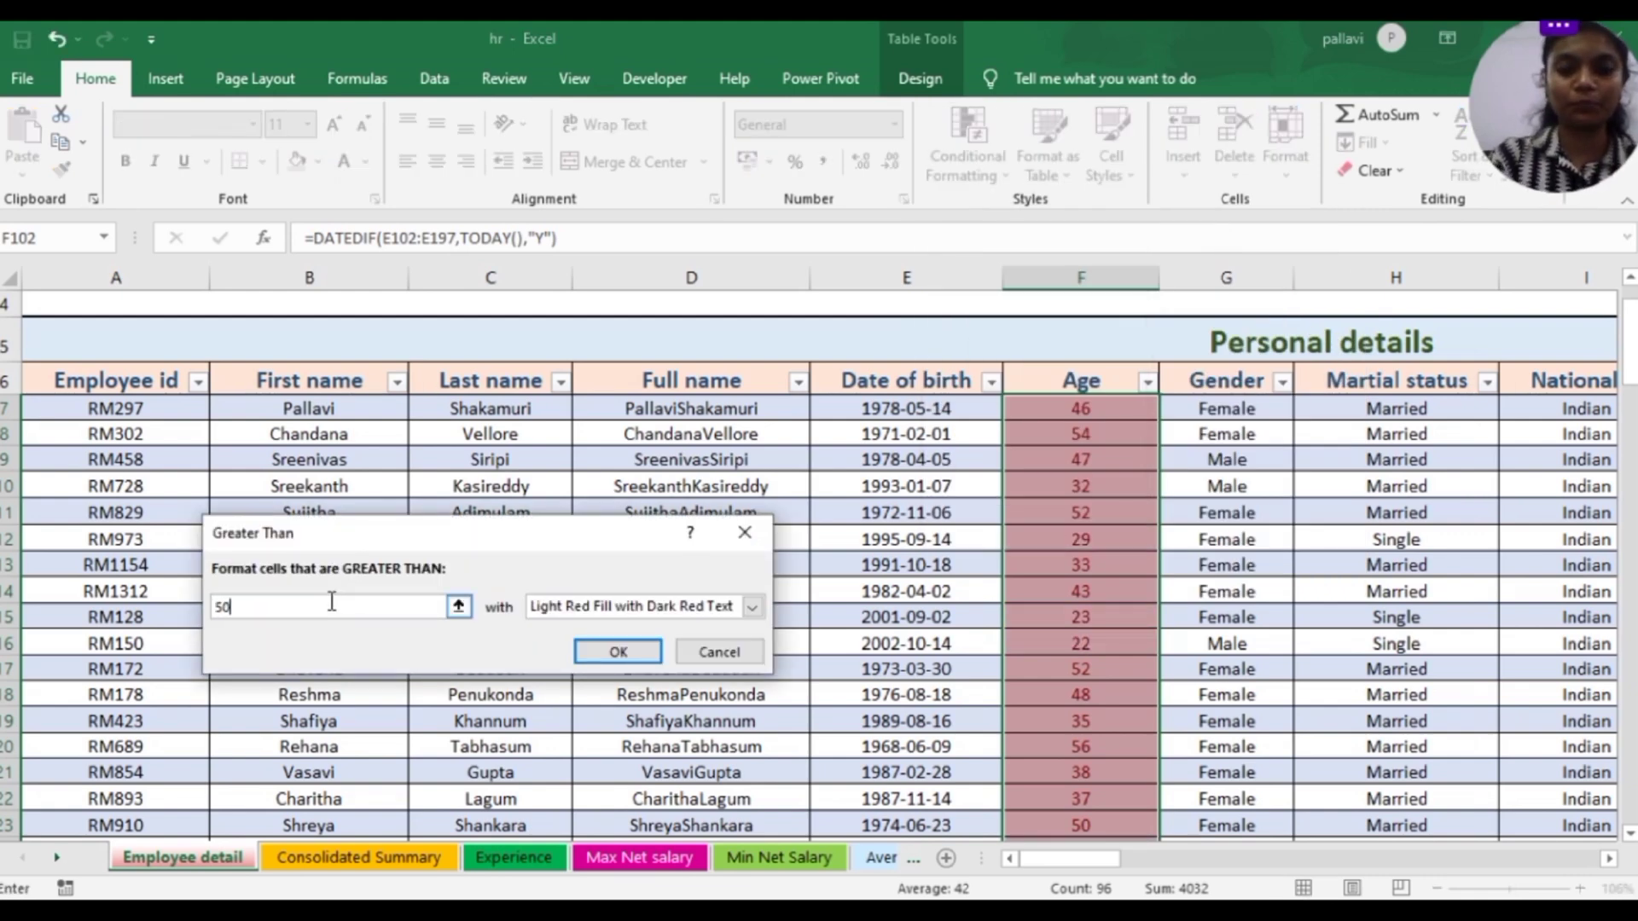
pyautogui.click(598, 650)
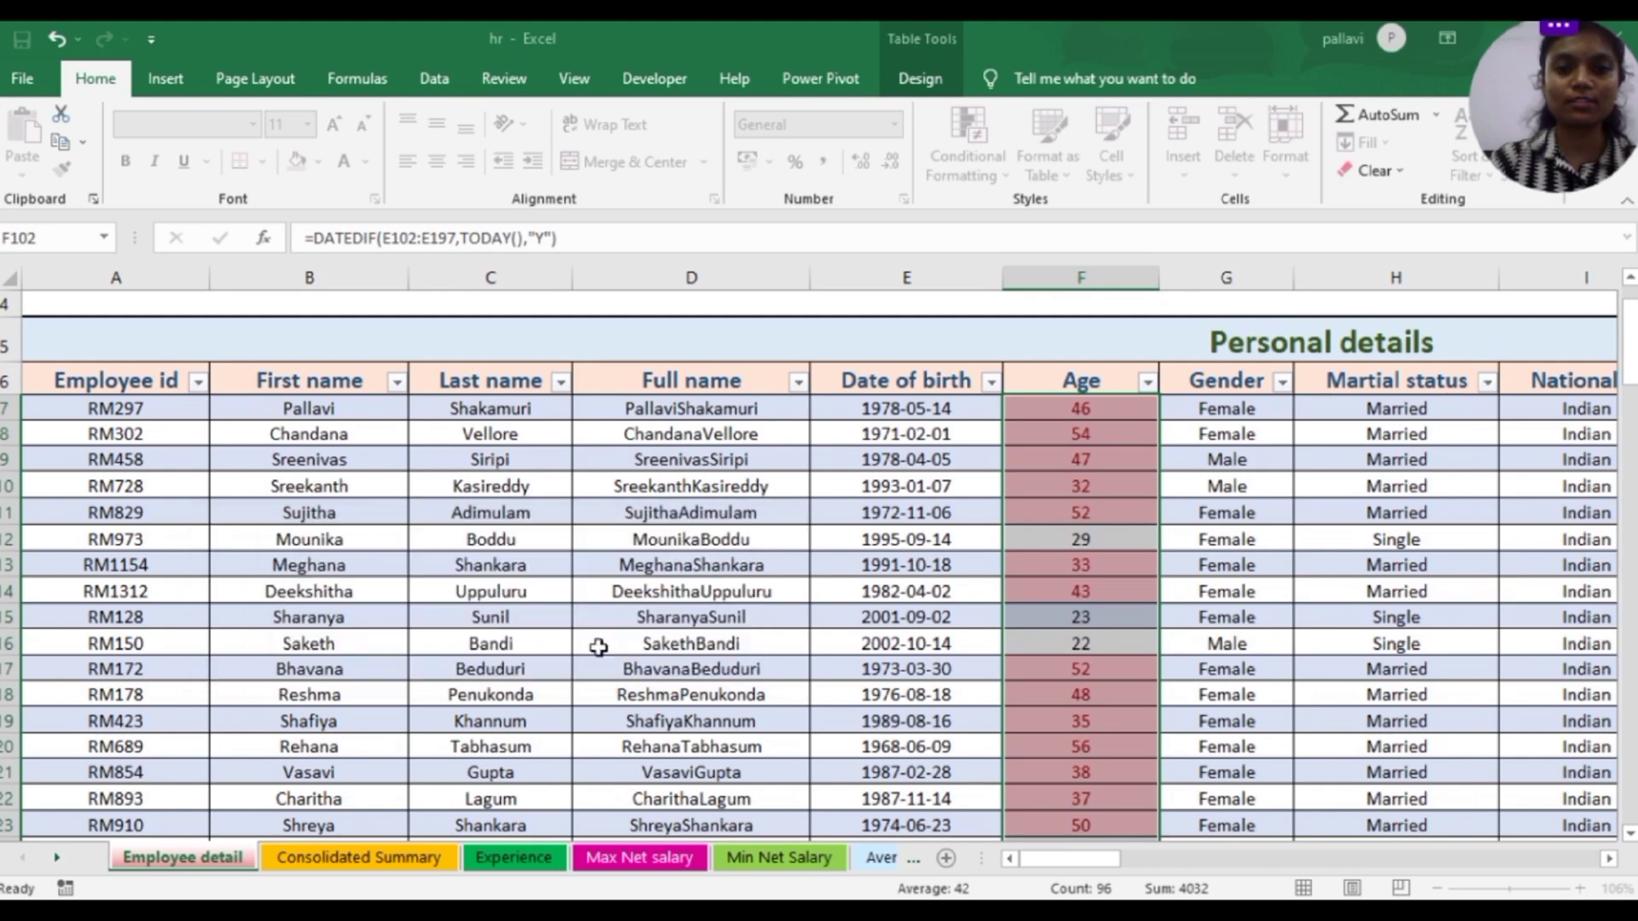
pyautogui.click(1090, 635)
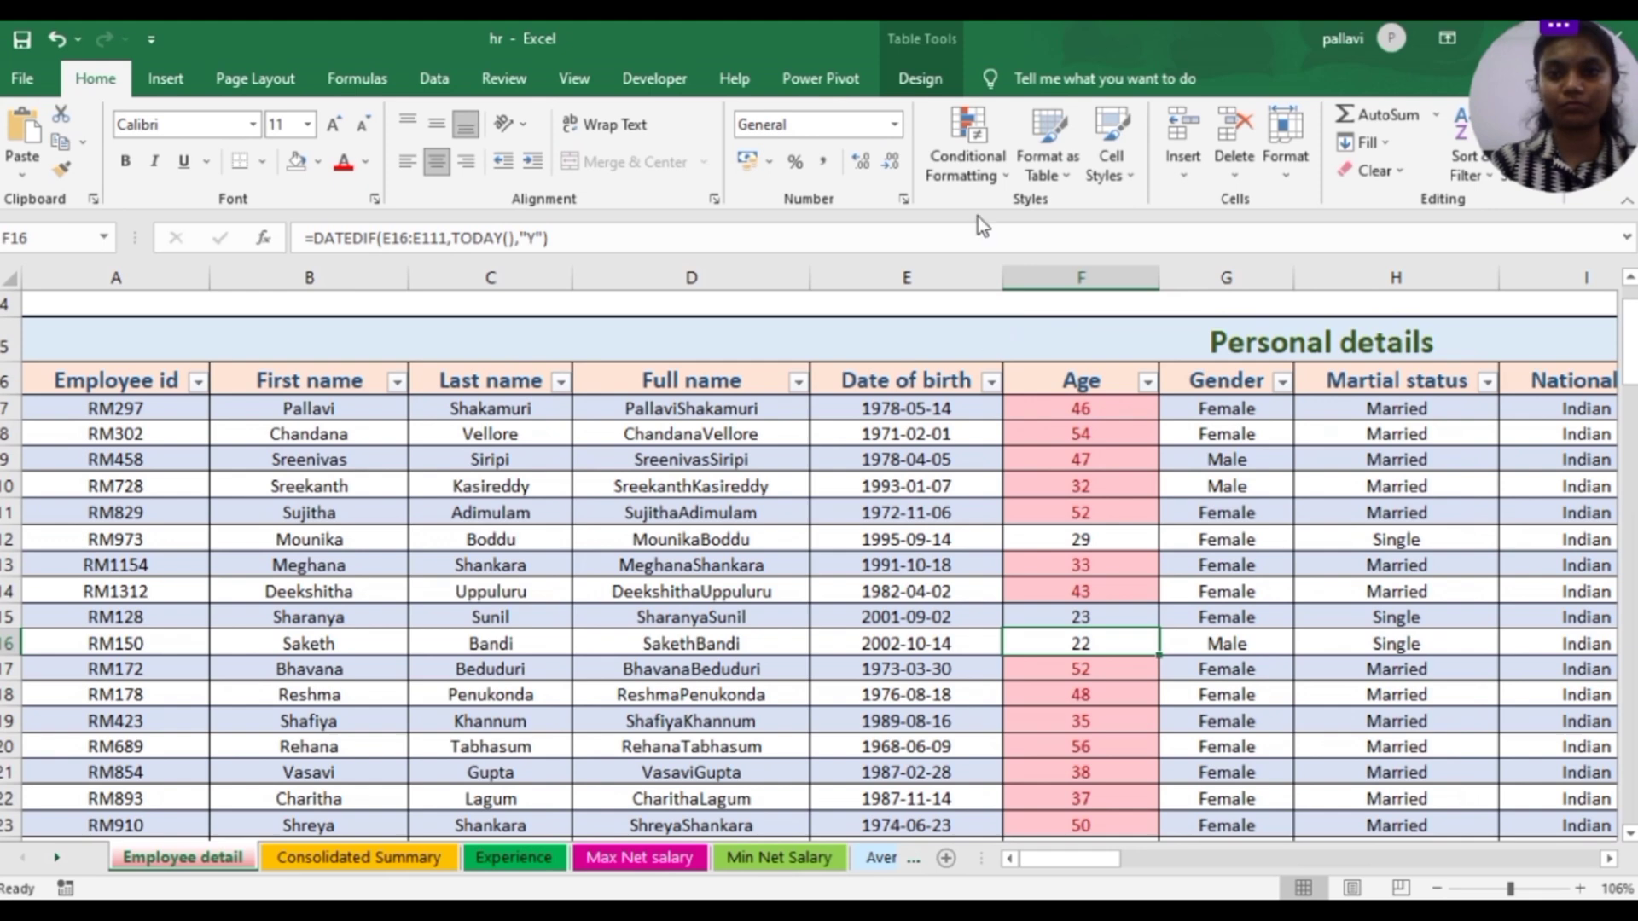
pyautogui.click(972, 129)
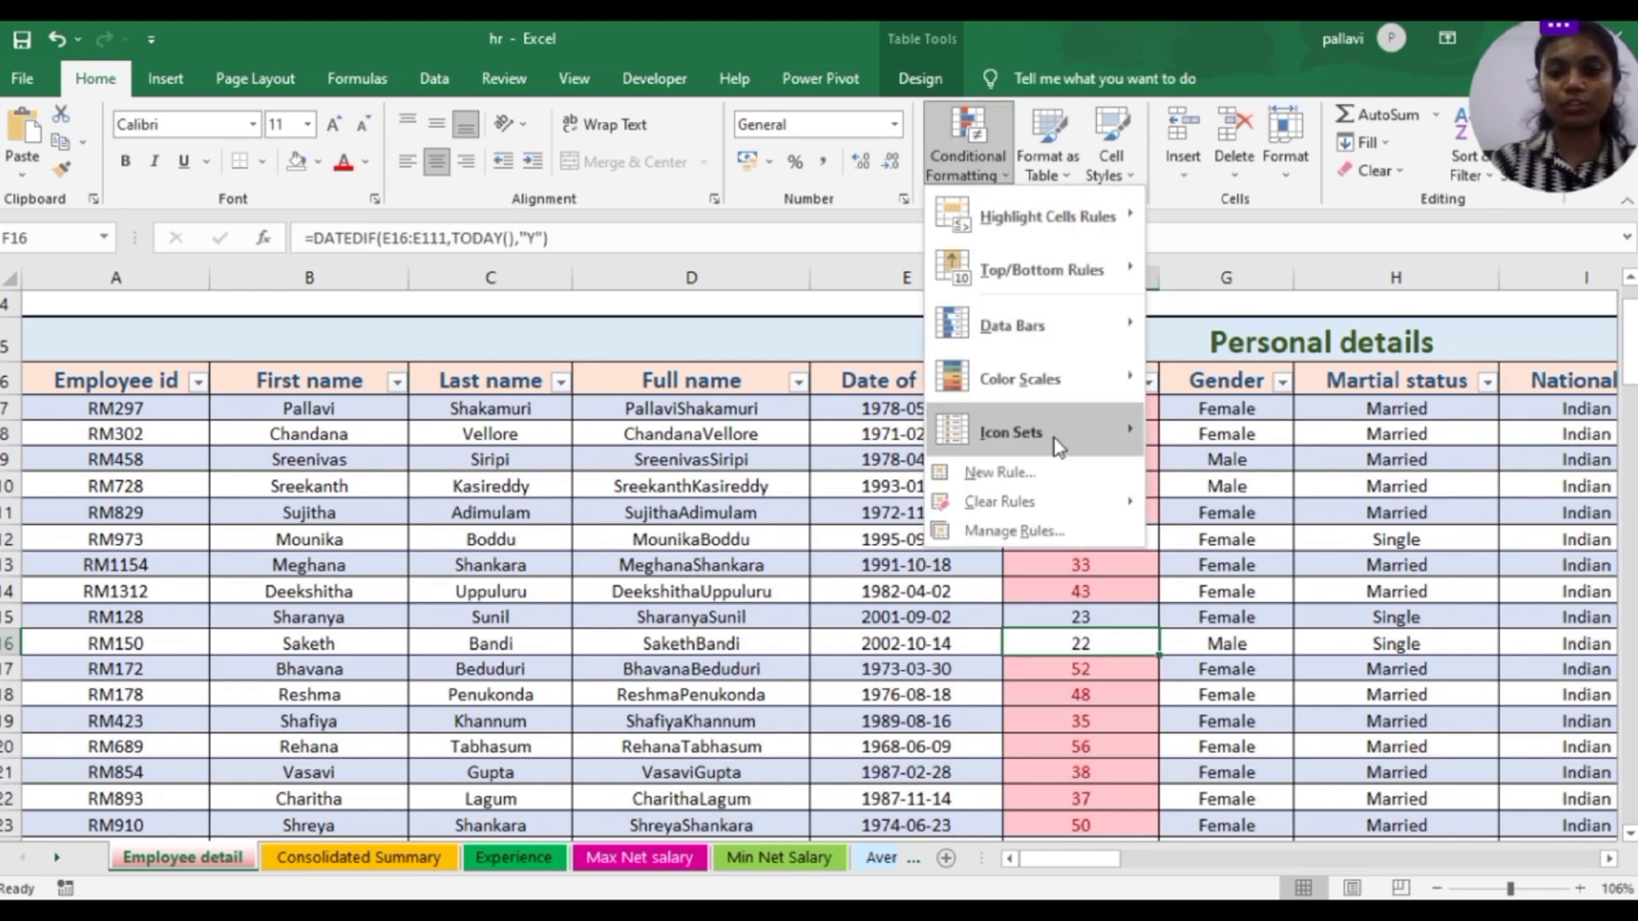
pyautogui.click(1186, 729)
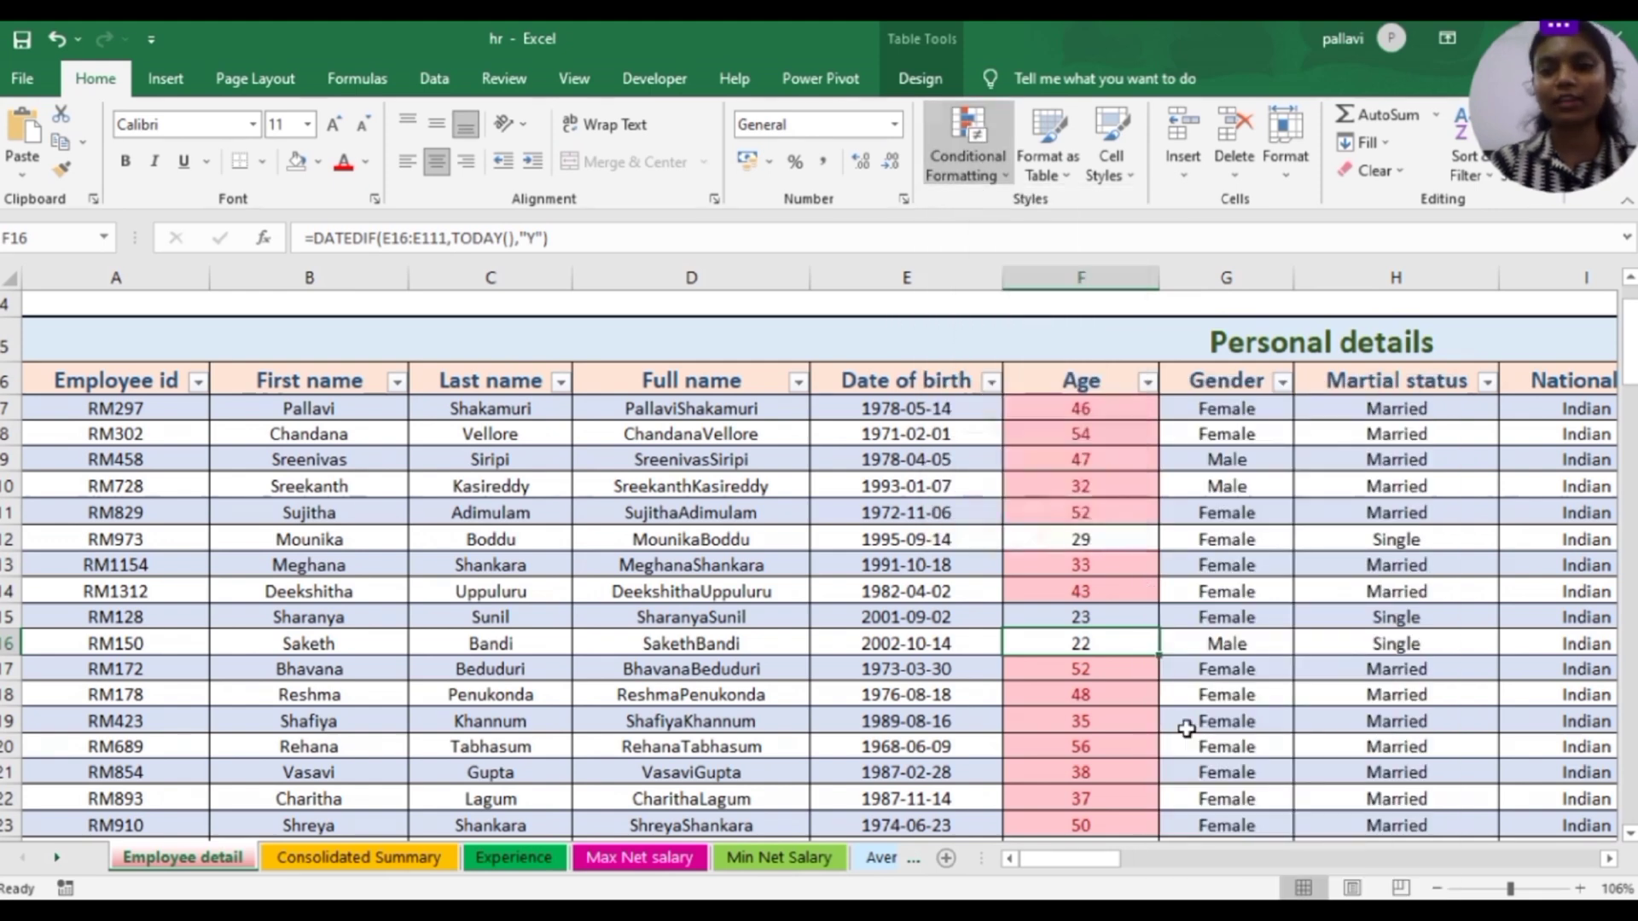
# Step along row 9 from Gender to Work location, and check the Years at company formula in R8
pyautogui.click(1226, 459)
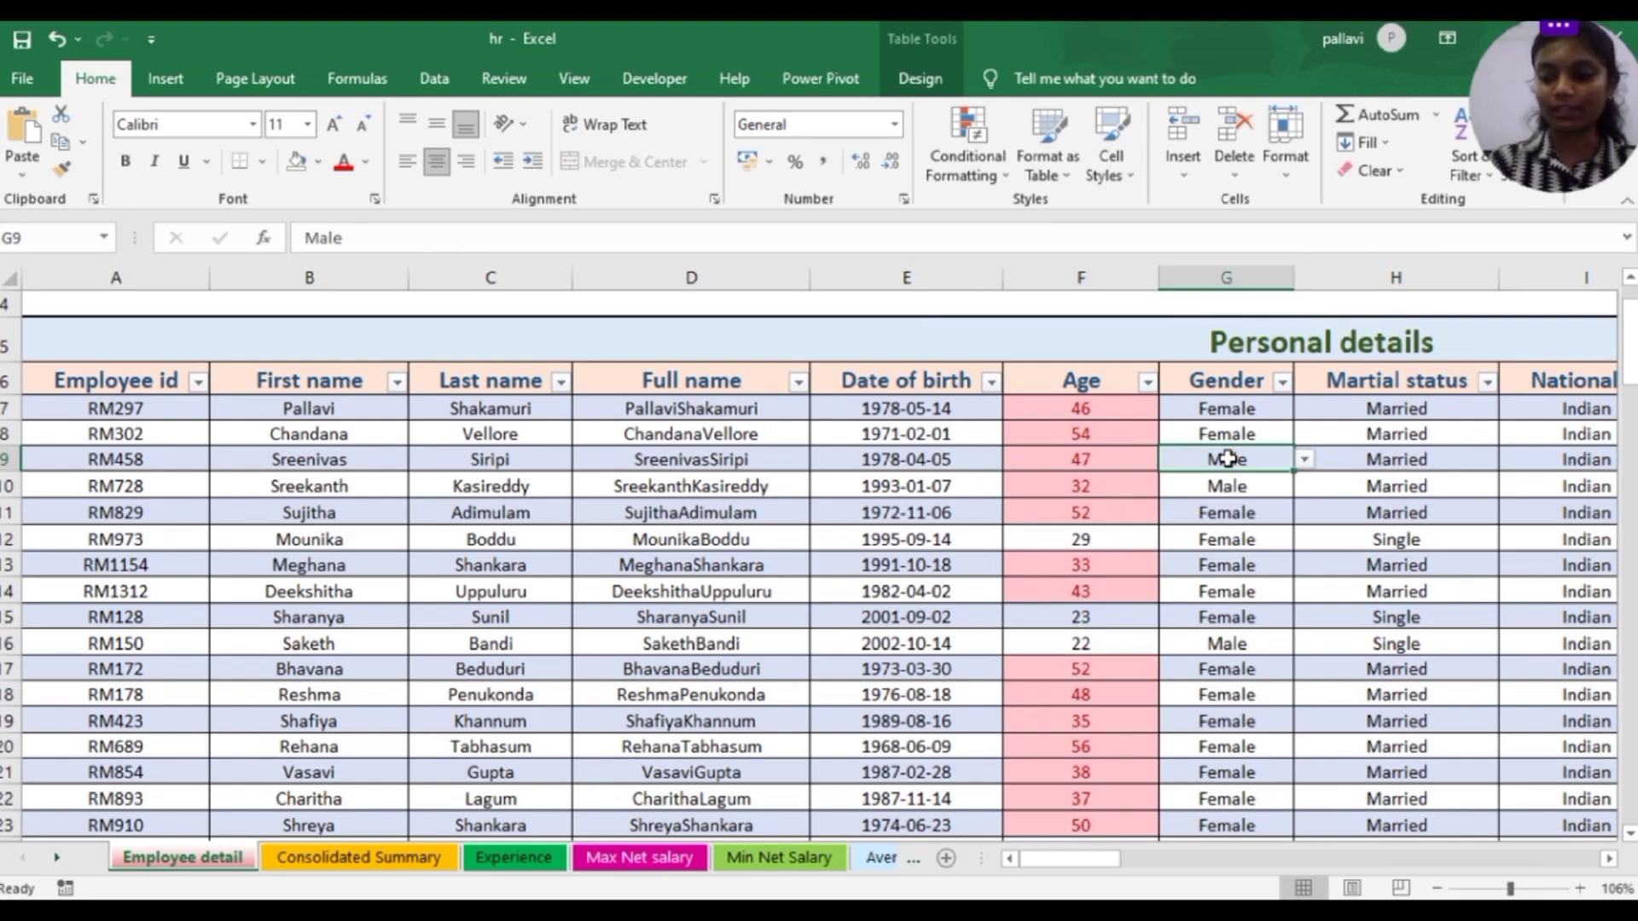
pyautogui.press('Right')
pyautogui.press('Right')
pyautogui.press('Right')
pyautogui.press('Right')
pyautogui.press('Right')
pyautogui.press('Right')
pyautogui.press('Right')
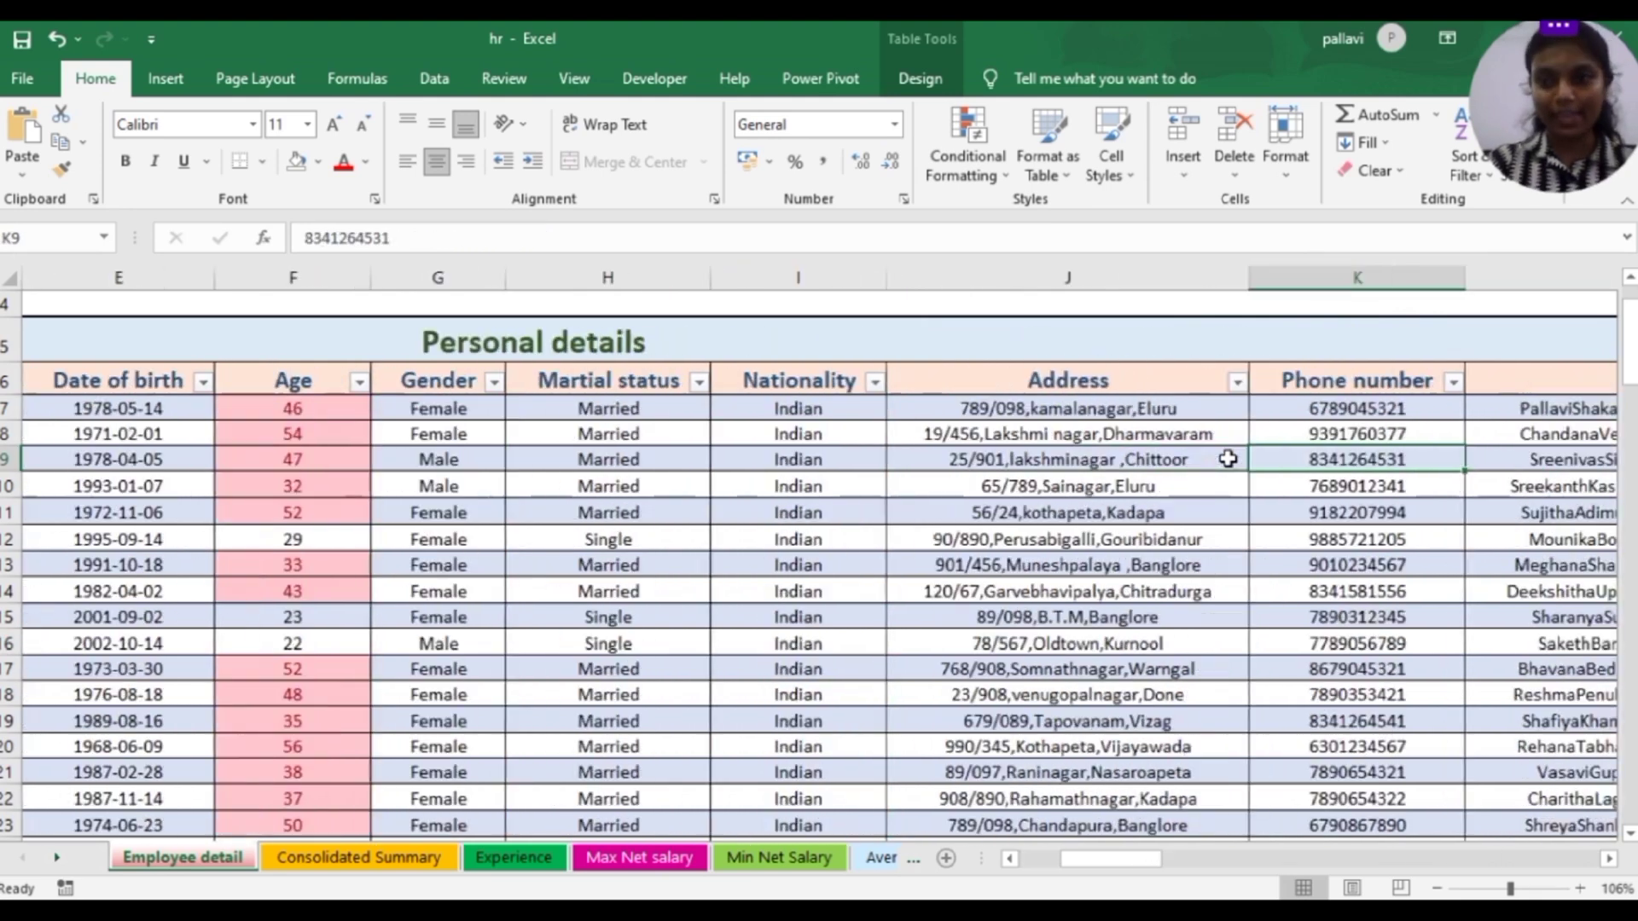
pyautogui.press('Right')
pyautogui.press('Right')
pyautogui.press('Right')
pyautogui.press('Right')
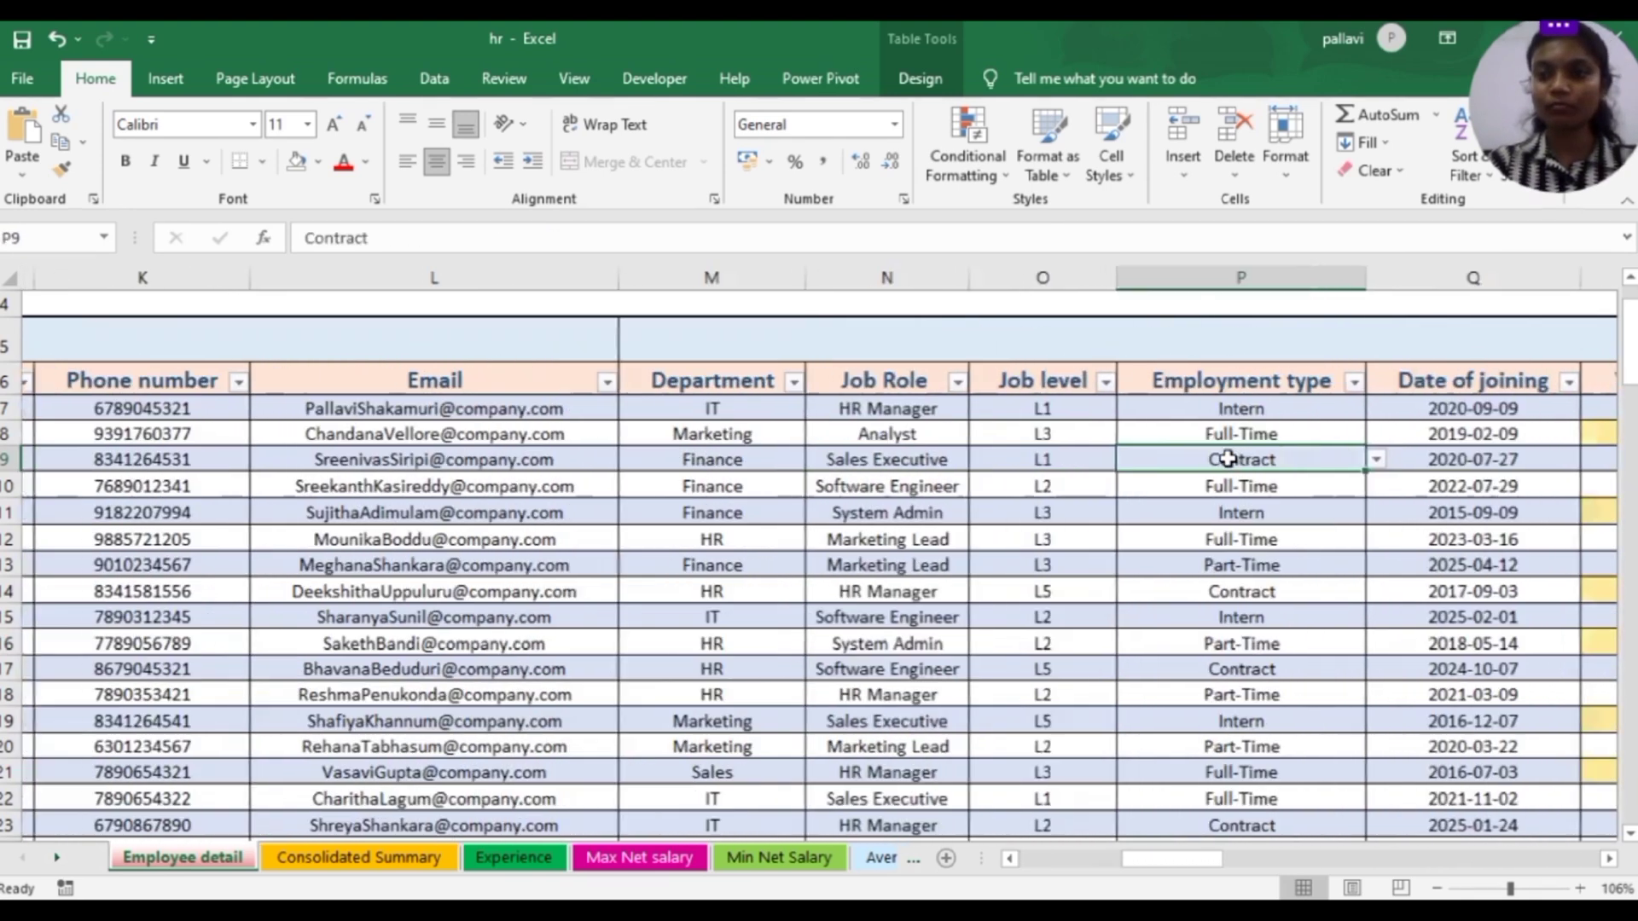
pyautogui.press('Right')
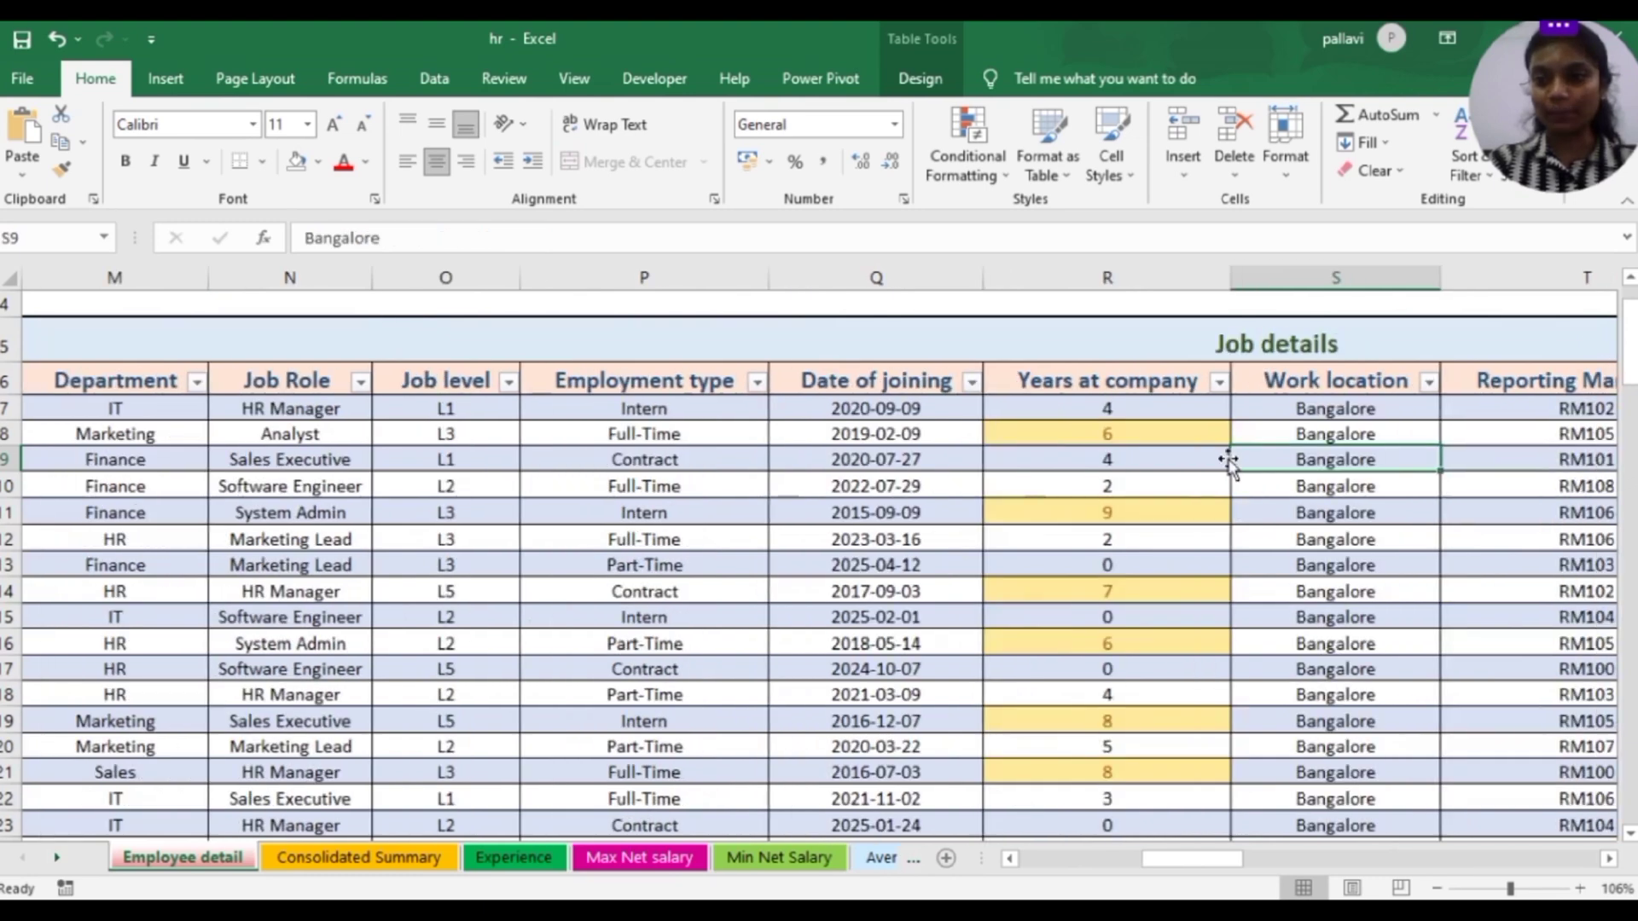
pyautogui.click(1156, 441)
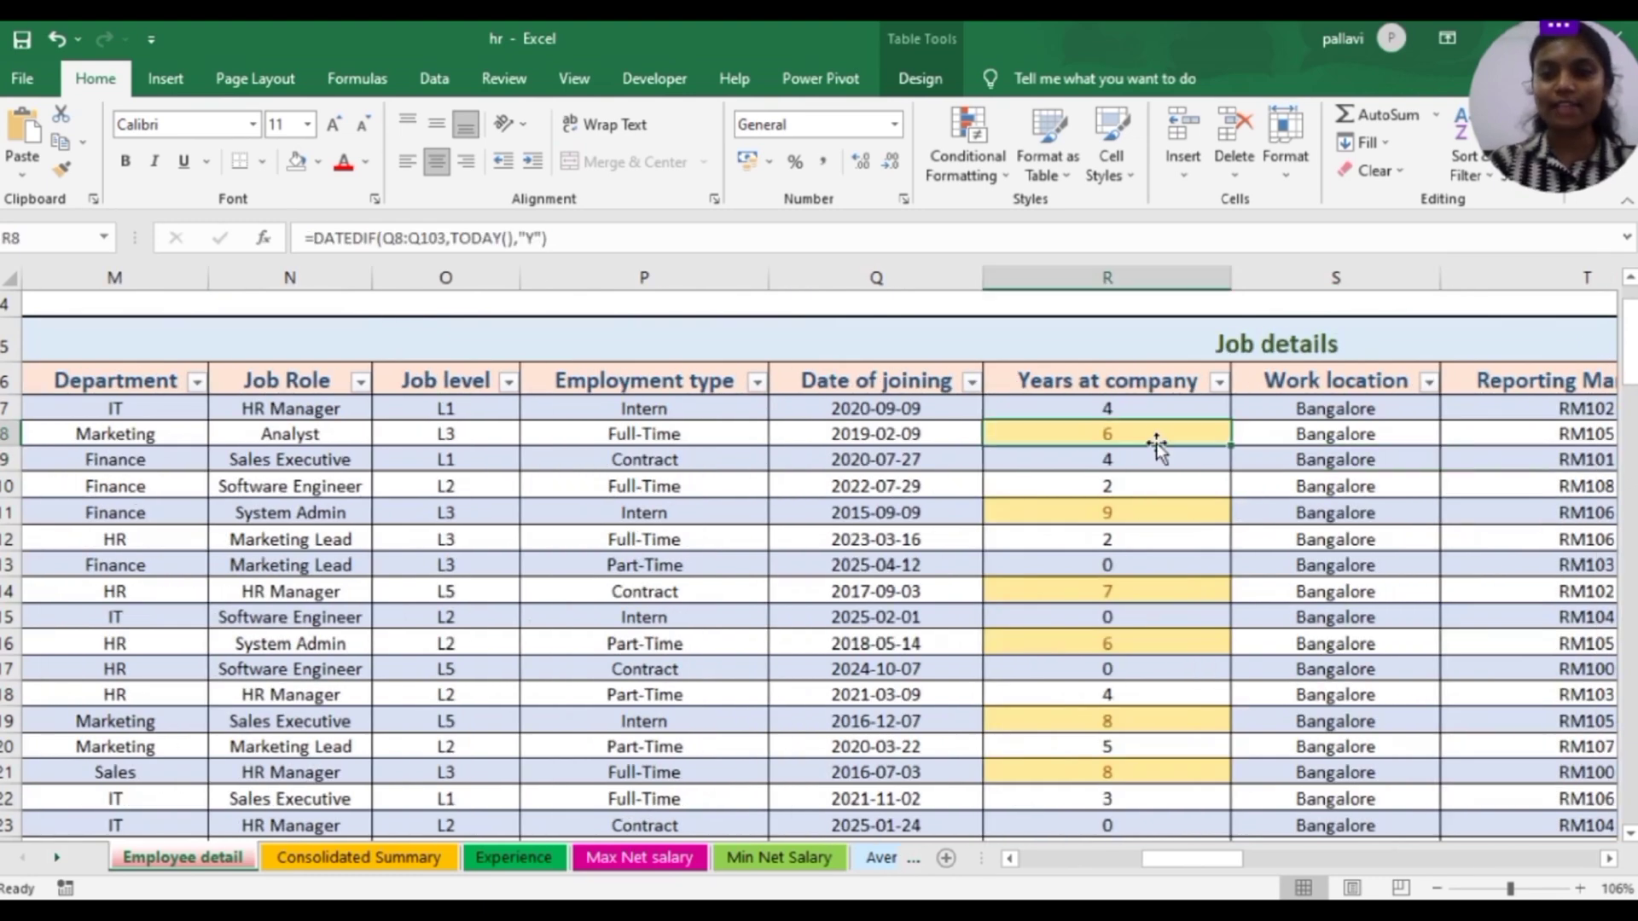
# Step along row 8 through the manager, termination and salary component columns to Gross salary in AD8
pyautogui.press('Right')
pyautogui.press('Right')
pyautogui.press('Right')
pyautogui.press('Right')
pyautogui.press('Right')
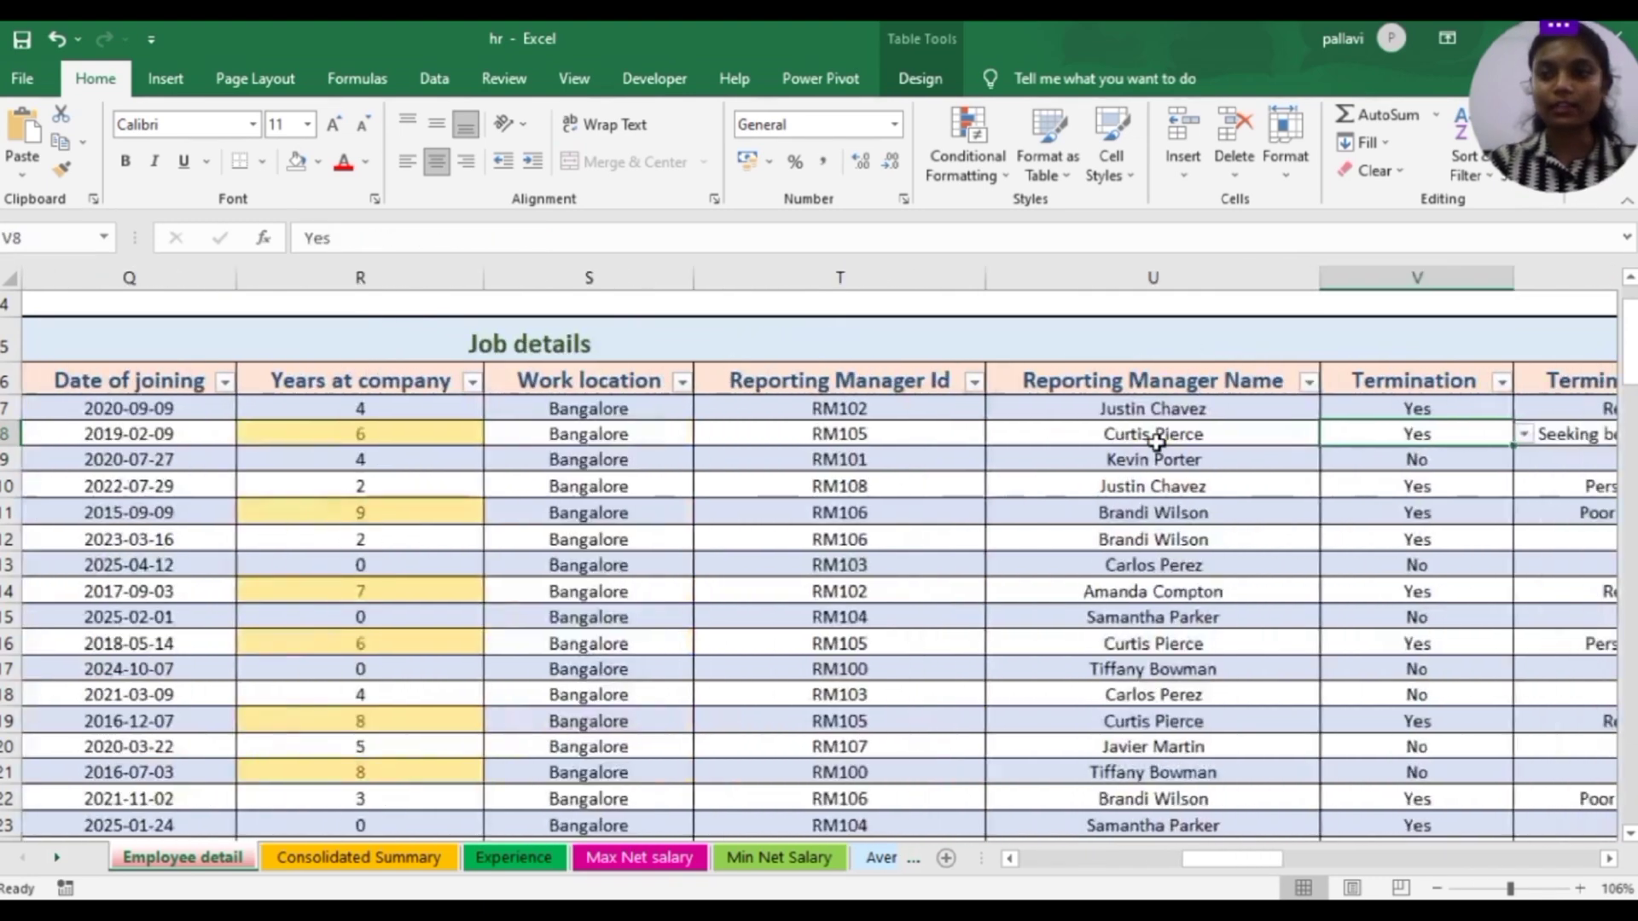
pyautogui.press('Right')
pyautogui.press('Right')
pyautogui.press('Right')
pyautogui.press('Right')
pyautogui.press('Right')
pyautogui.press('Right')
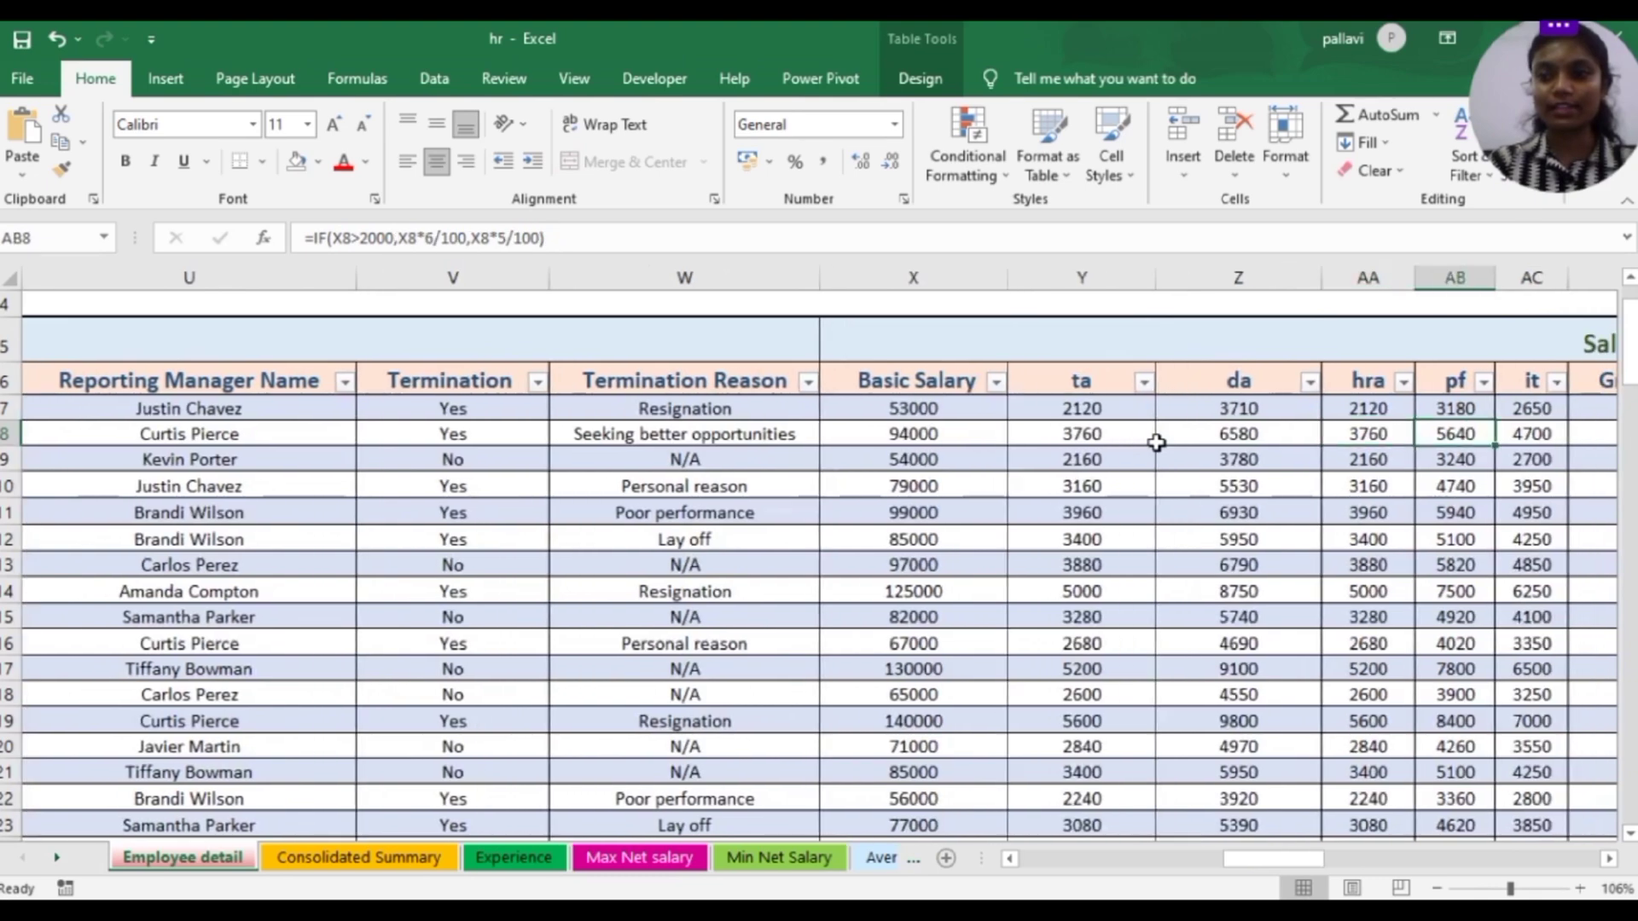
pyautogui.press('Right')
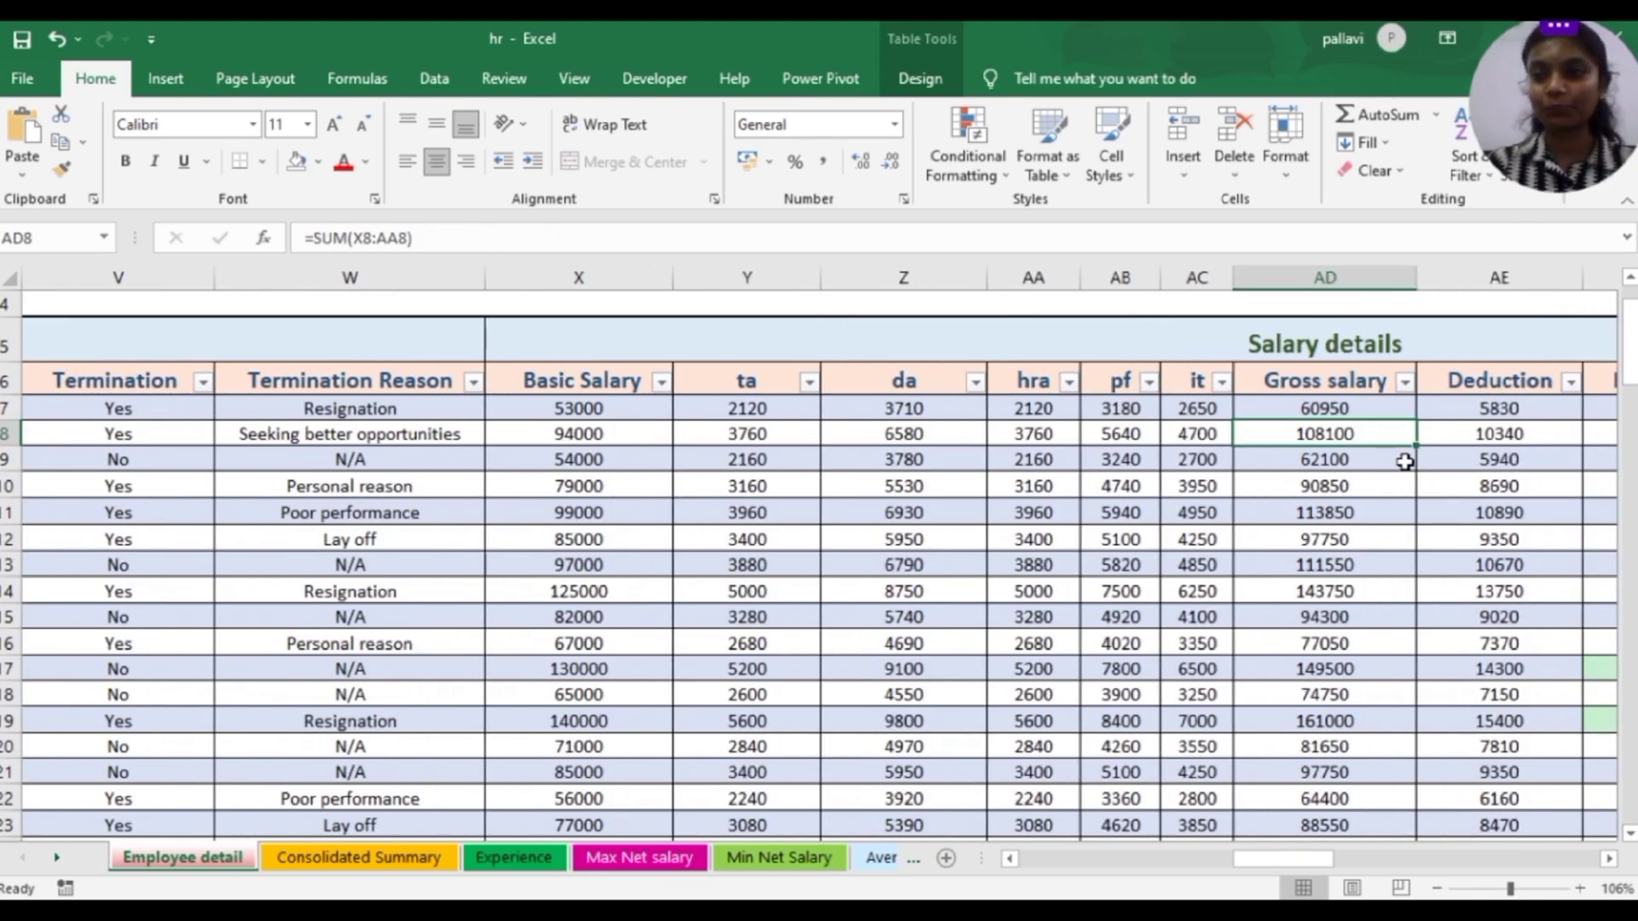
# Check the Netsalary formula in AF9 and examine the highlighted Netsalary values from AF7 to AF38
pyautogui.moveTo(1318, 859); pyautogui.dragTo(1337, 858)
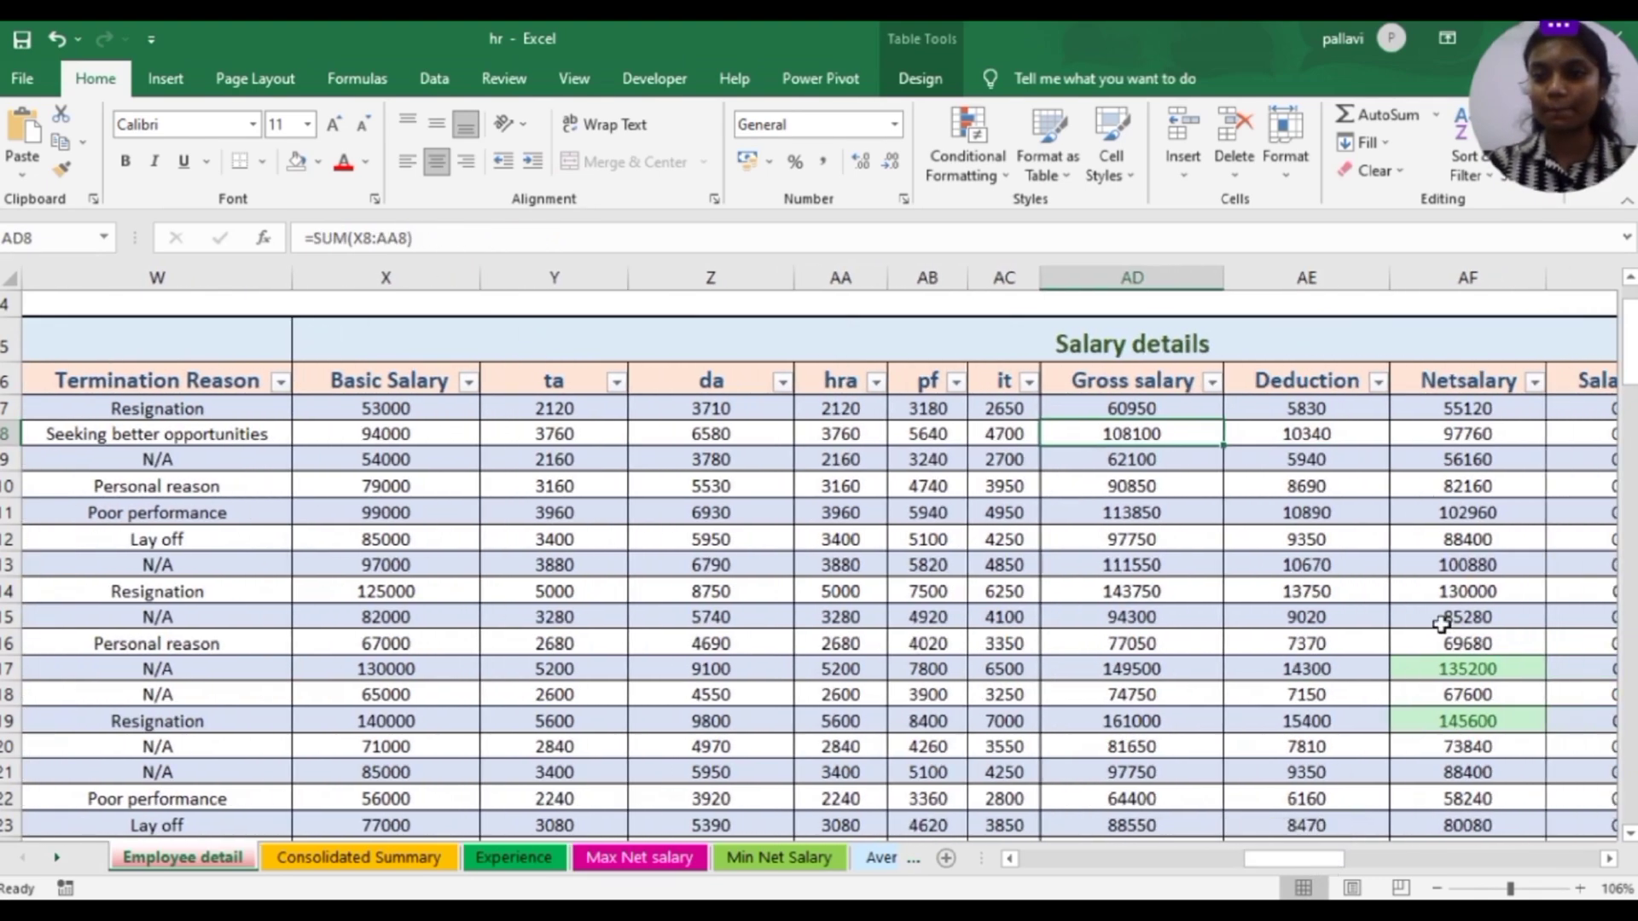
pyautogui.click(1468, 482)
pyautogui.click(1468, 461)
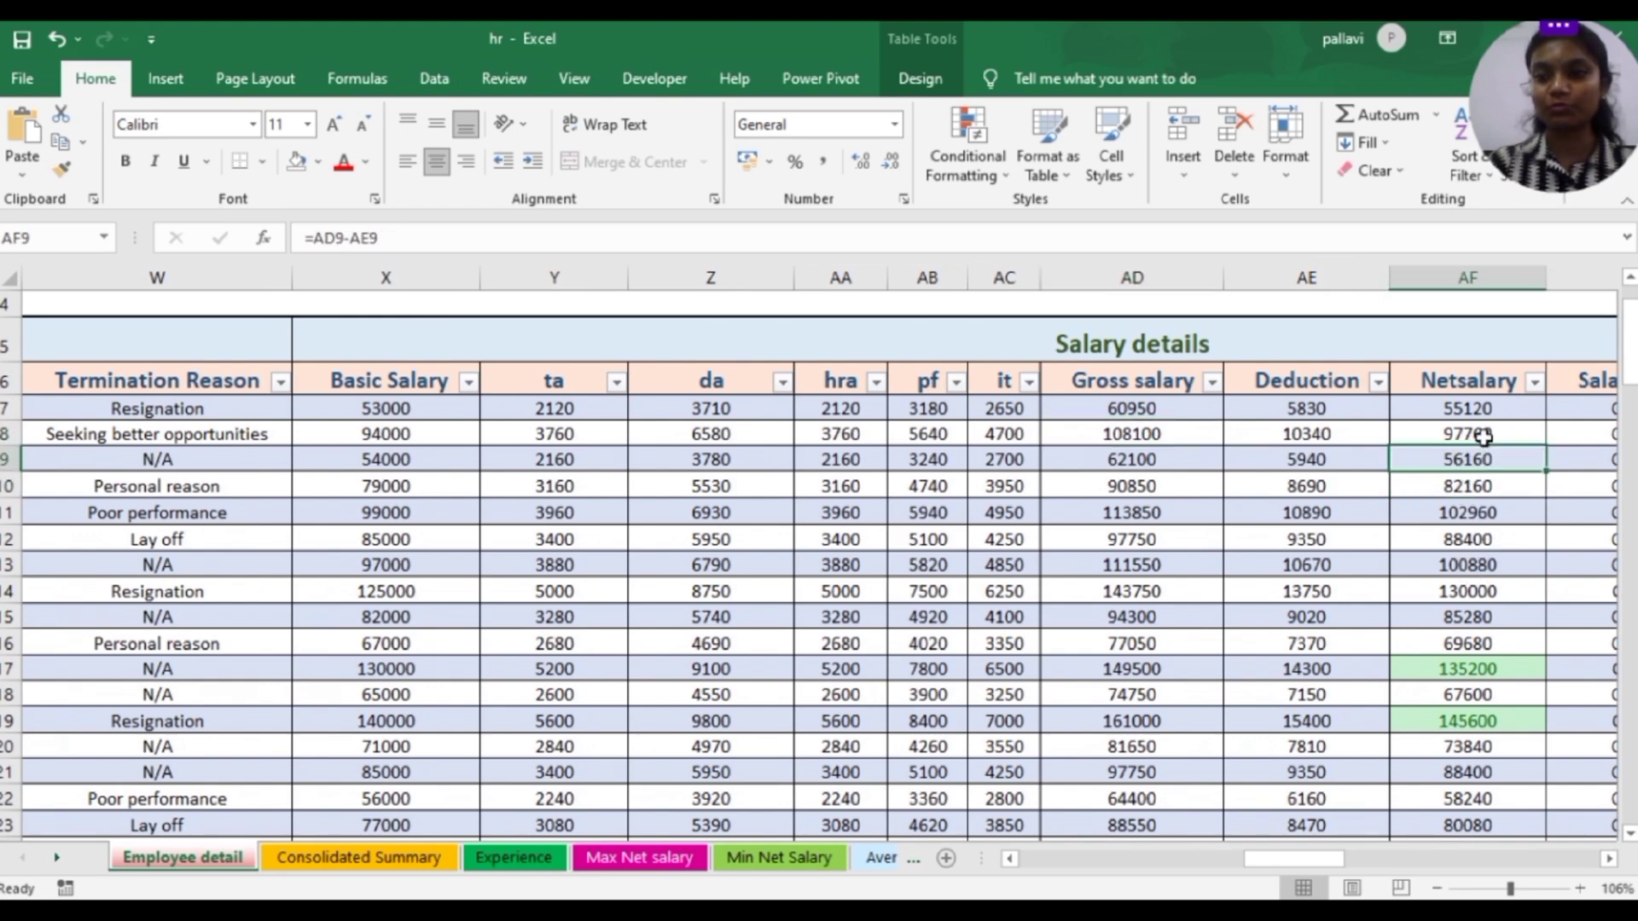
pyautogui.moveTo(1459, 408); pyautogui.dragTo(1474, 537)
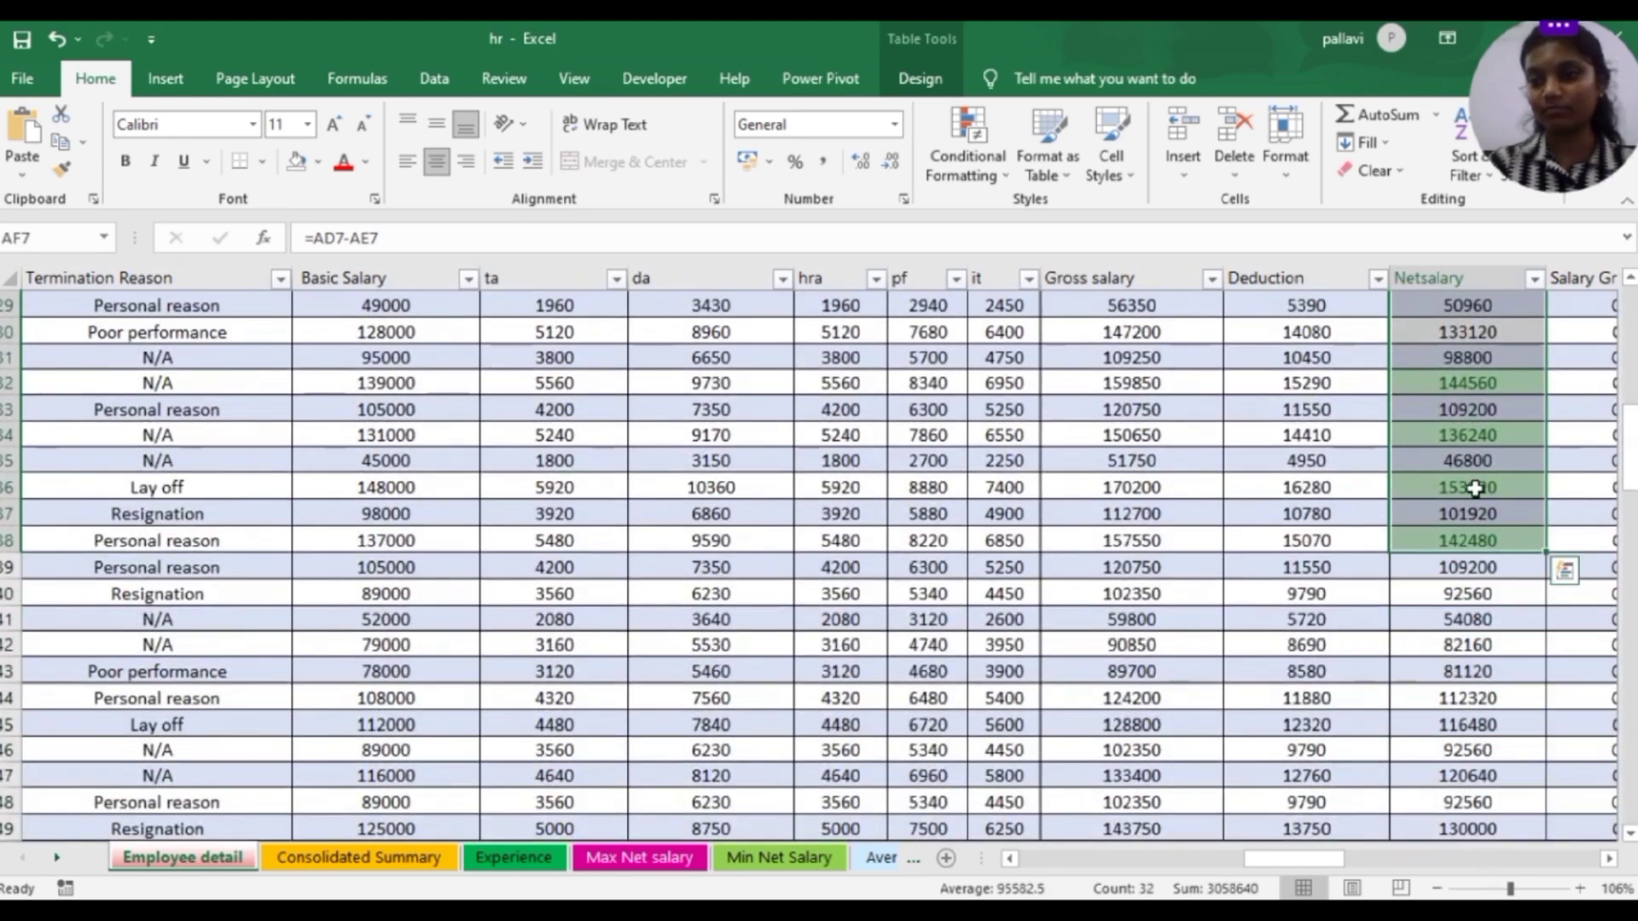
pyautogui.click(1475, 487)
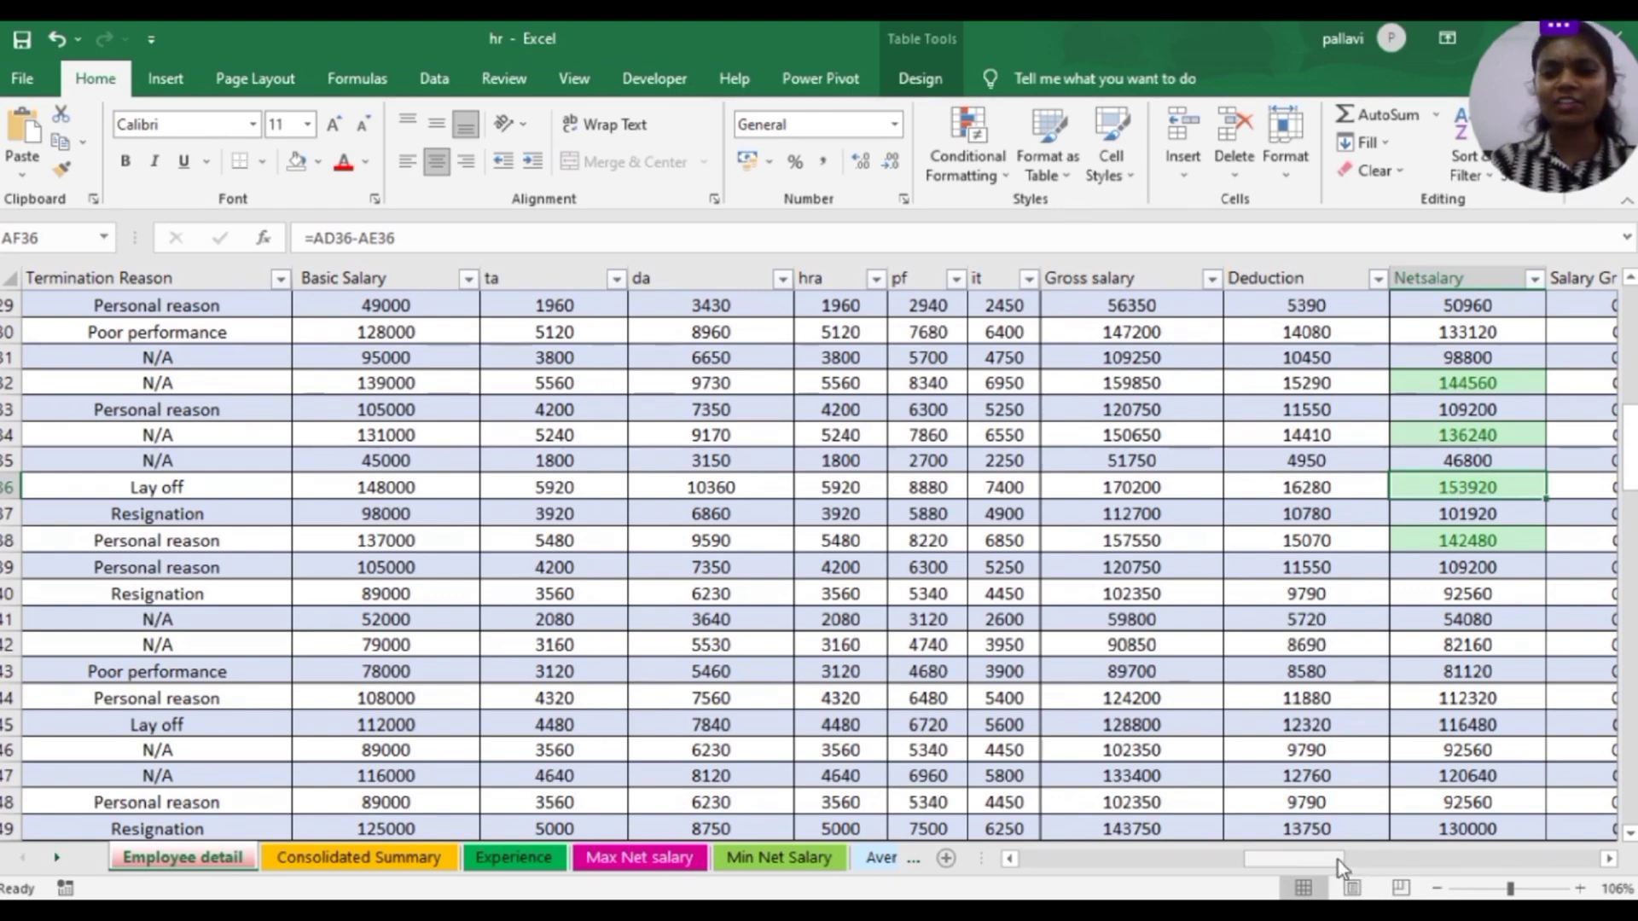
# Check the Gender drop-down choices in G7 of the Employee detail sheet and examine the cell's Data Validation list settings
pyautogui.moveTo(1337, 860); pyautogui.dragTo(1065, 888)
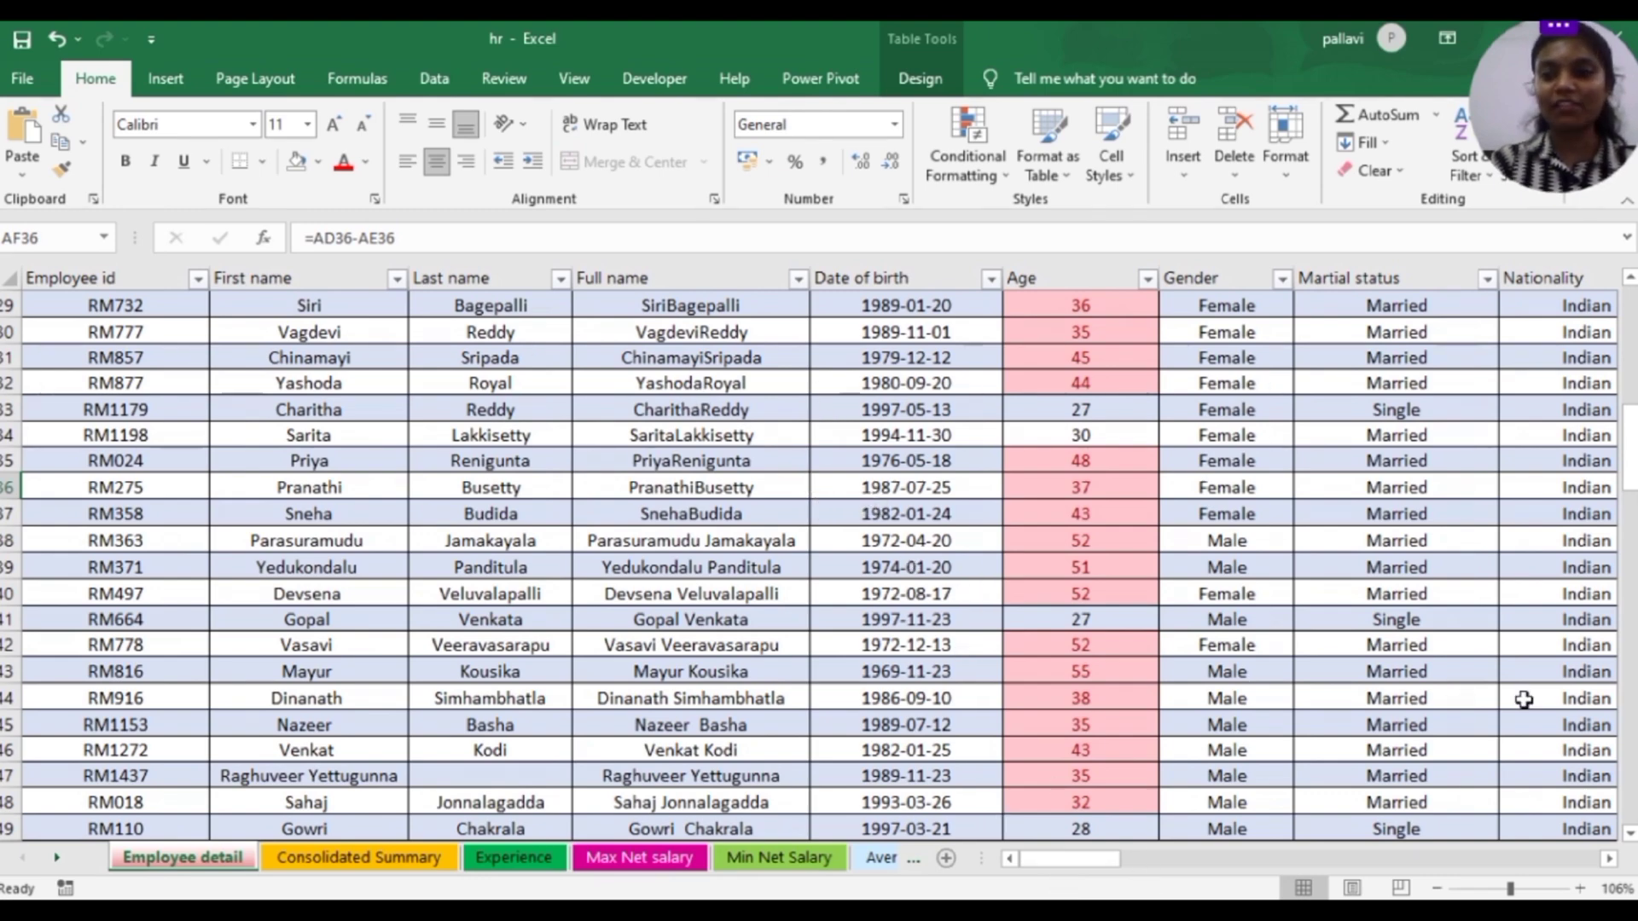
pyautogui.moveTo(1631, 410); pyautogui.dragTo(1631, 340)
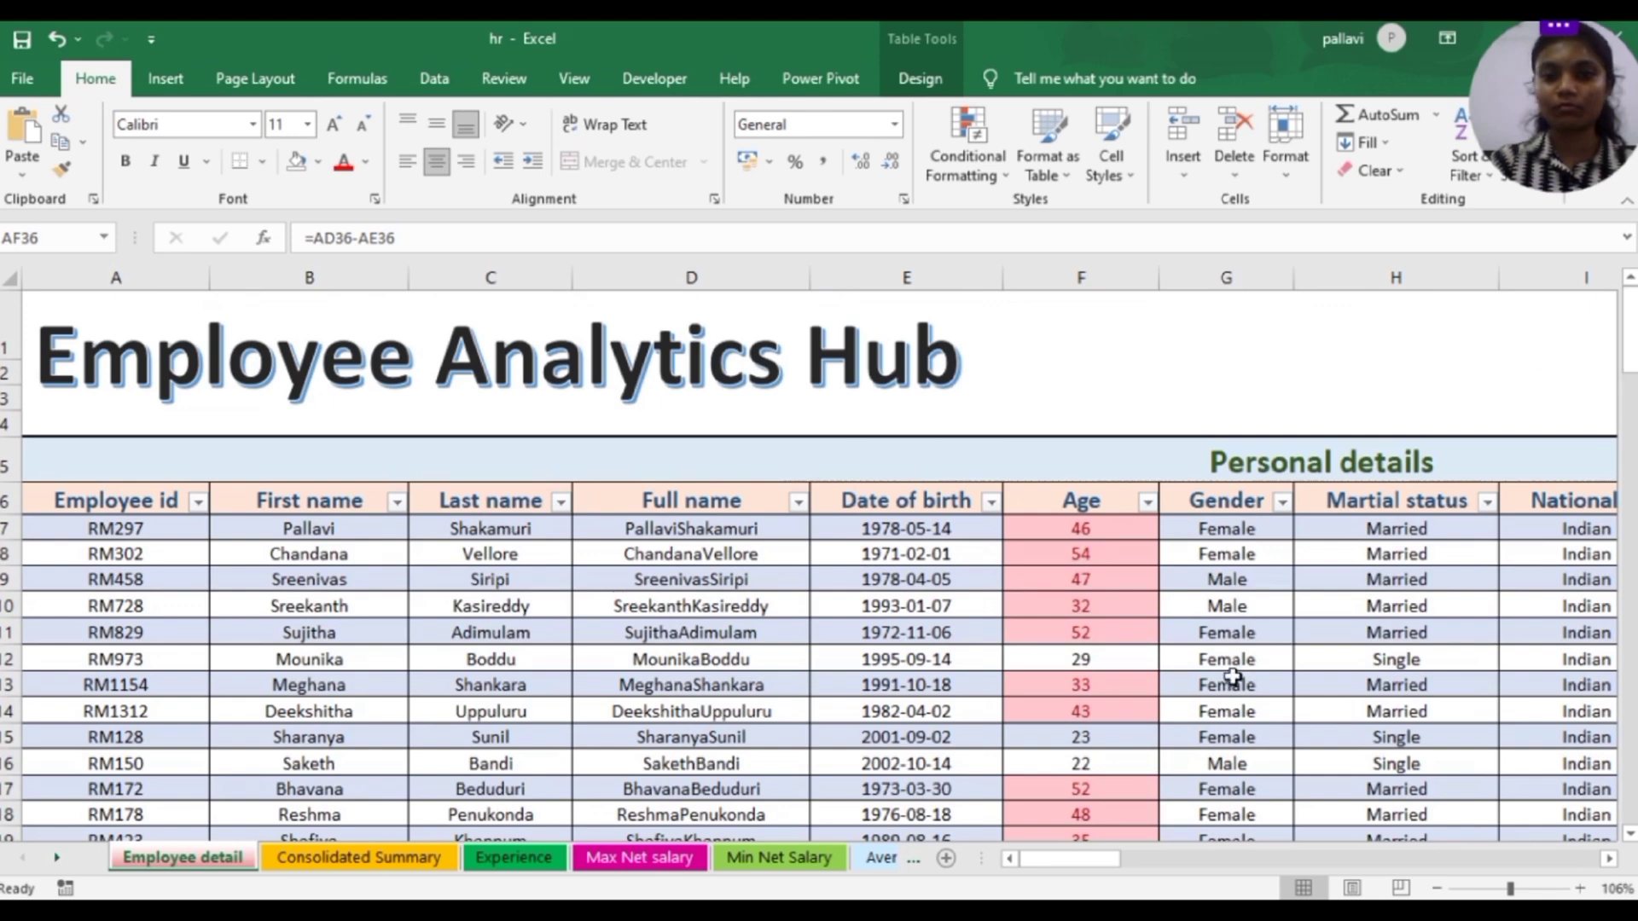
pyautogui.click(1271, 531)
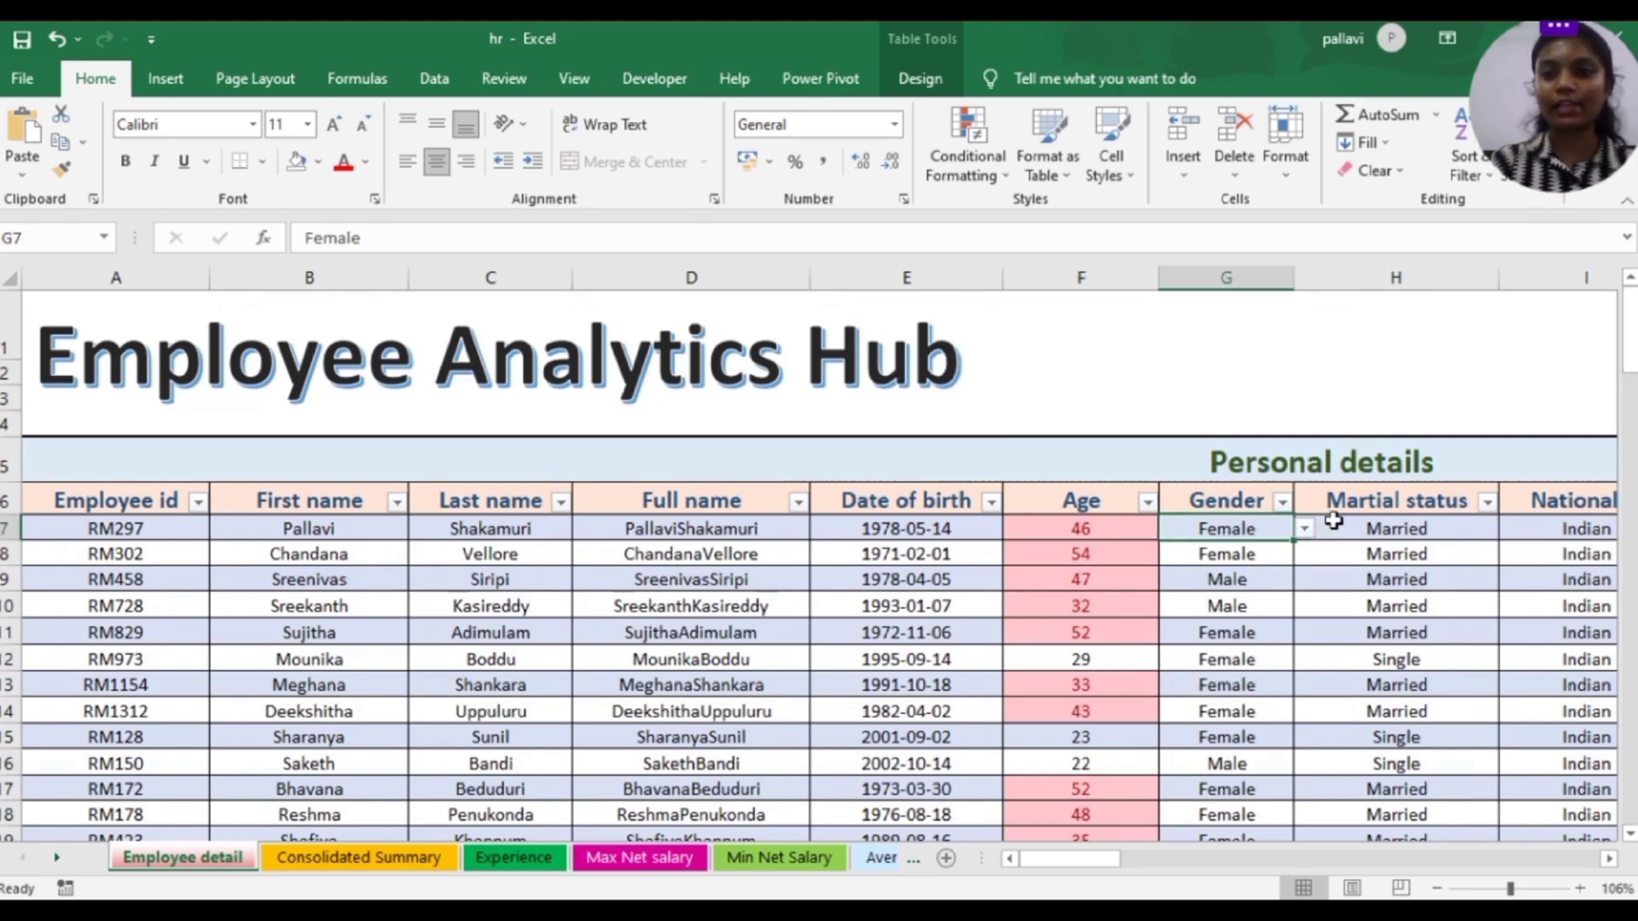
pyautogui.click(1306, 531)
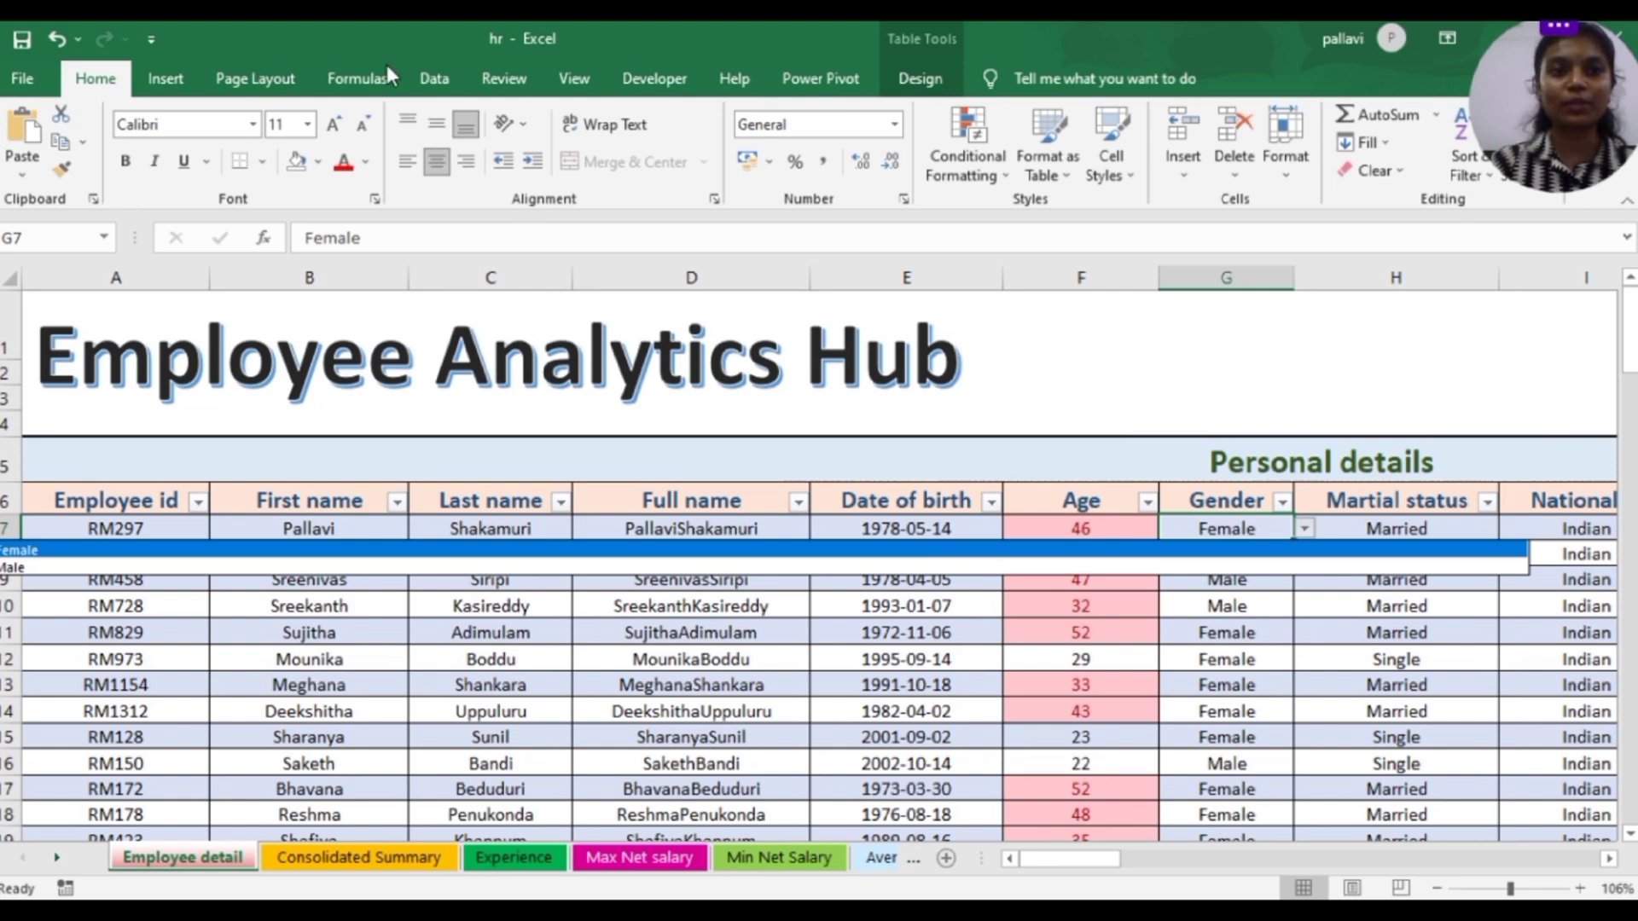
pyautogui.click(438, 82)
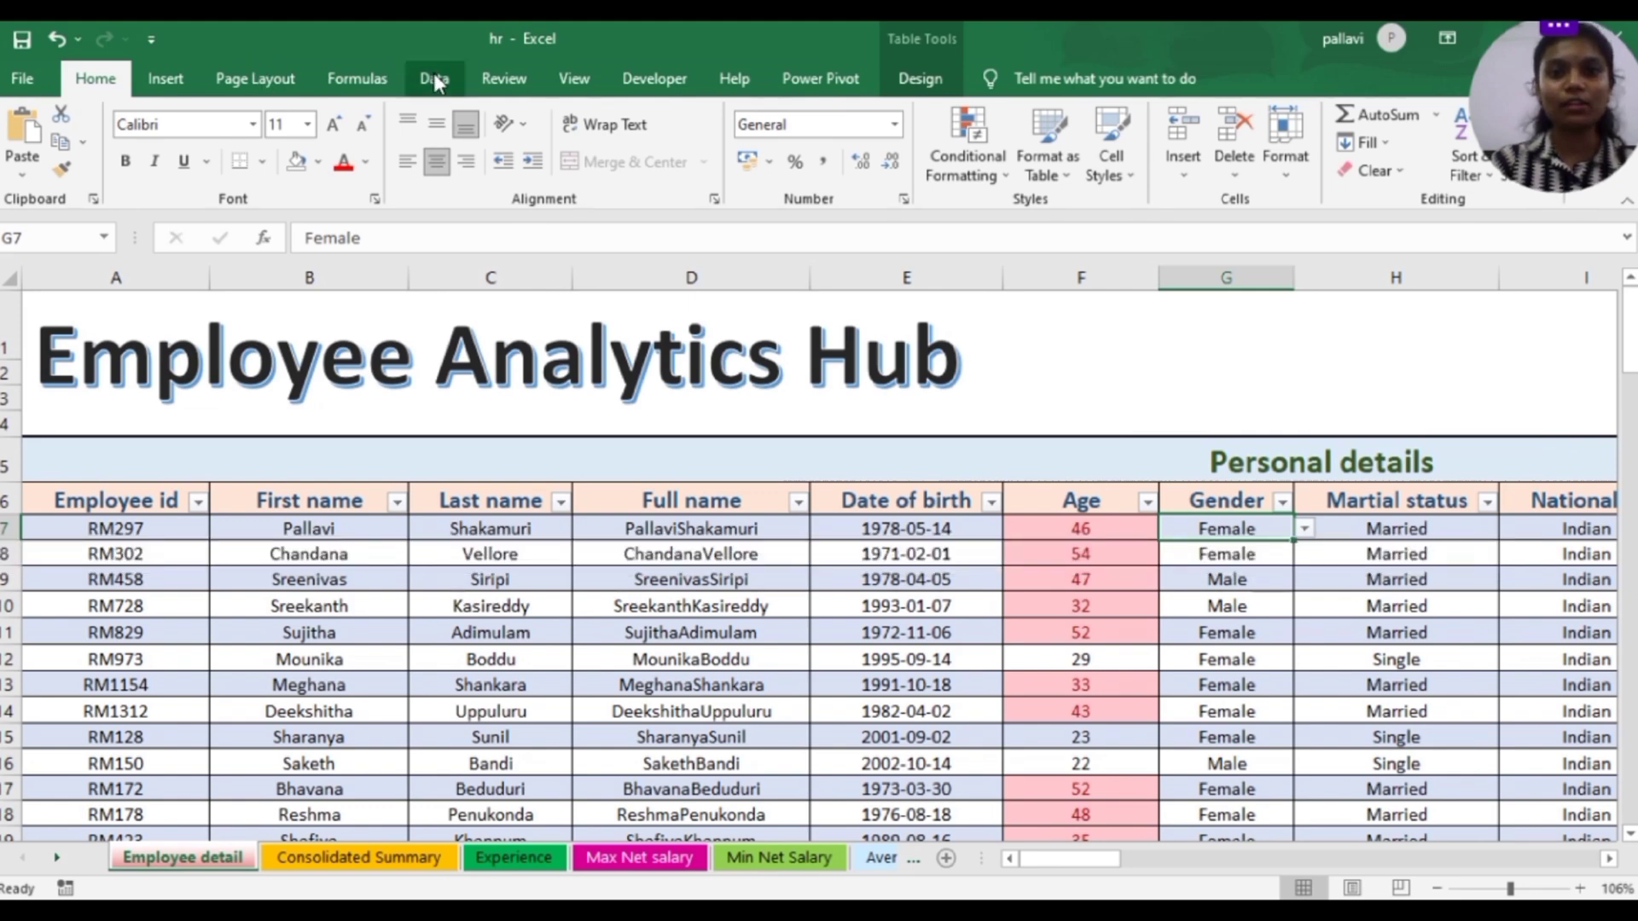
pyautogui.click(434, 80)
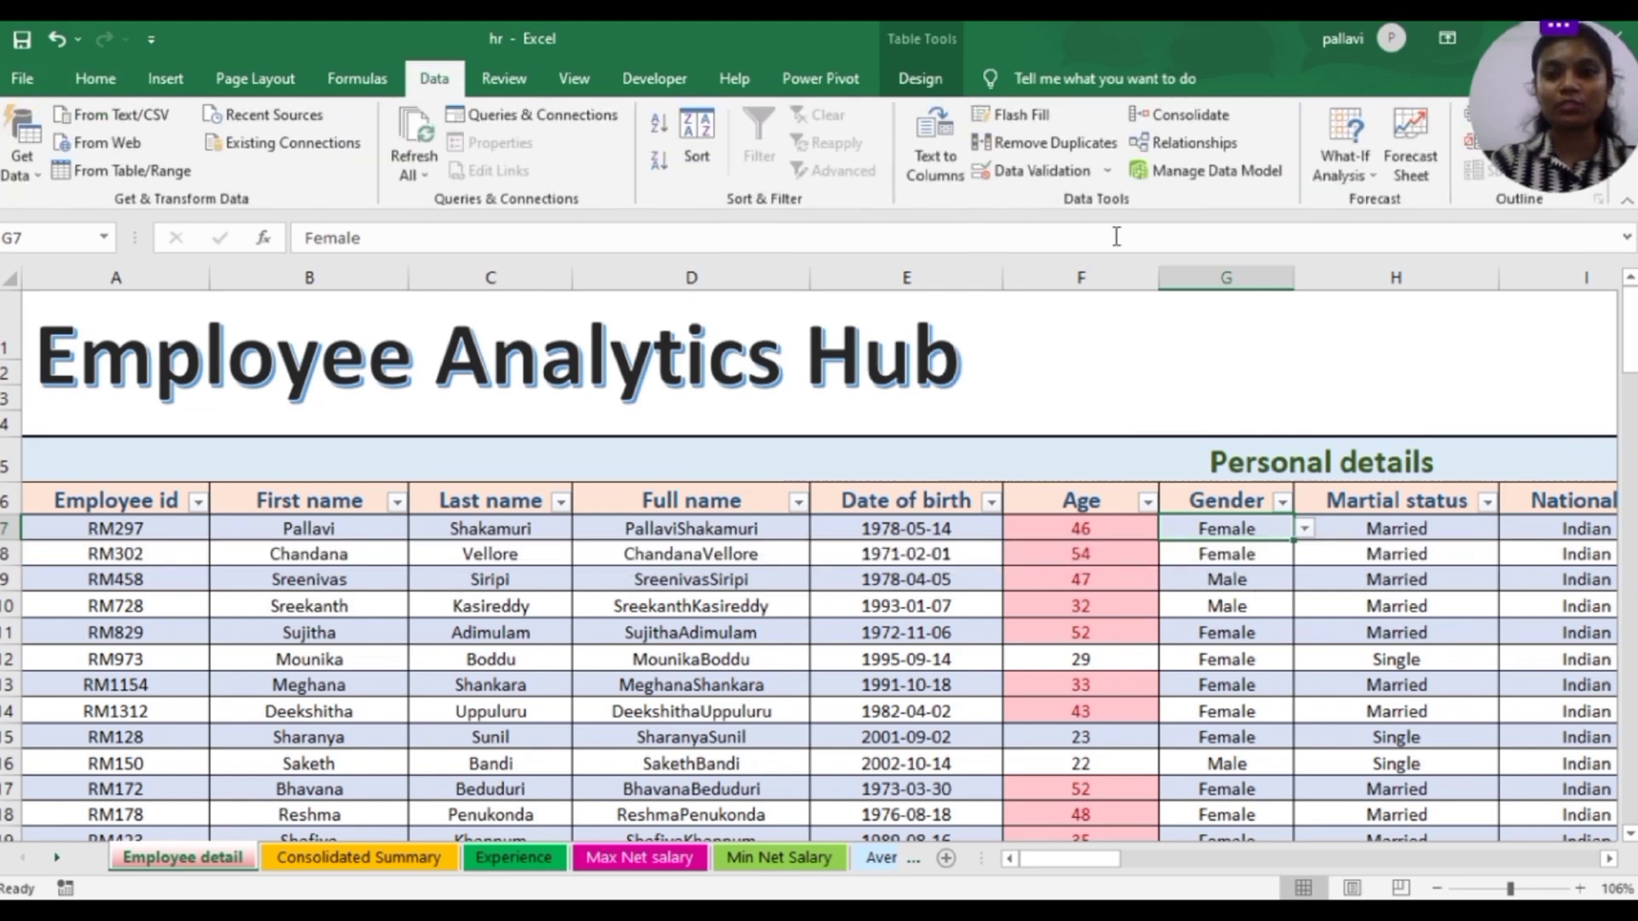
pyautogui.click(1057, 172)
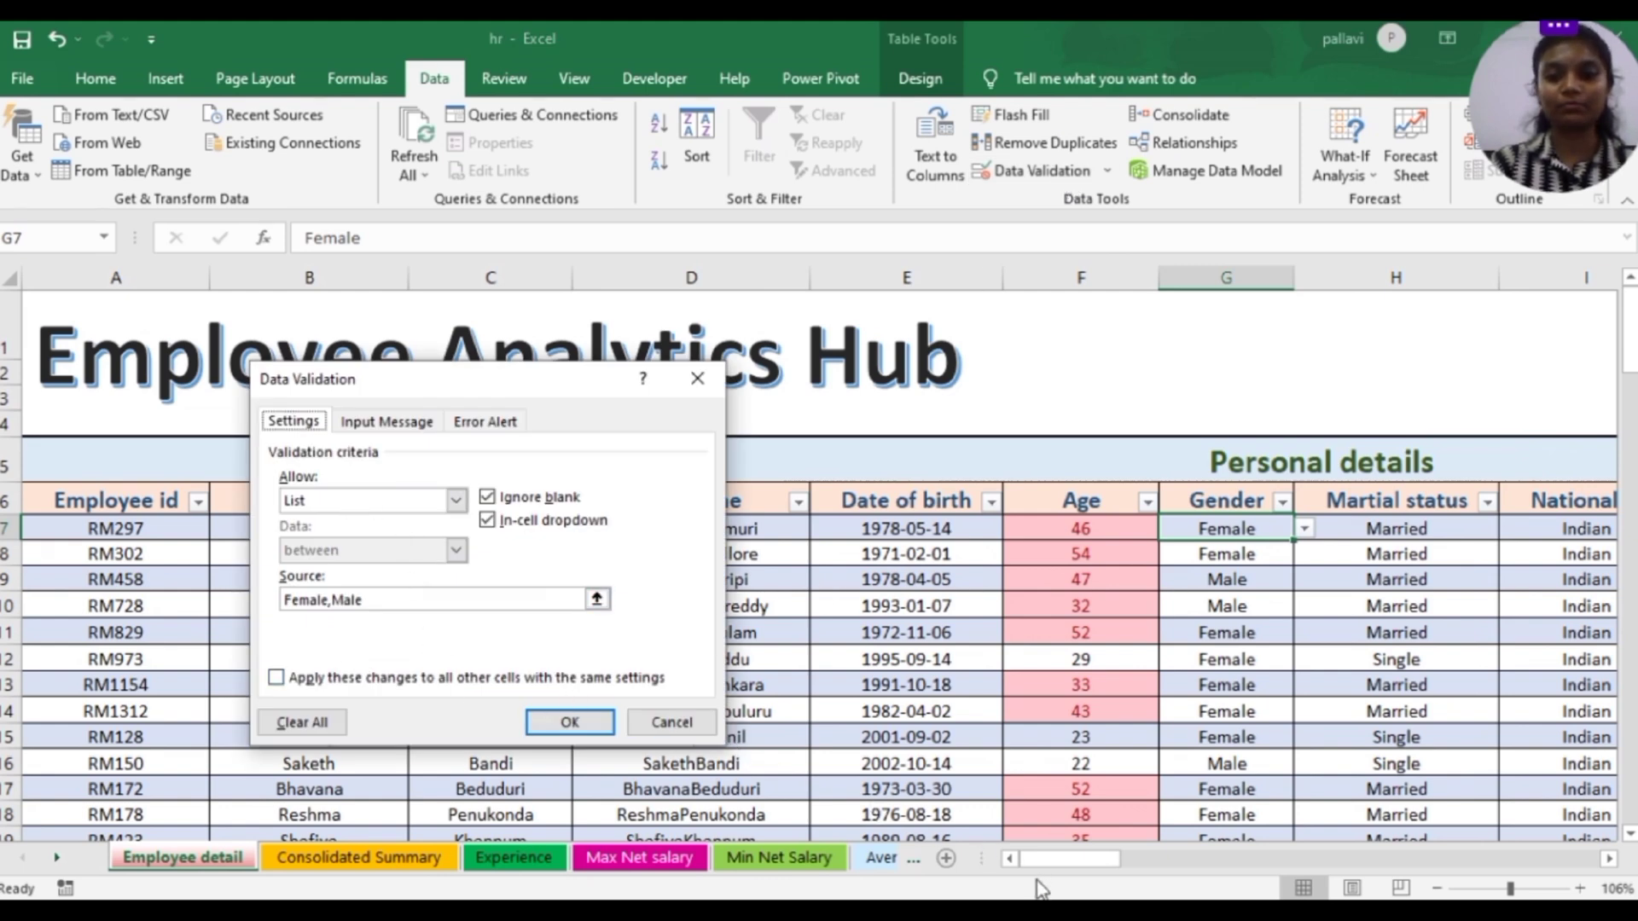
pyautogui.click(697, 378)
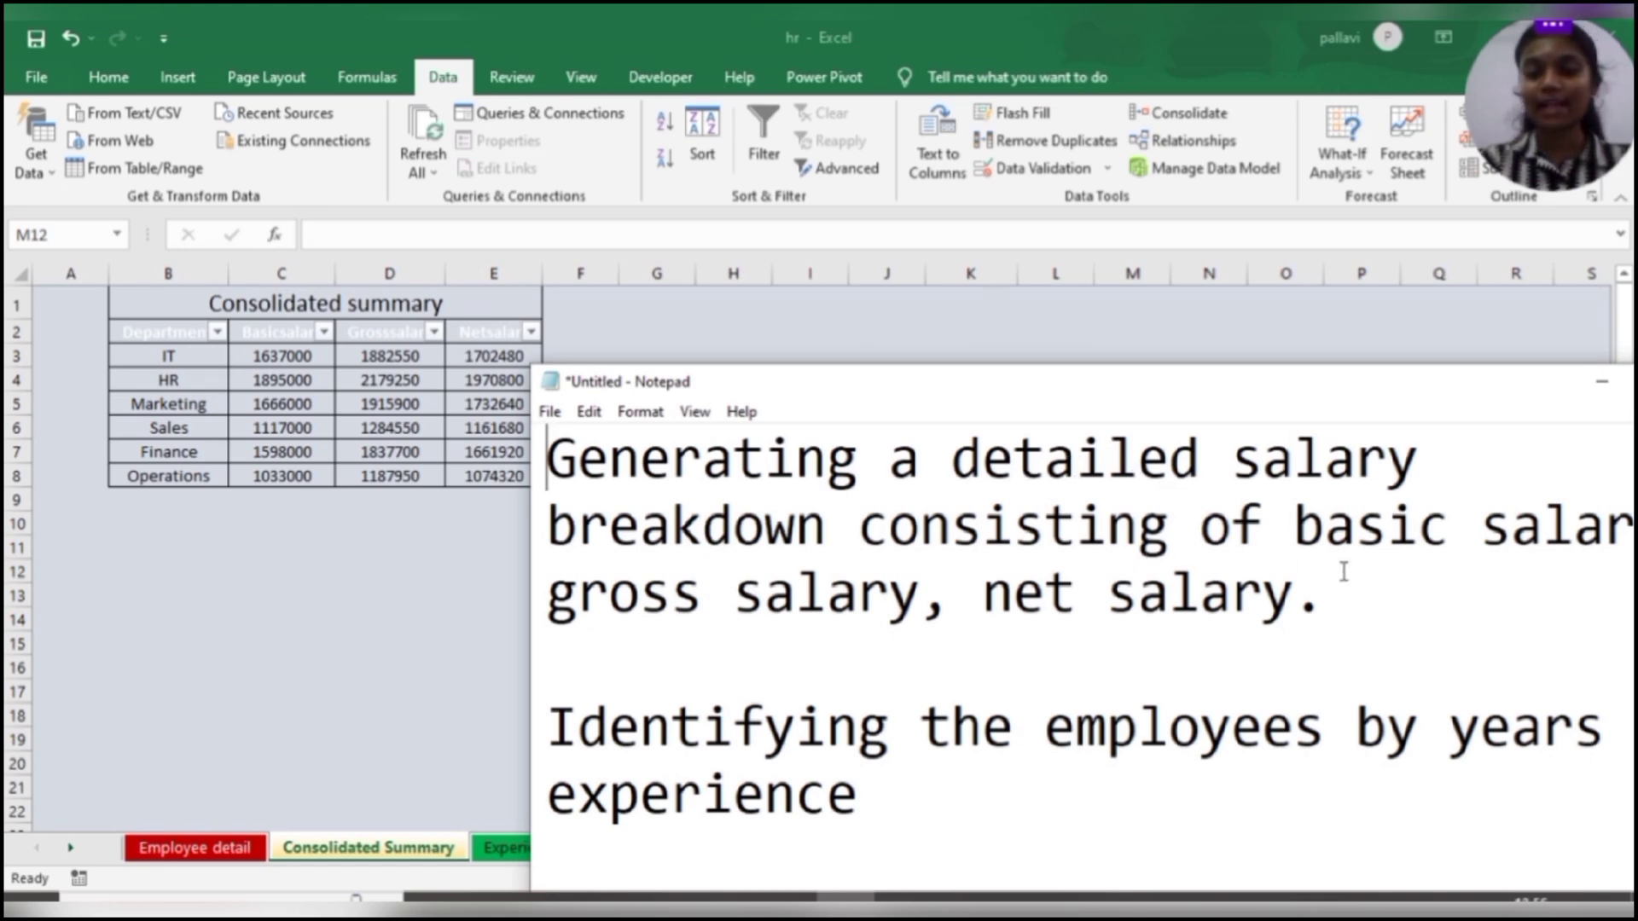
# Put the Notepad notes away and step through the Basicsalary, Grosssalary and Netsalary headers of the Consolidated summary table
pyautogui.click(1601, 383)
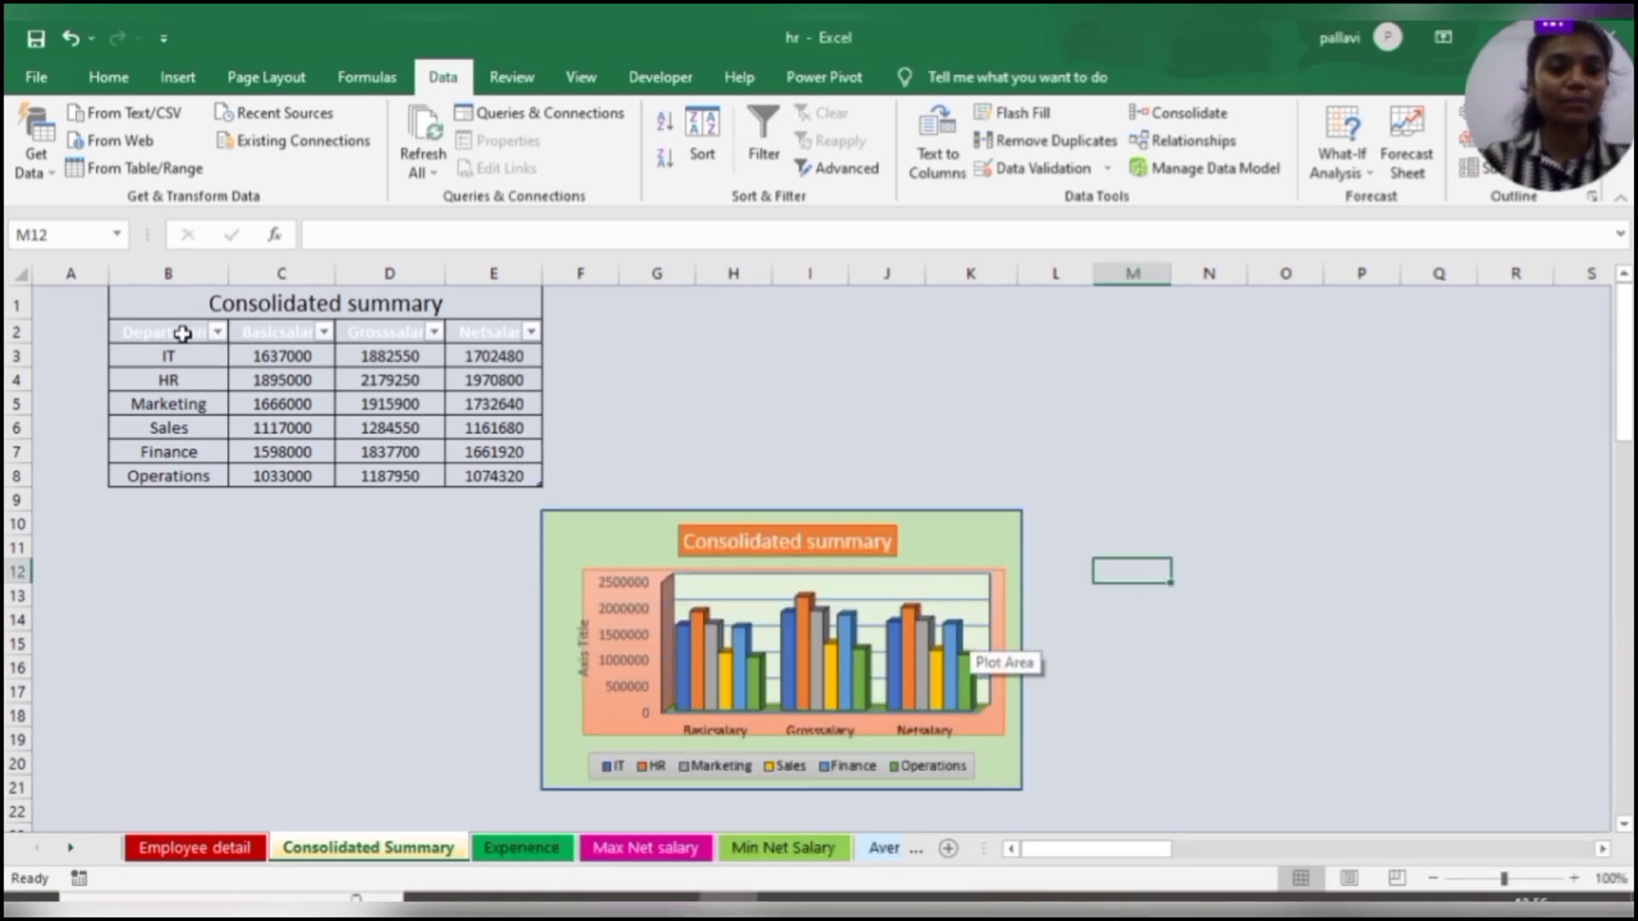
pyautogui.click(254, 331)
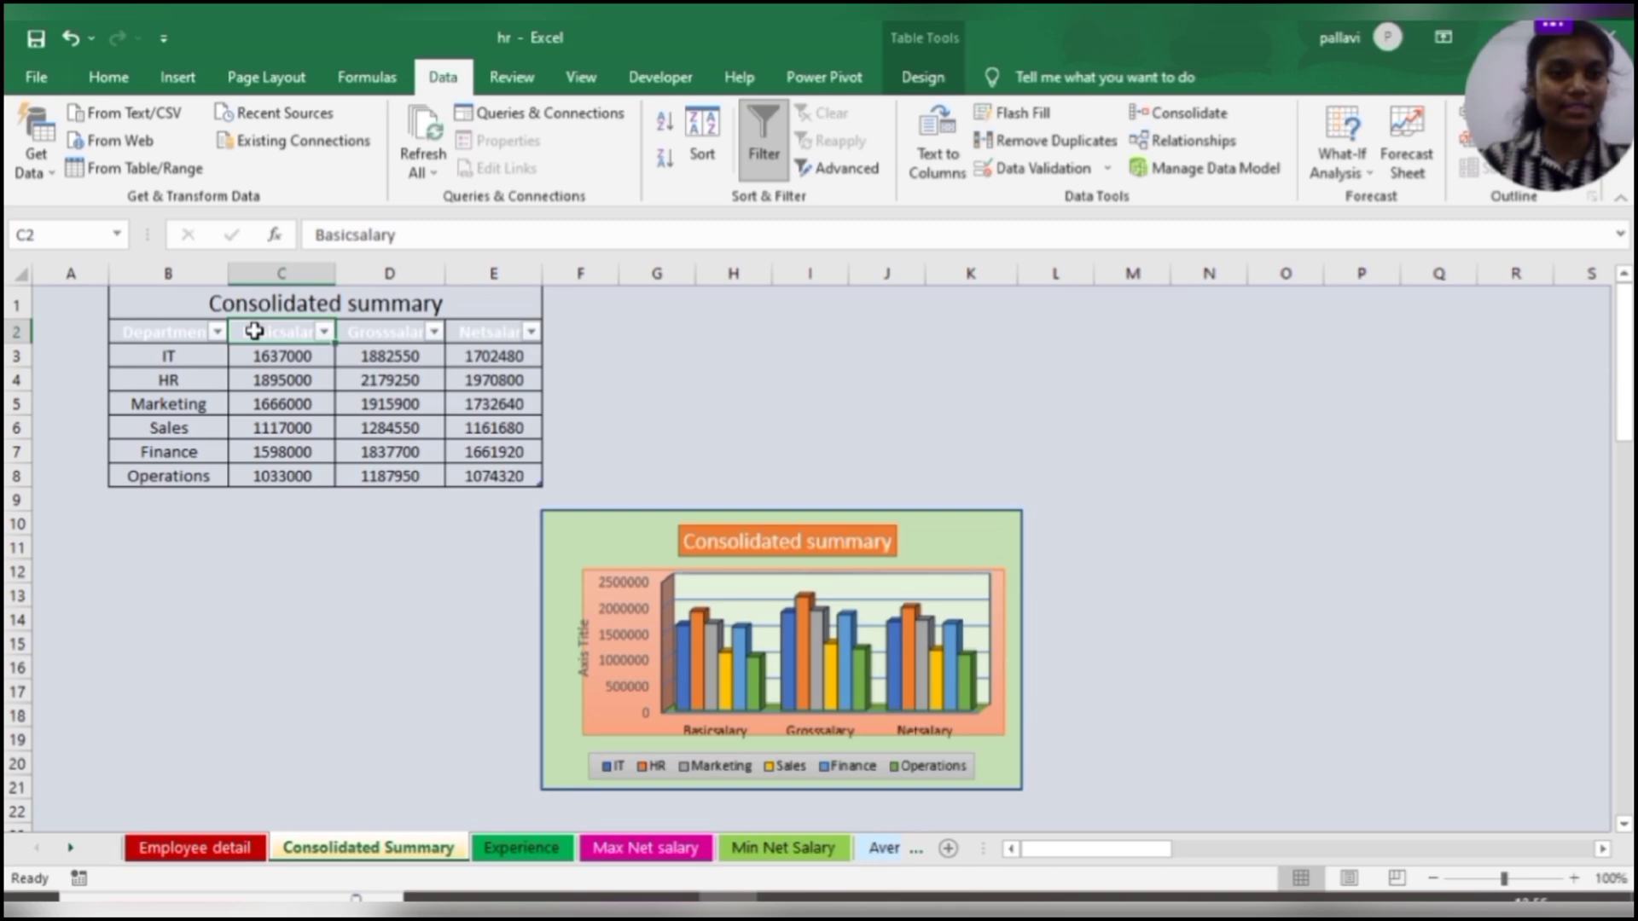
pyautogui.click(370, 334)
pyautogui.click(471, 334)
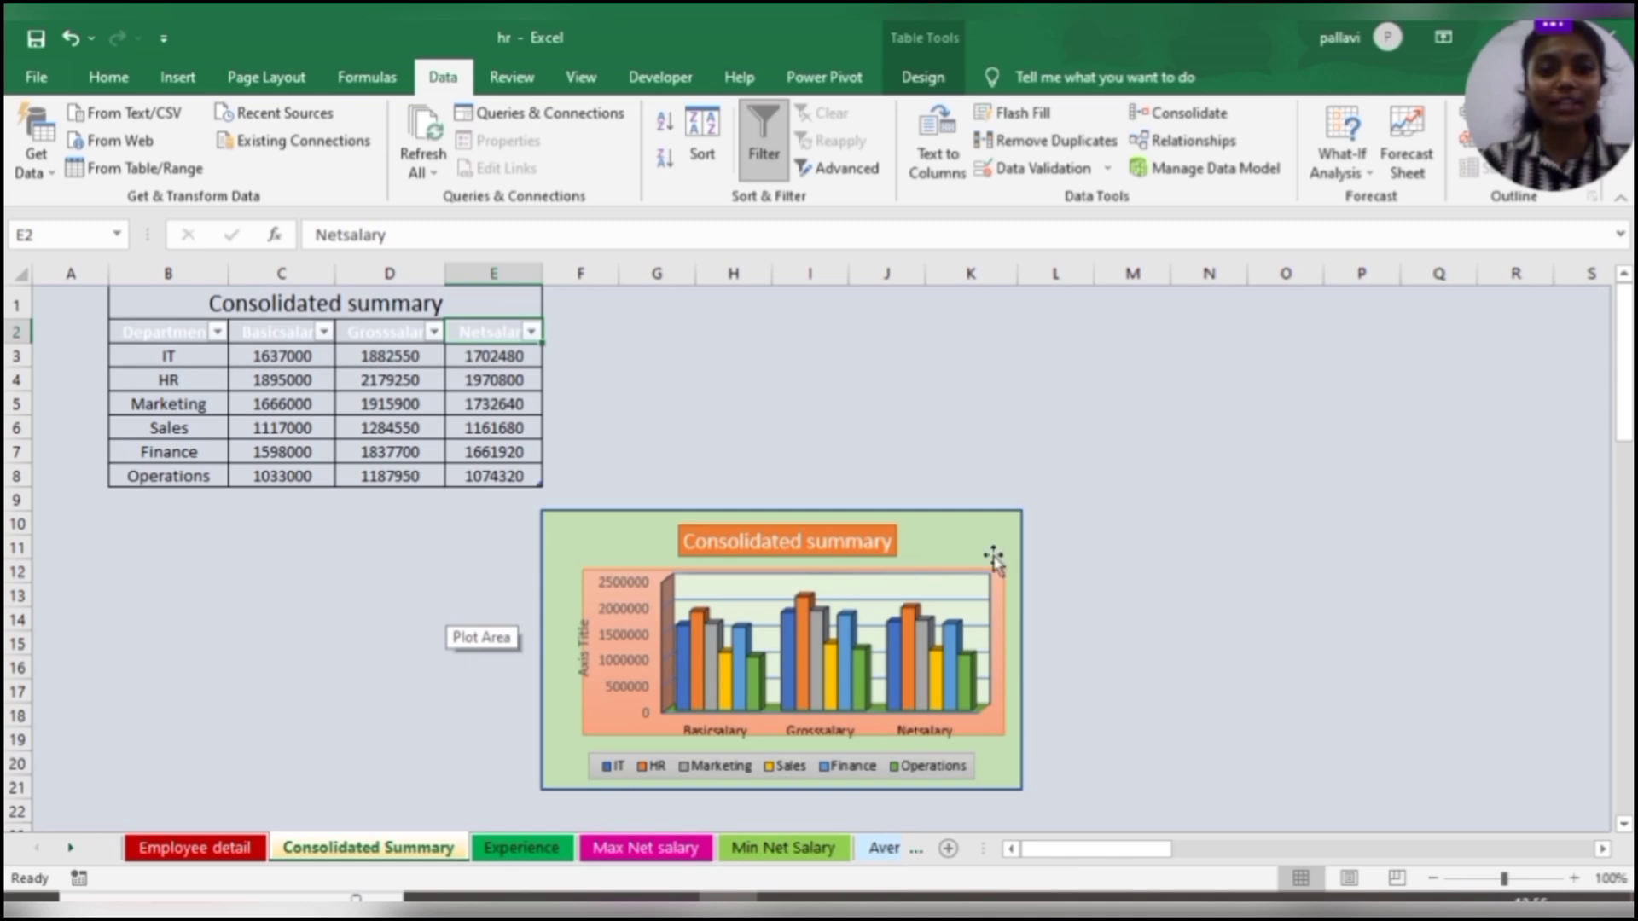
# Read the Notepad notes and view the Experience sheet's pivot table and chart of average years at company
pyautogui.hotkey('alt', 'Tab')
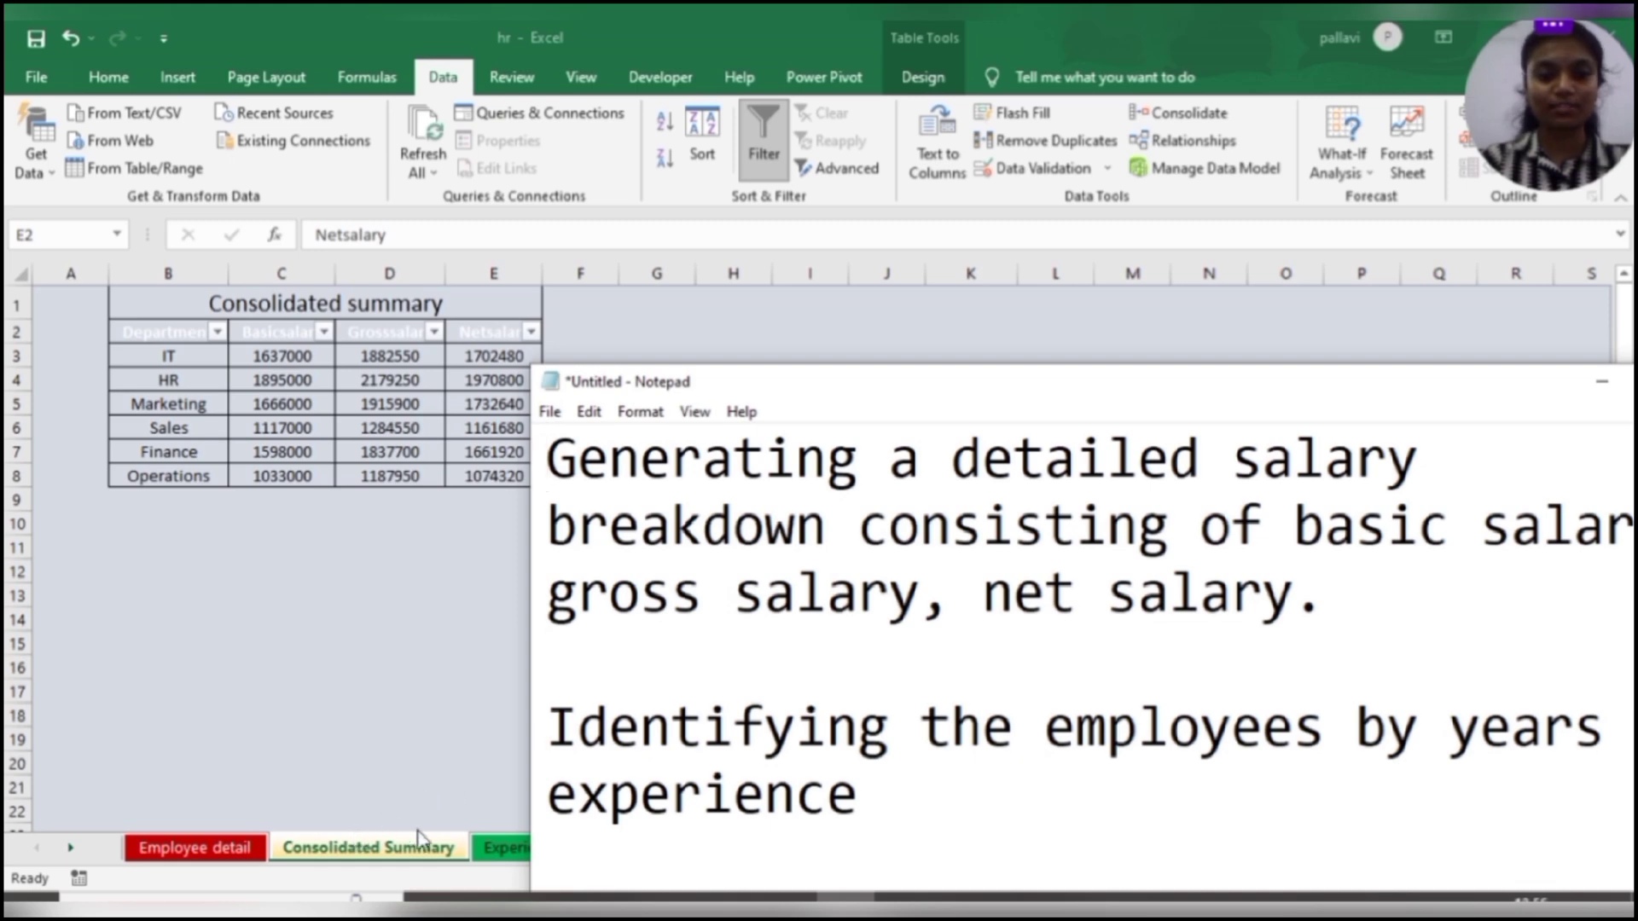
pyautogui.click(501, 856)
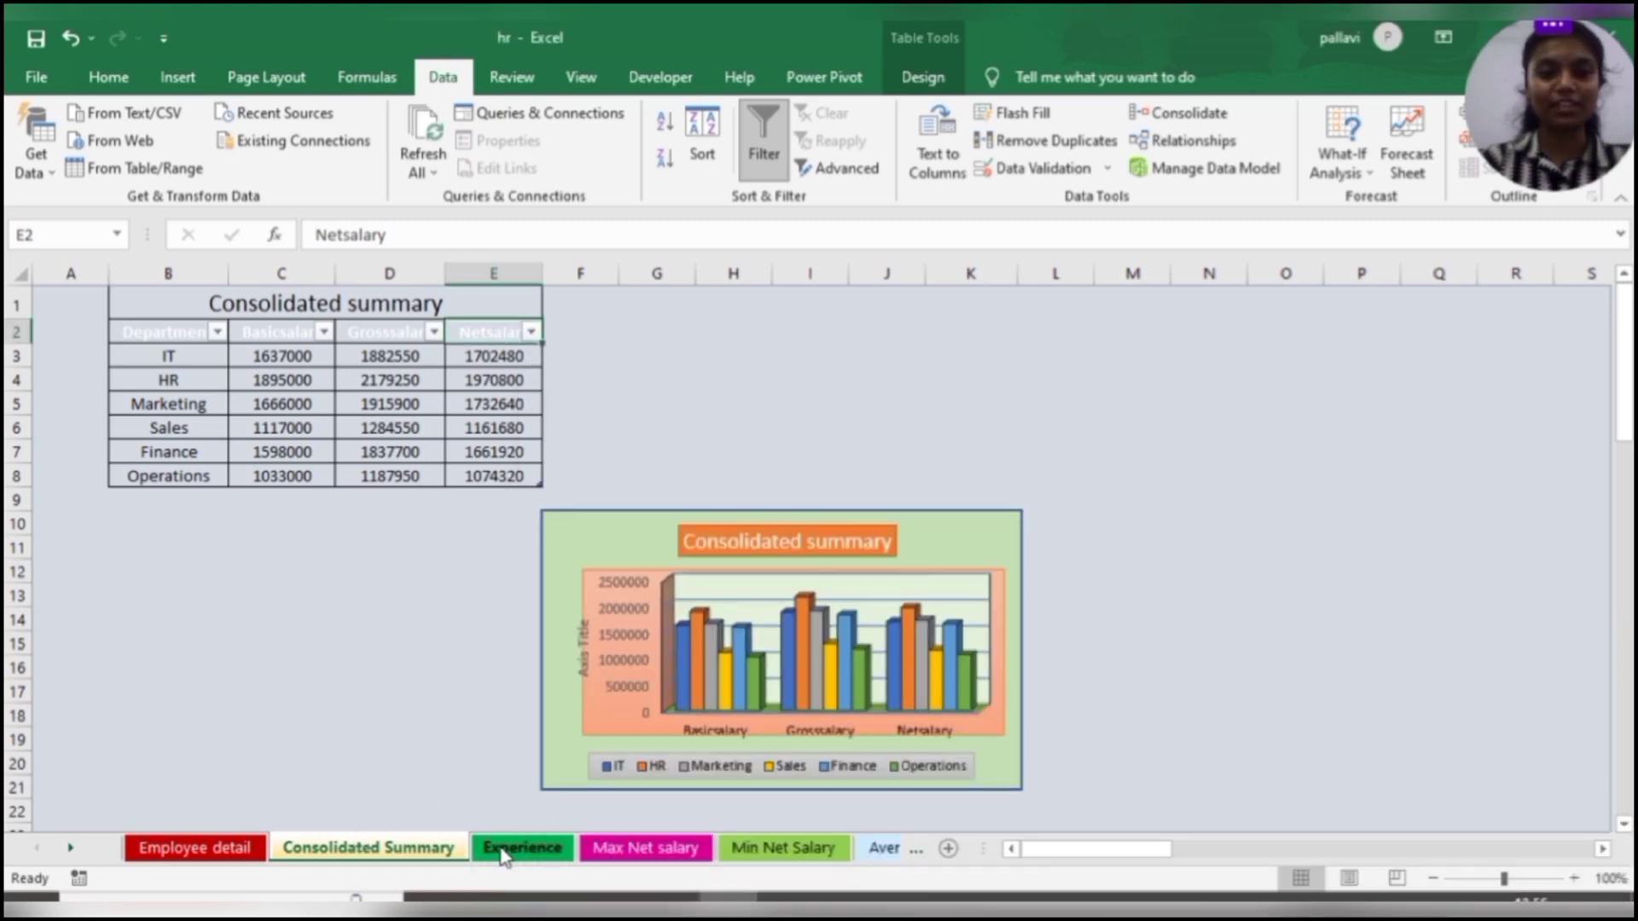
pyautogui.click(503, 853)
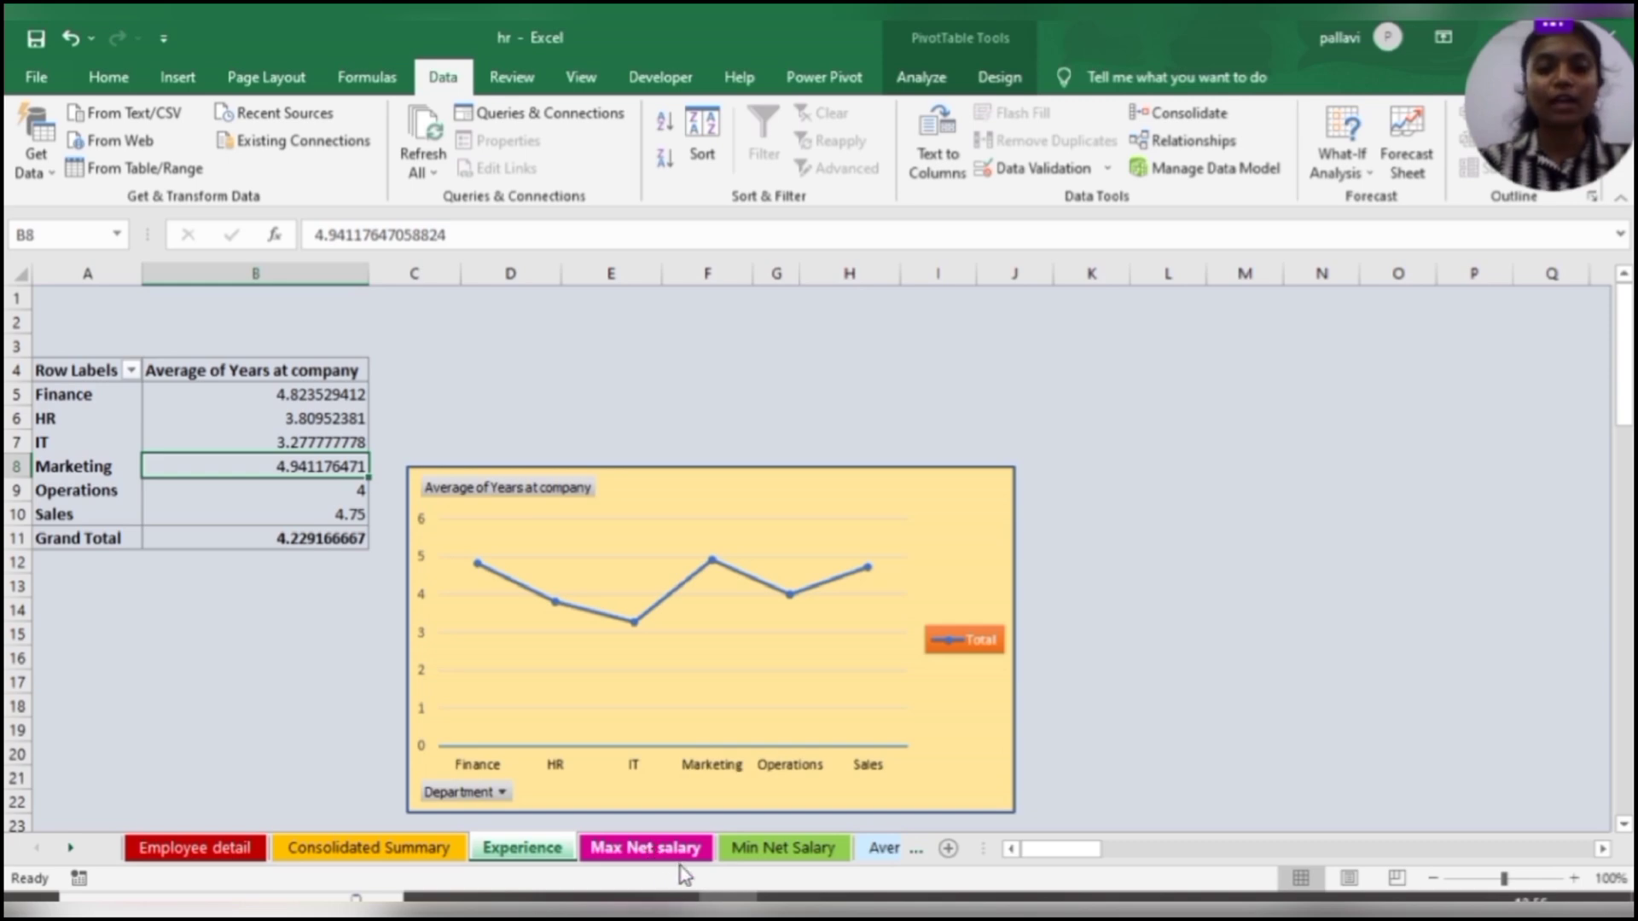
pyautogui.click(845, 899)
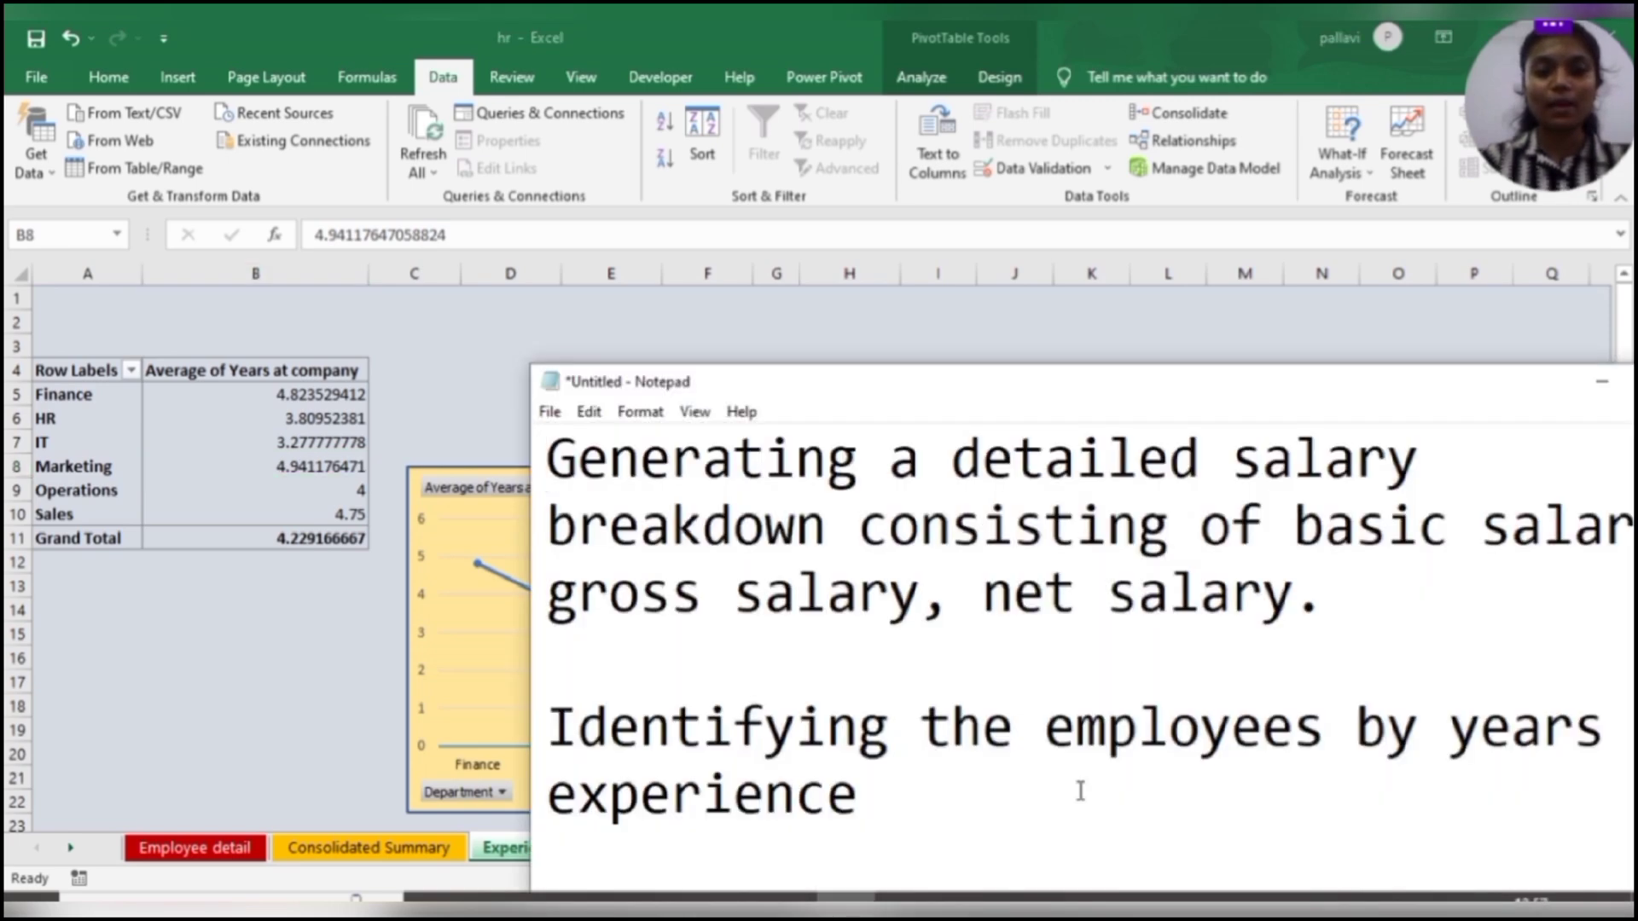
pyautogui.click(1601, 382)
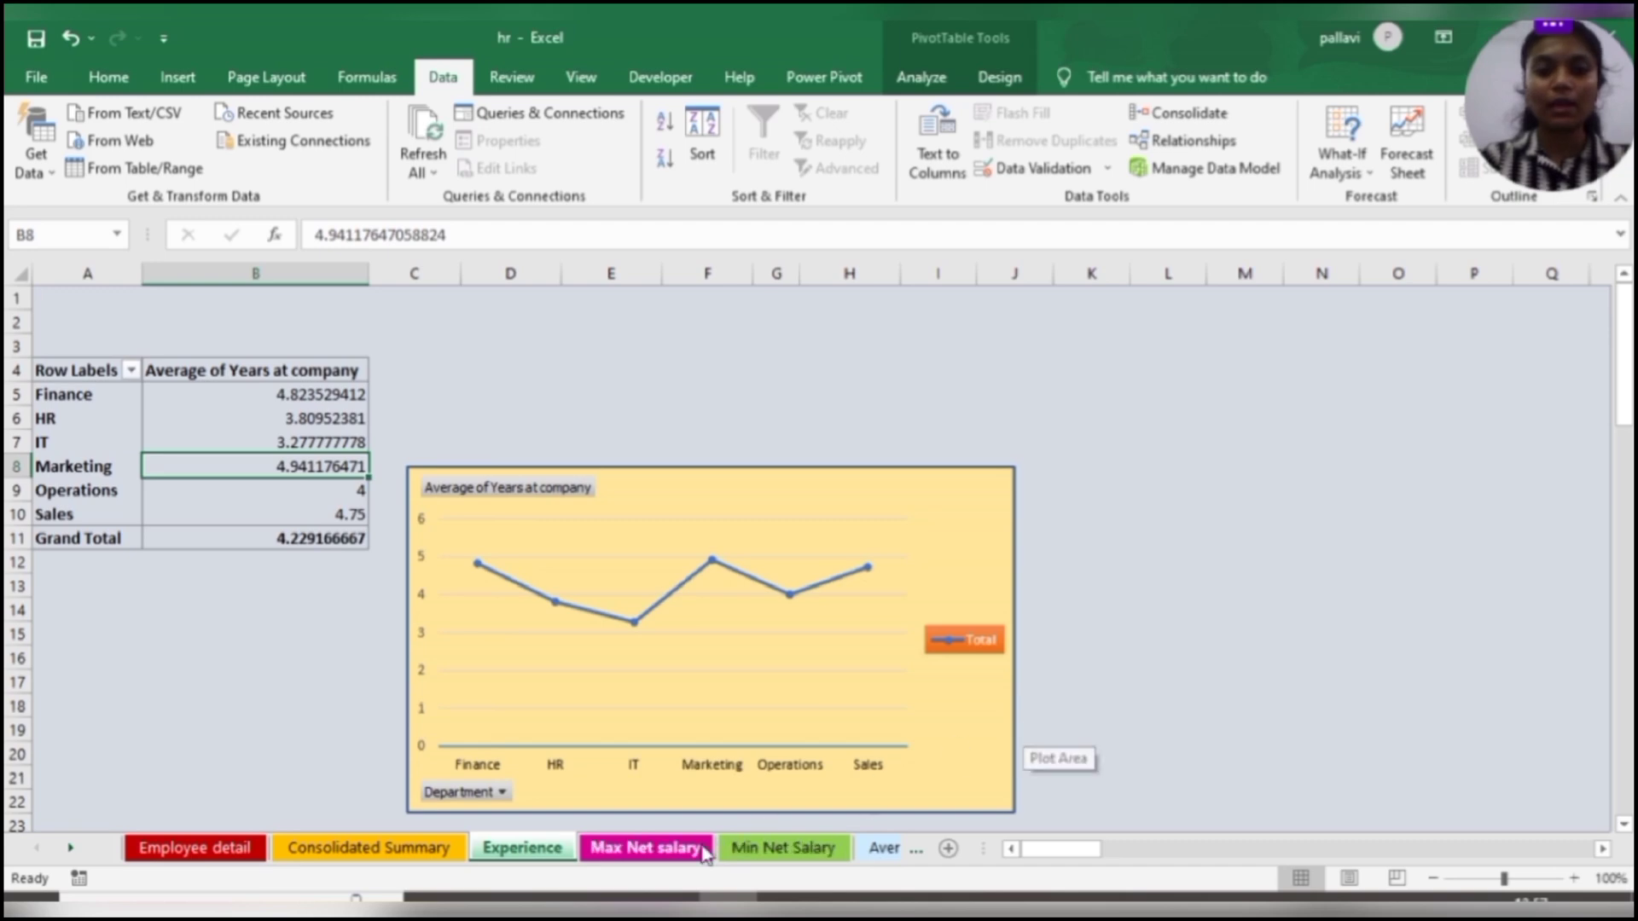
# Filter the pivot chart on the Max Net salary sheet to show only the Analyst job role
pyautogui.click(704, 850)
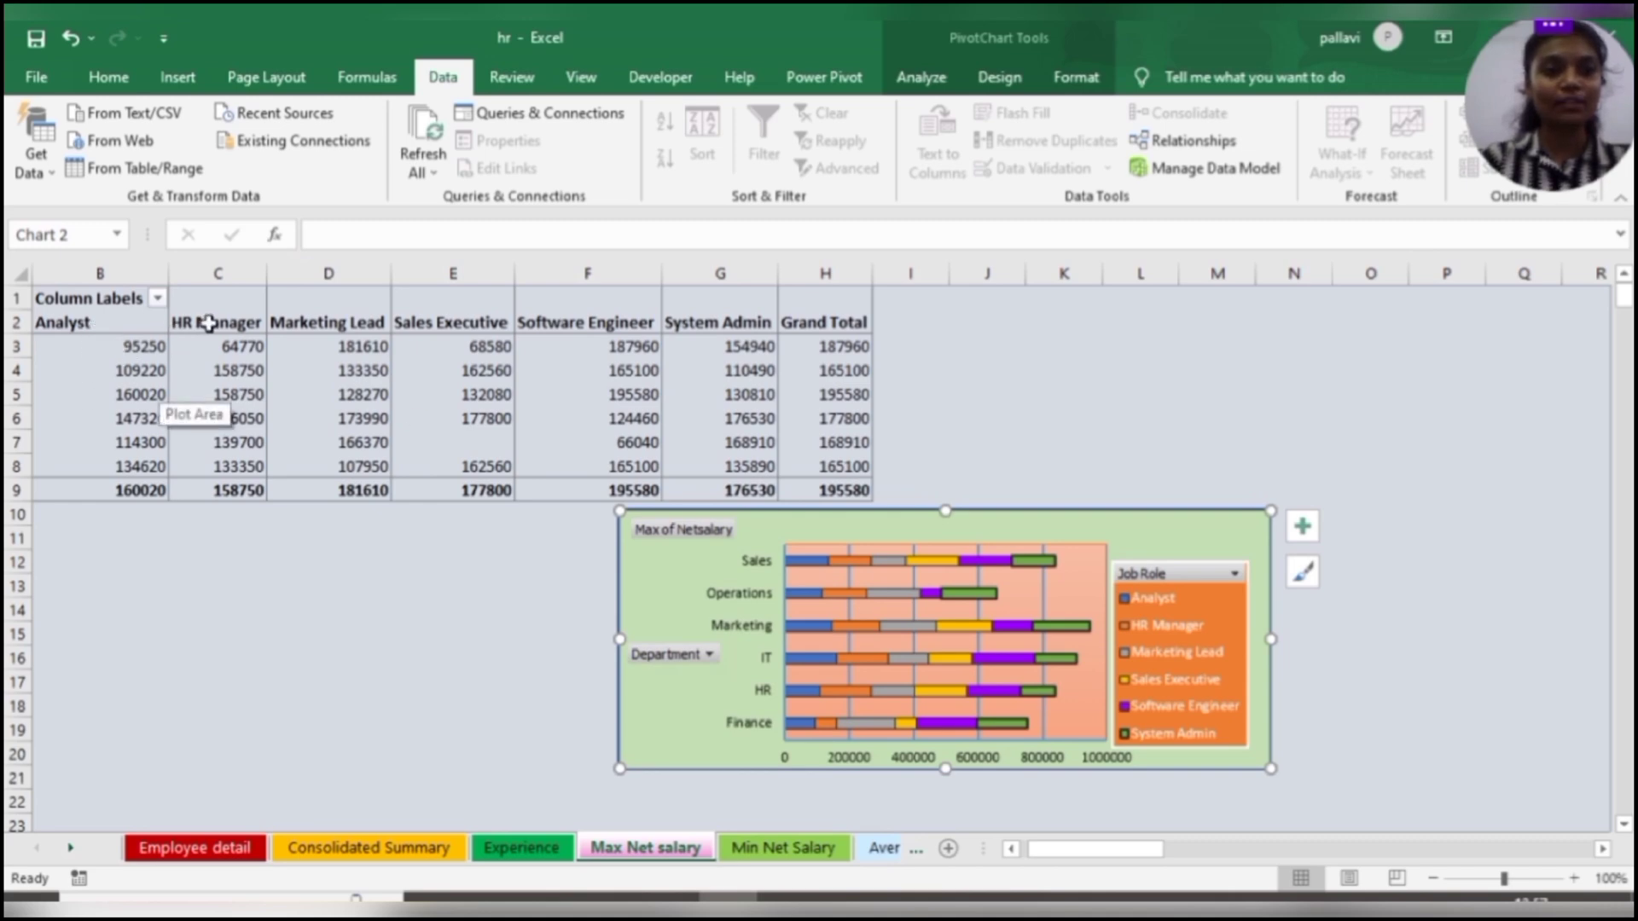
pyautogui.click(1157, 577)
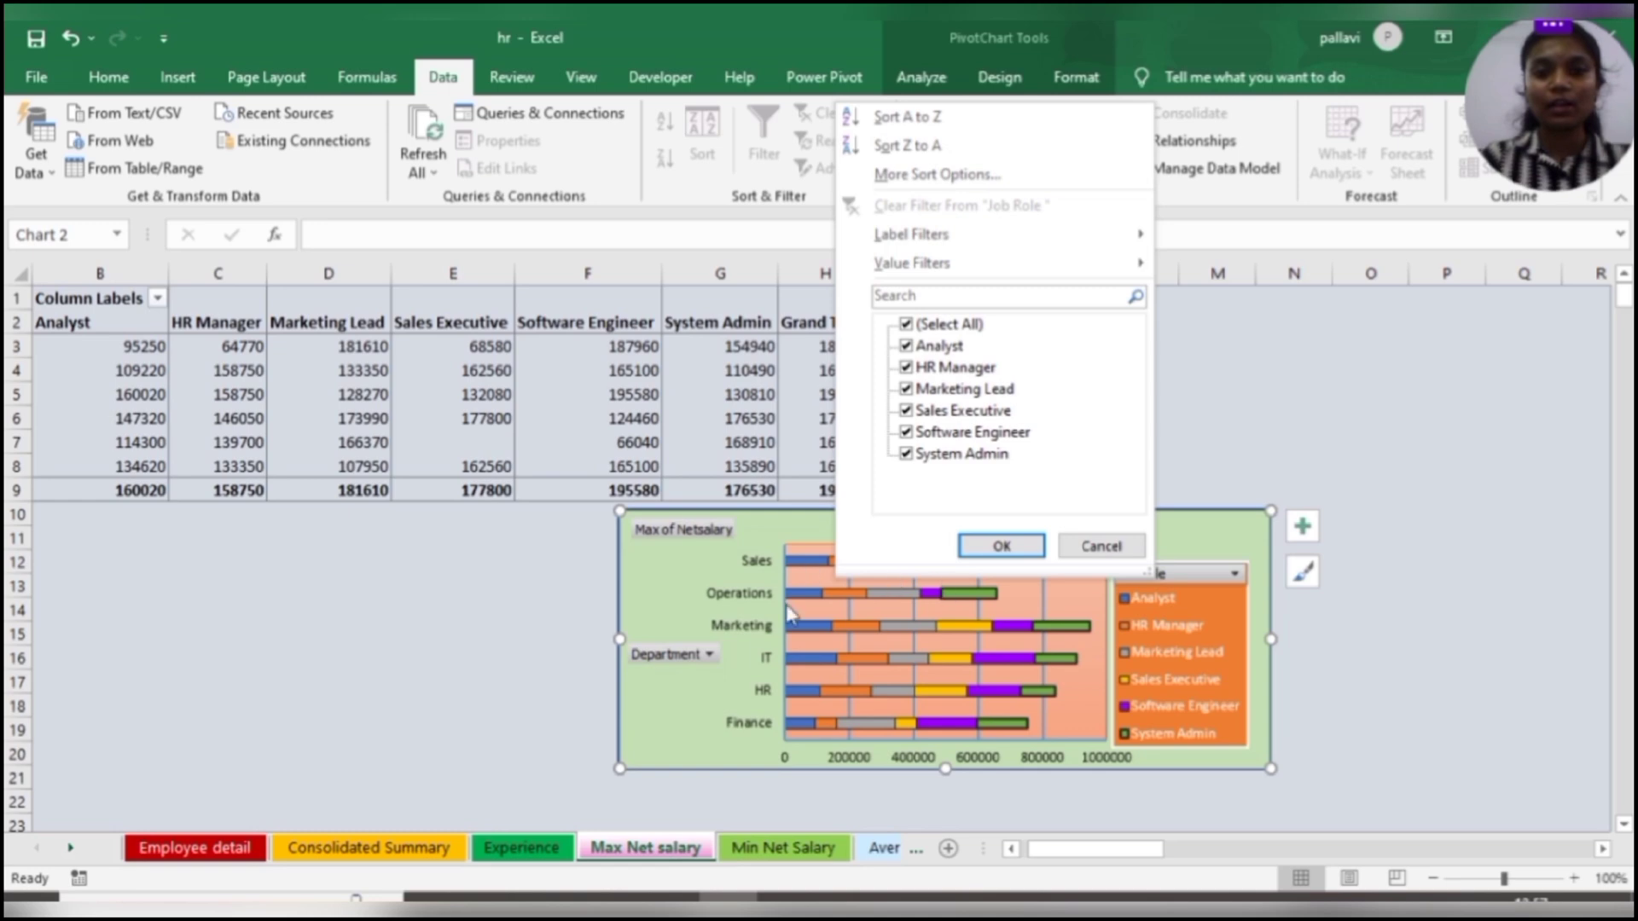
pyautogui.click(911, 331)
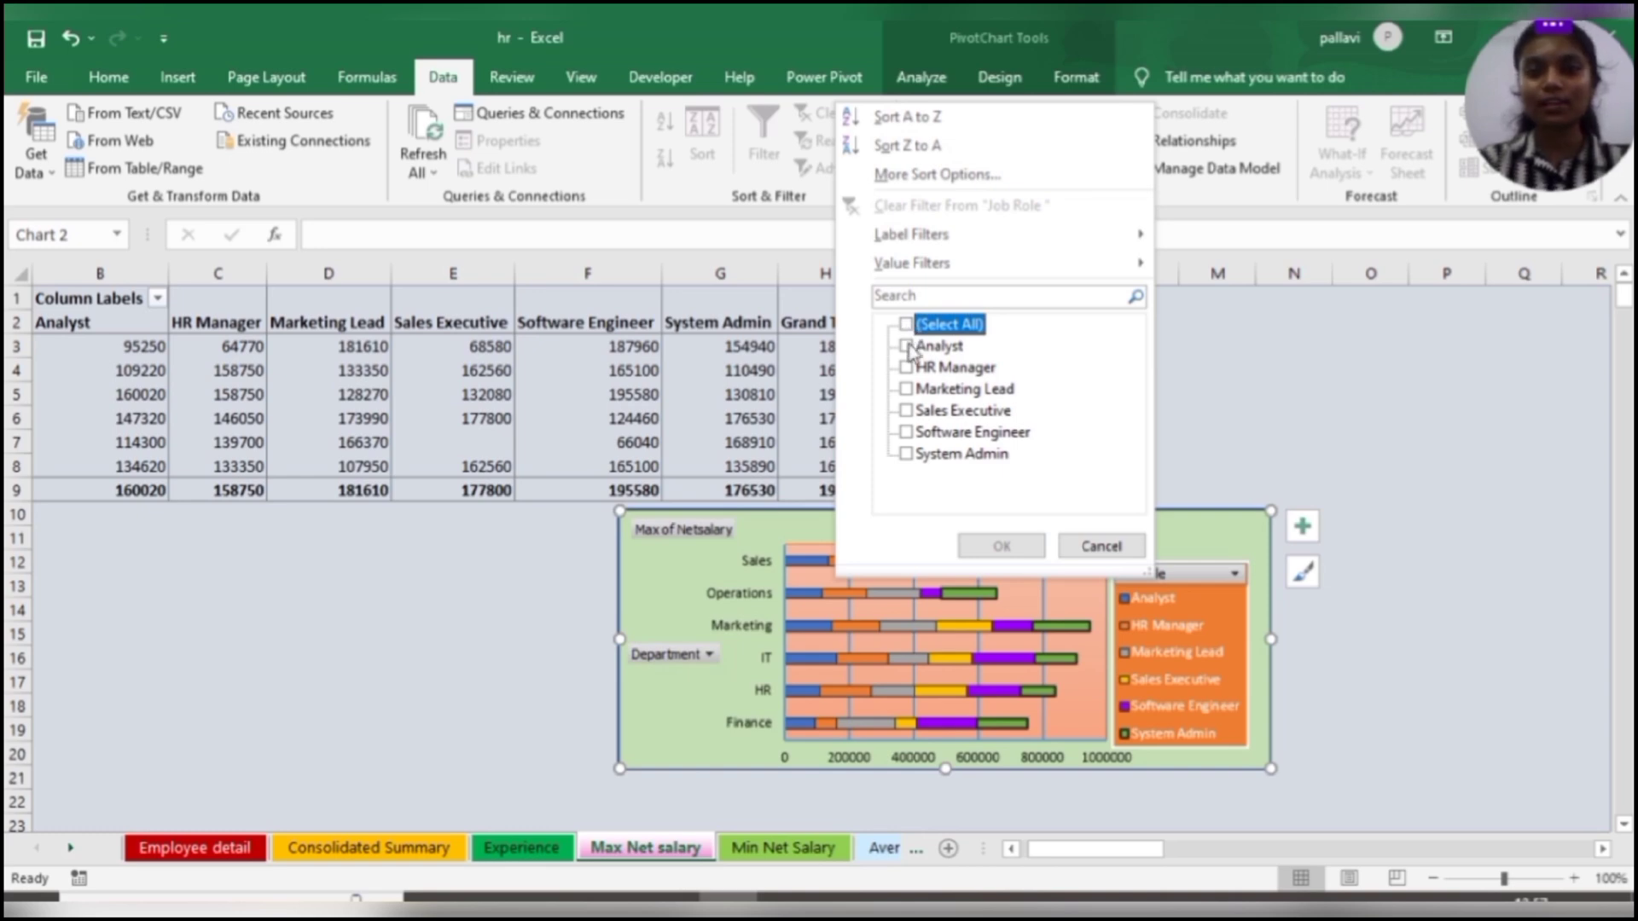
pyautogui.click(908, 347)
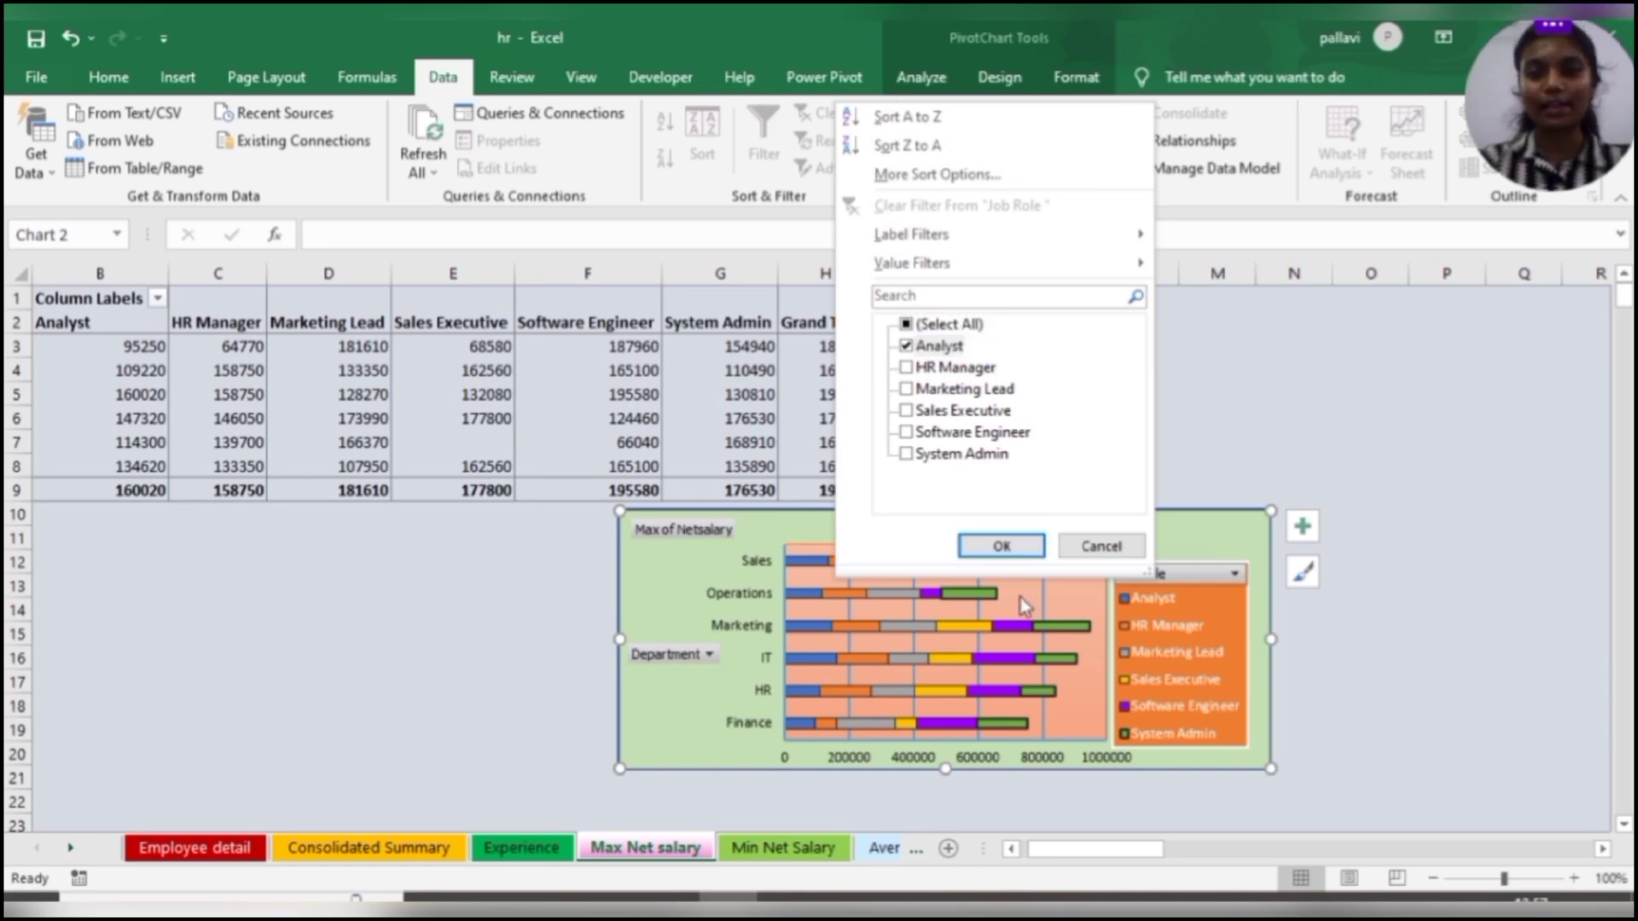
pyautogui.click(1004, 547)
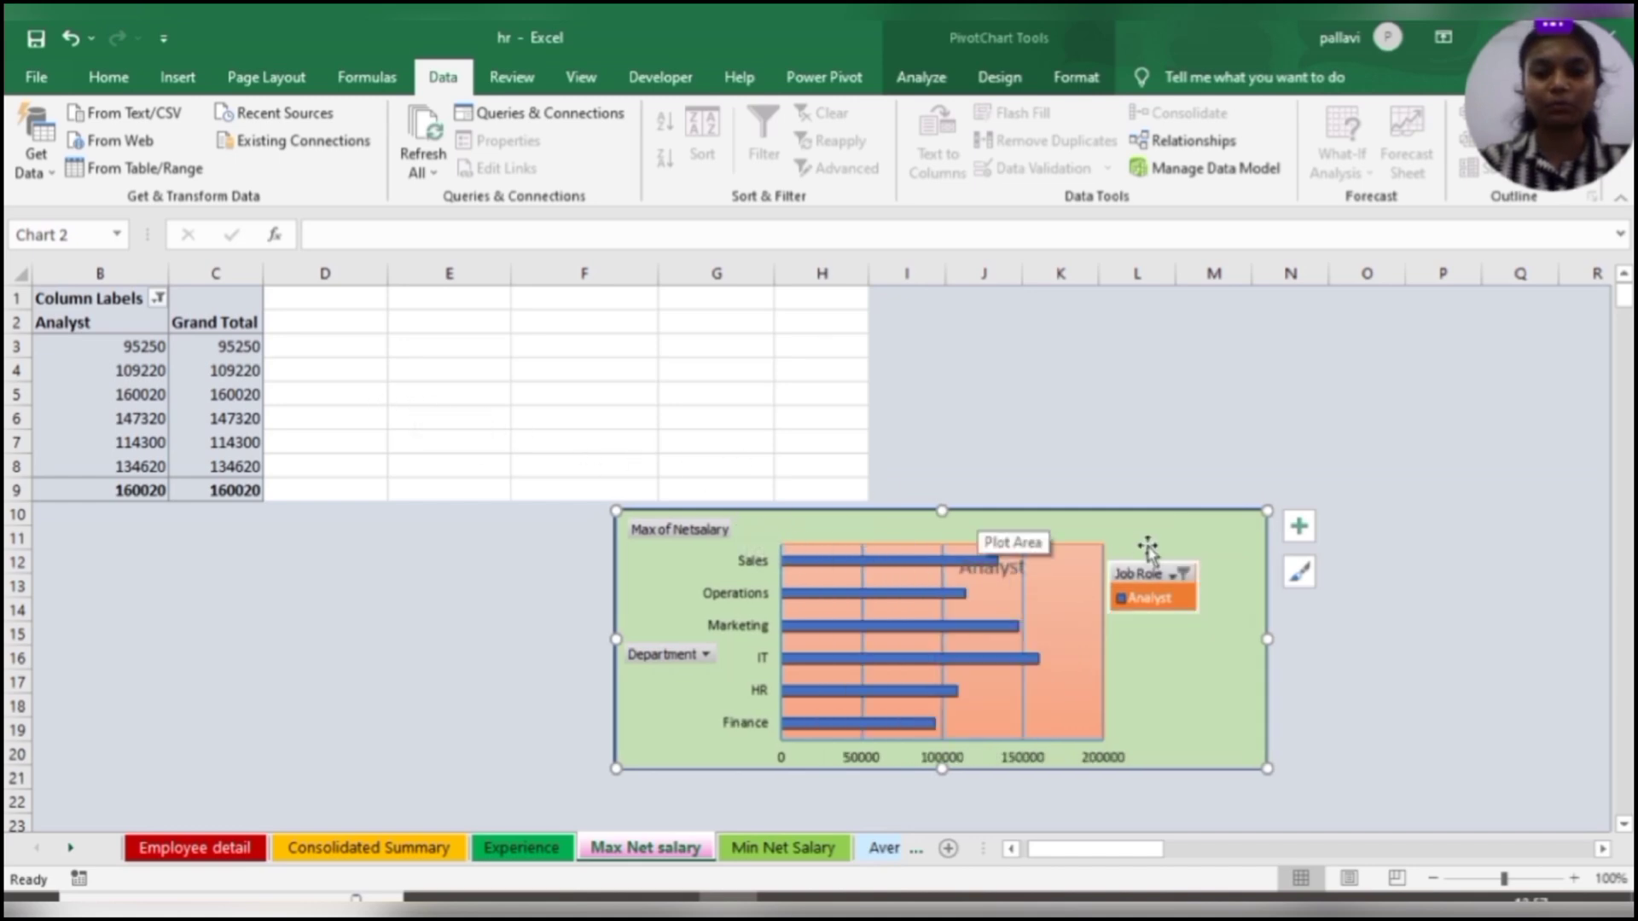
# Reselect all job roles in the Job Role filter of the Max of Netsalary chart
pyautogui.click(1182, 574)
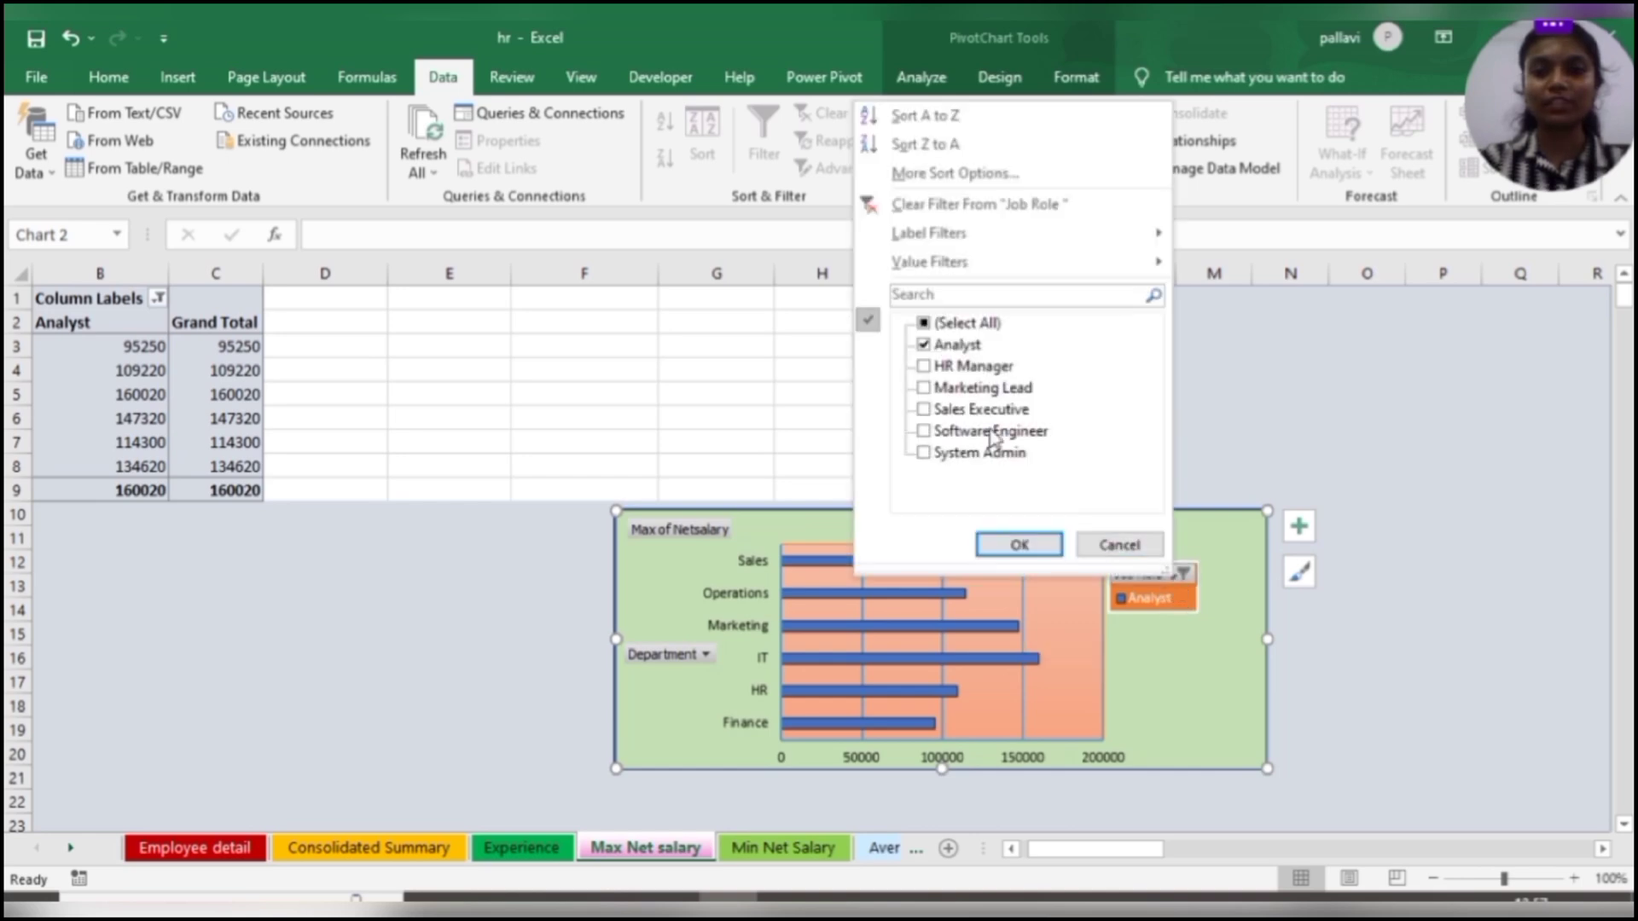
pyautogui.click(944, 325)
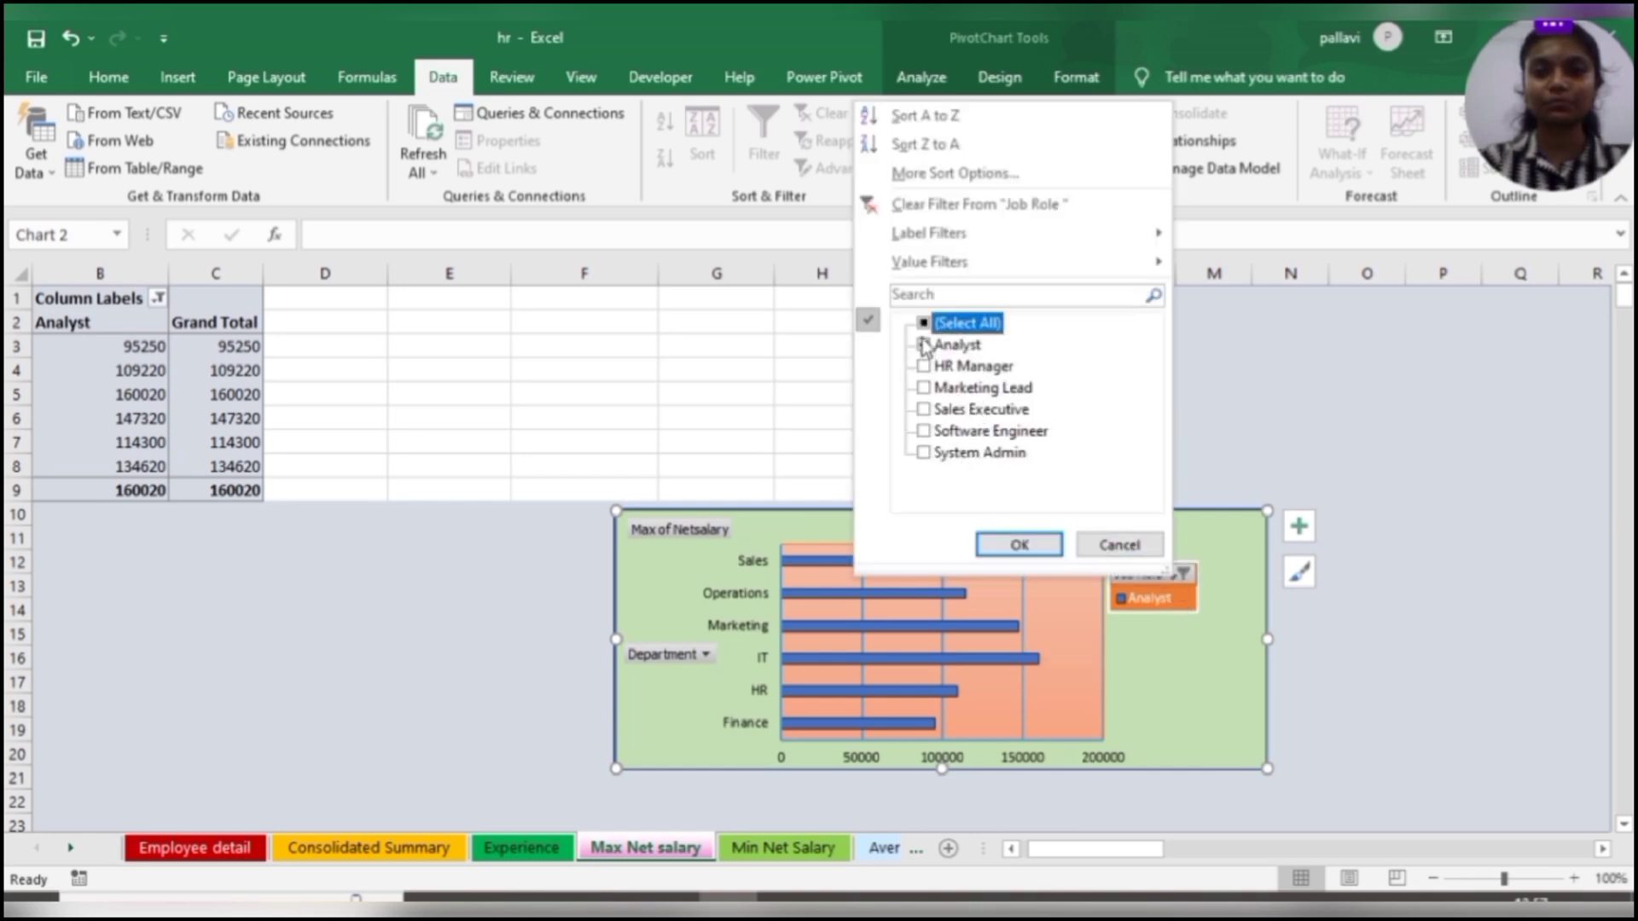
pyautogui.click(923, 324)
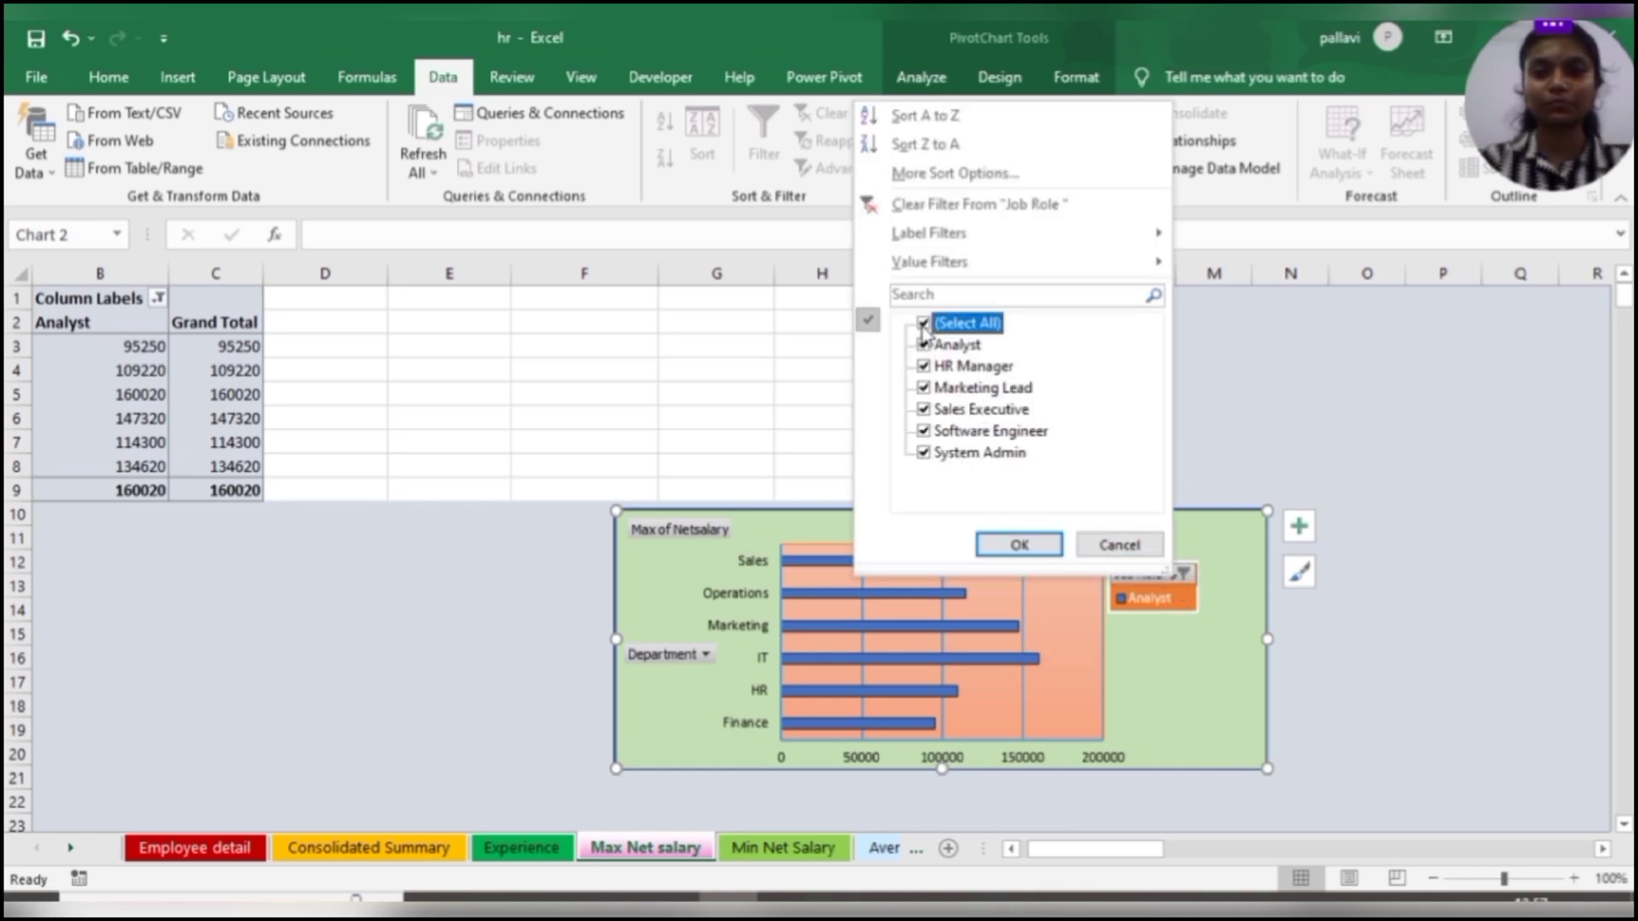
pyautogui.click(1002, 542)
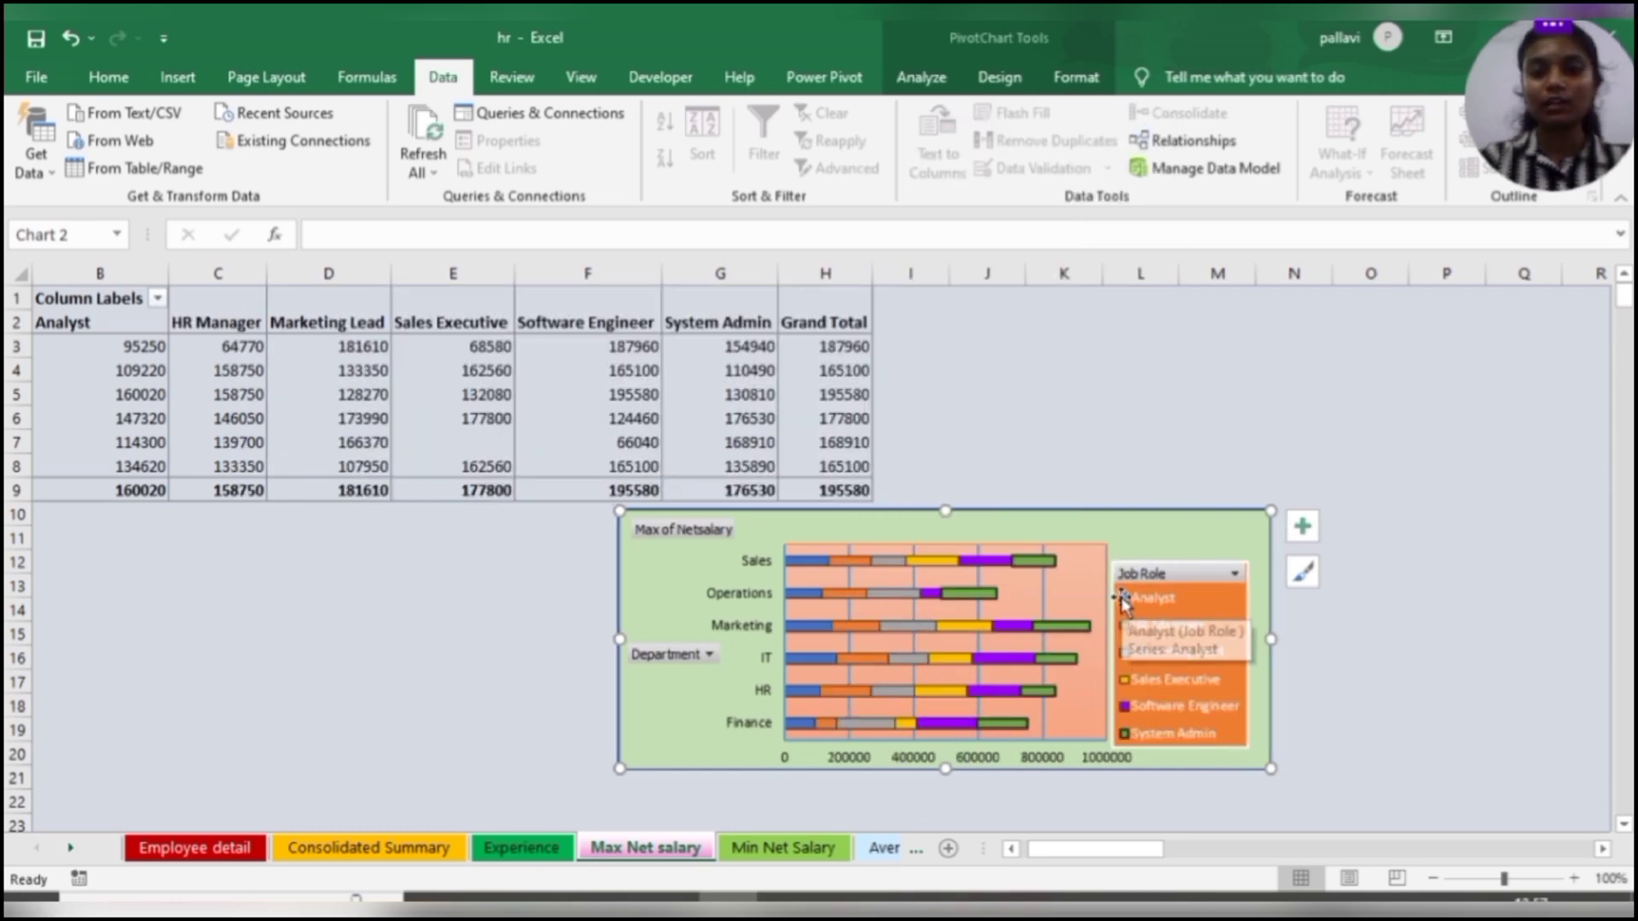
# View the pivot tables and charts on the Min Net Salary, Average Net salary and Gender sheets, selecting the Gender pie
pyautogui.click(790, 852)
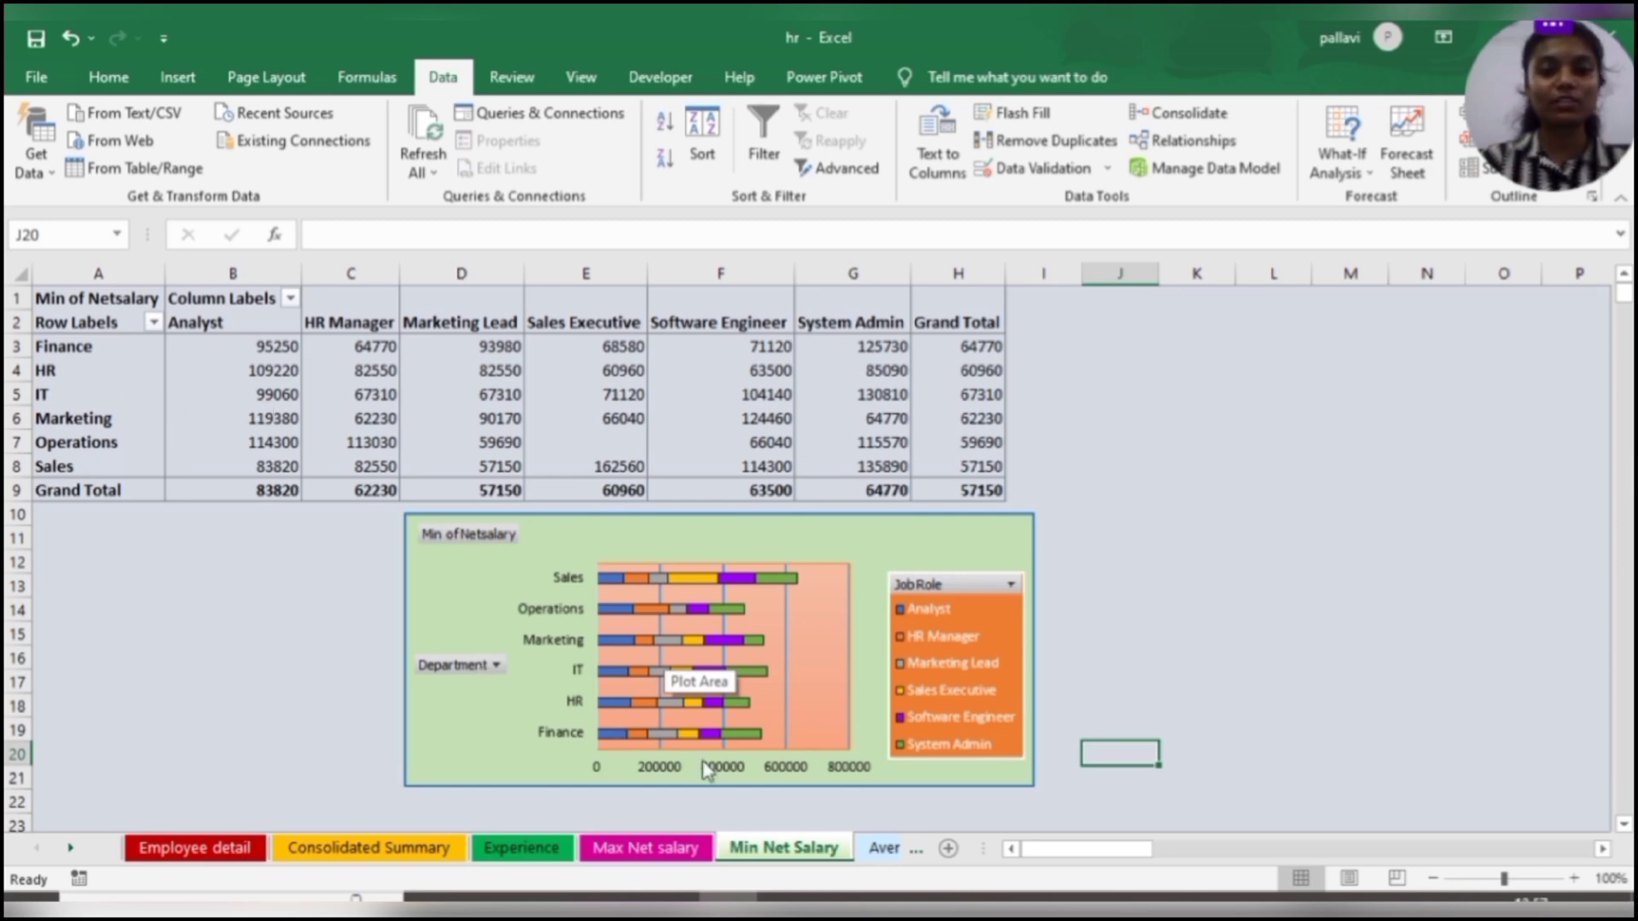
pyautogui.click(884, 848)
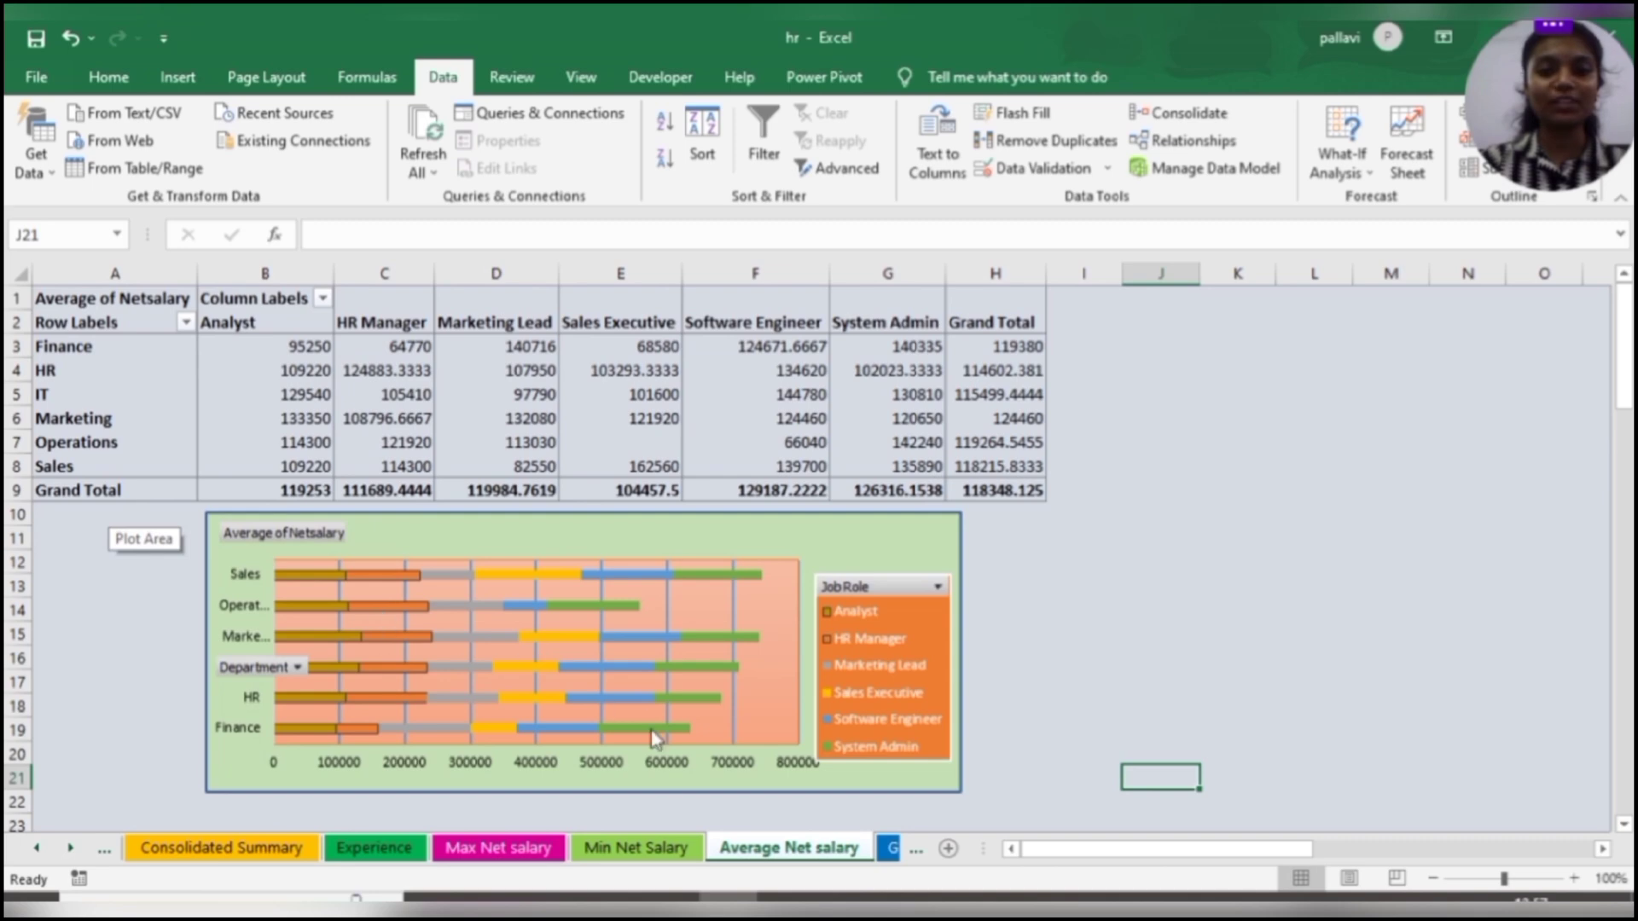
pyautogui.click(888, 857)
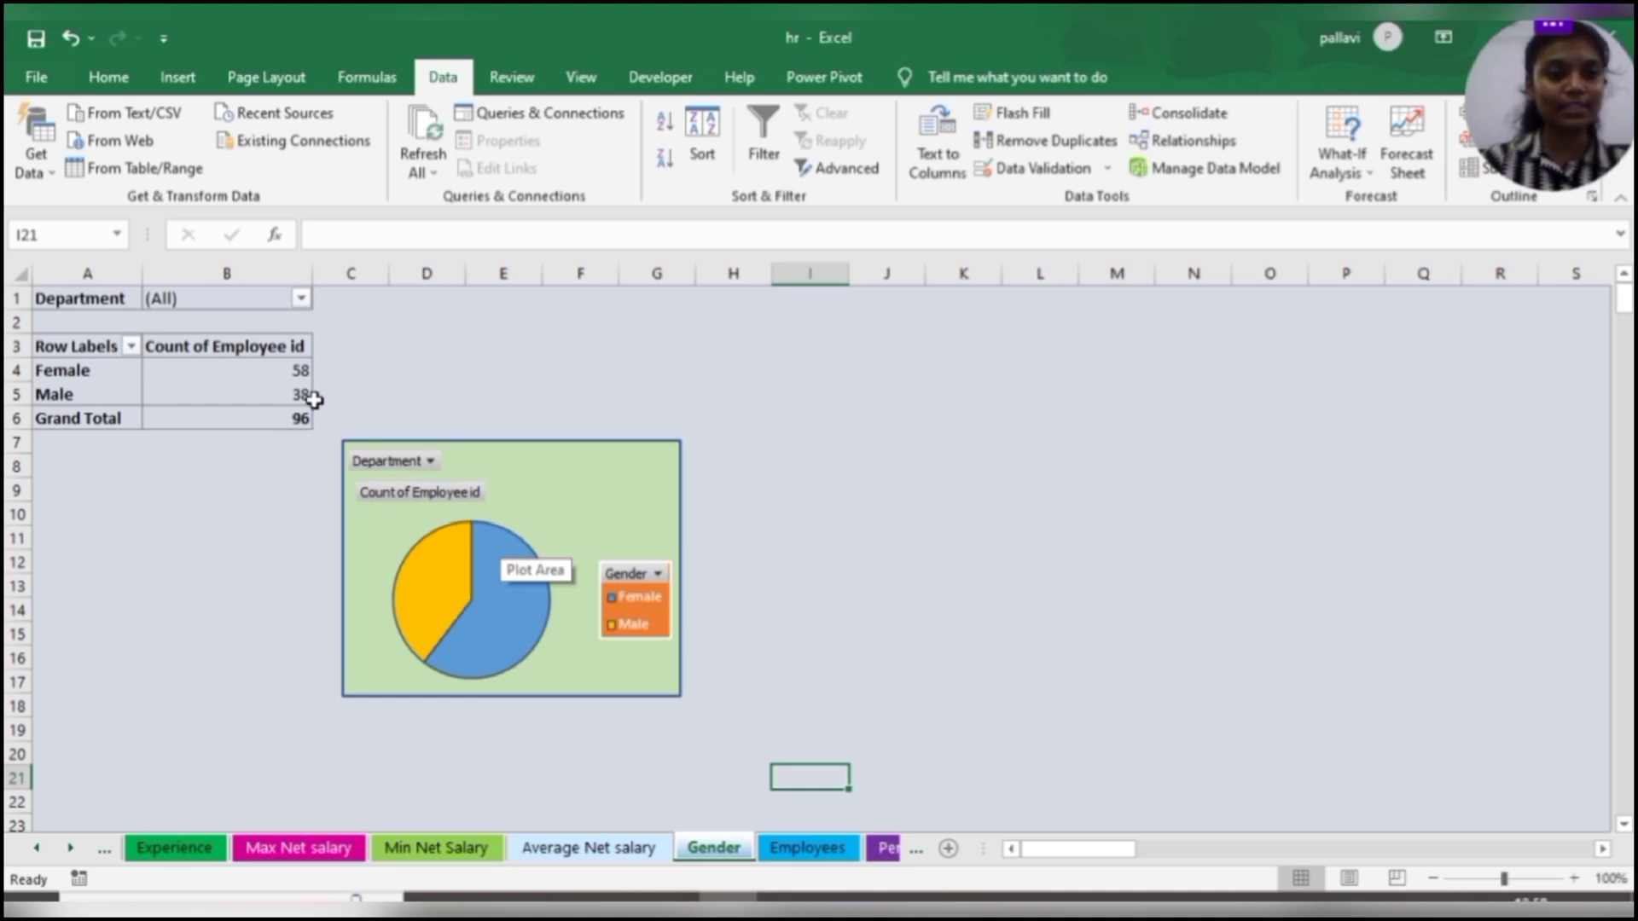
pyautogui.click(450, 584)
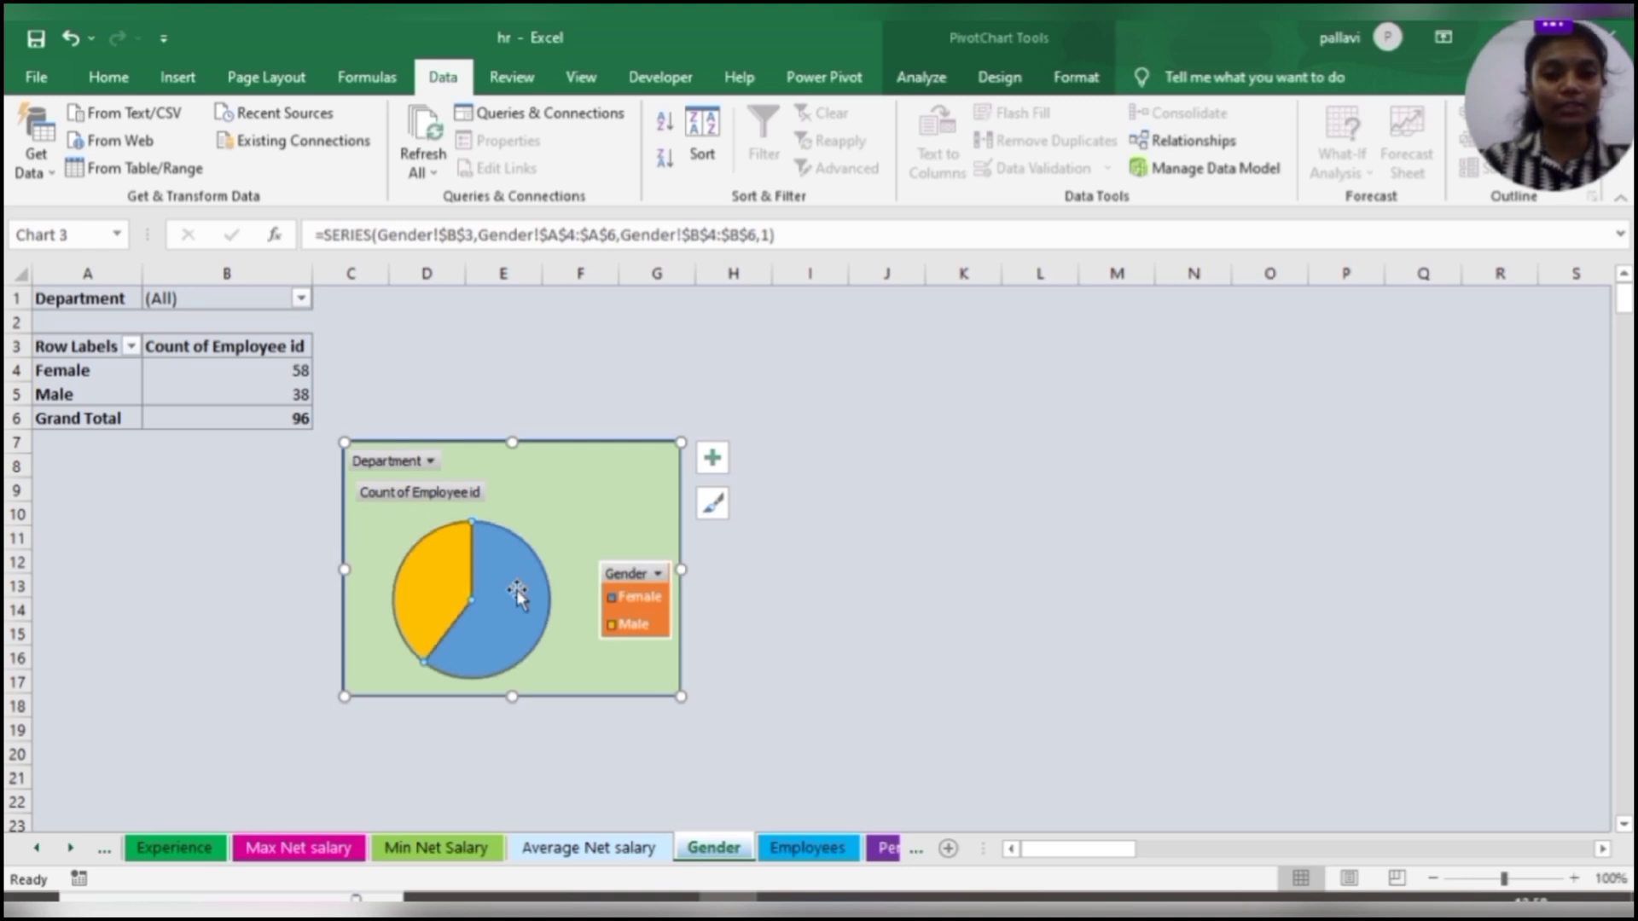
# Filter the employee count pivot chart on the Employees sheet to show only the HR department
pyautogui.click(808, 848)
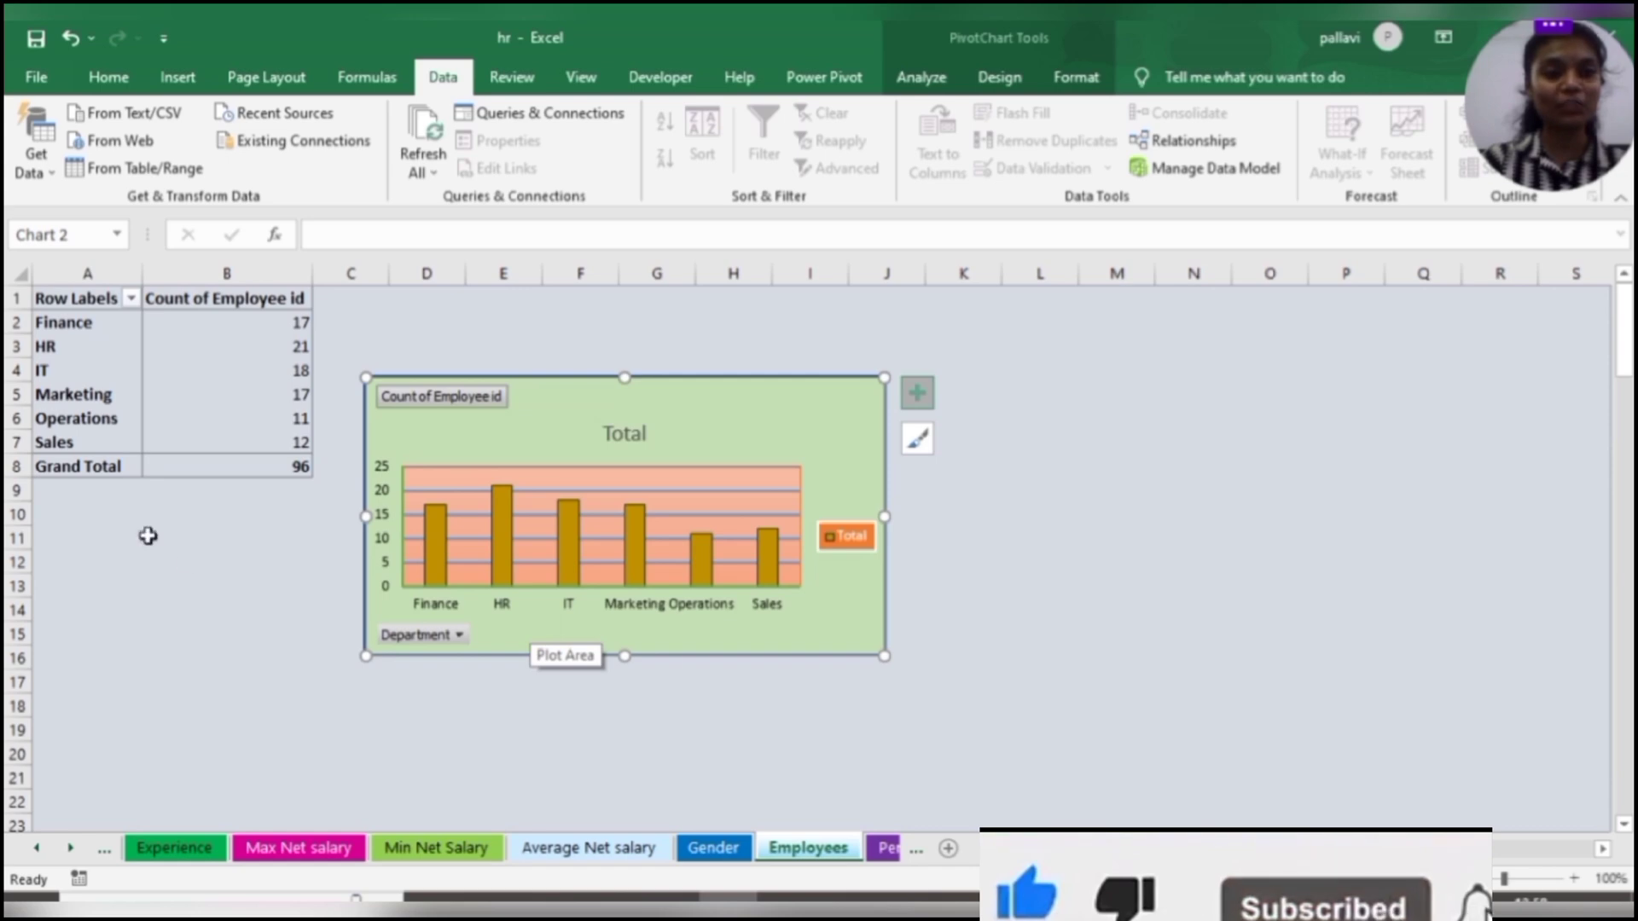
pyautogui.moveTo(305, 331)
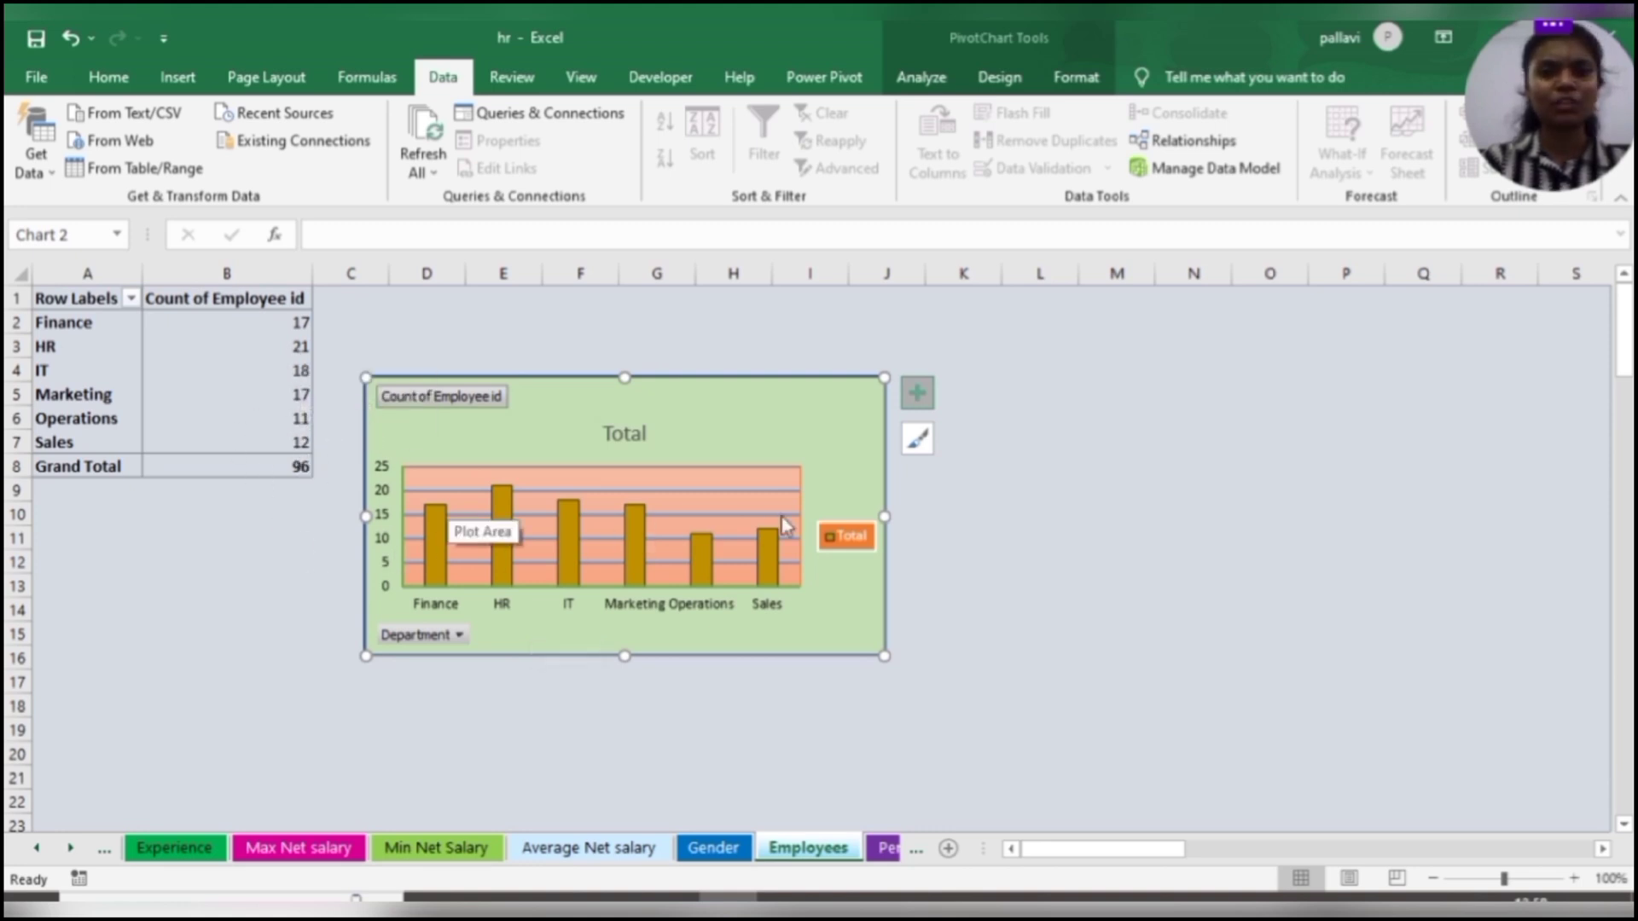
pyautogui.click(458, 636)
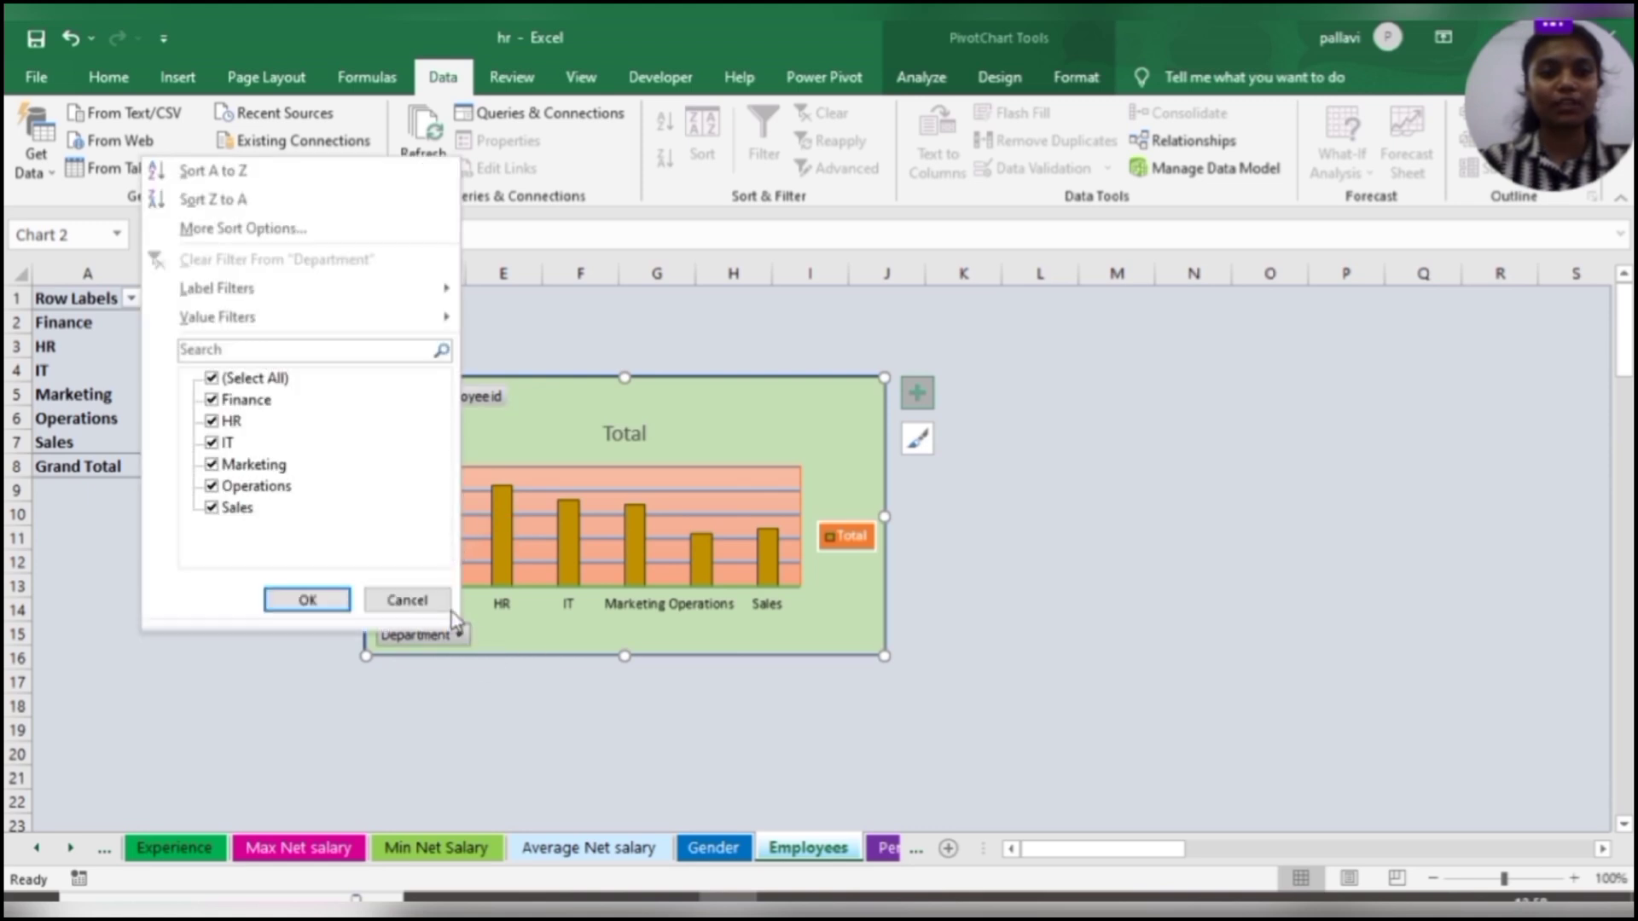
pyautogui.click(211, 380)
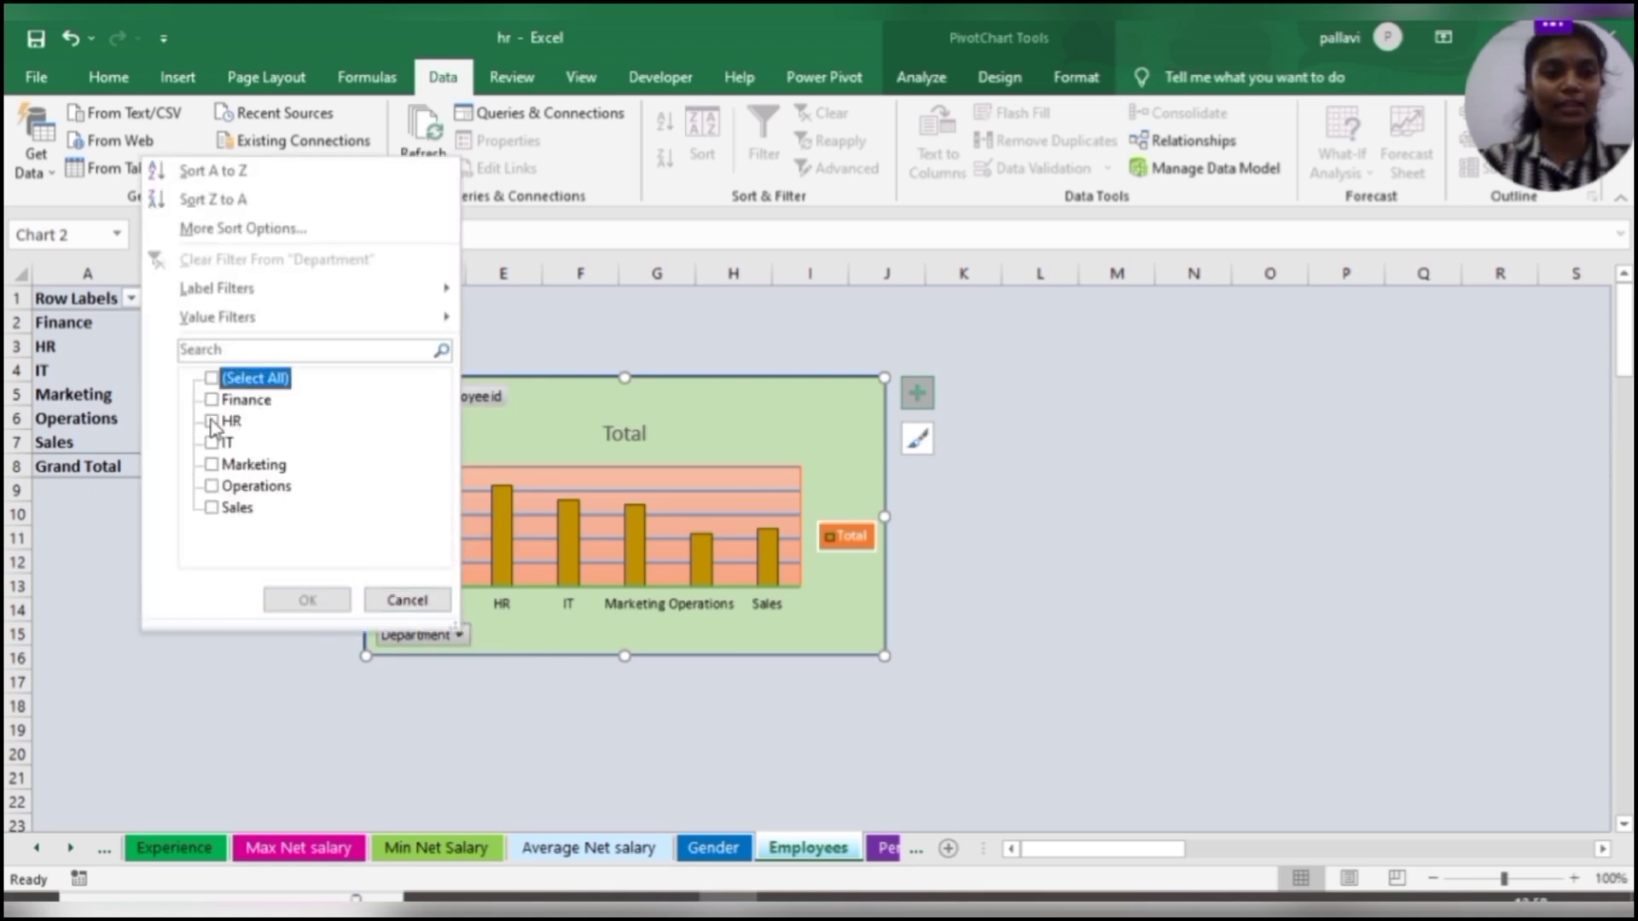
pyautogui.click(212, 421)
pyautogui.click(322, 597)
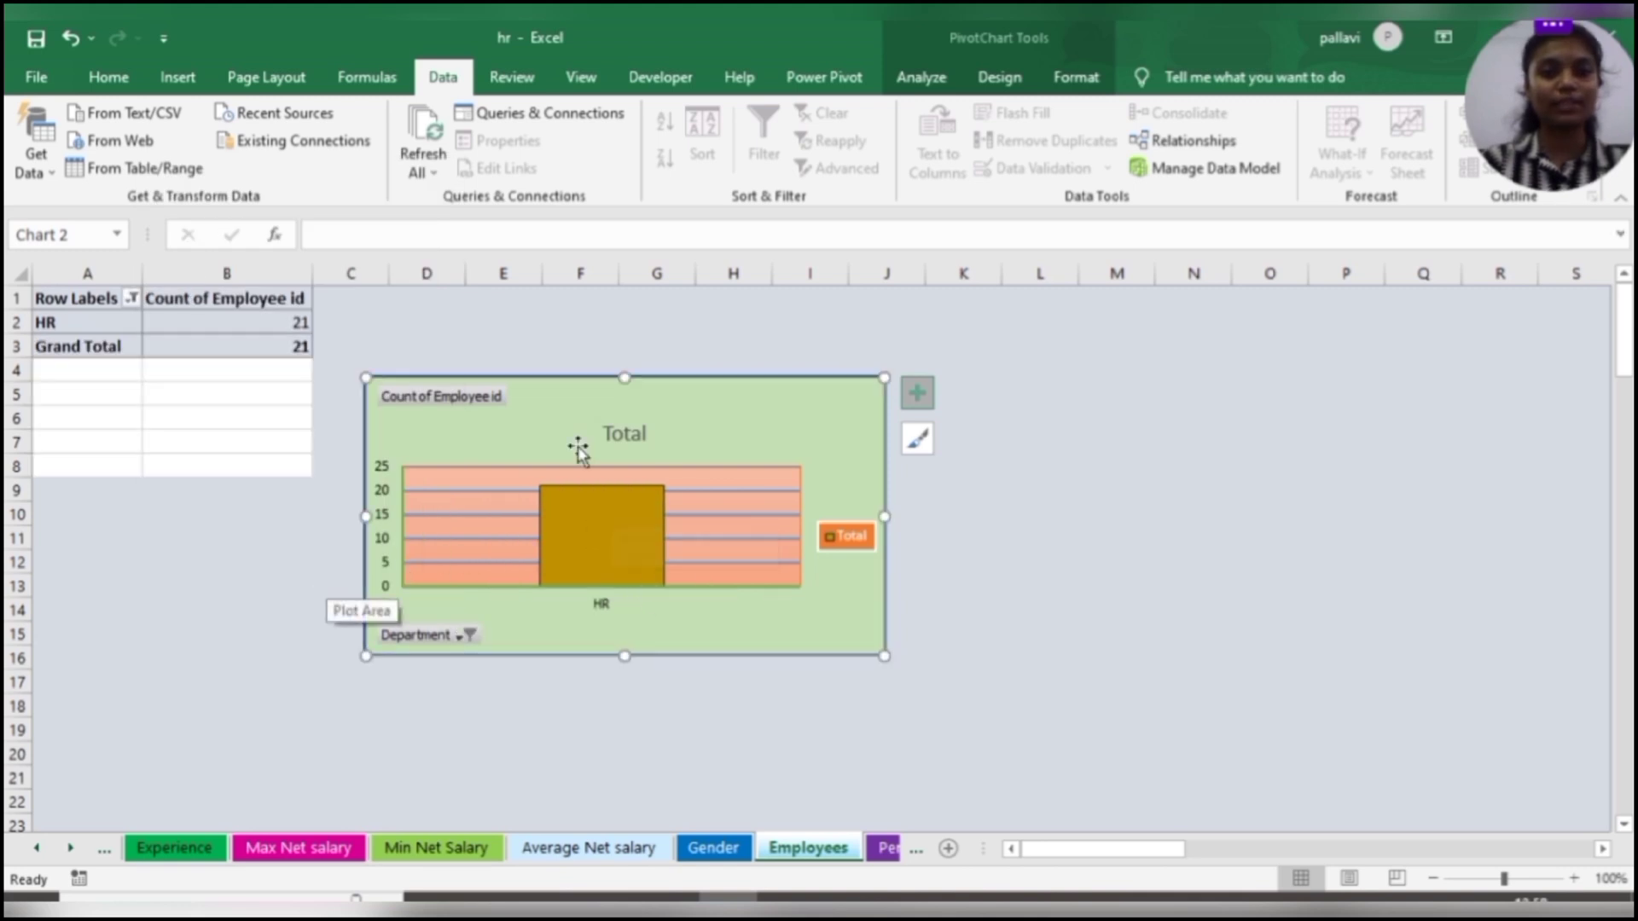
pyautogui.moveTo(572, 508)
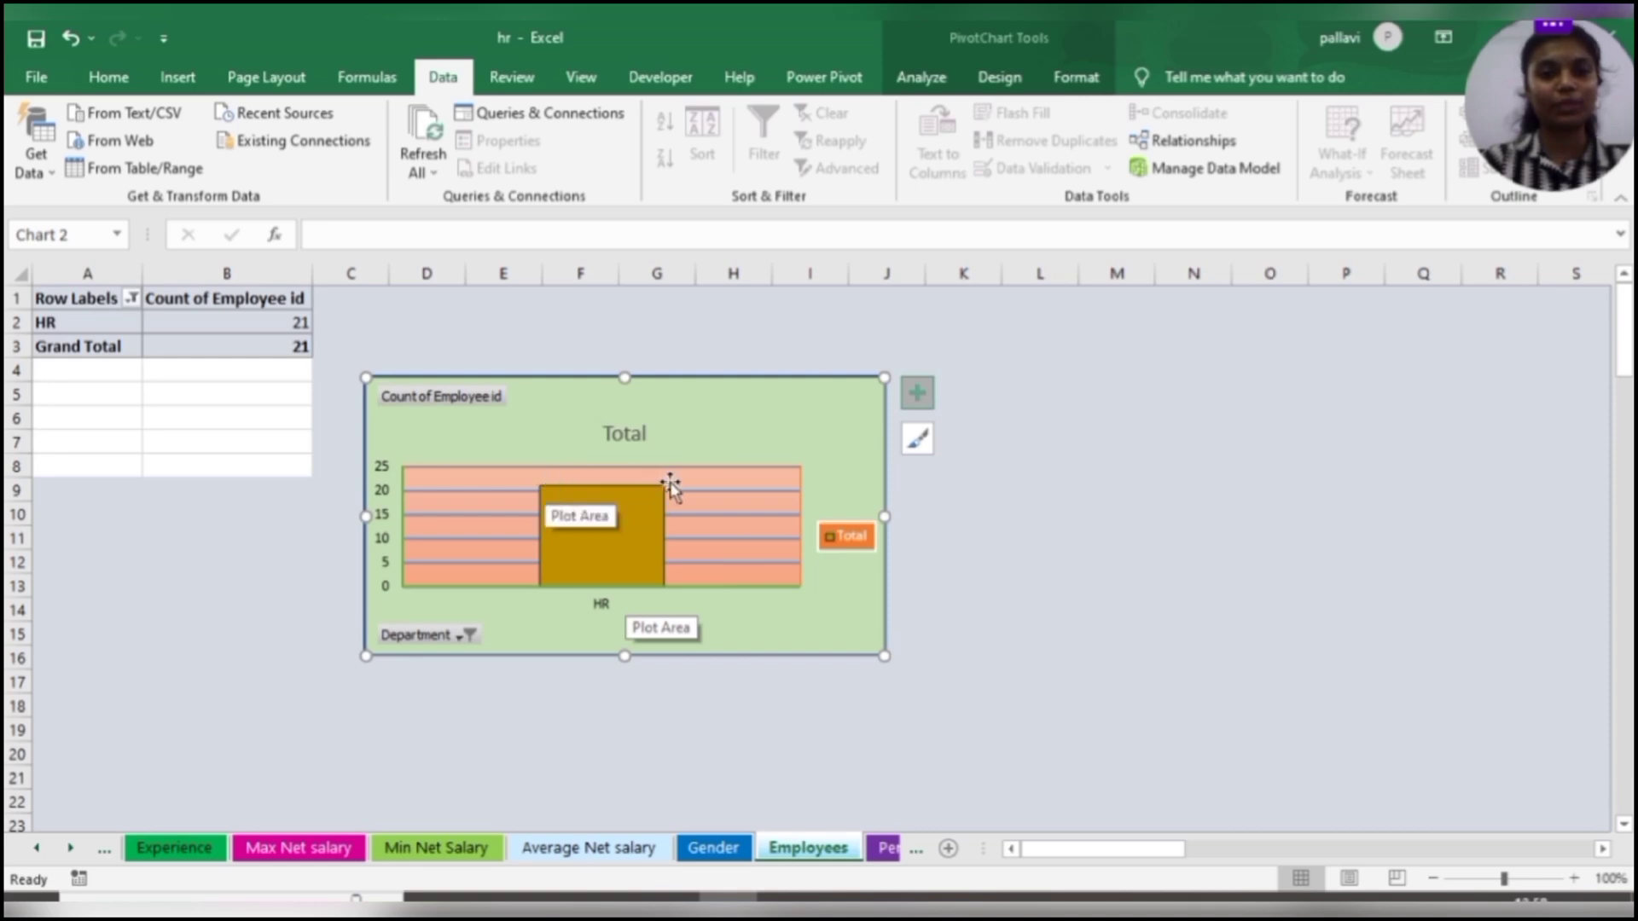
# Reselect all departments in the Department filter of the employee count pivot chart on the Employees sheet
pyautogui.click(468, 635)
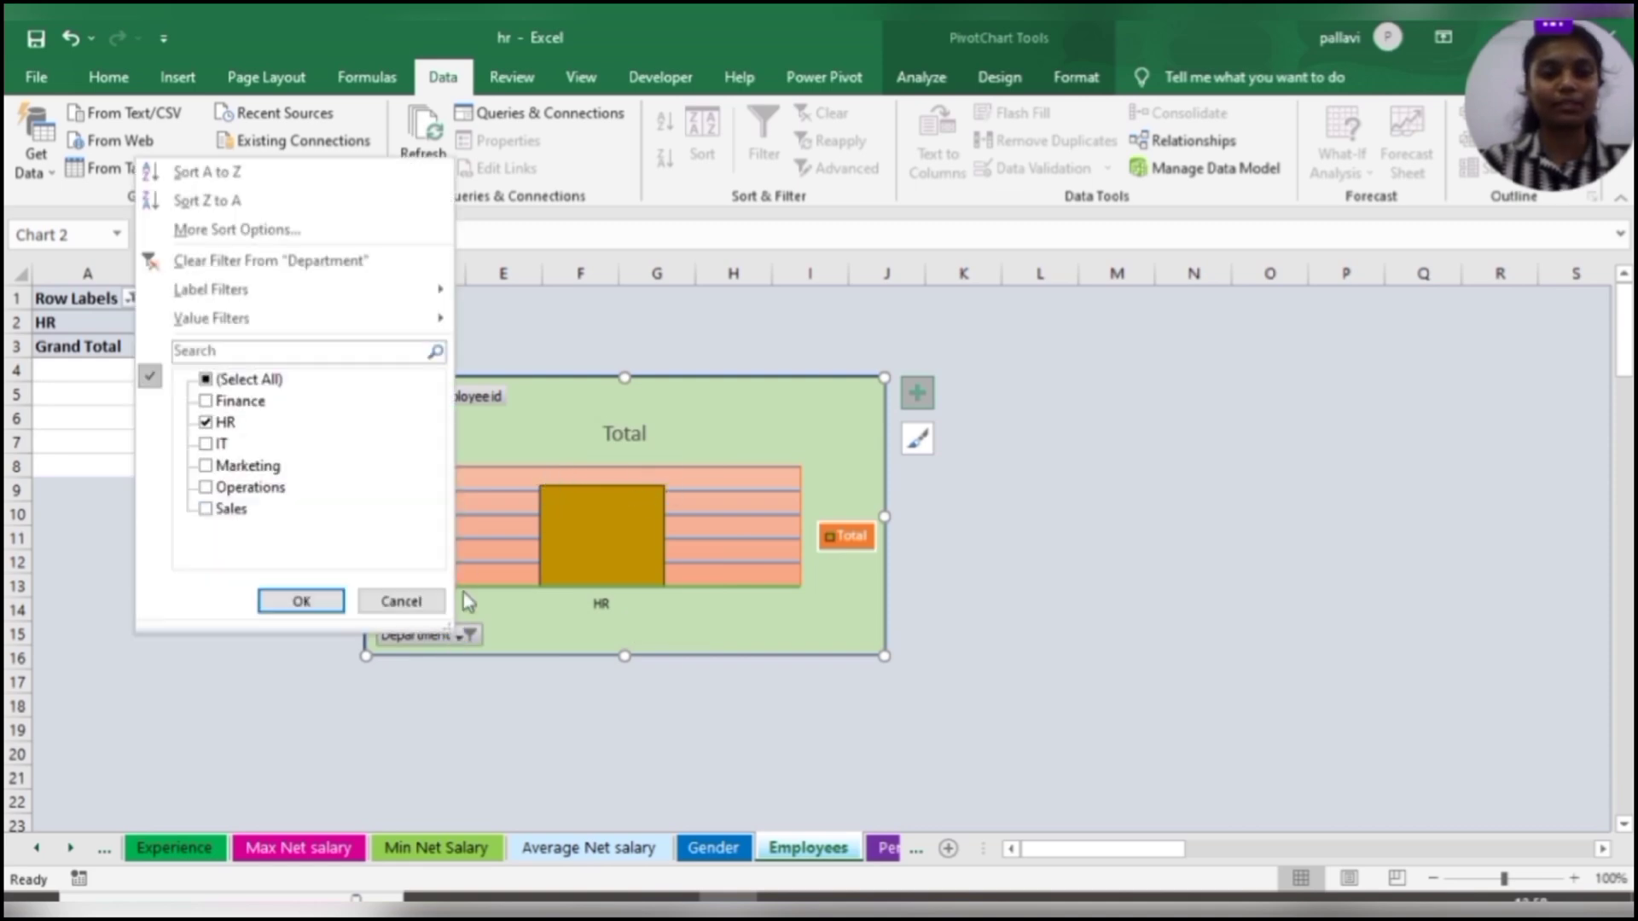
pyautogui.click(260, 379)
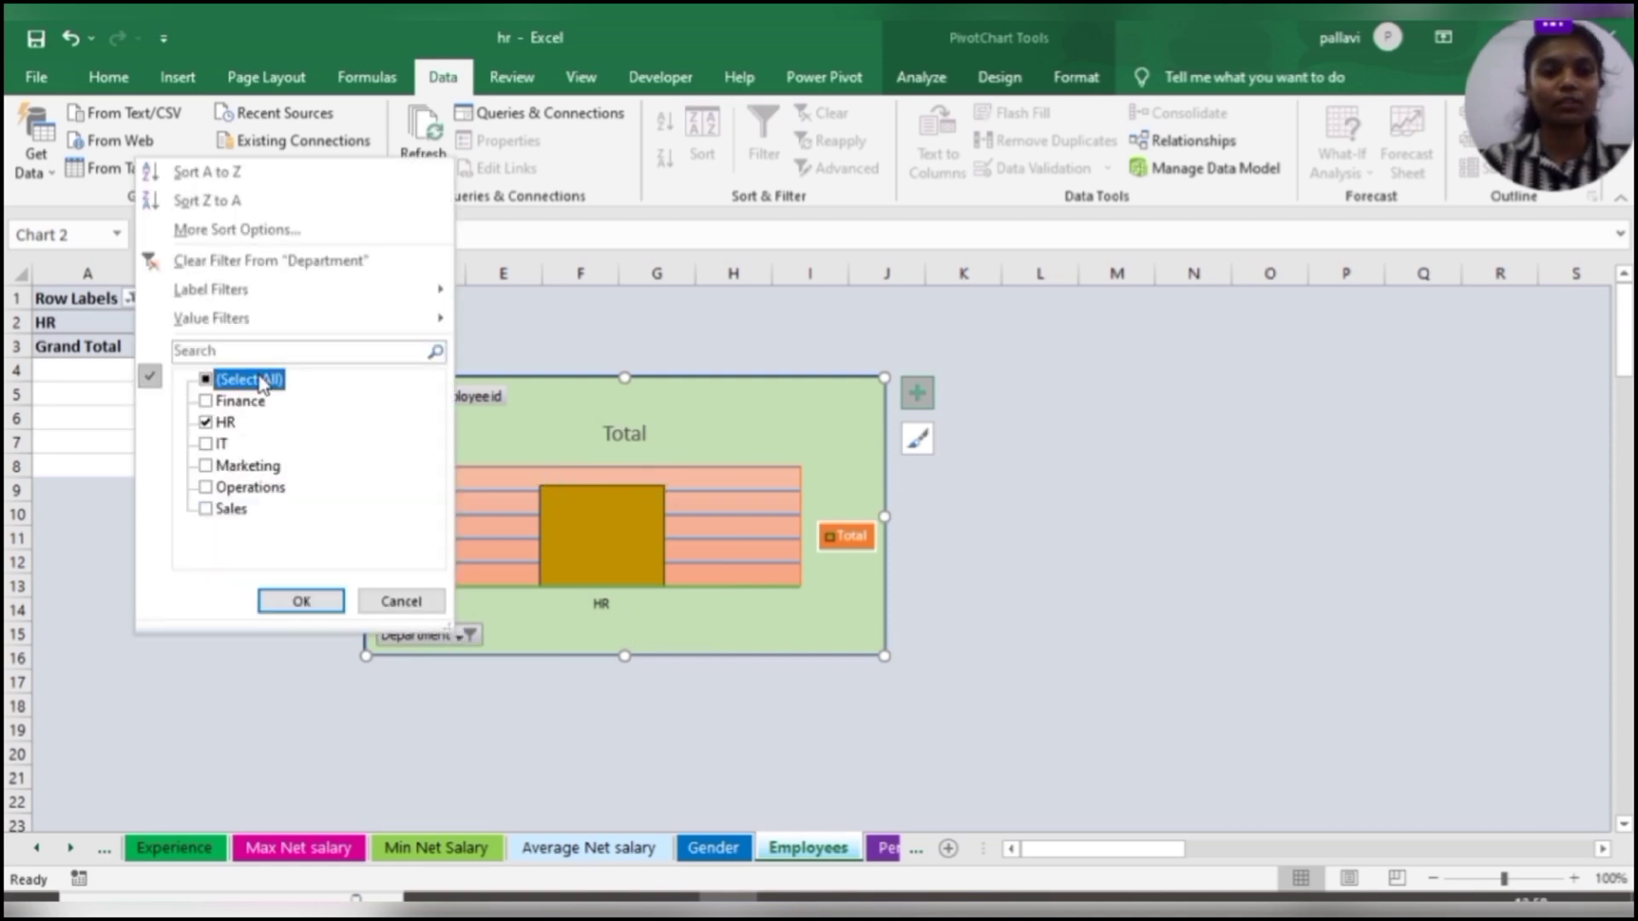
pyautogui.click(206, 381)
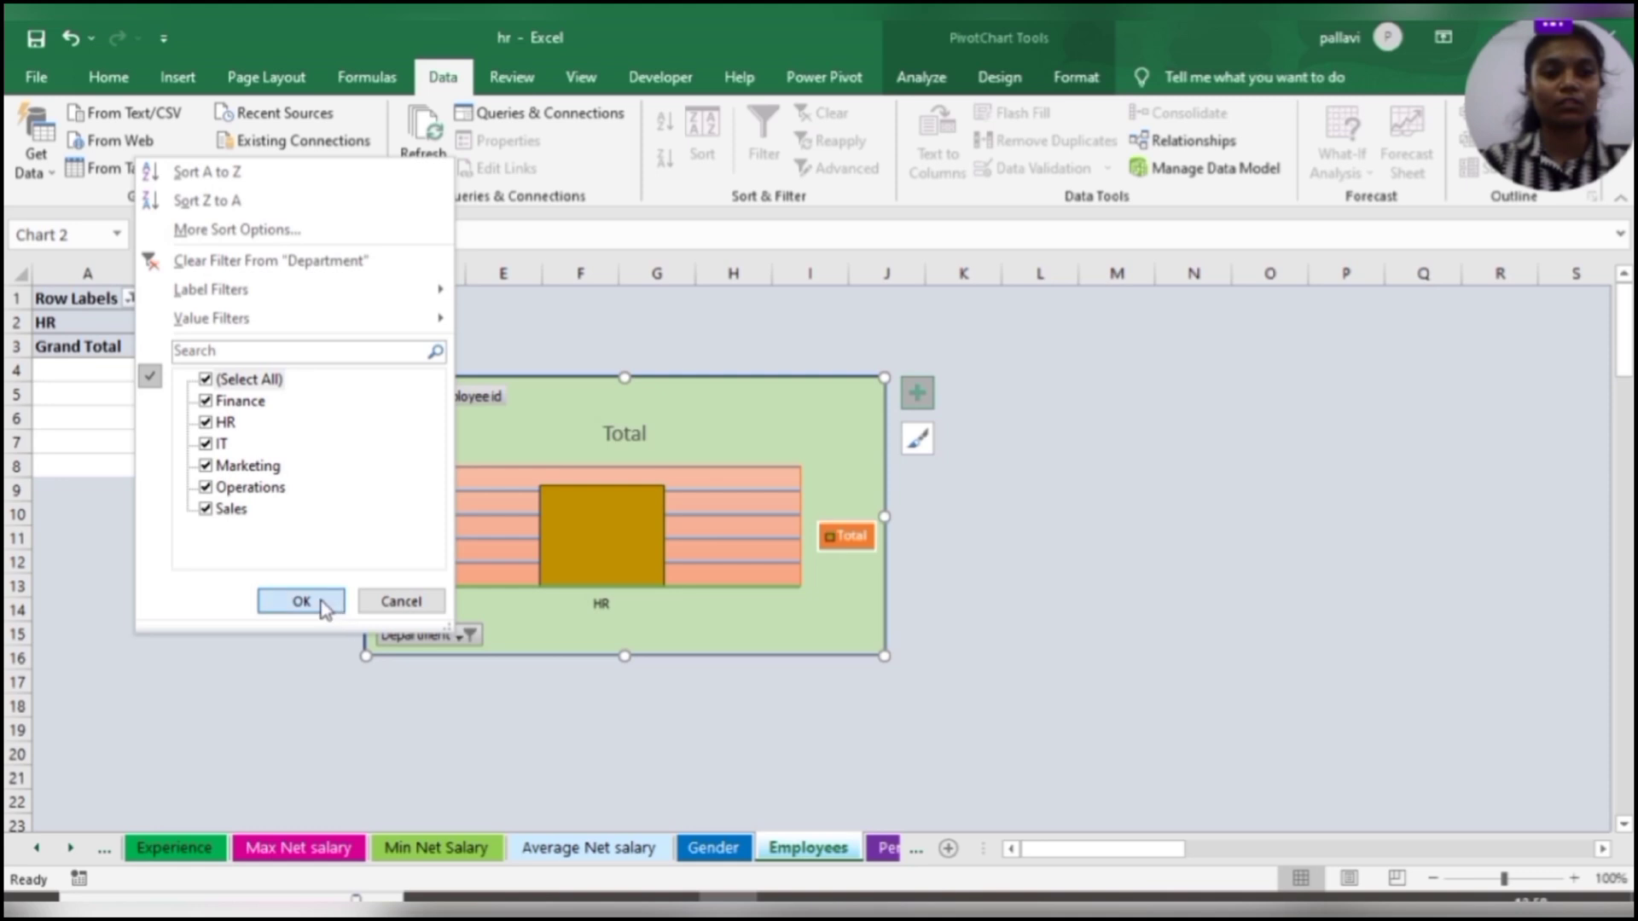
pyautogui.click(318, 602)
# View the pivot tables and charts on the Performance and Average age sheets, selecting the average age columns
pyautogui.click(885, 847)
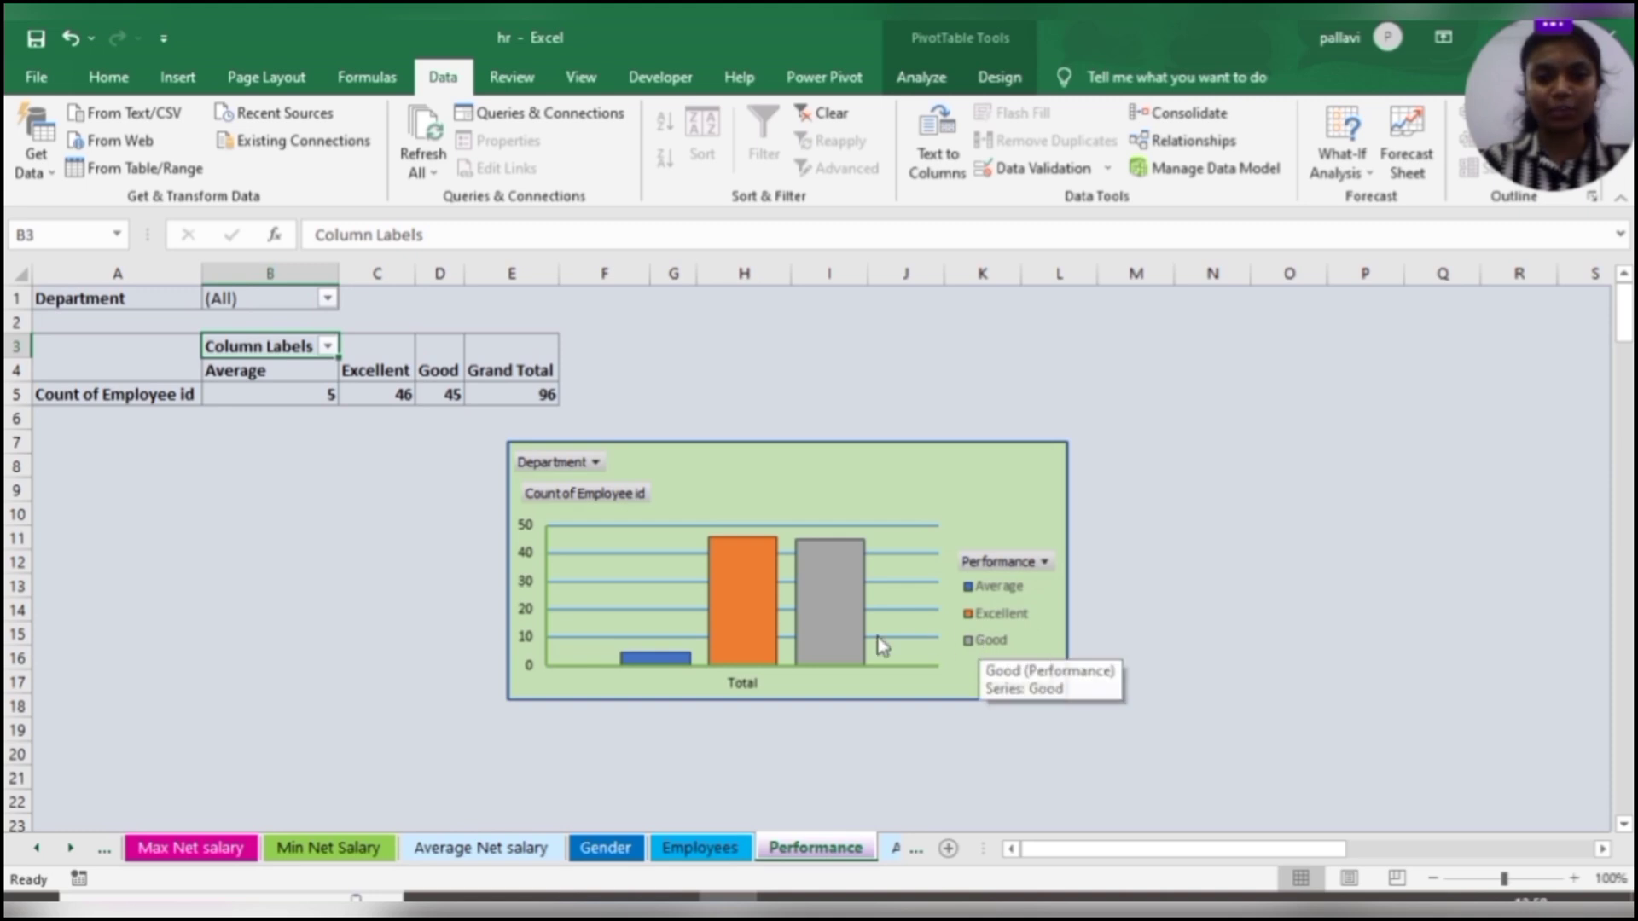
pyautogui.moveTo(657, 662)
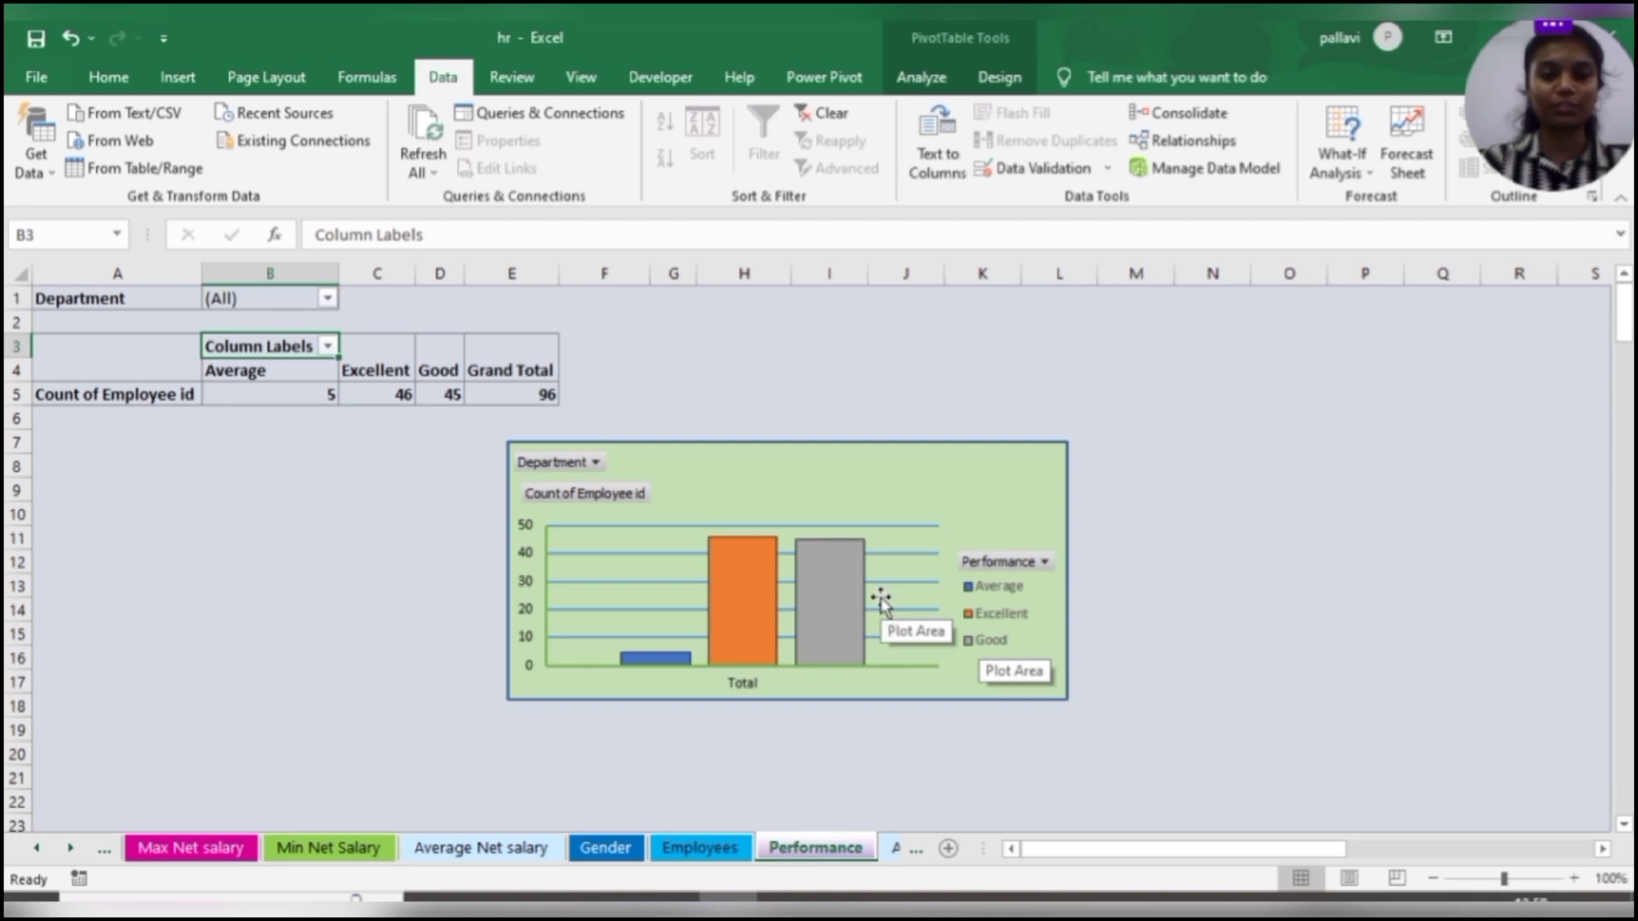
pyautogui.click(896, 849)
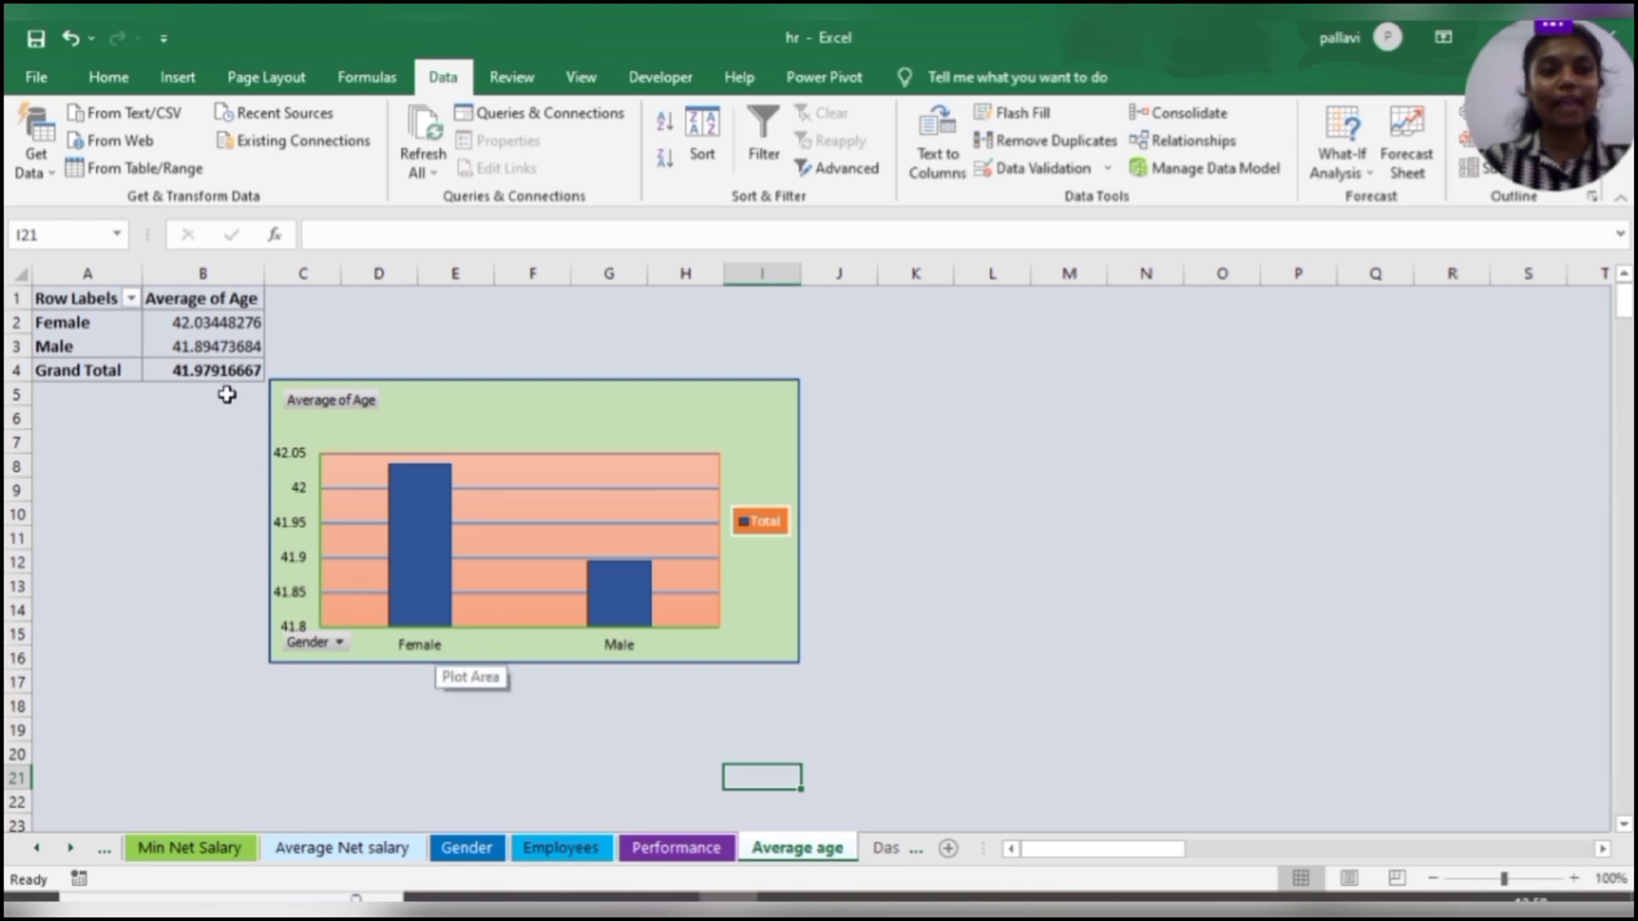
pyautogui.click(406, 509)
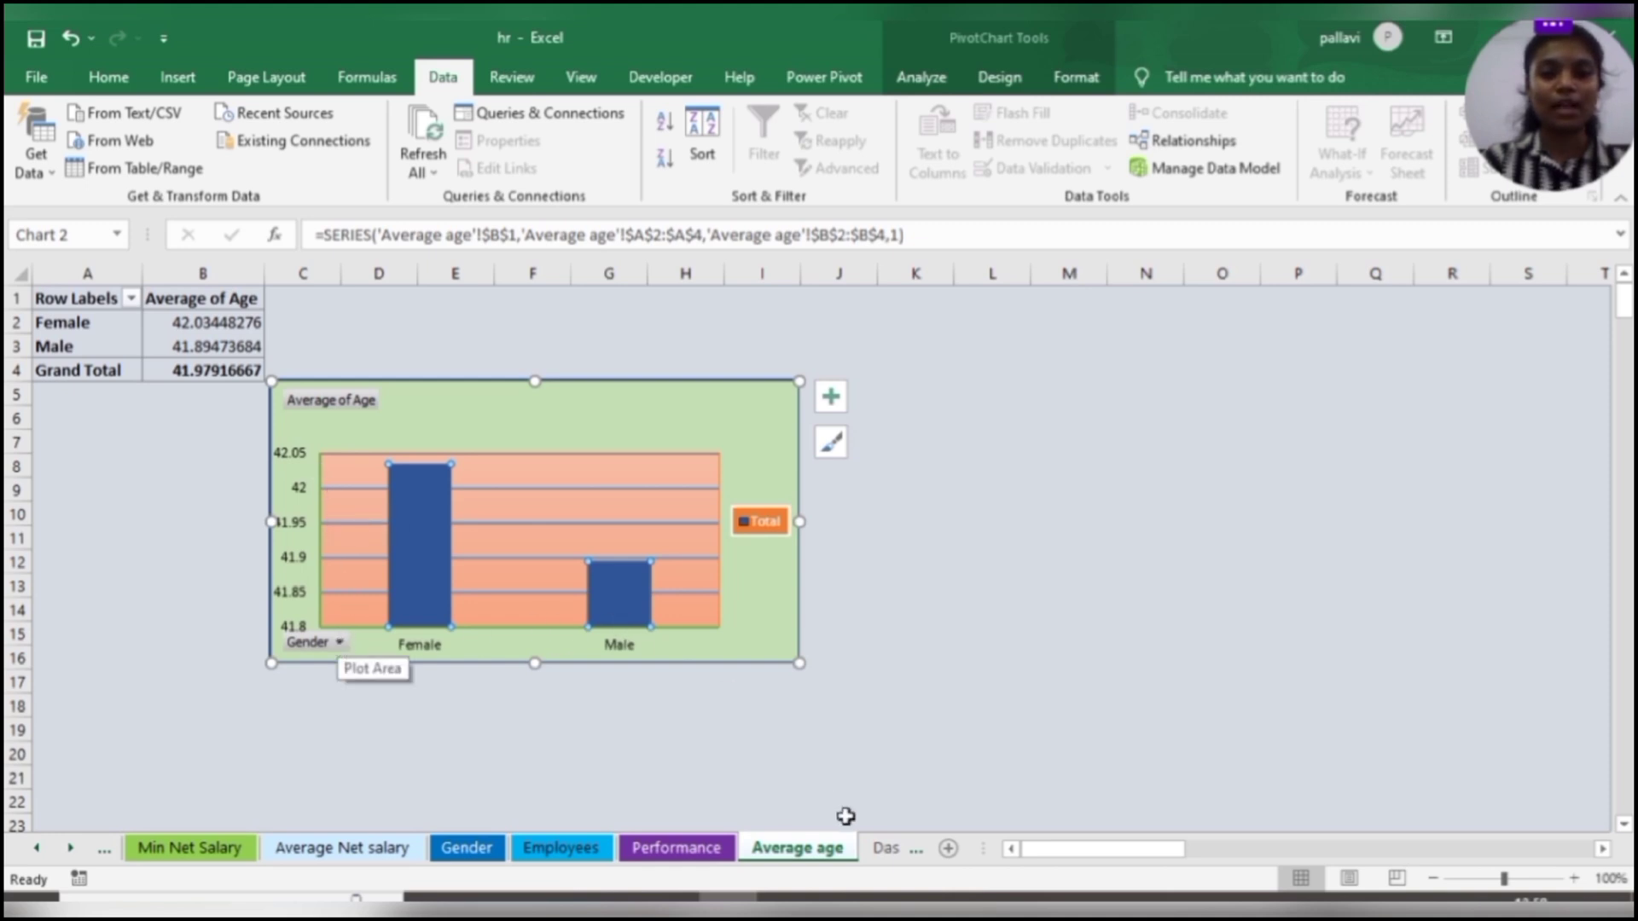
# View the Dashboard sheet's Consolidated summary and years-at-company charts and its Department and Gender slicers, including the slicer options
pyautogui.click(885, 847)
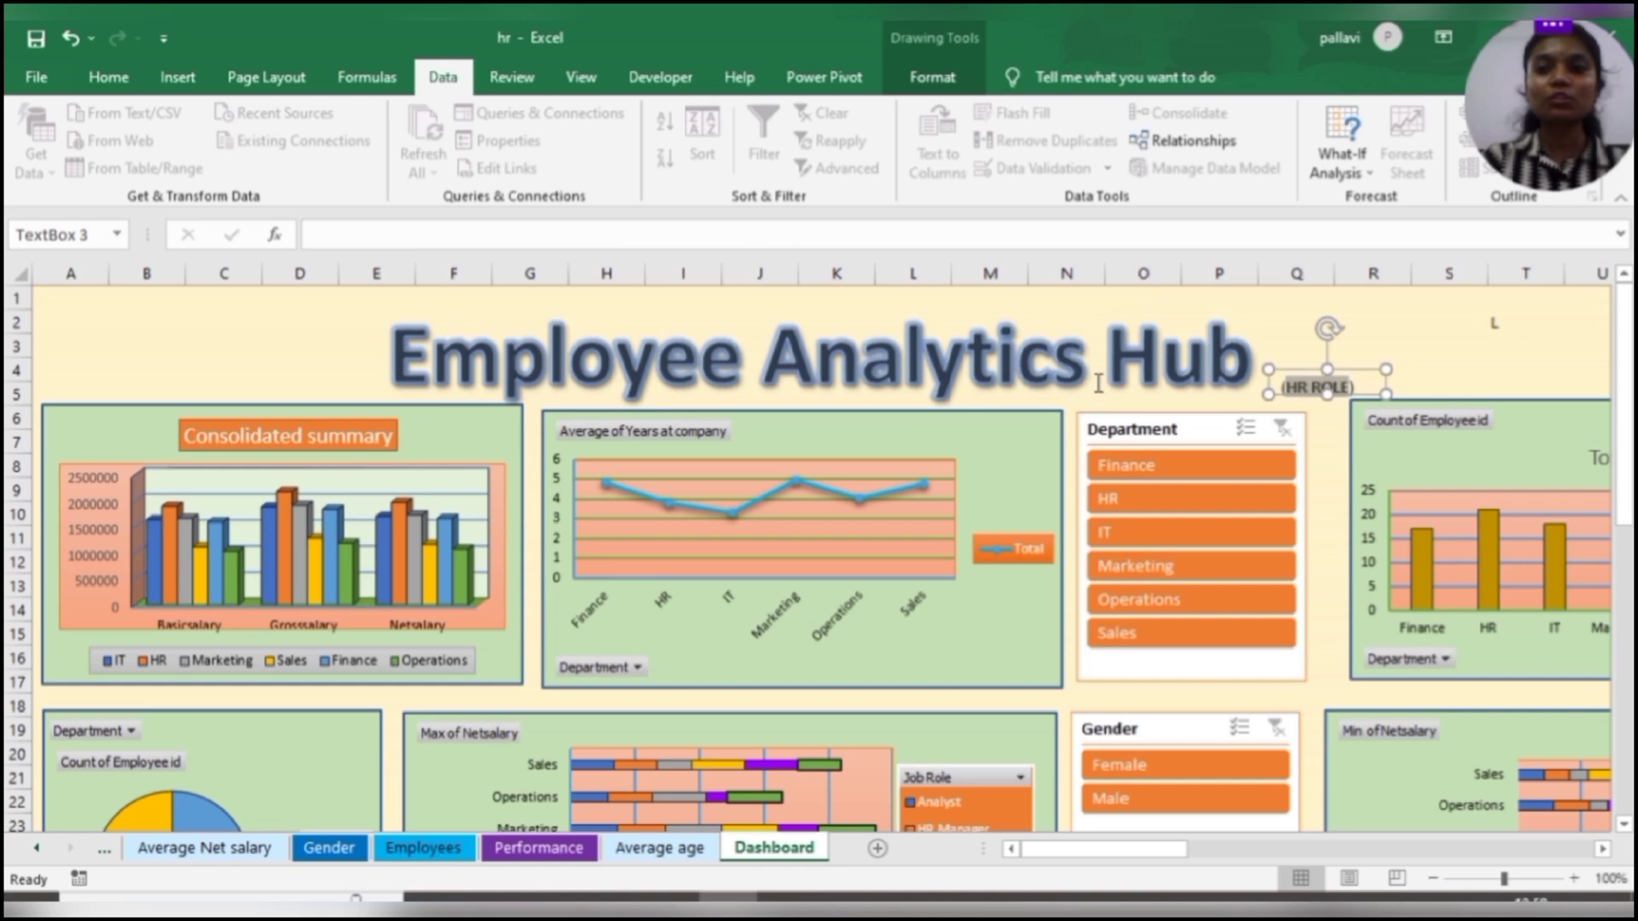
pyautogui.click(1288, 348)
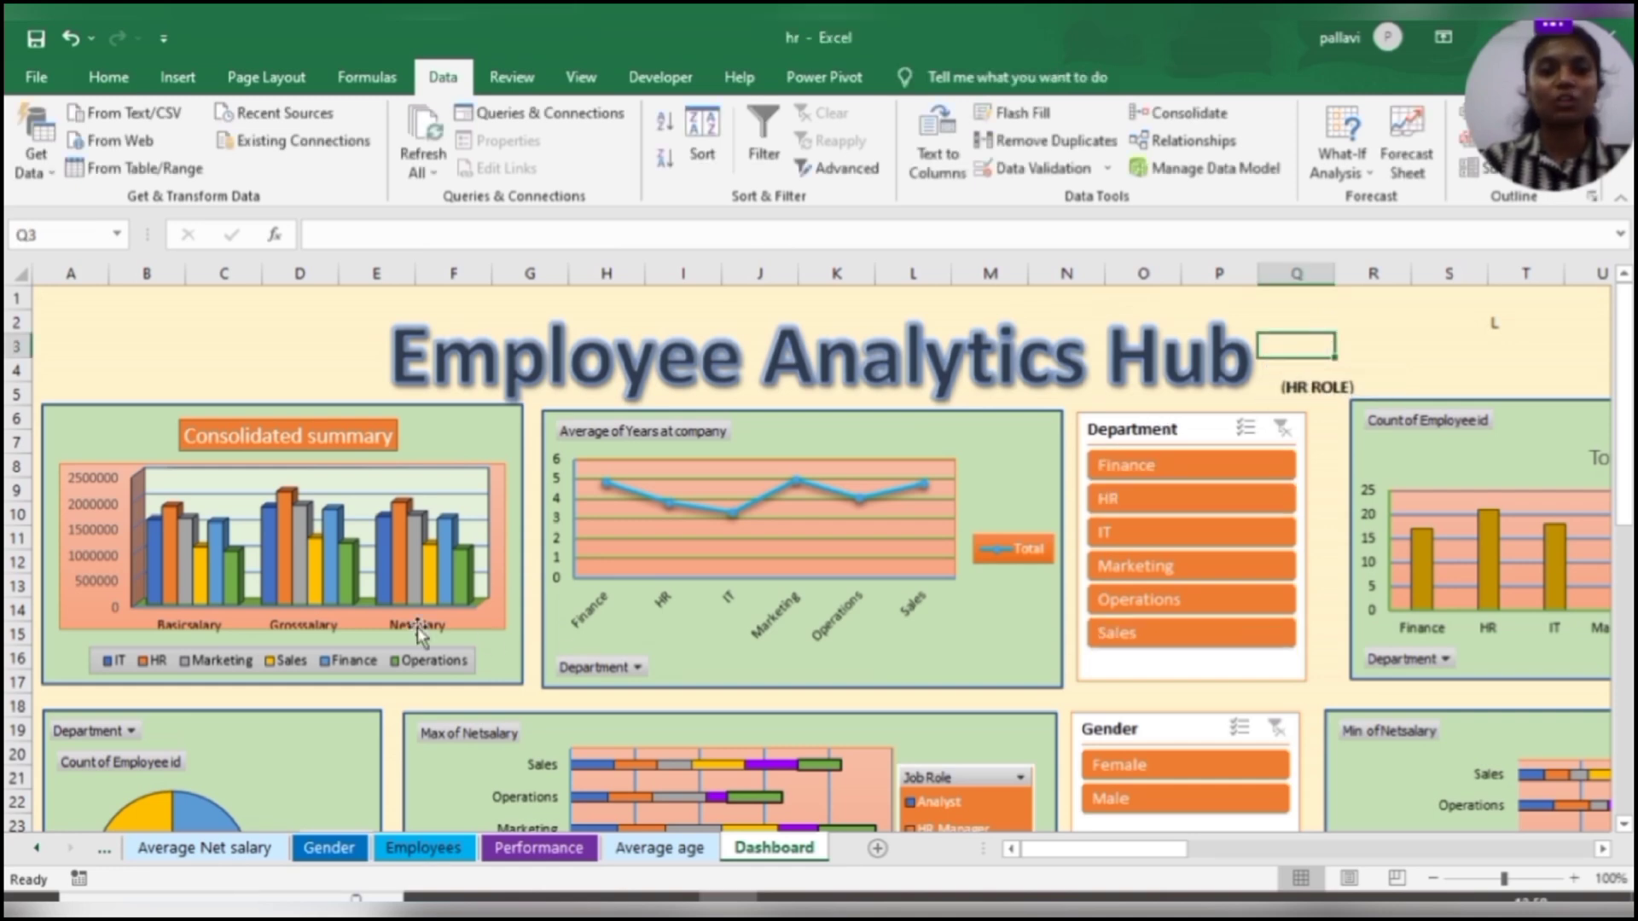
pyautogui.click(461, 446)
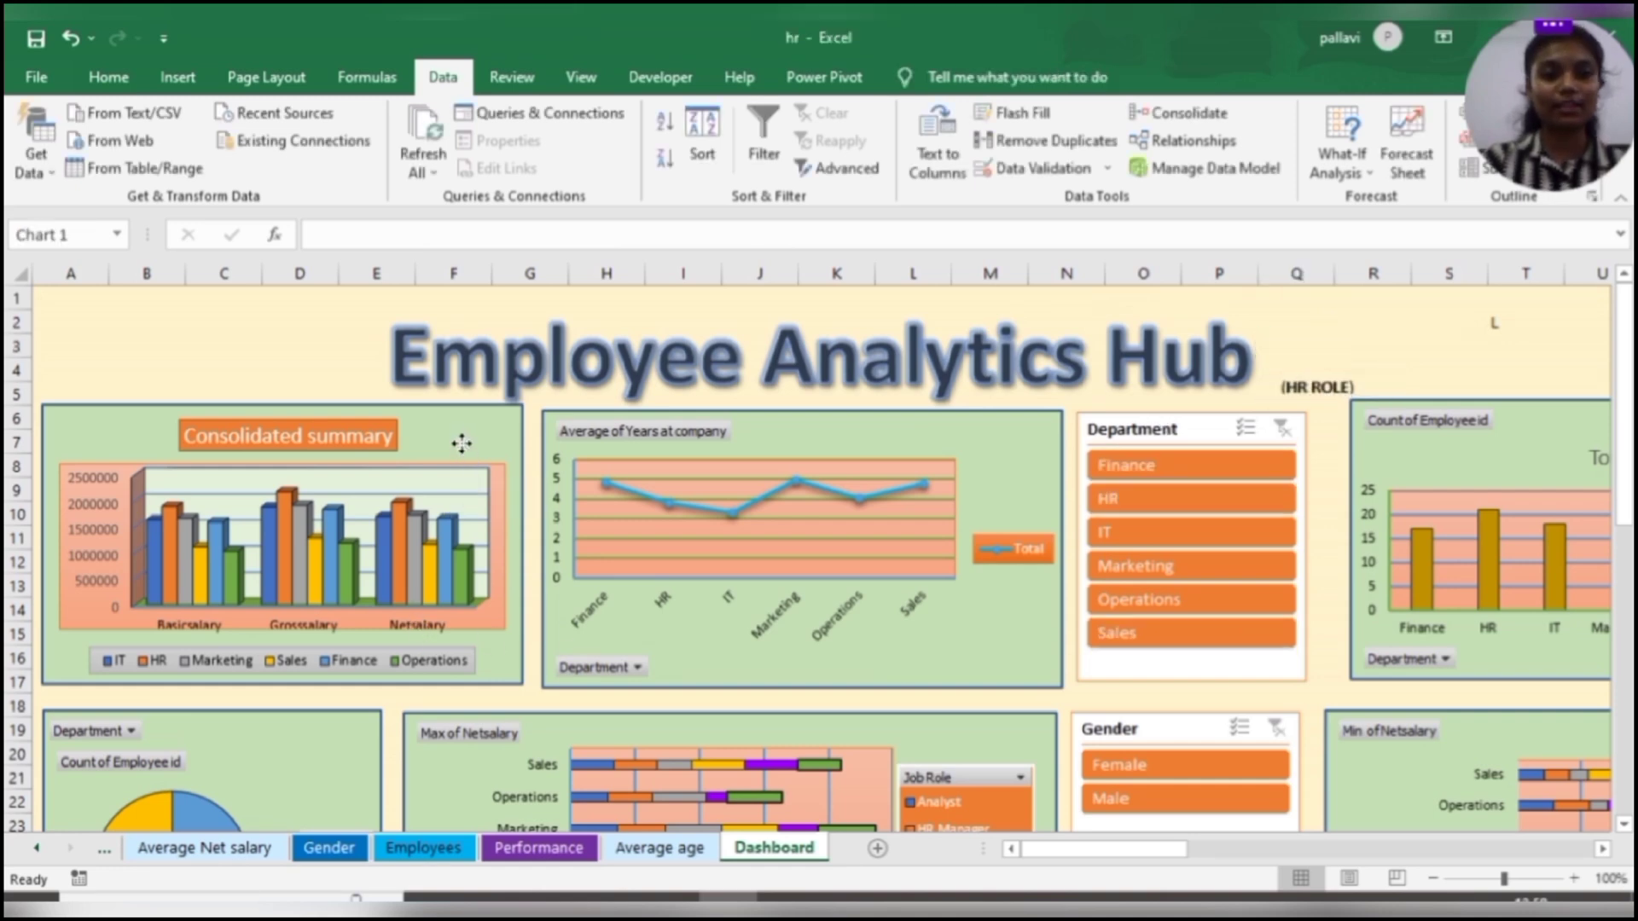
pyautogui.click(461, 445)
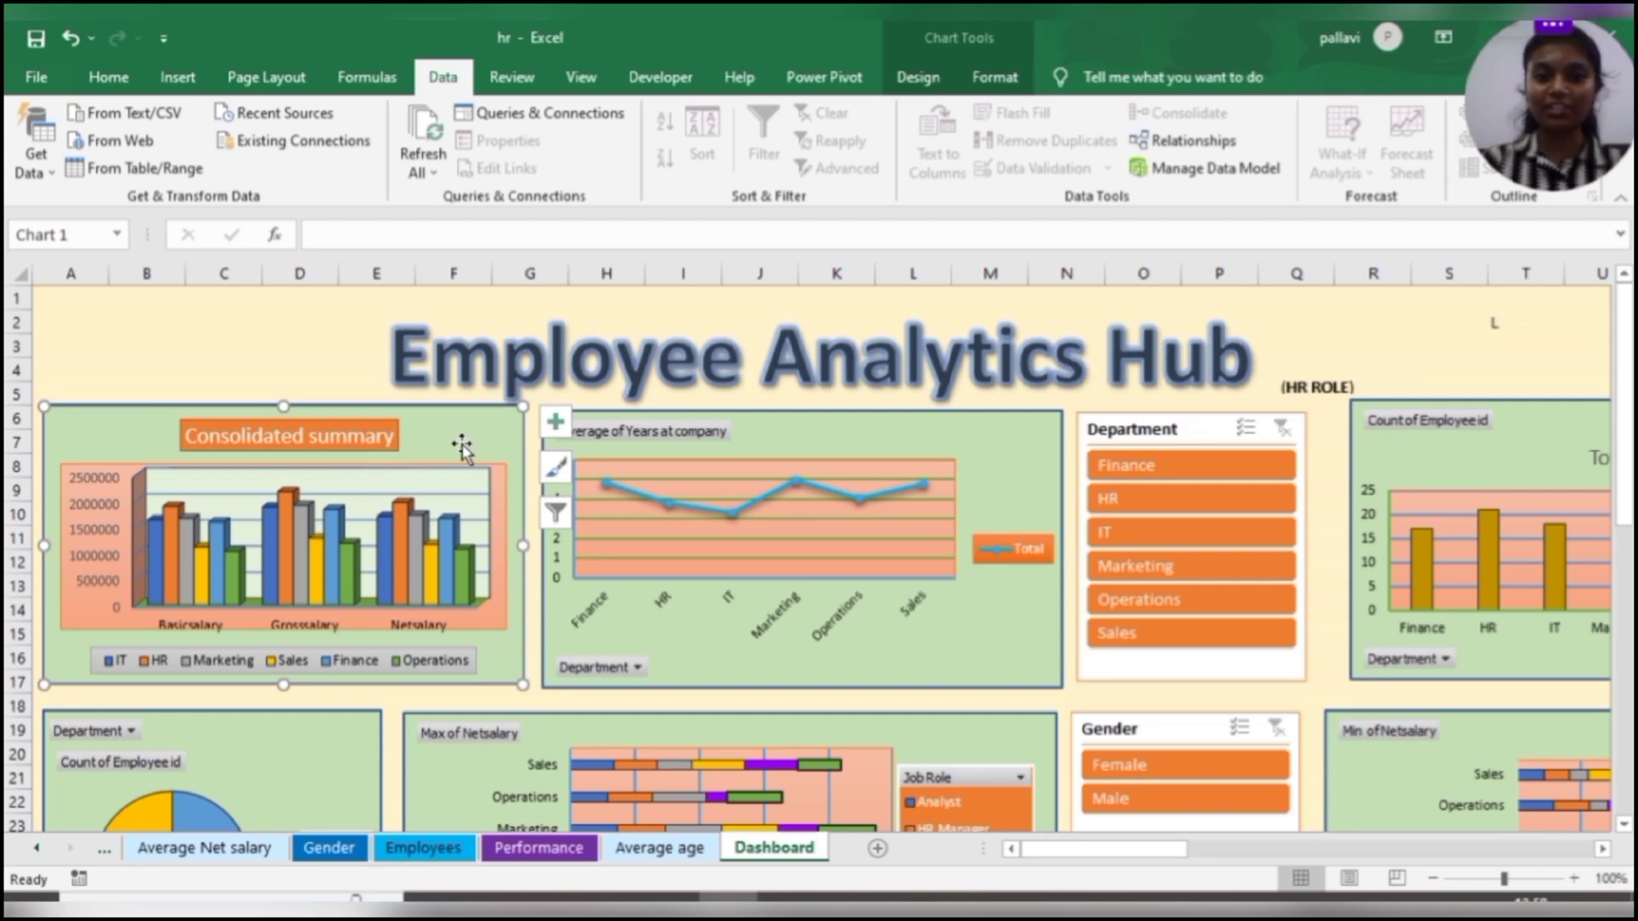
pyautogui.click(755, 462)
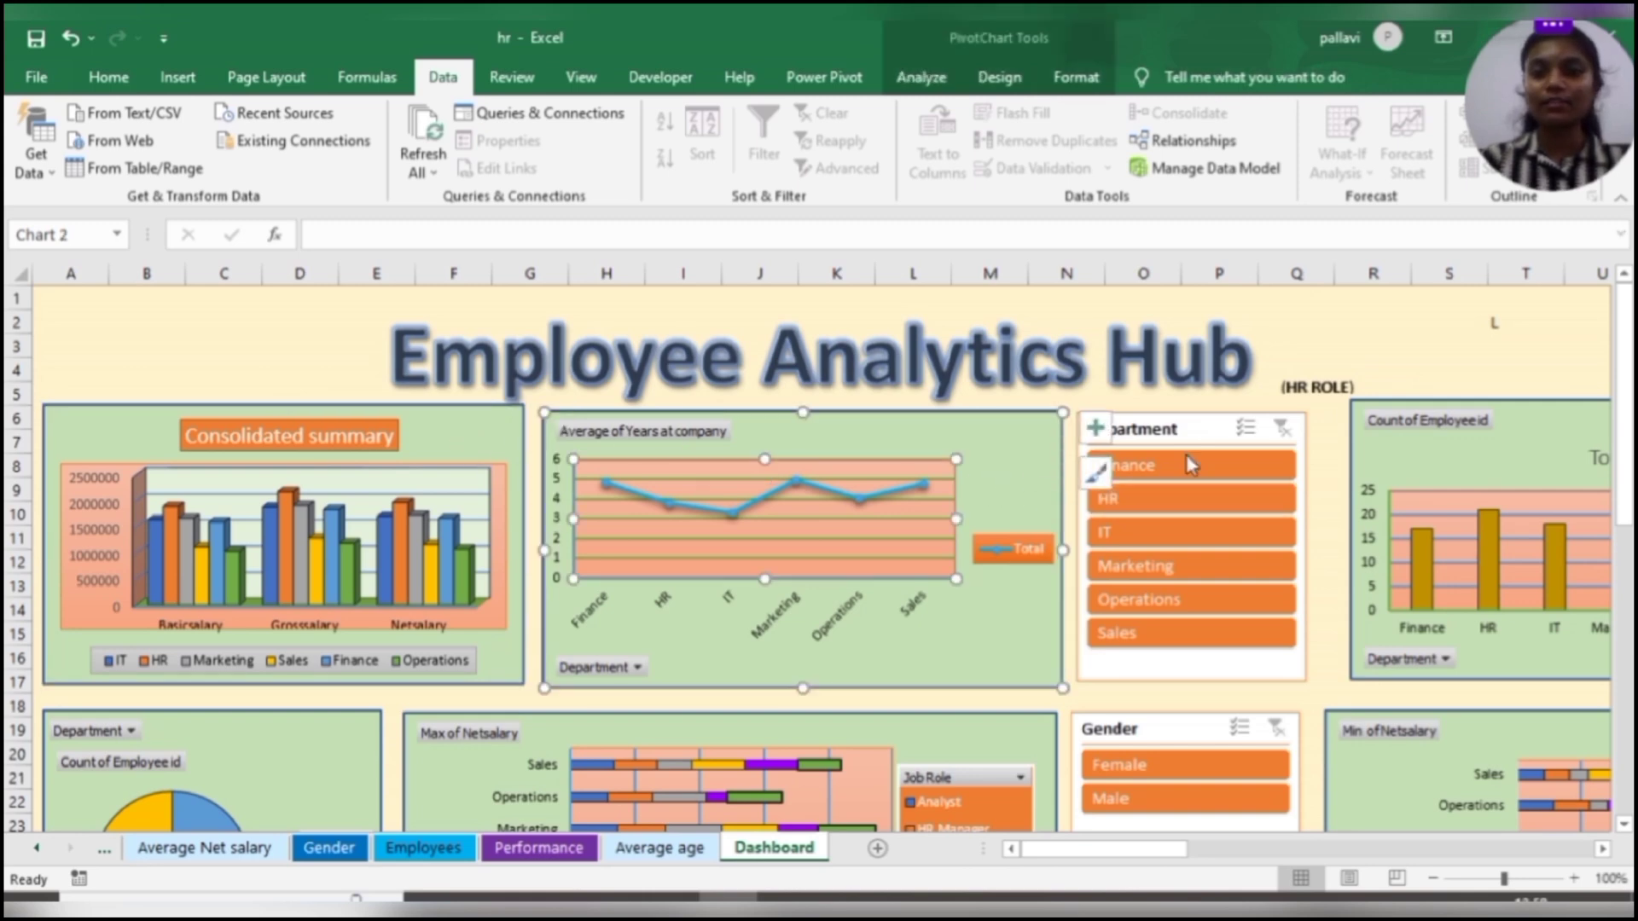
pyautogui.click(1218, 423)
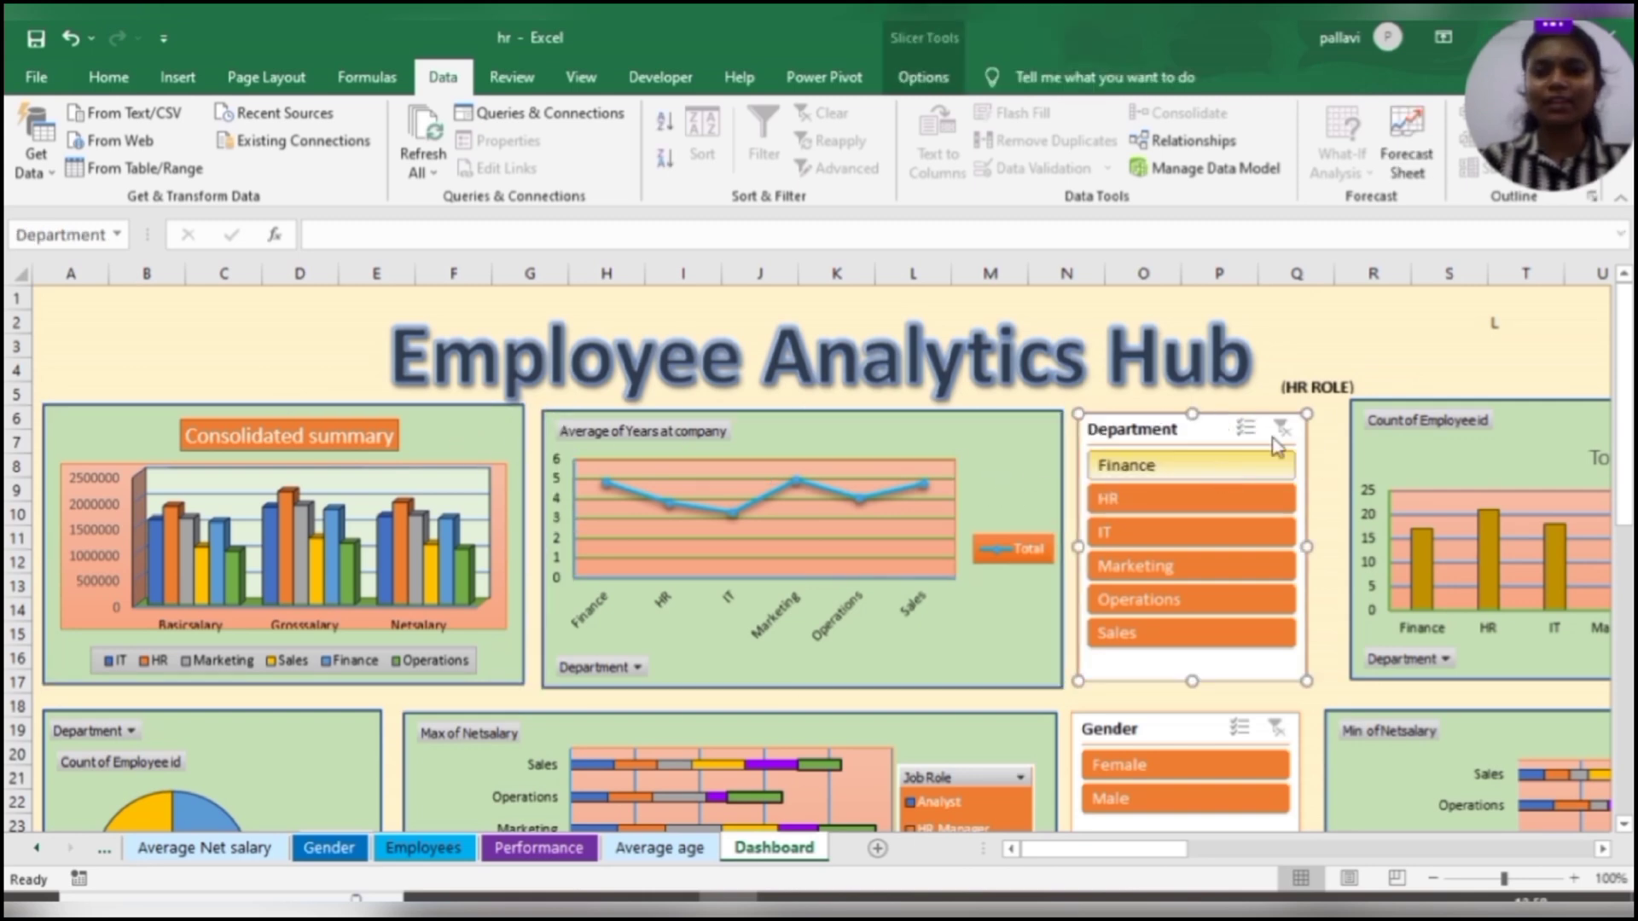
pyautogui.click(947, 84)
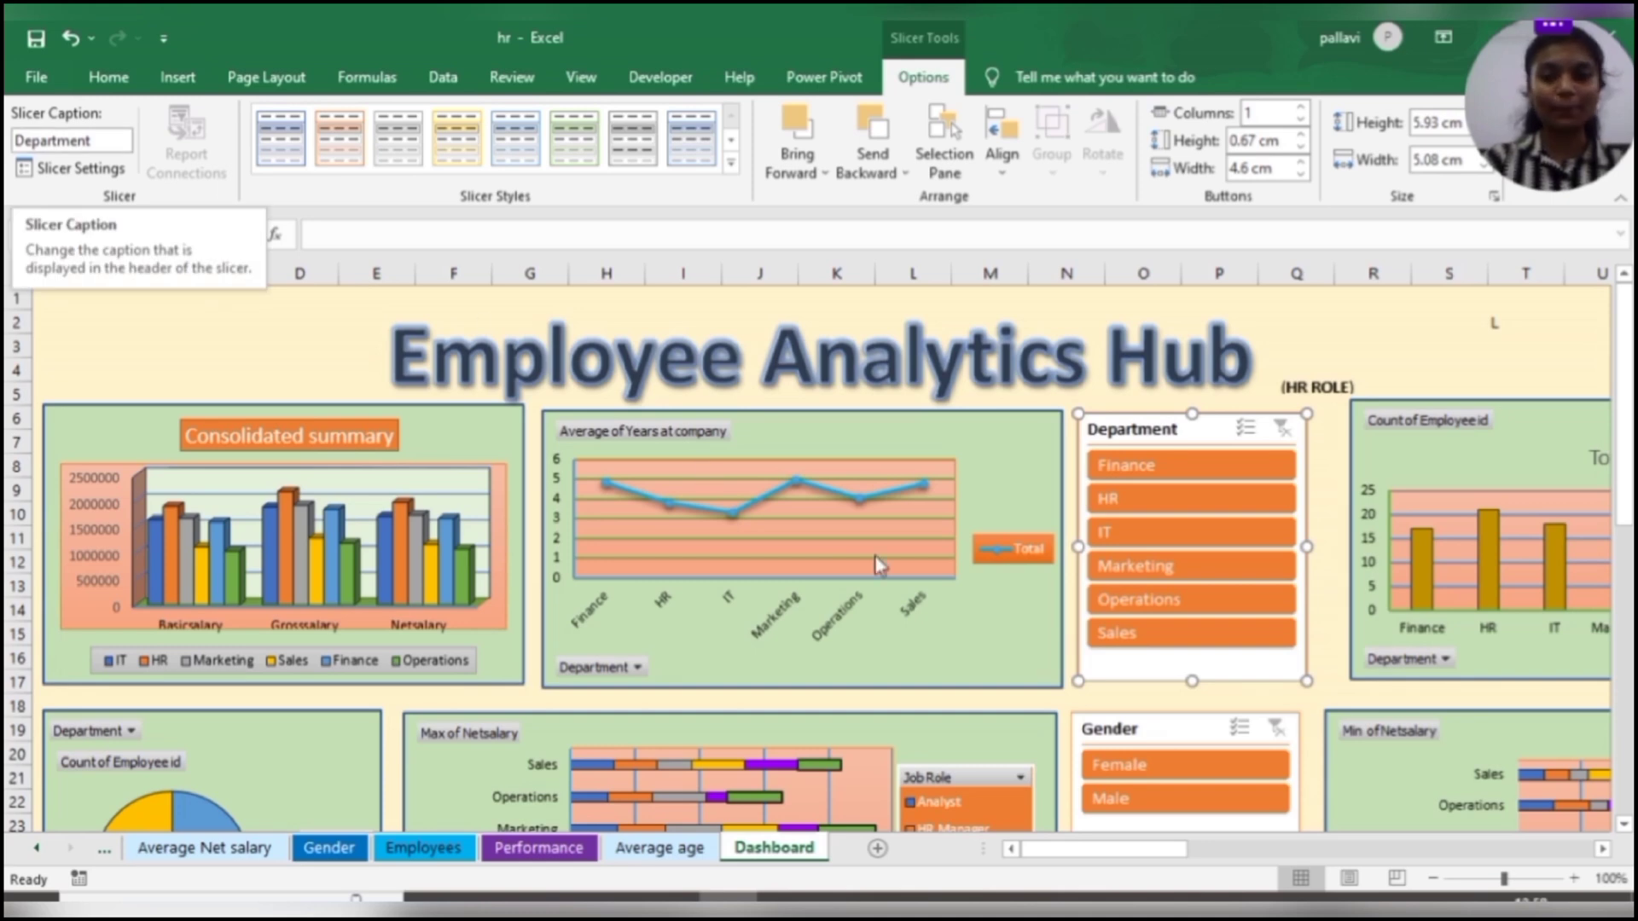
pyautogui.click(1162, 703)
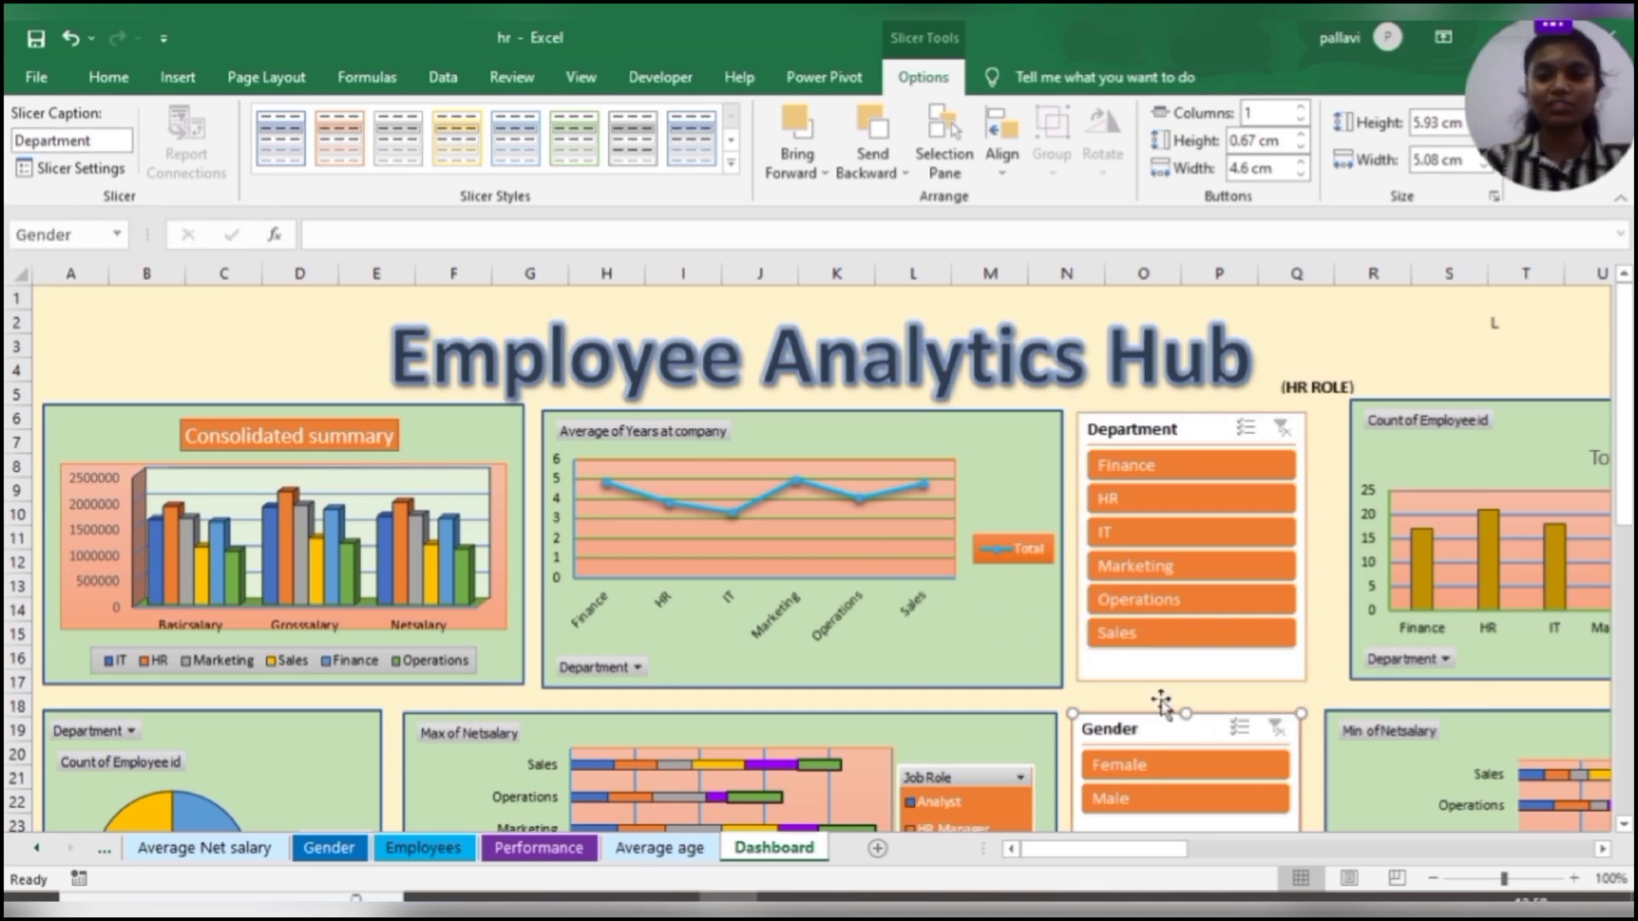
# Filter the dashboard to the Finance department with the Department slicer and look over the remaining charts
pyautogui.click(1172, 471)
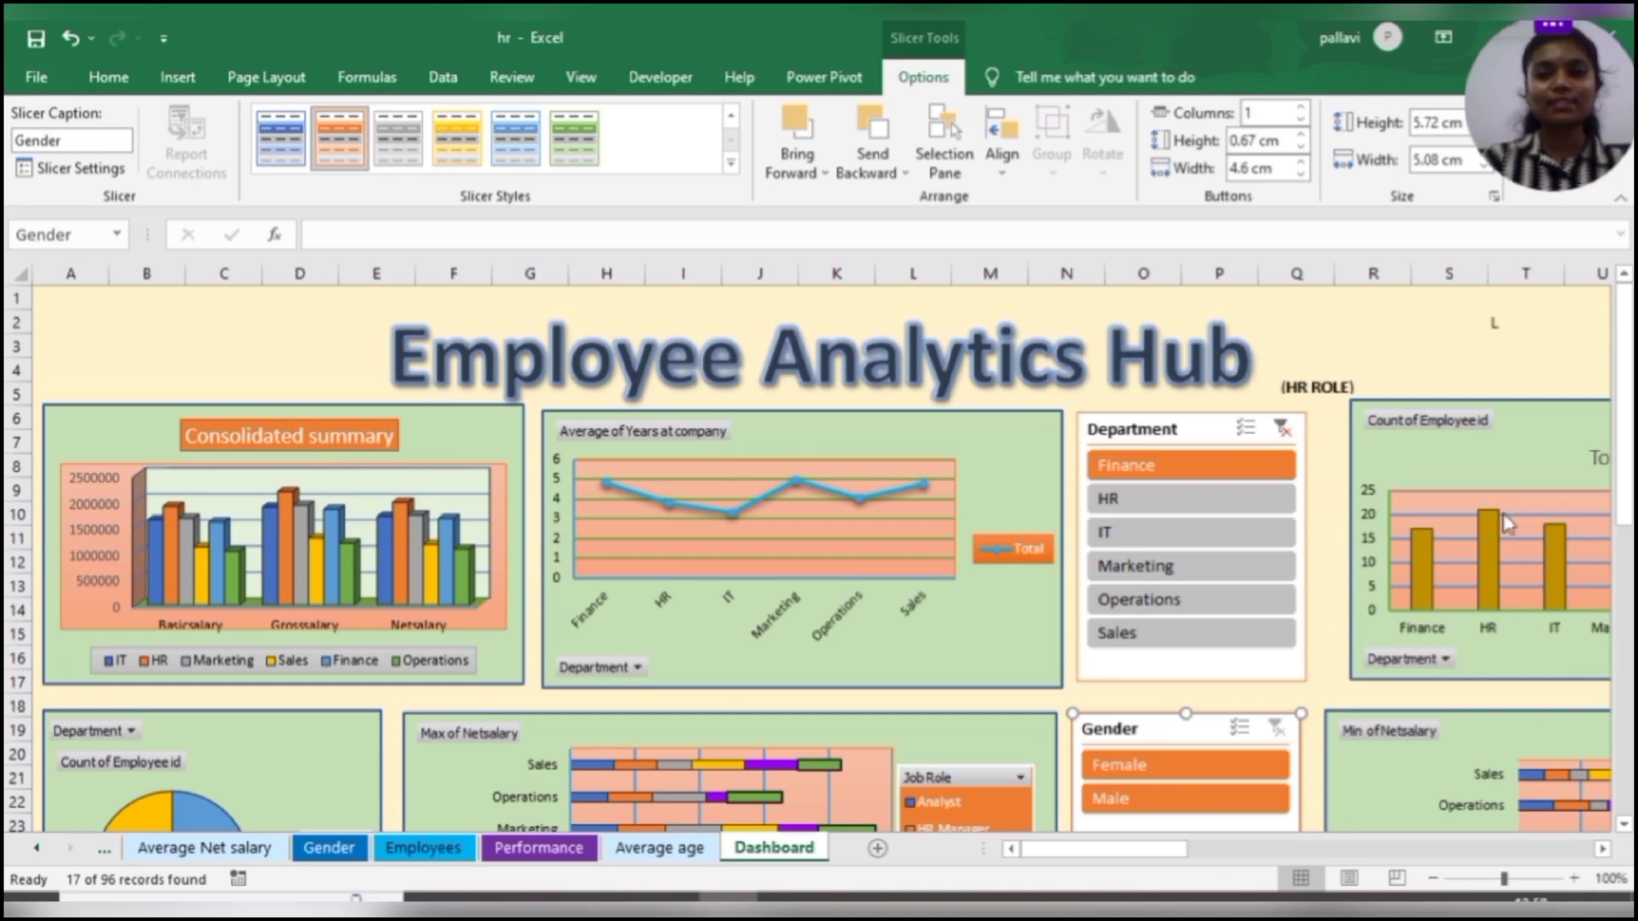
pyautogui.moveTo(1189, 849); pyautogui.dragTo(1401, 847)
pyautogui.moveTo(1628, 509); pyautogui.dragTo(1628, 636)
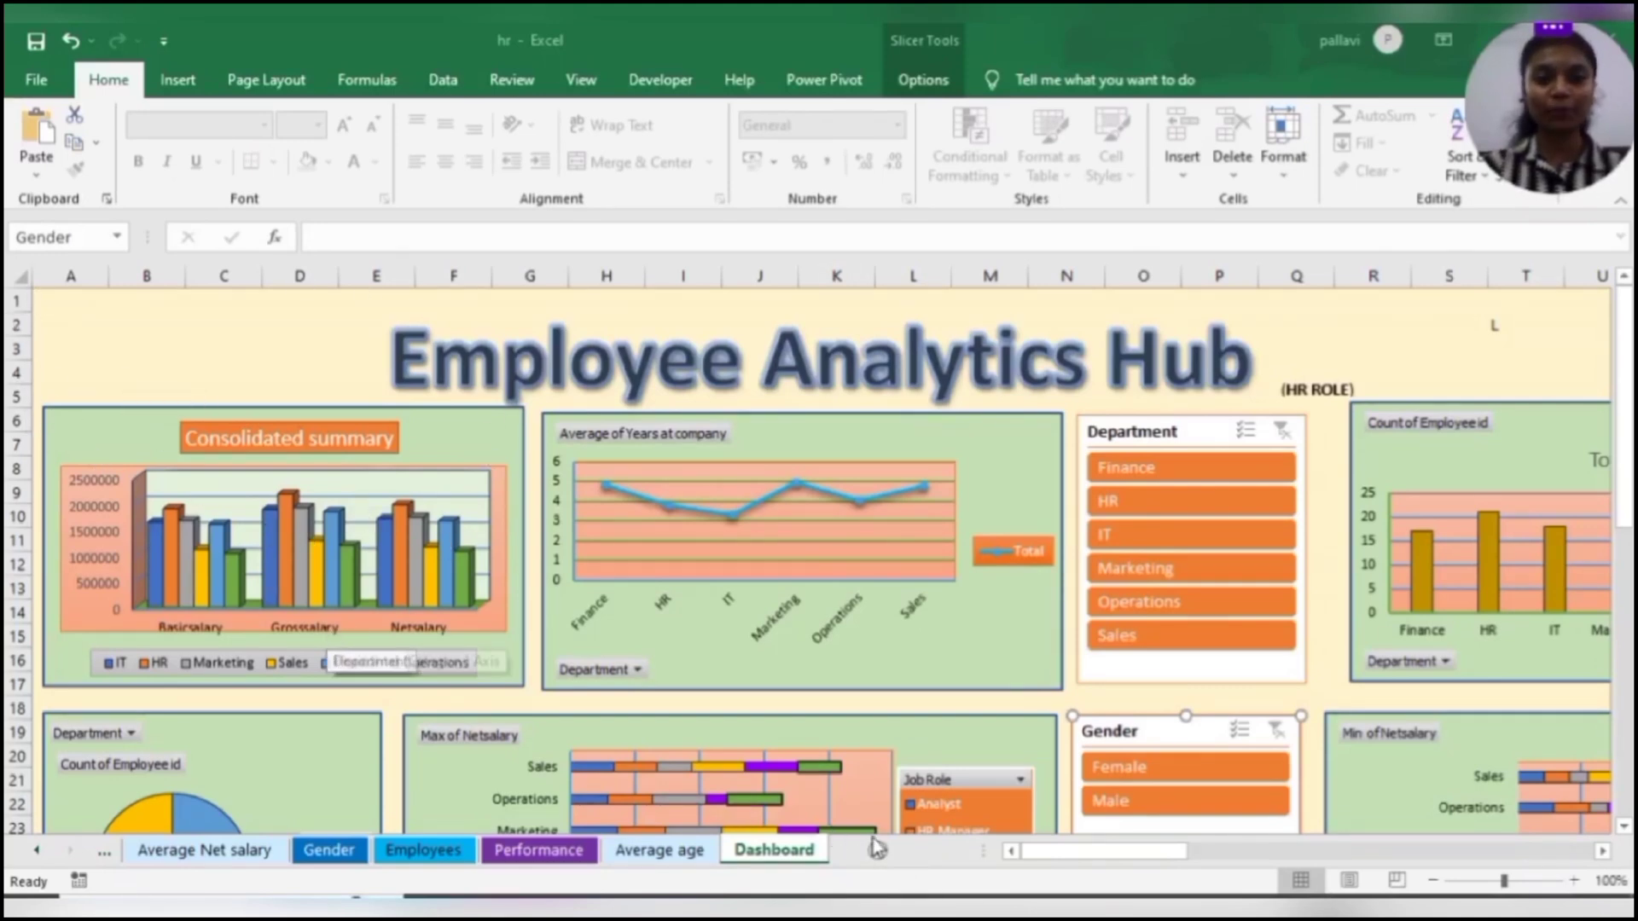
# Set the tab color of the Employee detail sheet to the darkest gold theme shade
pyautogui.click(110, 854)
pyautogui.click(102, 853)
pyautogui.click(99, 851)
pyautogui.click(97, 850)
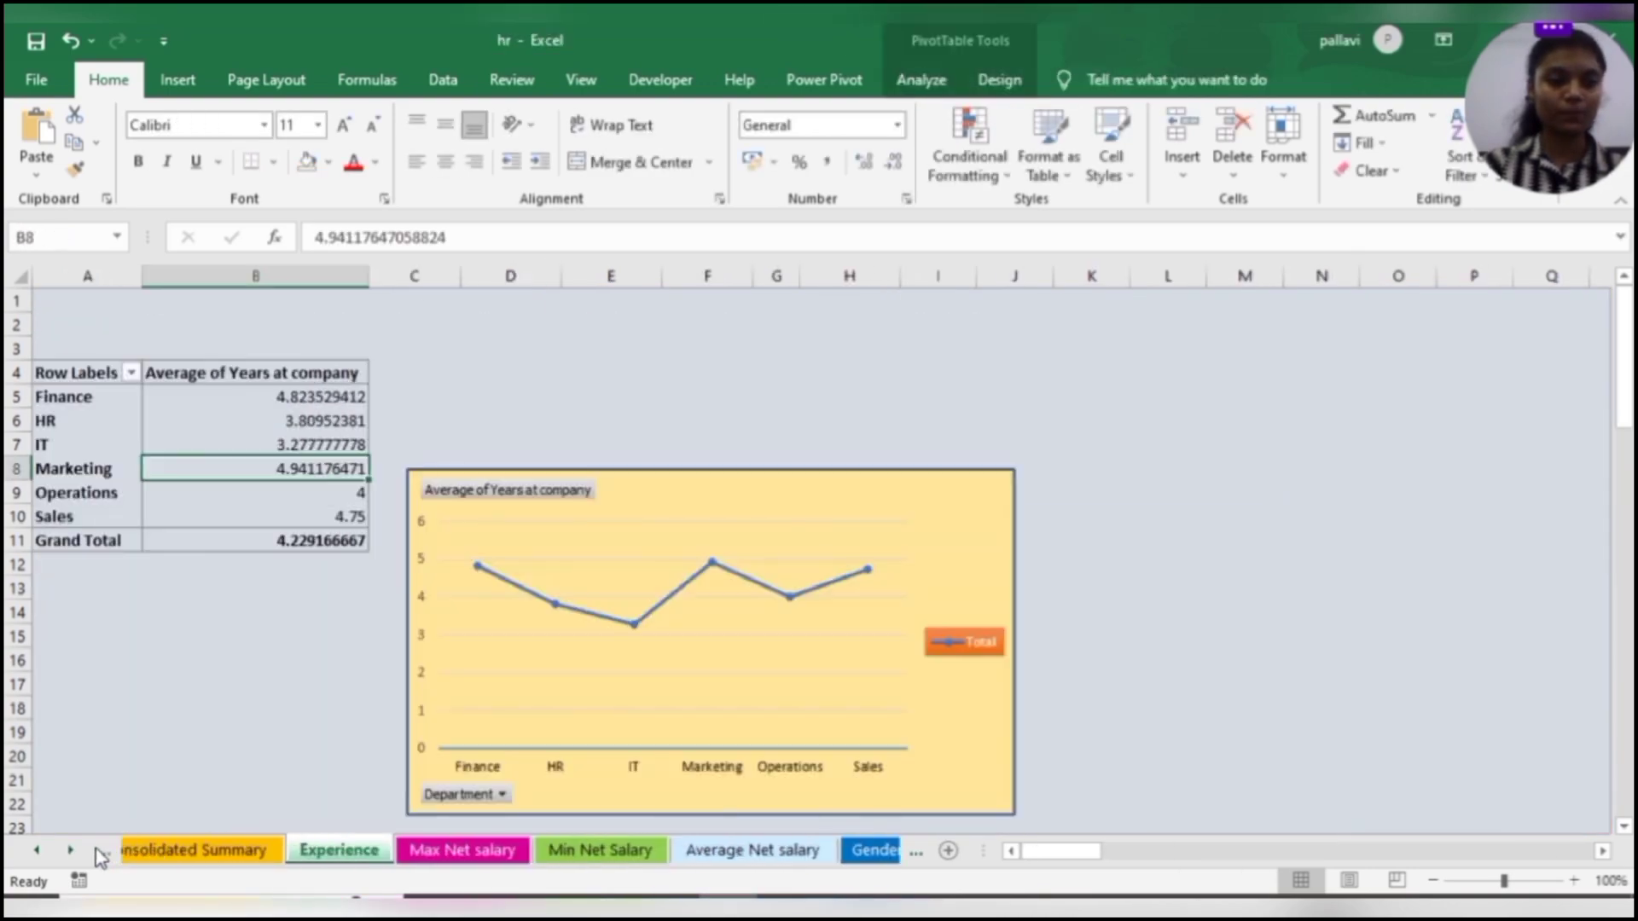
pyautogui.click(99, 853)
pyautogui.click(99, 853)
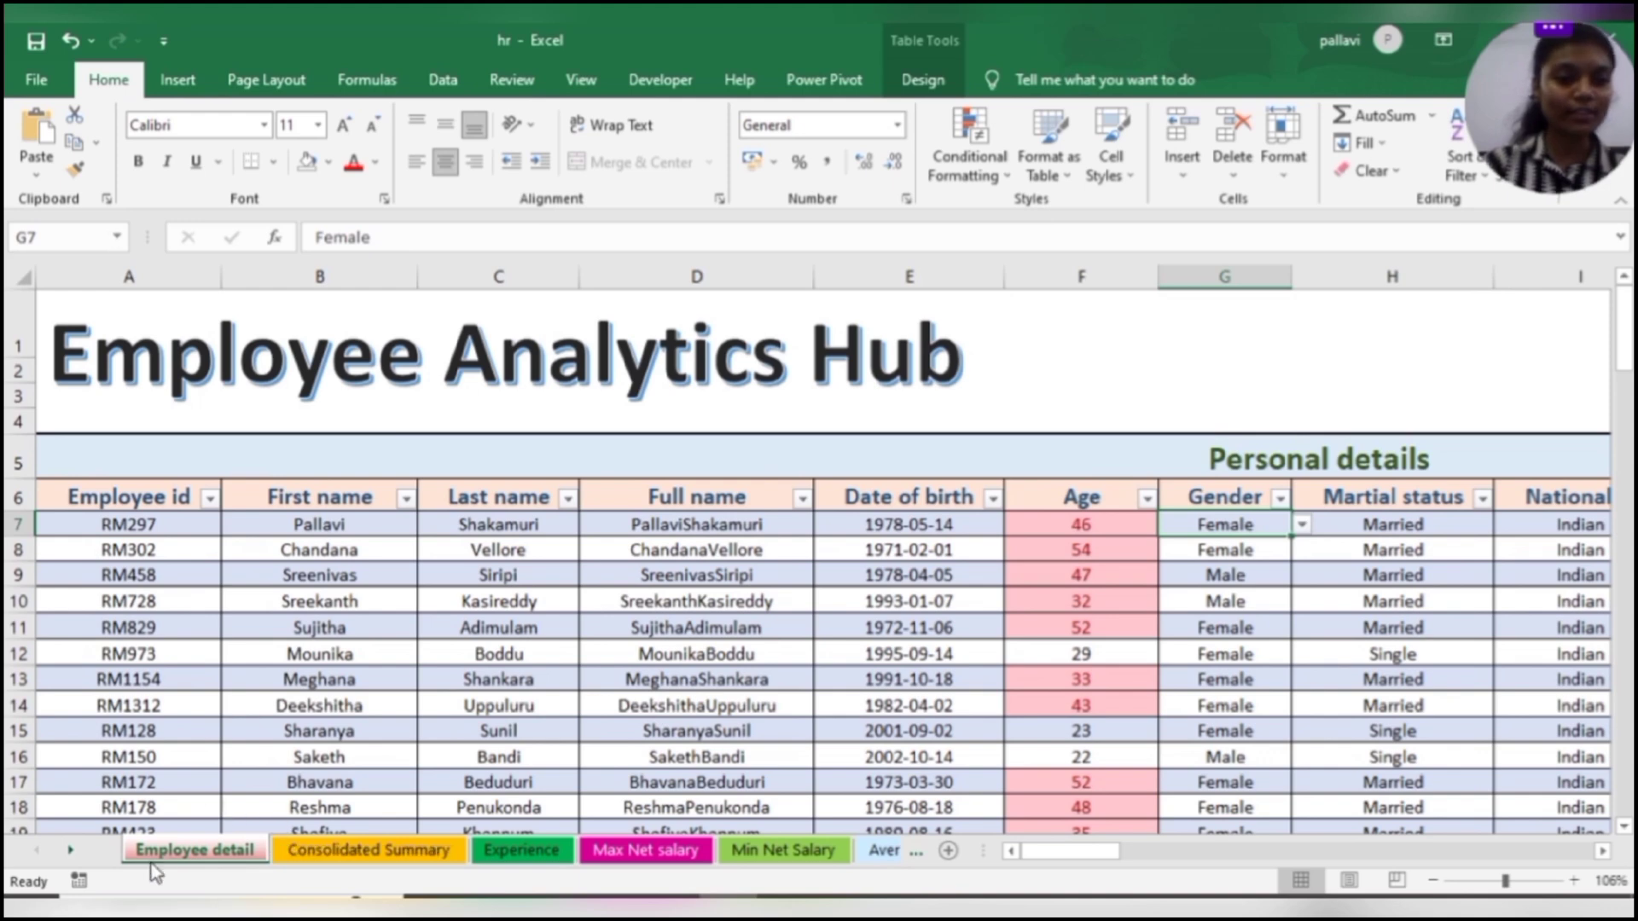
pyautogui.rightClick(198, 853)
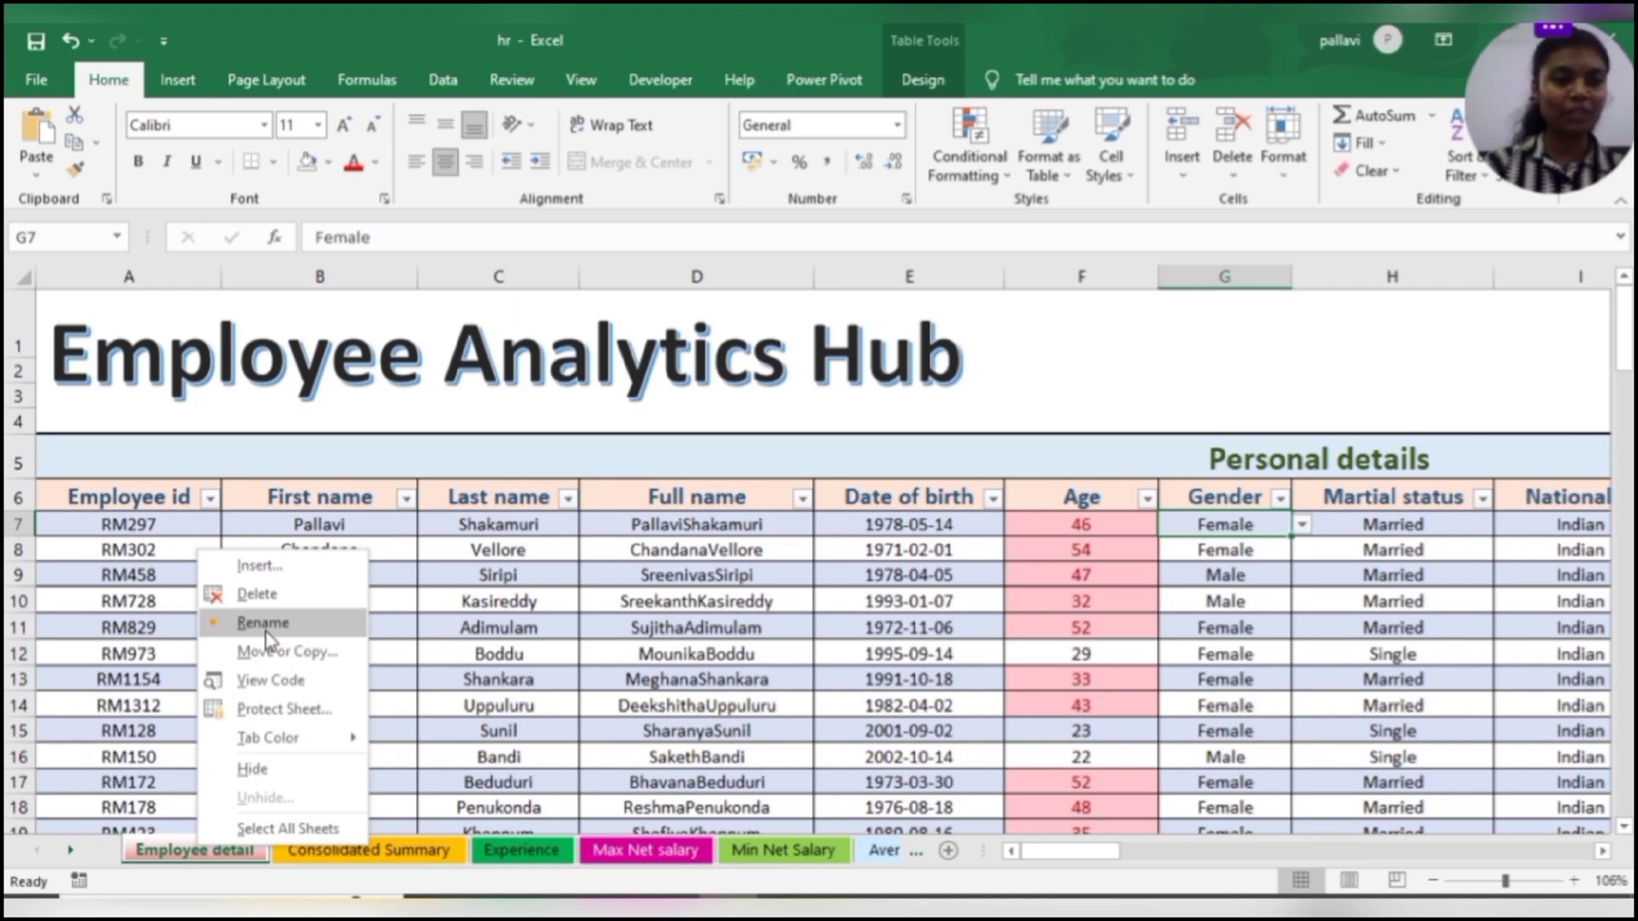
pyautogui.moveTo(277, 740)
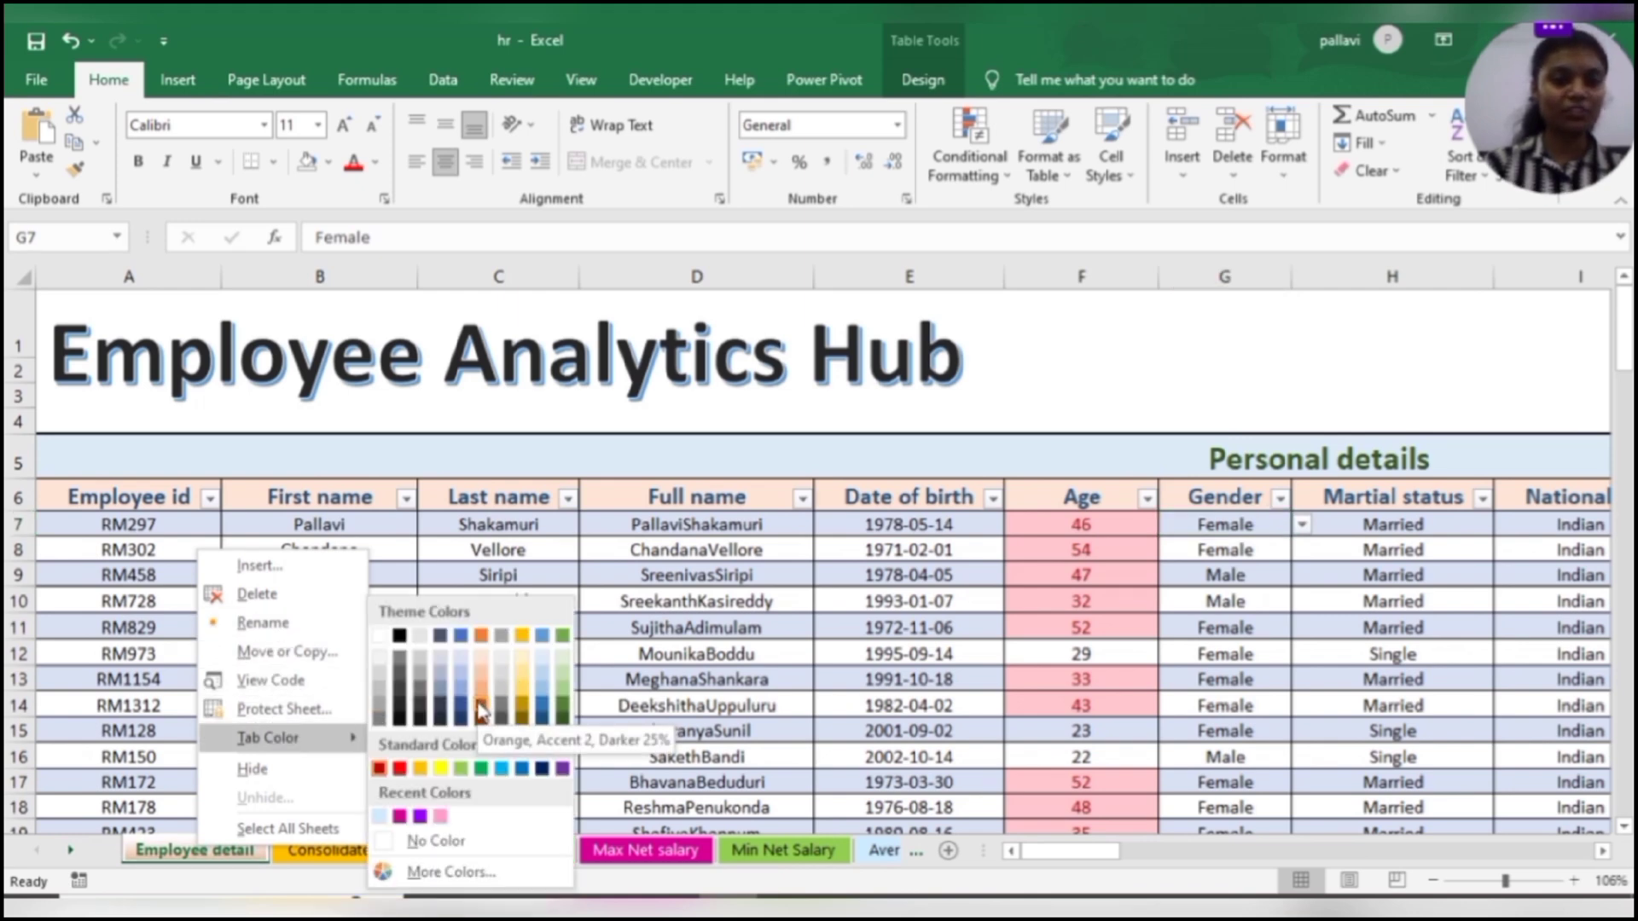
pyautogui.click(524, 725)
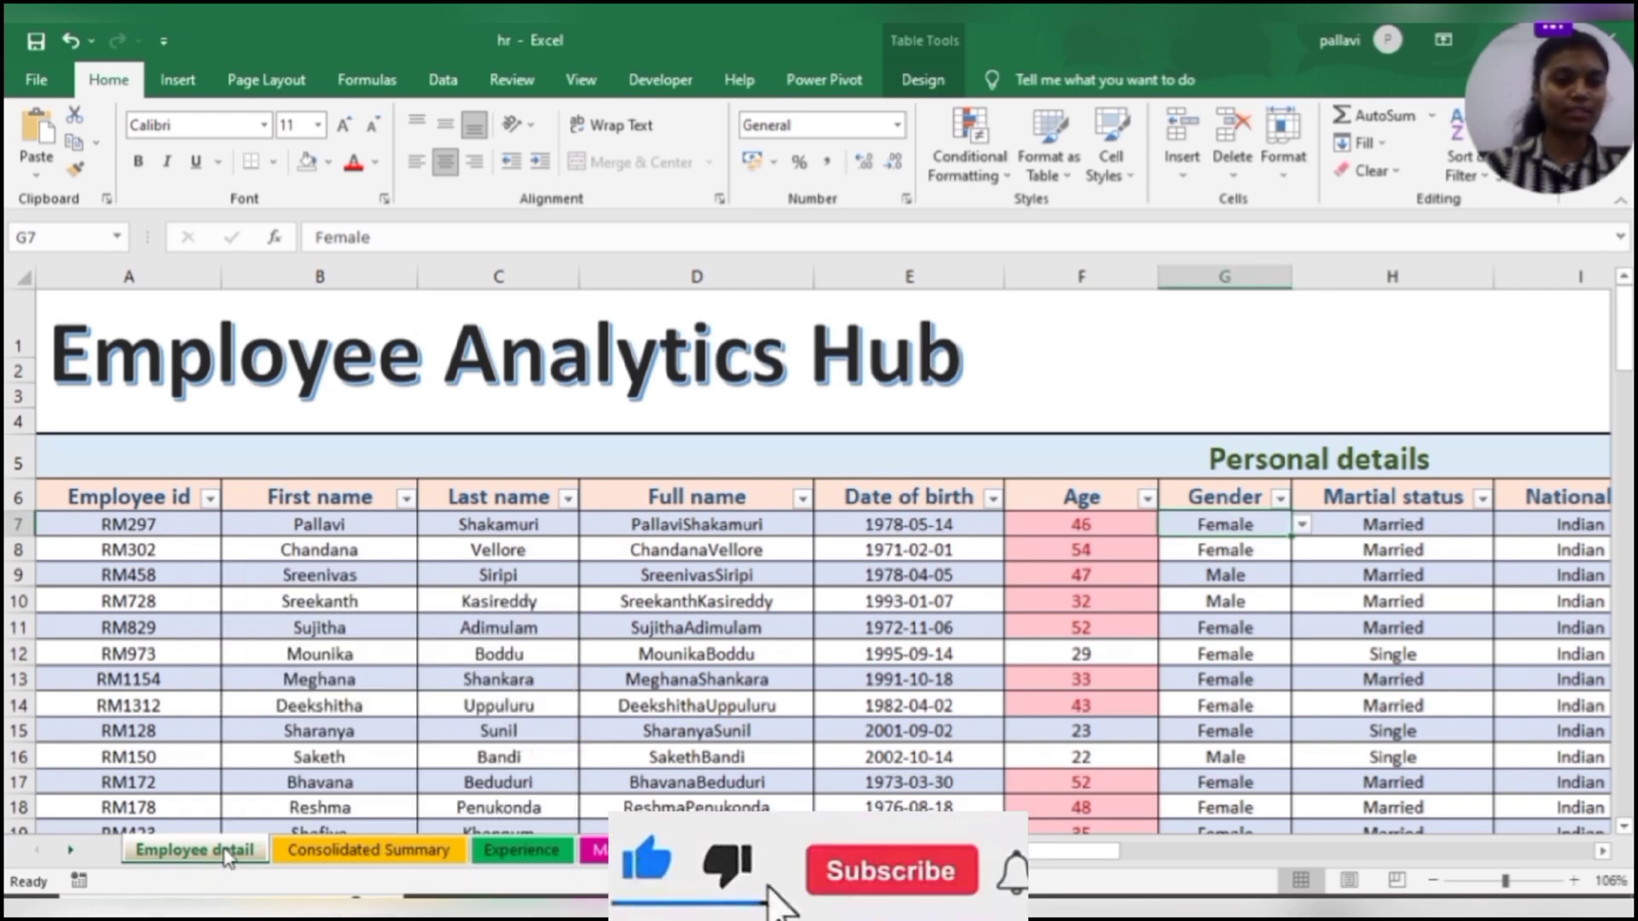
# Look through every sheet in order from Consolidated Summary to Dashboard
pyautogui.click(328, 850)
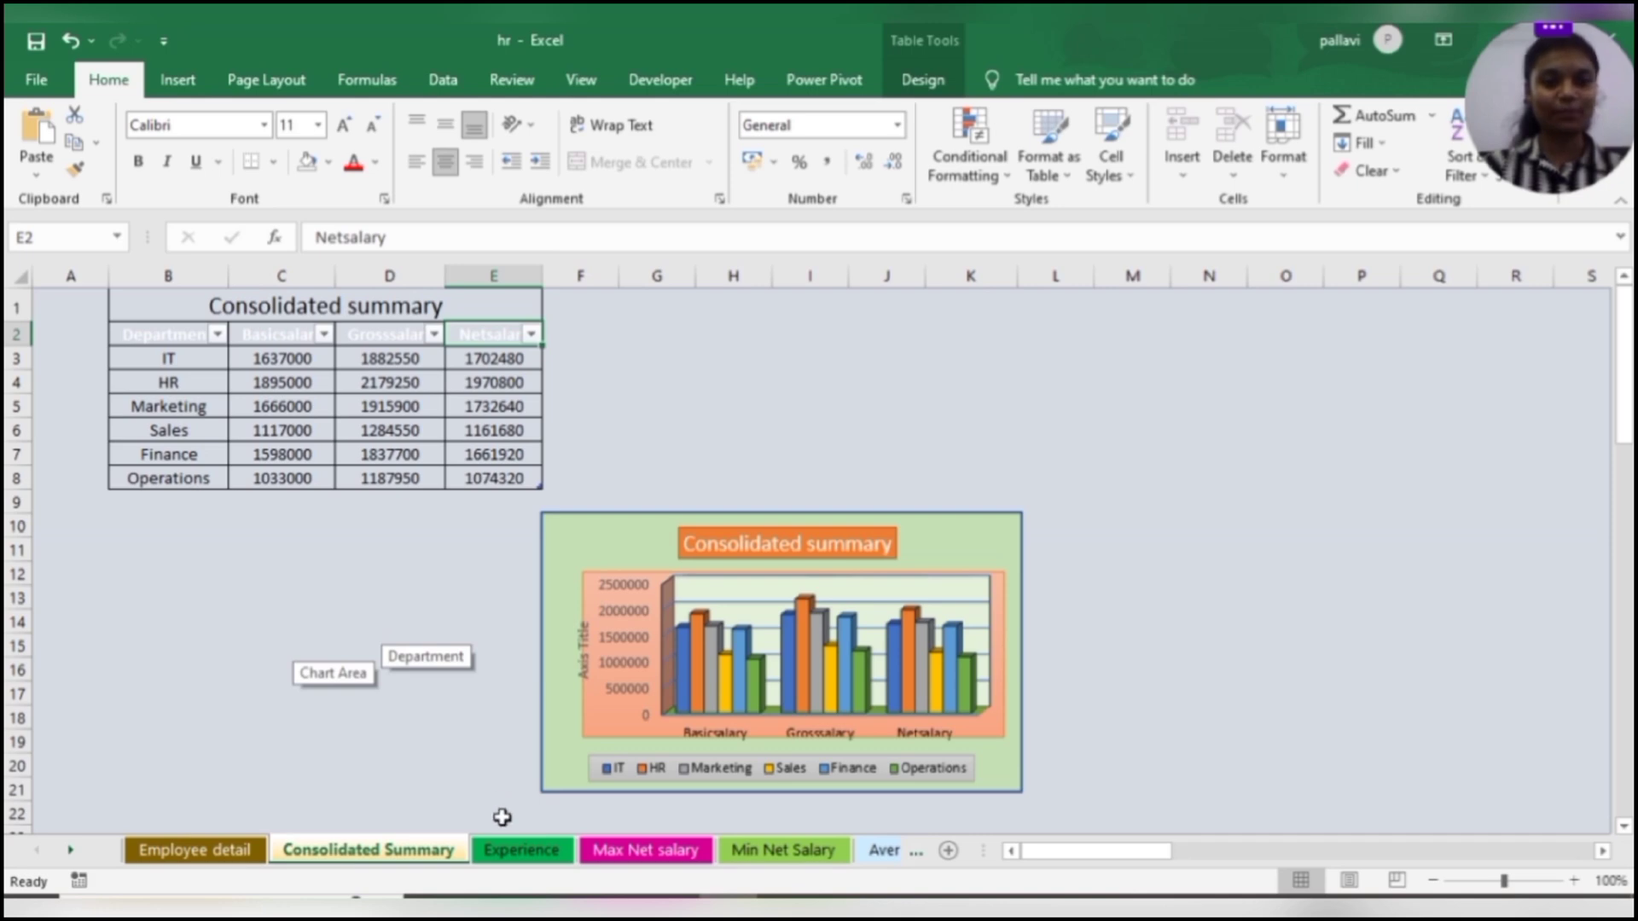
pyautogui.click(523, 850)
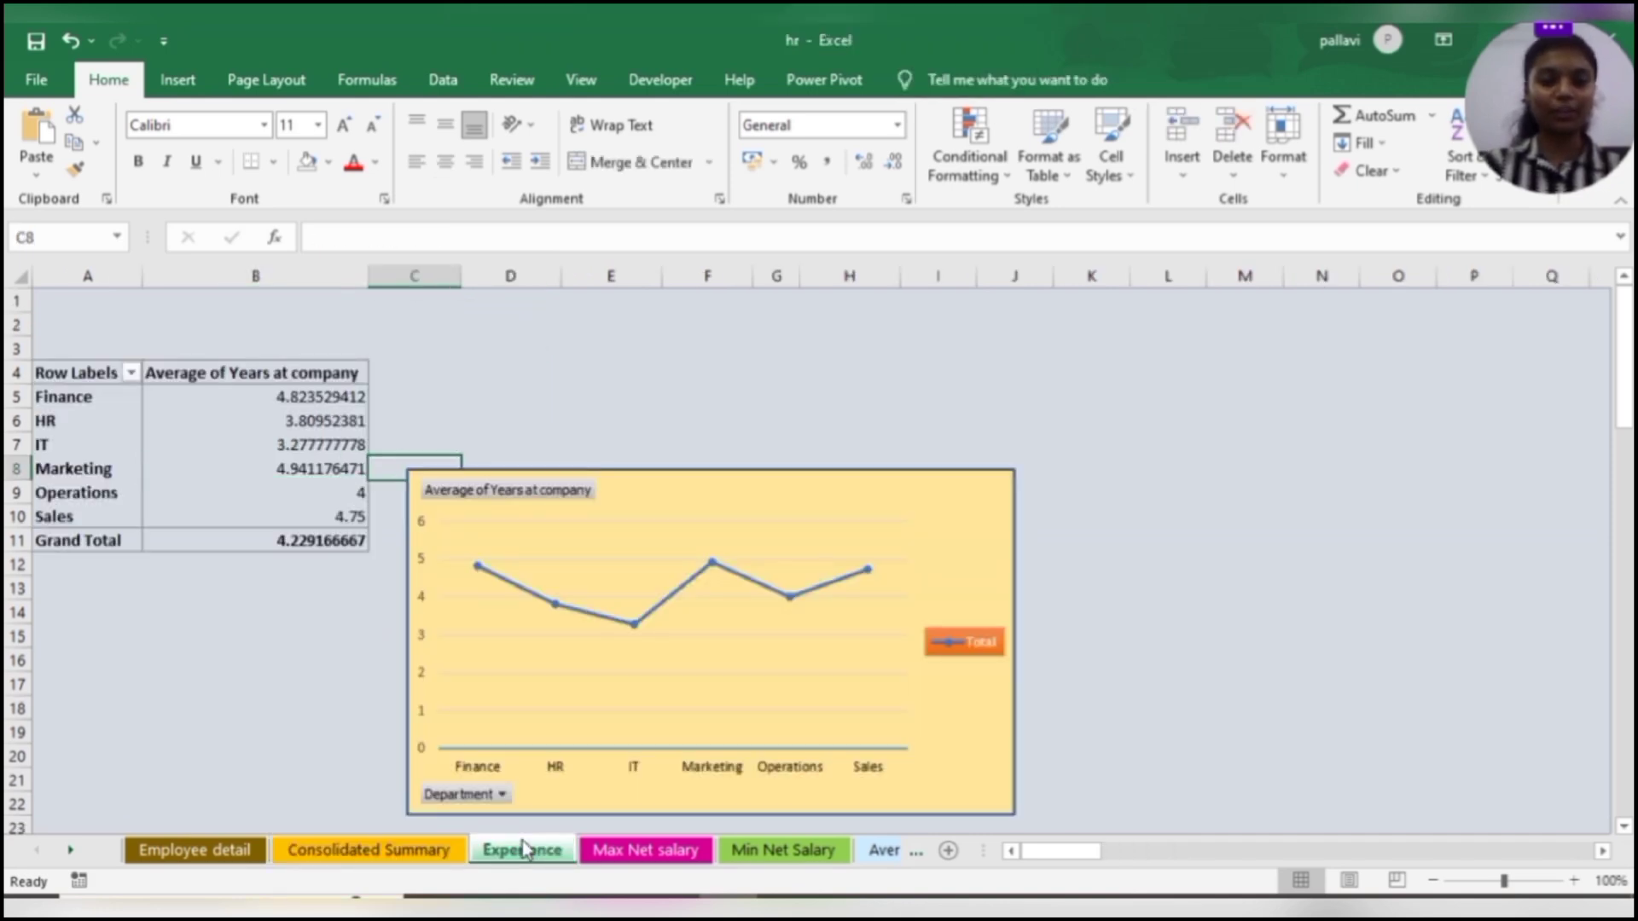
pyautogui.click(632, 853)
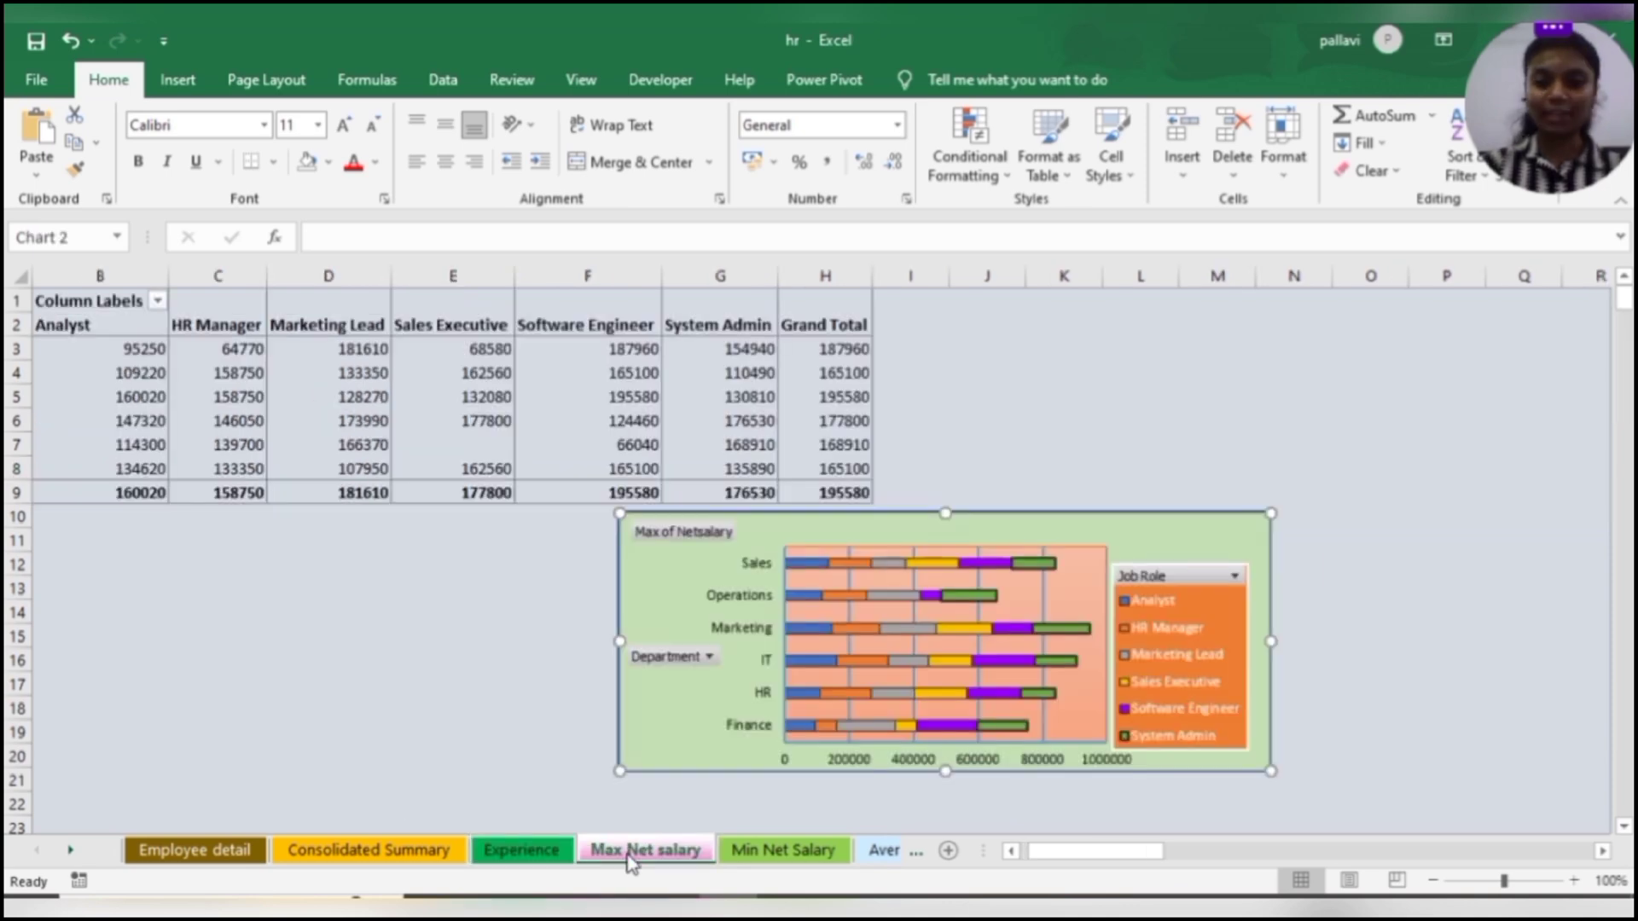
pyautogui.click(785, 850)
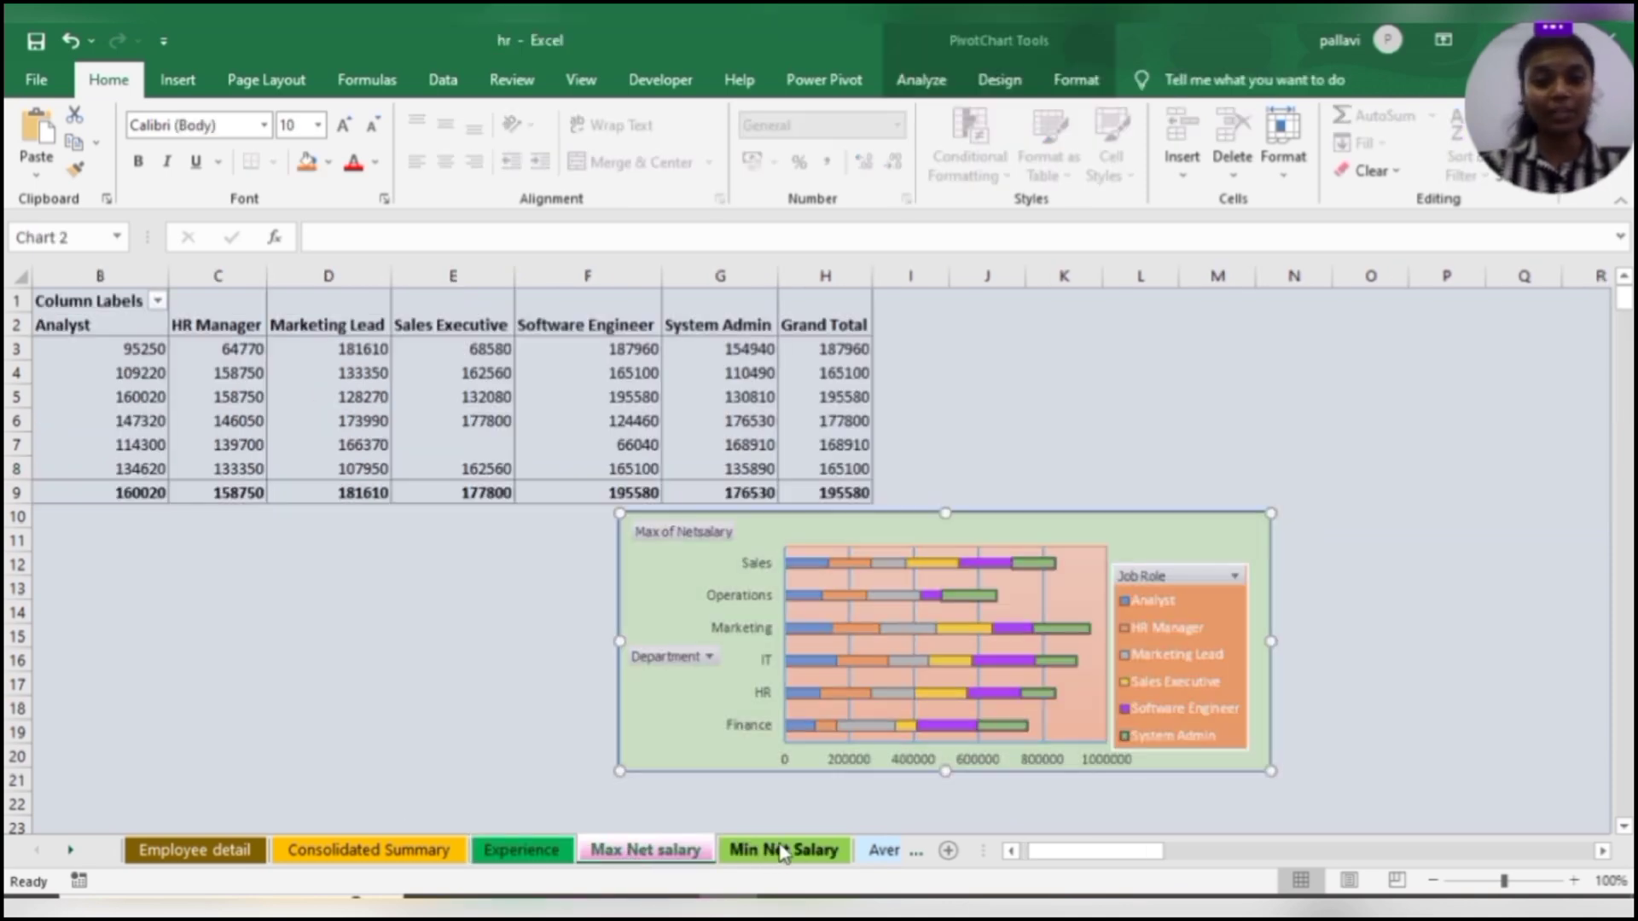
pyautogui.click(869, 851)
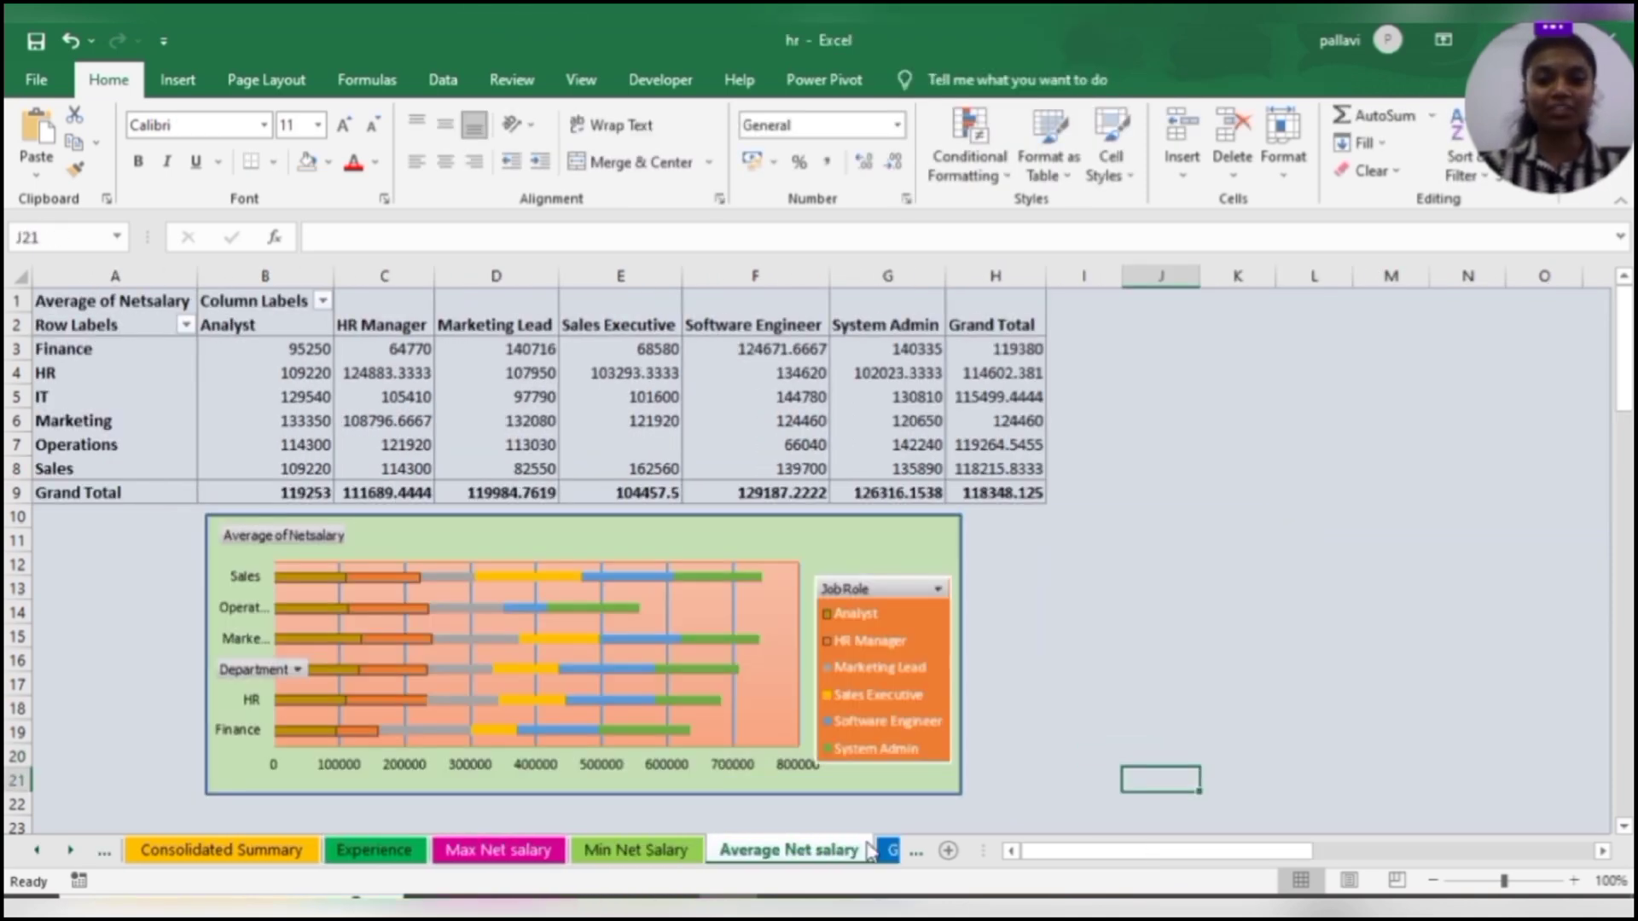
pyautogui.click(891, 850)
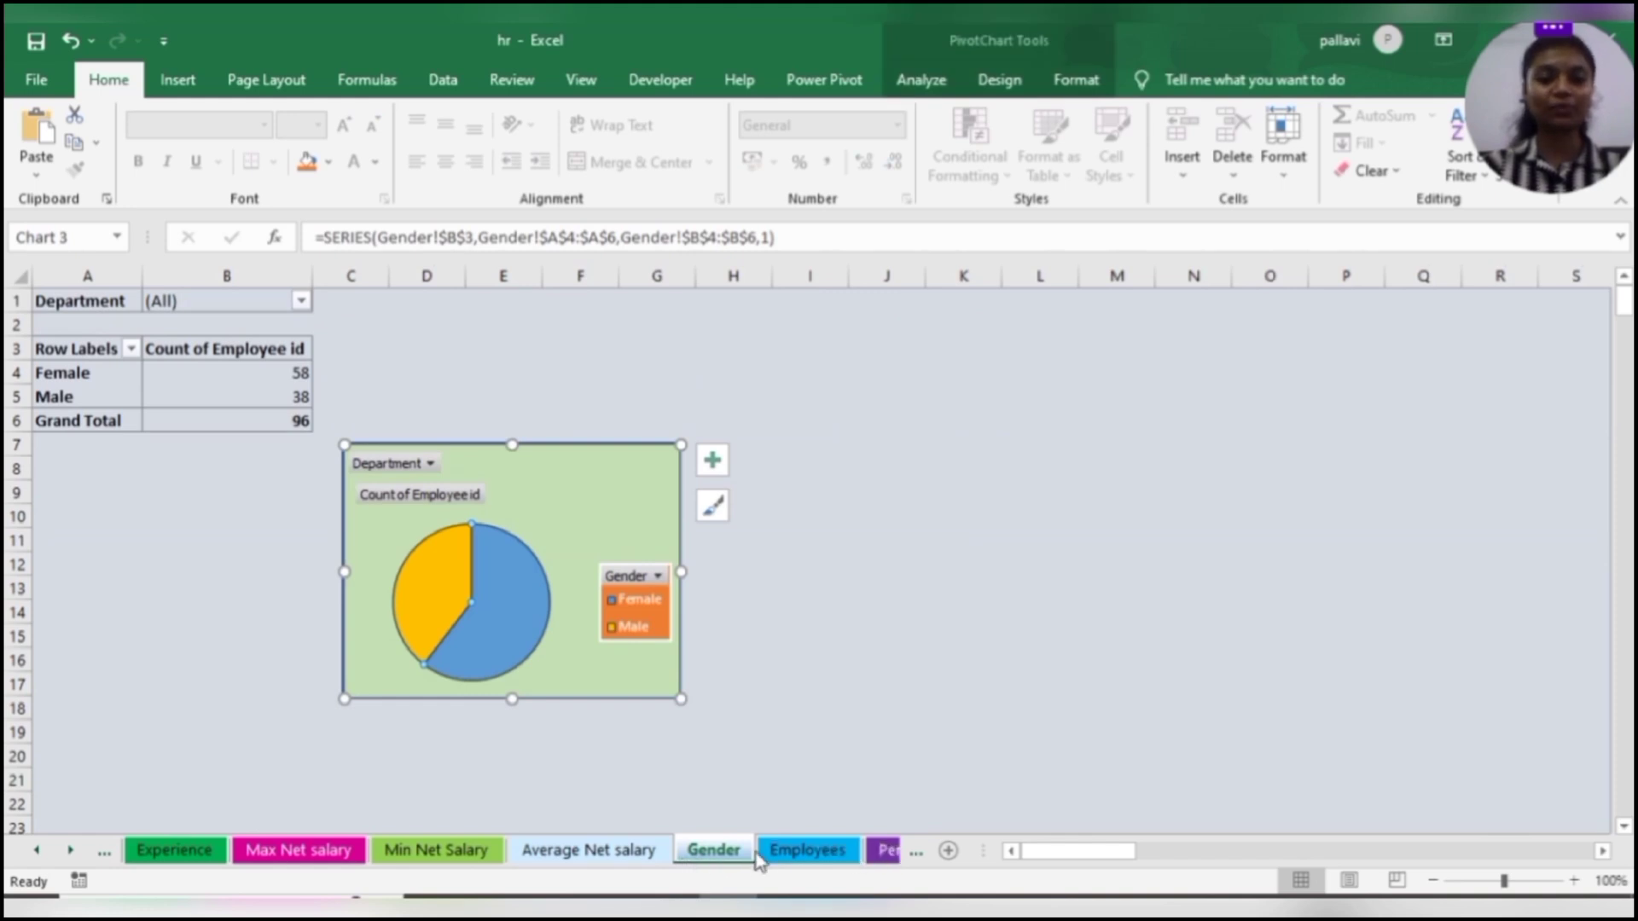
pyautogui.click(789, 852)
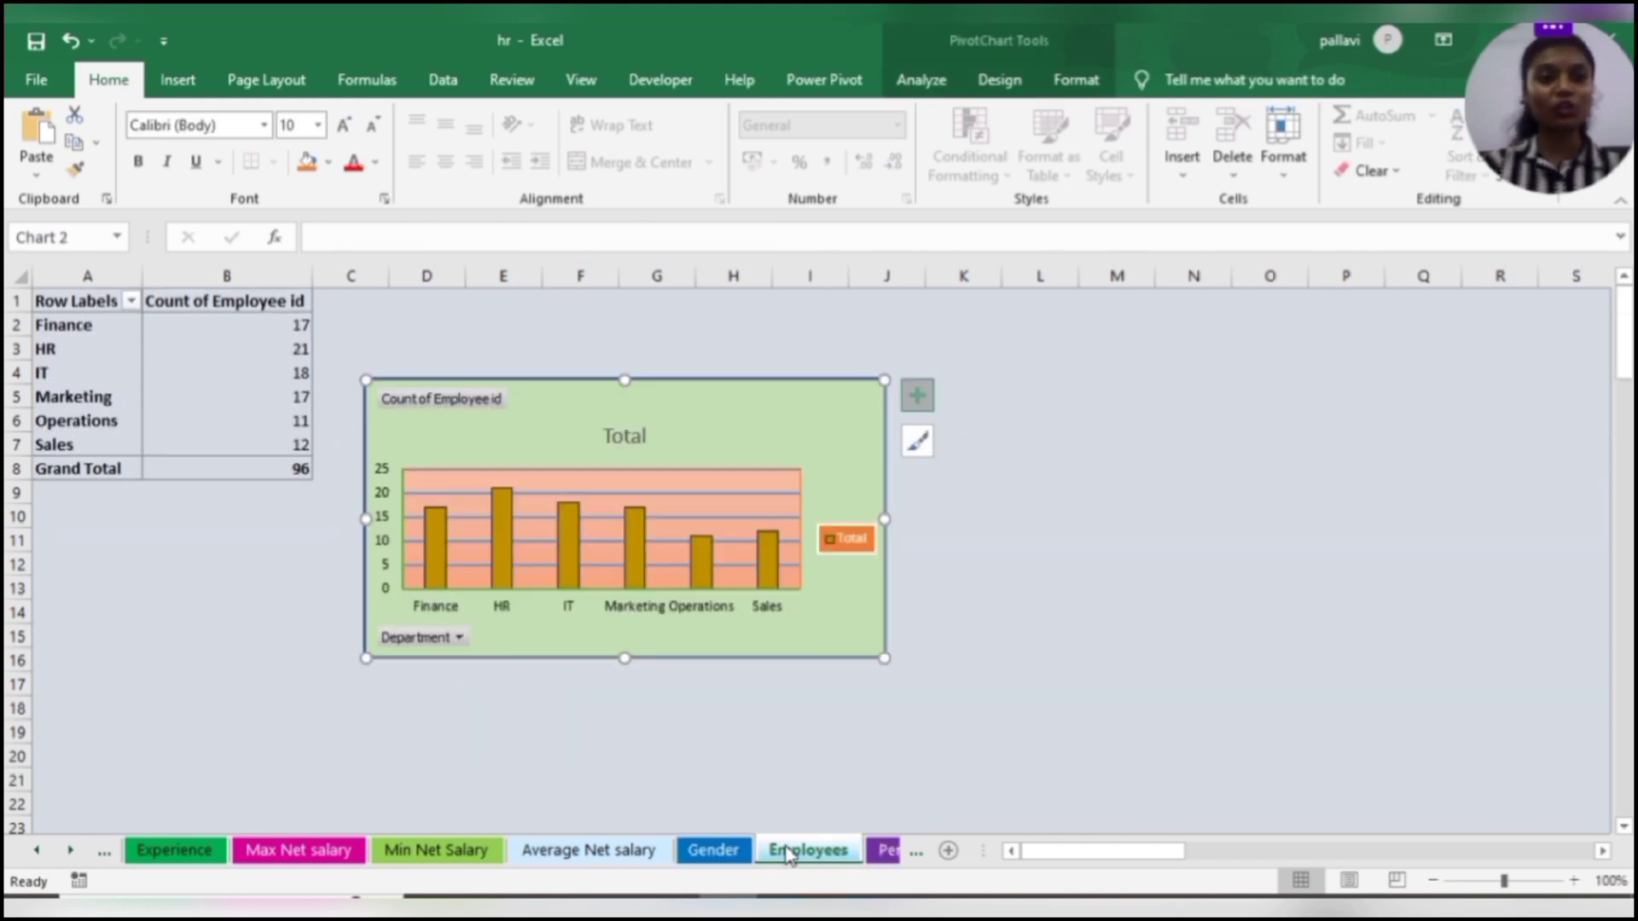
pyautogui.click(887, 850)
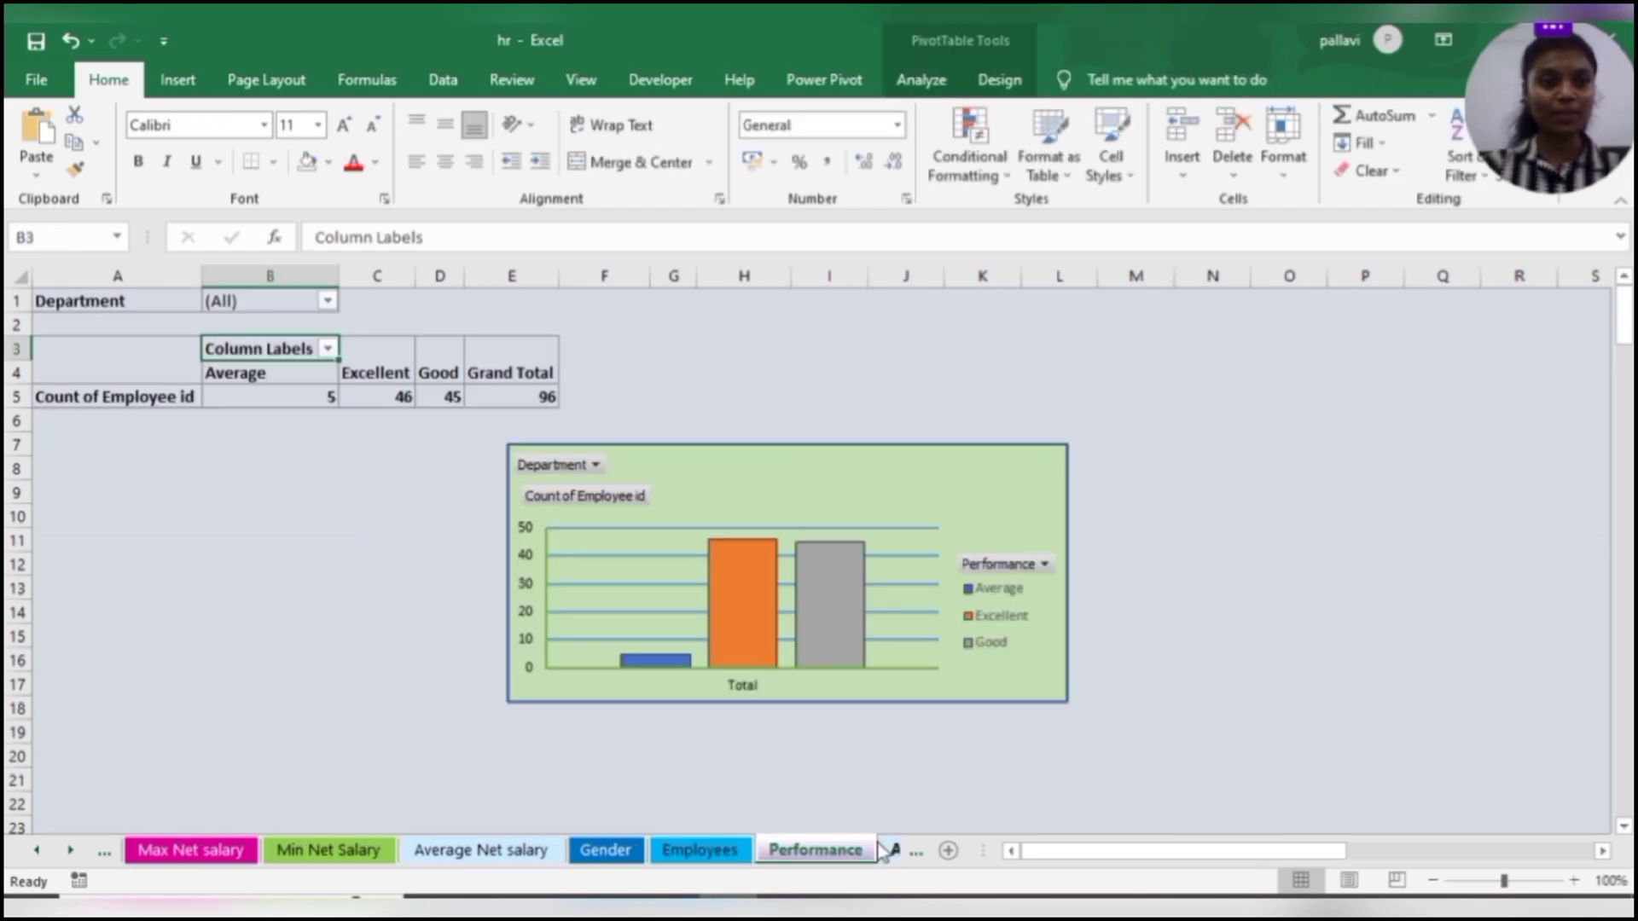
pyautogui.click(895, 850)
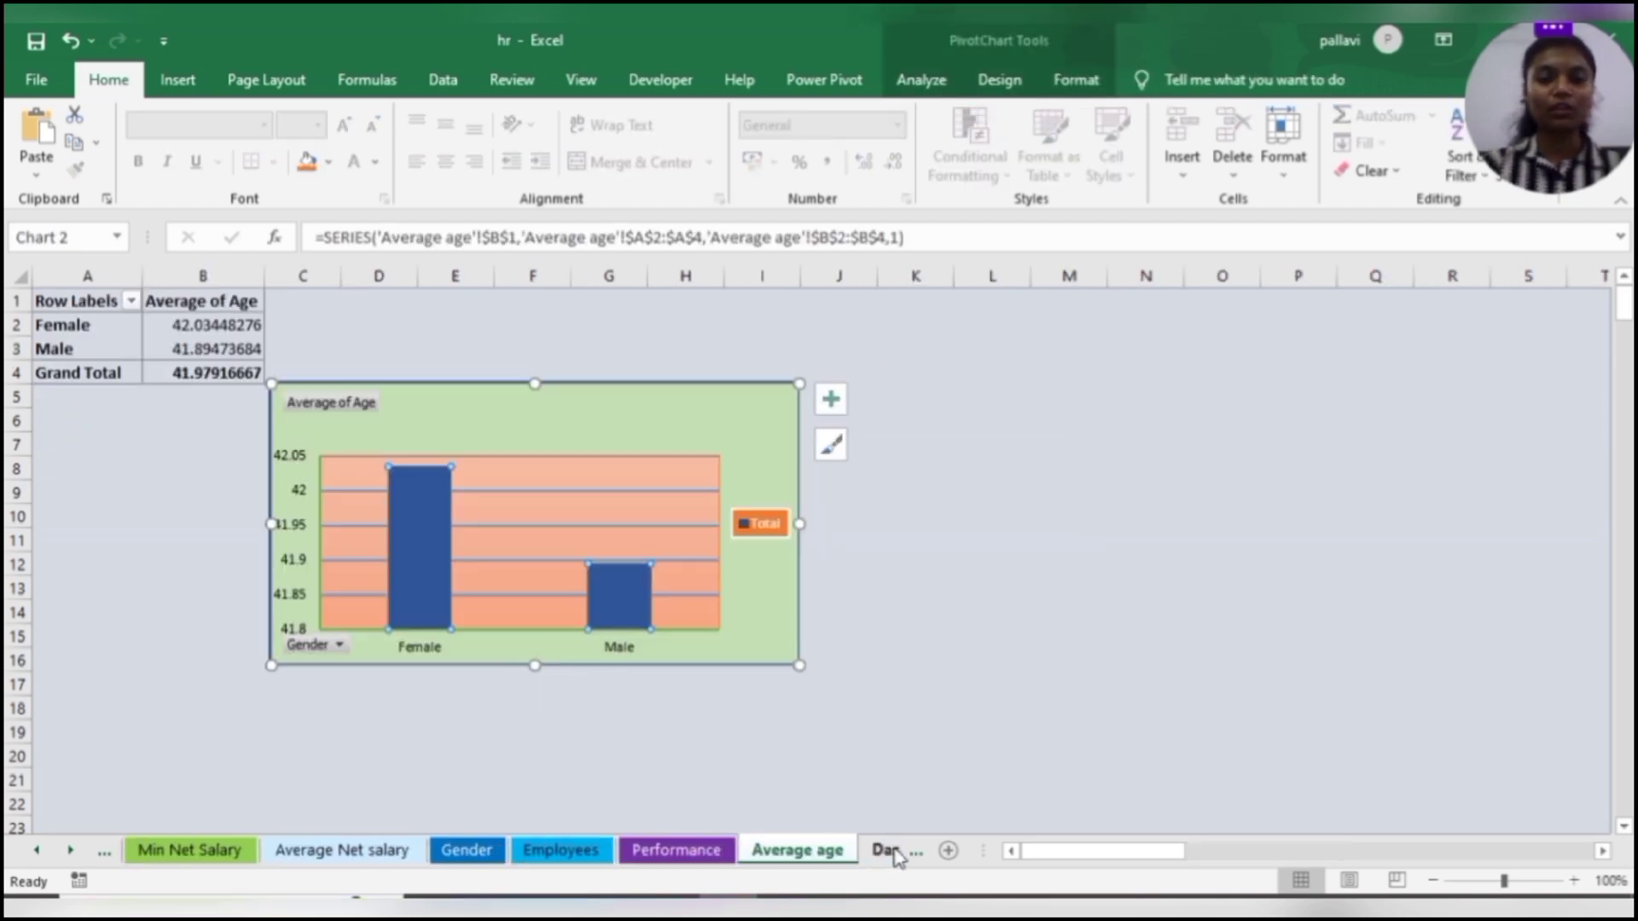
pyautogui.click(887, 851)
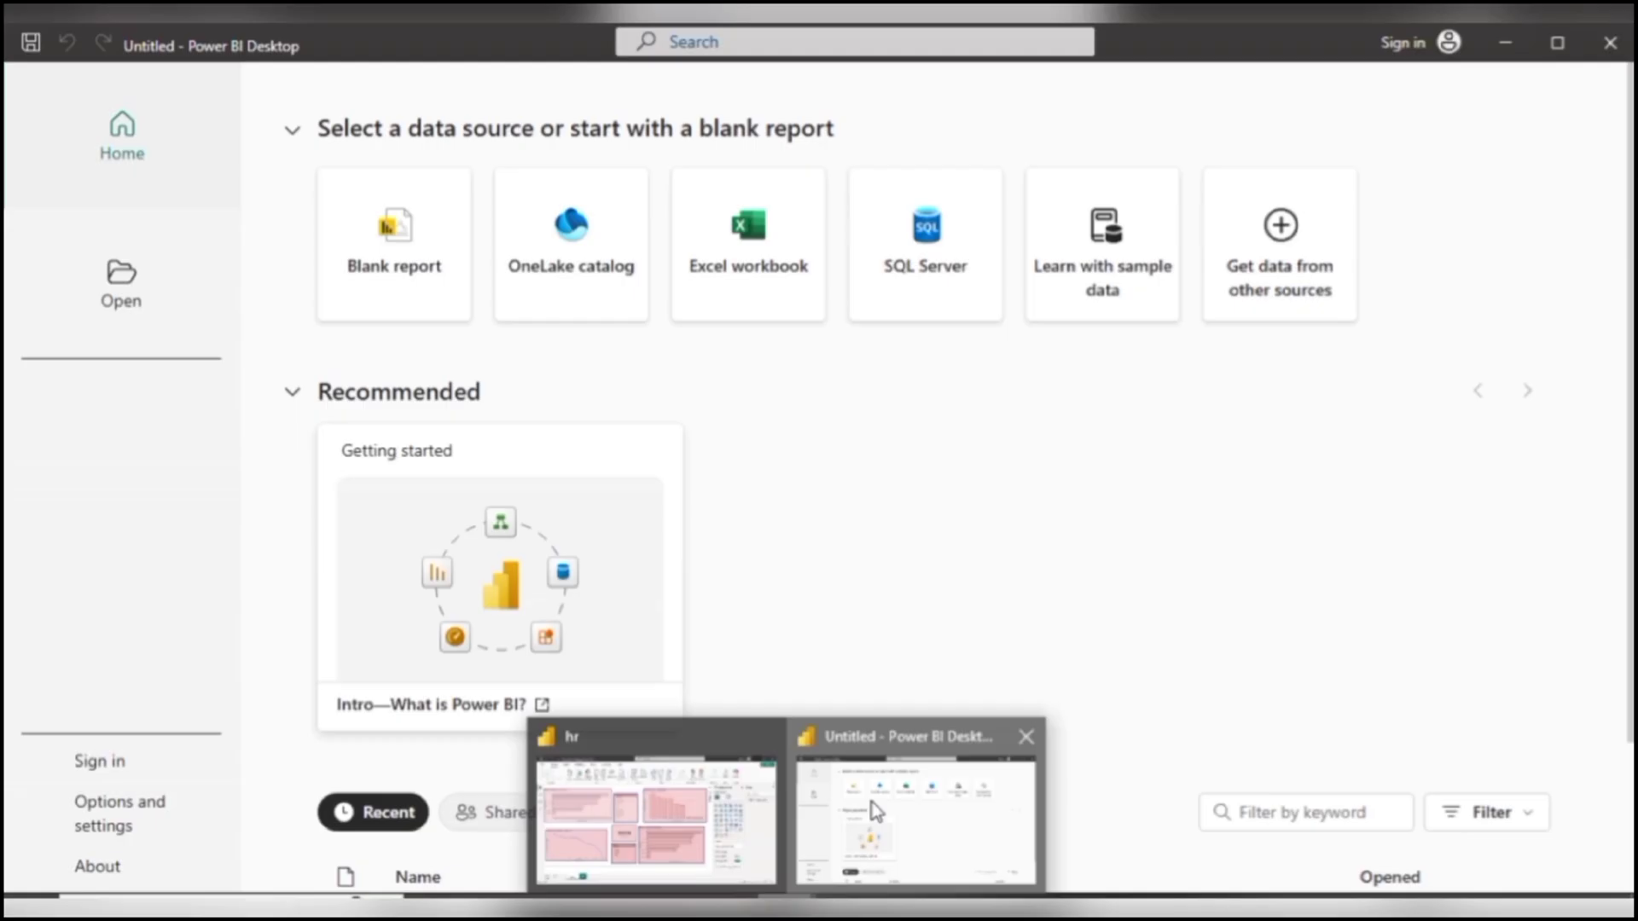
# Start a blank report in the untitled Power BI Desktop window and return to the hr workbook in Excel
pyautogui.click(870, 806)
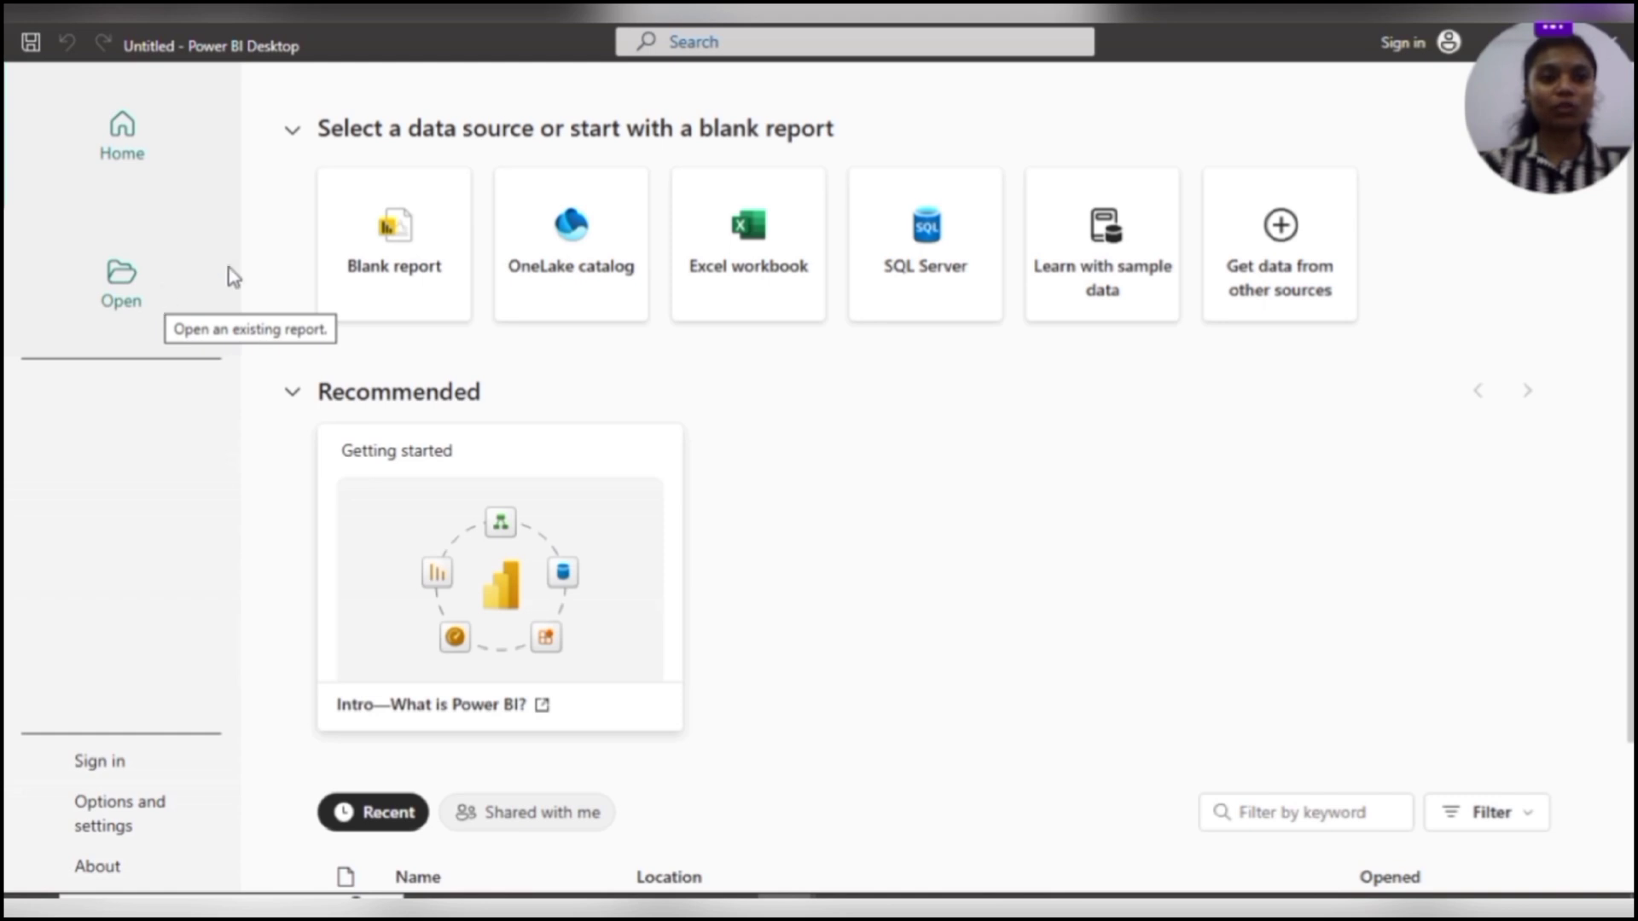
pyautogui.click(371, 252)
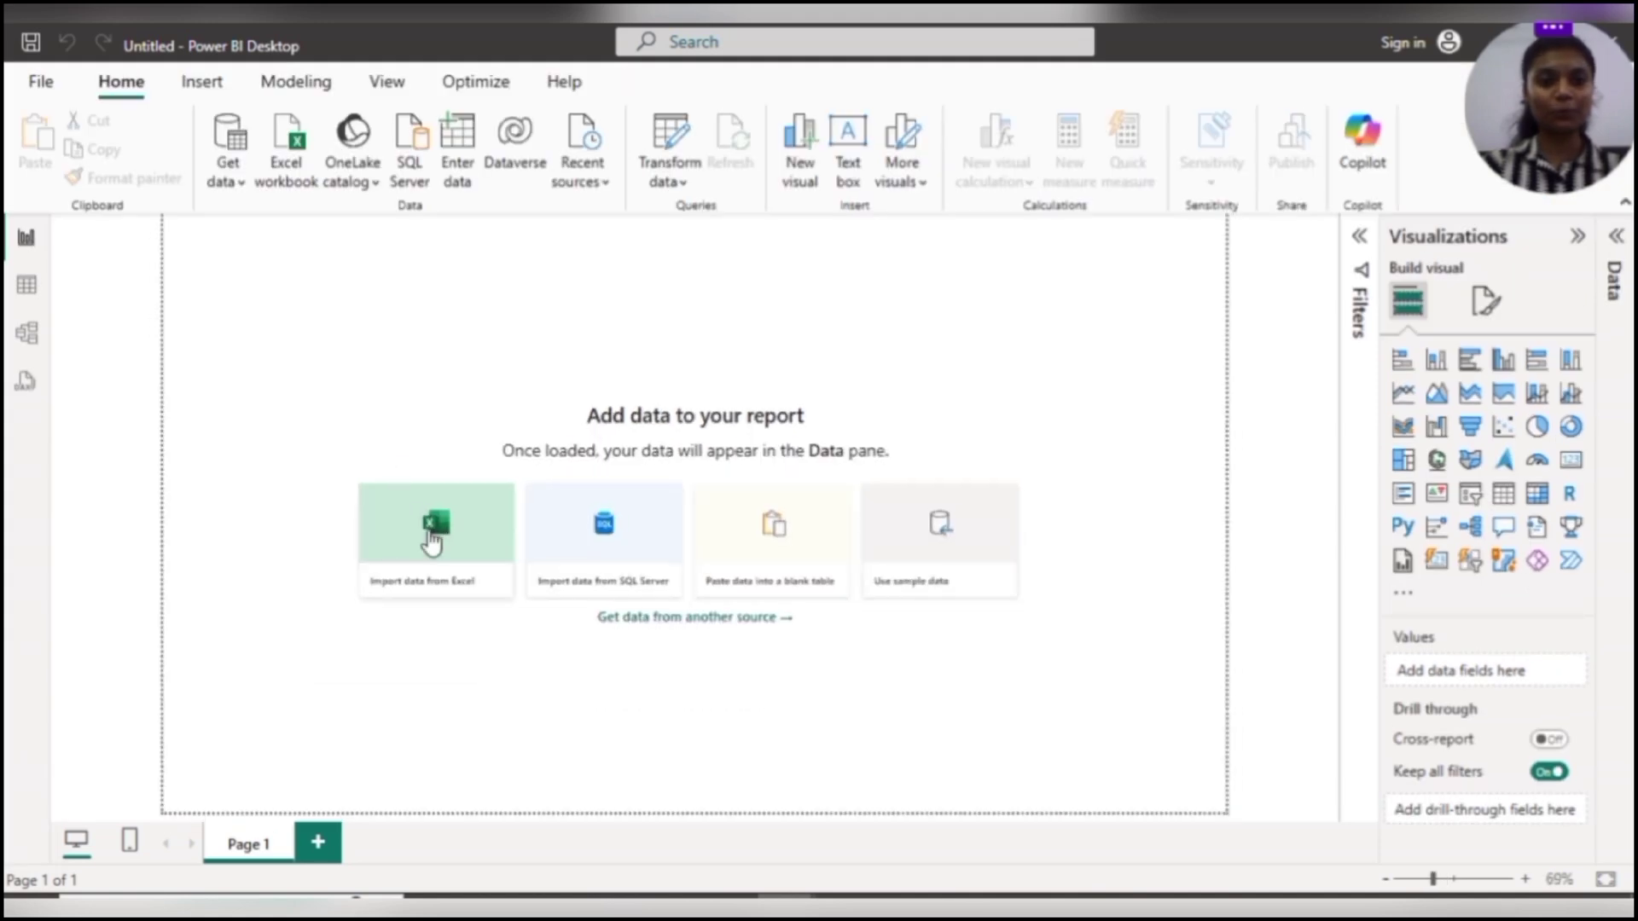
pyautogui.hotkey('alt', 'Tab')
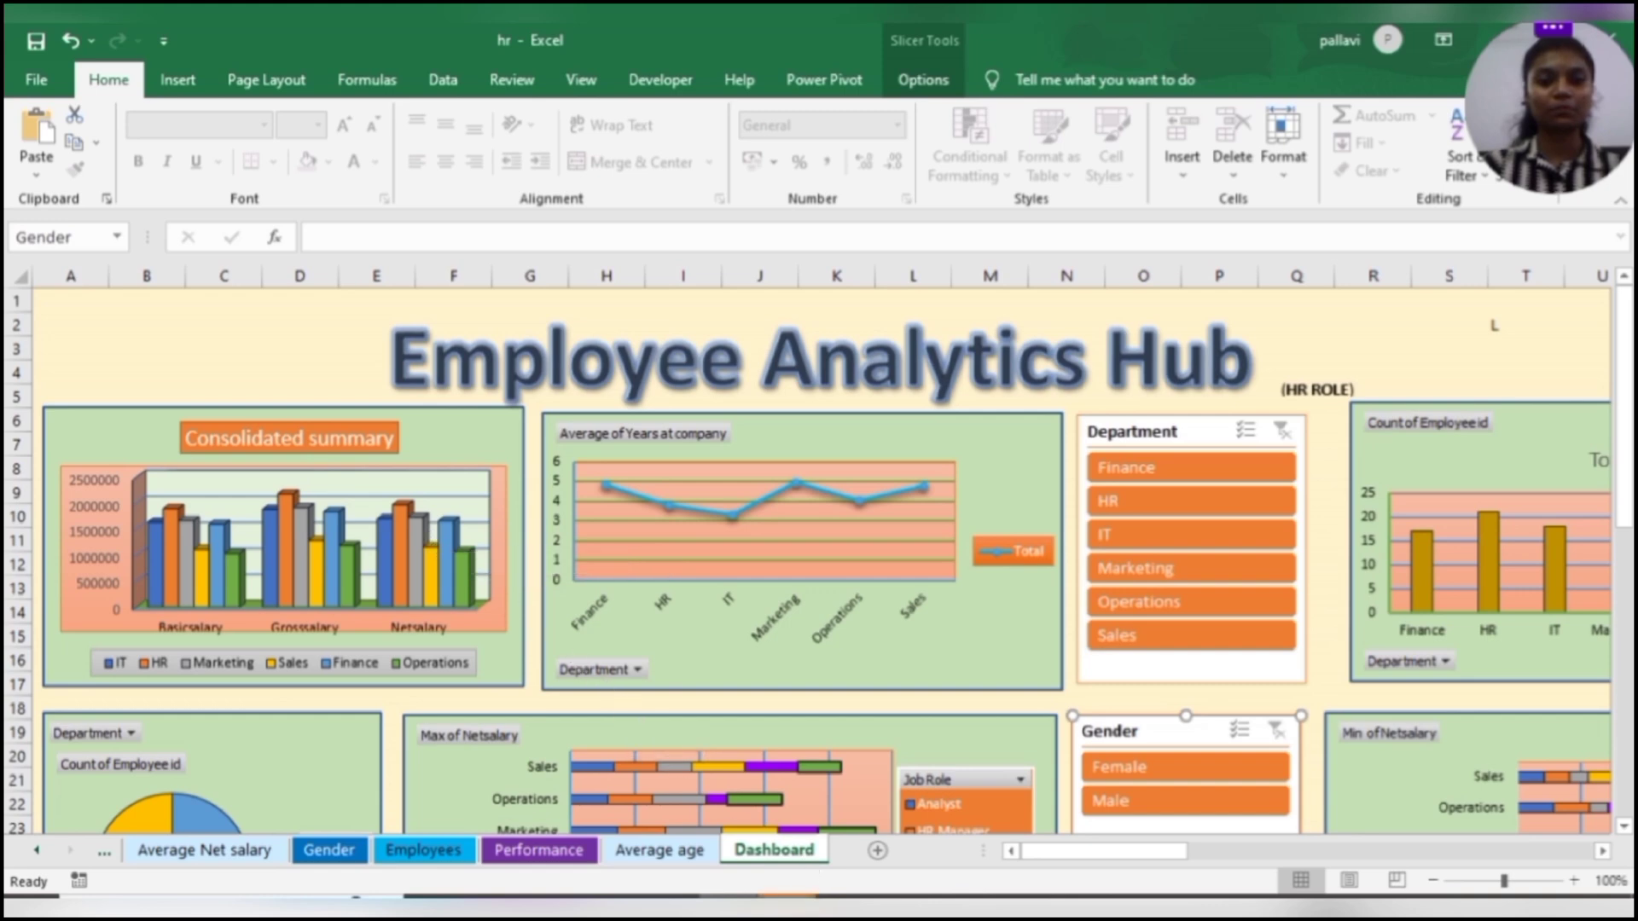
# Switch to the untitled Power BI Desktop report and open hr.xlsx from Documents as its Excel data source
pyautogui.moveTo(785, 897)
pyautogui.click(875, 810)
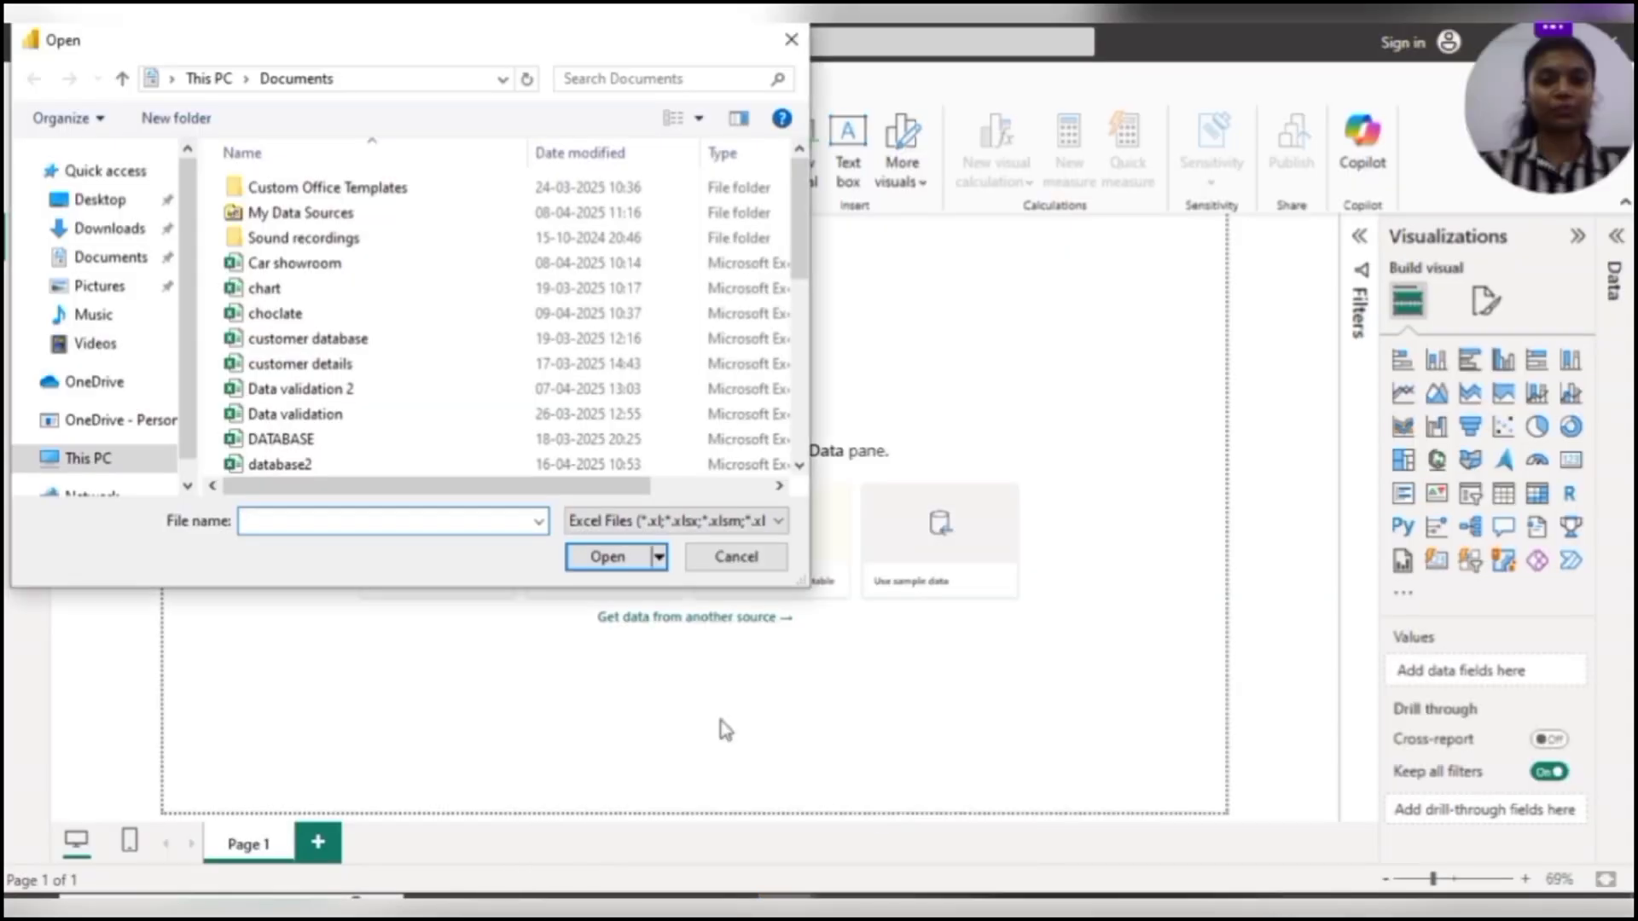
pyautogui.write('h')
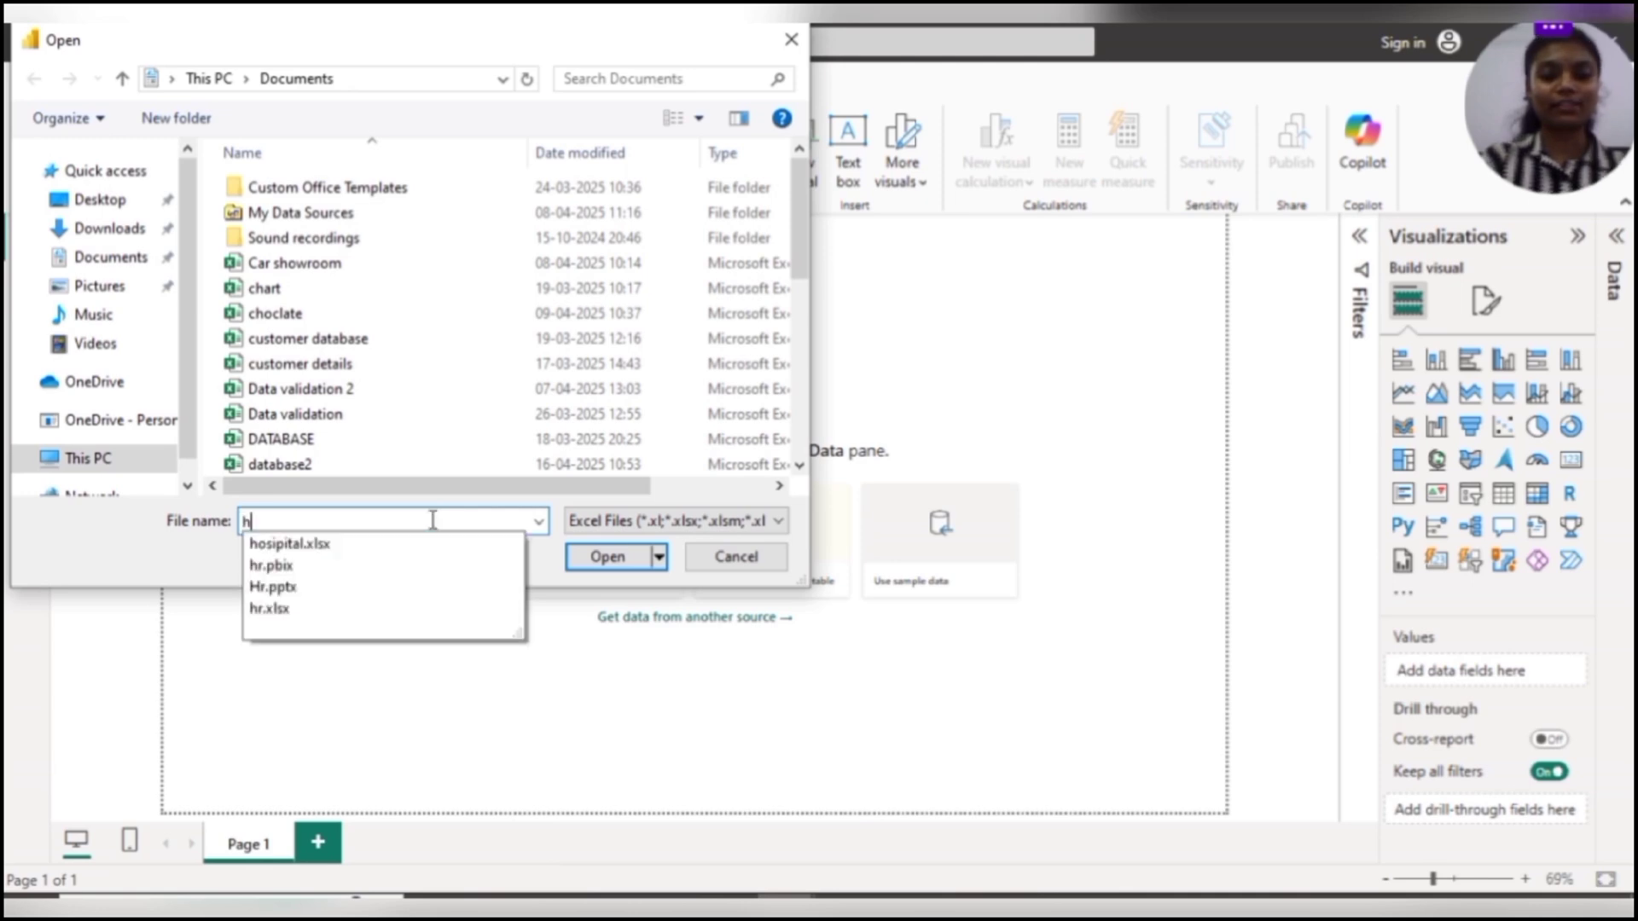
pyautogui.write('r')
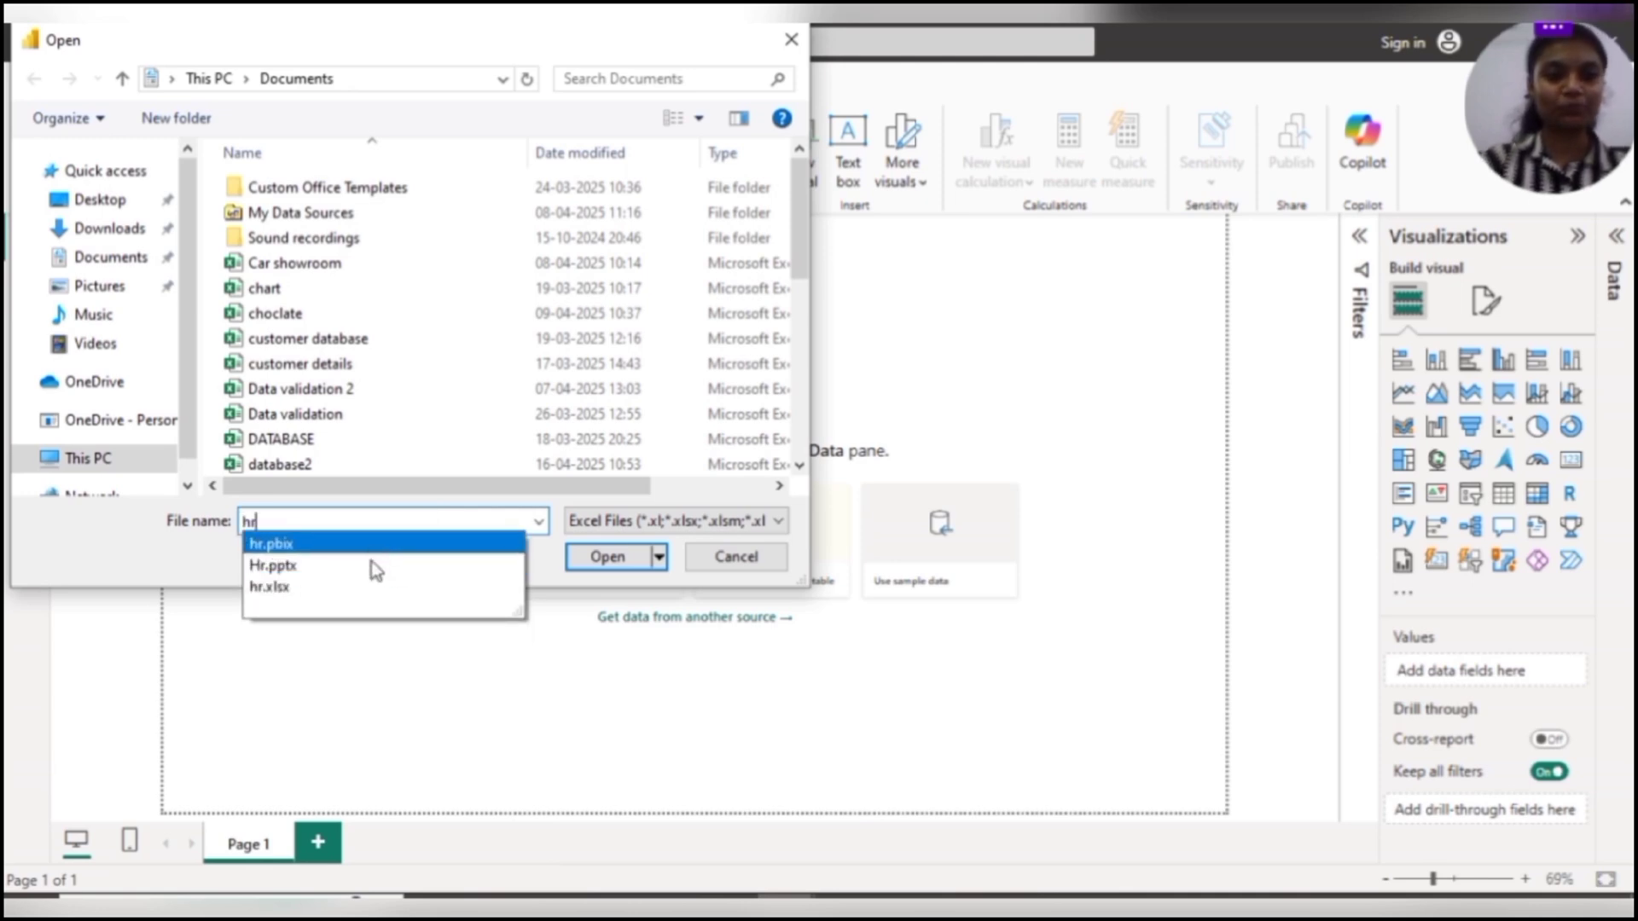
pyautogui.click(372, 587)
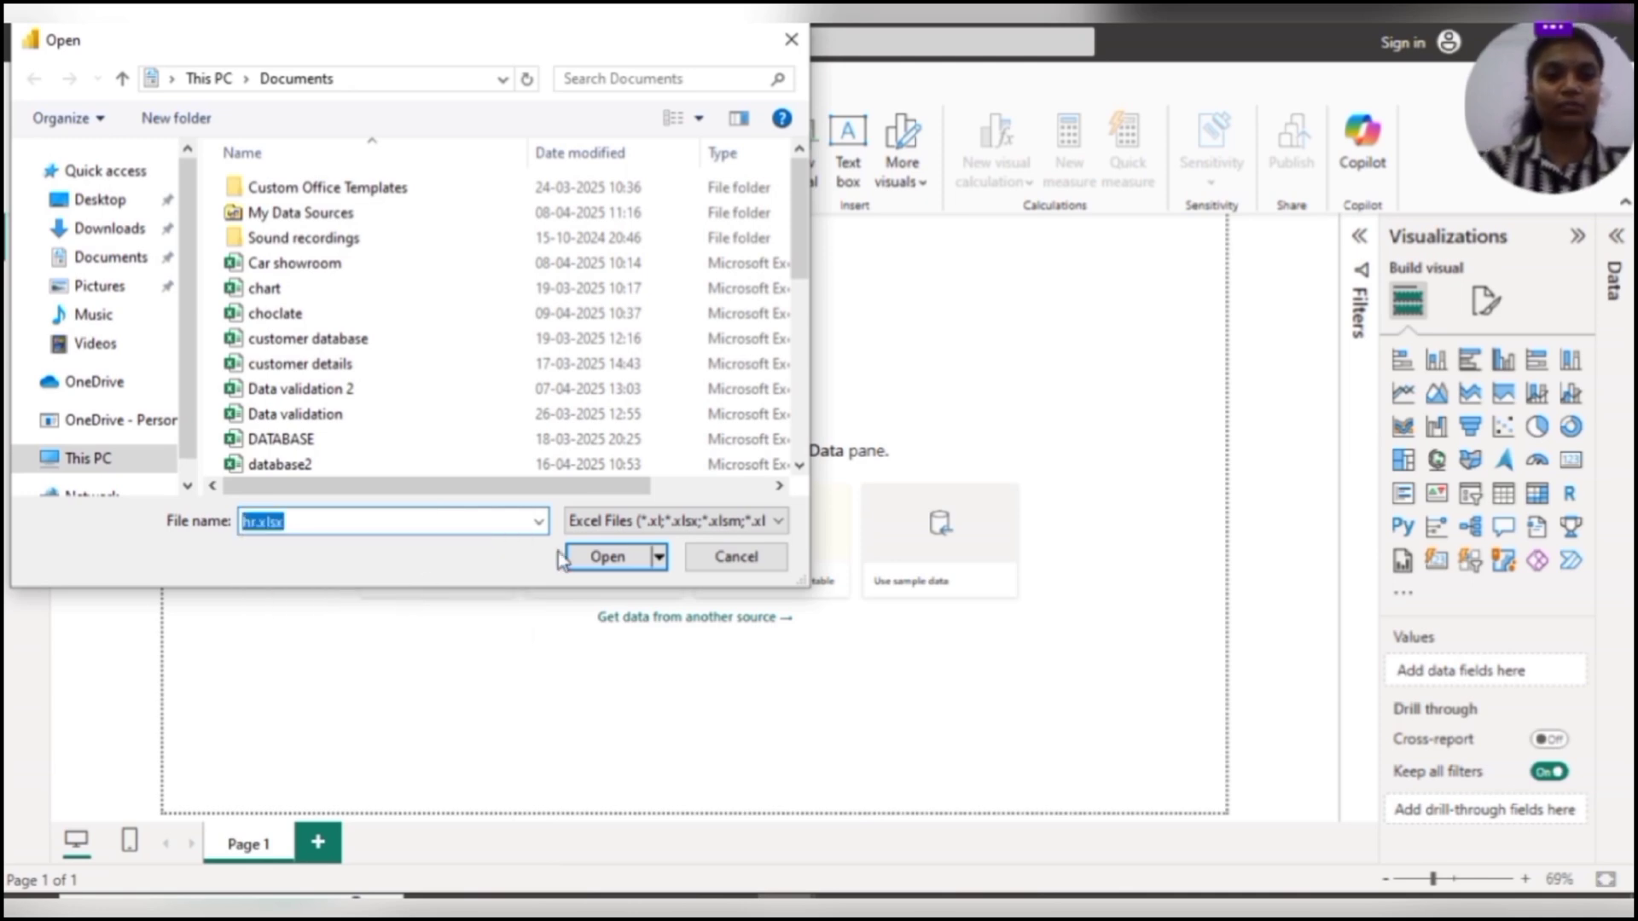
pyautogui.click(601, 556)
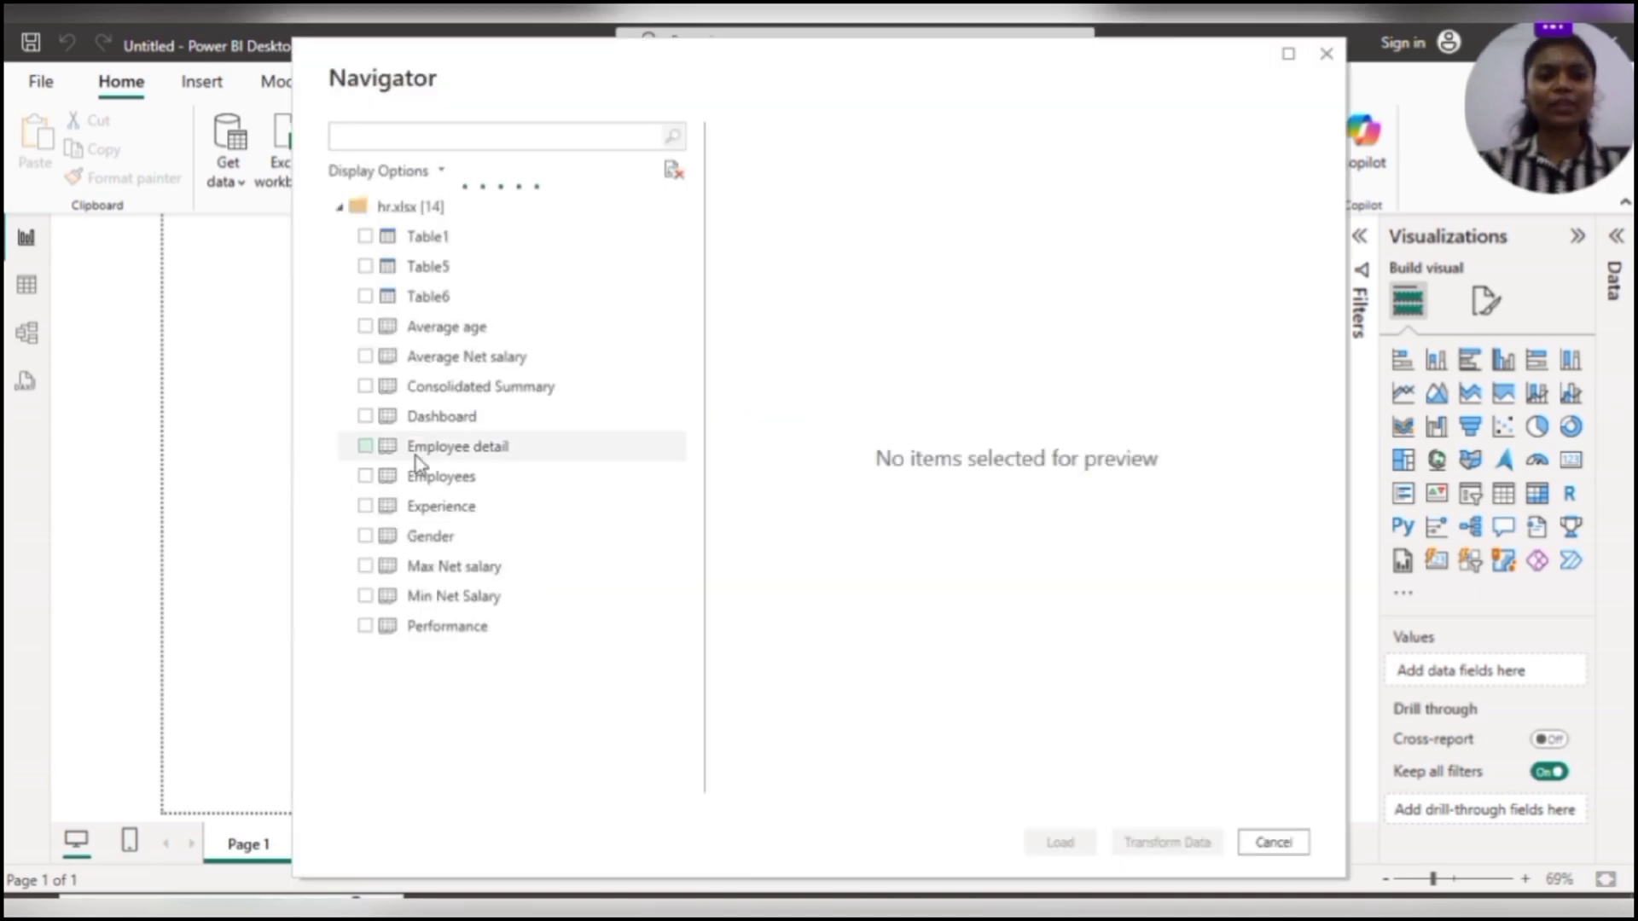
# Bring the Employee detail sheet into Power Query Editor, skipping the automatic transformation detection, and close and apply the query
pyautogui.click(367, 447)
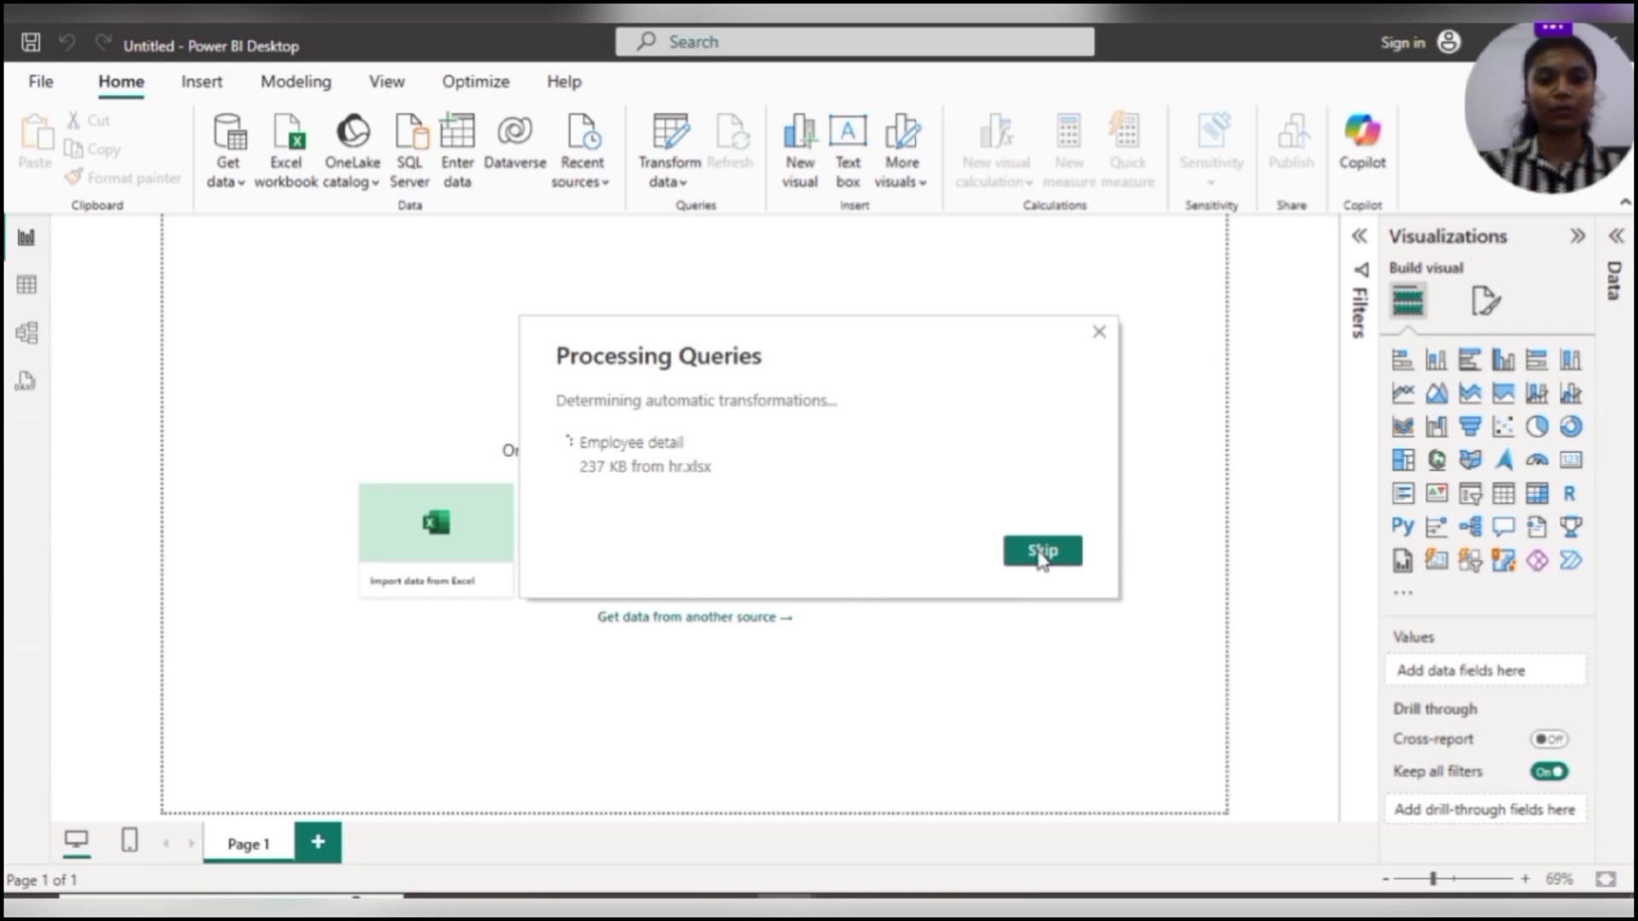
pyautogui.click(1041, 552)
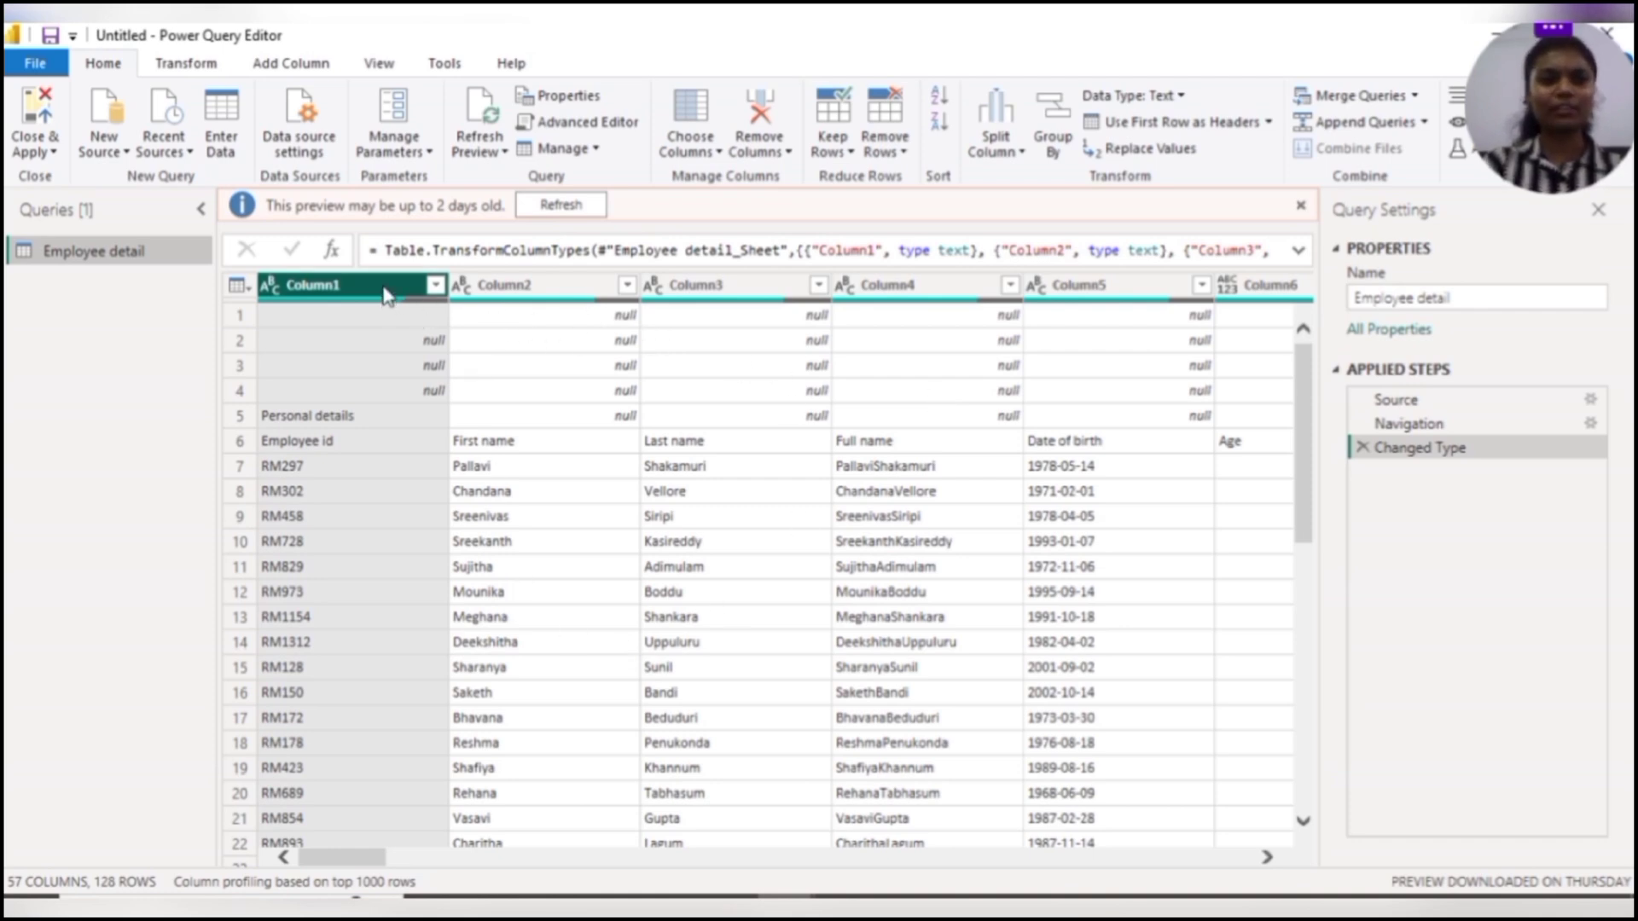
pyautogui.click(32, 137)
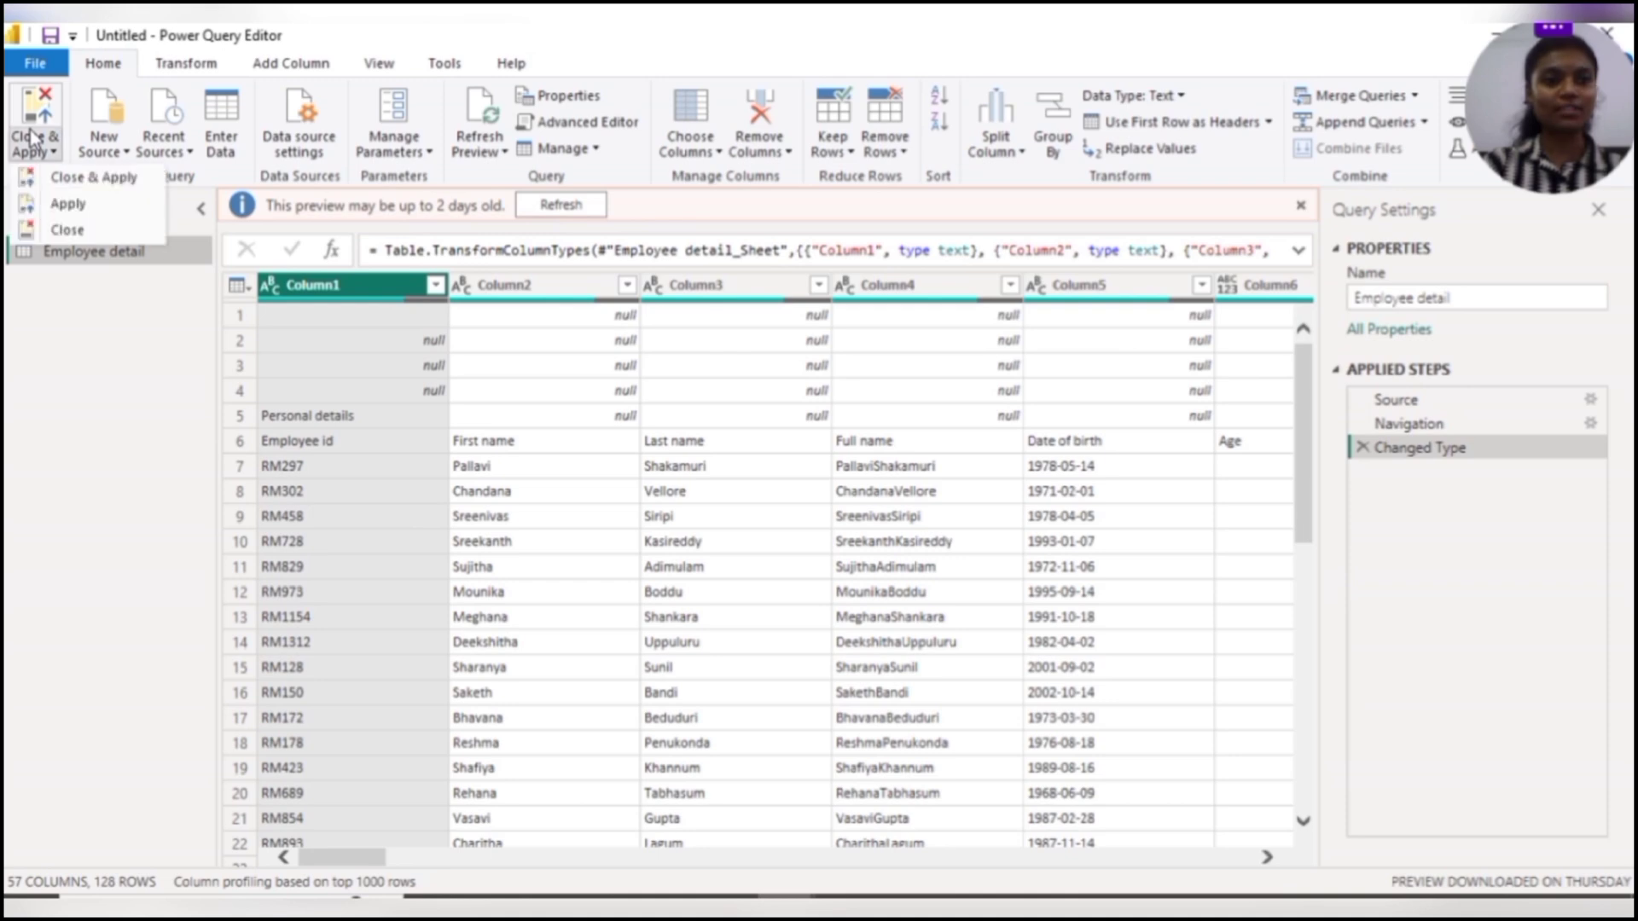
pyautogui.click(75, 179)
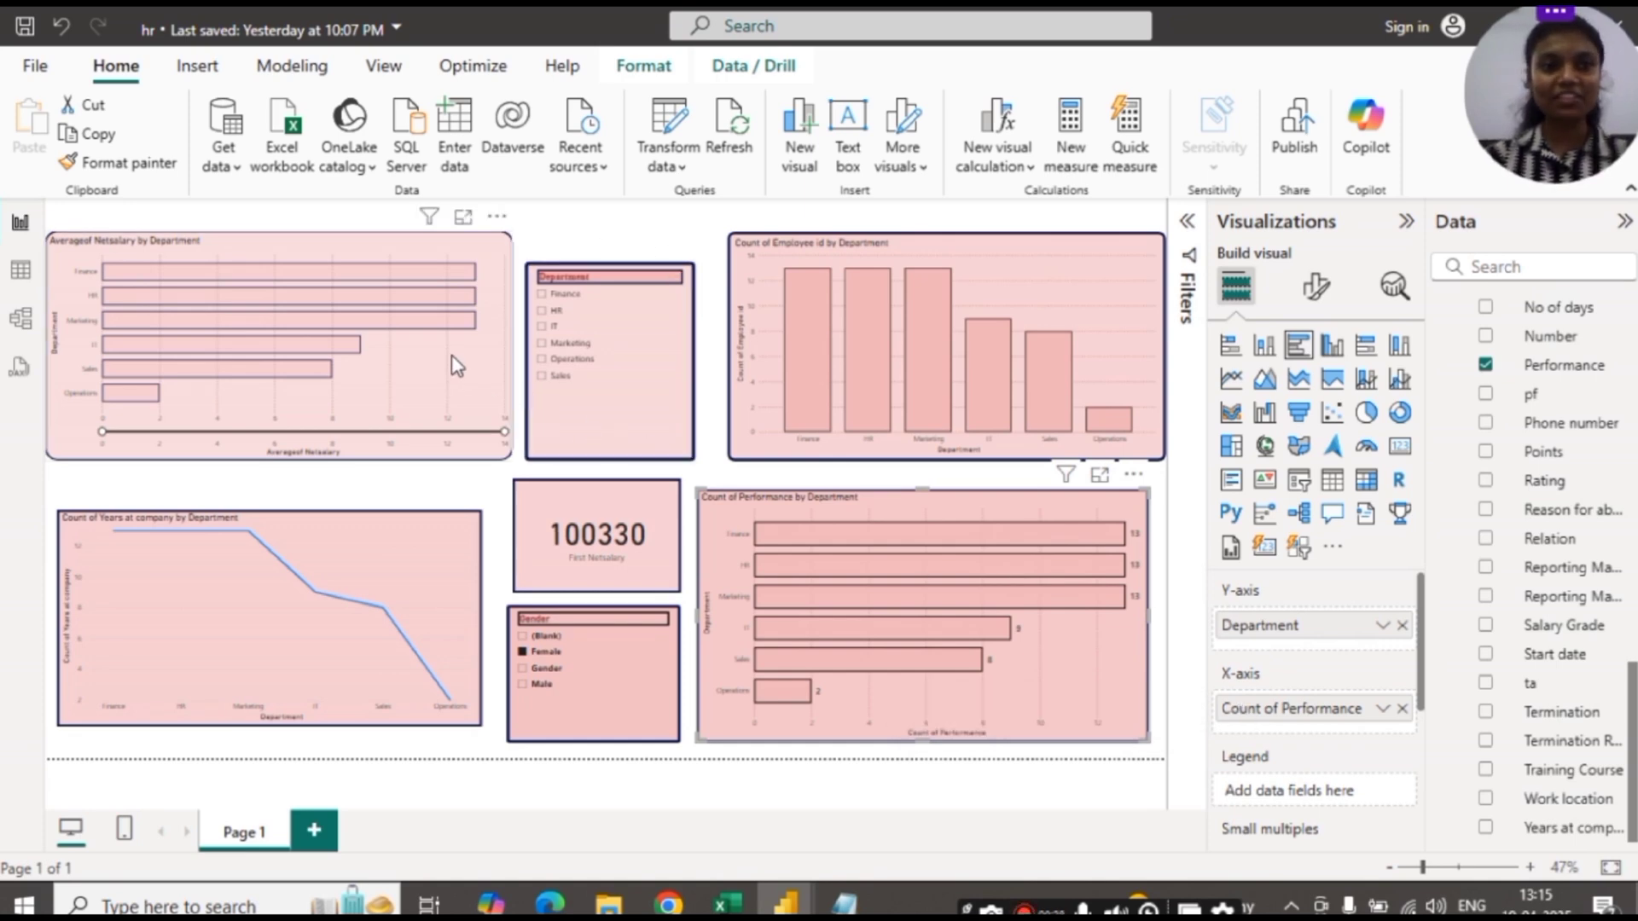
# Select the Average of Netsalary by Department bar chart in the saved hr report
pyautogui.click(402, 380)
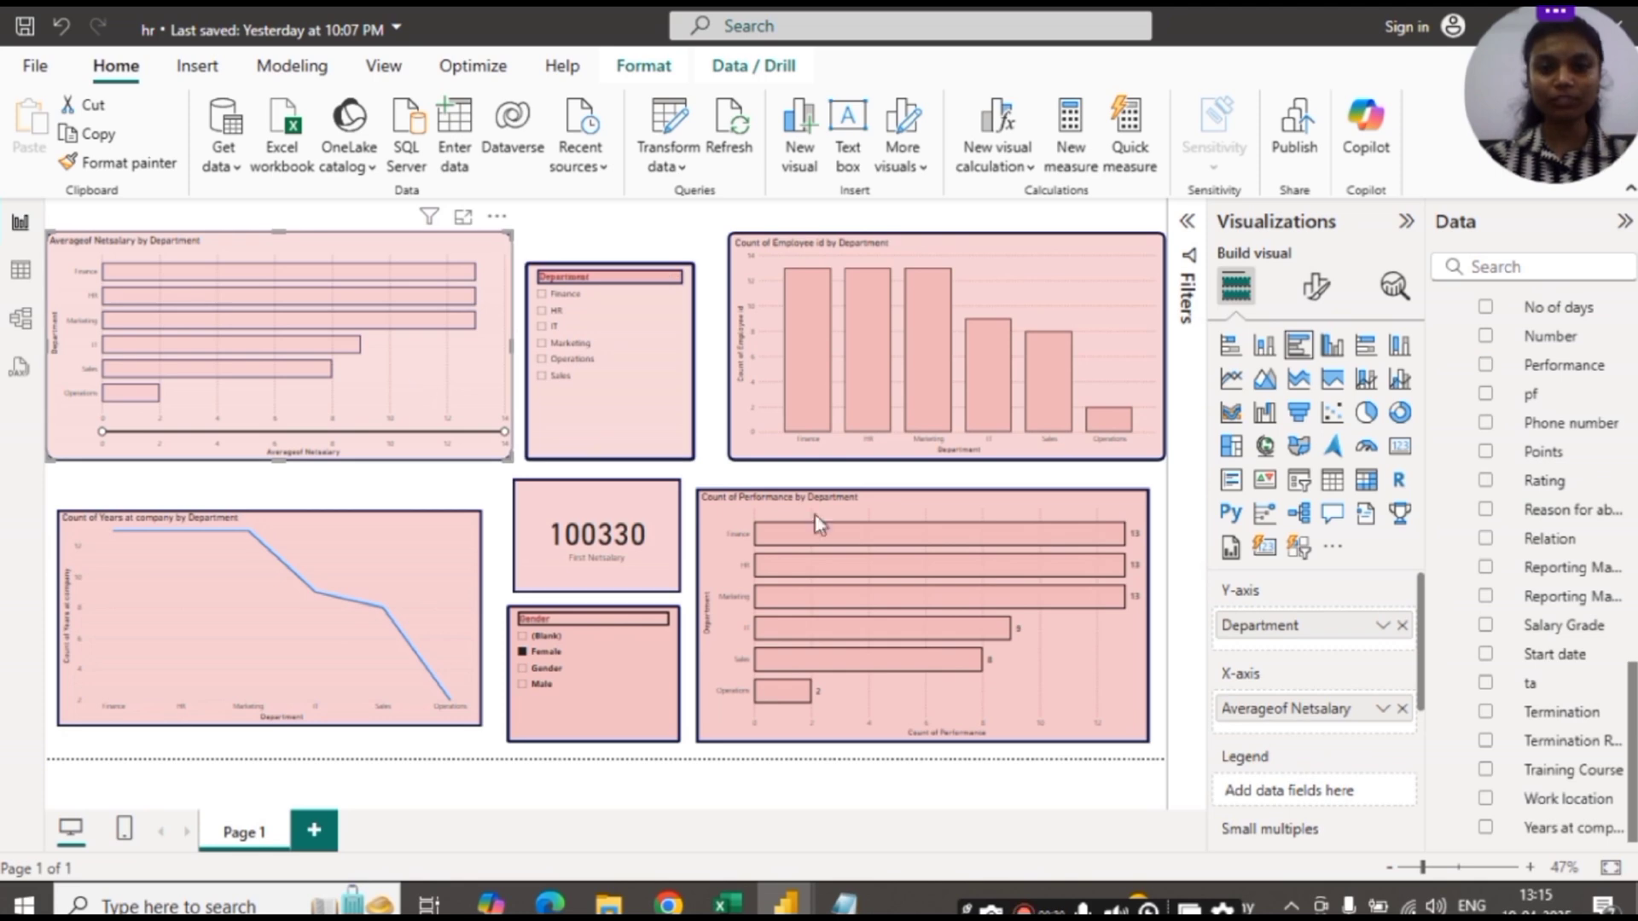